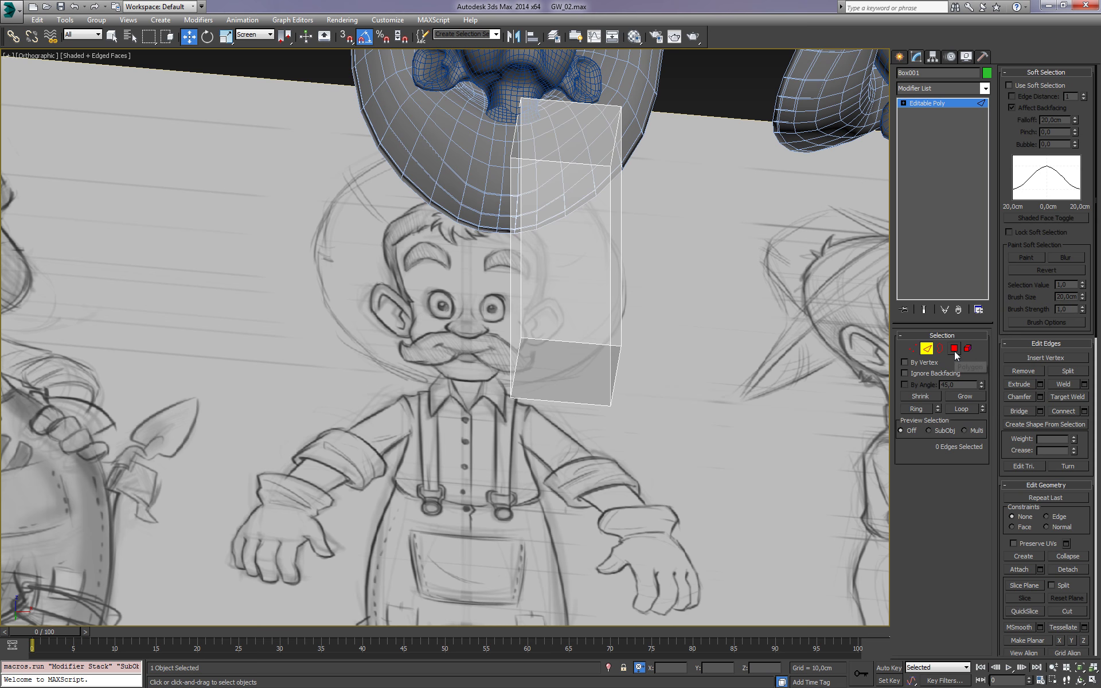
# Ring a side edge of the box and connect it with one segment
pyautogui.click(954, 349)
pyautogui.click(536, 379)
pyautogui.press('2')
pyautogui.click(581, 344)
pyautogui.hotkey('alt', 'r')
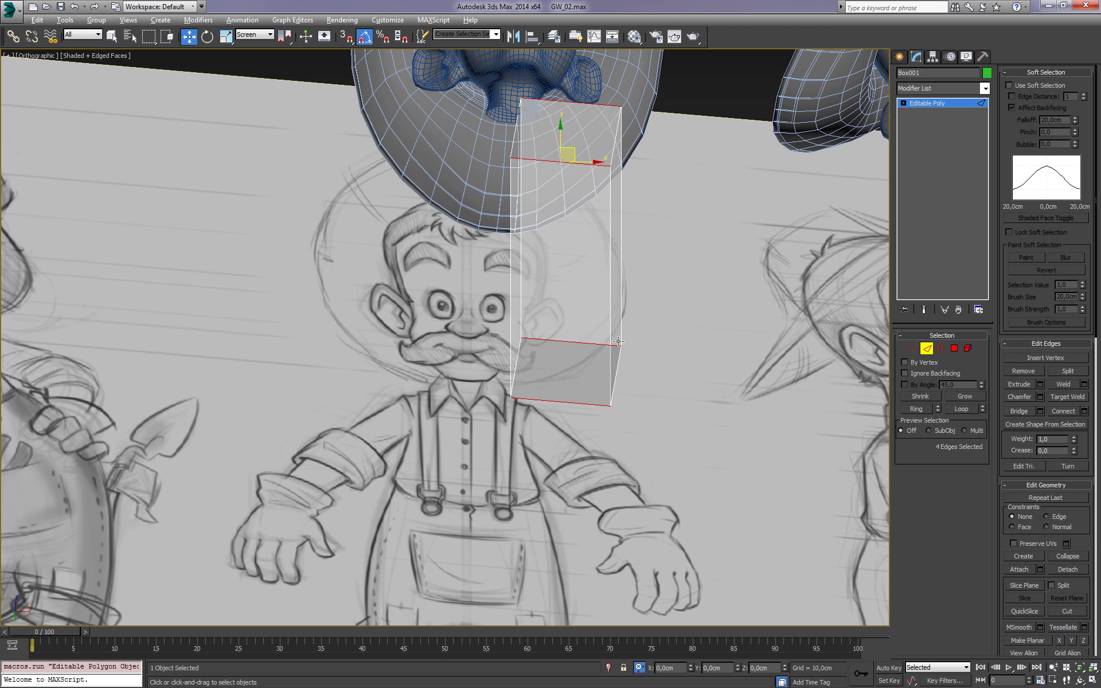
pyautogui.click(1084, 411)
pyautogui.click(450, 394)
pyautogui.keyDown('alt'); pyautogui.moveTo(451, 393); pyautogui.dragTo(270, 172, button='middle'); pyautogui.keyUp('alt')
# Set the reference coordinate system to World and return to a zoomed front view
pyautogui.click(270, 35)
pyautogui.click(252, 57)
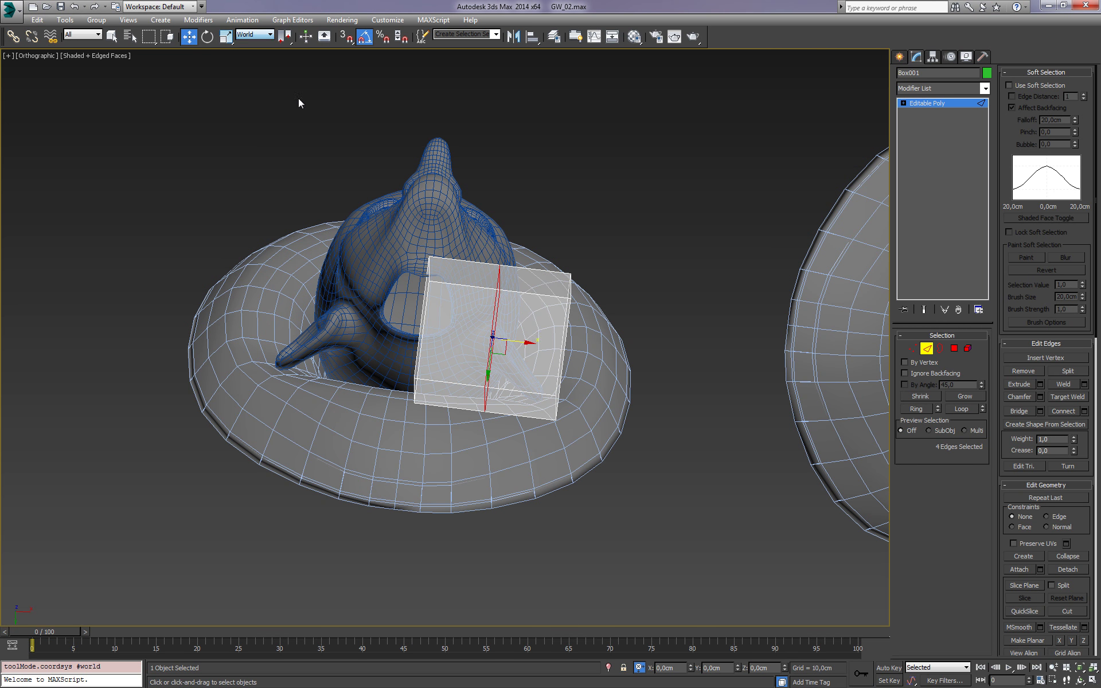
pyautogui.press('f')
pyautogui.press('z')
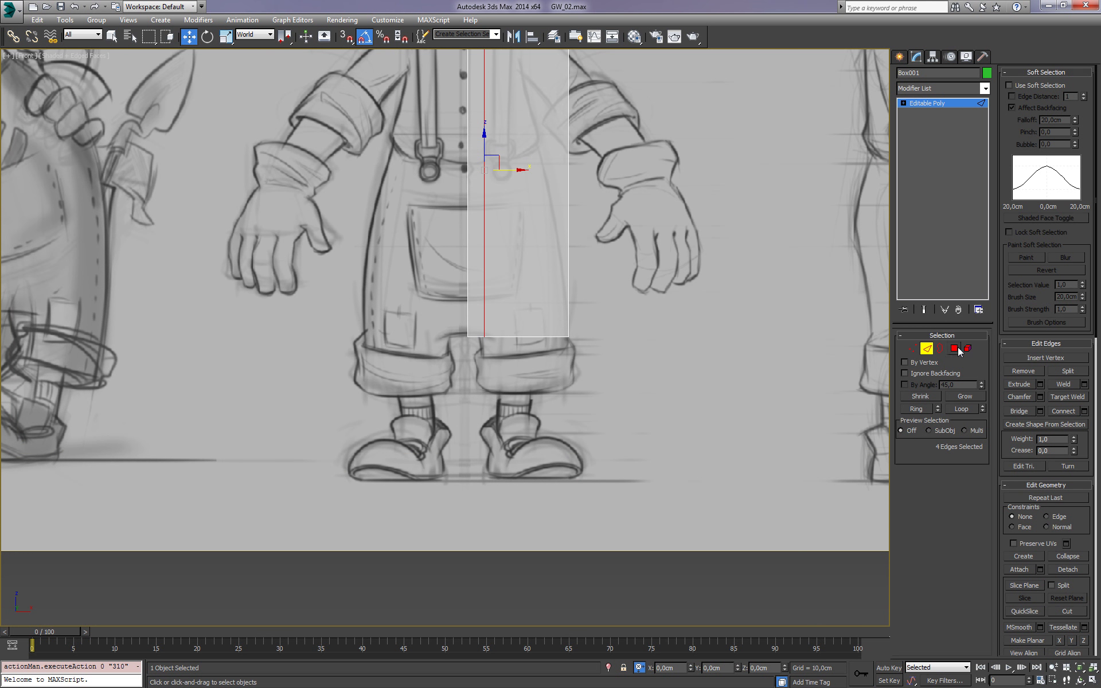
pyautogui.click(954, 349)
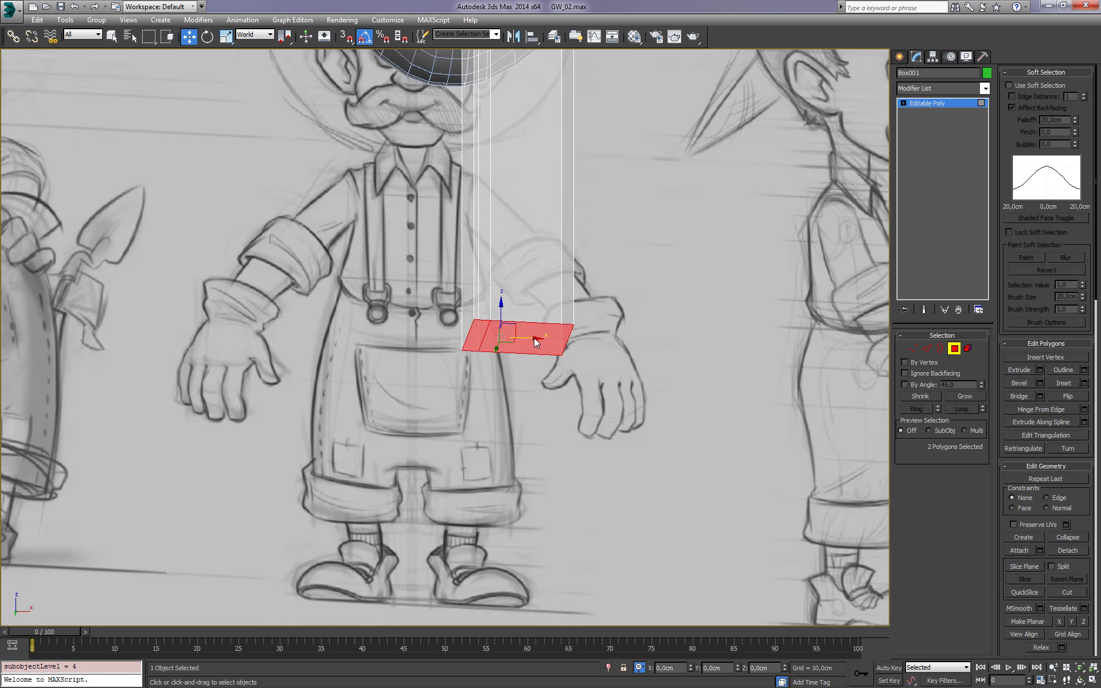
# Pull the box's bottom face down to the shoes in the sketch
pyautogui.press('p')
pyautogui.press('f')
pyautogui.moveTo(571, 319); pyautogui.dragTo(557, 459)
pyautogui.scroll(-3, 564, 314)
pyautogui.moveTo(564, 314); pyautogui.dragTo(557, 385, button='middle')
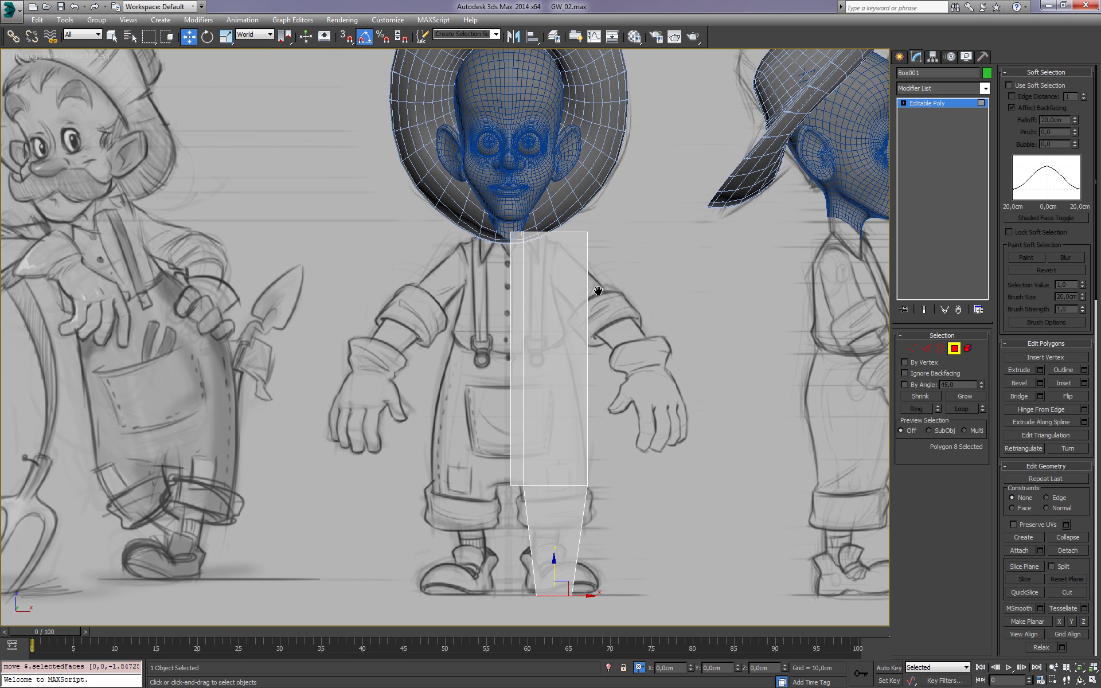
pyautogui.scroll(2, 529, 324)
# Connect the long vertical torso edges to add a waist loop
pyautogui.press('2')
pyautogui.moveTo(411, 352); pyautogui.dragTo(691, 393)
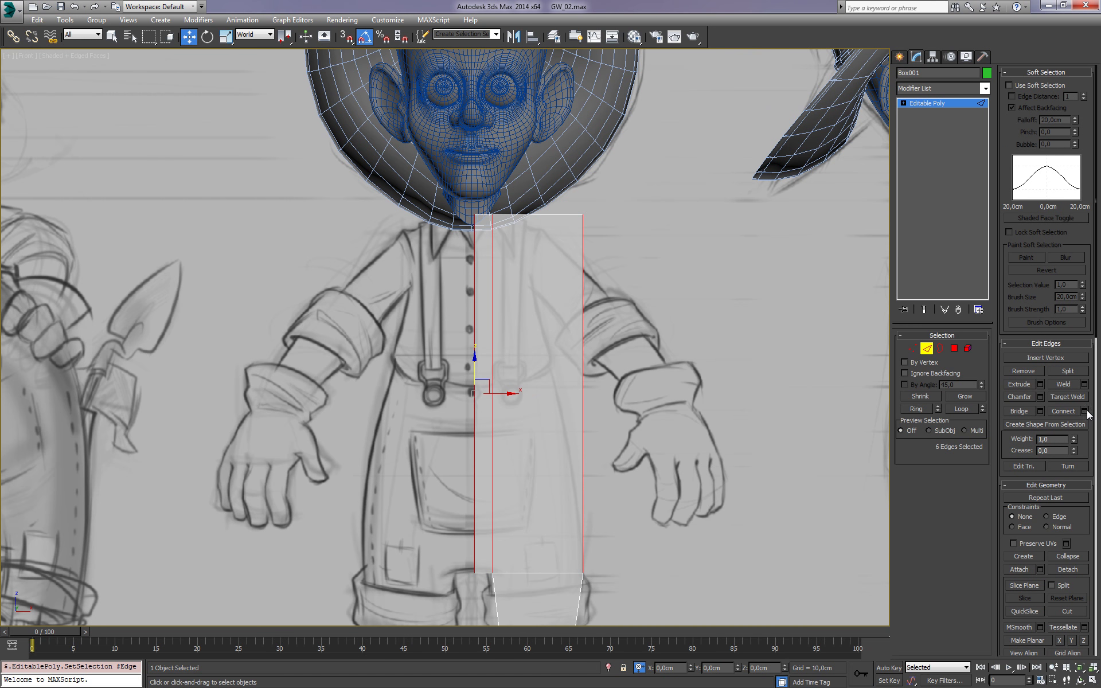
pyautogui.click(1084, 411)
pyautogui.click(451, 393)
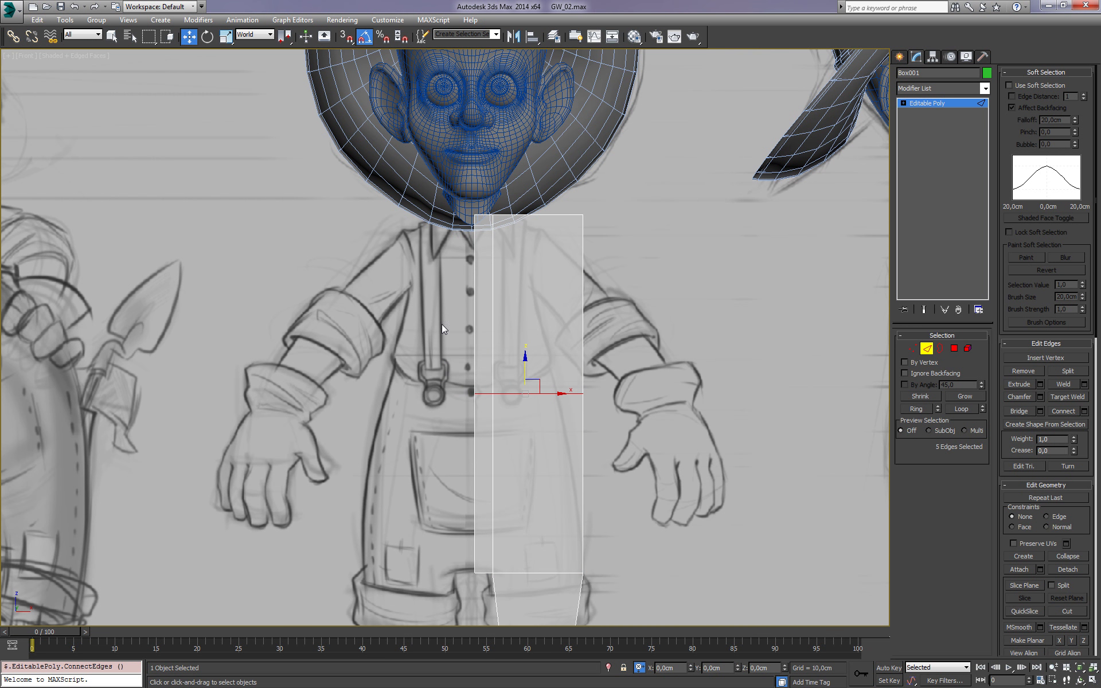
# Move waist, hip and shoulder vertices to match the torso outline
pyautogui.press('1')
pyautogui.moveTo(596, 381)
pyautogui.mouseDown()
pyautogui.moveTo(576, 401)
pyautogui.moveTo(569, 353)
pyautogui.mouseUp()
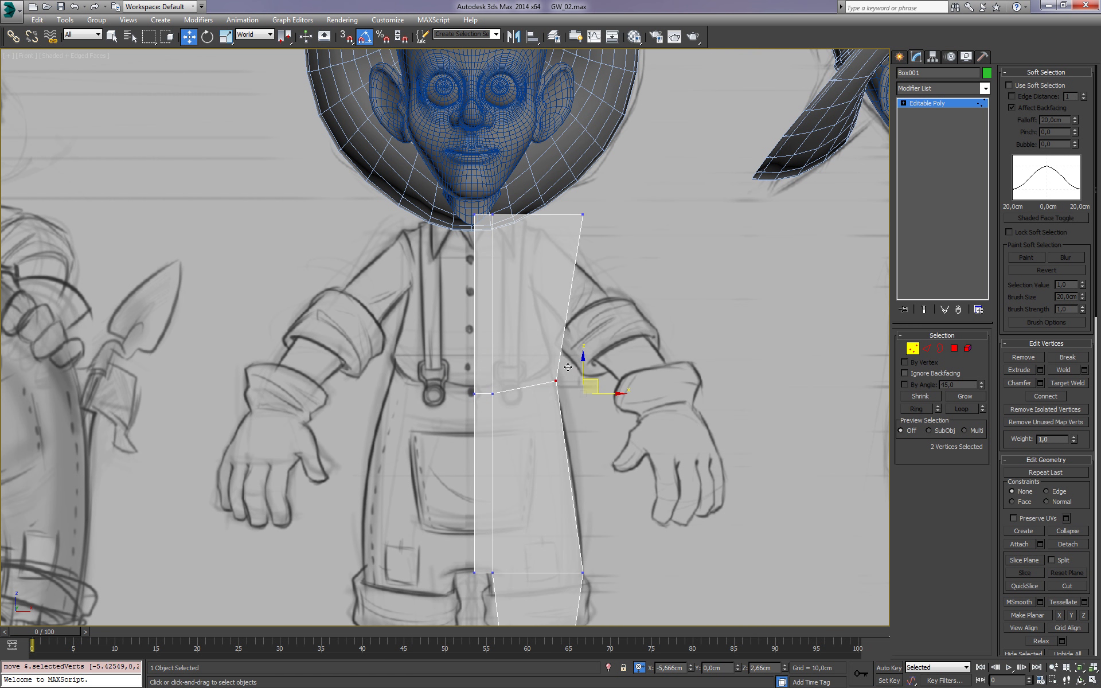
pyautogui.moveTo(568, 559)
pyautogui.mouseDown()
pyautogui.moveTo(596, 585)
pyautogui.moveTo(599, 530)
pyautogui.mouseUp()
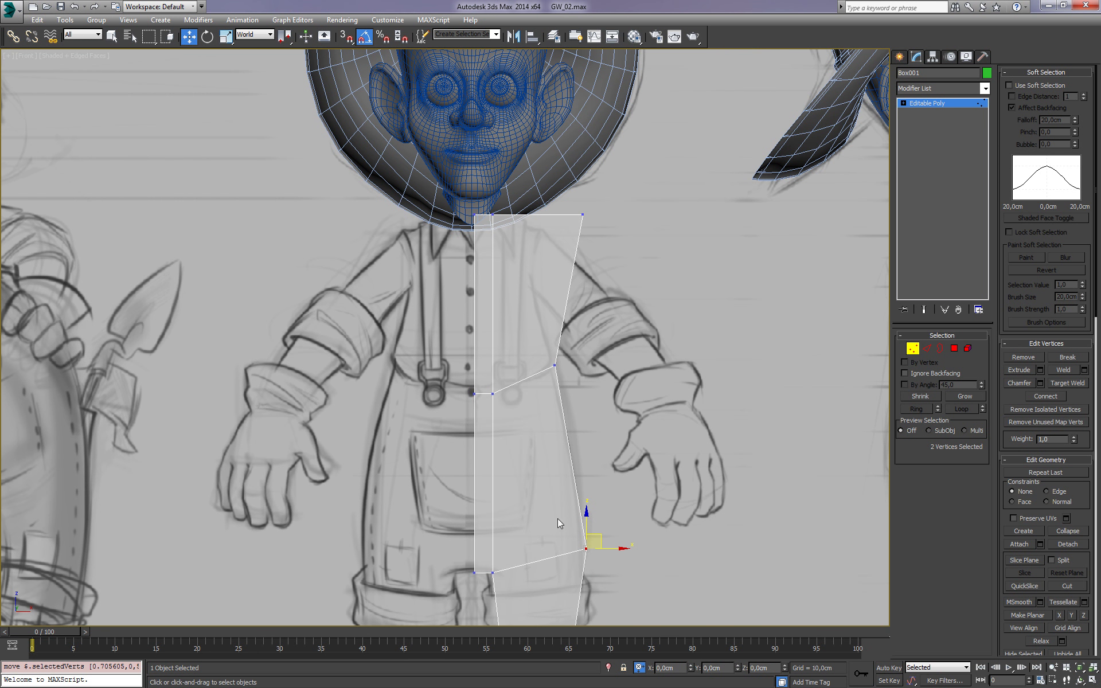
pyautogui.moveTo(484, 381); pyautogui.dragTo(525, 616)
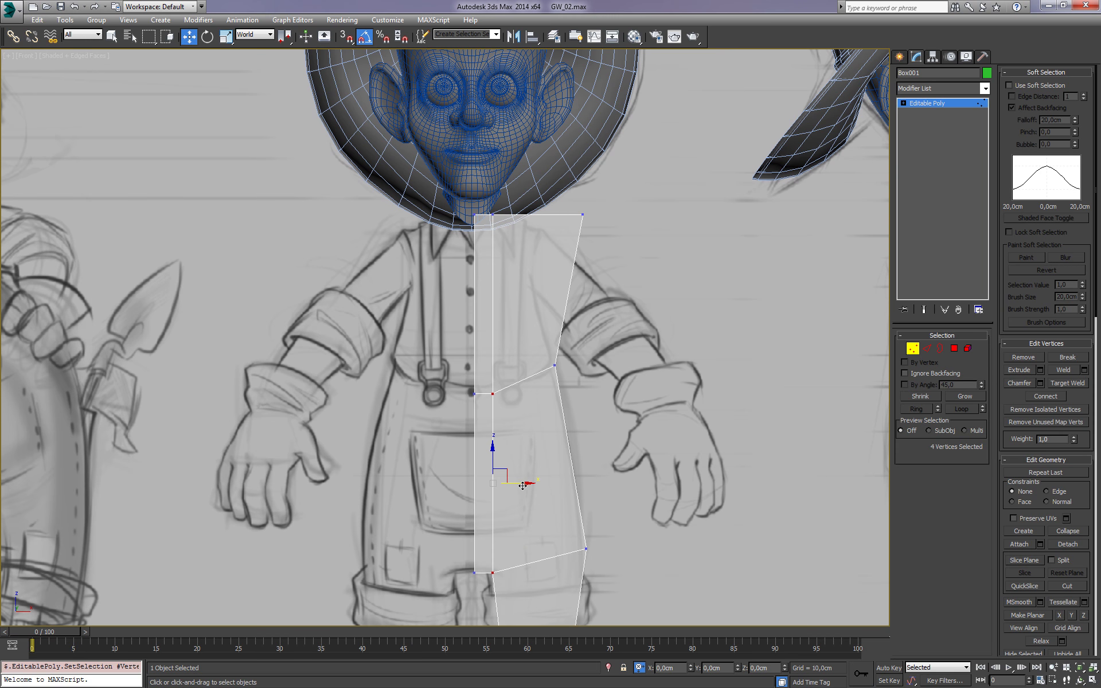
pyautogui.click(534, 407)
pyautogui.moveTo(534, 407); pyautogui.dragTo(538, 450, button='middle')
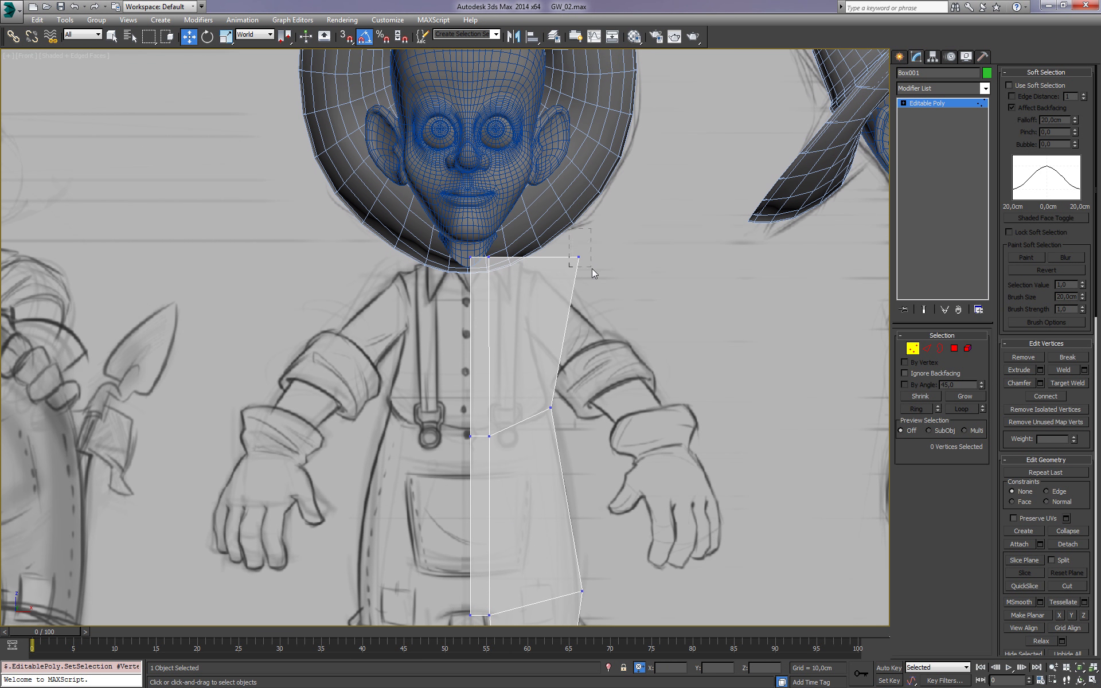
pyautogui.moveTo(569, 229)
pyautogui.mouseDown()
pyautogui.moveTo(592, 269)
pyautogui.moveTo(549, 263)
pyautogui.mouseUp()
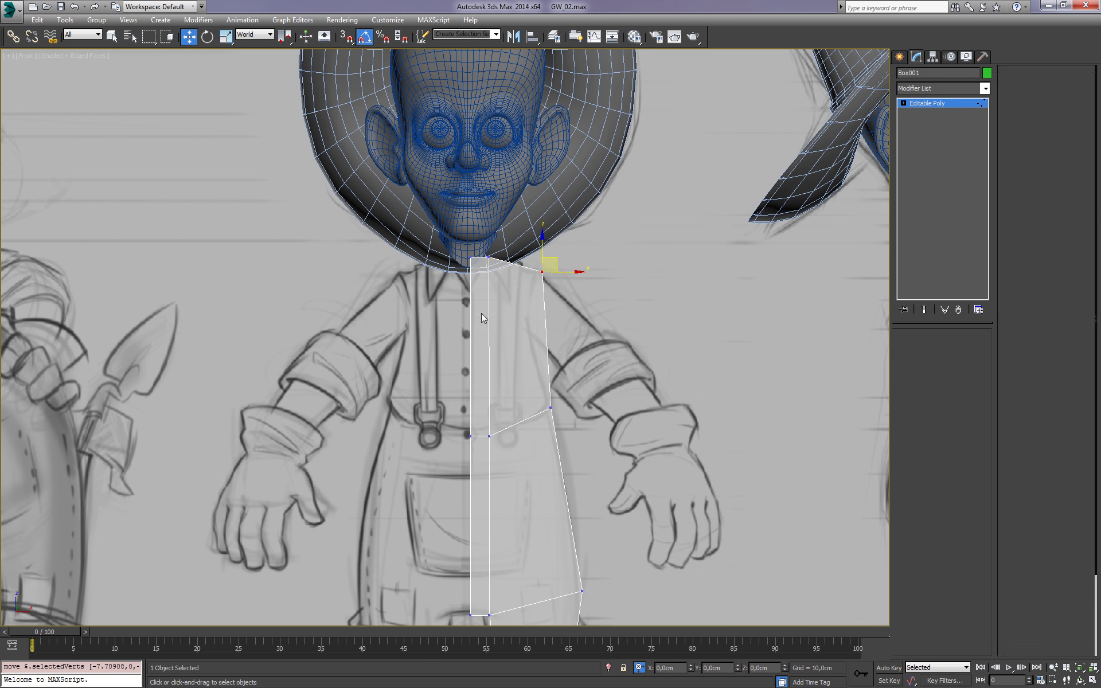
# Connect the torso edges again to add a chest loop
pyautogui.press('2')
pyautogui.click(1084, 411)
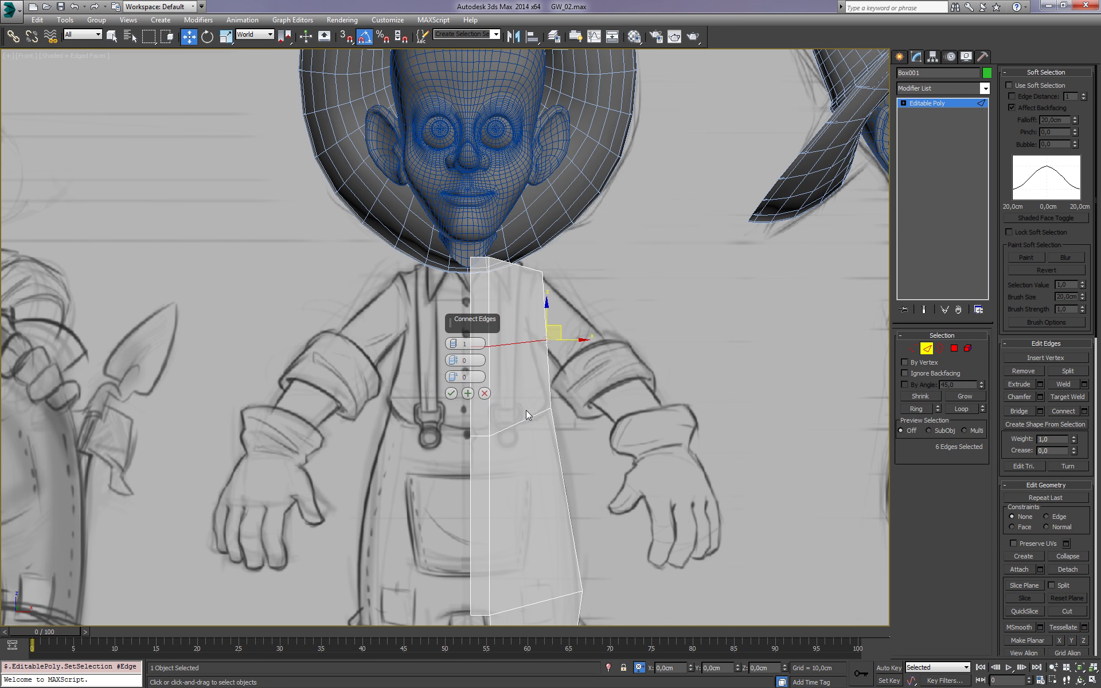
pyautogui.click(451, 395)
pyautogui.scroll(4, 477, 383)
# Lower the chest loop and raise its outer vertices toward the armpit
pyautogui.press('1')
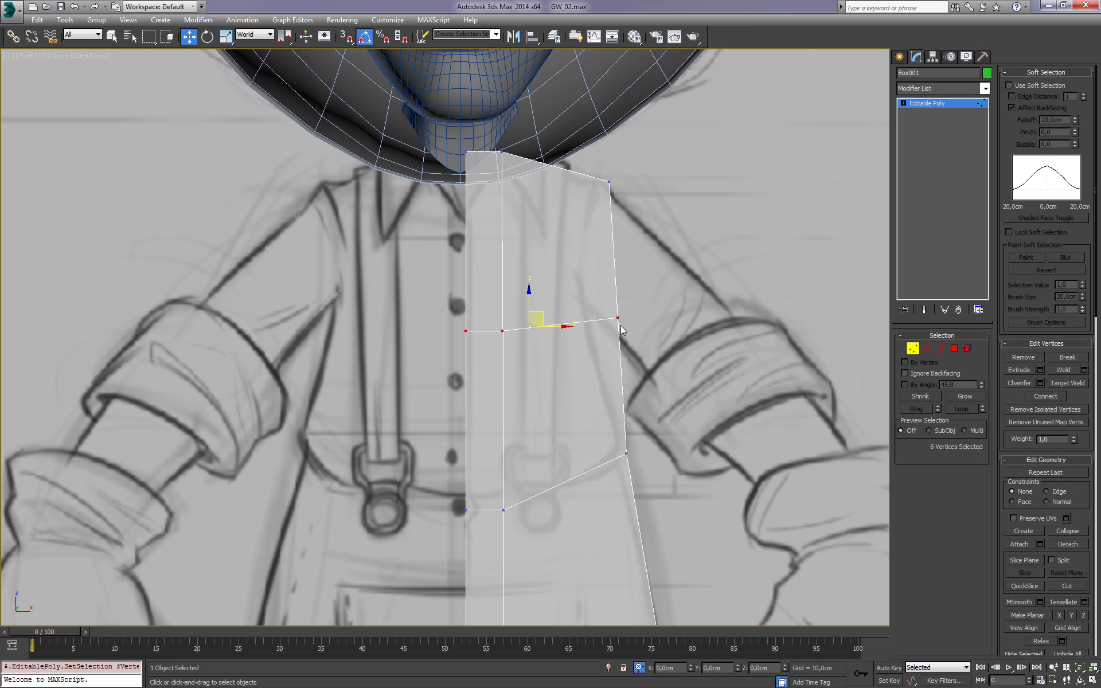
pyautogui.moveTo(526, 302); pyautogui.dragTo(526, 314)
pyautogui.click(617, 329)
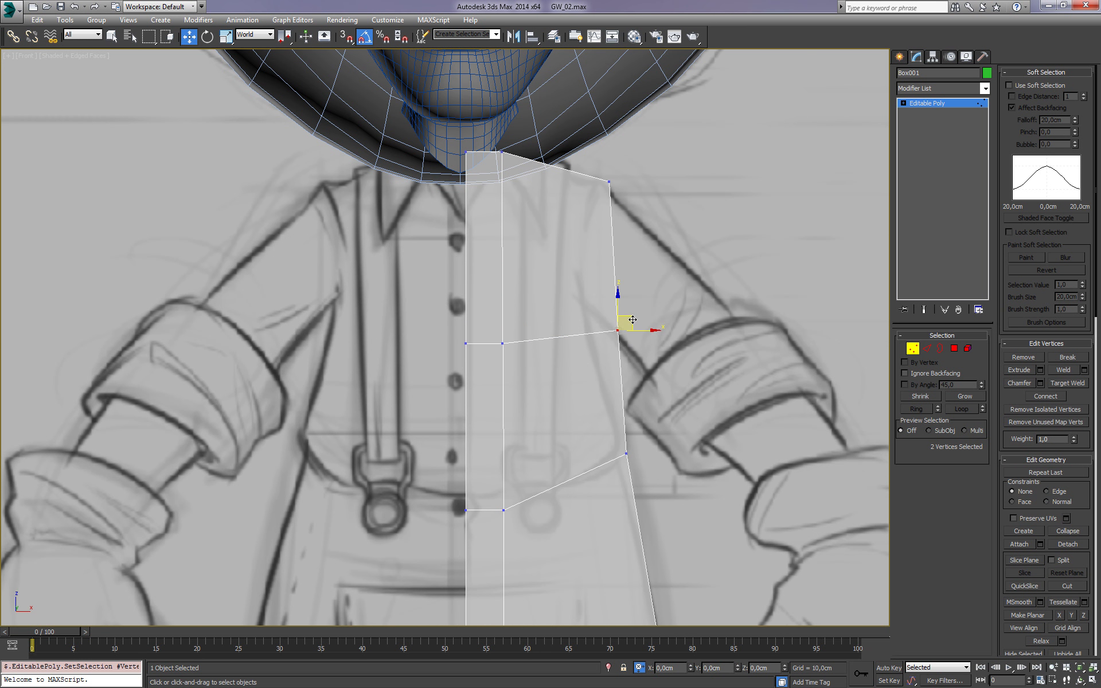
pyautogui.moveTo(627, 320); pyautogui.dragTo(604, 305)
pyautogui.scroll(-3, 697, 275)
pyautogui.keyDown('alt'); pyautogui.moveTo(698, 276); pyautogui.dragTo(654, 296, button='middle'); pyautogui.keyUp('alt')
pyautogui.scroll(3, 653, 295)
# Select the upper side face at the shoulder and extrude it
pyautogui.press('4')
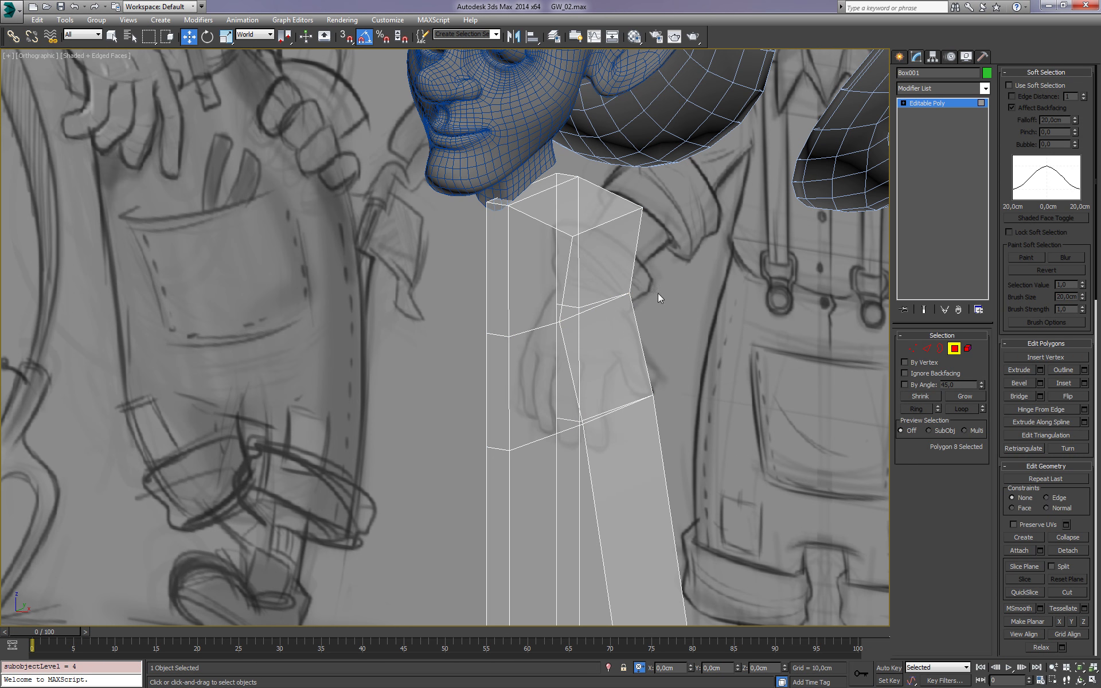
pyautogui.click(631, 269)
pyautogui.press('f')
pyautogui.scroll(-8, 686, 298)
pyautogui.scroll(2, 576, 294)
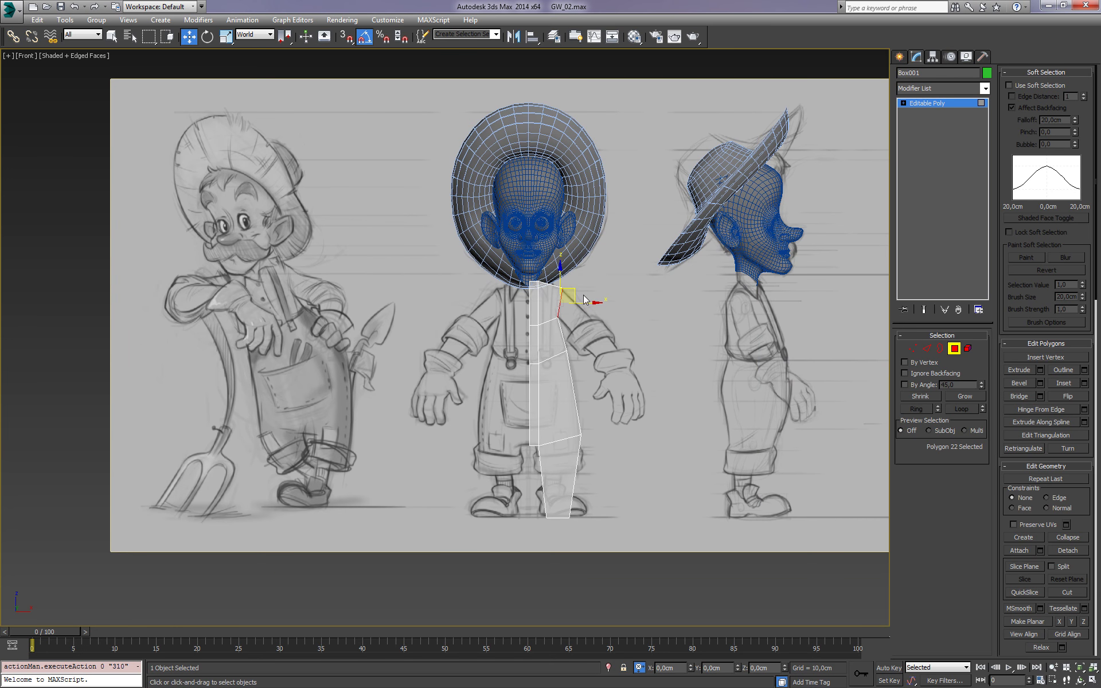
pyautogui.scroll(3, 577, 295)
pyautogui.scroll(3, 577, 295)
pyautogui.keyDown('alt'); pyautogui.moveTo(576, 294); pyautogui.dragTo(608, 310, button='middle'); pyautogui.keyUp('alt')
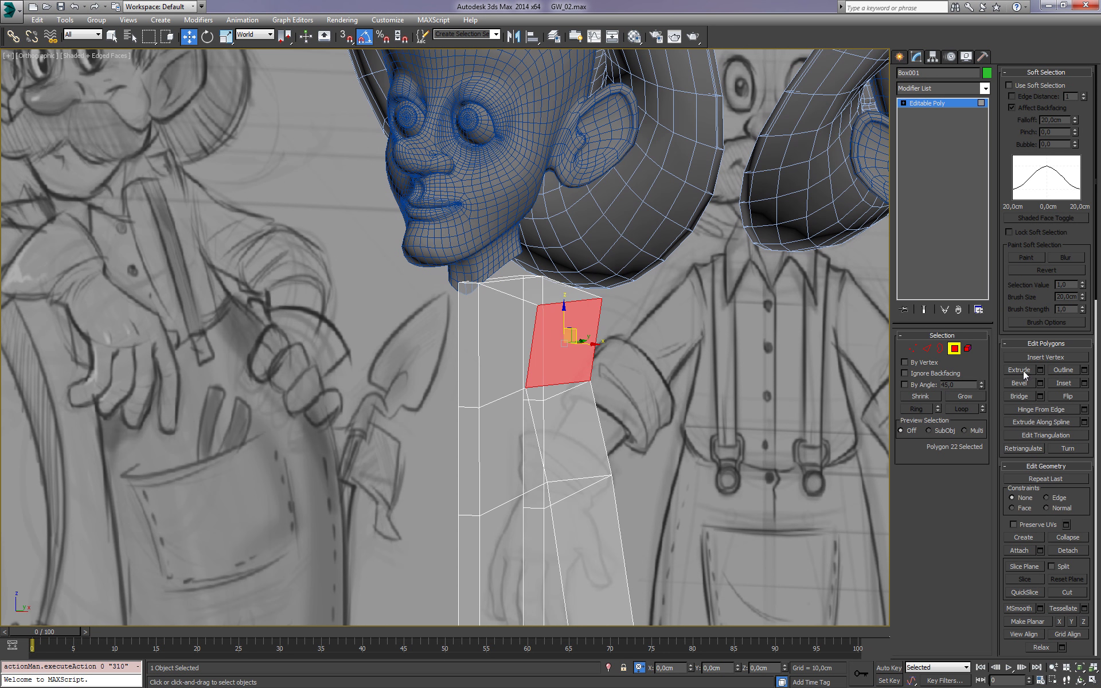
pyautogui.click(1020, 370)
# Move the extruded face down to the wrist along the sleeve
pyautogui.press('w')
pyautogui.press('f')
pyautogui.scroll(-8, 628, 335)
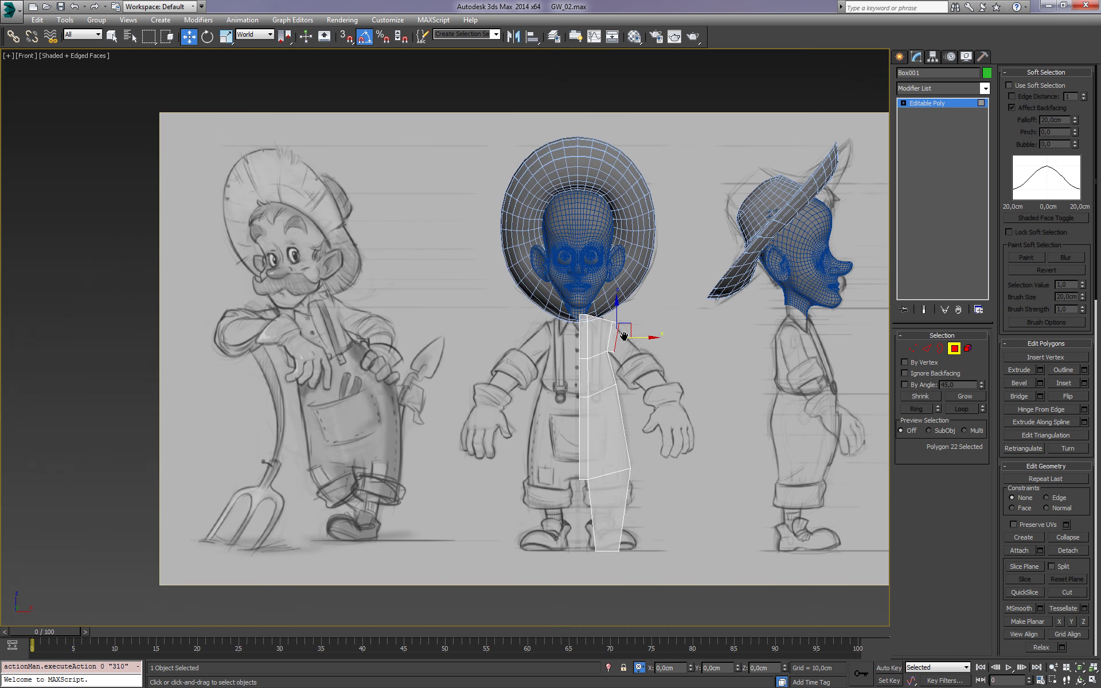
pyautogui.scroll(5, 629, 328)
pyautogui.moveTo(618, 321); pyautogui.dragTo(712, 442)
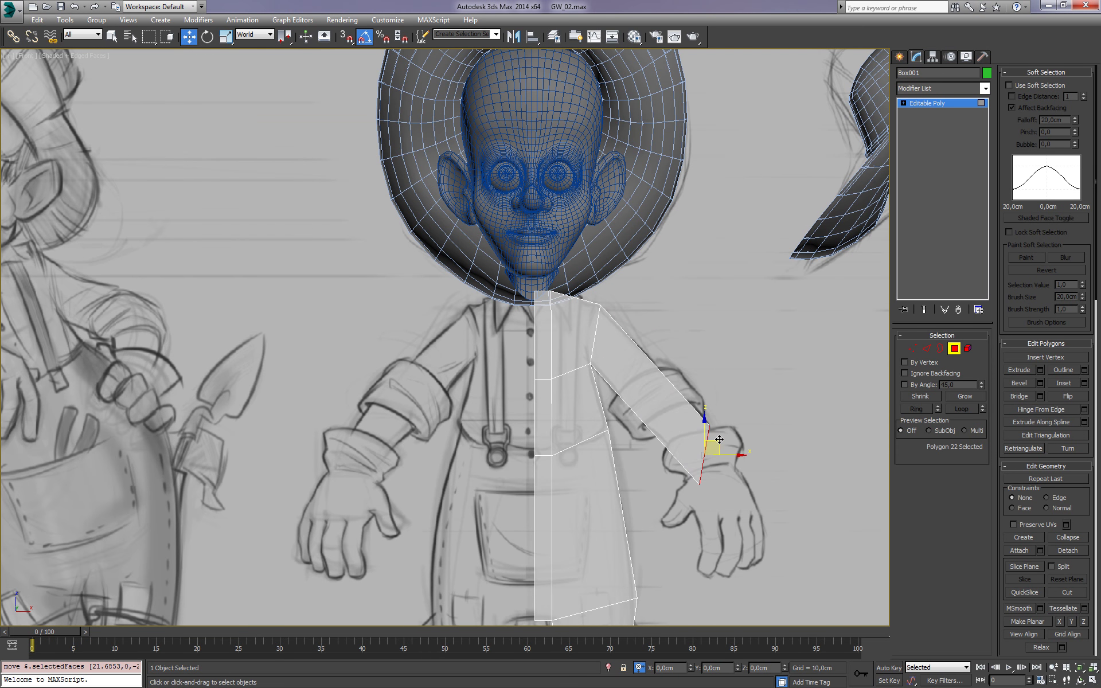
pyautogui.moveTo(713, 442); pyautogui.dragTo(701, 408, button='middle')
# Angle the wrist face along the arm and scale it smaller
pyautogui.press('e')
pyautogui.moveTo(715, 396)
pyautogui.mouseDown()
pyautogui.moveTo(677, 401)
pyautogui.moveTo(696, 447)
pyautogui.moveTo(719, 417)
pyautogui.mouseUp()
pyautogui.press('r')
pyautogui.press('w')
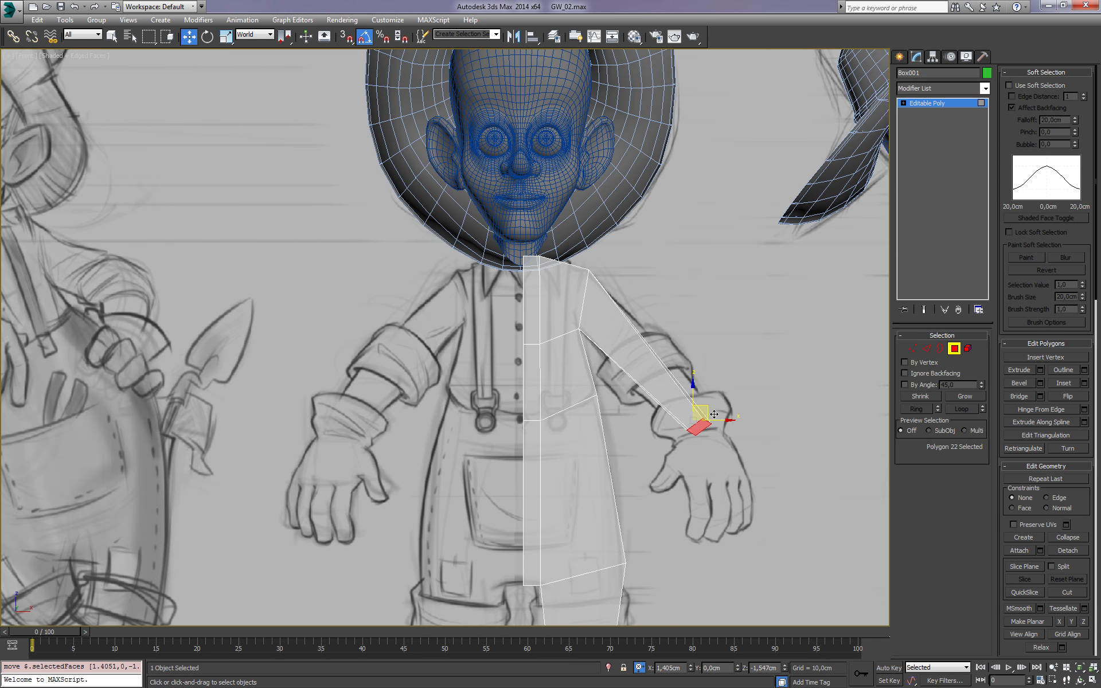
pyautogui.scroll(-5, 722, 410)
pyautogui.moveTo(744, 398)
pyautogui.keyDown('alt'); pyautogui.mouseDown(button='middle')
pyautogui.moveTo(682, 424)
pyautogui.moveTo(928, 202)
pyautogui.mouseUp(button='middle'); pyautogui.keyUp('alt')
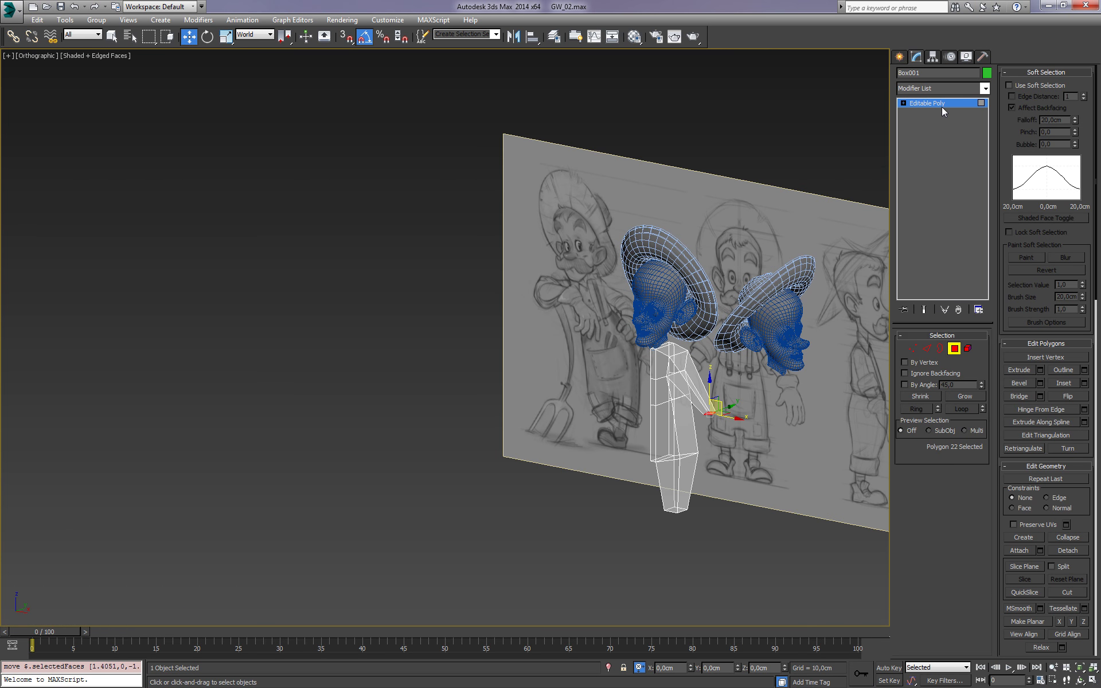
pyautogui.click(758, 130)
# Add a Symmetry modifier to the body box
pyautogui.press('f')
pyautogui.click(498, 351)
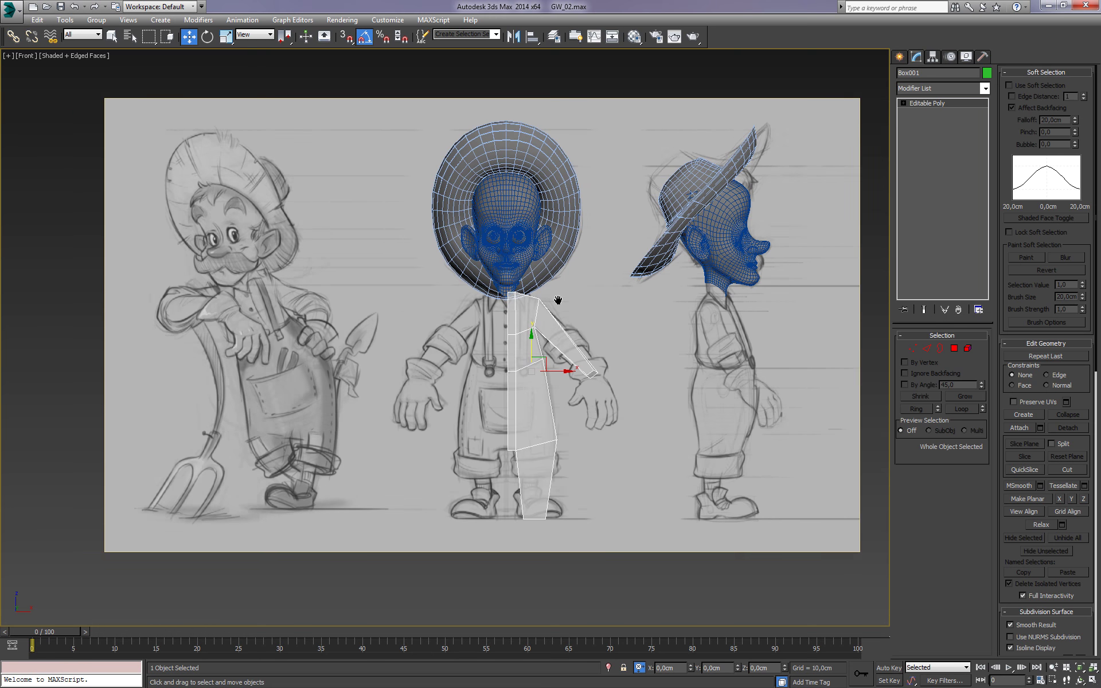
pyautogui.scroll(3, 559, 300)
pyautogui.click(985, 88)
pyautogui.write('s')
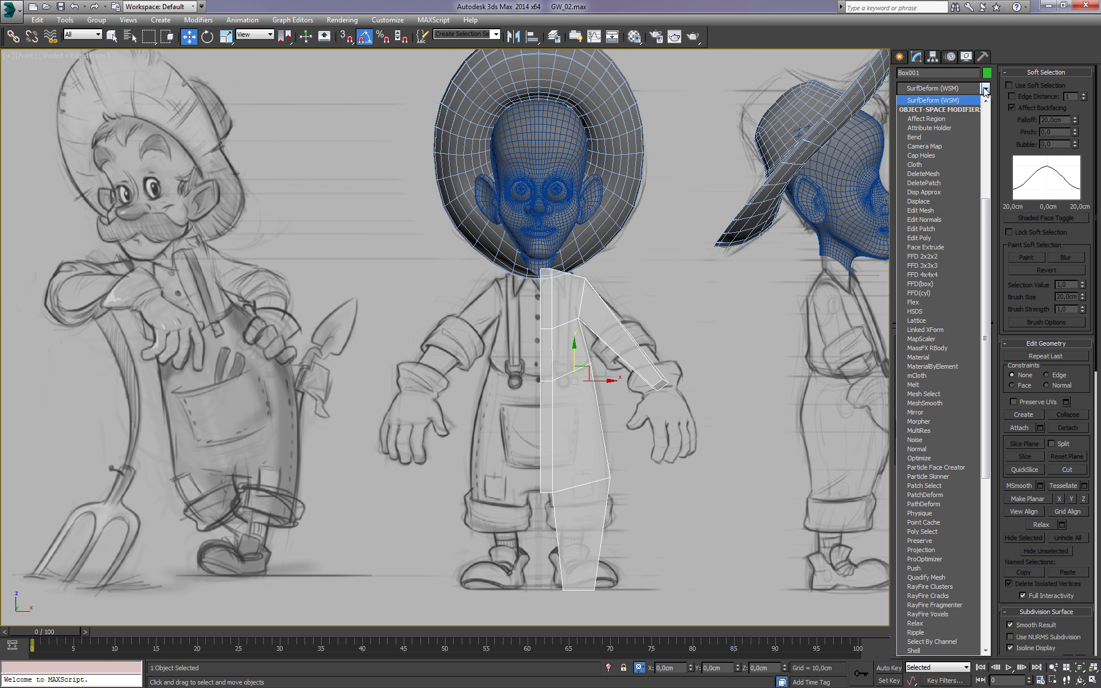
pyautogui.write('kin')
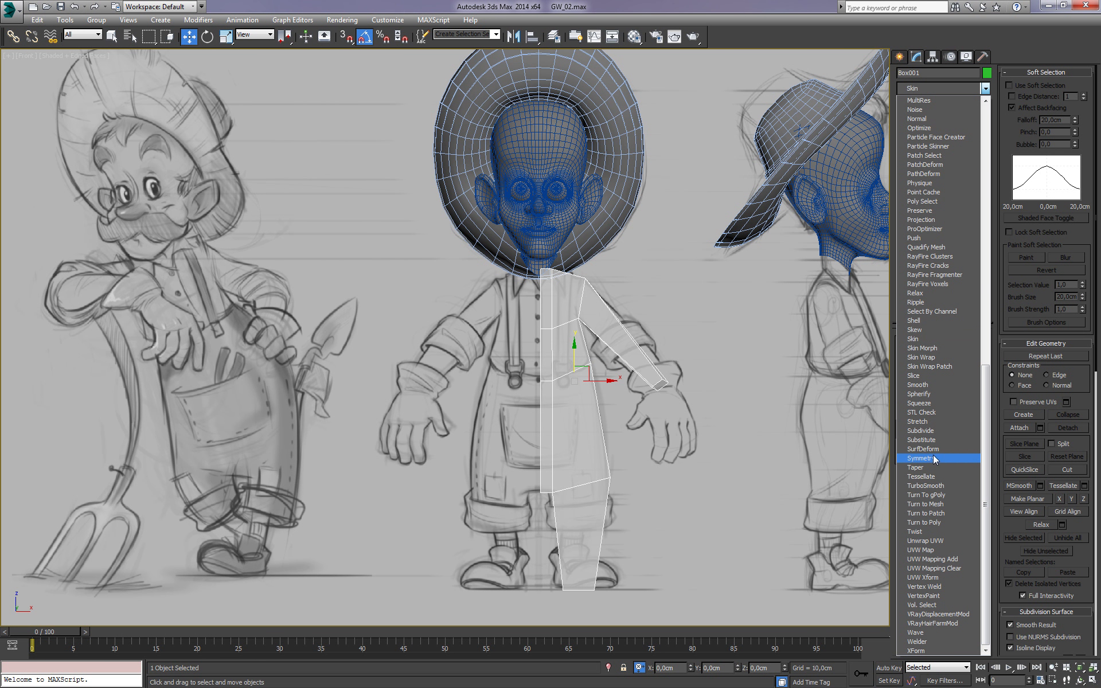
pyautogui.click(951, 458)
pyautogui.scroll(3, 553, 250)
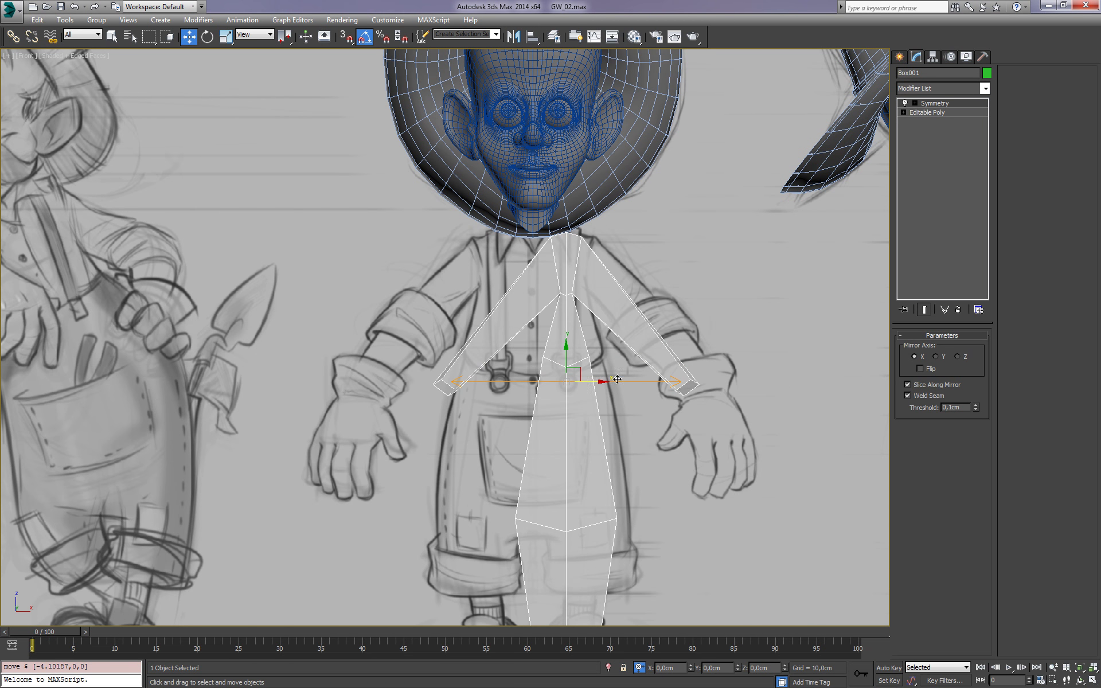
# Try sliding the Symmetry mirror plane, then undo back to the body's centre
pyautogui.click(915, 104)
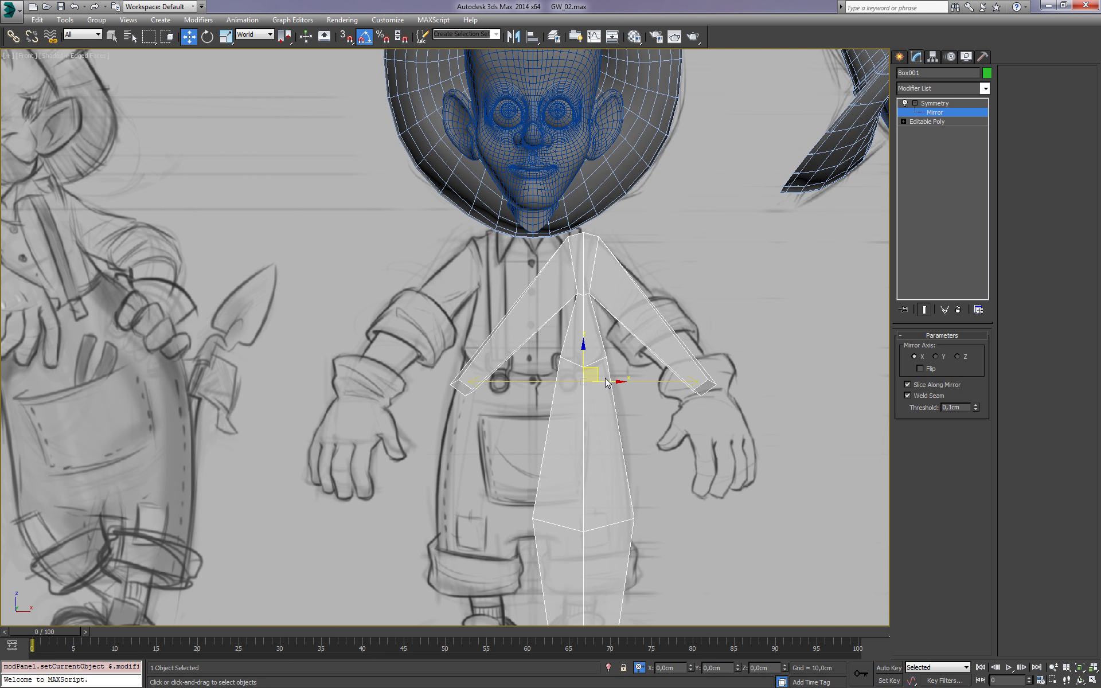
pyautogui.moveTo(607, 382); pyautogui.dragTo(545, 364)
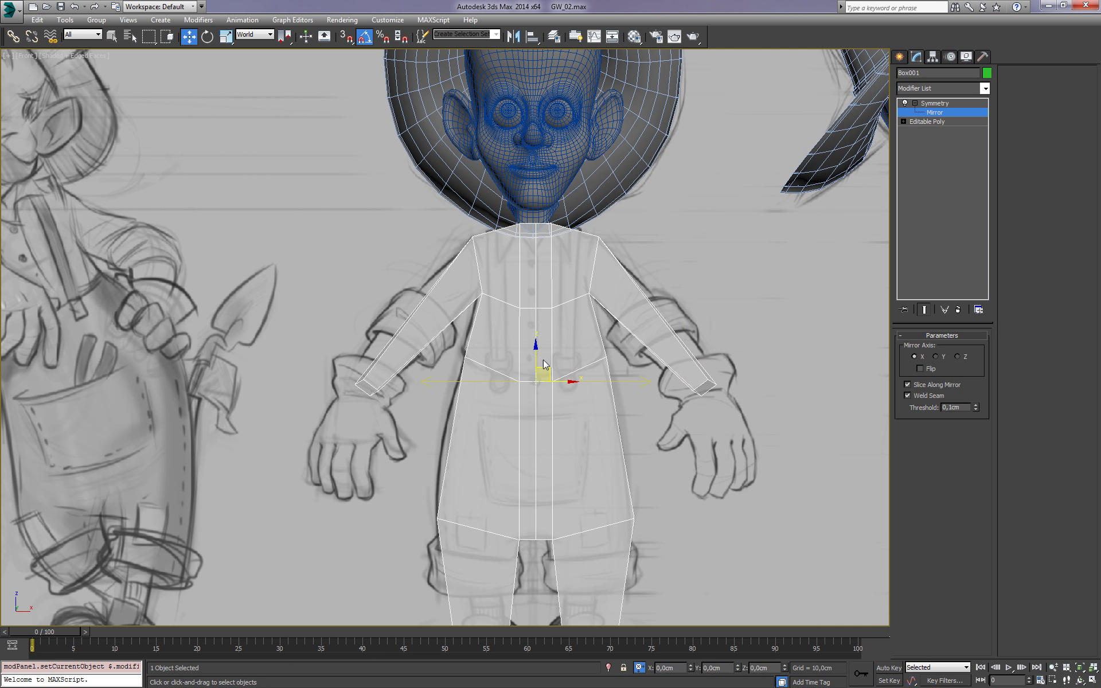
pyautogui.scroll(4, 545, 364)
pyautogui.moveTo(567, 447); pyautogui.dragTo(565, 451)
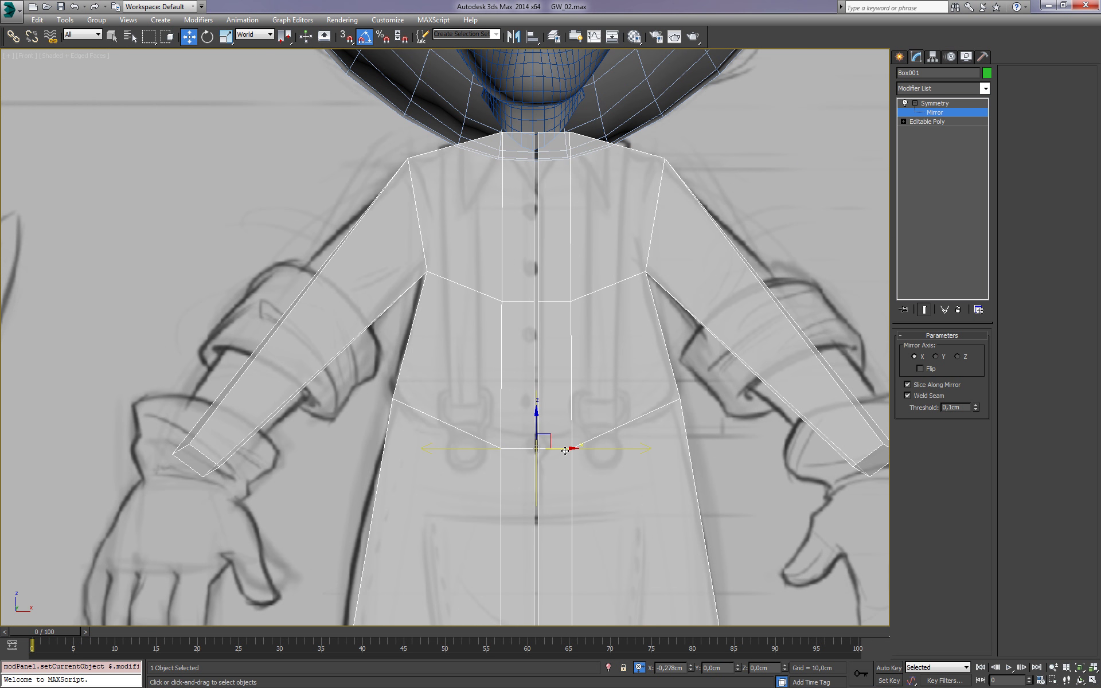
pyautogui.hotkey('ctrl', 'z')
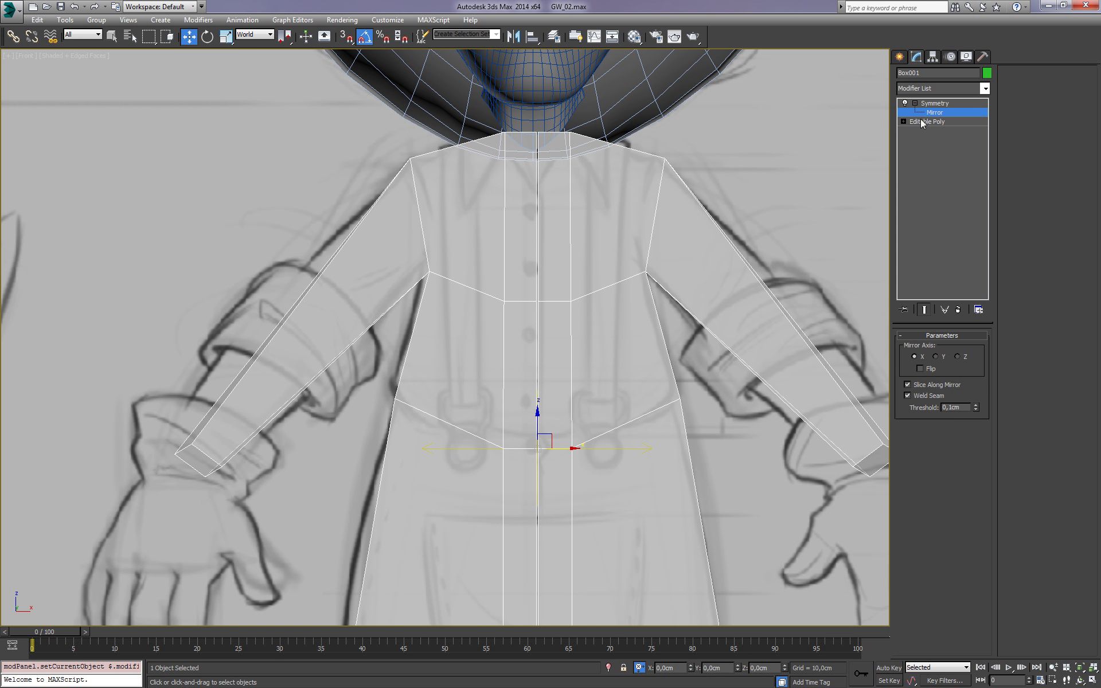
# Select the centre-seam vertices in Editable Poly and nudge them onto the mirror line
pyautogui.click(920, 118)
pyautogui.click(913, 348)
pyautogui.scroll(-4, 538, 149)
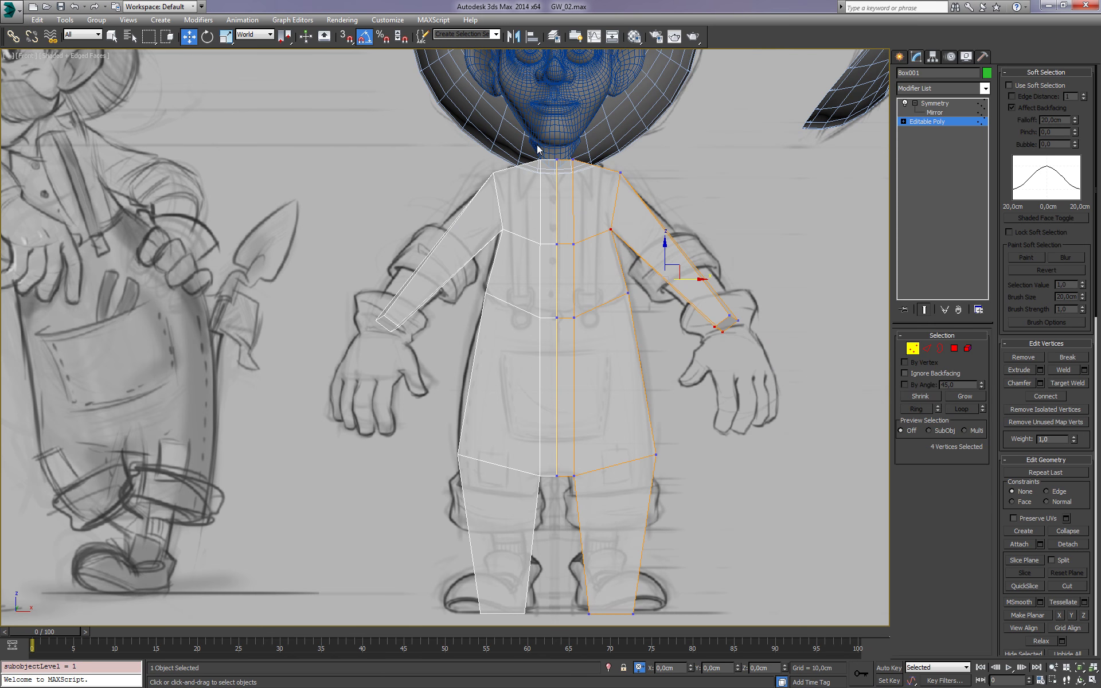
pyautogui.doubleClick(569, 473)
pyautogui.moveTo(589, 302); pyautogui.dragTo(586, 303)
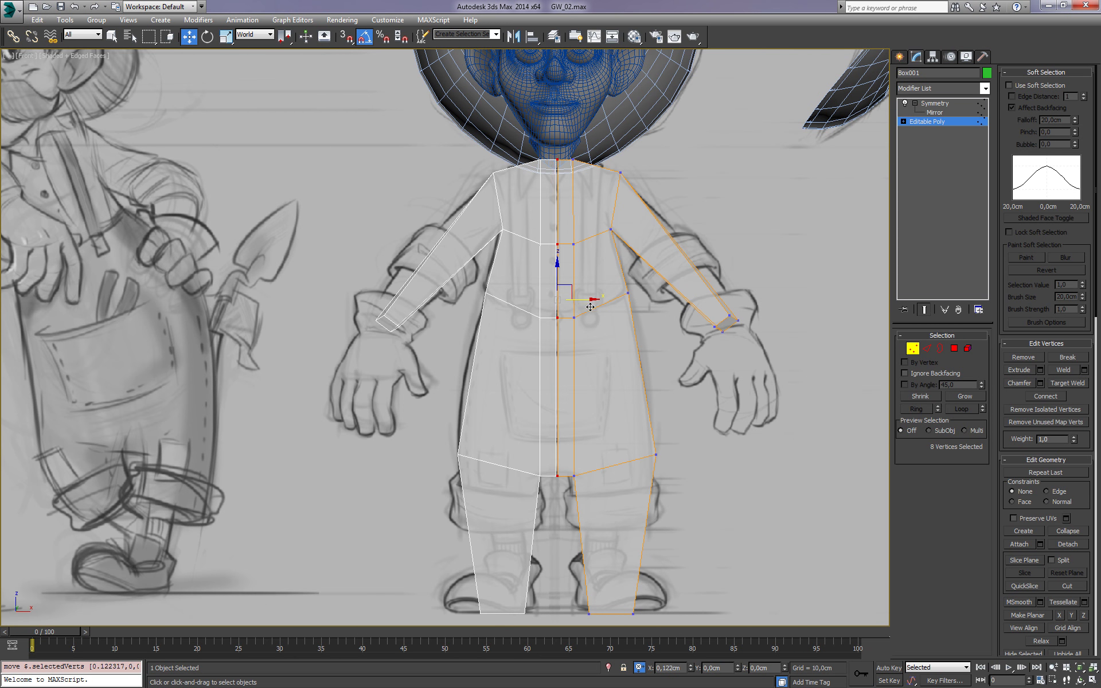
pyautogui.scroll(-2, 637, 312)
pyautogui.moveTo(633, 310)
pyautogui.keyDown('alt'); pyautogui.mouseDown(button='middle')
pyautogui.moveTo(666, 311)
pyautogui.moveTo(858, 239)
pyautogui.mouseUp(button='middle'); pyautogui.keyUp('alt')
pyautogui.click(934, 103)
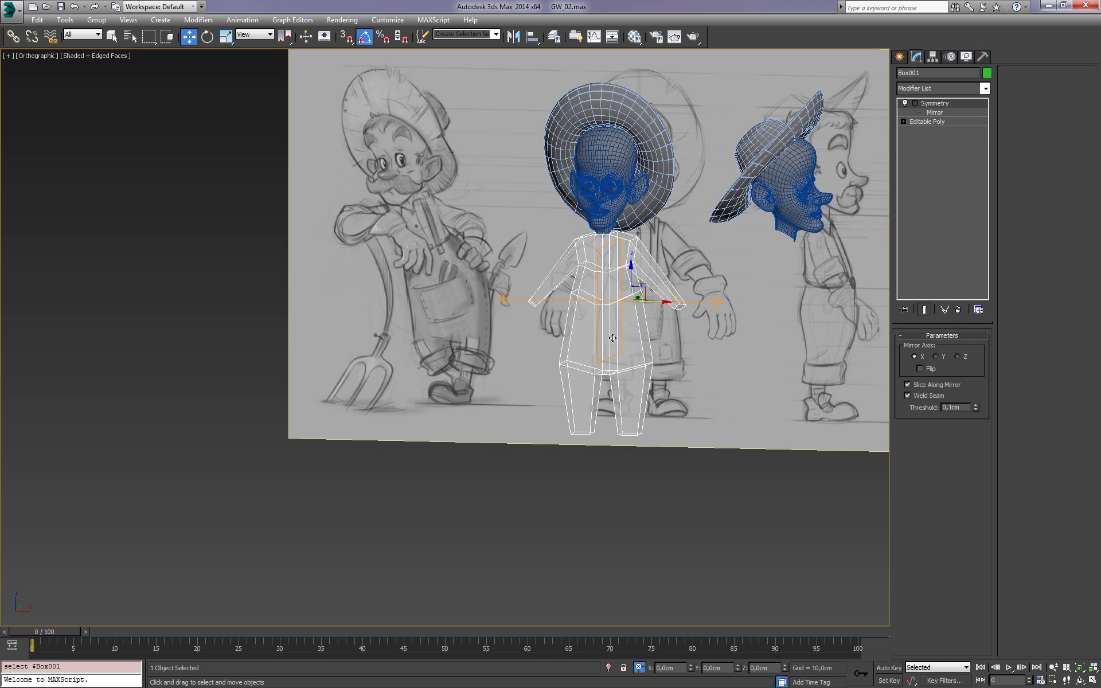
# Shift-drag the body to the right to create an Instance copy
pyautogui.press('f')
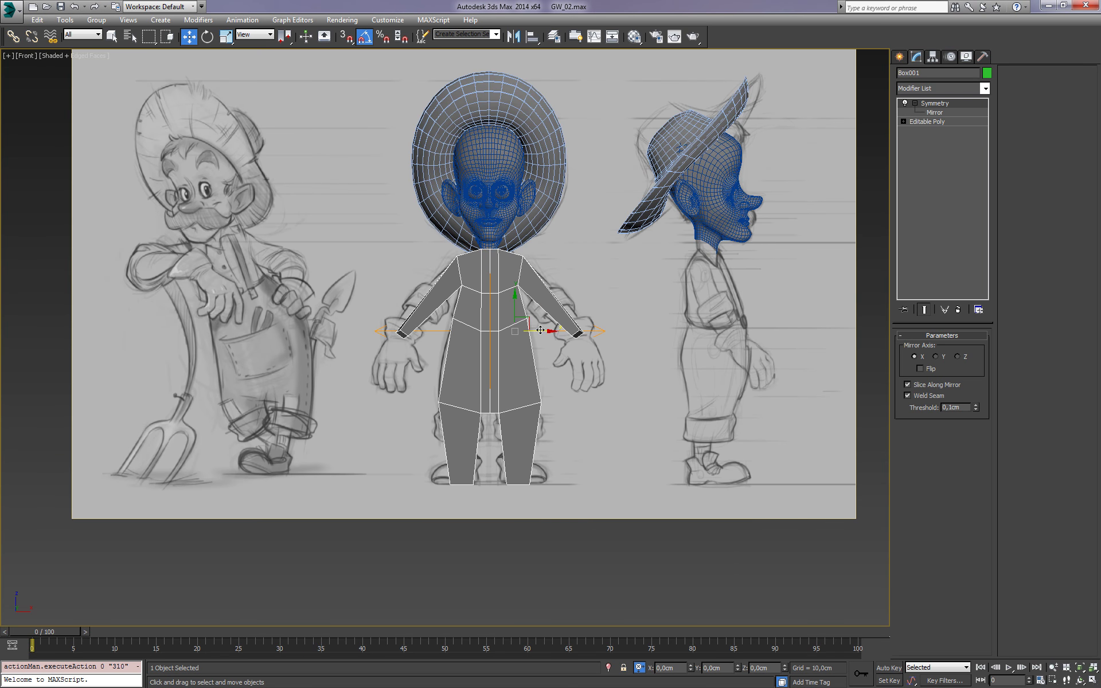
pyautogui.keyDown('shift'); pyautogui.moveTo(540, 331); pyautogui.dragTo(740, 330); pyautogui.keyUp('shift')
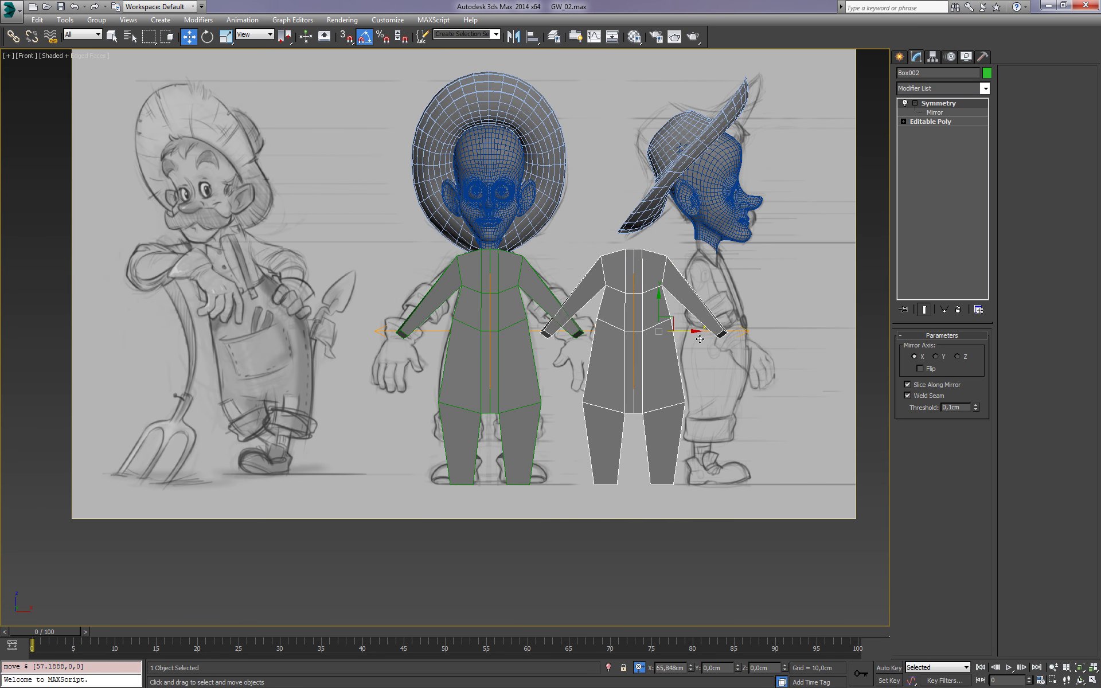
pyautogui.click(554, 400)
pyautogui.scroll(2, 553, 401)
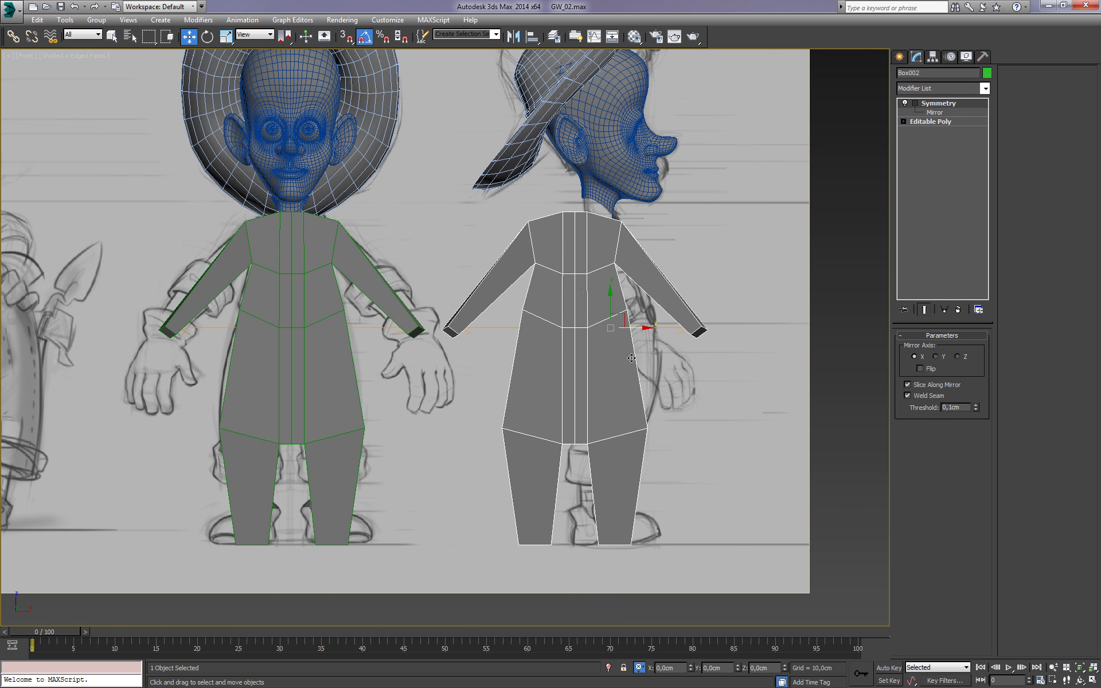
# Rotate the copy 85° sideways, place it over the side-view sketch in wireframe
pyautogui.press('e')
pyautogui.moveTo(635, 329); pyautogui.dragTo(678, 329)
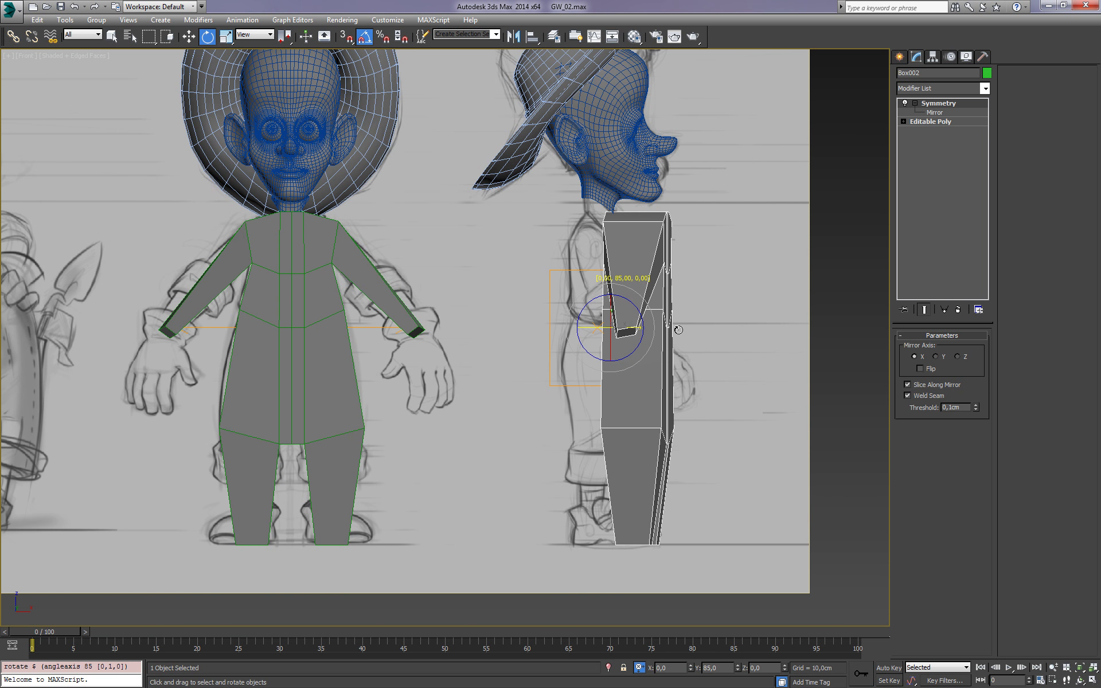
pyautogui.press('w')
pyautogui.press('F3')
pyautogui.press('F3')
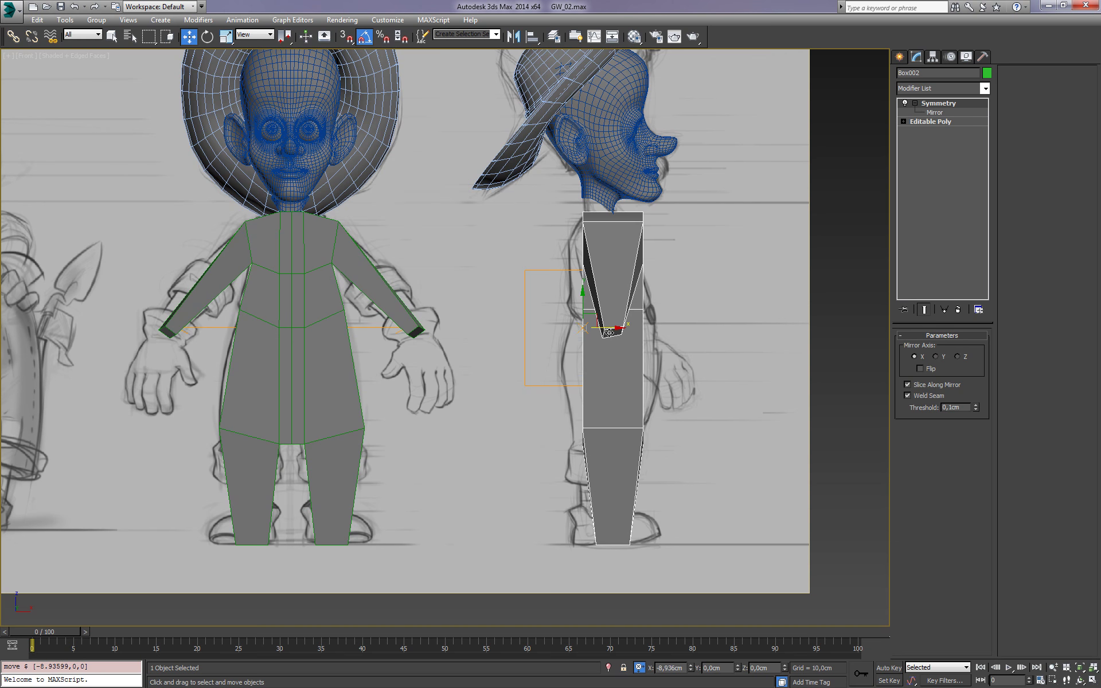
pyautogui.moveTo(641, 326); pyautogui.dragTo(603, 327)
pyautogui.scroll(3, 619, 340)
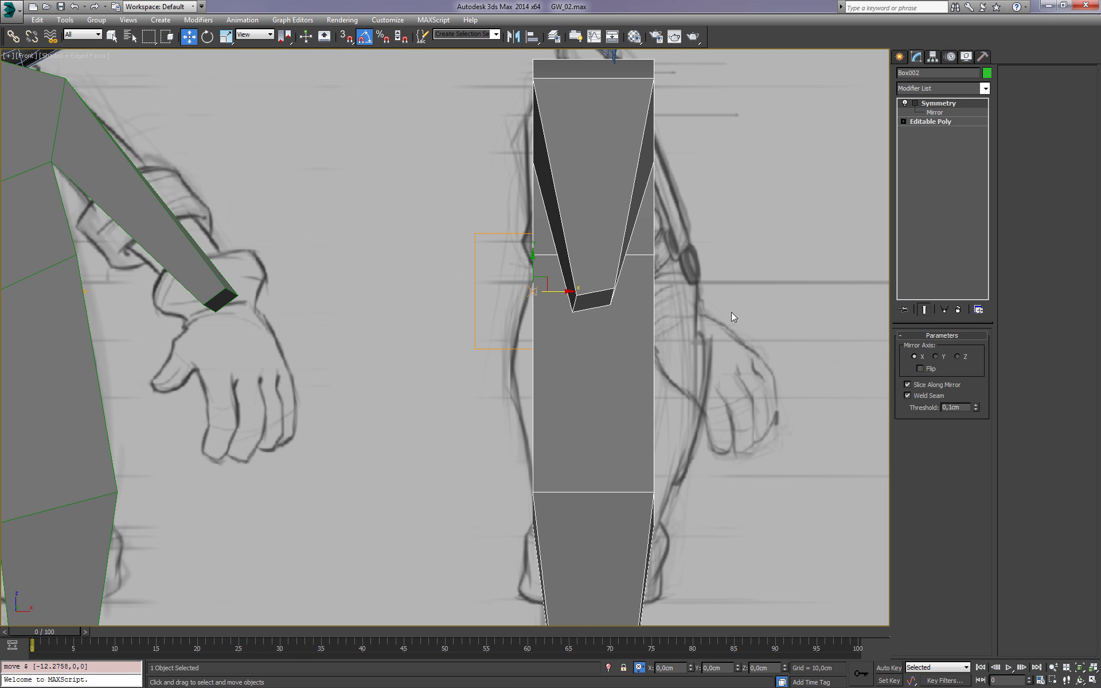
pyautogui.click(903, 122)
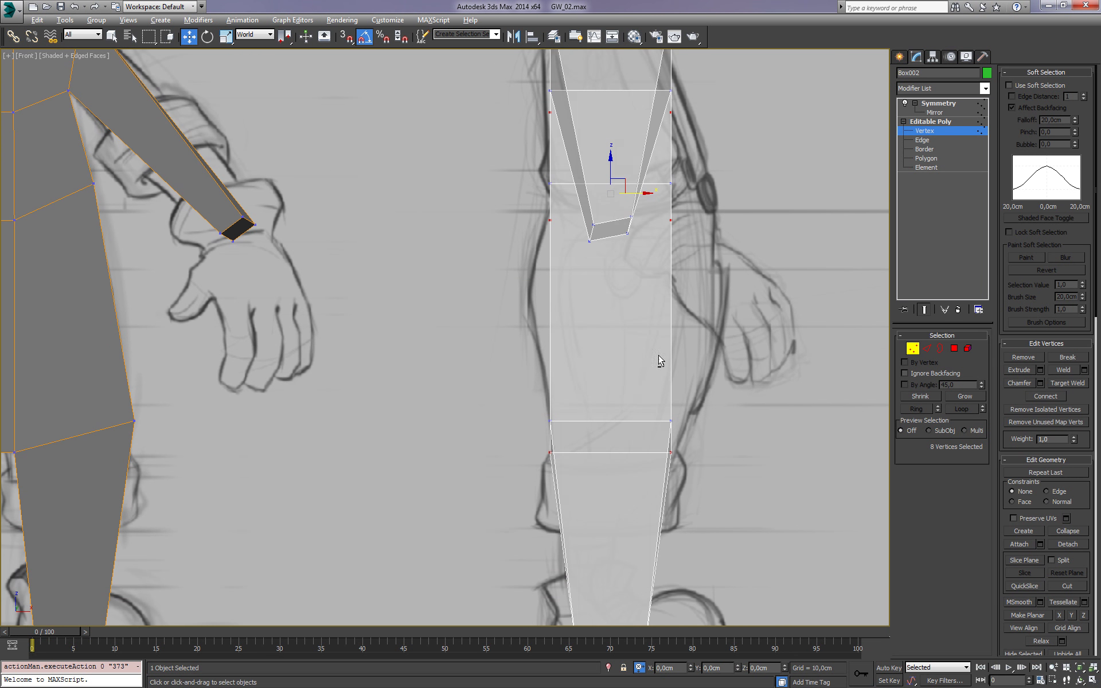
# Pull the bottom leg vertices over the foot in the side sketch
pyautogui.scroll(-3, 633, 360)
pyautogui.moveTo(579, 453)
pyautogui.mouseDown()
pyautogui.moveTo(652, 503)
pyautogui.moveTo(609, 472)
pyautogui.mouseUp()
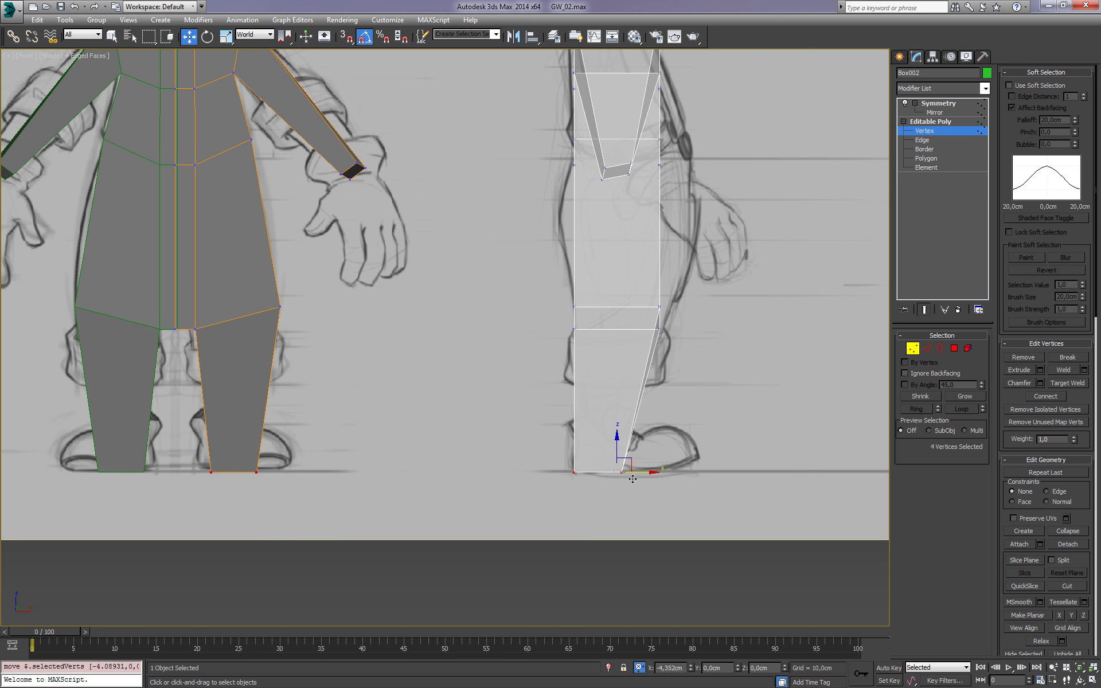
pyautogui.moveTo(627, 232)
pyautogui.keyDown('alt'); pyautogui.mouseDown(button='middle')
pyautogui.moveTo(680, 238)
pyautogui.moveTo(669, 259)
pyautogui.moveTo(487, 243)
pyautogui.mouseUp(button='middle'); pyautogui.keyUp('alt')
pyautogui.keyDown('alt'); pyautogui.moveTo(621, 261); pyautogui.dragTo(614, 250, button='middle'); pyautogui.keyUp('alt')
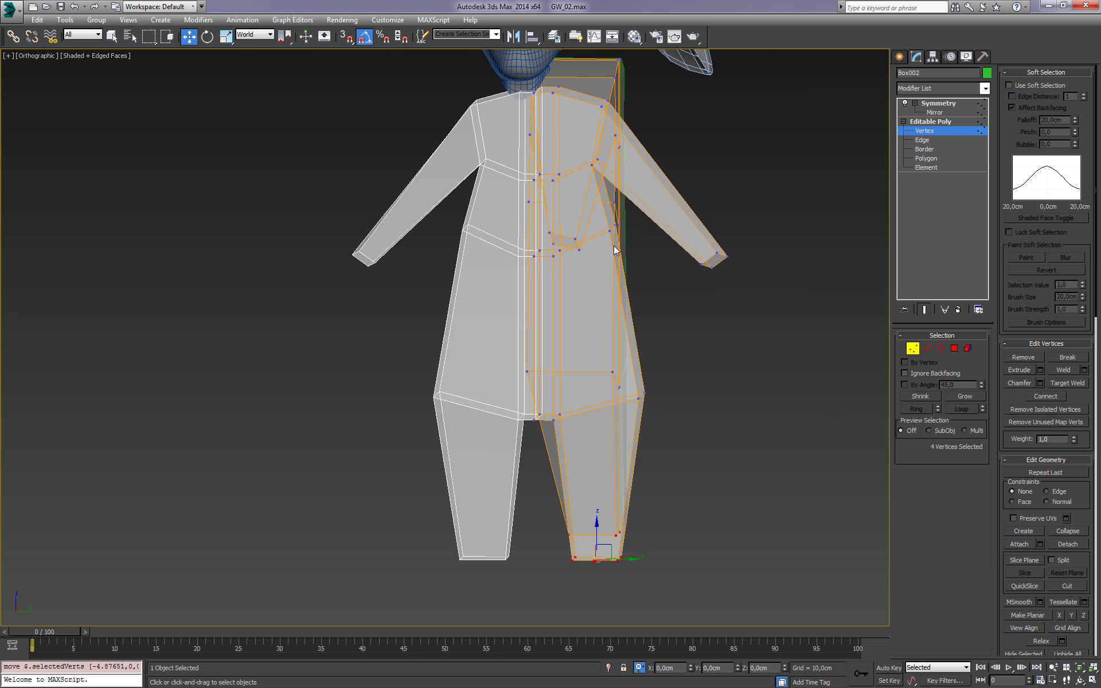
# Connect the torso edges to add a new edge loop
pyautogui.press('2')
pyautogui.click(474, 287)
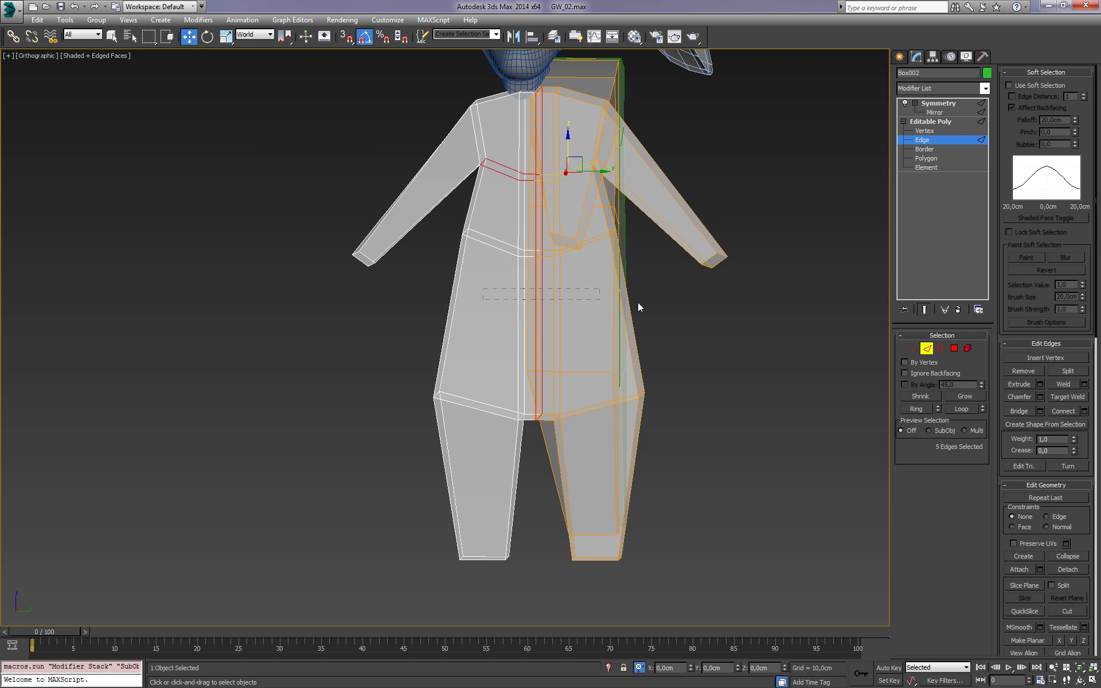
pyautogui.click(1084, 411)
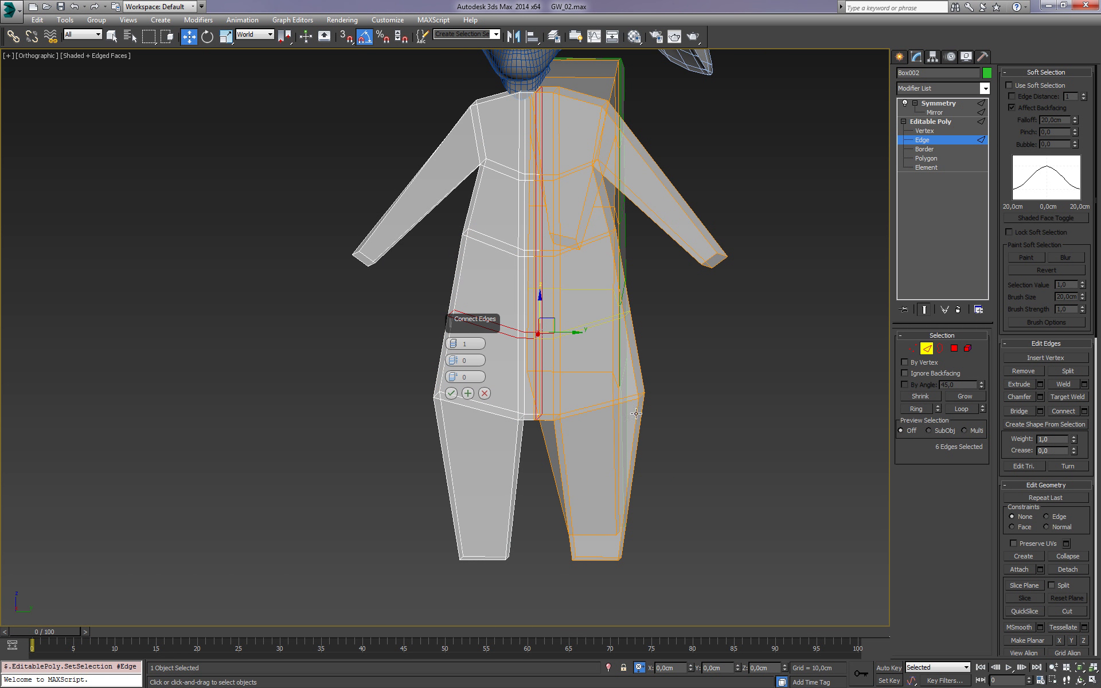
pyautogui.click(451, 395)
pyautogui.press('f')
pyautogui.scroll(2, 646, 376)
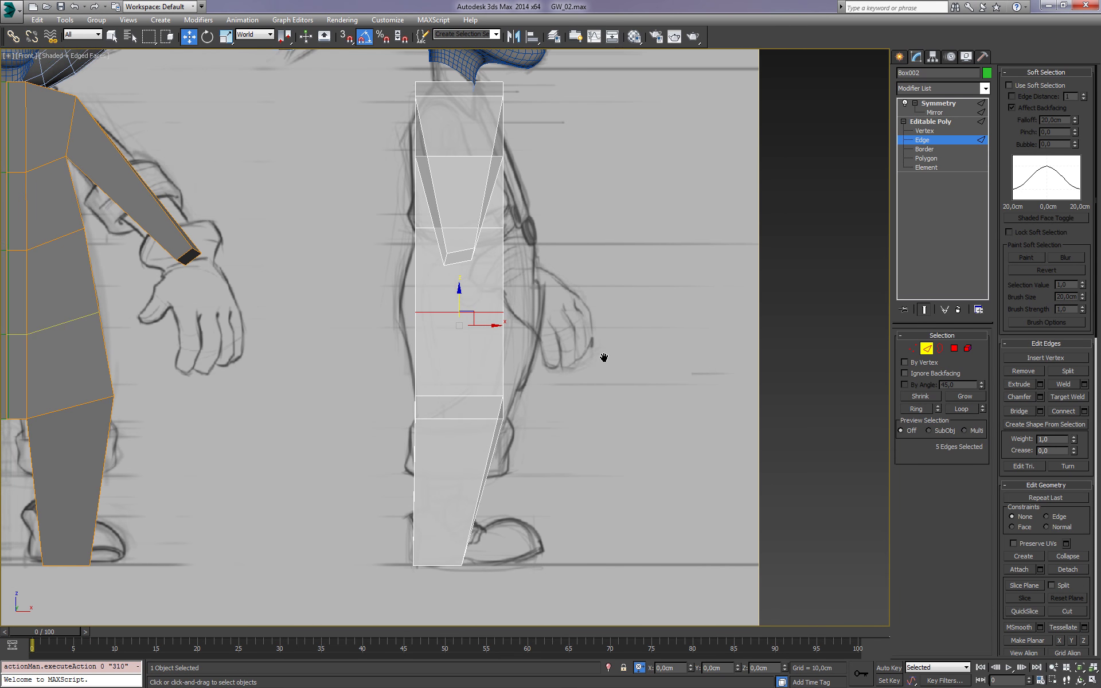
pyautogui.scroll(2, 612, 329)
# Move the new loop and leg vertices outward to follow the sketch's leg profile
pyautogui.press('1')
pyautogui.scroll(2, 612, 329)
pyautogui.moveTo(525, 395); pyautogui.dragTo(525, 395)
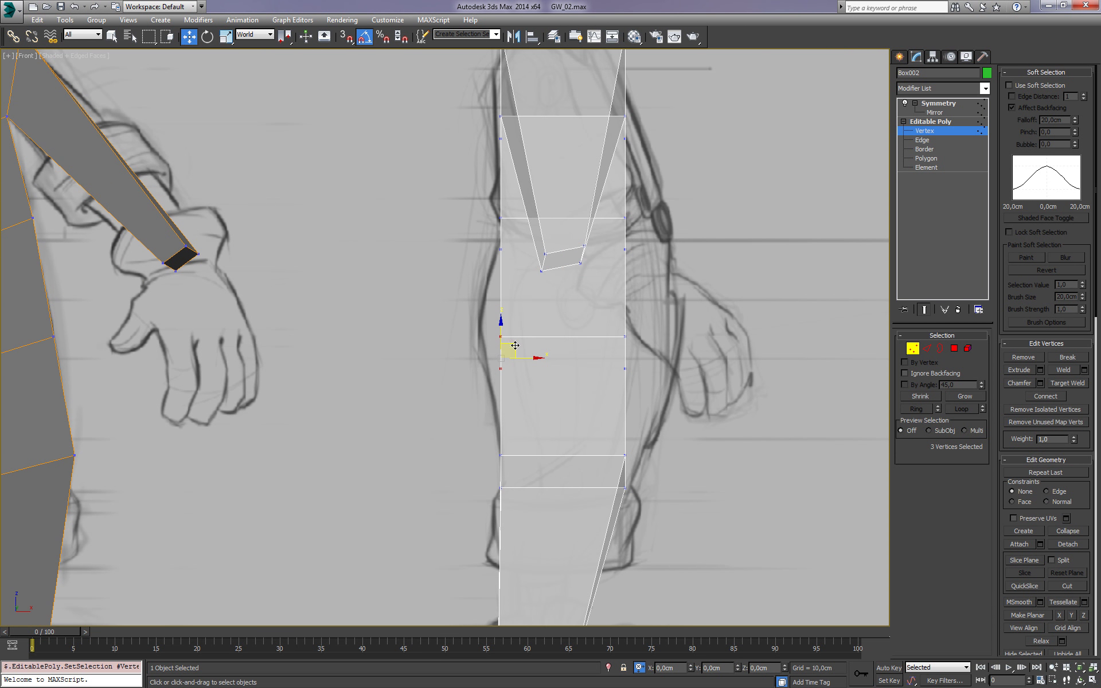
pyautogui.moveTo(514, 324)
pyautogui.mouseDown()
pyautogui.moveTo(495, 303)
pyautogui.moveTo(520, 323)
pyautogui.mouseUp()
pyautogui.click(624, 336)
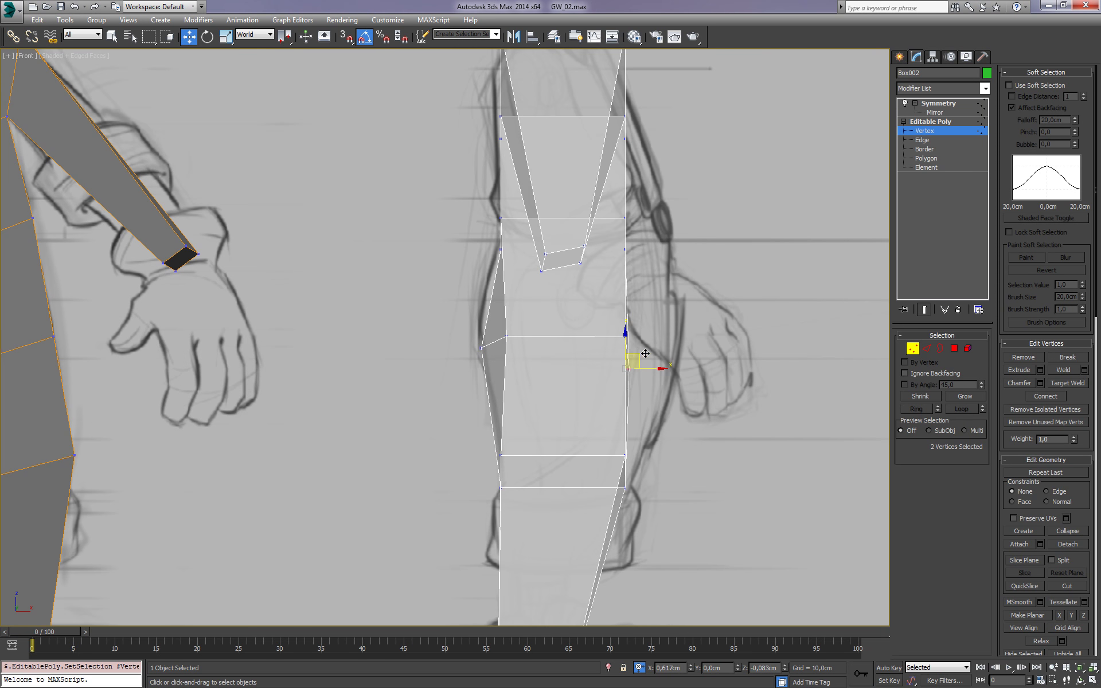
pyautogui.moveTo(624, 336); pyautogui.dragTo(676, 359)
pyautogui.click(624, 487)
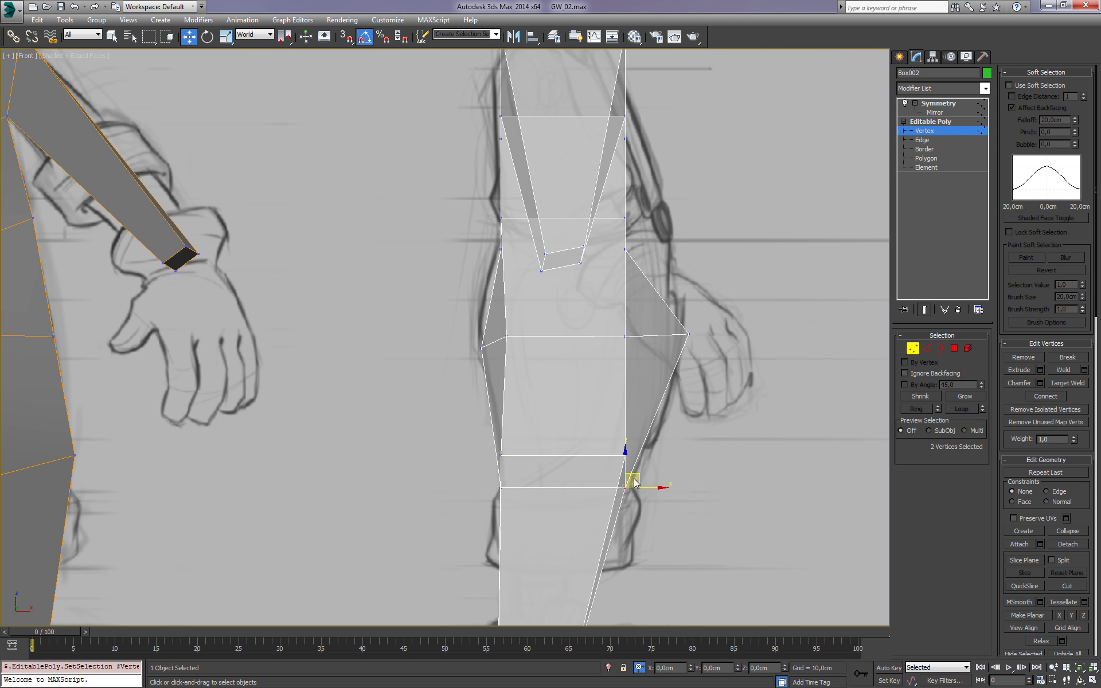
pyautogui.moveTo(624, 488)
pyautogui.mouseDown()
pyautogui.moveTo(636, 487)
pyautogui.moveTo(627, 465)
pyautogui.mouseUp()
pyautogui.click(629, 457)
pyautogui.moveTo(626, 319); pyautogui.dragTo(639, 363, button='middle')
# Move the back-edge vertices onto the sketch and tuck the top under the neck
pyautogui.click(626, 294)
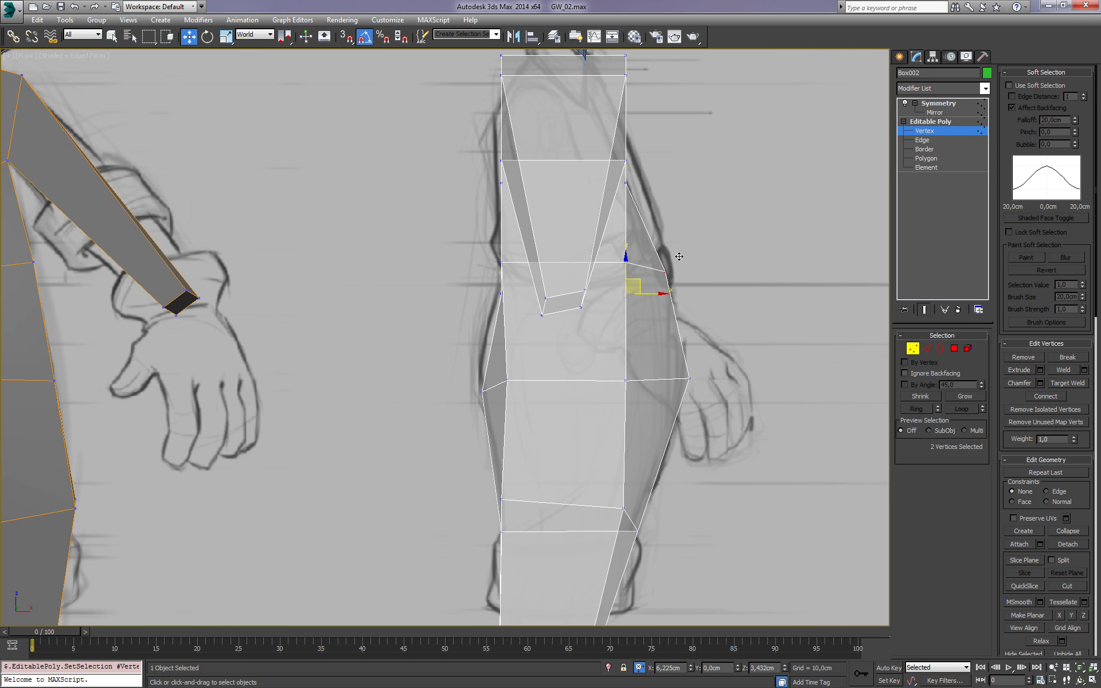
pyautogui.moveTo(626, 292); pyautogui.dragTo(671, 265)
pyautogui.moveTo(672, 217); pyautogui.dragTo(672, 303, button='middle')
pyautogui.click(628, 270)
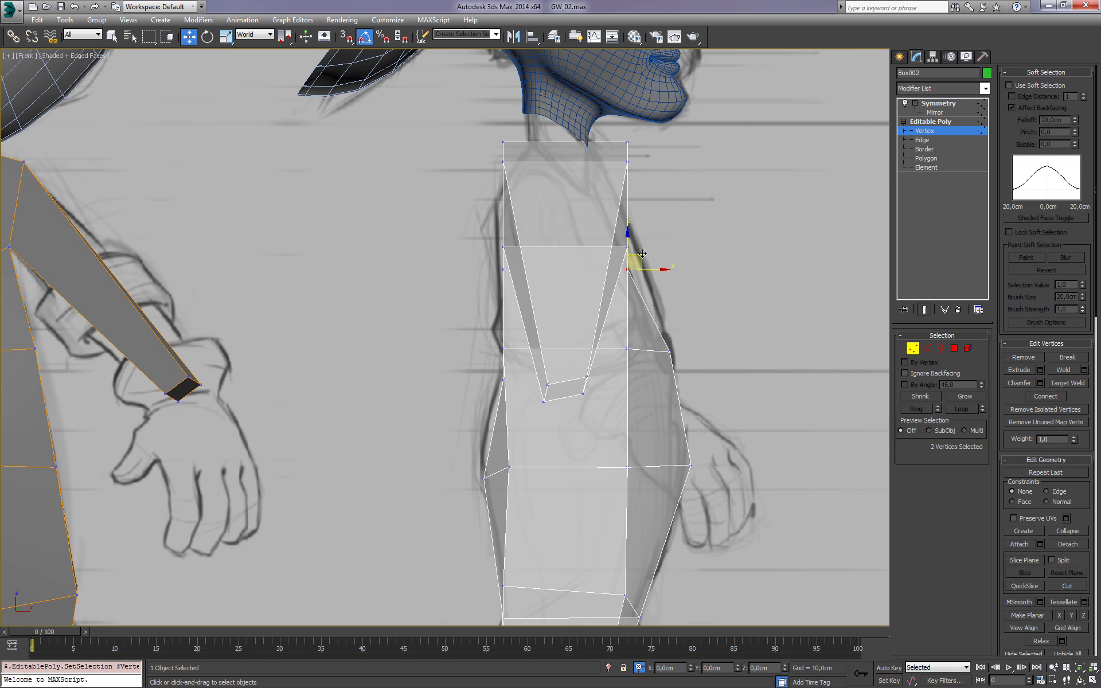
pyautogui.moveTo(628, 269); pyautogui.dragTo(644, 249)
pyautogui.moveTo(610, 128); pyautogui.dragTo(635, 211, button='middle')
pyautogui.moveTo(634, 211); pyautogui.dragTo(671, 275)
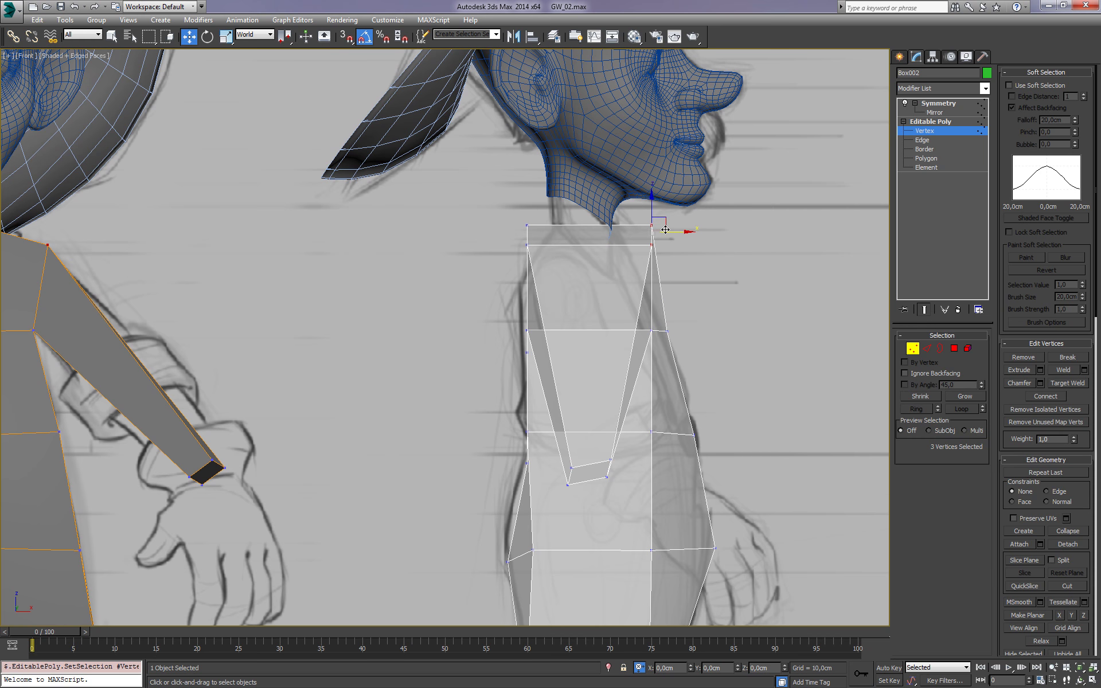
pyautogui.moveTo(651, 228); pyautogui.dragTo(619, 232)
pyautogui.moveTo(514, 208)
pyautogui.mouseDown()
pyautogui.moveTo(562, 270)
pyautogui.moveTo(531, 302)
pyautogui.moveTo(543, 355)
pyautogui.moveTo(521, 274)
pyautogui.mouseUp()
pyautogui.click(520, 274)
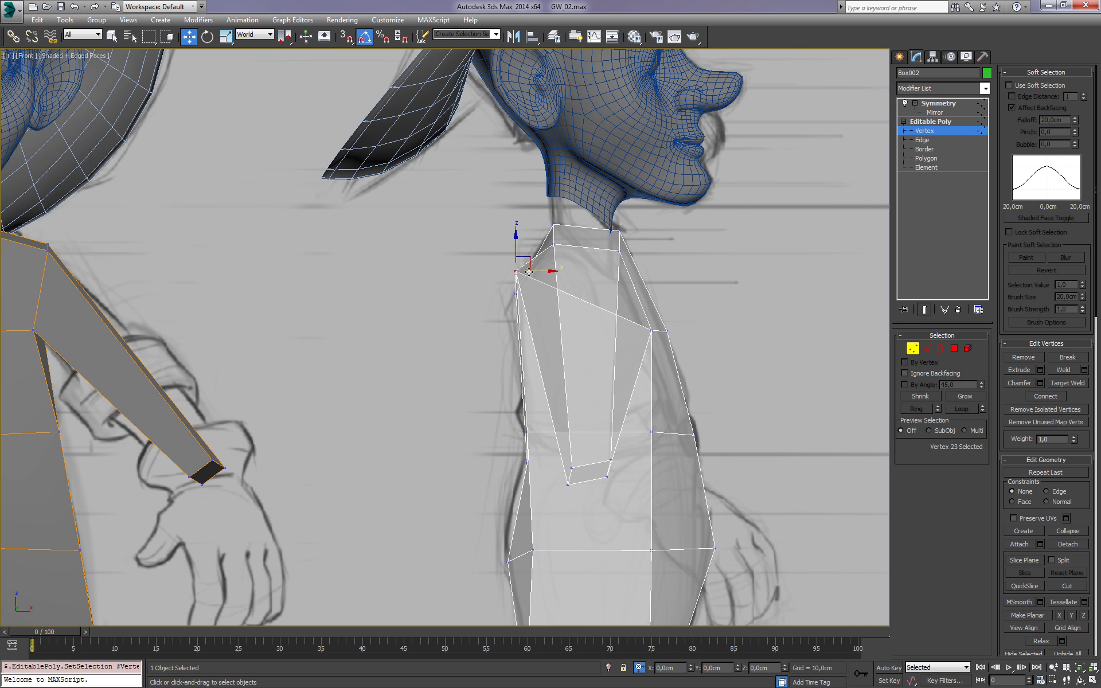
# Align the front shoulder, mid-torso and overlapping vertices to the front outline
pyautogui.moveTo(524, 267); pyautogui.dragTo(528, 295)
pyautogui.moveTo(528, 425); pyautogui.dragTo(534, 395, button='middle')
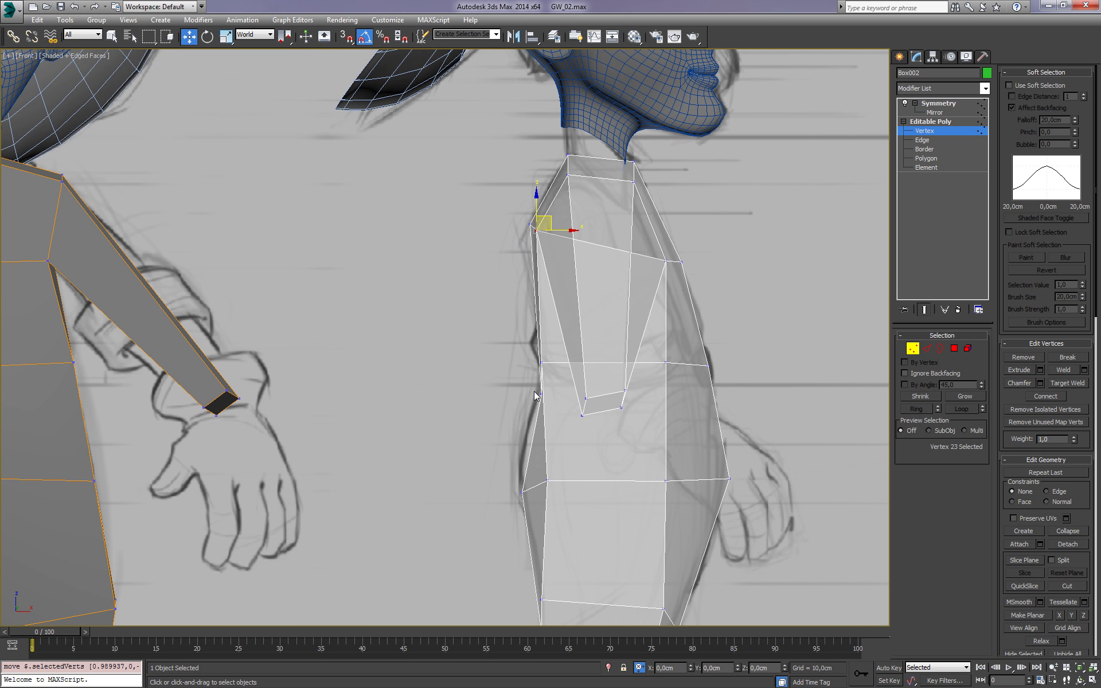
pyautogui.click(541, 394)
pyautogui.moveTo(542, 395); pyautogui.dragTo(536, 374)
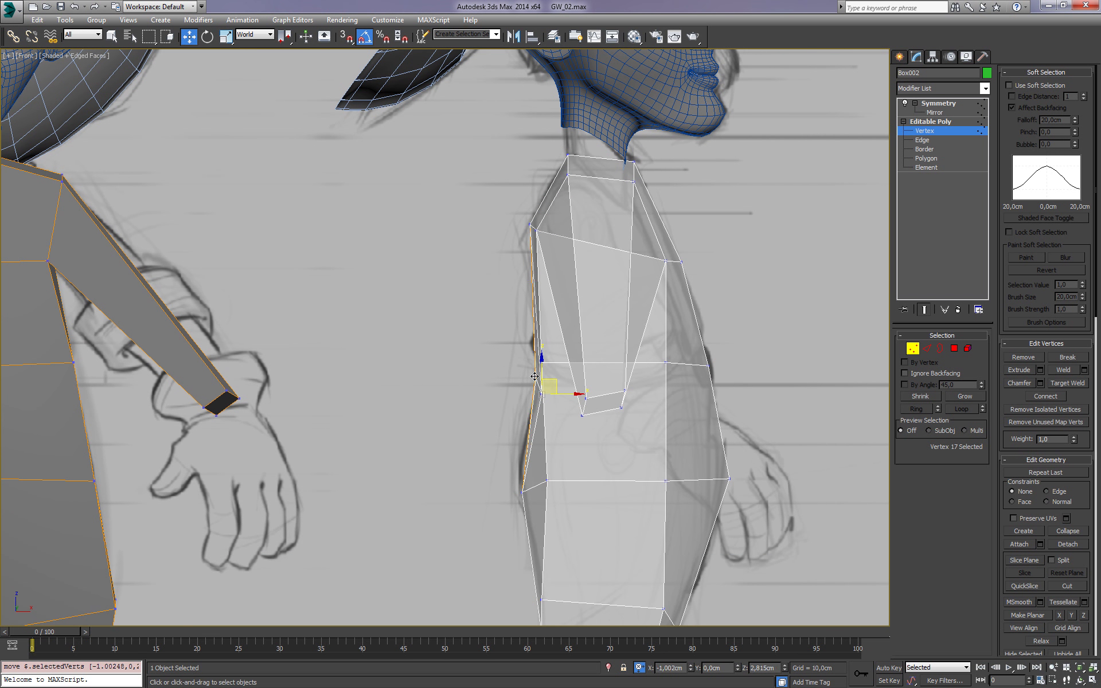
pyautogui.moveTo(554, 335); pyautogui.dragTo(602, 315, button='middle')
pyautogui.scroll(5, 602, 315)
pyautogui.keyDown('ctrl'); pyautogui.click(652, 373); pyautogui.keyUp('ctrl')
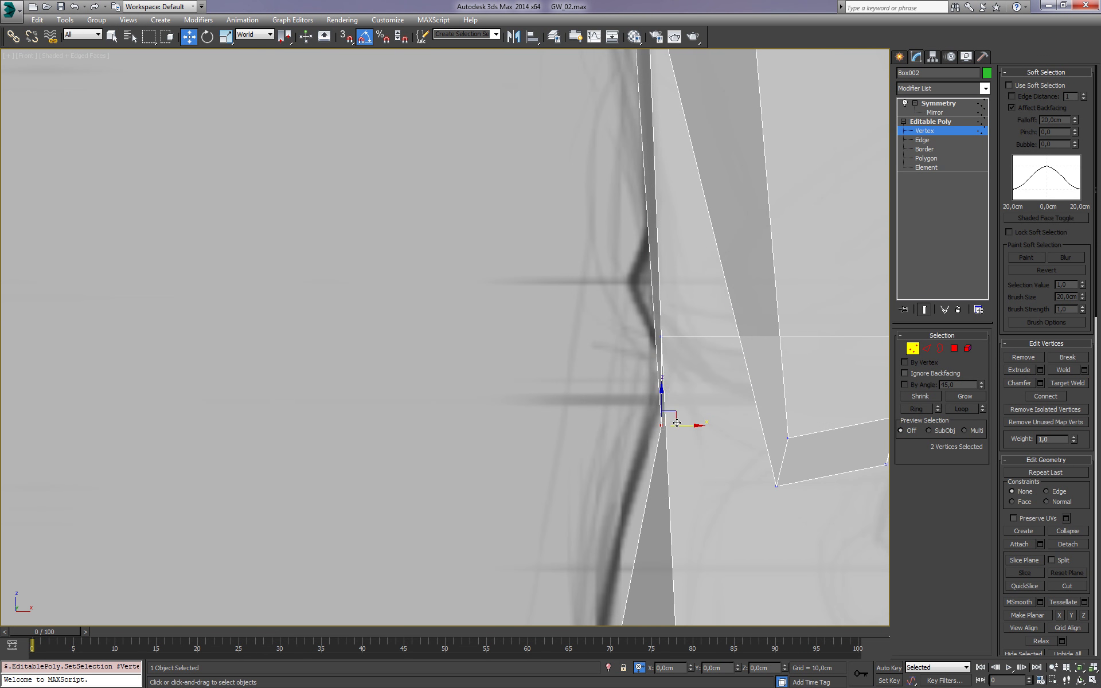
pyautogui.moveTo(661, 378); pyautogui.dragTo(680, 304)
pyautogui.click(663, 338)
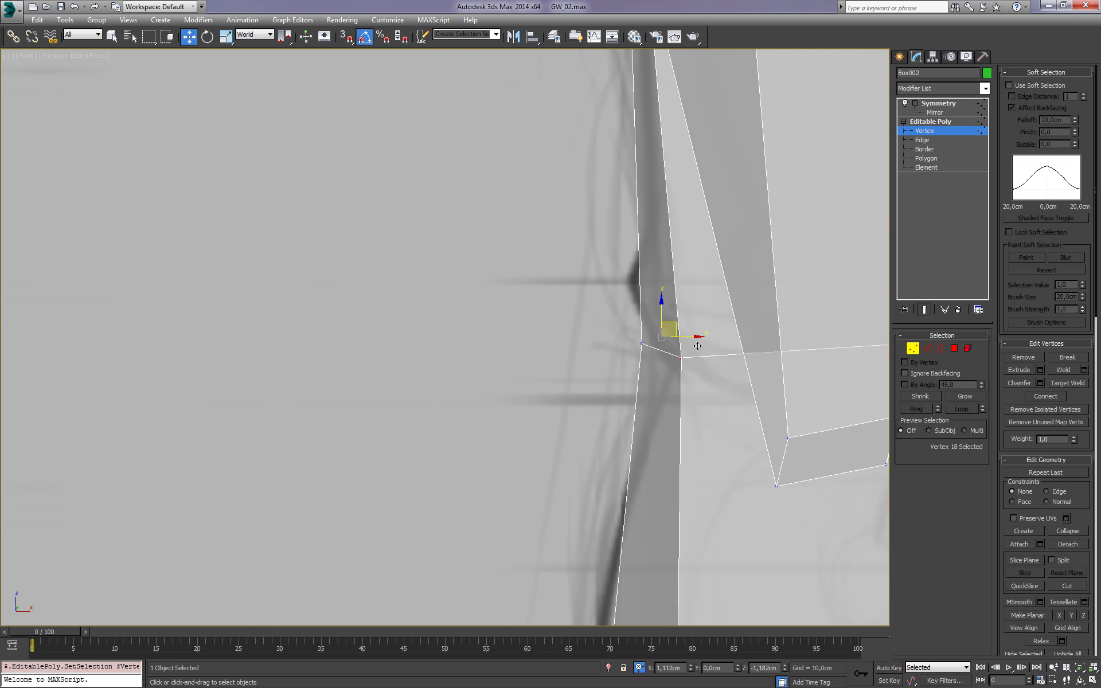
pyautogui.scroll(-5, 584, 305)
pyautogui.moveTo(807, 360)
pyautogui.keyDown('alt'); pyautogui.mouseDown(button='middle')
pyautogui.moveTo(612, 366)
pyautogui.moveTo(792, 359)
pyautogui.mouseUp(button='middle'); pyautogui.keyUp('alt')
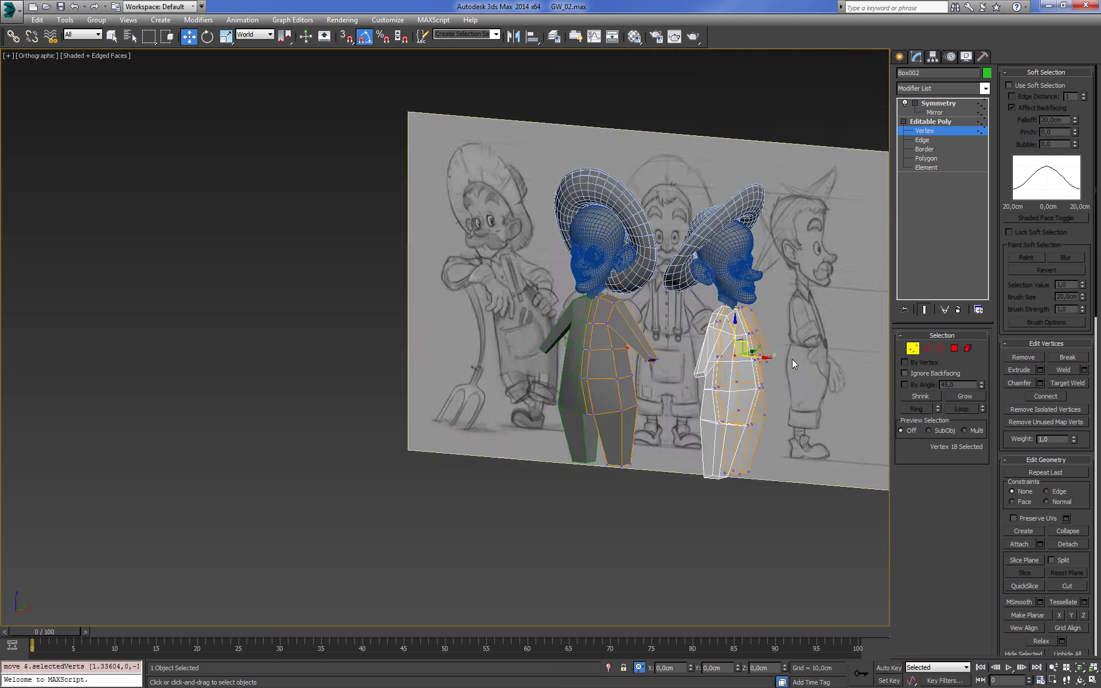
# Frame the Front viewport, deselect everything, and recentre the character zoomed in toward the arms
pyautogui.press('f')
pyautogui.press('z')
pyautogui.click(930, 122)
pyautogui.scroll(-3, 486, 225)
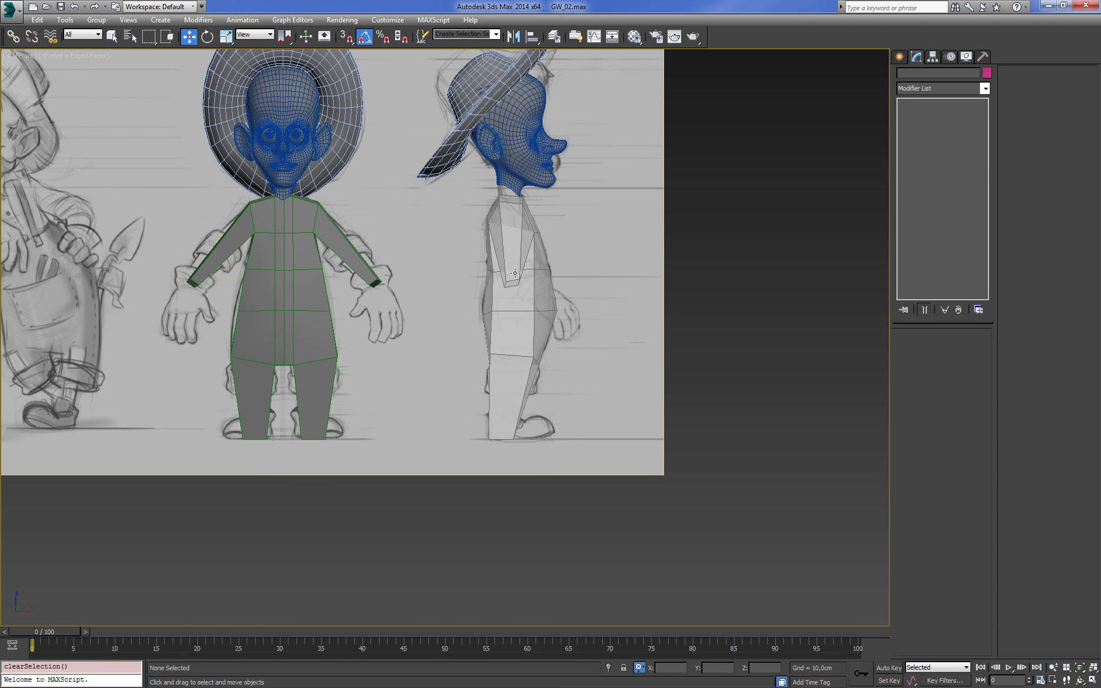
pyautogui.click(719, 280)
pyautogui.scroll(2, 440, 289)
pyautogui.scroll(2, 511, 344)
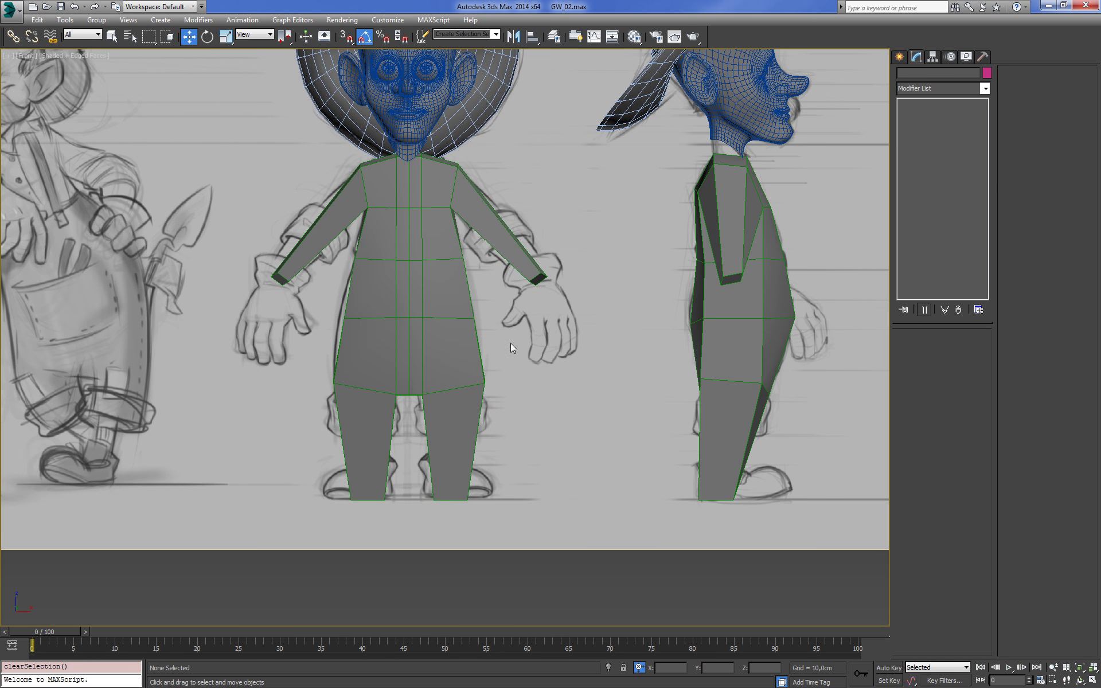
pyautogui.scroll(2, 583, 372)
pyautogui.moveTo(591, 235); pyautogui.dragTo(548, 332, button='middle')
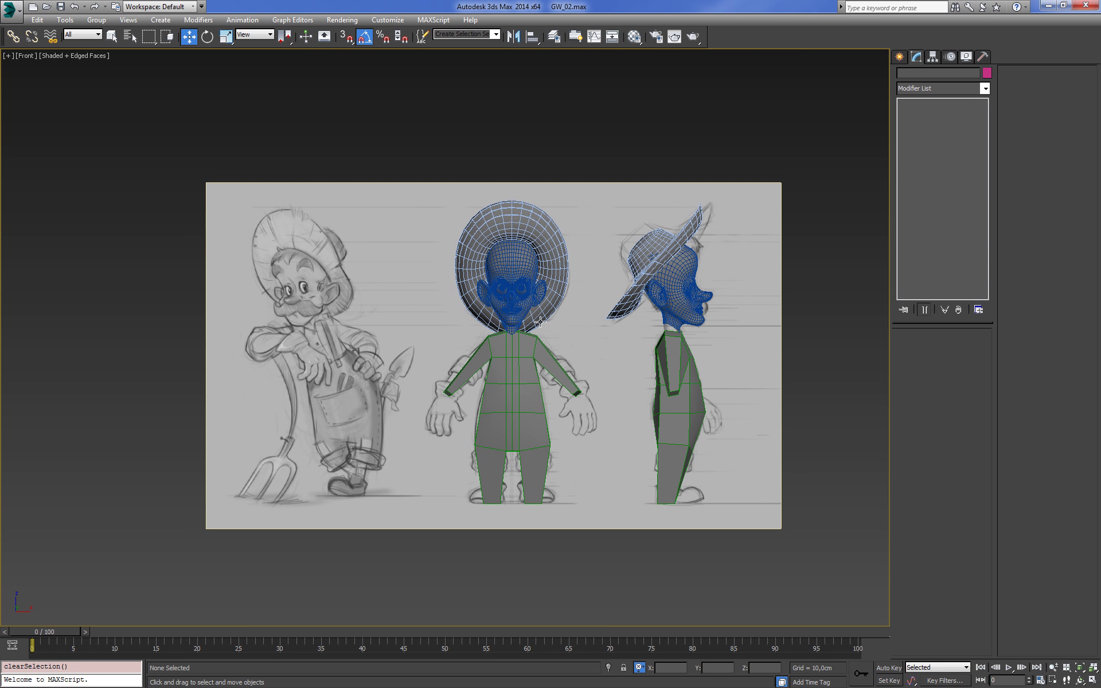
pyautogui.scroll(2, 558, 310)
pyautogui.scroll(2, 559, 311)
pyautogui.scroll(2, 560, 202)
pyautogui.scroll(-2, 560, 202)
# Toggle Edged Faces off and back on while zooming closer
pyautogui.press('F4')
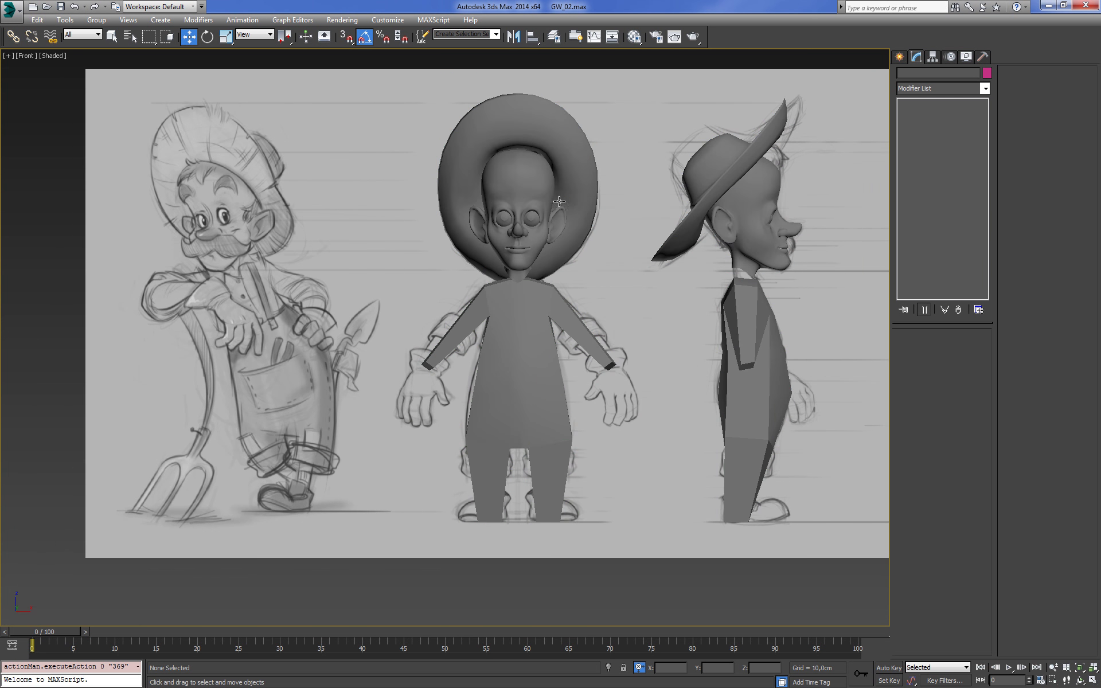
pyautogui.scroll(1, 562, 253)
pyautogui.press('F4')
pyautogui.scroll(1, 645, 305)
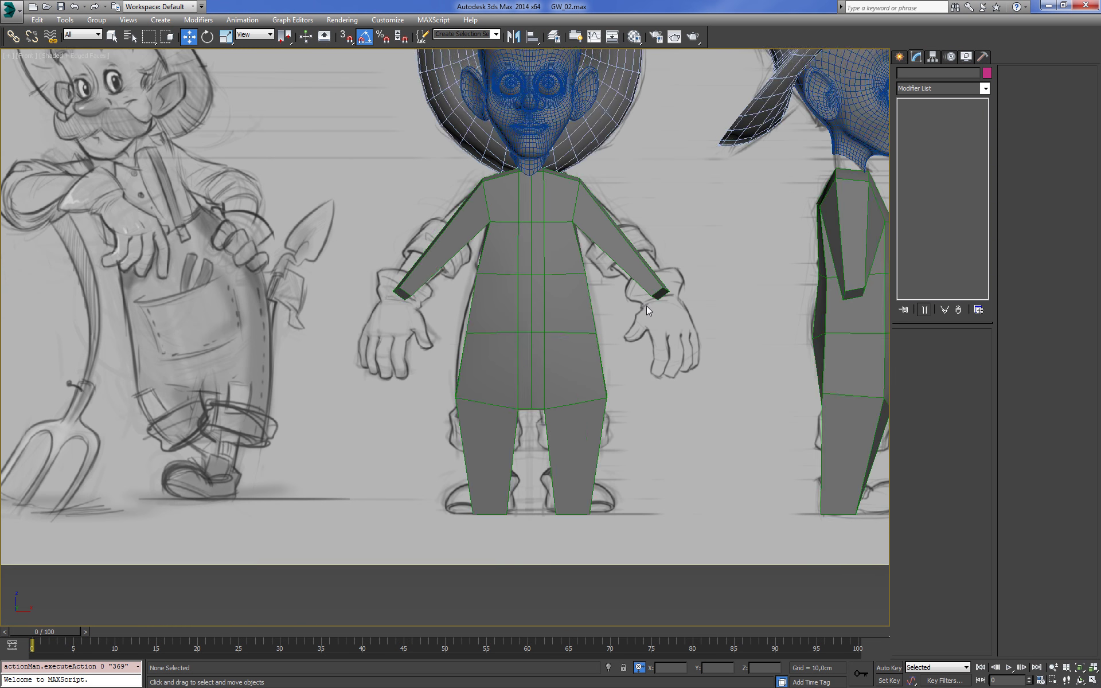
pyautogui.scroll(1, 643, 261)
# Select the body mesh Box001 in wireframe display and zoom onto the sketched right hand
pyautogui.moveTo(644, 261); pyautogui.dragTo(632, 306, button='middle')
pyautogui.click(631, 307)
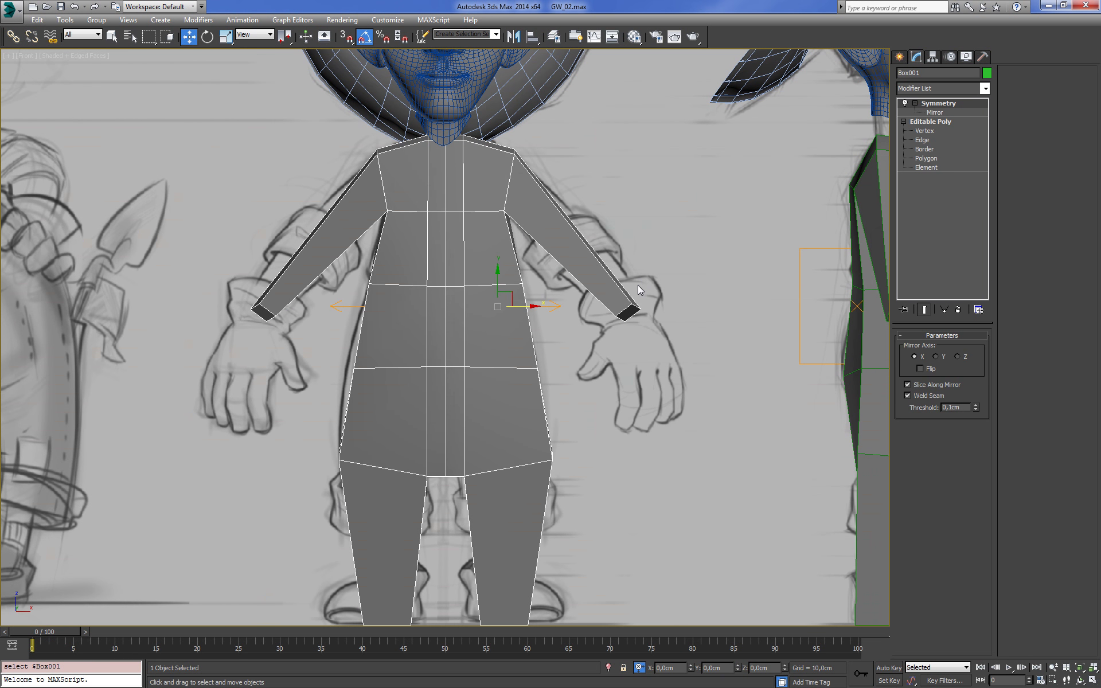
pyautogui.press('F3')
pyautogui.press('F3')
pyautogui.scroll(2, 638, 280)
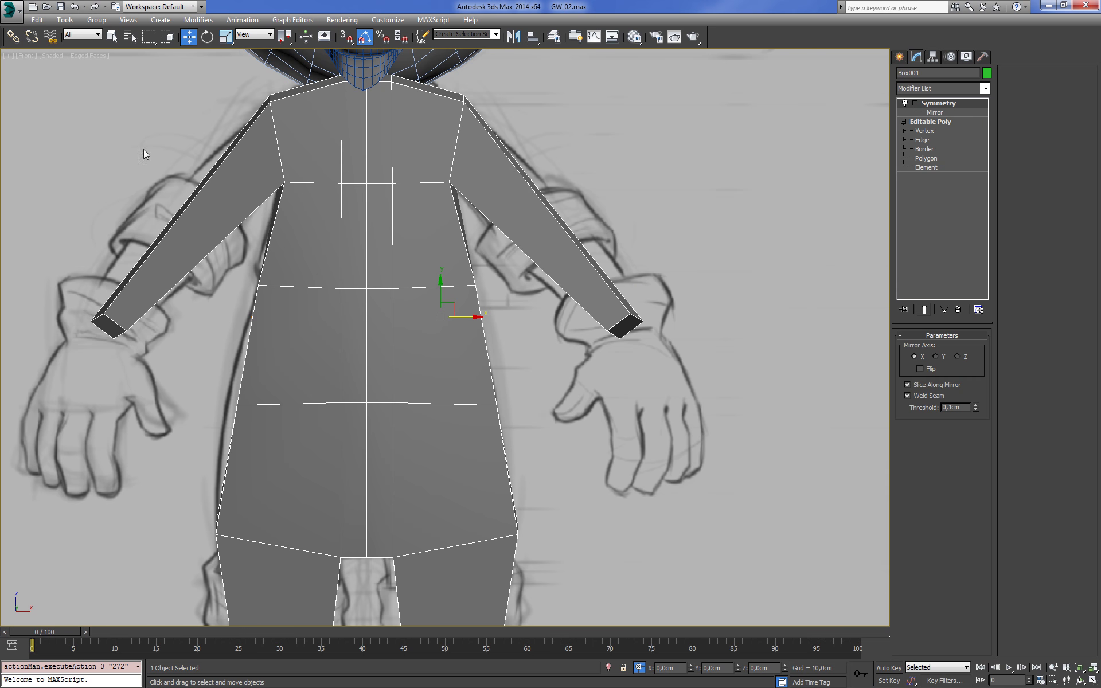
pyautogui.click(112, 41)
pyautogui.scroll(2, 480, 238)
pyautogui.scroll(1, 508, 274)
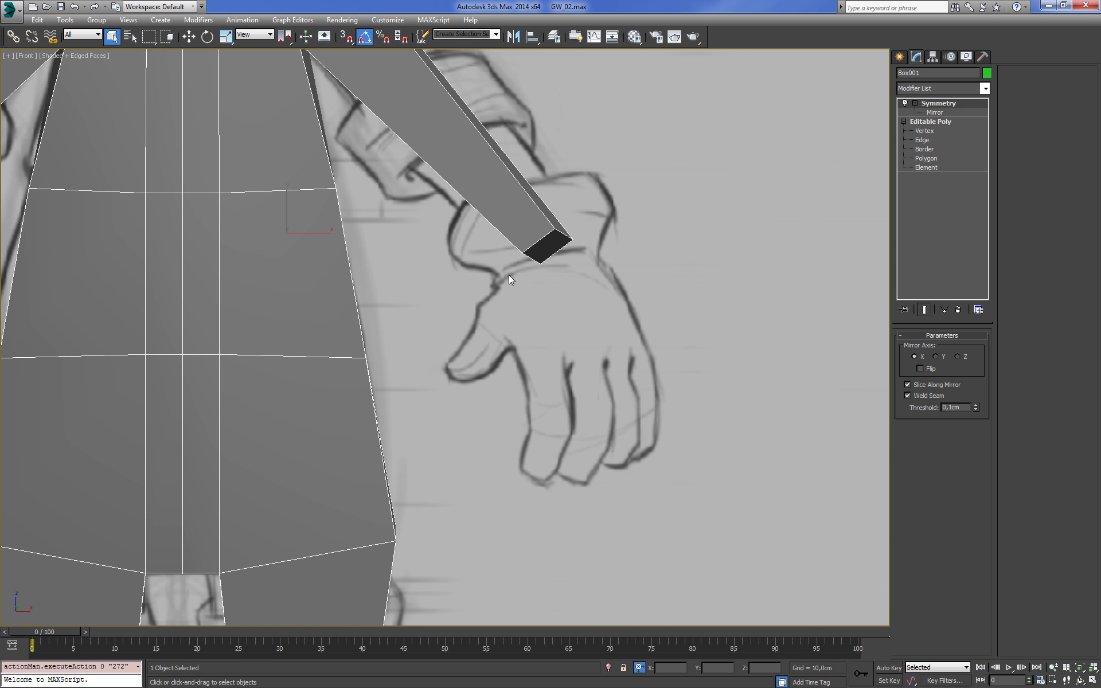
pyautogui.scroll(1, 570, 319)
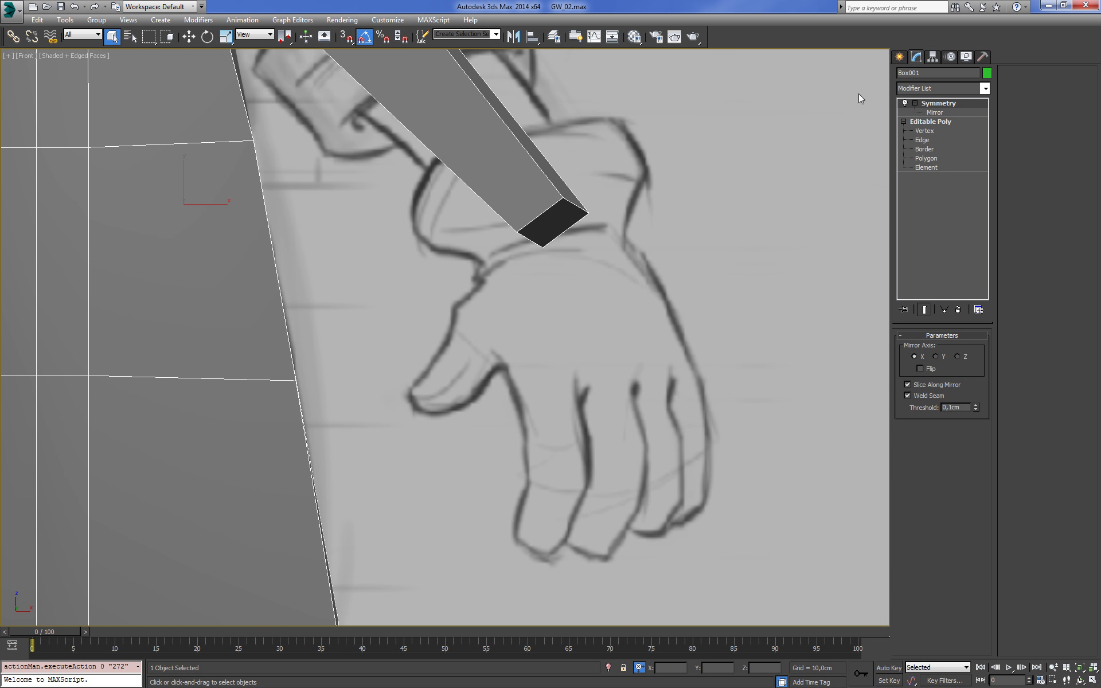
# Draw a flat box primitive over the sketched hand
pyautogui.click(899, 58)
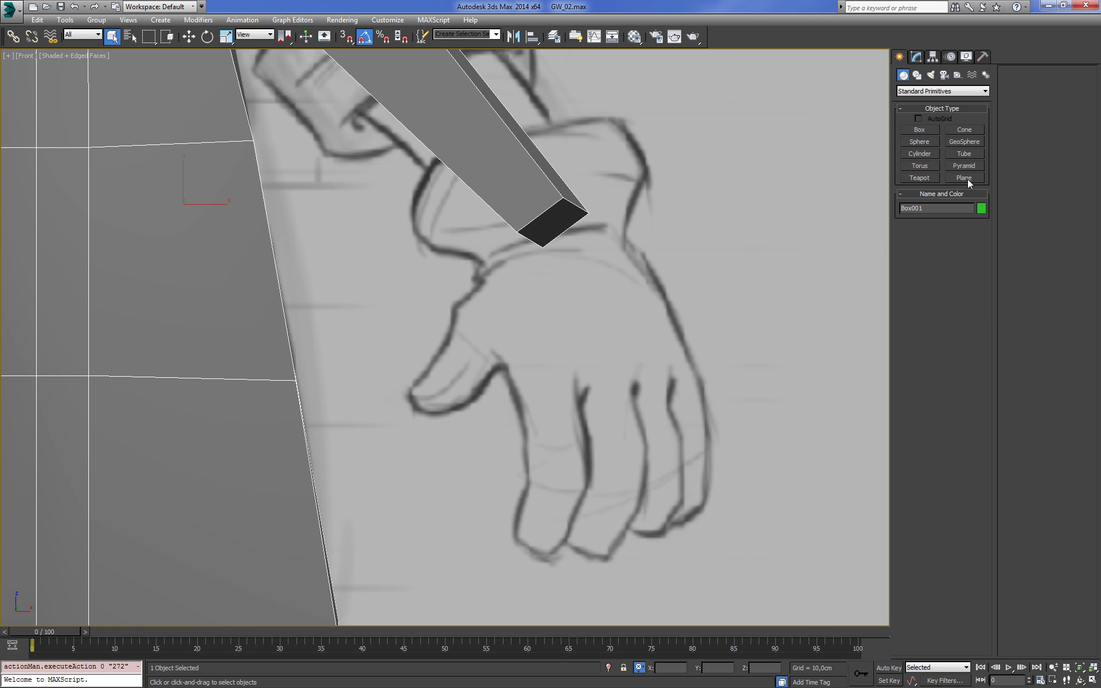
pyautogui.click(920, 130)
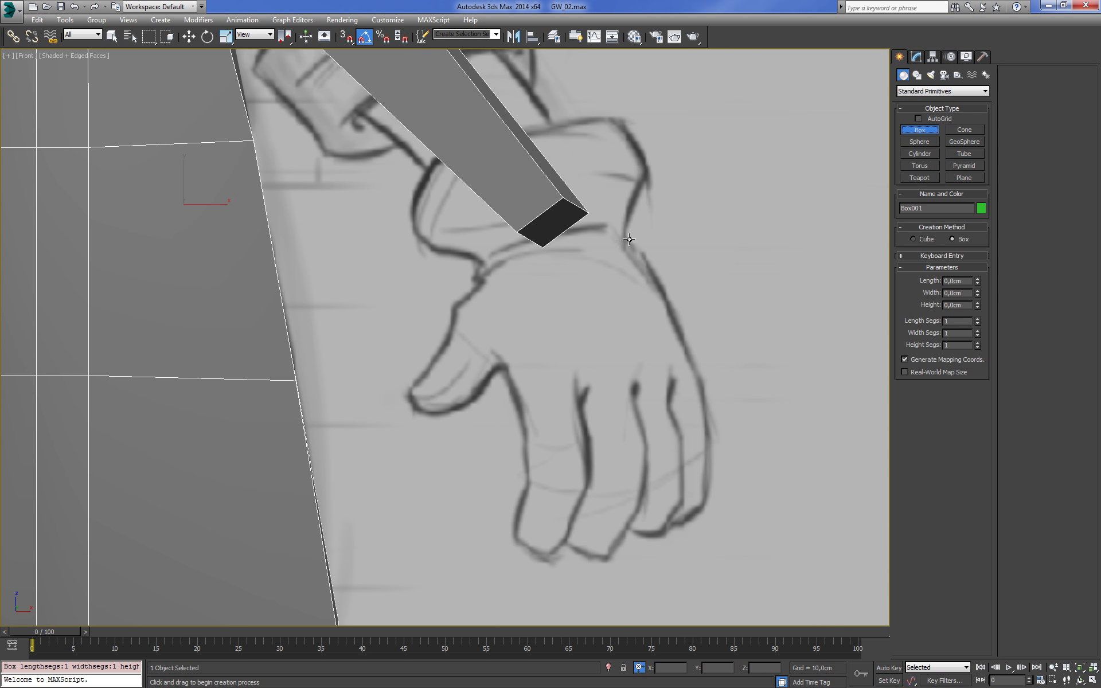
pyautogui.moveTo(601, 232)
pyautogui.mouseDown()
pyautogui.moveTo(743, 448)
pyautogui.moveTo(765, 381)
pyautogui.mouseUp()
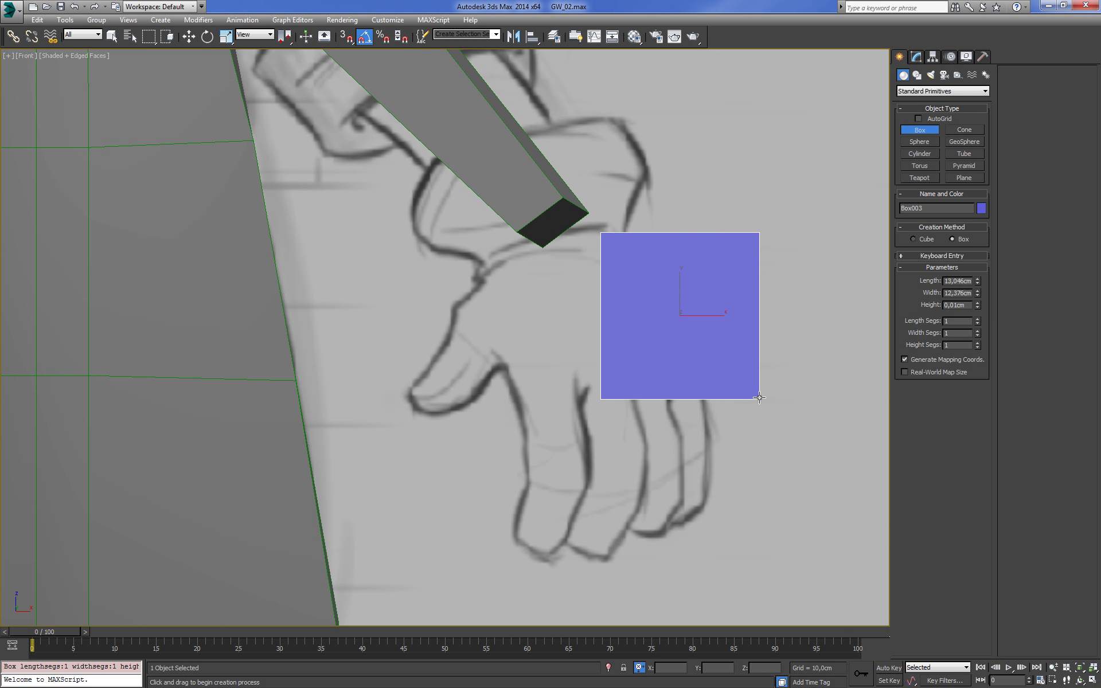
pyautogui.rightClick(757, 362)
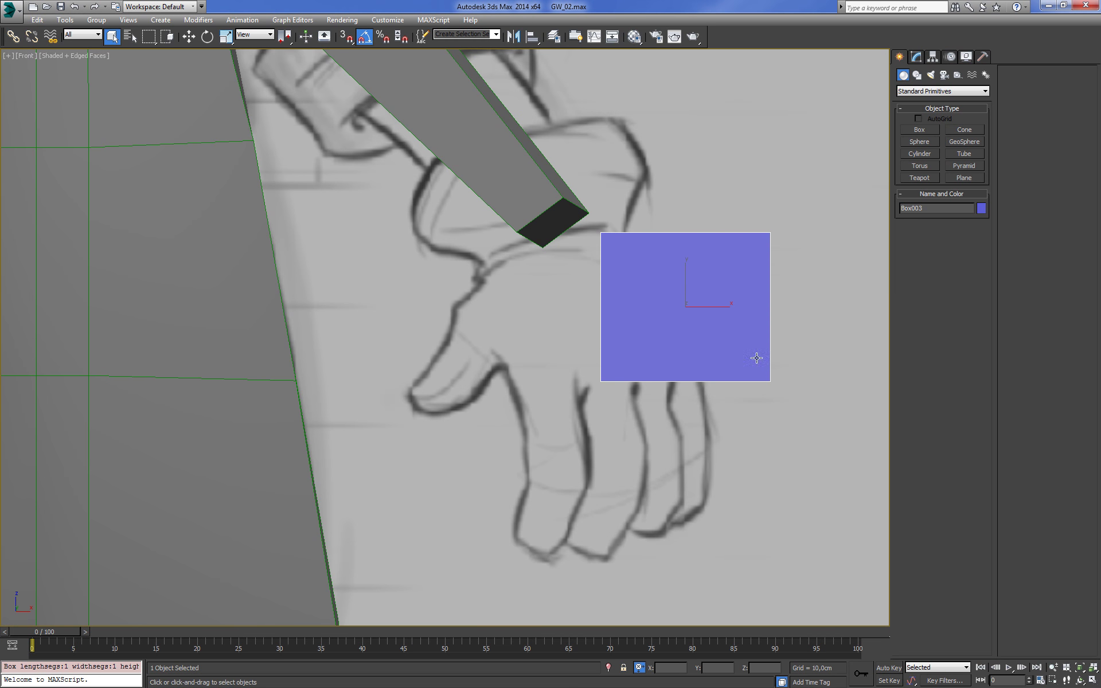
# Raise the box's Height to 4,203cm and frame it in the front view
pyautogui.keyDown('alt'); pyautogui.moveTo(756, 362); pyautogui.dragTo(694, 382, button='middle'); pyautogui.keyUp('alt')
pyautogui.scroll(2, 693, 382)
pyautogui.click(918, 59)
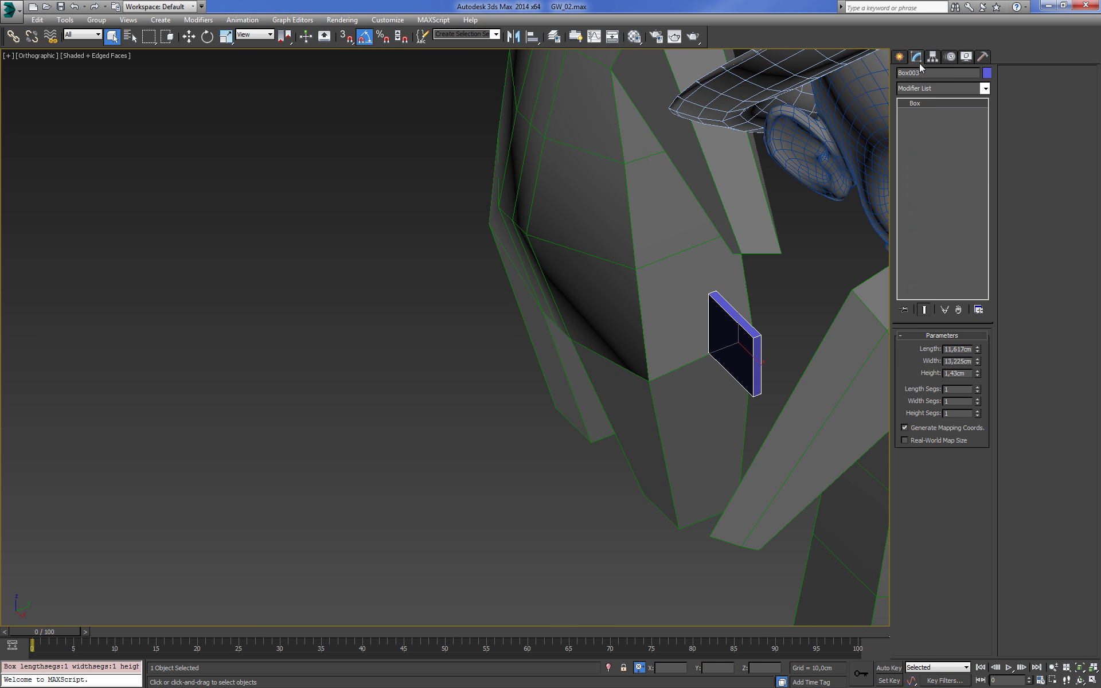
pyautogui.moveTo(977, 373)
pyautogui.mouseDown()
pyautogui.moveTo(990, 262)
pyautogui.moveTo(933, 267)
pyautogui.mouseUp()
pyautogui.press('f')
pyautogui.press('z')
# Move the box over the hand's back, make it see-through, and convert it to Editable Poly
pyautogui.scroll(-5, 683, 329)
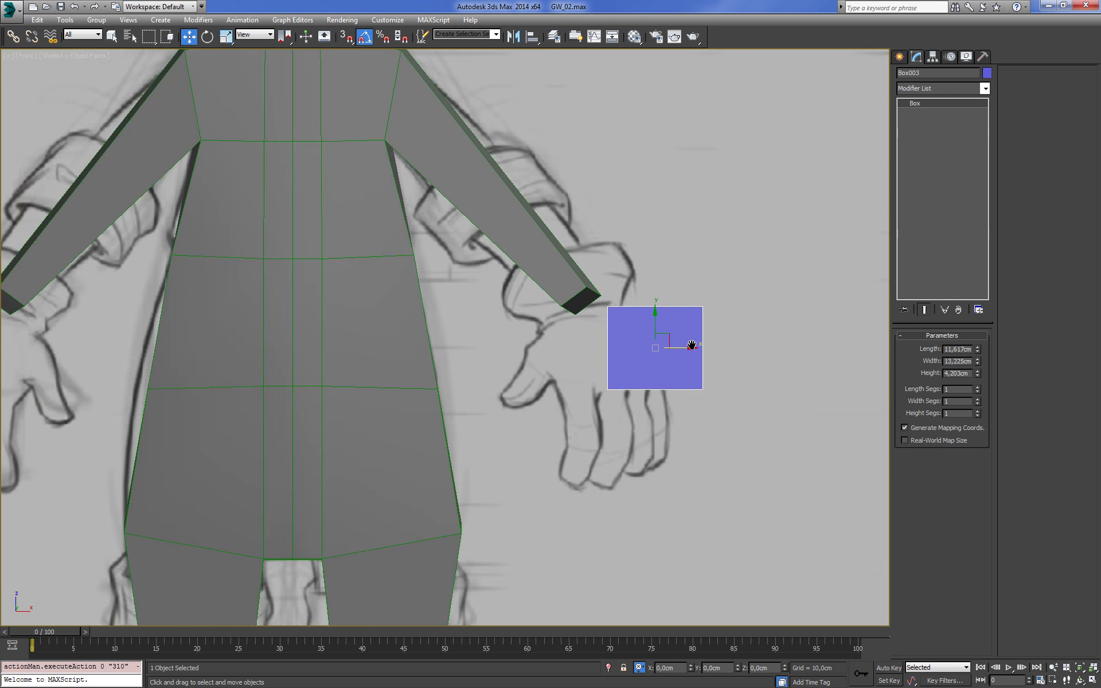
pyautogui.scroll(2, 679, 324)
pyautogui.press('w')
pyautogui.moveTo(679, 325); pyautogui.dragTo(584, 335)
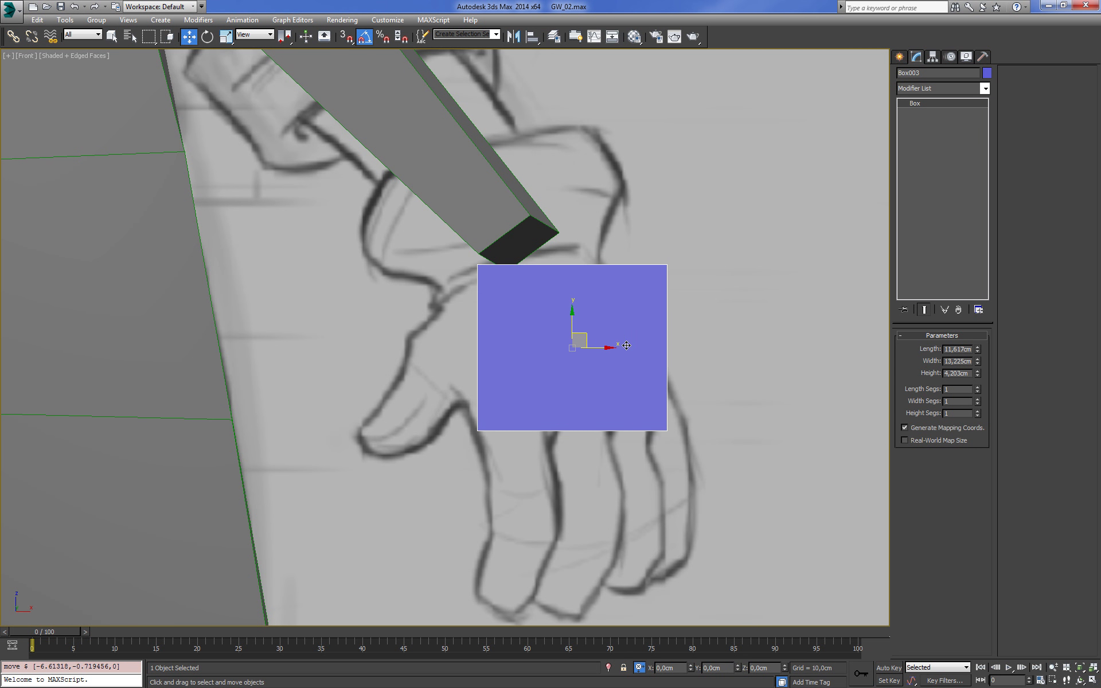
pyautogui.hotkey('alt', 'x')
pyautogui.rightClick(609, 350)
pyautogui.moveTo(654, 447)
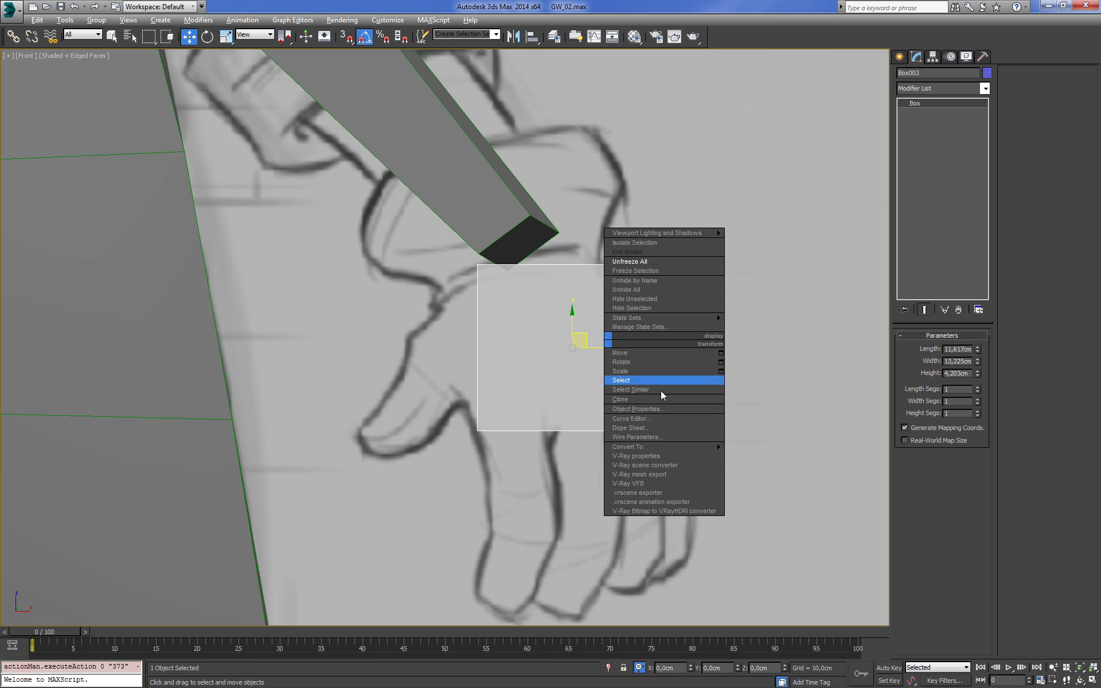
pyautogui.click(764, 456)
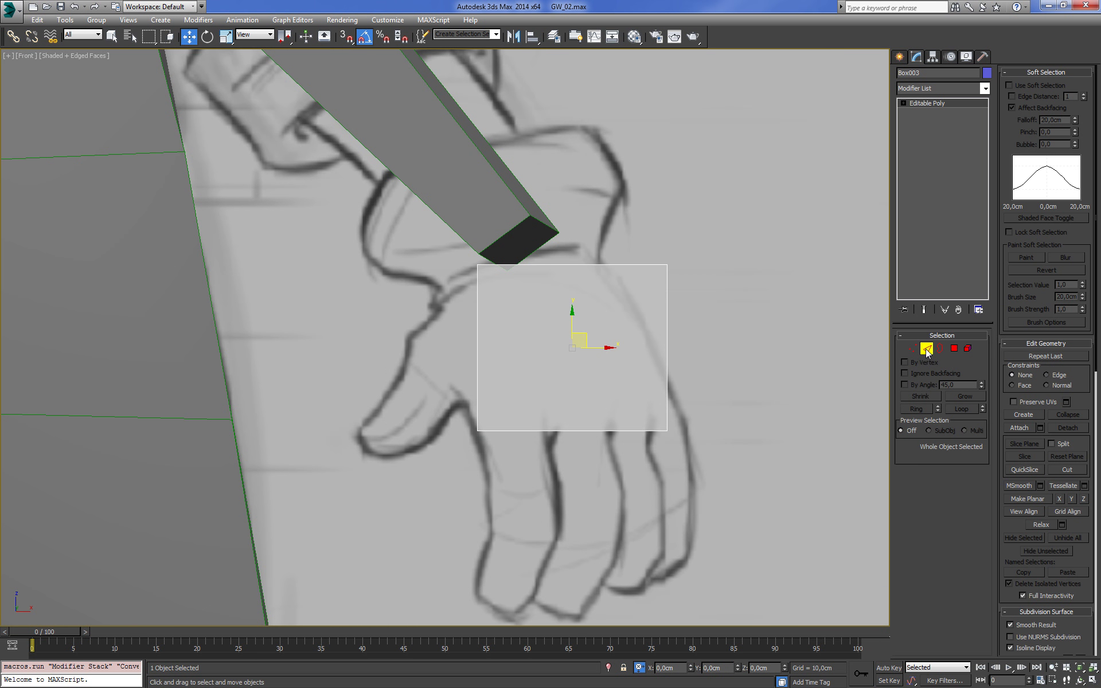
# Connect the horizontal edges with 3 segments to form four finger columns
pyautogui.click(927, 348)
pyautogui.moveTo(577, 241); pyautogui.dragTo(580, 538)
pyautogui.click(1083, 411)
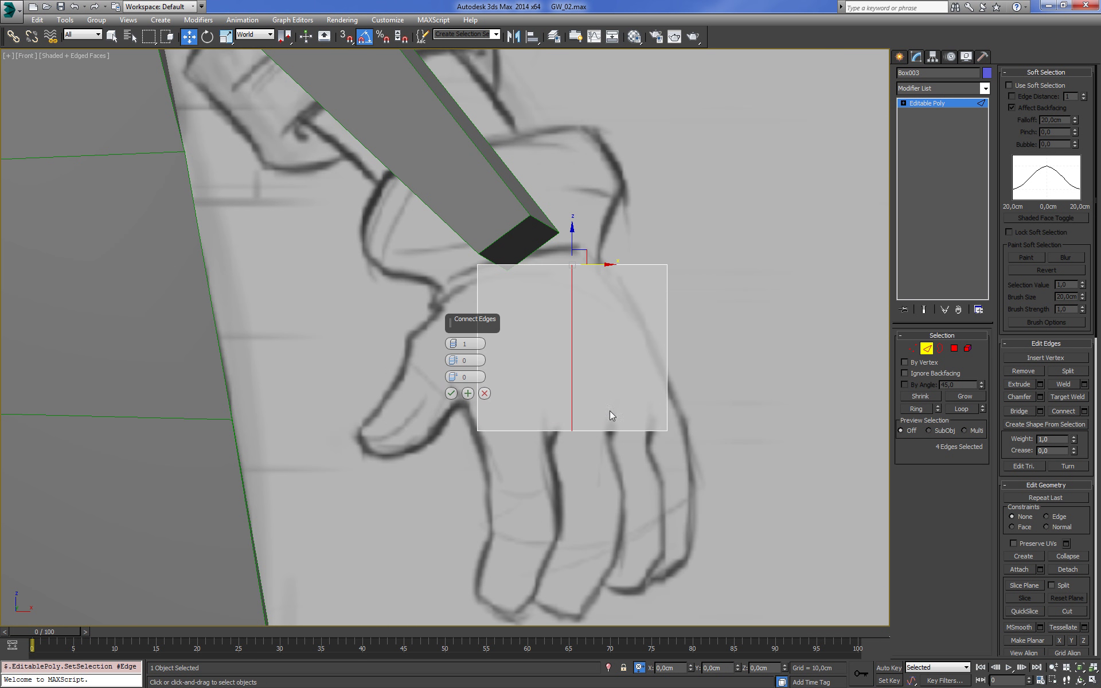
pyautogui.moveTo(612, 413); pyautogui.dragTo(648, 409, button='middle')
pyautogui.moveTo(456, 343); pyautogui.dragTo(456, 337)
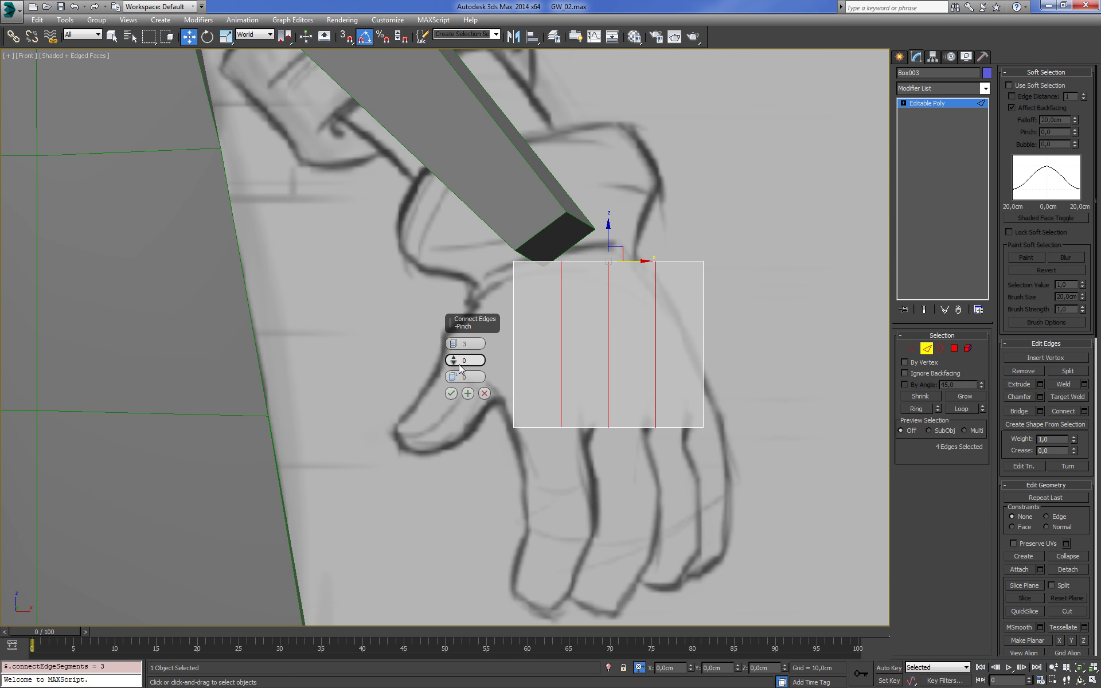
pyautogui.click(451, 393)
# Connect the vertical edges with 1 segment to split the box into two rows
pyautogui.moveTo(502, 307); pyautogui.dragTo(717, 345)
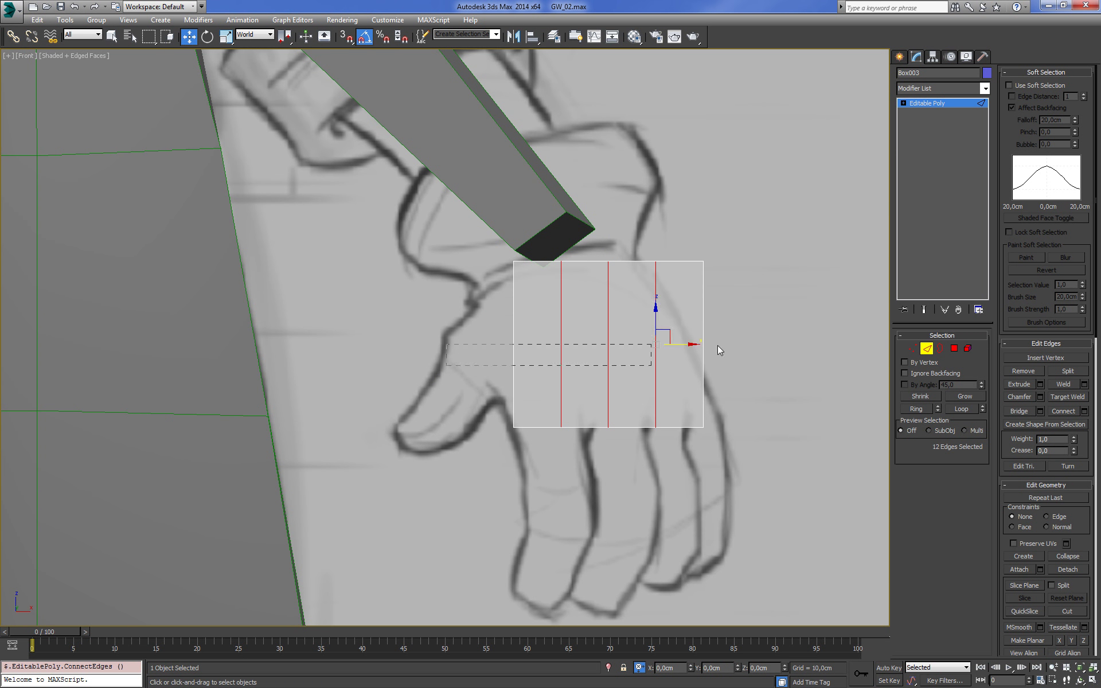
pyautogui.click(1083, 412)
pyautogui.moveTo(453, 346); pyautogui.dragTo(529, 357)
pyautogui.click(451, 394)
# Move the left-side vertices outward to angle that side toward the thumb
pyautogui.press('1')
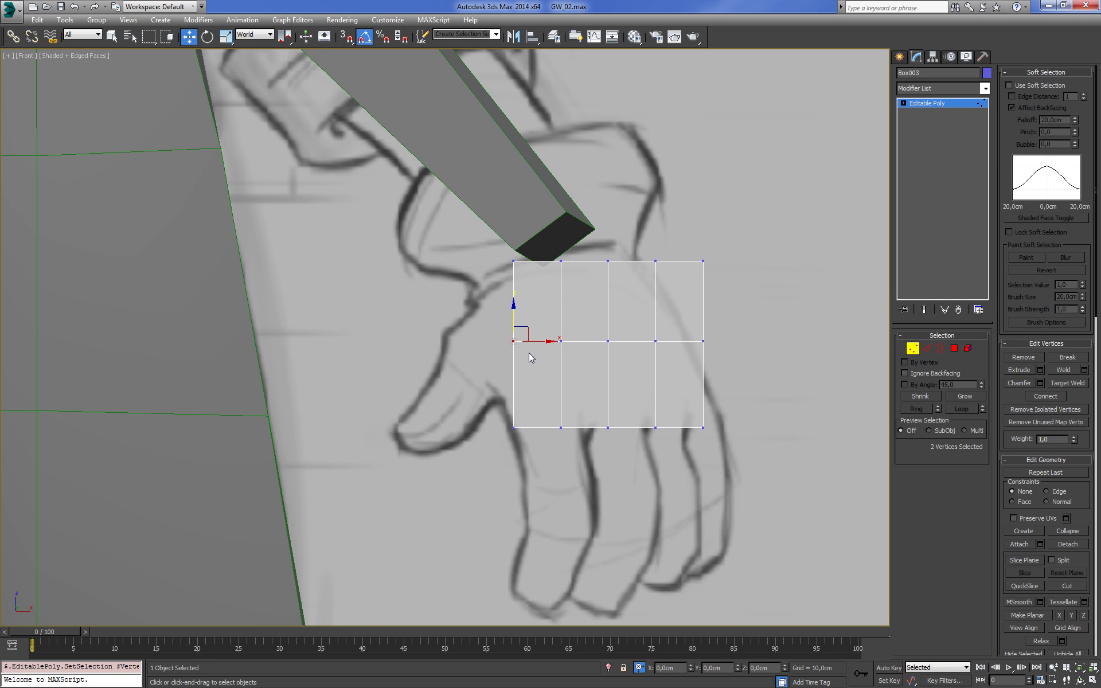
pyautogui.moveTo(513, 314); pyautogui.dragTo(512, 341)
pyautogui.click(515, 260)
pyautogui.moveTo(528, 247); pyautogui.dragTo(509, 276)
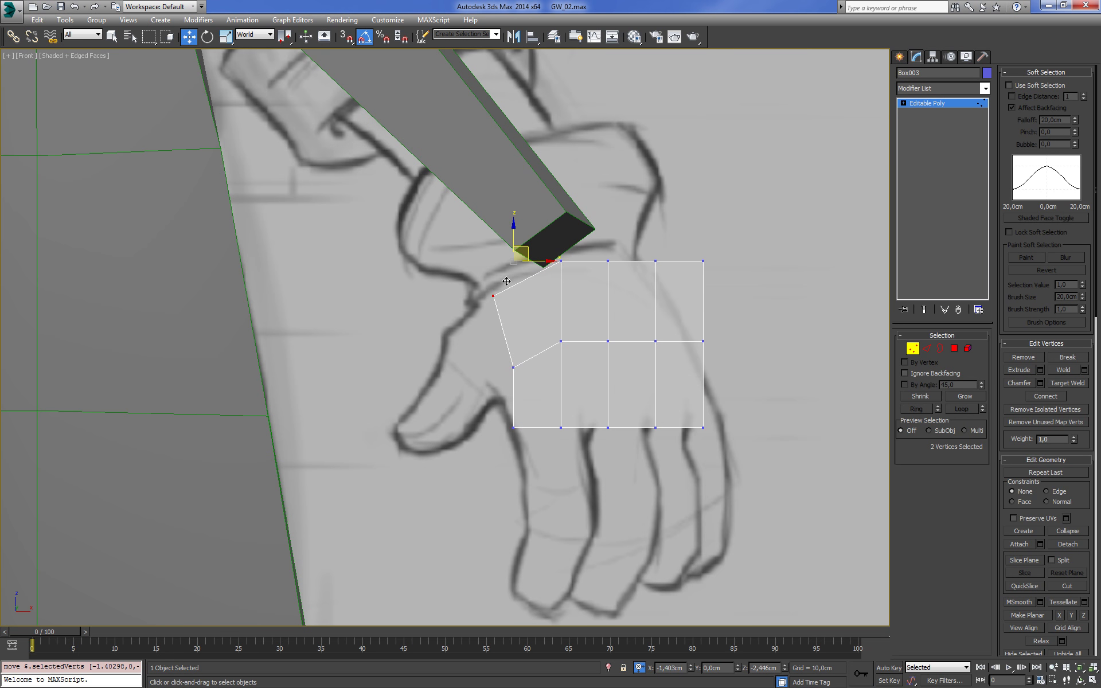
pyautogui.keyDown('alt'); pyautogui.moveTo(585, 369); pyautogui.dragTo(818, 385, button='middle'); pyautogui.keyUp('alt')
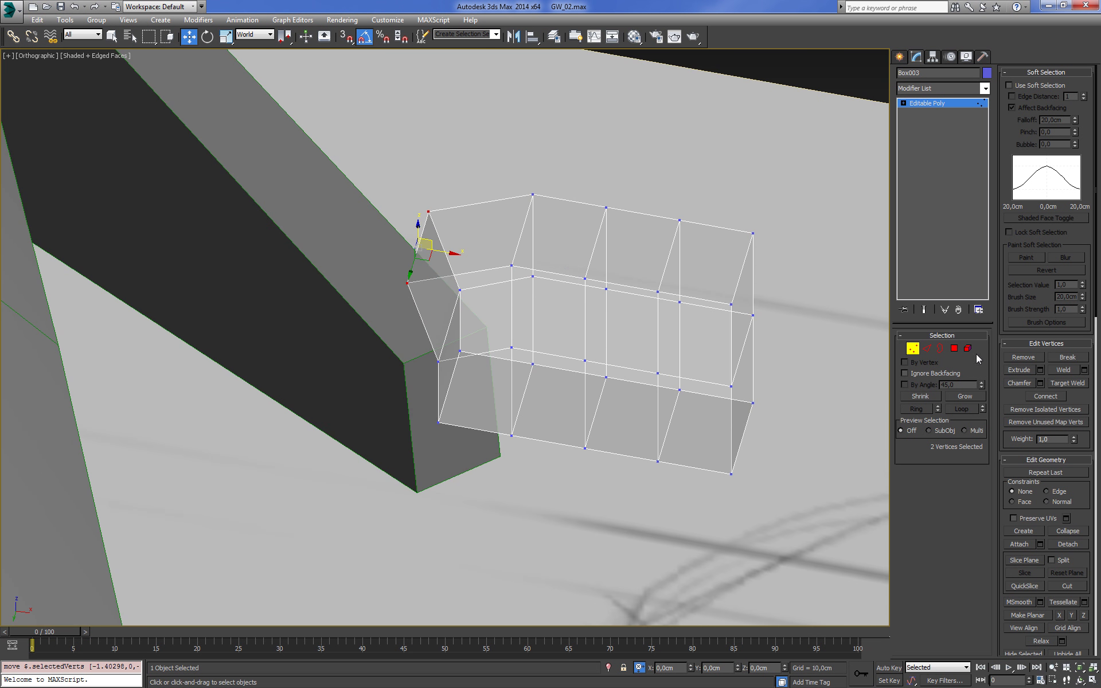
# Select the four bottom-row polygons where the fingers will grow
pyautogui.click(954, 348)
pyautogui.click(505, 388)
pyautogui.keyDown('ctrl'); pyautogui.click(580, 398); pyautogui.keyUp('ctrl')
pyautogui.keyDown('ctrl'); pyautogui.click(630, 413); pyautogui.keyUp('ctrl')
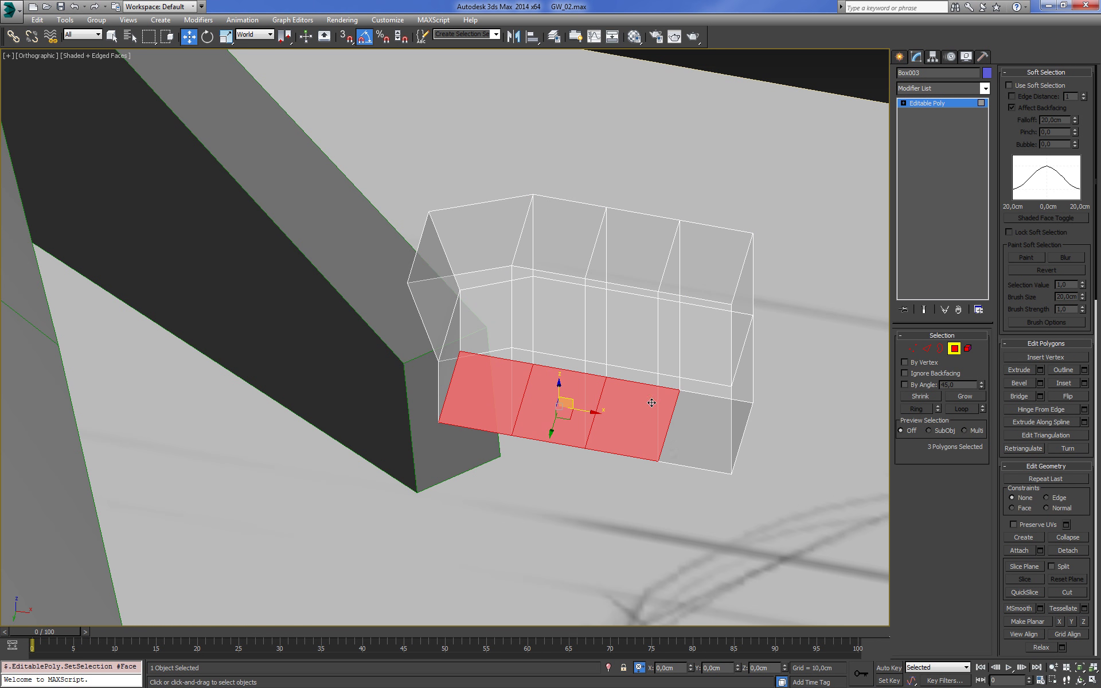
pyautogui.keyDown('ctrl'); pyautogui.click(705, 427); pyautogui.keyUp('ctrl')
pyautogui.keyDown('alt'); pyautogui.moveTo(705, 427); pyautogui.dragTo(703, 331, button='middle'); pyautogui.keyUp('alt')
pyautogui.scroll(3, 723, 352)
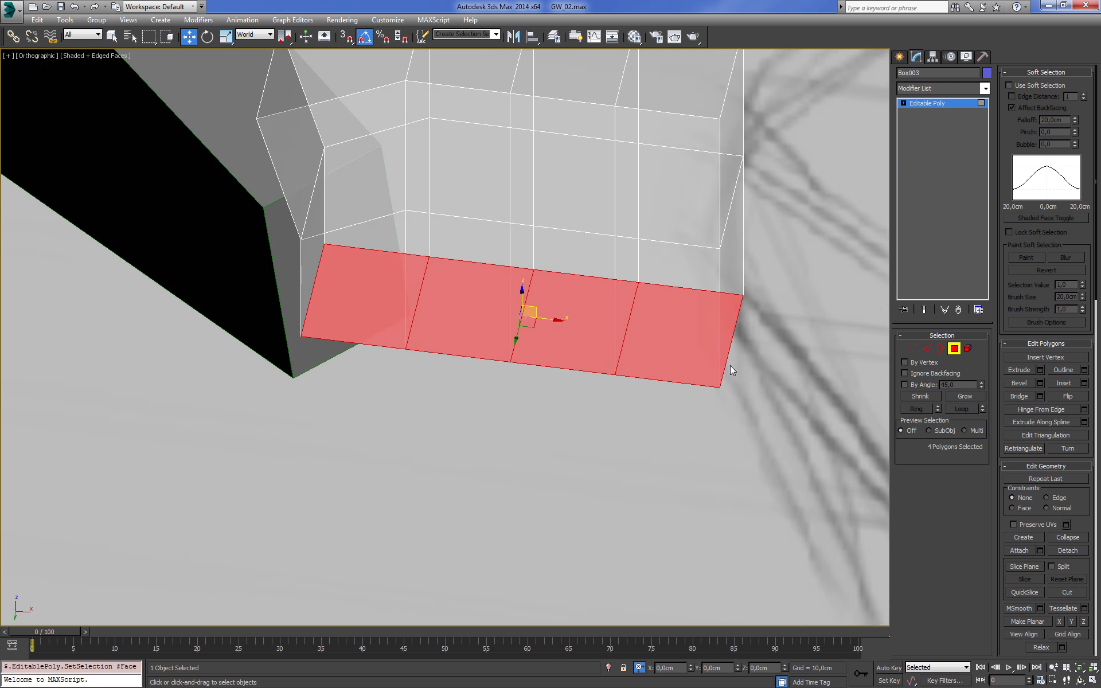
pyautogui.scroll(1, 730, 366)
# Bevel the four finger faces by polygon with a slight height
pyautogui.click(1040, 383)
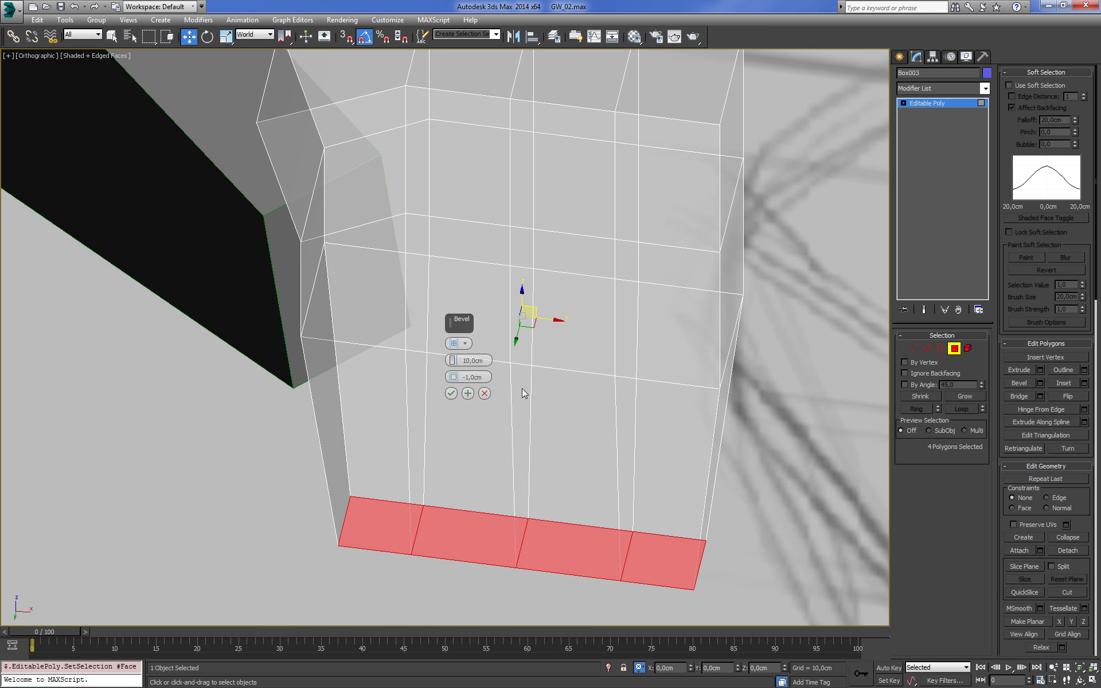
pyautogui.click(461, 343)
pyautogui.click(482, 380)
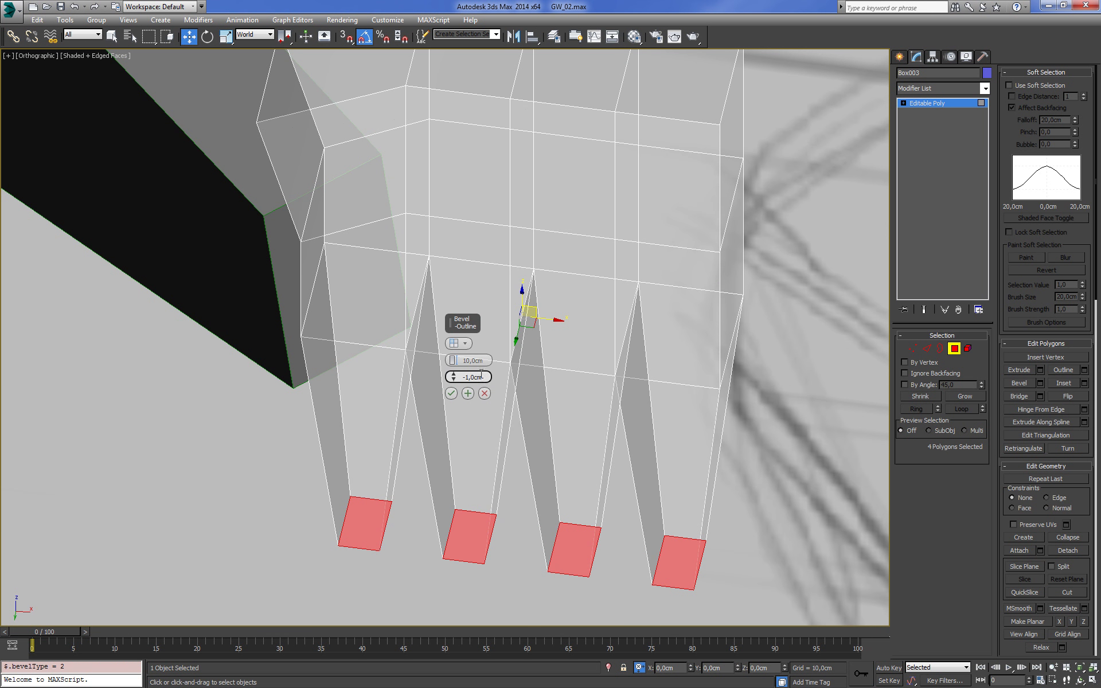
pyautogui.rightClick(453, 377)
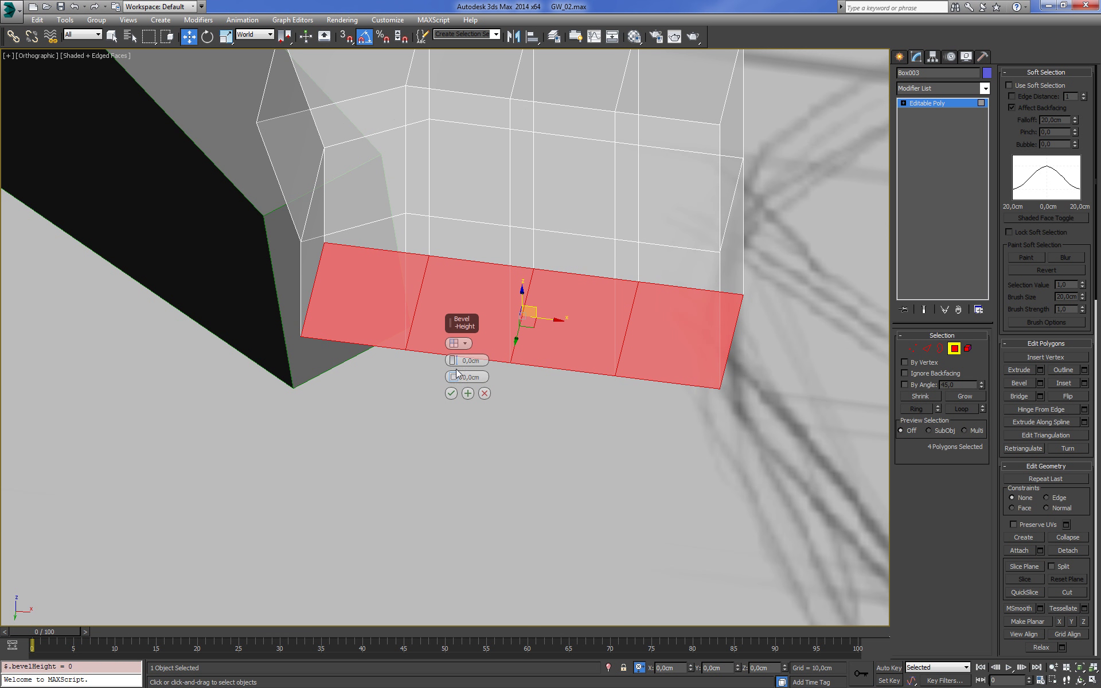
pyautogui.moveTo(454, 360); pyautogui.dragTo(453, 378)
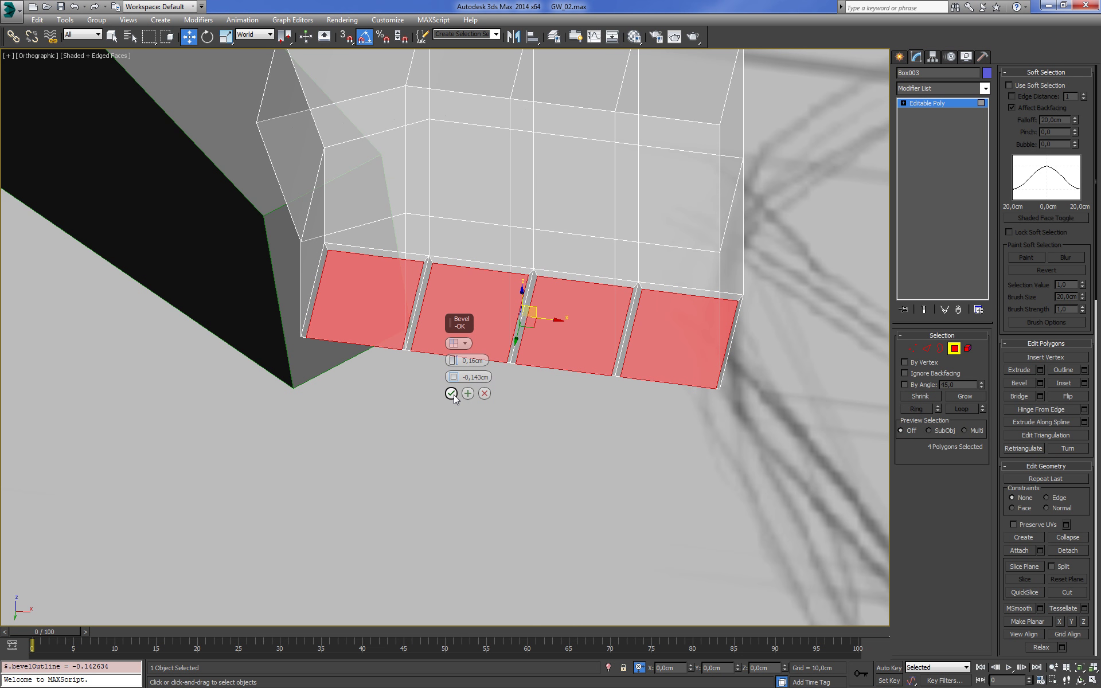
pyautogui.click(452, 394)
# Extrude the four faces into finger columns and lengthen them downward
pyautogui.click(1019, 369)
pyautogui.moveTo(703, 336); pyautogui.dragTo(665, 90)
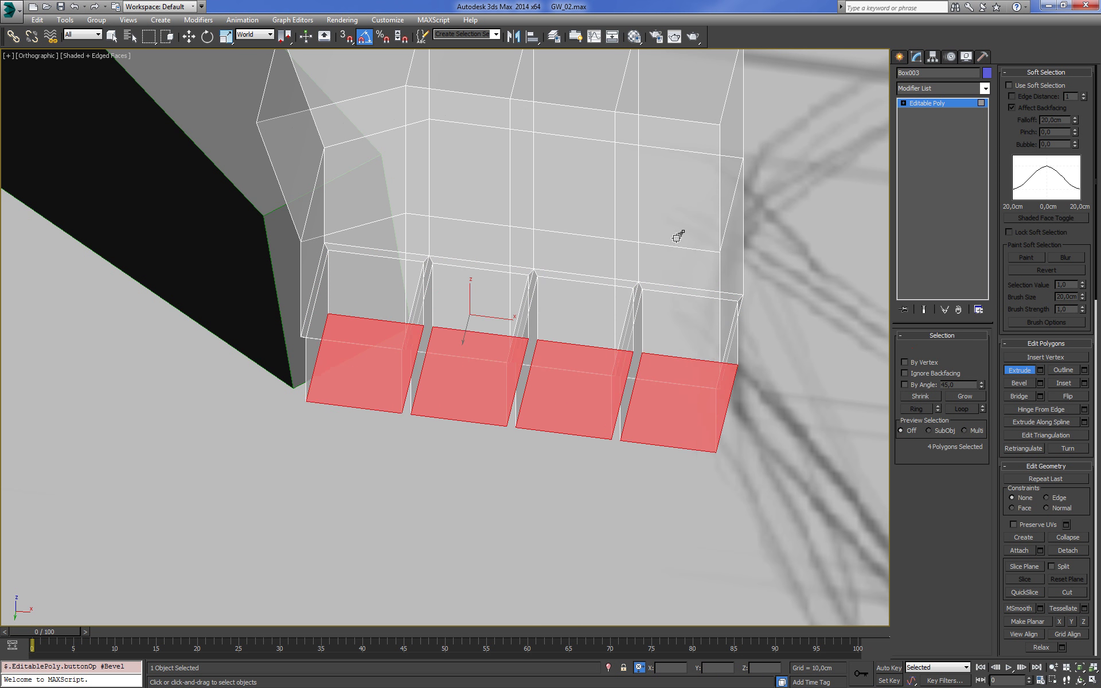
pyautogui.press('f')
pyautogui.press('z')
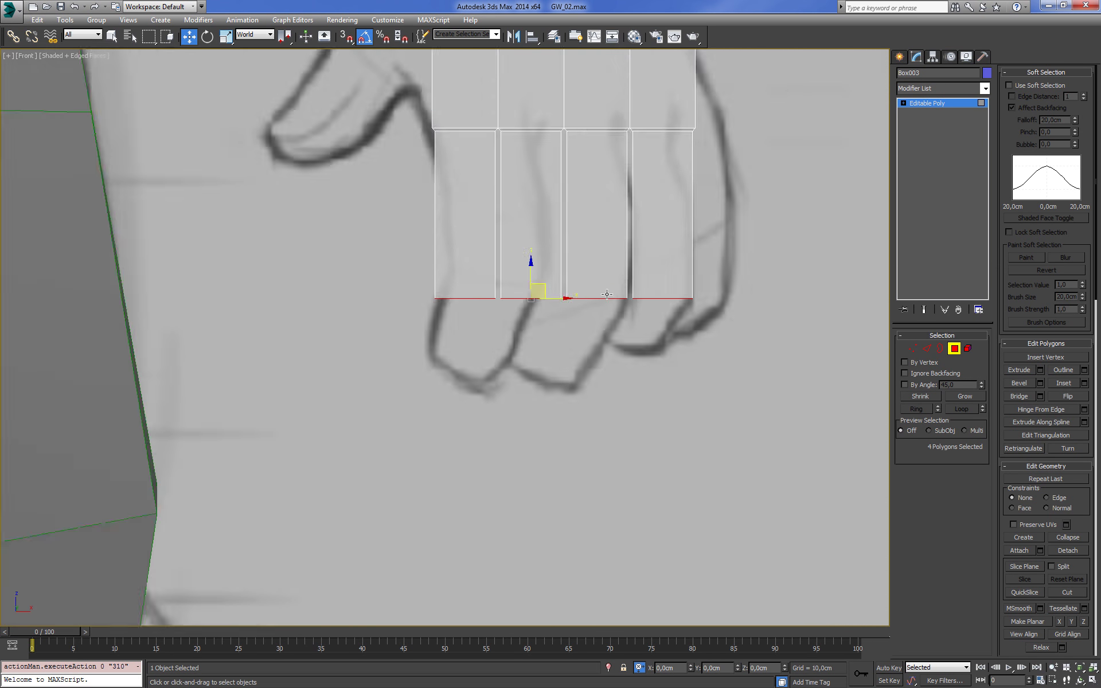
pyautogui.moveTo(608, 343); pyautogui.dragTo(620, 377)
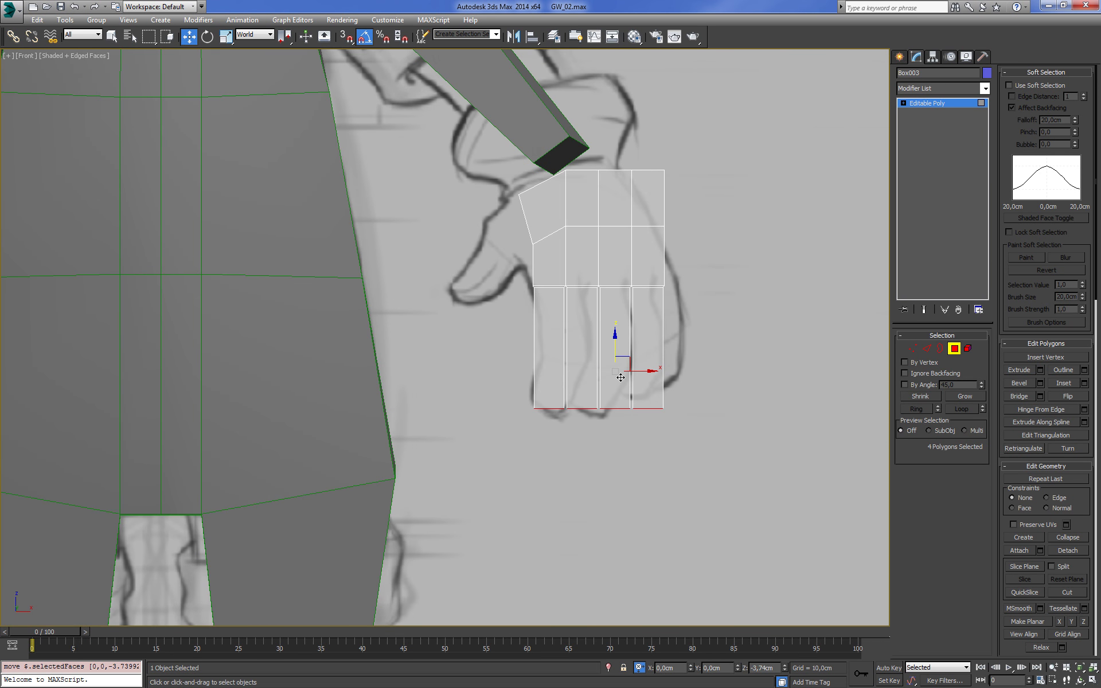
pyautogui.scroll(3, 618, 355)
pyautogui.scroll(2, 597, 326)
# Select the sixteen finger-top vertices and pull them up toward the palm
pyautogui.press('1')
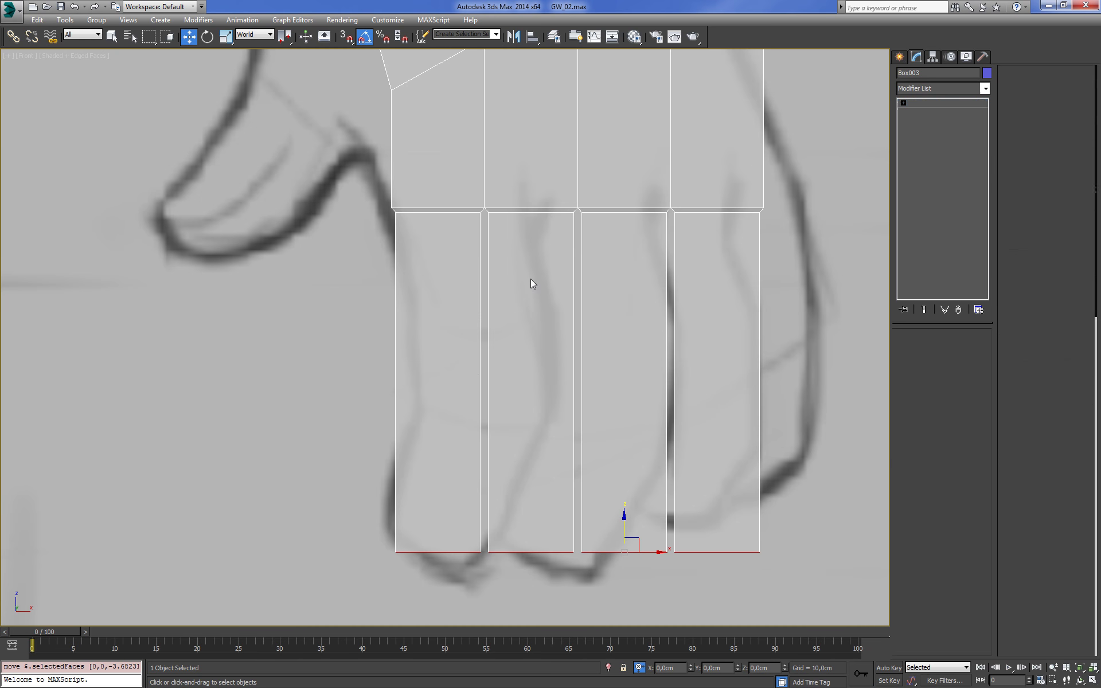
pyautogui.press('F3')
pyautogui.moveTo(766, 280); pyautogui.dragTo(472, 216)
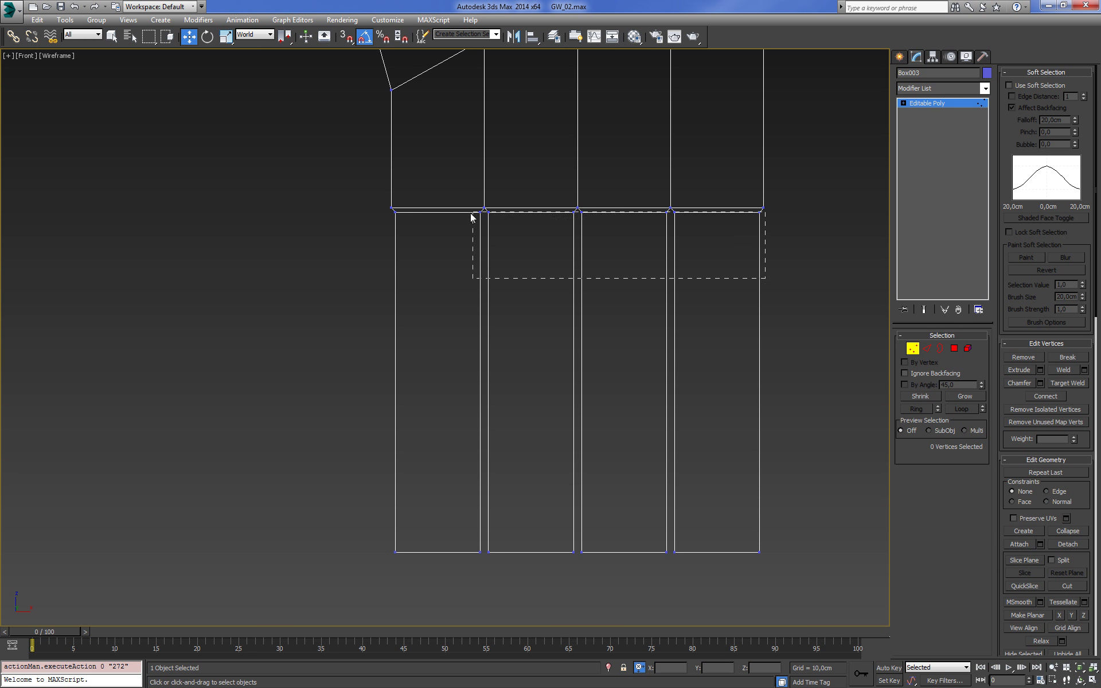
pyautogui.moveTo(383, 214); pyautogui.dragTo(385, 216)
pyautogui.press('F3')
pyautogui.scroll(2, 503, 271)
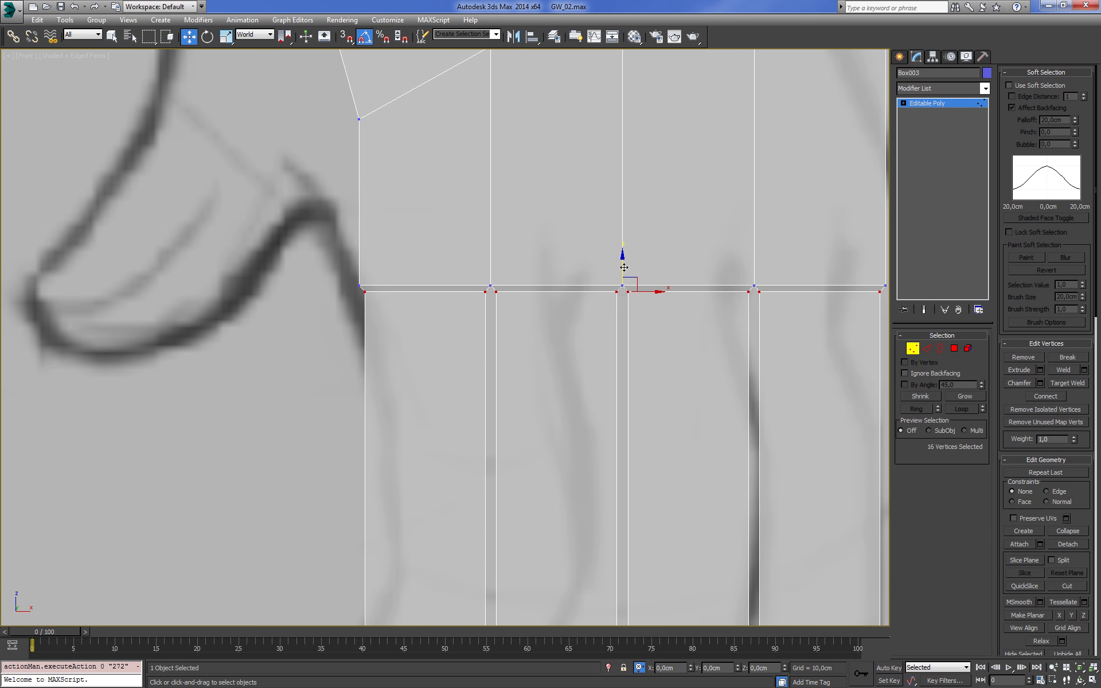
pyautogui.moveTo(623, 267); pyautogui.dragTo(624, 262)
# Orbit around the hand to inspect the new finger blocks
pyautogui.click(631, 252)
pyautogui.scroll(-2, 639, 233)
pyautogui.scroll(-2, 639, 232)
pyautogui.scroll(2, 625, 250)
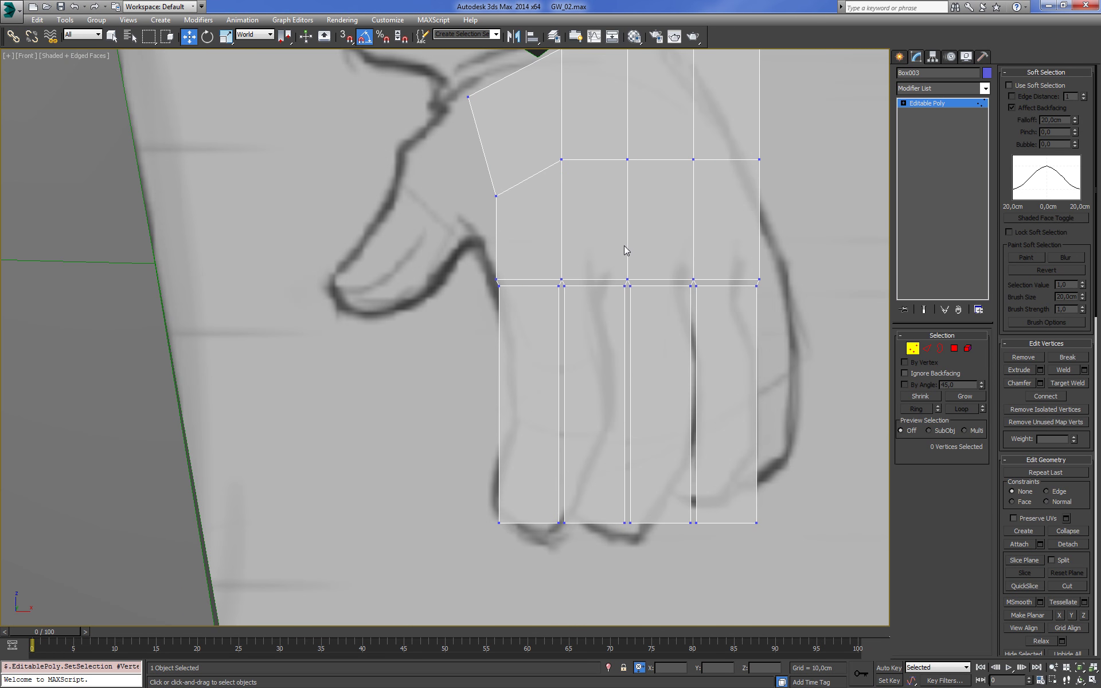
pyautogui.moveTo(626, 250)
pyautogui.keyDown('alt'); pyautogui.mouseDown(button='middle')
pyautogui.moveTo(627, 336)
pyautogui.moveTo(642, 315)
pyautogui.moveTo(643, 342)
pyautogui.mouseUp(button='middle'); pyautogui.keyUp('alt')
pyautogui.press('F3')
pyautogui.press('F3')
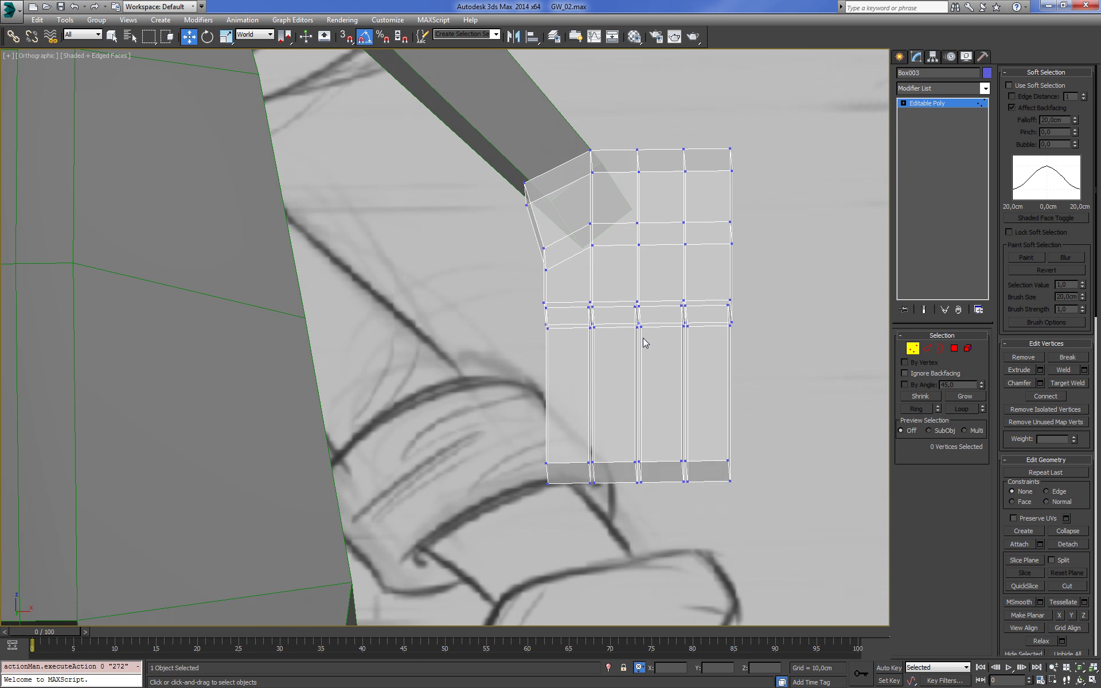
# Select the horizontal edge loops across the hand, dropping the vertical edges in Top view
pyautogui.press('f')
pyautogui.press('2')
pyautogui.scroll(2, 531, 269)
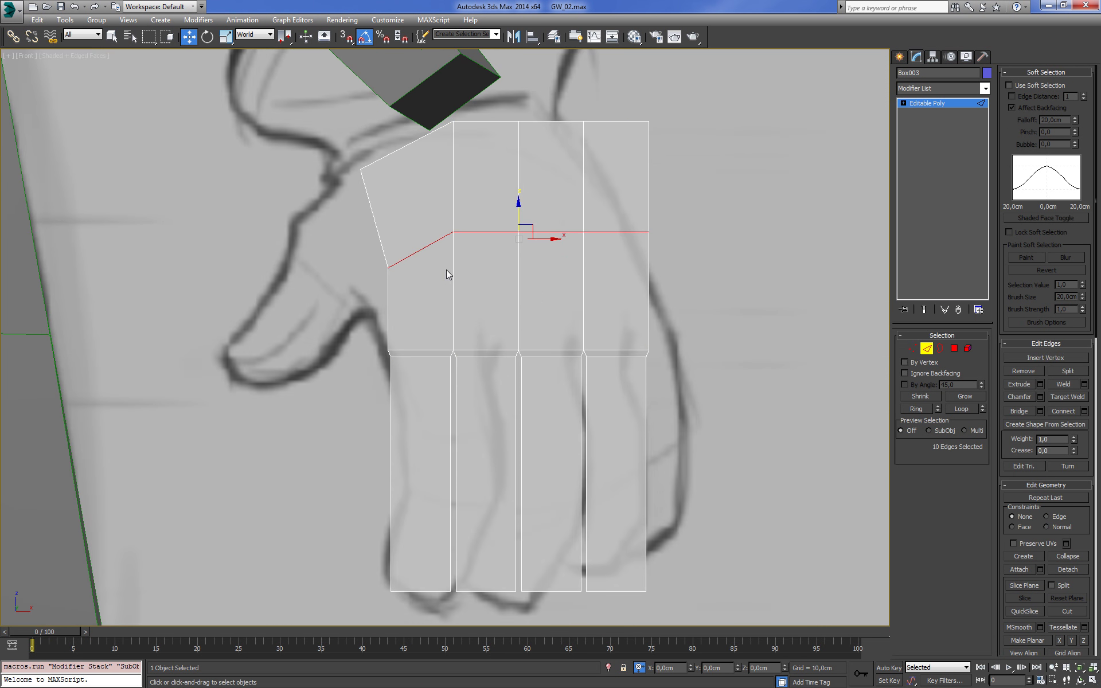
pyautogui.click(485, 289)
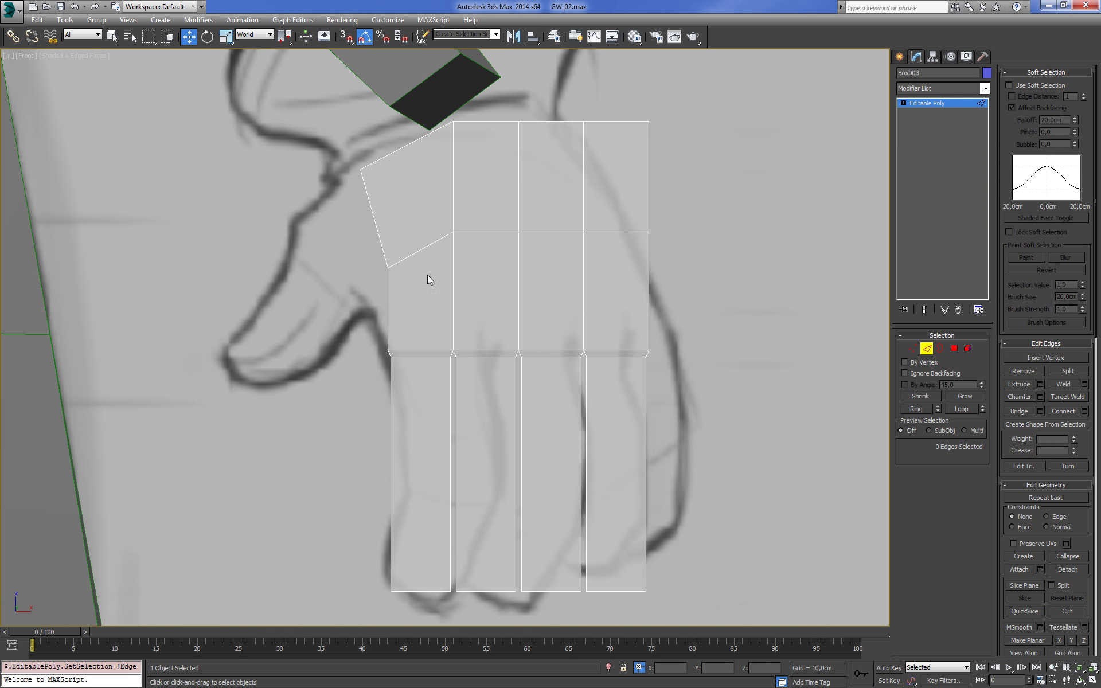
pyautogui.hotkey('alt', 'r')
pyautogui.hotkey('alt', 'l')
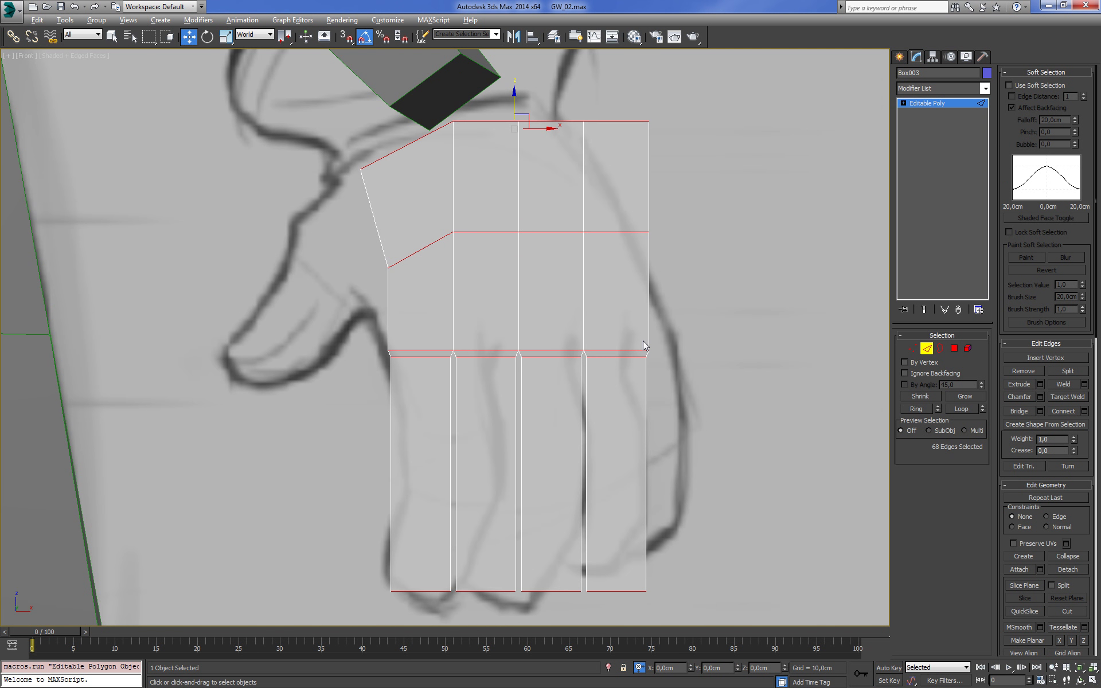
pyautogui.moveTo(383, 376)
pyautogui.keyDown('alt'); pyautogui.mouseDown(button='middle')
pyautogui.moveTo(405, 344)
pyautogui.moveTo(408, 380)
pyautogui.mouseUp(button='middle'); pyautogui.keyUp('alt')
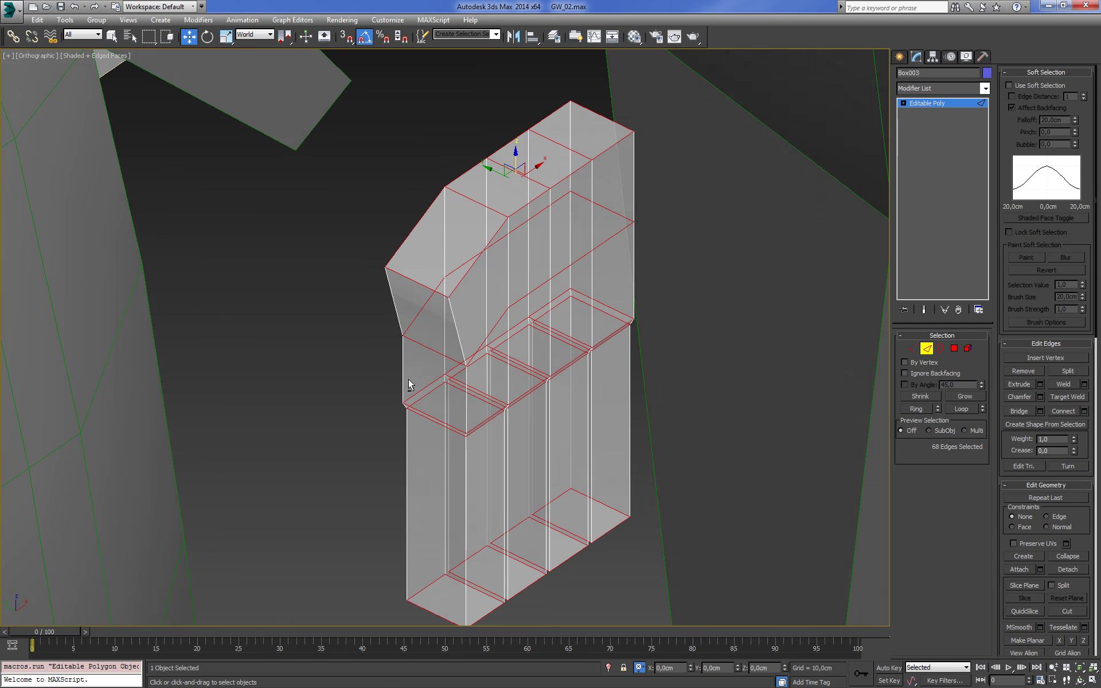
pyautogui.press('t')
pyautogui.press('z')
pyautogui.press('F3')
pyautogui.keyDown('alt'); pyautogui.moveTo(69, 305); pyautogui.dragTo(898, 310); pyautogui.keyUp('alt')
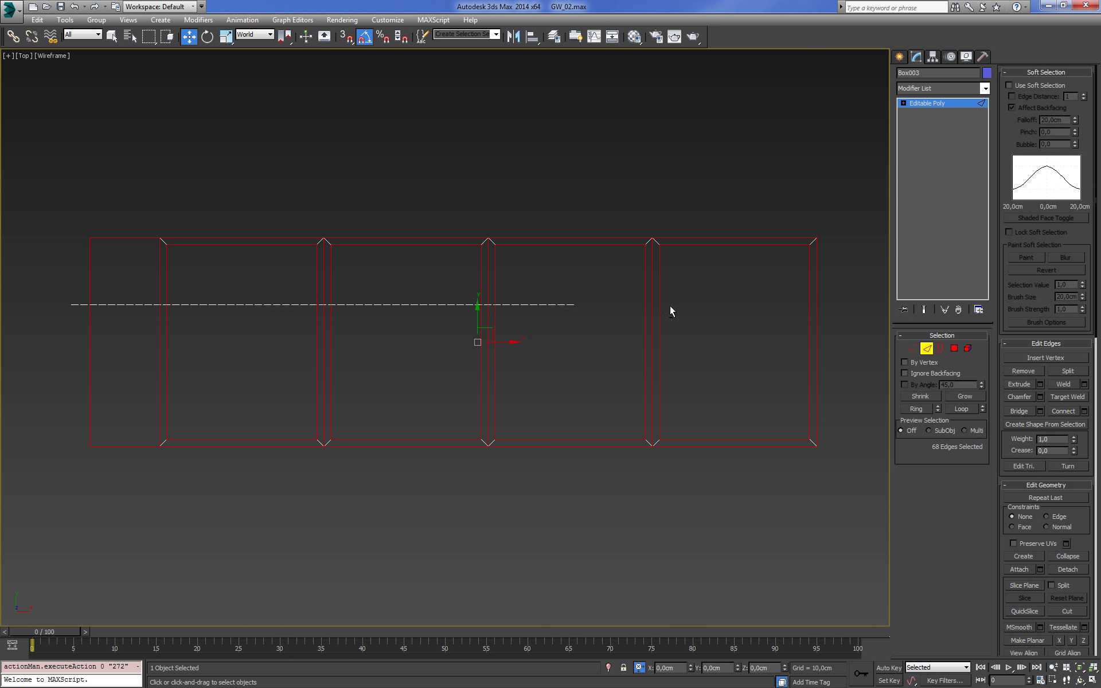
# Connect the selected edges to split each palm and finger column lengthwise
pyautogui.press('f')
pyautogui.press('z')
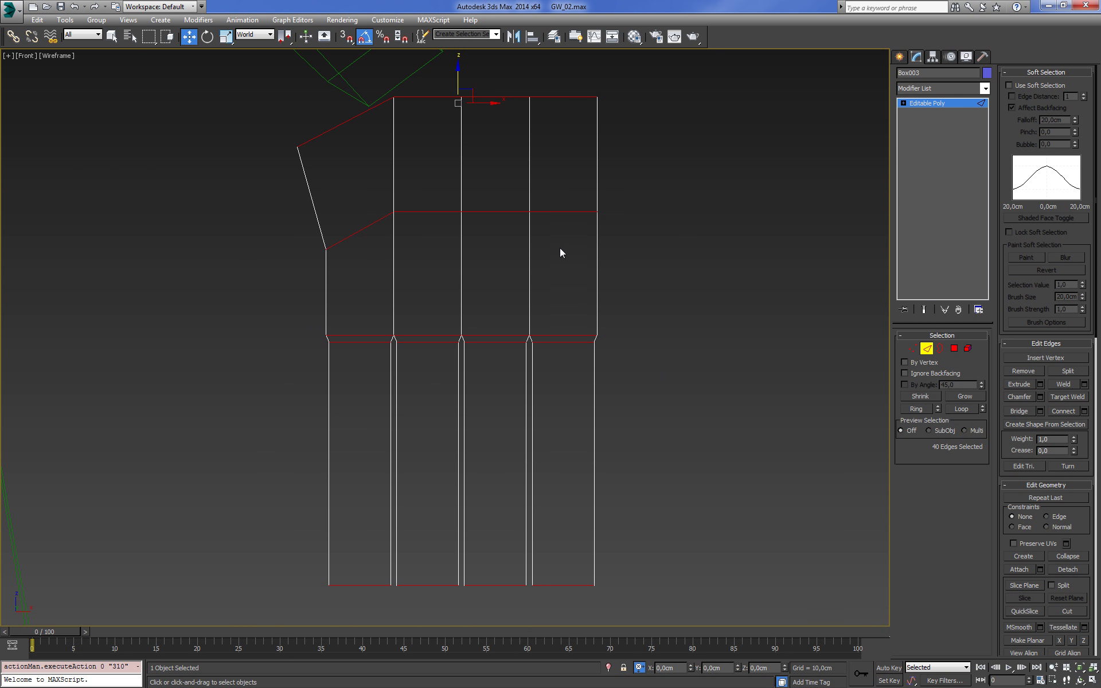
pyautogui.press('F3')
pyautogui.keyDown('alt'); pyautogui.moveTo(695, 328); pyautogui.dragTo(754, 297, button='middle'); pyautogui.keyUp('alt')
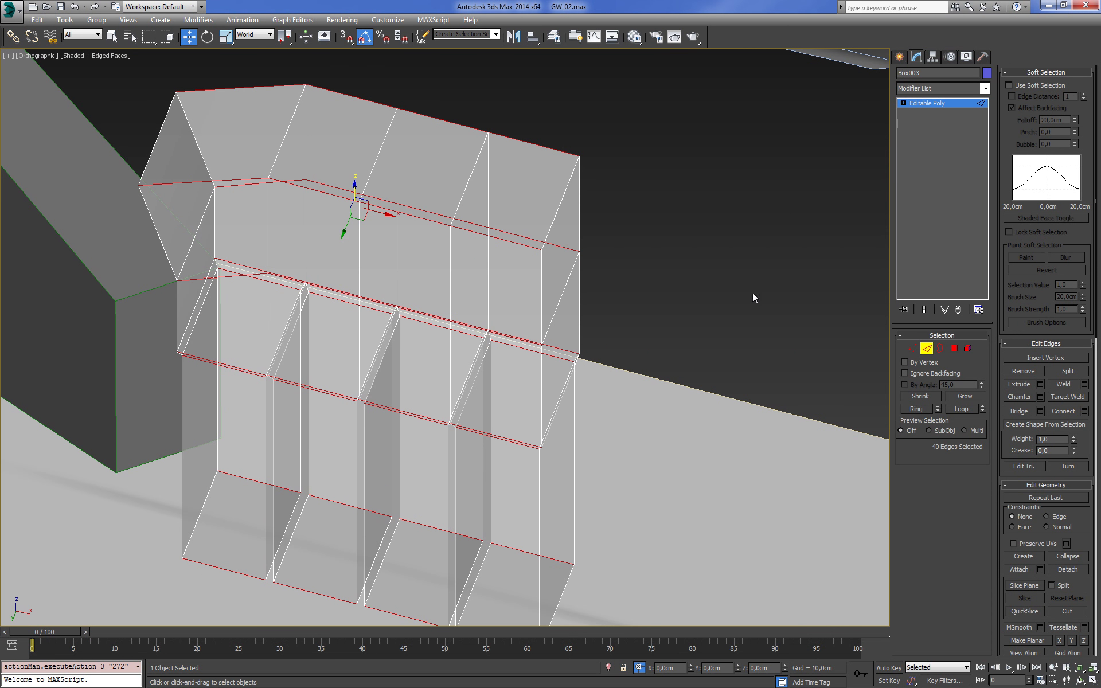
pyautogui.click(1083, 411)
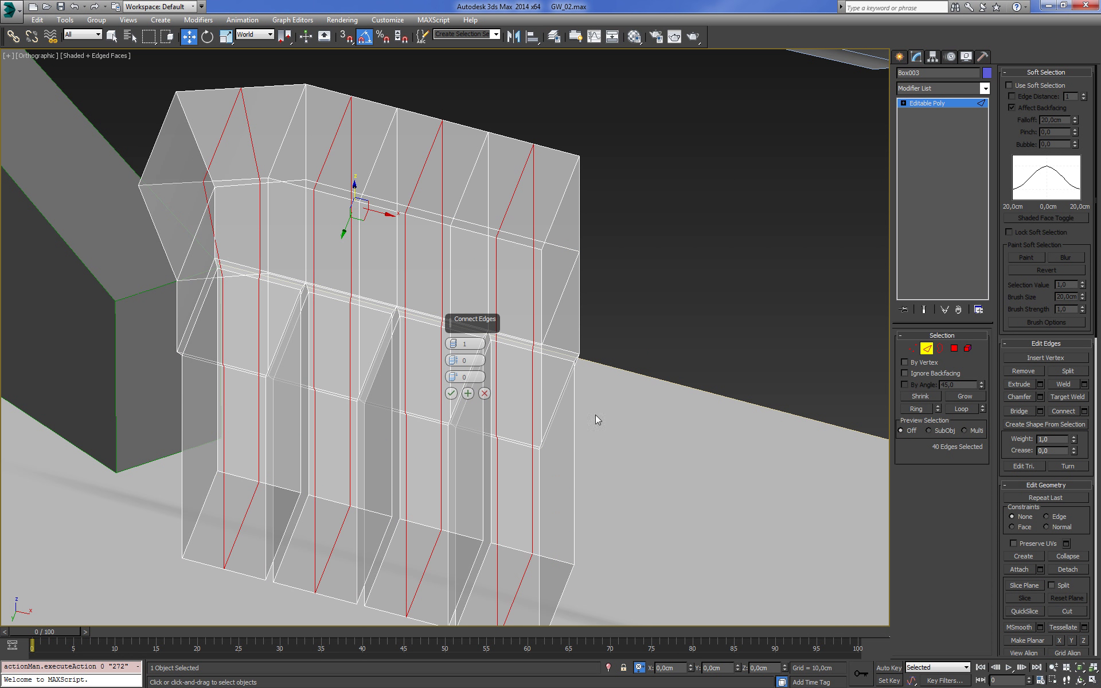
pyautogui.click(450, 393)
# Select a depth edge ring and connect it into a loop around the hand's thickness
pyautogui.moveTo(620, 363); pyautogui.dragTo(671, 319, button='middle')
pyautogui.click(213, 467)
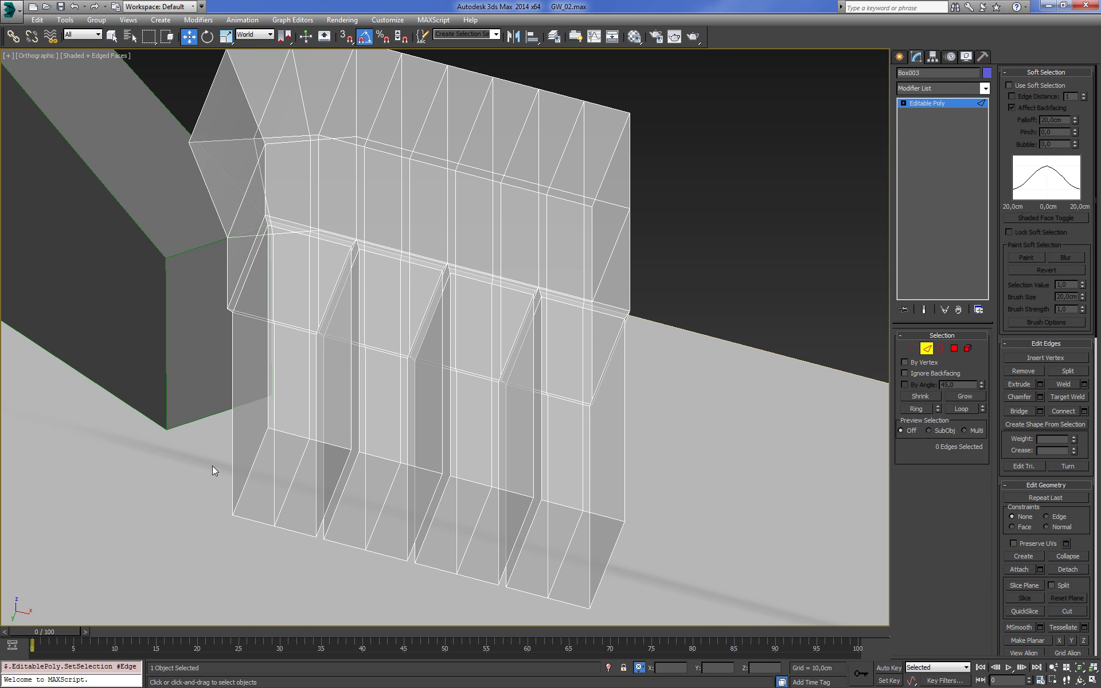
pyautogui.click(255, 452)
pyautogui.hotkey('alt', 'r')
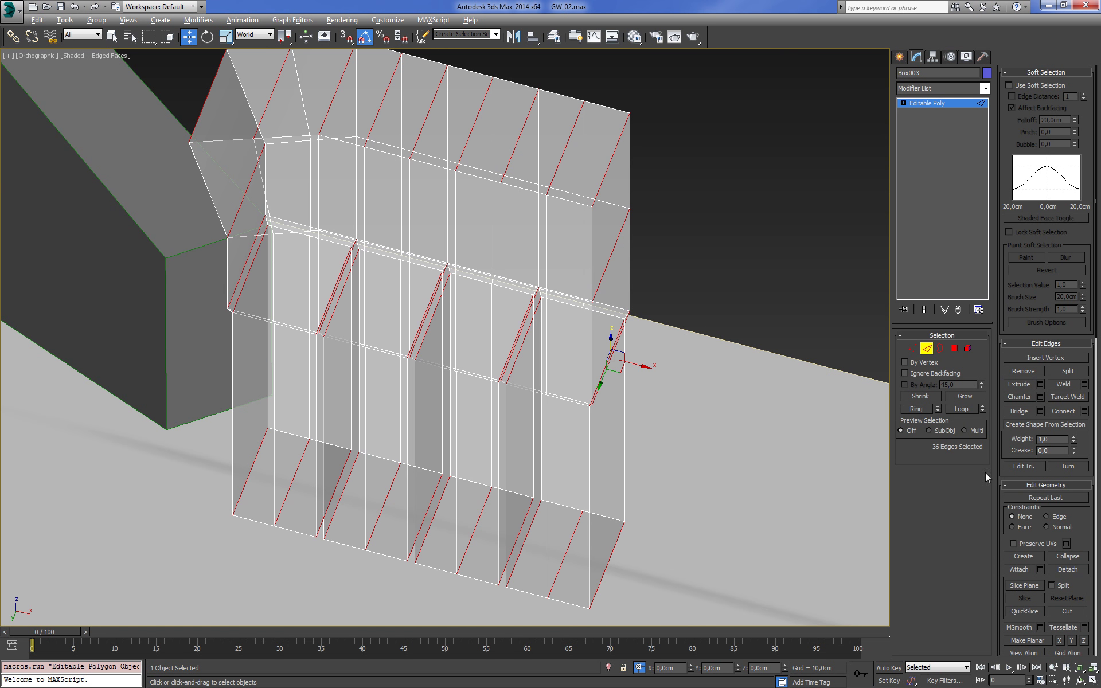
pyautogui.click(1084, 412)
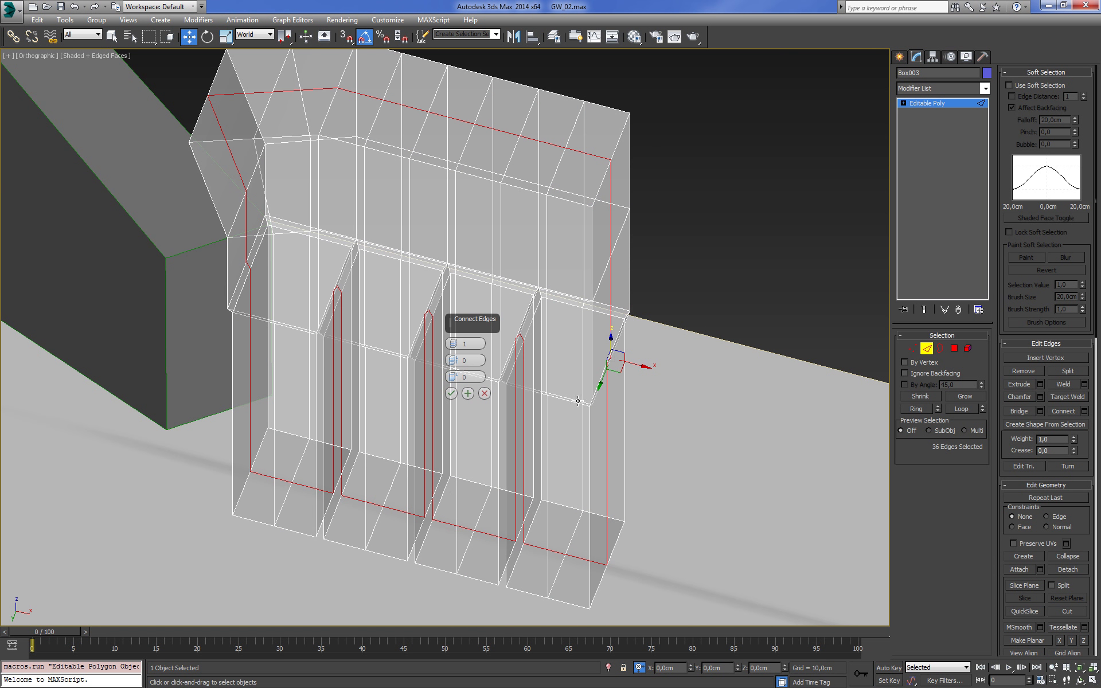
pyautogui.click(451, 393)
# Connect the vertical finger edges with 2 segments to add knuckle loops
pyautogui.press('f')
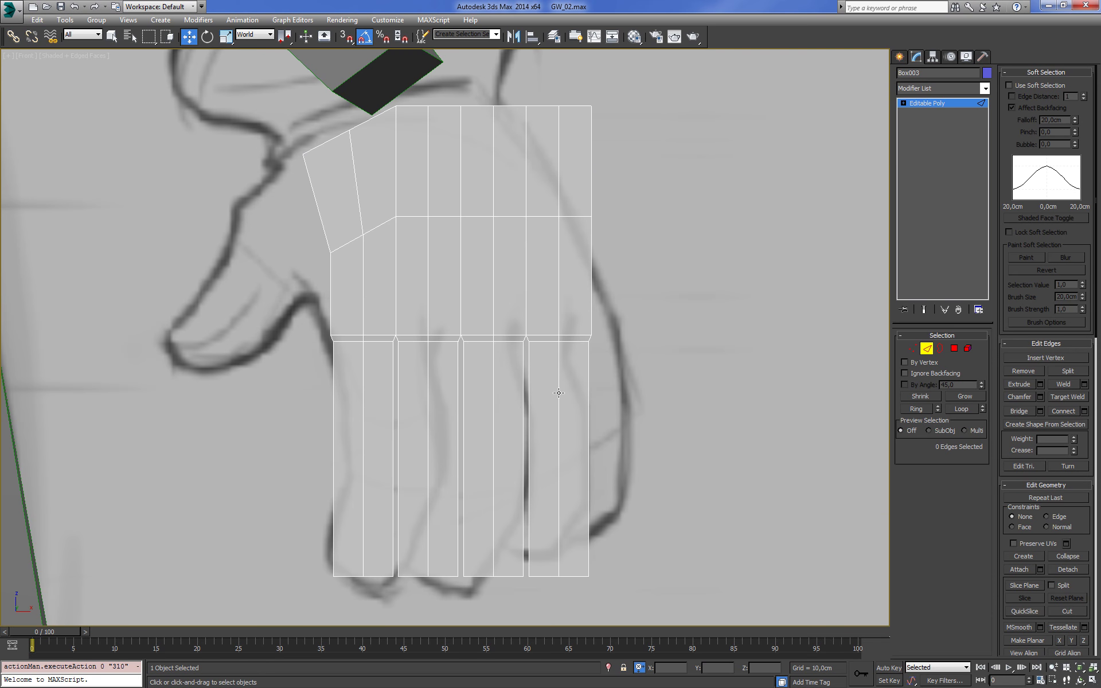
pyautogui.moveTo(681, 403); pyautogui.dragTo(180, 437)
pyautogui.click(1084, 411)
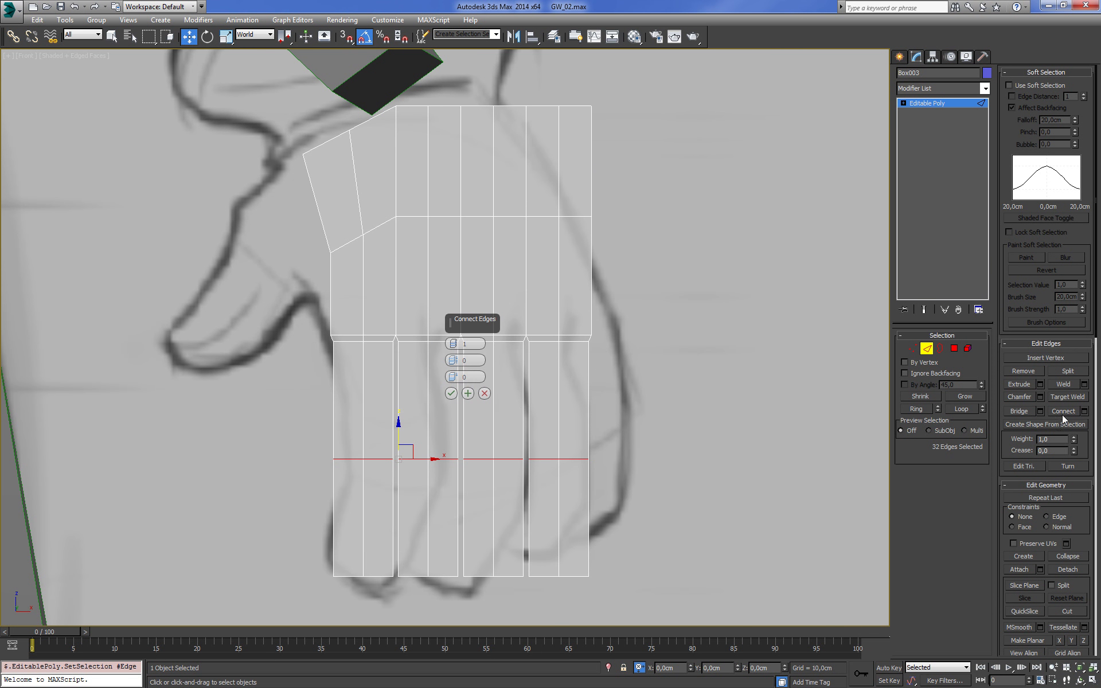
pyautogui.moveTo(453, 344); pyautogui.dragTo(453, 338)
pyautogui.click(451, 393)
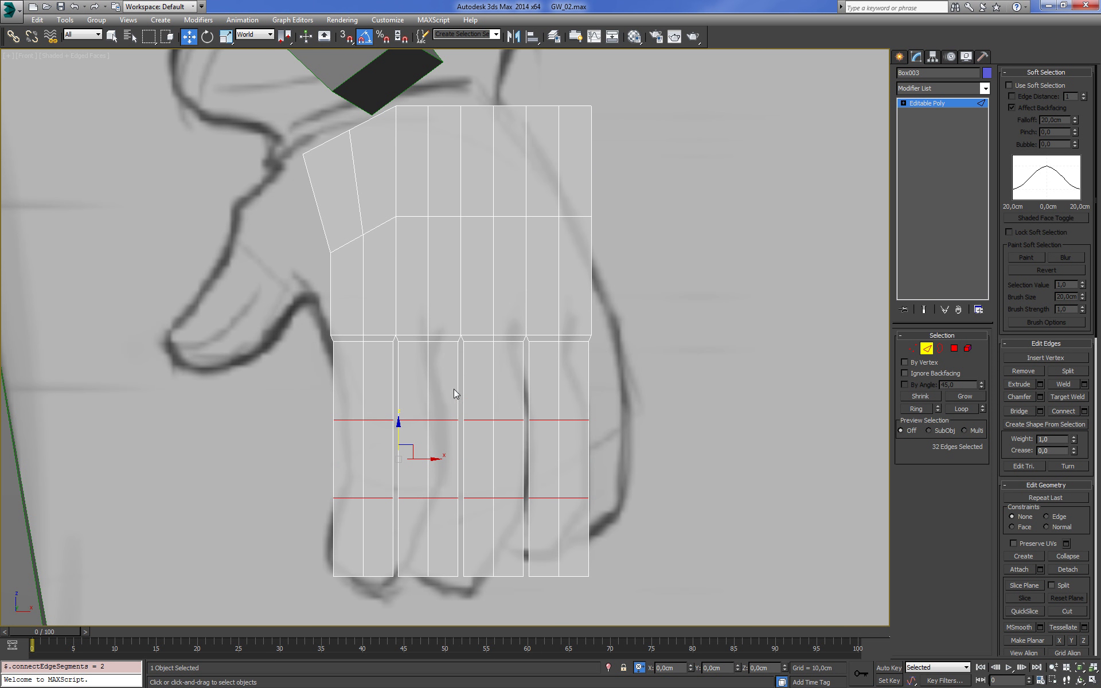
pyautogui.click(767, 389)
# Inspect the subdivided hand's polygons, then select the two thumb polygons
pyautogui.click(956, 347)
pyautogui.hotkey('ctrl', 'a')
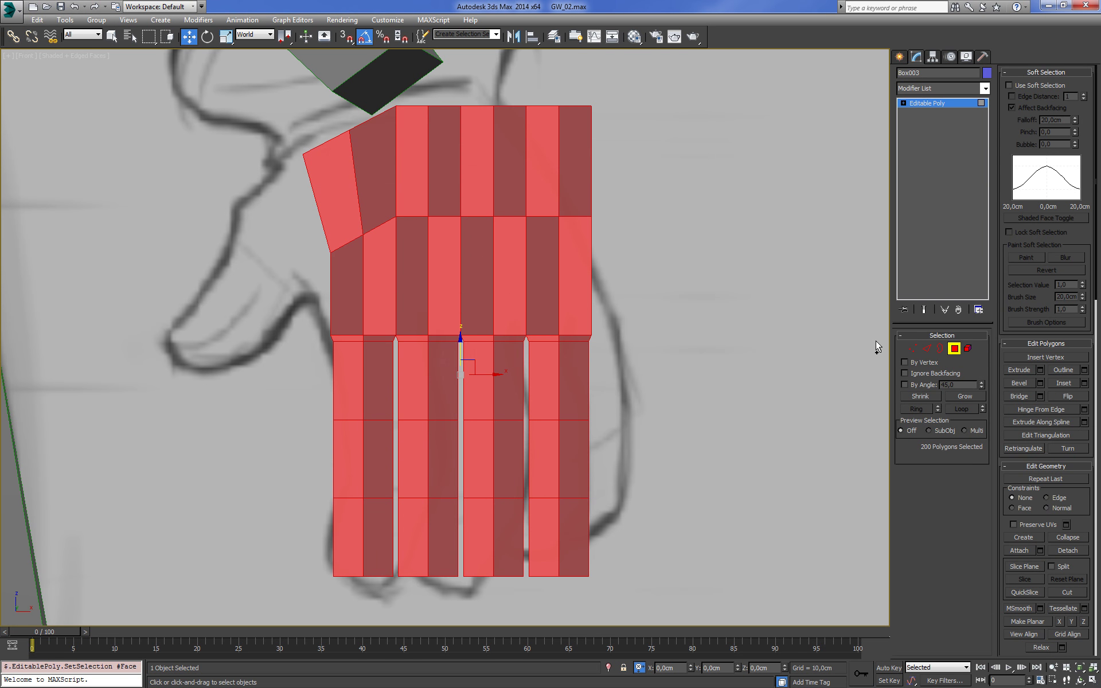
pyautogui.keyDown('alt'); pyautogui.moveTo(720, 343); pyautogui.dragTo(739, 330, button='middle'); pyautogui.keyUp('alt')
pyautogui.click(756, 330)
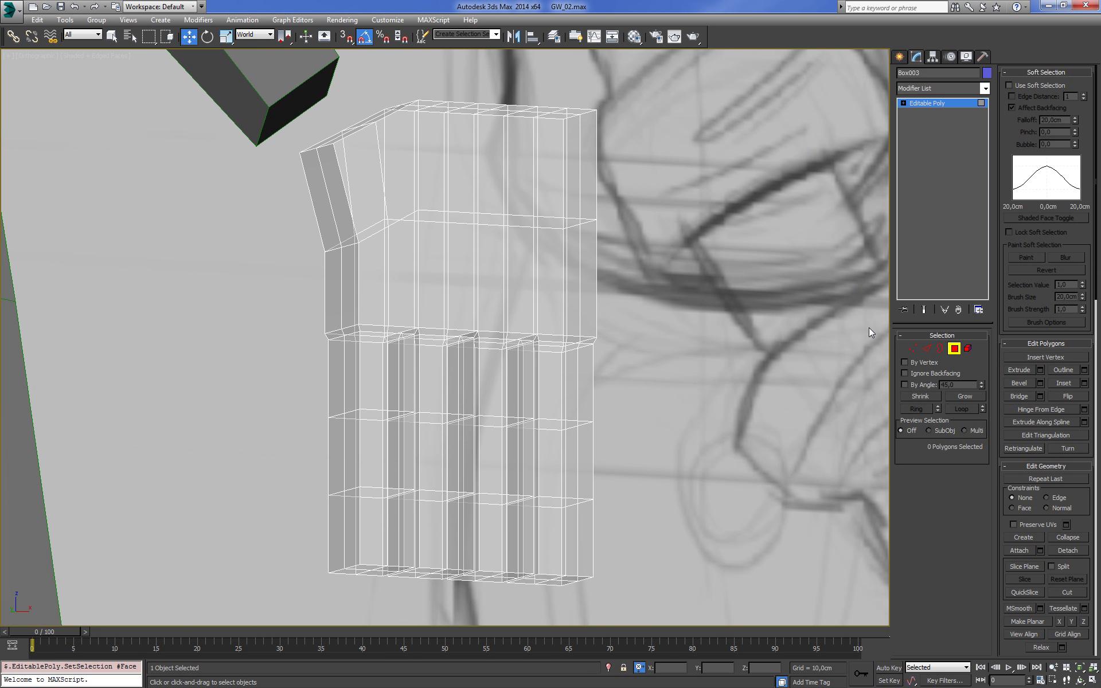
pyautogui.click(322, 198)
# In front view, move the thumb polygons down-left toward the reference sketch
pyautogui.press('f')
pyautogui.press('z')
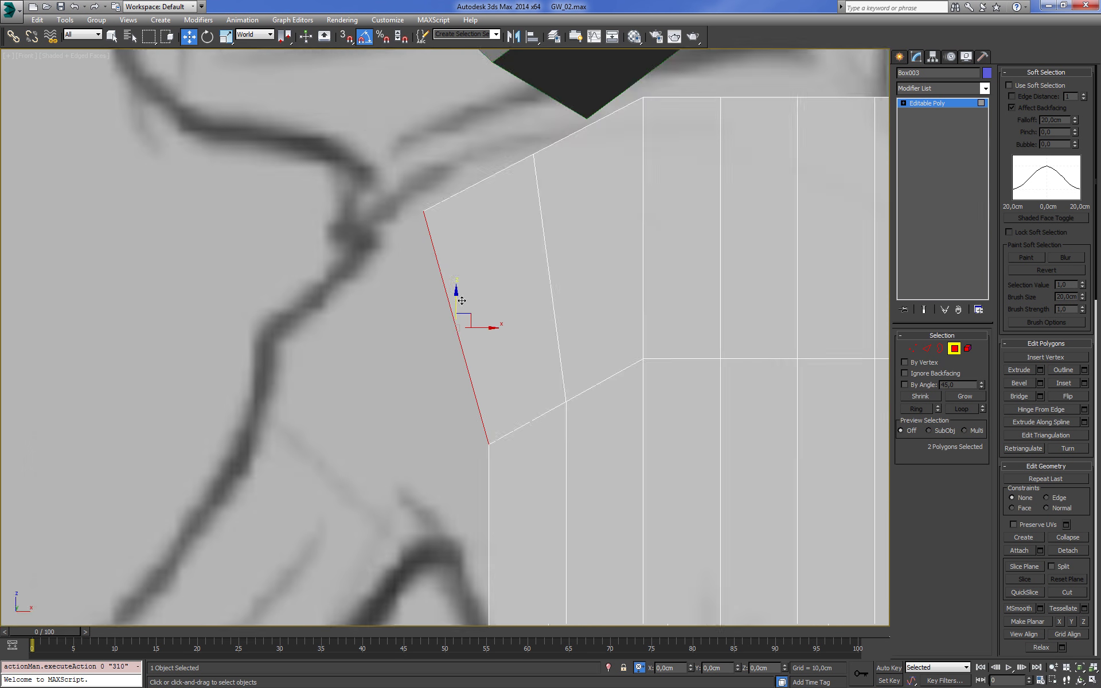
pyautogui.scroll(-5, 538, 266)
pyautogui.scroll(3, 537, 266)
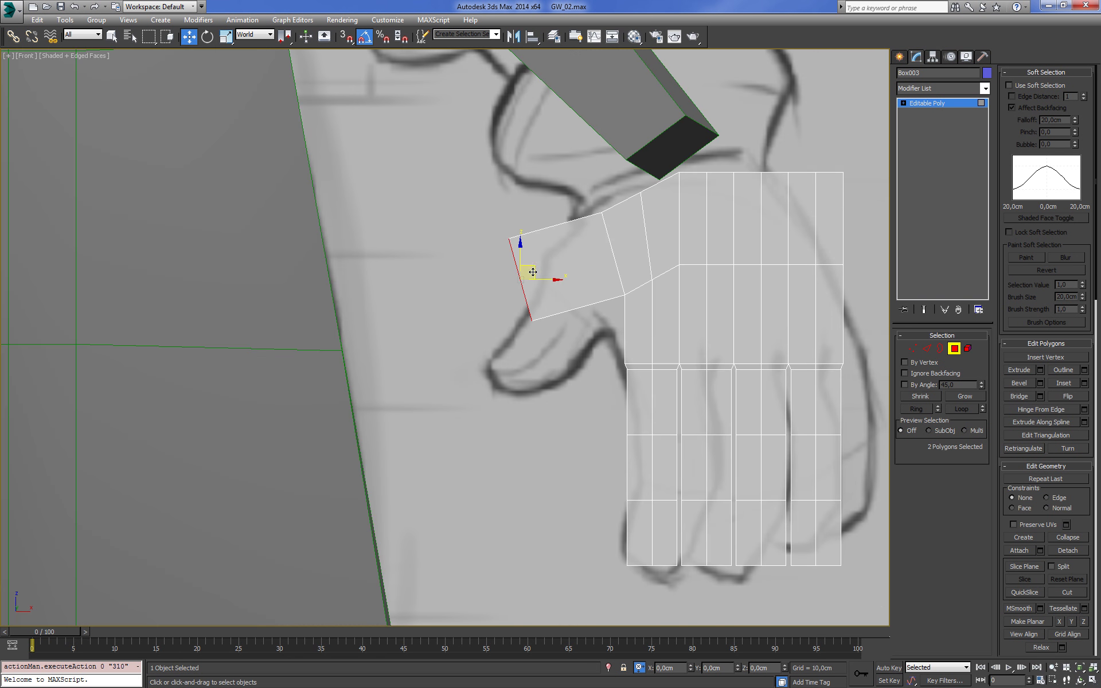
pyautogui.moveTo(577, 309); pyautogui.dragTo(573, 324)
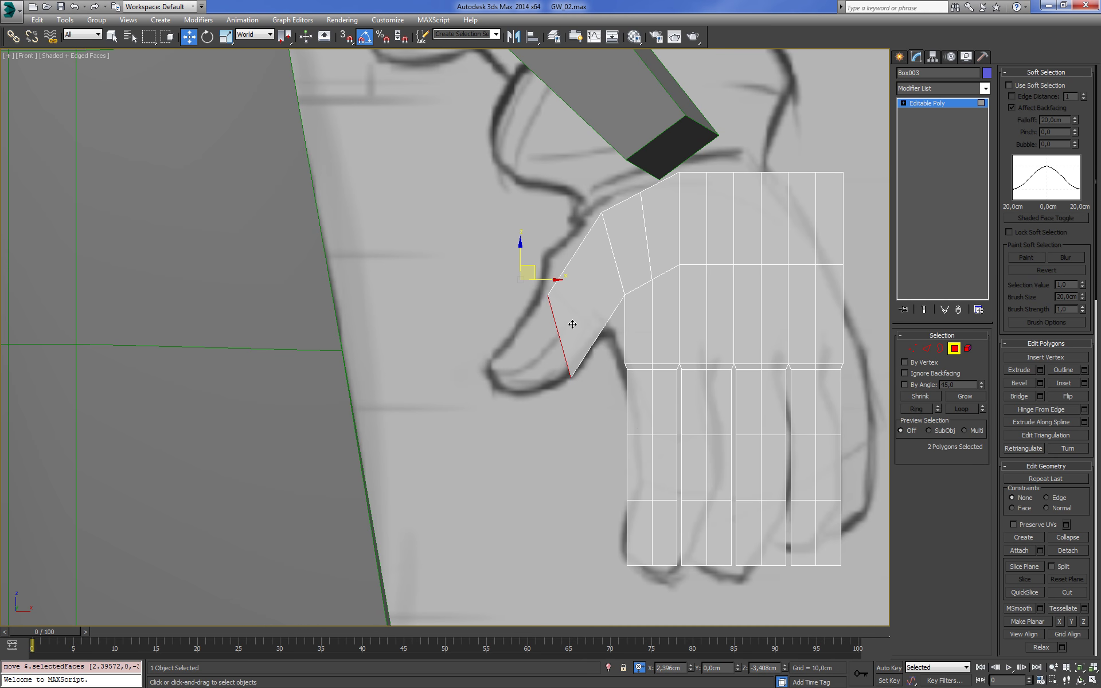
# Adjust the thumb's tip, upper and lower vertices to follow the sketch
pyautogui.press('1')
pyautogui.moveTo(572, 210)
pyautogui.mouseDown()
pyautogui.moveTo(621, 230)
pyautogui.moveTo(597, 221)
pyautogui.mouseUp()
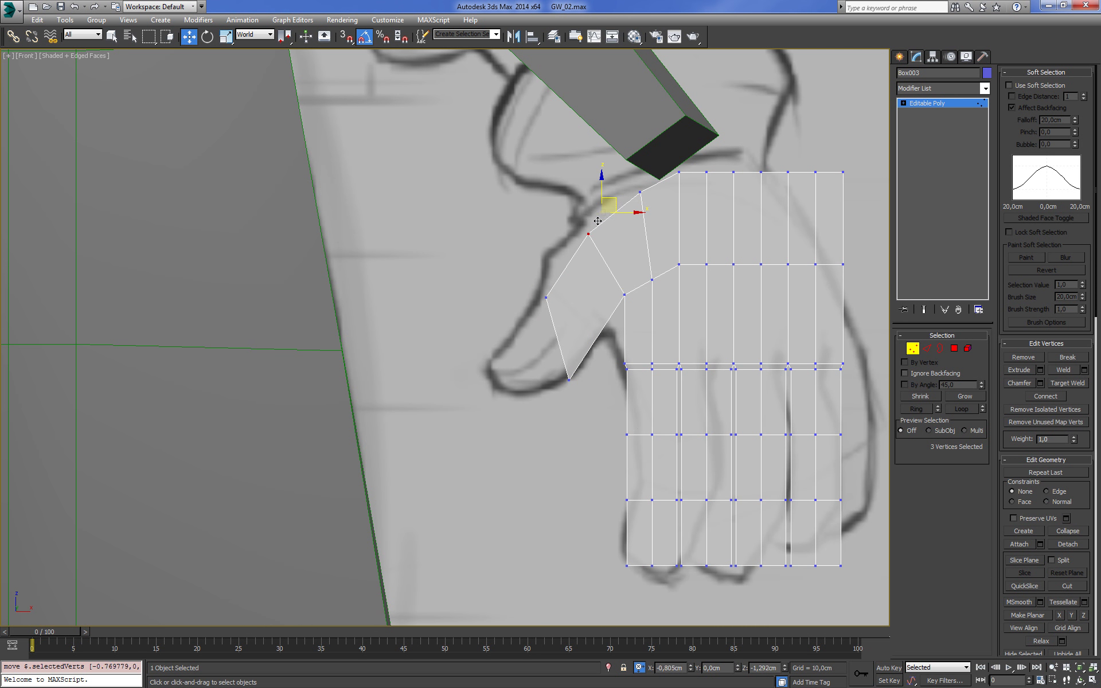
pyautogui.click(640, 193)
pyautogui.moveTo(646, 179); pyautogui.dragTo(646, 183)
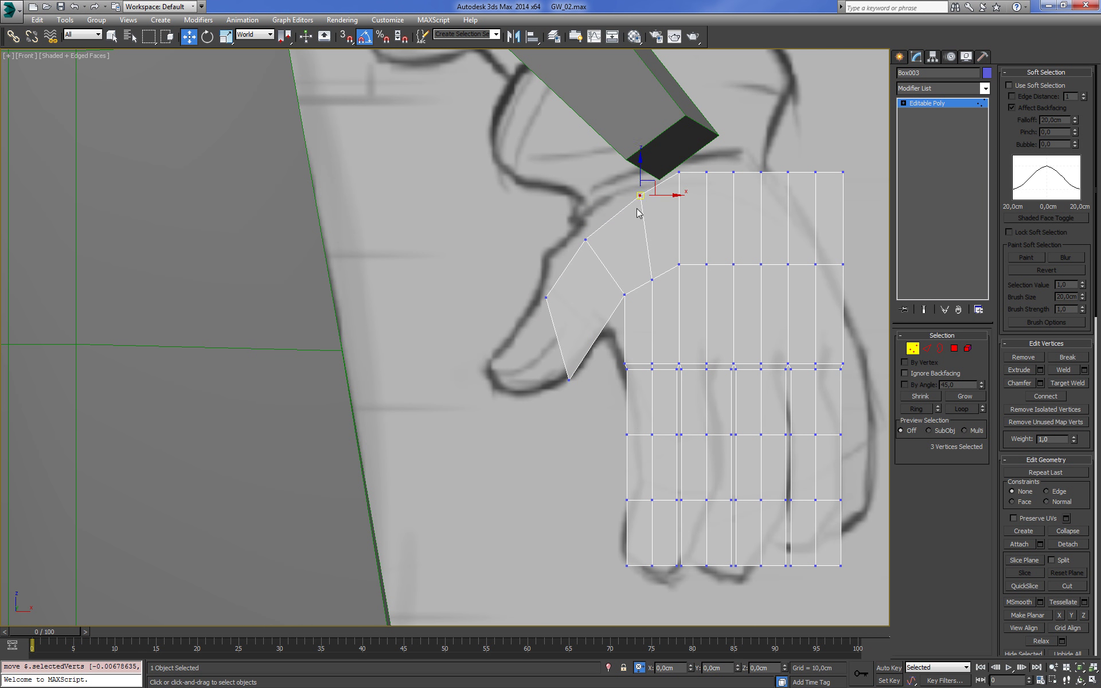
pyautogui.moveTo(522, 279); pyautogui.dragTo(581, 336)
pyautogui.moveTo(559, 282); pyautogui.dragTo(546, 301)
pyautogui.click(569, 379)
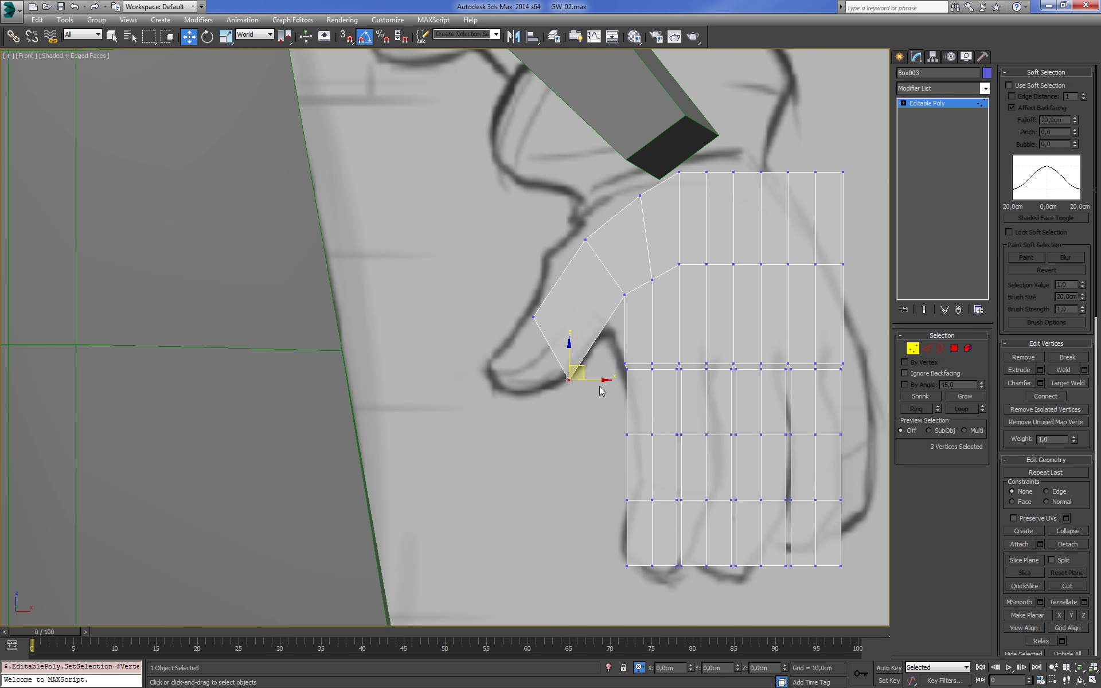
pyautogui.moveTo(589, 372); pyautogui.dragTo(576, 358)
# Extrude the thumb-tip polygons outward and nudge the new segment into place
pyautogui.press('4')
pyautogui.scroll(3, 549, 331)
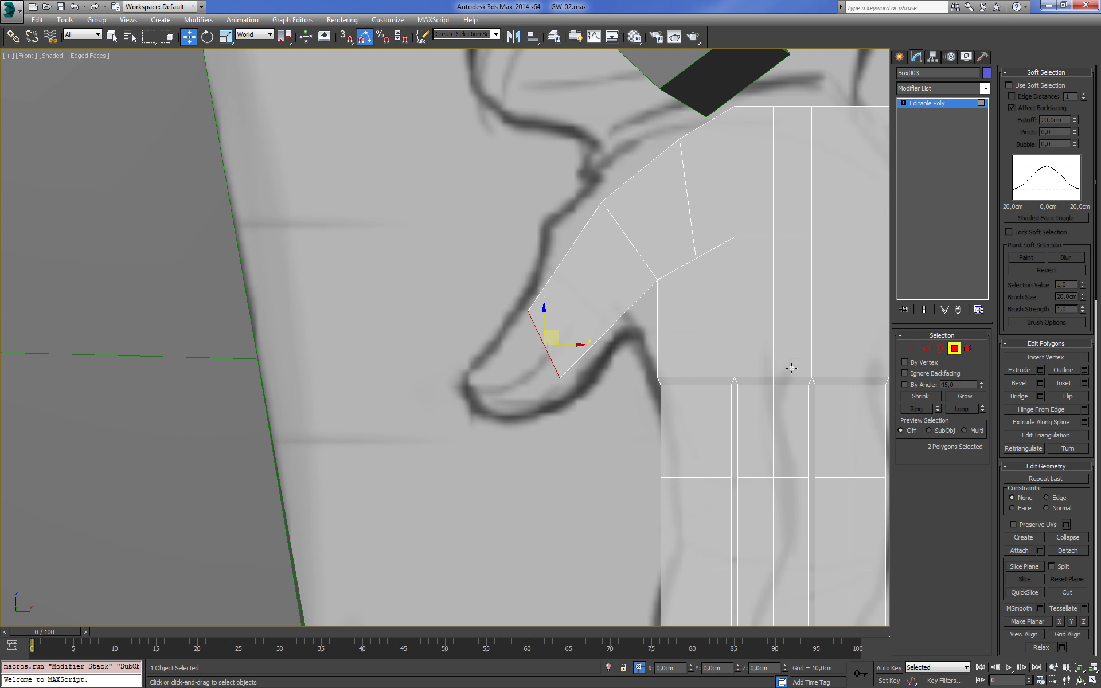
pyautogui.click(1041, 370)
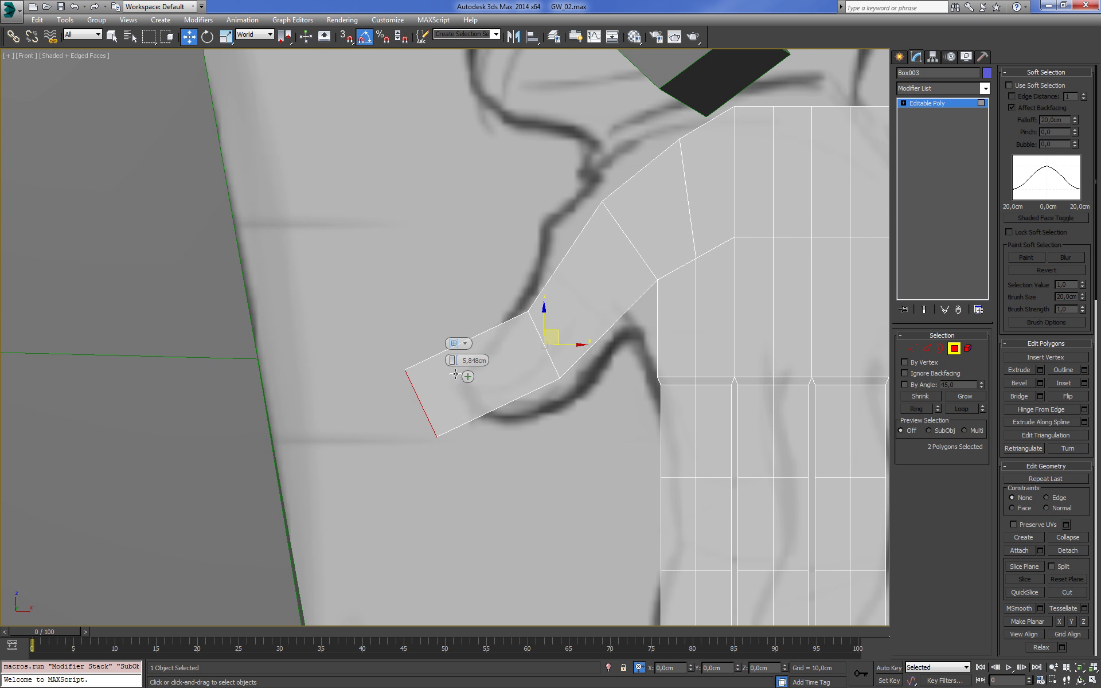
pyautogui.click(451, 376)
pyautogui.moveTo(473, 389); pyautogui.dragTo(553, 460)
# Reshape the new thumb-tip vertices down-left along the sketch outline
pyautogui.press('1')
pyautogui.moveTo(504, 423); pyautogui.dragTo(522, 384)
pyautogui.moveTo(457, 348)
pyautogui.keyDown('ctrl'); pyautogui.mouseDown()
pyautogui.moveTo(512, 390)
pyautogui.moveTo(486, 383)
pyautogui.mouseUp(); pyautogui.keyUp('ctrl')
pyautogui.click(528, 311)
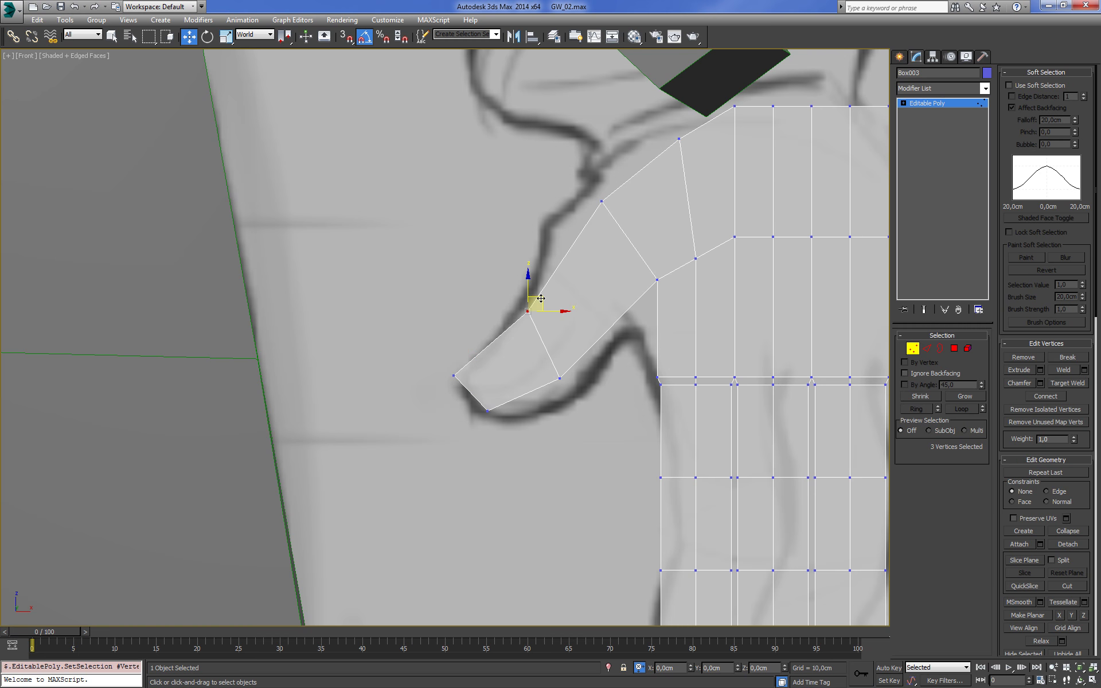
pyautogui.moveTo(541, 297); pyautogui.dragTo(534, 304)
pyautogui.moveTo(622, 215); pyautogui.dragTo(534, 288, button='middle')
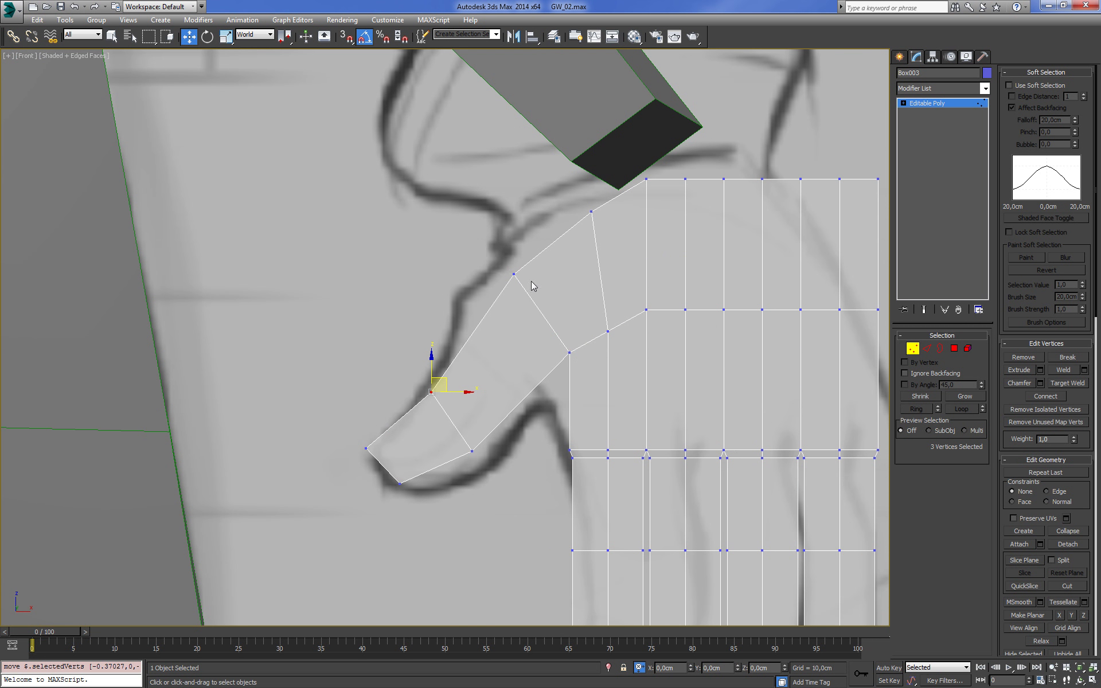
pyautogui.click(514, 275)
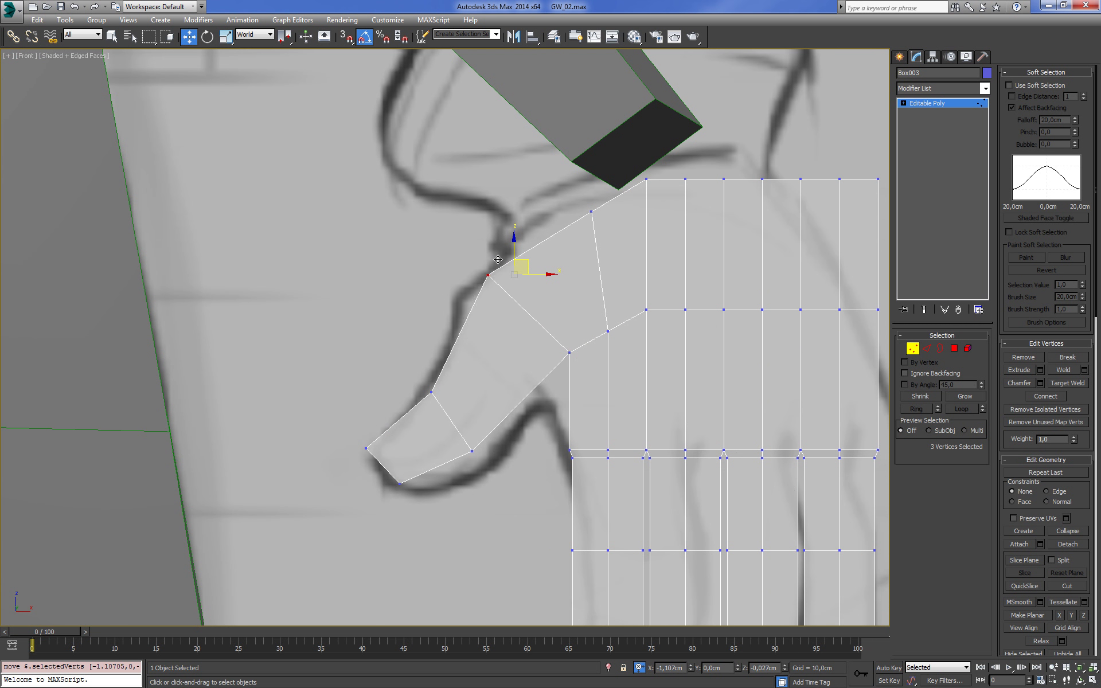
pyautogui.moveTo(520, 259); pyautogui.dragTo(500, 265)
pyautogui.click(589, 229)
# Select the hand's top row of vertices and scale it wider
pyautogui.moveTo(603, 202); pyautogui.dragTo(563, 235, button='middle')
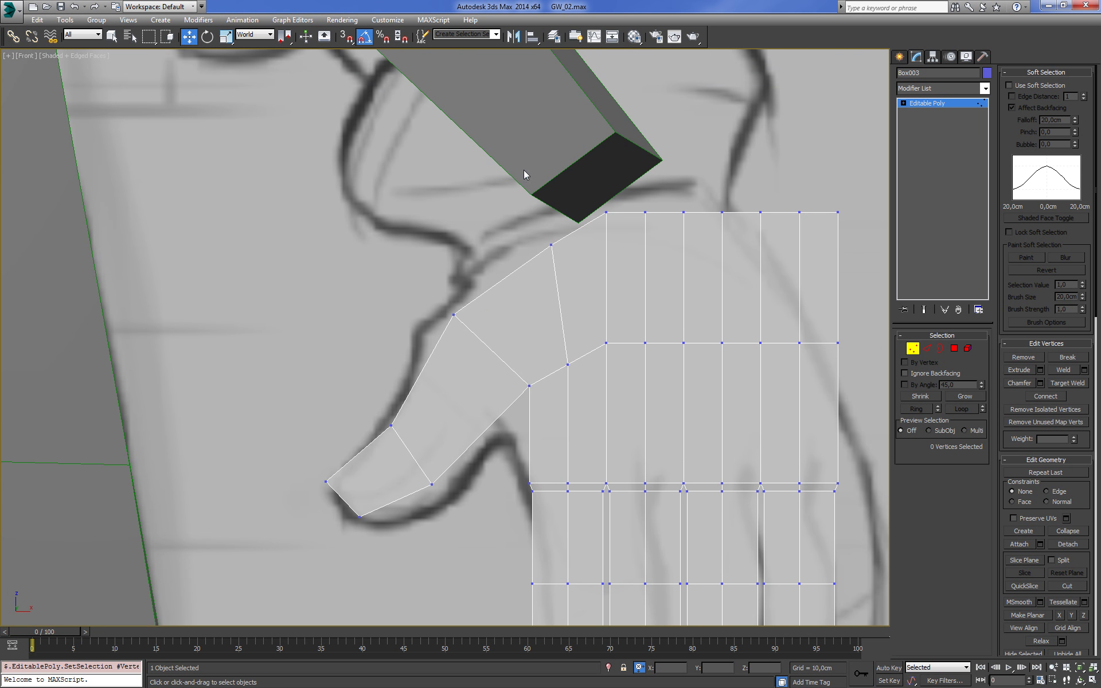
pyautogui.moveTo(868, 232); pyautogui.dragTo(869, 235)
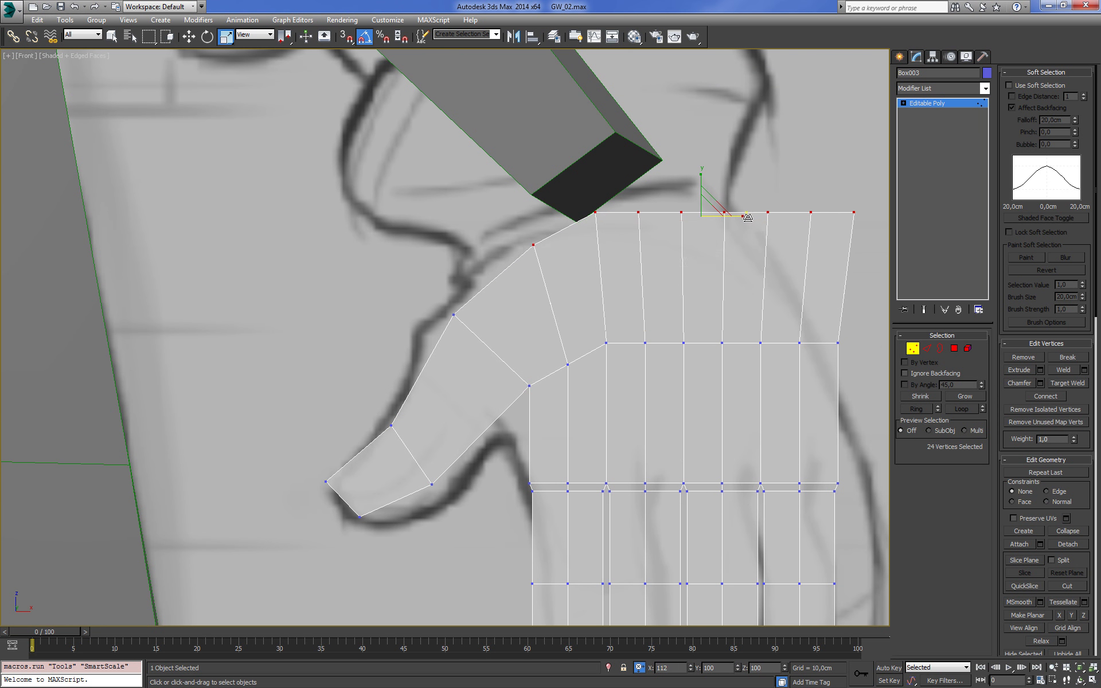
pyautogui.moveTo(746, 216); pyautogui.dragTo(736, 216)
pyautogui.scroll(-3, 745, 253)
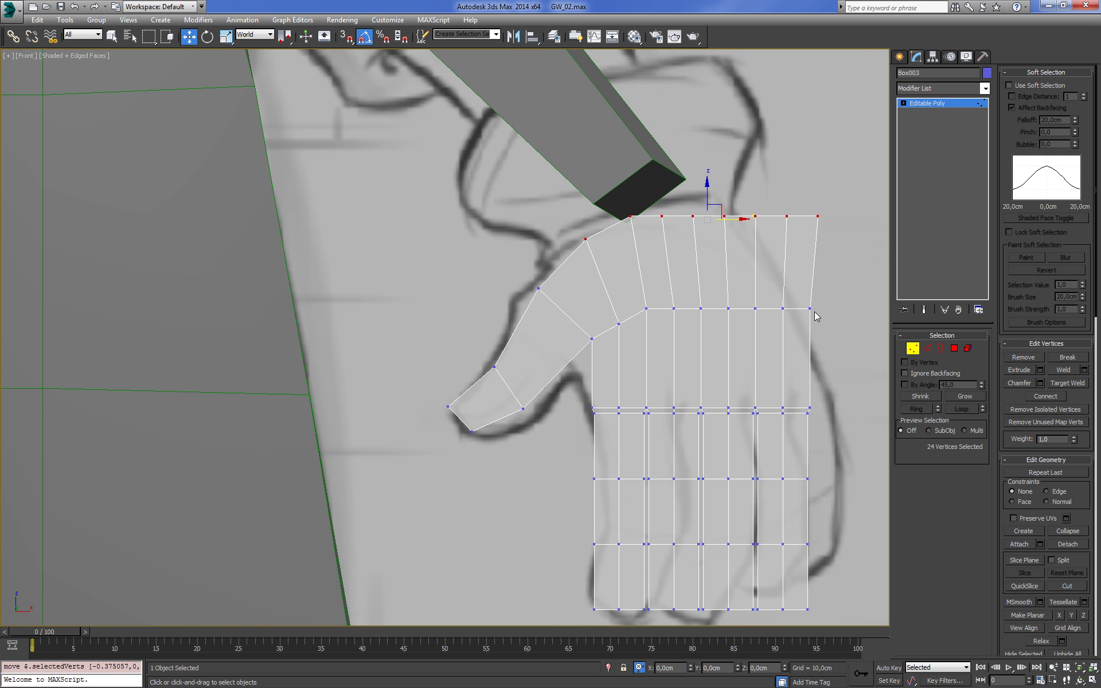
pyautogui.moveTo(811, 319)
pyautogui.mouseDown(button='middle')
pyautogui.moveTo(786, 278)
pyautogui.moveTo(769, 332)
pyautogui.moveTo(718, 327)
pyautogui.moveTo(752, 302)
pyautogui.moveTo(786, 232)
pyautogui.moveTo(799, 252)
pyautogui.moveTo(791, 315)
pyautogui.moveTo(717, 296)
pyautogui.mouseUp(button='middle')
pyautogui.scroll(5, 791, 314)
# Select four polygons on the hand's top end and delete them
pyautogui.press('F3')
pyautogui.press('4')
pyautogui.scroll(-4, 716, 293)
pyautogui.press('F3')
pyautogui.click(498, 347)
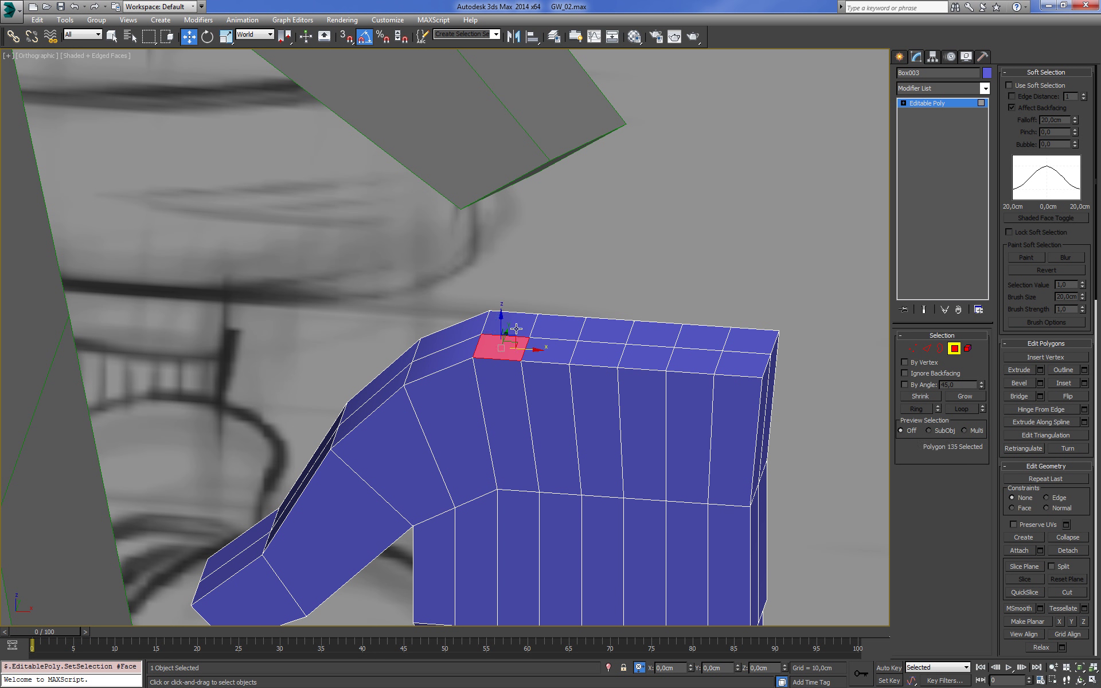
pyautogui.keyDown('ctrl'); pyautogui.click(507, 323); pyautogui.keyUp('ctrl')
pyautogui.keyDown('ctrl'); pyautogui.click(739, 364); pyautogui.keyUp('ctrl')
pyautogui.keyDown('ctrl'); pyautogui.click(740, 343); pyautogui.keyUp('ctrl')
pyautogui.press('Delete')
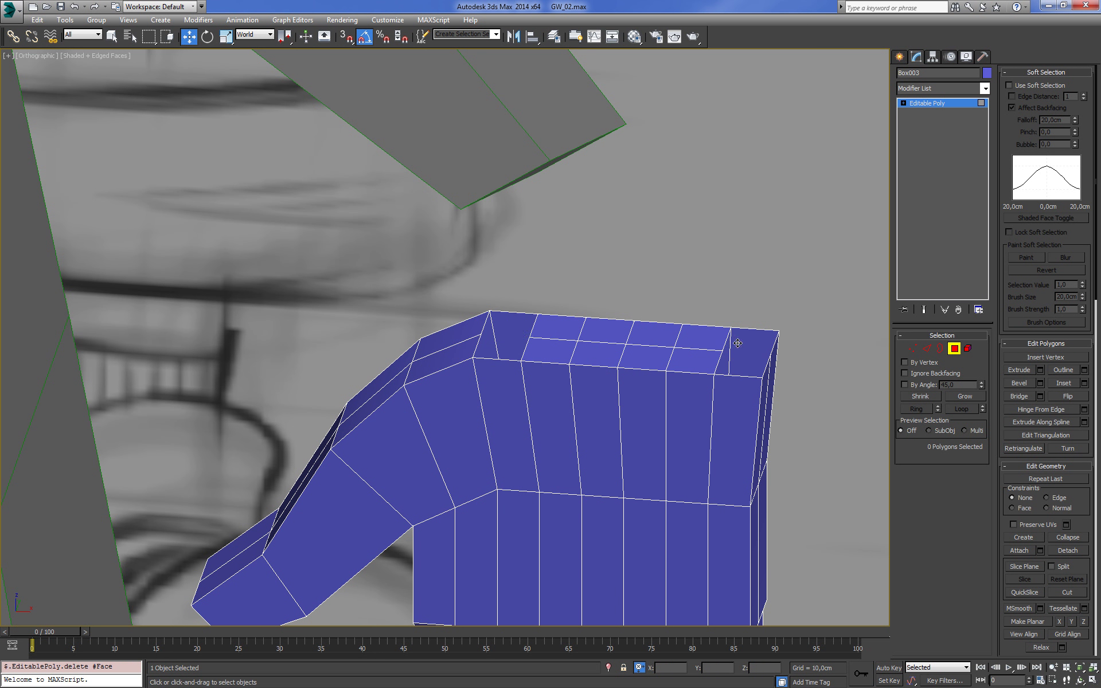
# Select a ring of top edges, clear it, then frame the hand in front view
pyautogui.press('2')
pyautogui.click(533, 328)
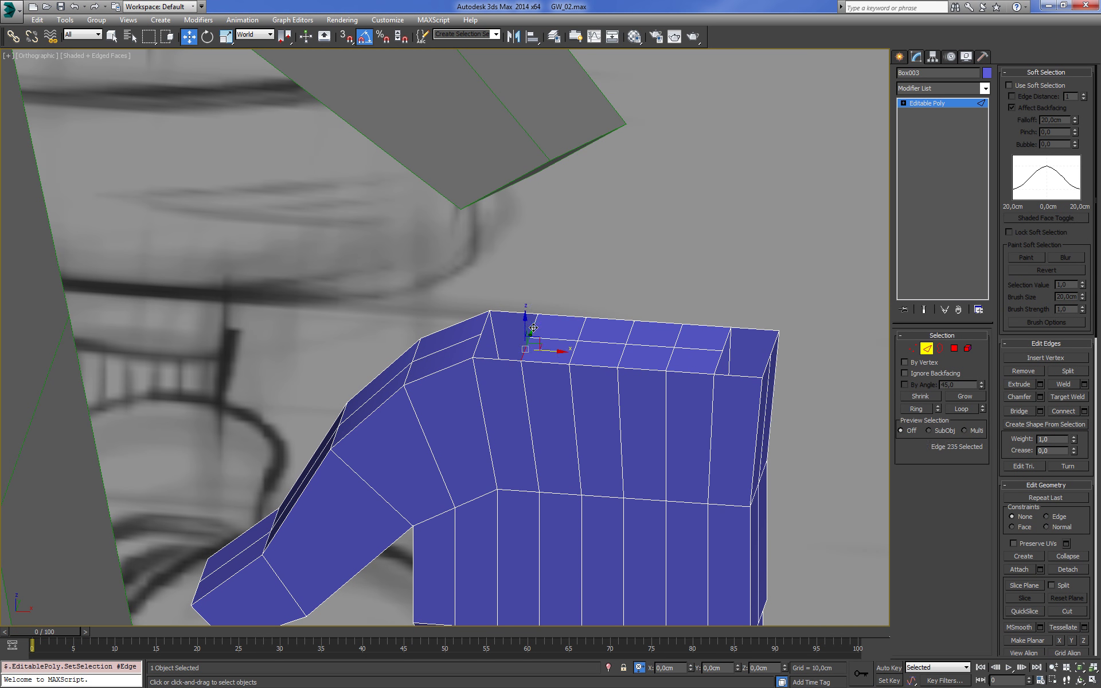
pyautogui.keyDown('shift'); pyautogui.click(580, 332); pyautogui.keyUp('shift')
pyautogui.hotkey('ctrl', 'd')
pyautogui.press('f')
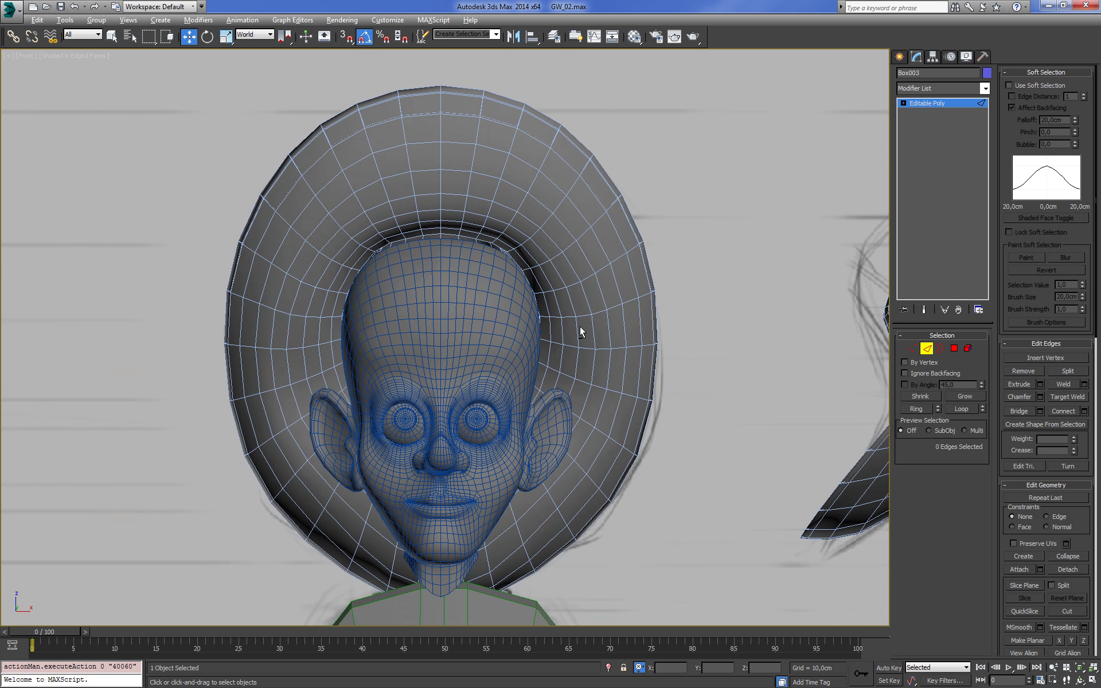
pyautogui.press('z')
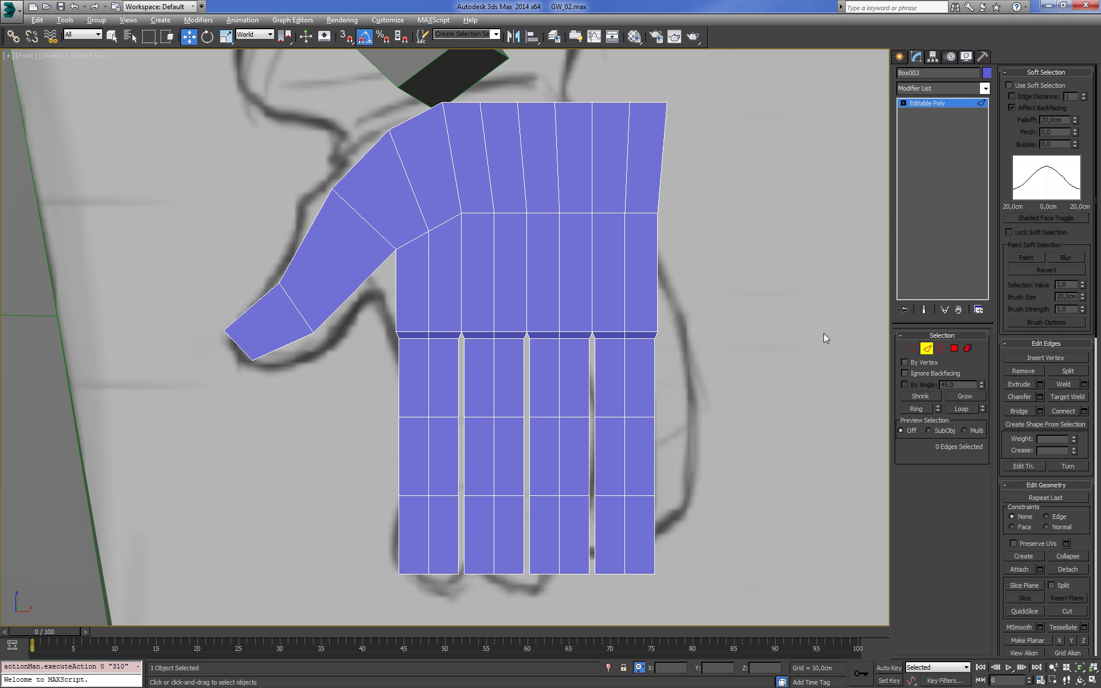
# Select all the hand's polygons and apply Relax to smooth the mesh
pyautogui.click(953, 348)
pyautogui.hotkey('ctrl', 'a')
pyautogui.scroll(-3, 1045, 457)
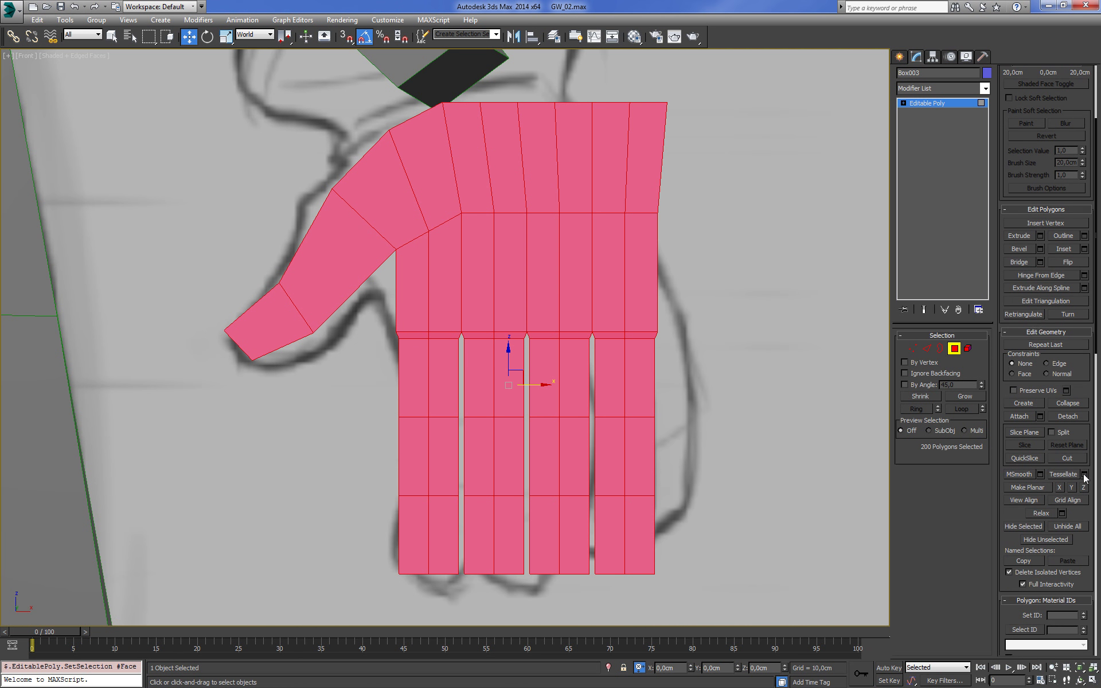
pyautogui.scroll(-3, 1044, 456)
pyautogui.click(1045, 463)
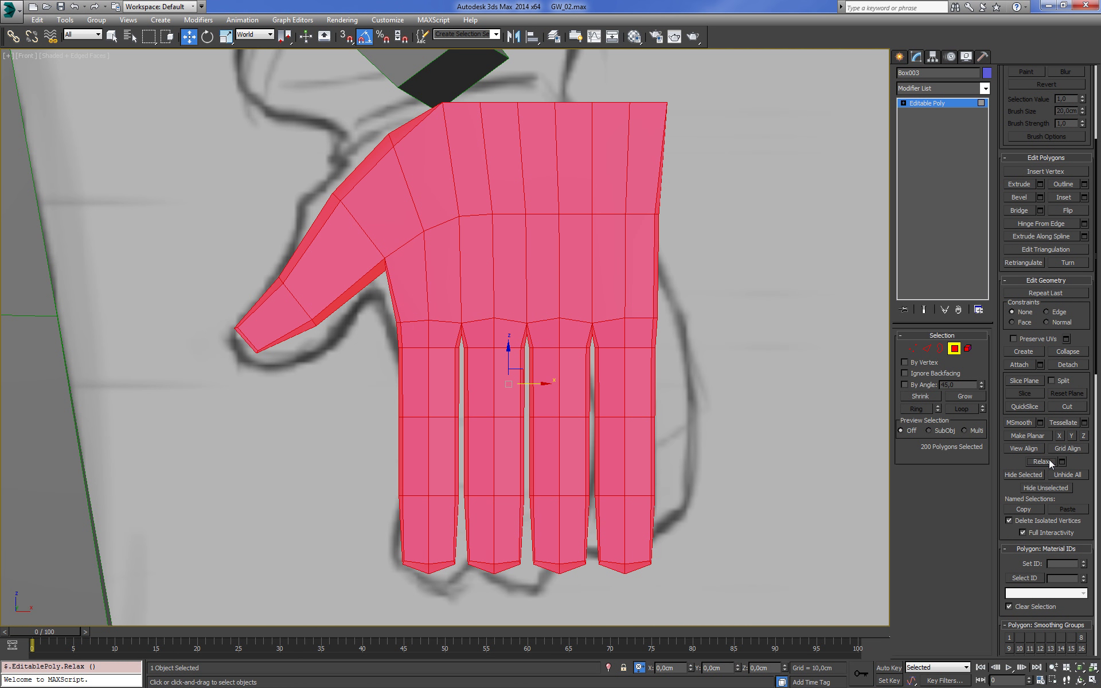
pyautogui.click(744, 376)
pyautogui.scroll(-3, 745, 370)
# In front view, box-select three fingers' polygons and delete them
pyautogui.keyDown('alt'); pyautogui.moveTo(750, 367); pyautogui.dragTo(571, 379, button='middle'); pyautogui.keyUp('alt')
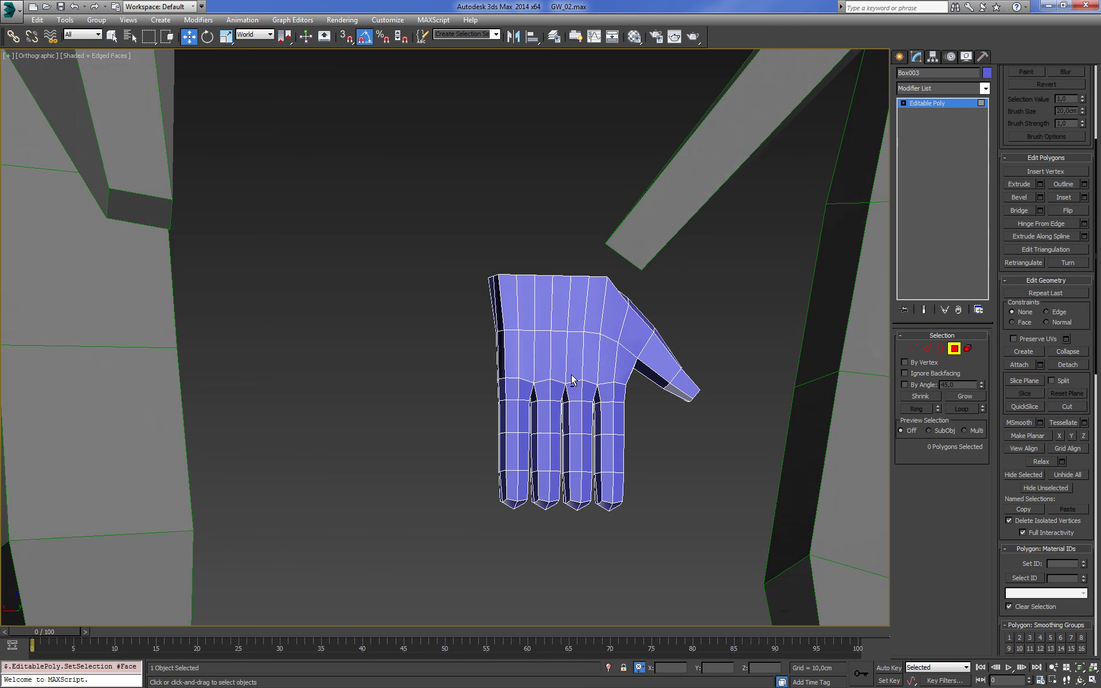
pyautogui.press('f')
pyautogui.press('z')
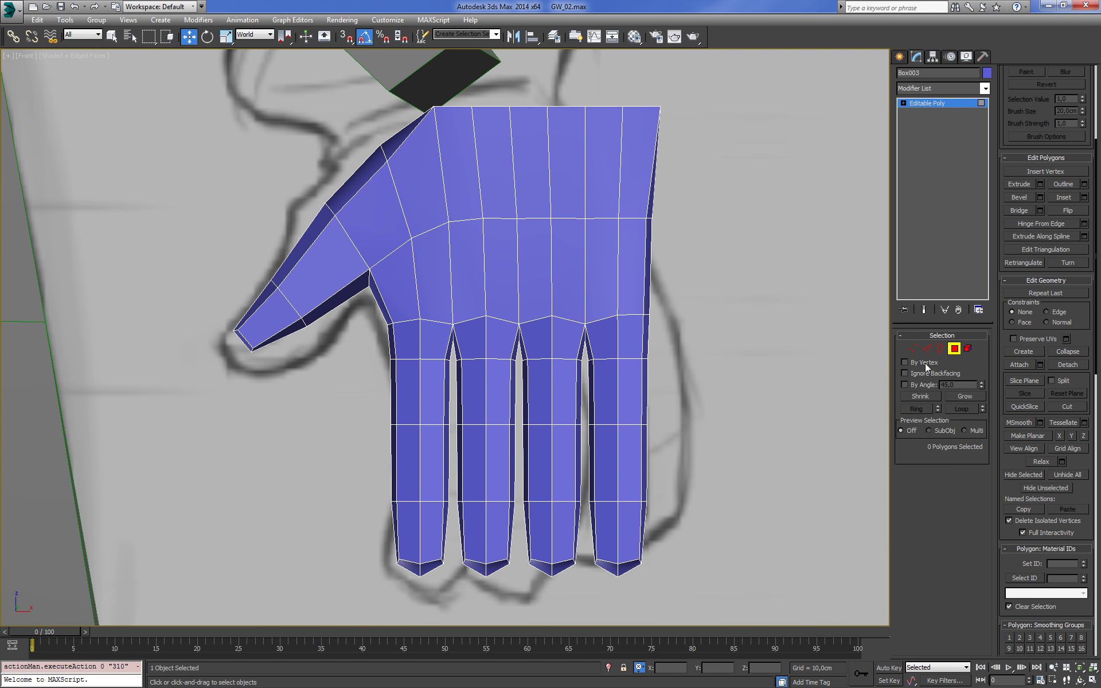
pyautogui.moveTo(514, 230); pyautogui.dragTo(514, 224, button='middle')
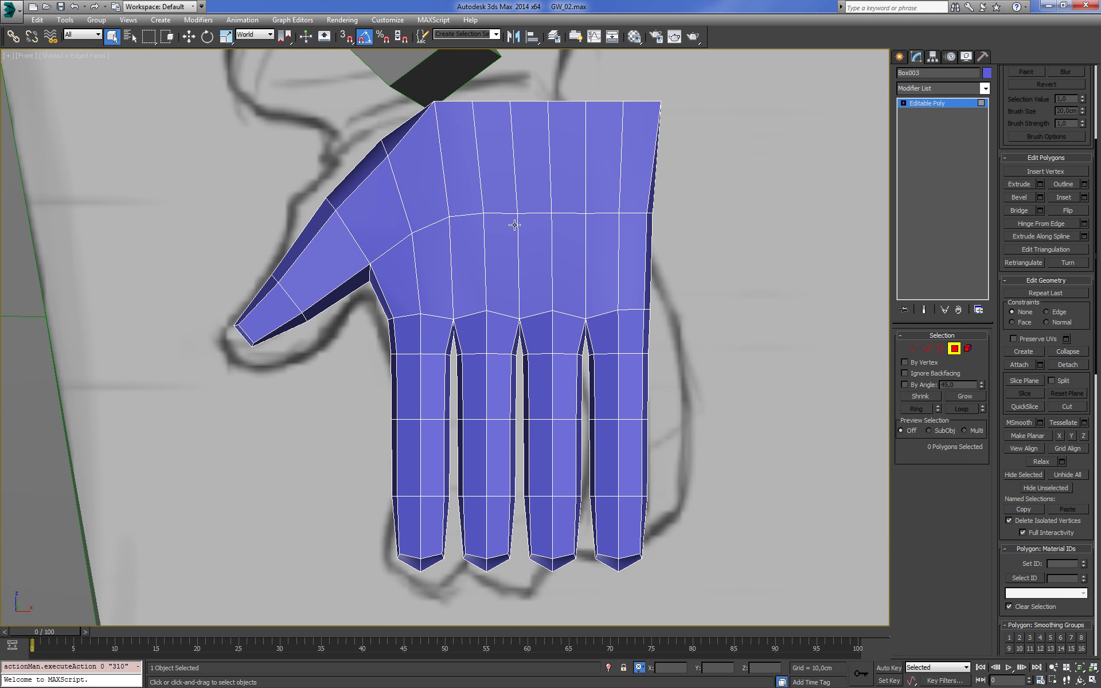
pyautogui.moveTo(461, 339); pyautogui.dragTo(472, 354)
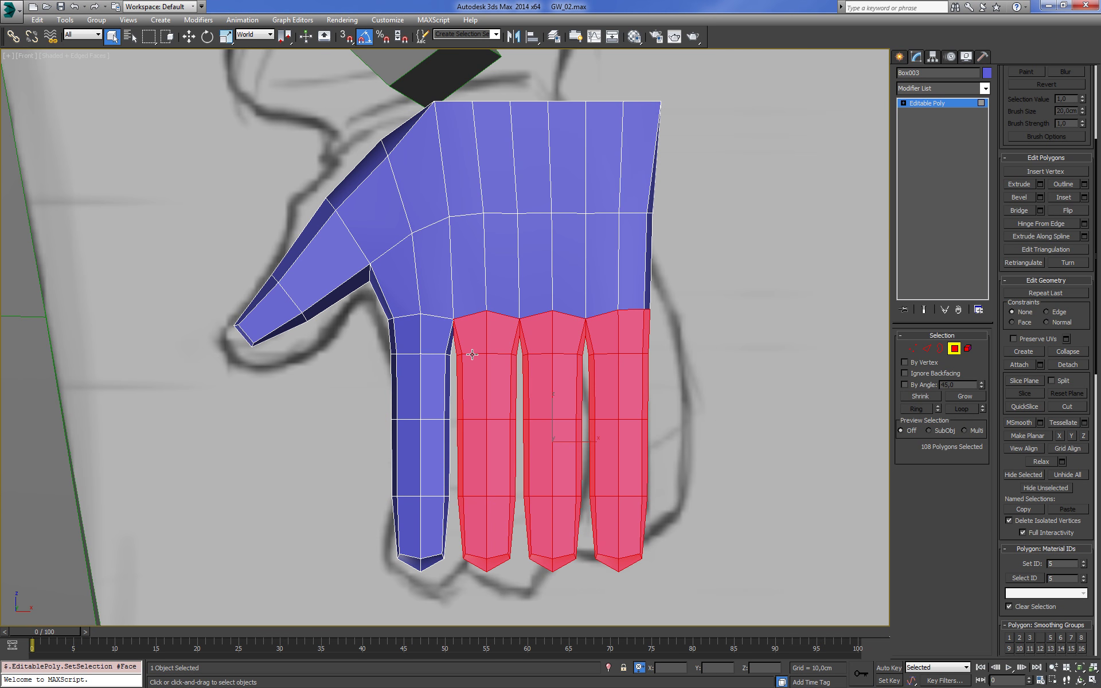
pyautogui.press('Delete')
pyautogui.moveTo(490, 383)
pyautogui.keyDown('alt'); pyautogui.mouseDown(button='middle')
pyautogui.moveTo(570, 385)
pyautogui.moveTo(546, 380)
pyautogui.mouseUp(button='middle'); pyautogui.keyUp('alt')
pyautogui.scroll(3, 545, 381)
# Nudge a vertex at the remaining finger's base into place
pyautogui.press('1')
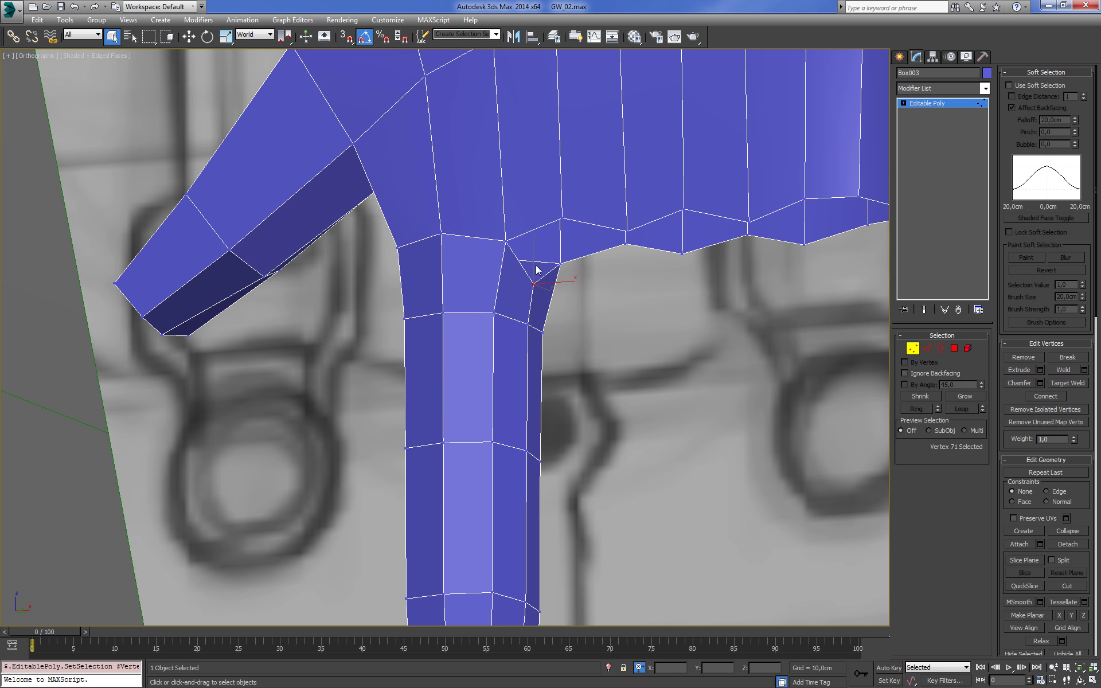
pyautogui.click(536, 264)
pyautogui.press('w')
pyautogui.moveTo(537, 265); pyautogui.dragTo(537, 268)
pyautogui.scroll(-5, 542, 265)
pyautogui.keyDown('alt'); pyautogui.moveTo(590, 276); pyautogui.dragTo(550, 241, button='middle'); pyautogui.keyUp('alt')
# Ring a palm edge and connect it with 2 segments, then orbit to inspect
pyautogui.press('2')
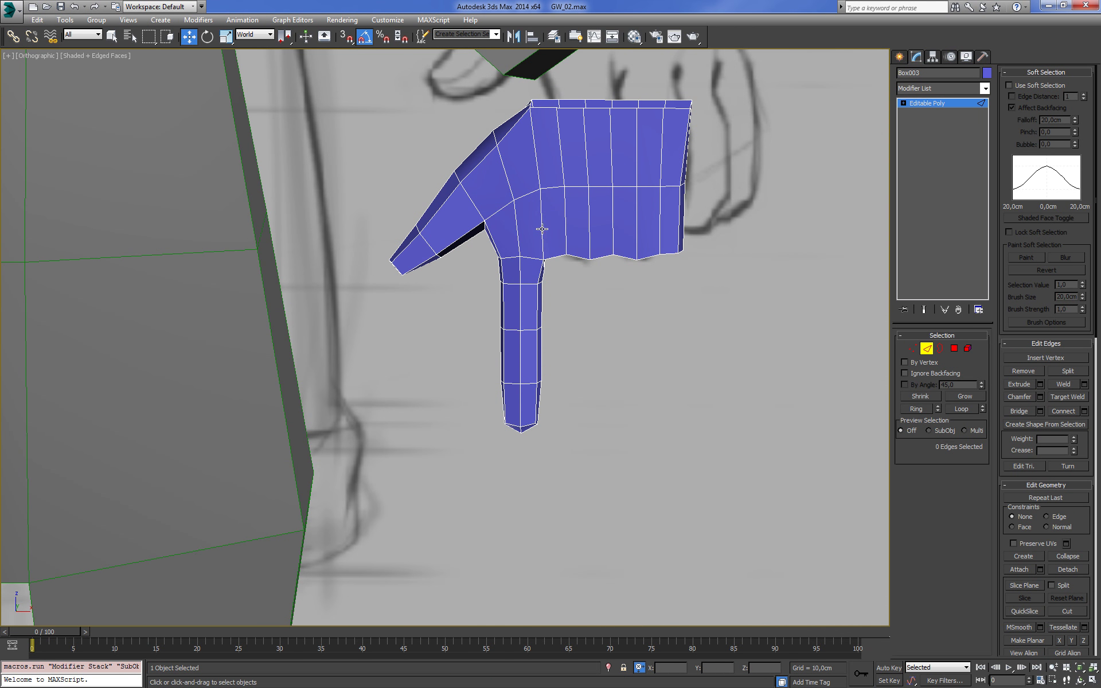
pyautogui.click(543, 227)
pyautogui.press('r')
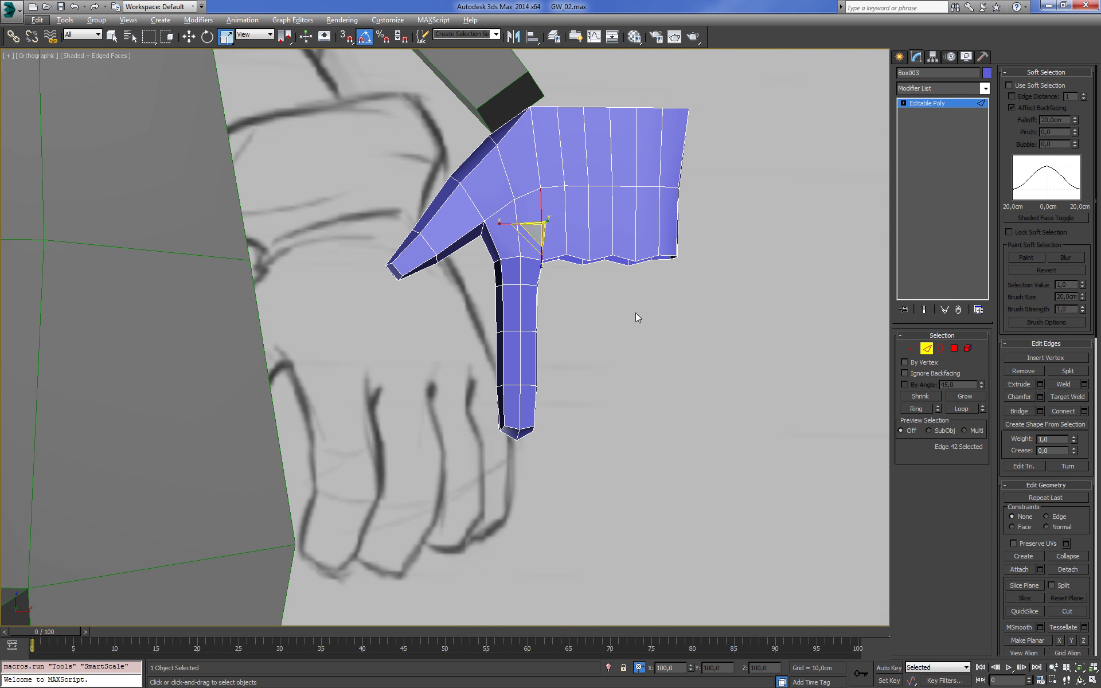
pyautogui.hotkey('alt', 'r')
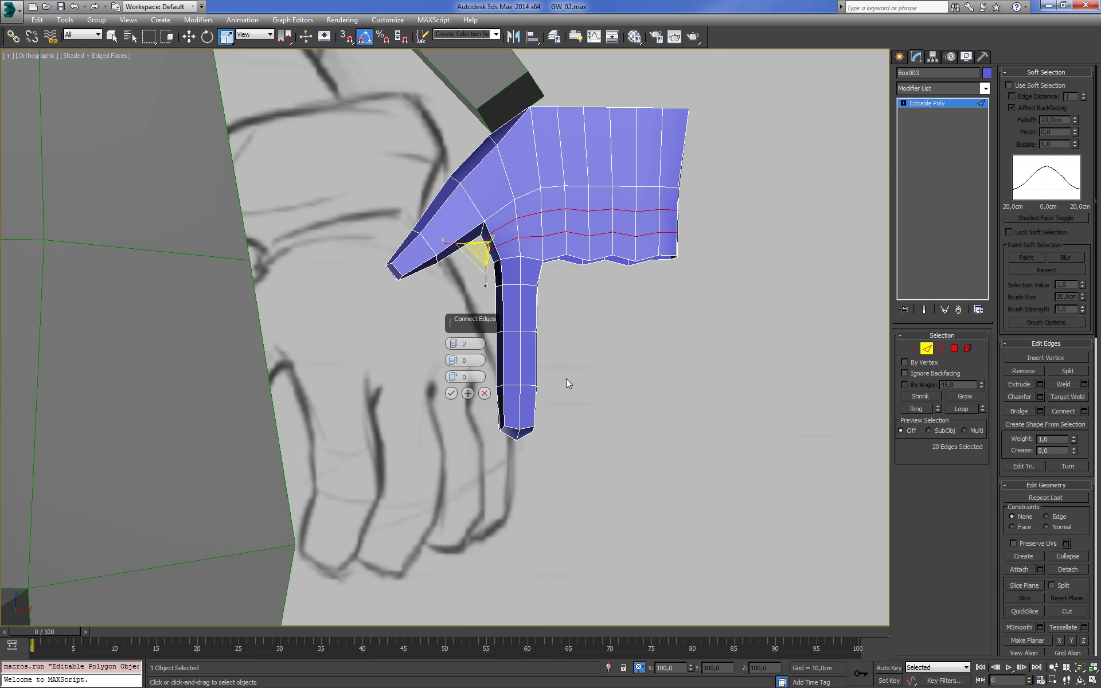
pyautogui.click(452, 393)
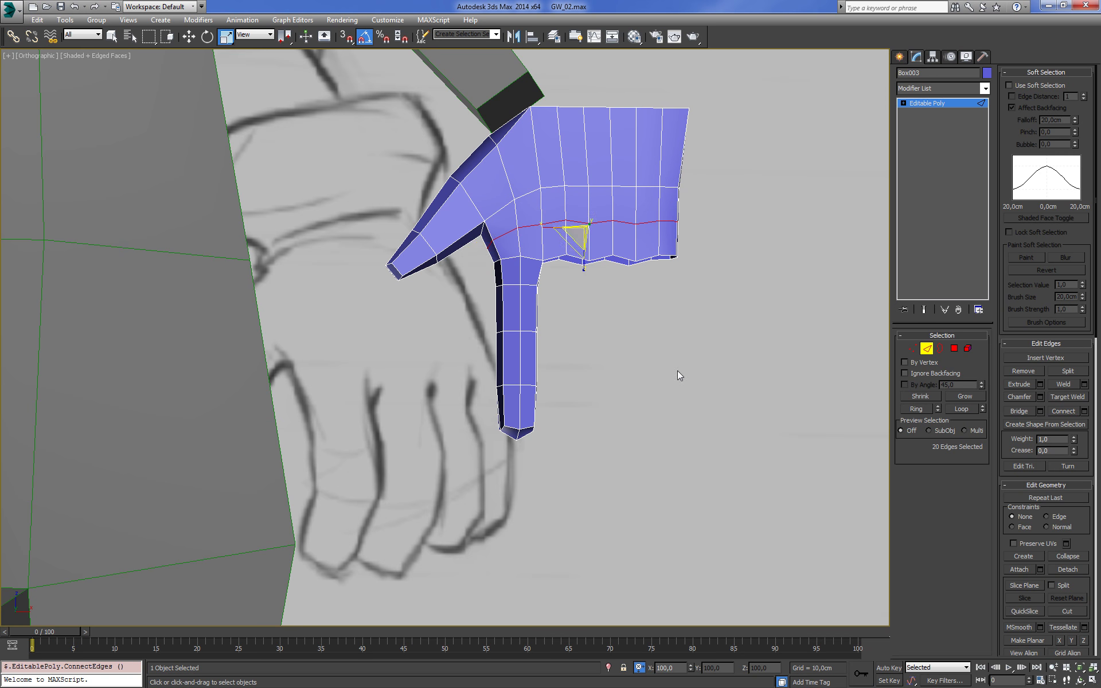
pyautogui.moveTo(678, 373)
pyautogui.keyDown('alt'); pyautogui.mouseDown(button='middle')
pyautogui.moveTo(607, 376)
pyautogui.moveTo(688, 410)
pyautogui.mouseUp(button='middle'); pyautogui.keyUp('alt')
pyautogui.scroll(3, 706, 459)
pyautogui.scroll(3, 721, 494)
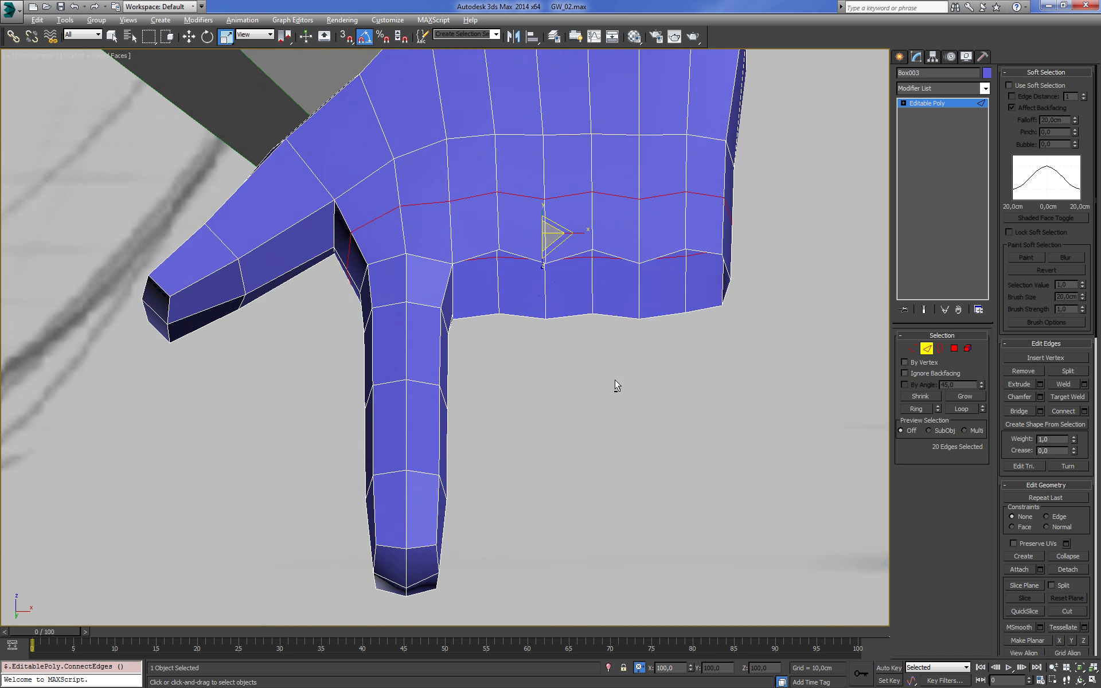
pyautogui.moveTo(617, 386)
pyautogui.keyDown('alt'); pyautogui.mouseDown(button='middle')
pyautogui.moveTo(673, 494)
pyautogui.moveTo(837, 410)
pyautogui.moveTo(867, 457)
pyautogui.mouseUp(button='middle'); pyautogui.keyUp('alt')
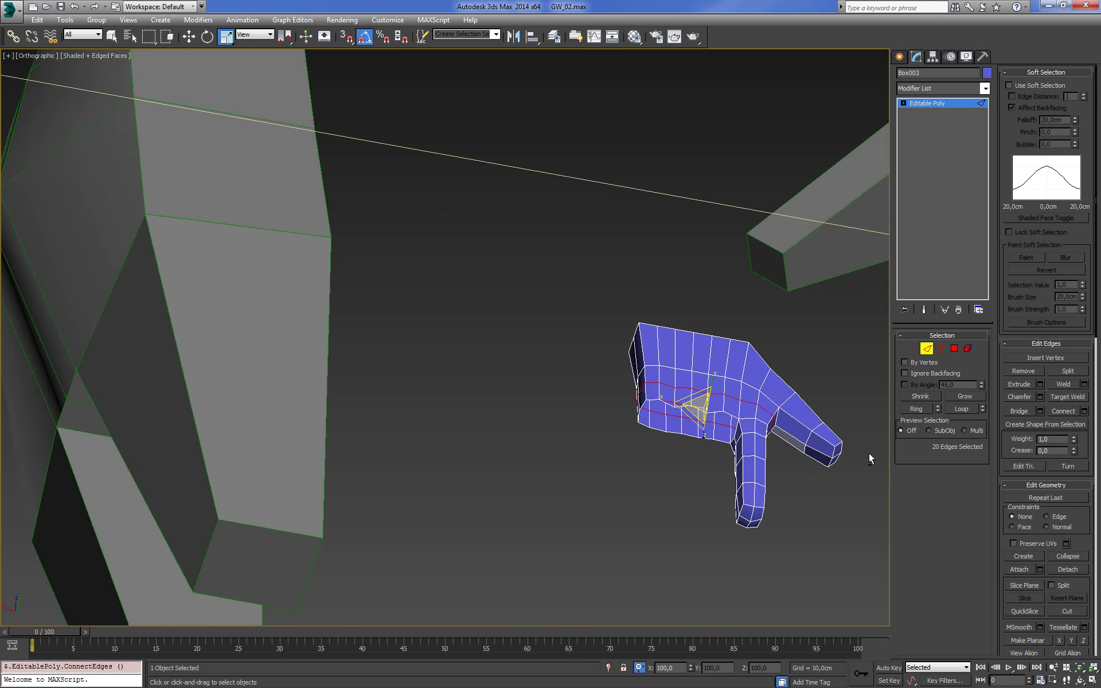
pyautogui.scroll(3, 663, 432)
pyautogui.scroll(-2, 688, 430)
pyautogui.scroll(2, 722, 425)
# Select a polygon on the palm's top and enable soft selection with a 2.97cm falloff
pyautogui.keyDown('alt'); pyautogui.moveTo(722, 425); pyautogui.dragTo(757, 379, button='middle'); pyautogui.keyUp('alt')
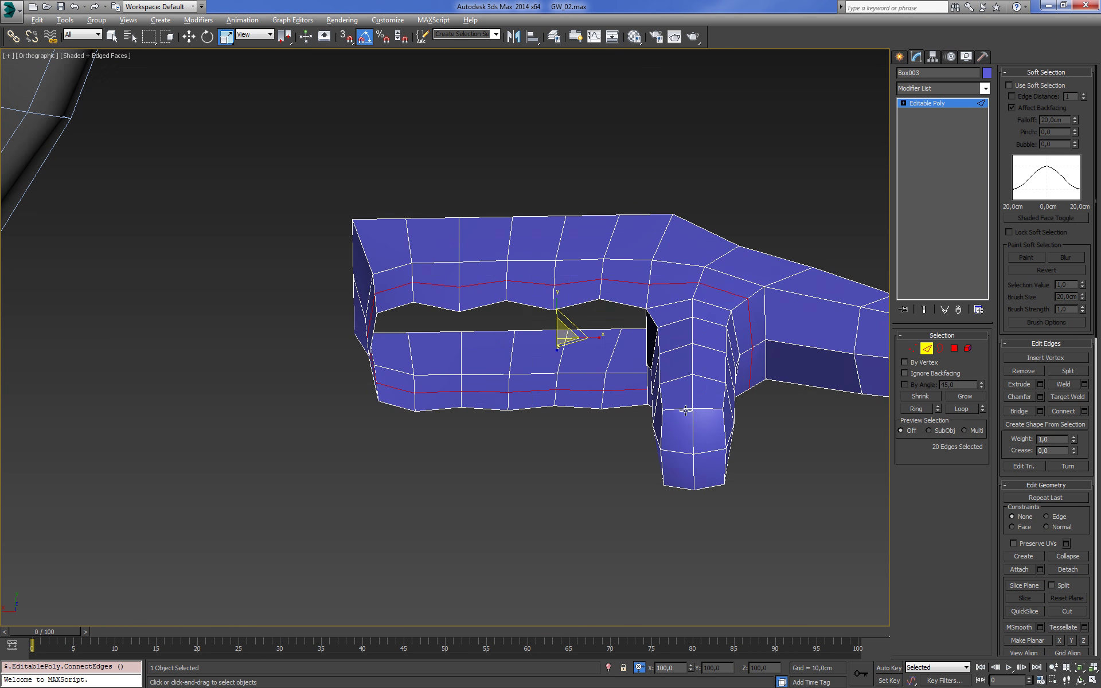
pyautogui.click(967, 349)
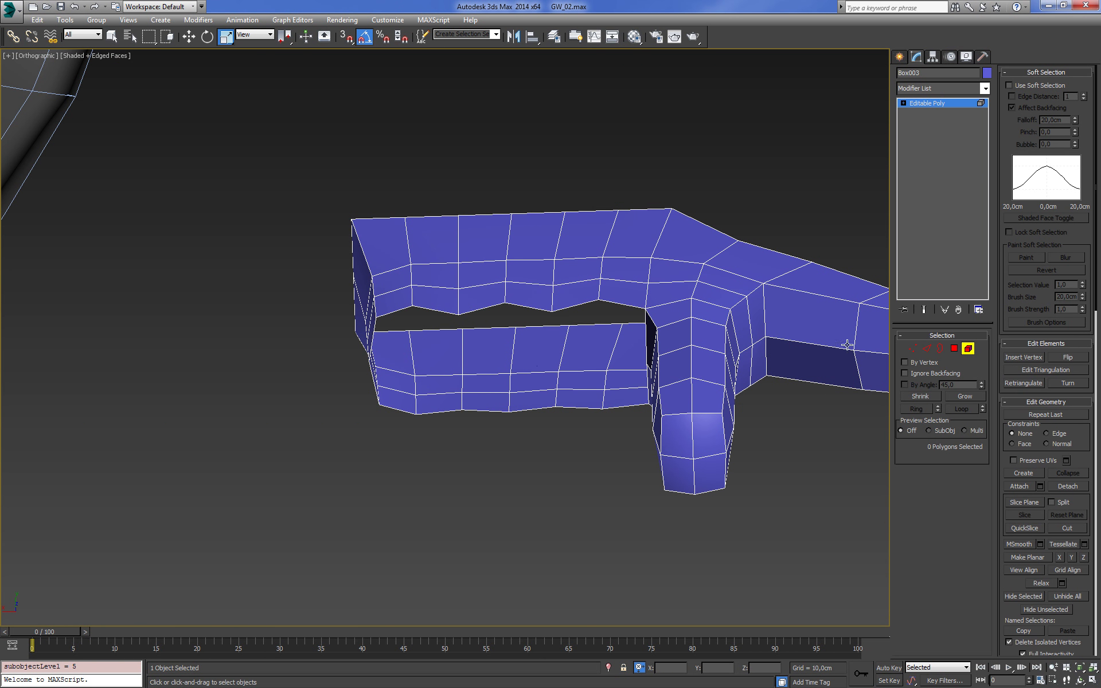
pyautogui.keyDown('alt'); pyautogui.moveTo(631, 310); pyautogui.dragTo(601, 296, button='middle'); pyautogui.keyUp('alt')
pyautogui.press('1')
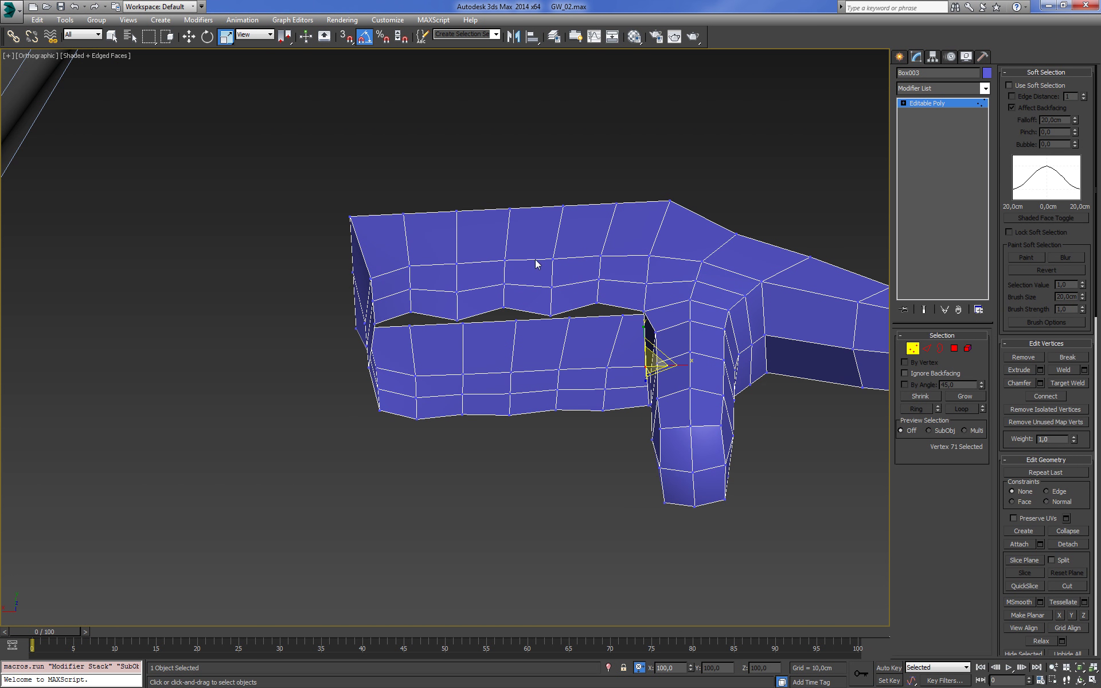
pyautogui.press('4')
pyautogui.click(534, 295)
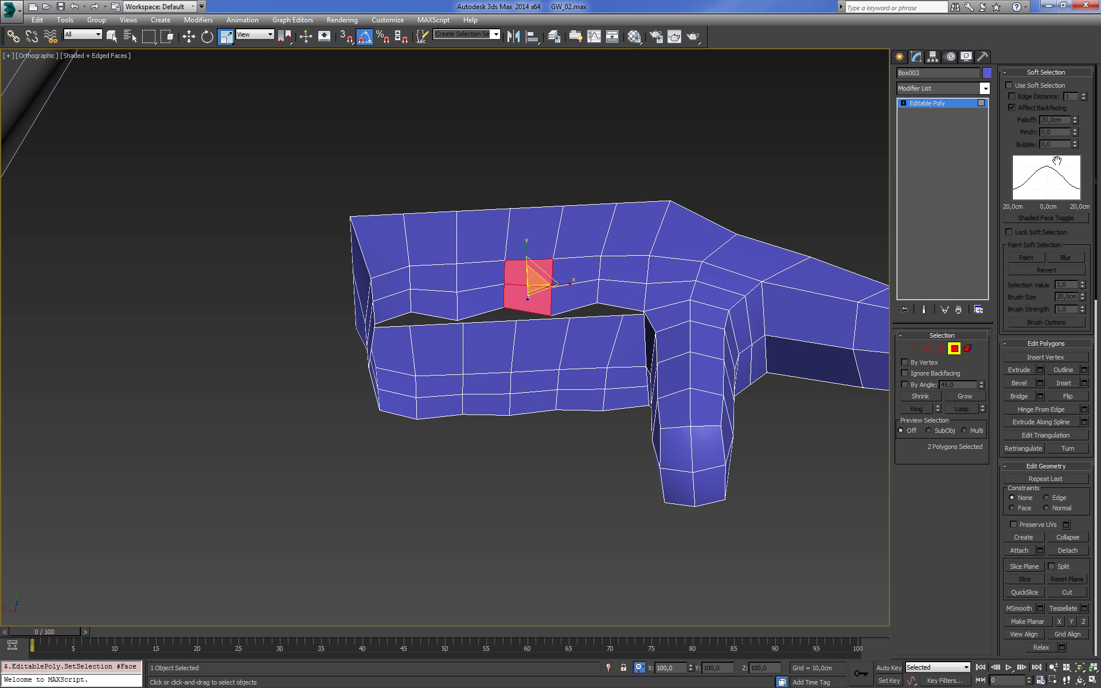
pyautogui.click(1021, 86)
pyautogui.moveTo(1074, 125); pyautogui.dragTo(1074, 172)
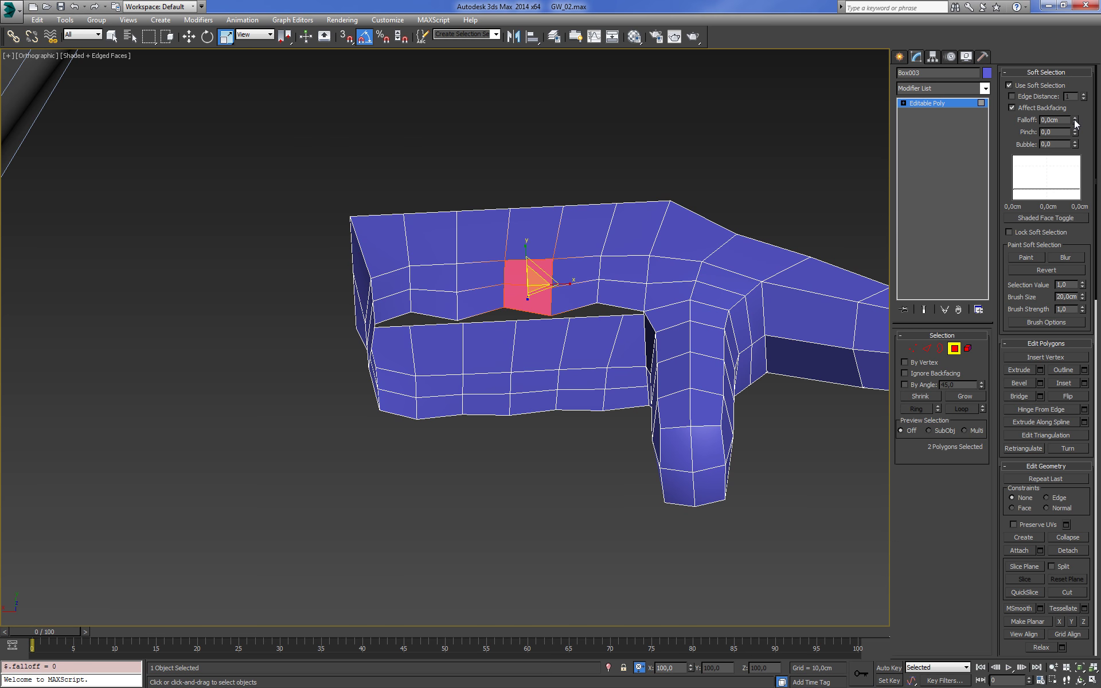
# Push the chosen faces downward, then select two more faces above the finger
pyautogui.press('F3')
pyautogui.press('w')
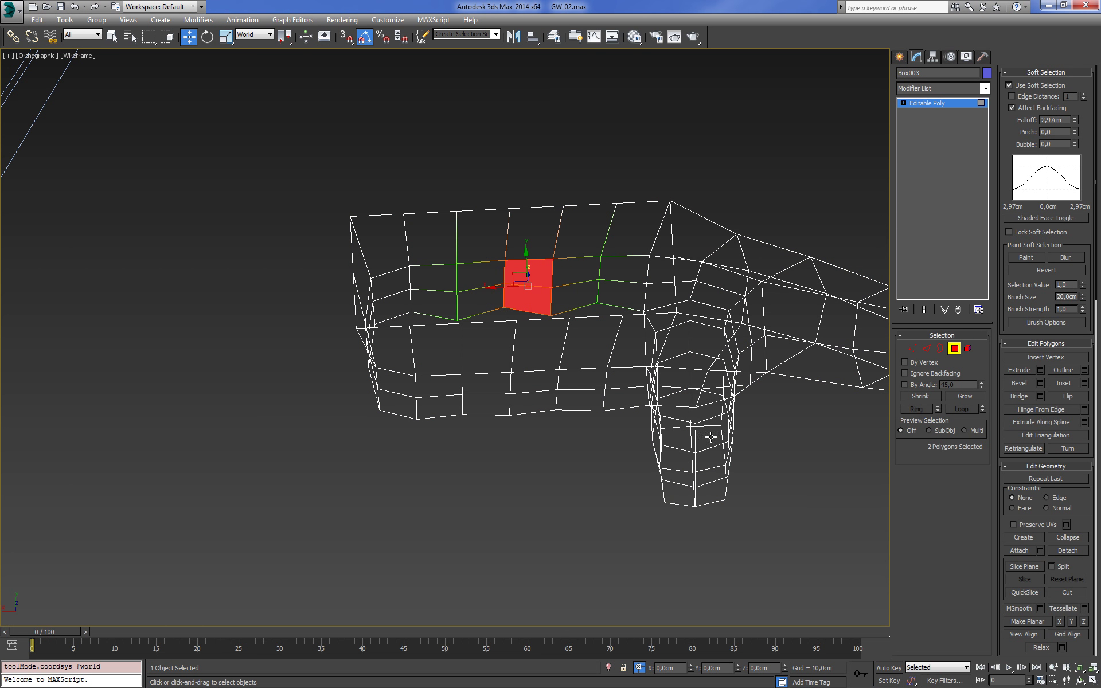
pyautogui.keyDown('alt'); pyautogui.moveTo(713, 437); pyautogui.dragTo(642, 371, button='middle'); pyautogui.keyUp('alt')
pyautogui.moveTo(528, 259); pyautogui.dragTo(531, 280)
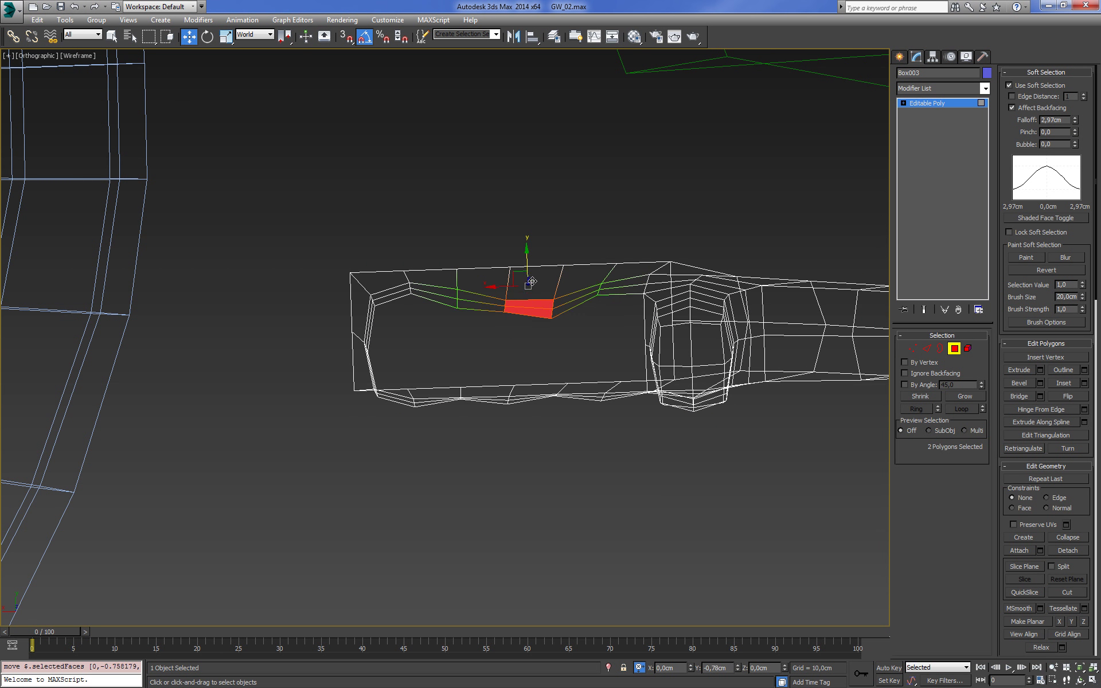
pyautogui.moveTo(574, 401)
pyautogui.keyDown('alt'); pyautogui.mouseDown(button='middle')
pyautogui.moveTo(647, 425)
pyautogui.moveTo(538, 413)
pyautogui.moveTo(604, 263)
pyautogui.mouseUp(button='middle'); pyautogui.keyUp('alt')
pyautogui.press('F3')
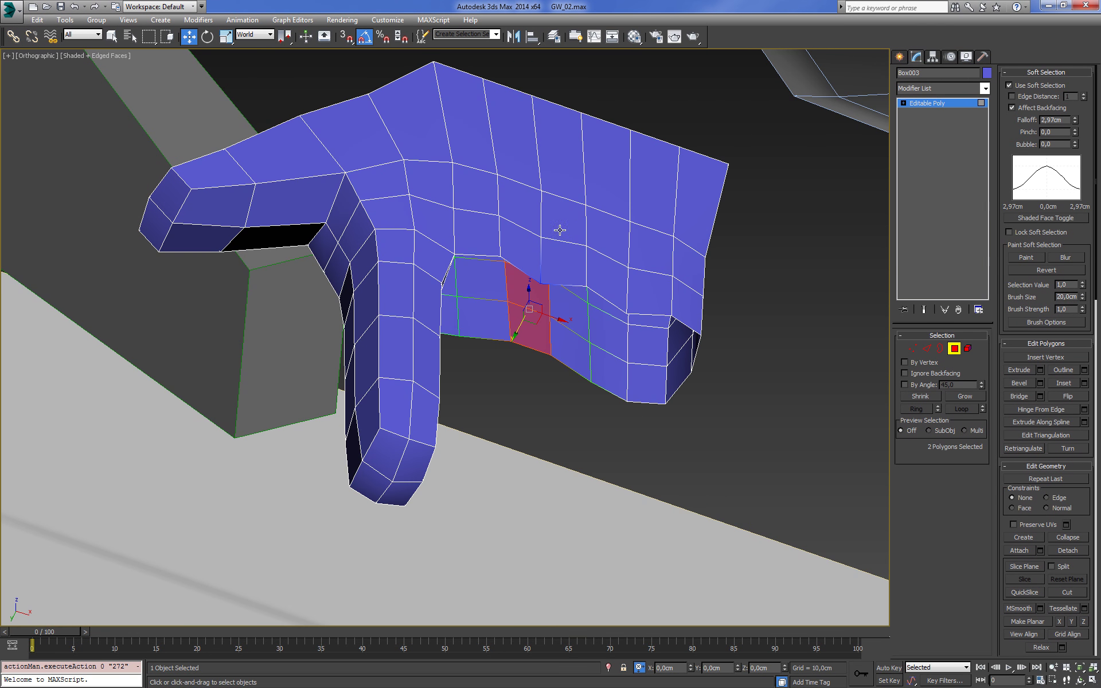
pyautogui.click(559, 230)
pyautogui.keyDown('ctrl'); pyautogui.click(535, 207); pyautogui.keyUp('ctrl')
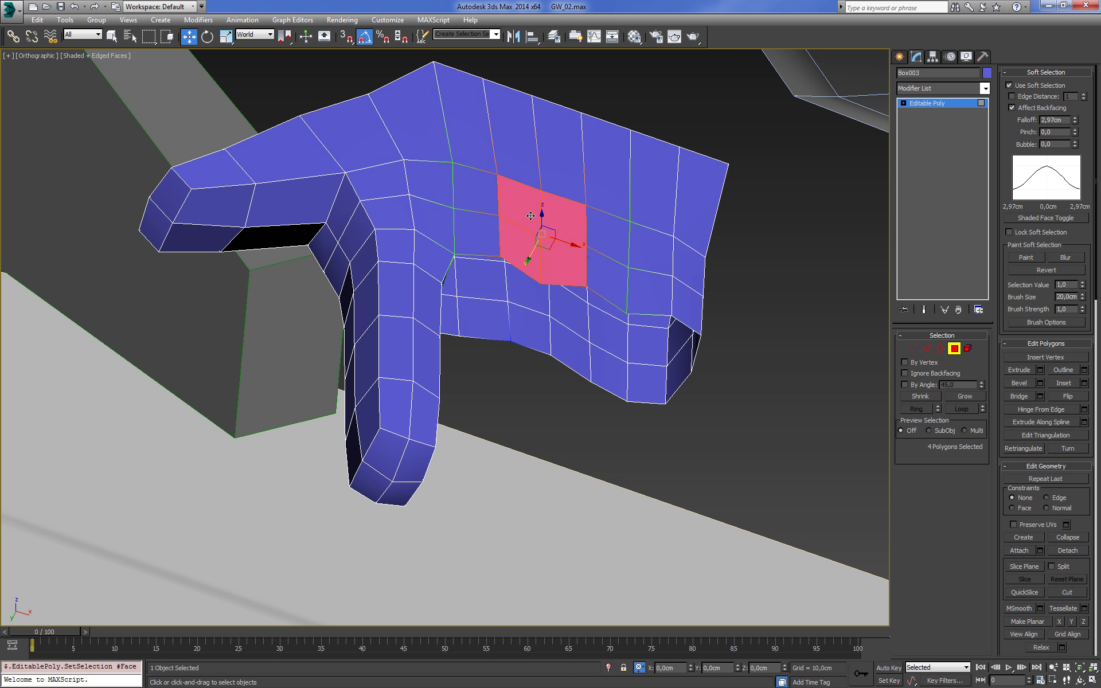
pyautogui.moveTo(537, 213)
pyautogui.keyDown('alt'); pyautogui.mouseDown(button='middle')
pyautogui.moveTo(576, 238)
pyautogui.moveTo(539, 229)
pyautogui.moveTo(539, 246)
pyautogui.moveTo(622, 253)
pyautogui.mouseUp(button='middle'); pyautogui.keyUp('alt')
# Turn off soft selection and shift the chosen vertices sideways along X
pyautogui.press('1')
pyautogui.click(1035, 87)
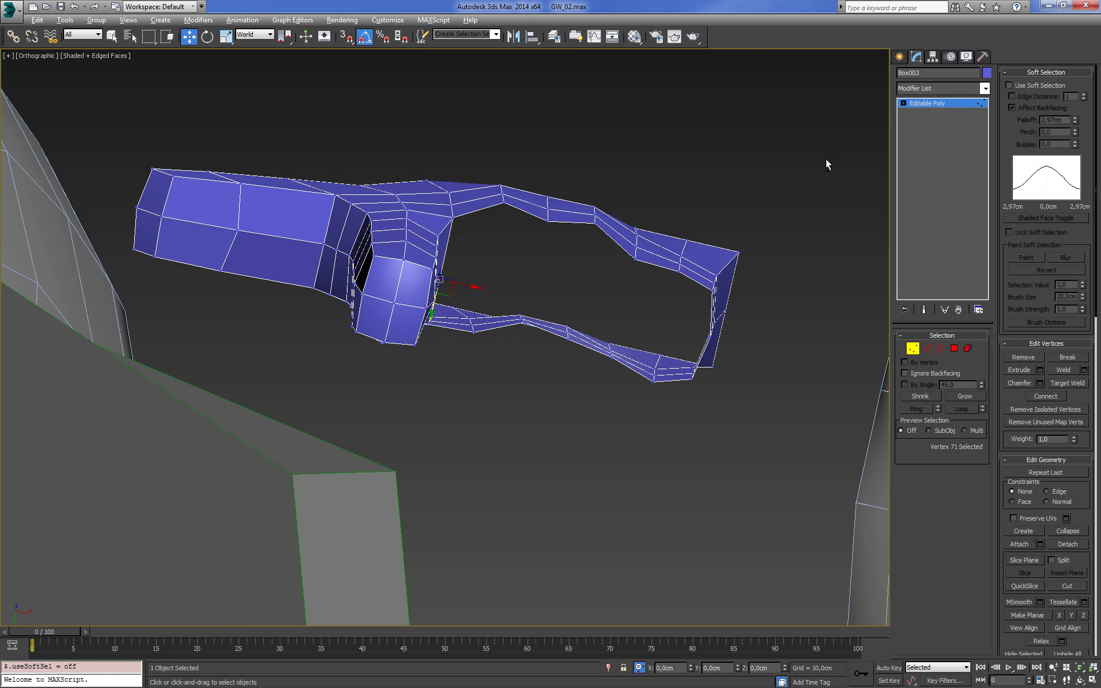
pyautogui.keyDown('alt'); pyautogui.moveTo(825, 160); pyautogui.dragTo(763, 92, button='middle'); pyautogui.keyUp('alt')
pyautogui.moveTo(770, 189)
pyautogui.keyDown('alt'); pyautogui.mouseDown(button='middle')
pyautogui.moveTo(762, 305)
pyautogui.moveTo(786, 405)
pyautogui.mouseUp(button='middle'); pyautogui.keyUp('alt')
pyautogui.moveTo(772, 243); pyautogui.dragTo(752, 244)
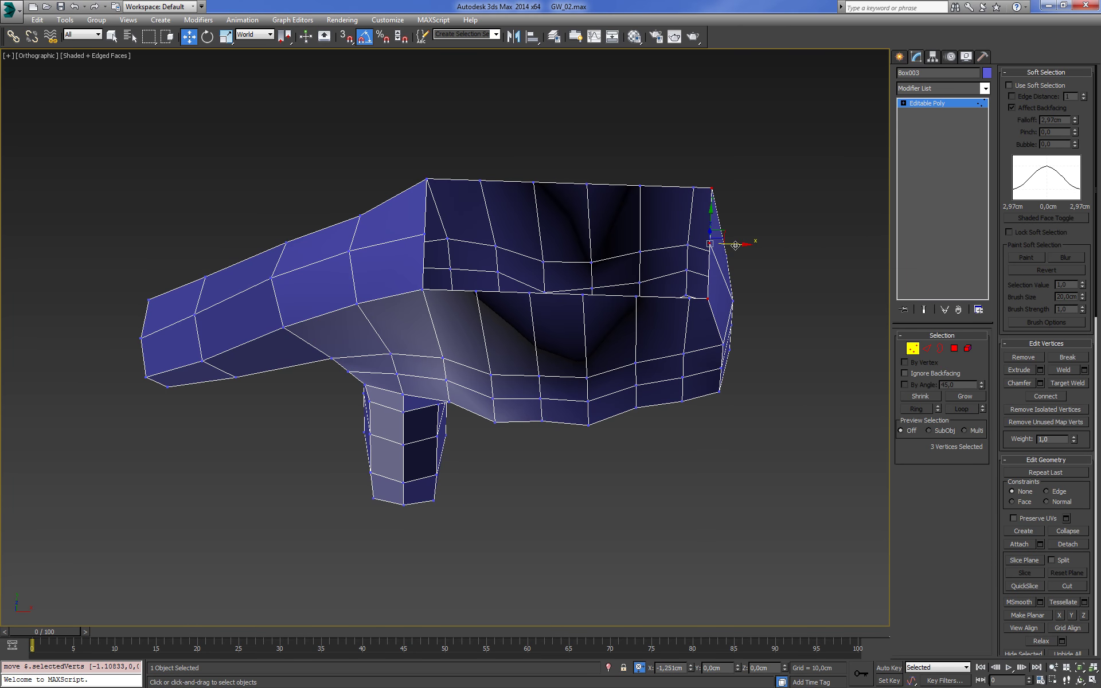
# Box-select the vertices around the wrist opening and scale them
pyautogui.moveTo(751, 243)
pyautogui.keyDown('alt'); pyautogui.mouseDown(button='middle')
pyautogui.moveTo(759, 202)
pyautogui.moveTo(394, 169)
pyautogui.mouseUp(button='middle'); pyautogui.keyUp('alt')
pyautogui.press('F3')
pyautogui.moveTo(393, 167); pyautogui.dragTo(774, 199)
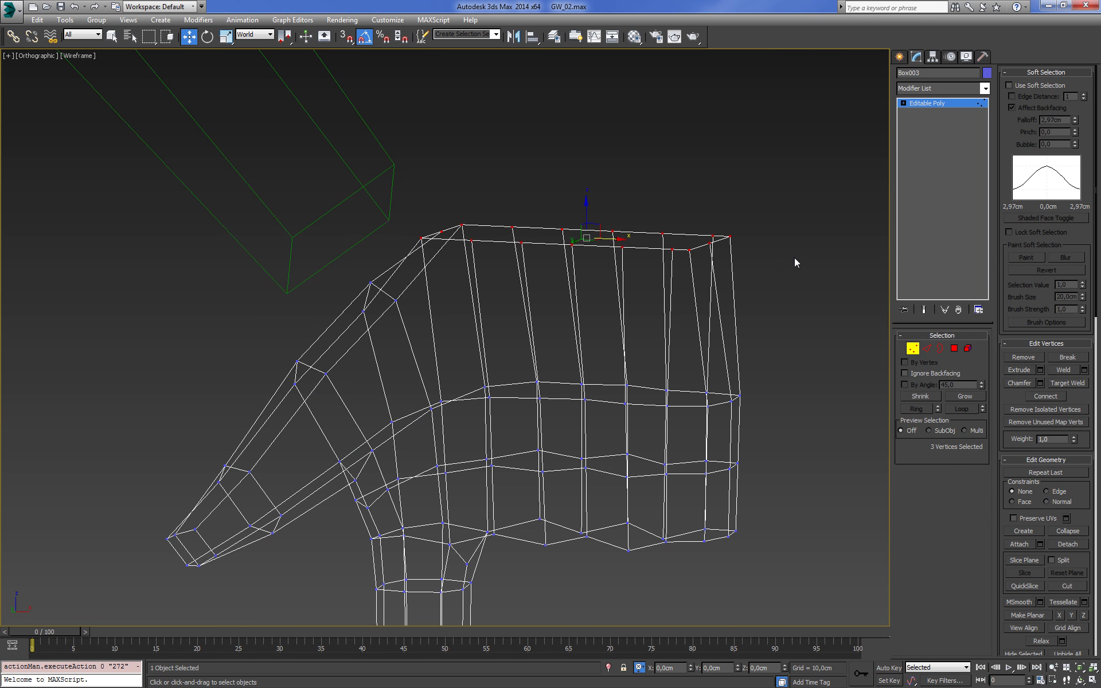
pyautogui.moveTo(795, 262)
pyautogui.keyDown('alt'); pyautogui.mouseDown(button='middle')
pyautogui.moveTo(818, 319)
pyautogui.moveTo(713, 304)
pyautogui.mouseUp(button='middle'); pyautogui.keyUp('alt')
pyautogui.press('r')
pyautogui.press('F3')
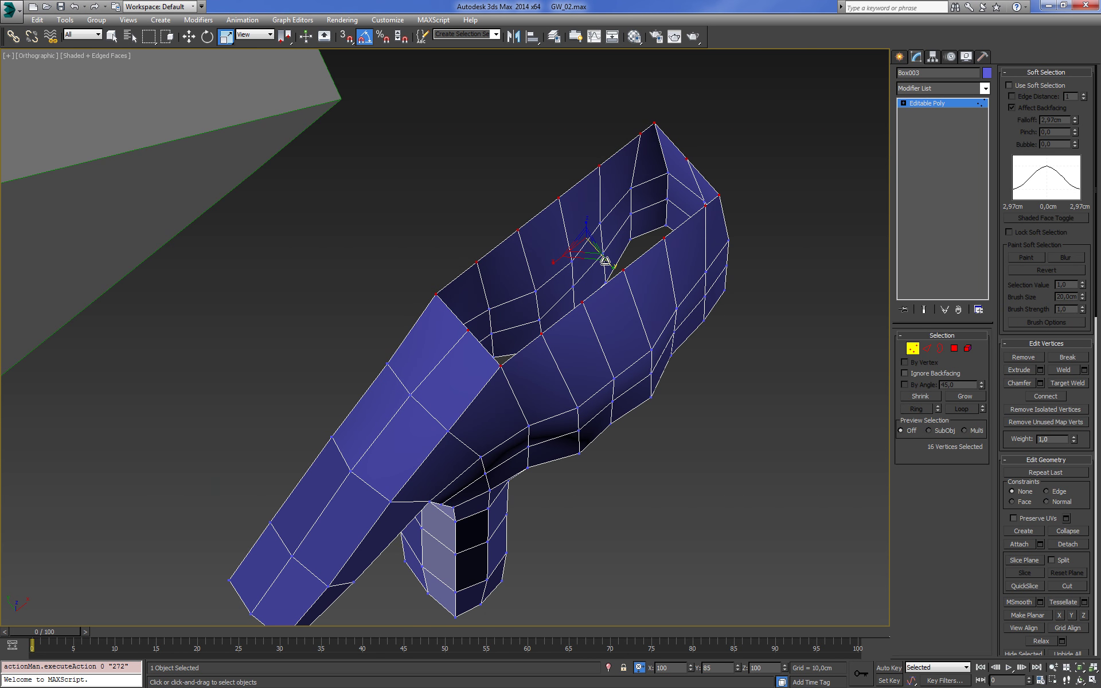
pyautogui.moveTo(701, 217)
pyautogui.keyDown('alt'); pyautogui.mouseDown(button='middle')
pyautogui.moveTo(629, 277)
pyautogui.moveTo(701, 250)
pyautogui.mouseUp(button='middle'); pyautogui.keyUp('alt')
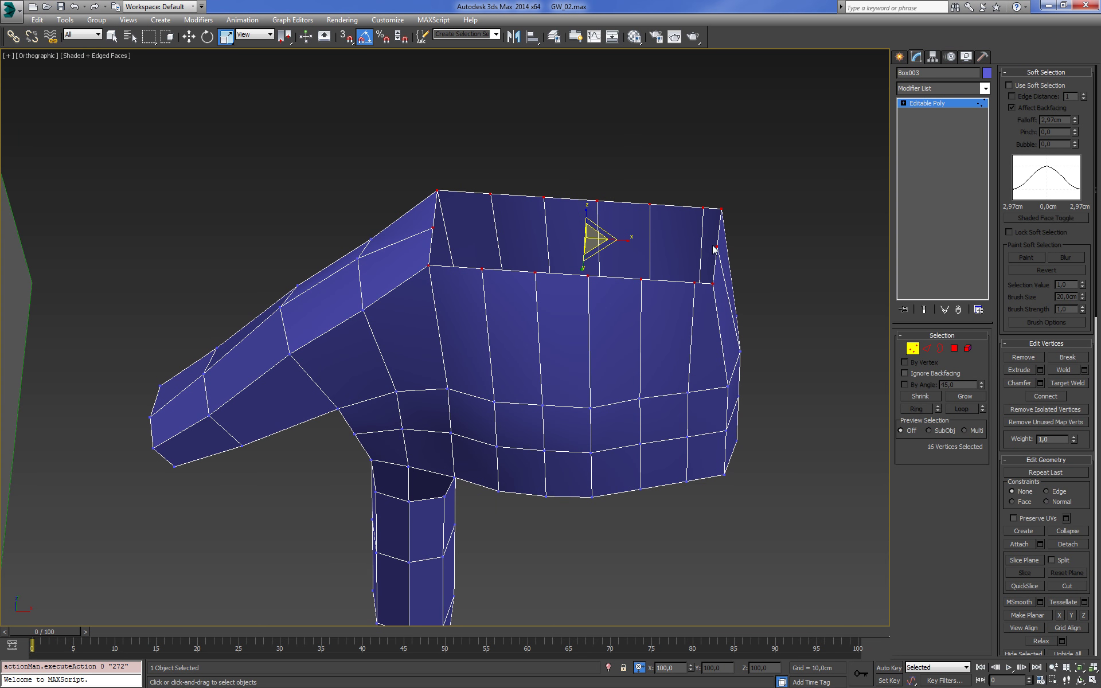
pyautogui.click(715, 247)
pyautogui.press('w')
# Zoom out in front view to see the hand beside the character, then deselect
pyautogui.press('f')
pyautogui.press('z')
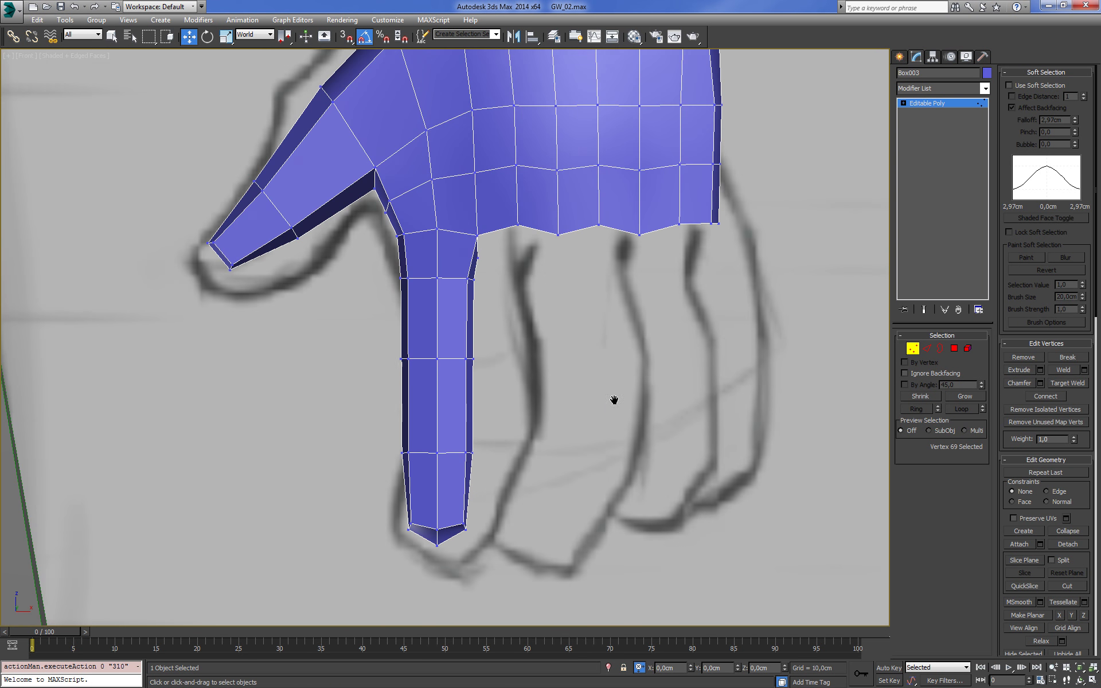
pyautogui.moveTo(613, 400); pyautogui.dragTo(719, 372, button='middle')
pyautogui.press('F3')
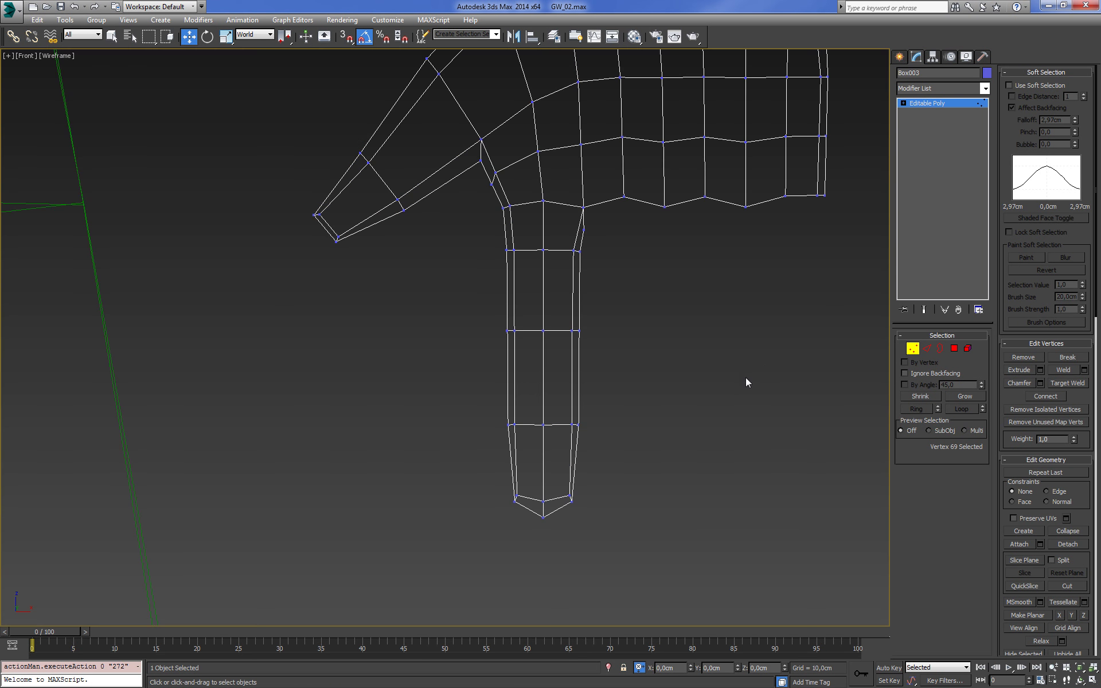
pyautogui.press('F3')
pyautogui.press('F3')
pyautogui.press('F3')
pyautogui.moveTo(736, 434)
pyautogui.keyDown('alt'); pyautogui.mouseDown(button='middle')
pyautogui.moveTo(693, 442)
pyautogui.moveTo(757, 442)
pyautogui.mouseUp(button='middle'); pyautogui.keyUp('alt')
pyautogui.scroll(-3, 737, 373)
pyautogui.moveTo(738, 374); pyautogui.dragTo(704, 448, button='middle')
pyautogui.scroll(-2, 725, 452)
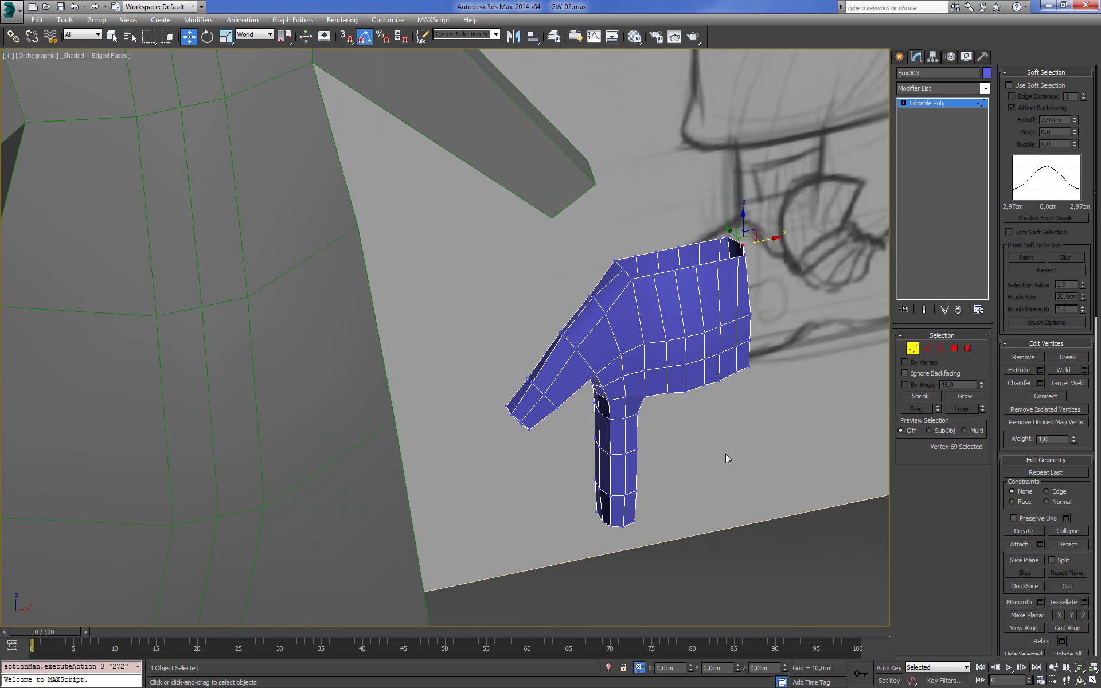
pyautogui.scroll(-3, 745, 419)
pyautogui.click(741, 518)
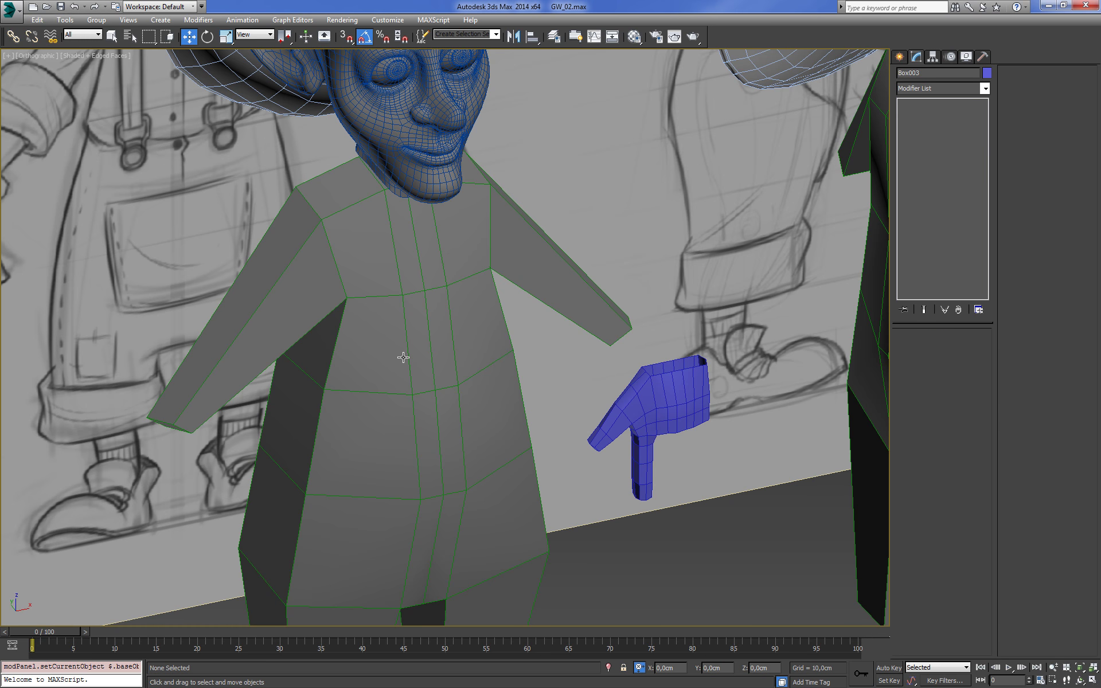
# Copy the head's TurboSmooth onto the hand's Editable Poly, then return to the base mesh
pyautogui.click(443, 214)
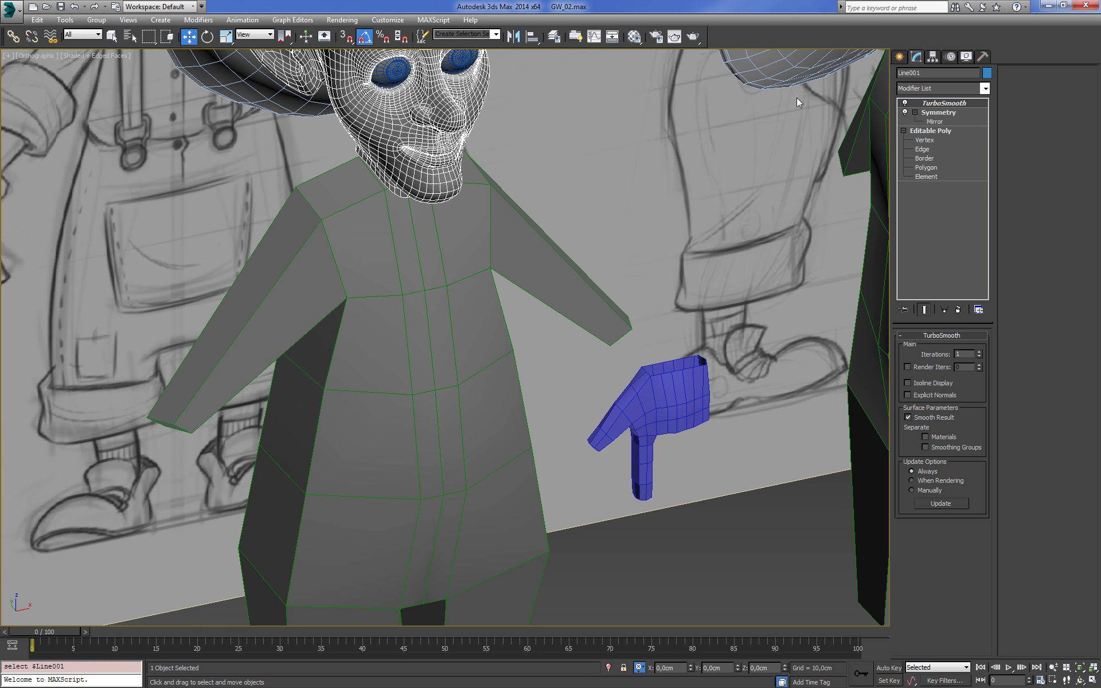
pyautogui.rightClick(956, 106)
pyautogui.click(977, 151)
pyautogui.click(626, 558)
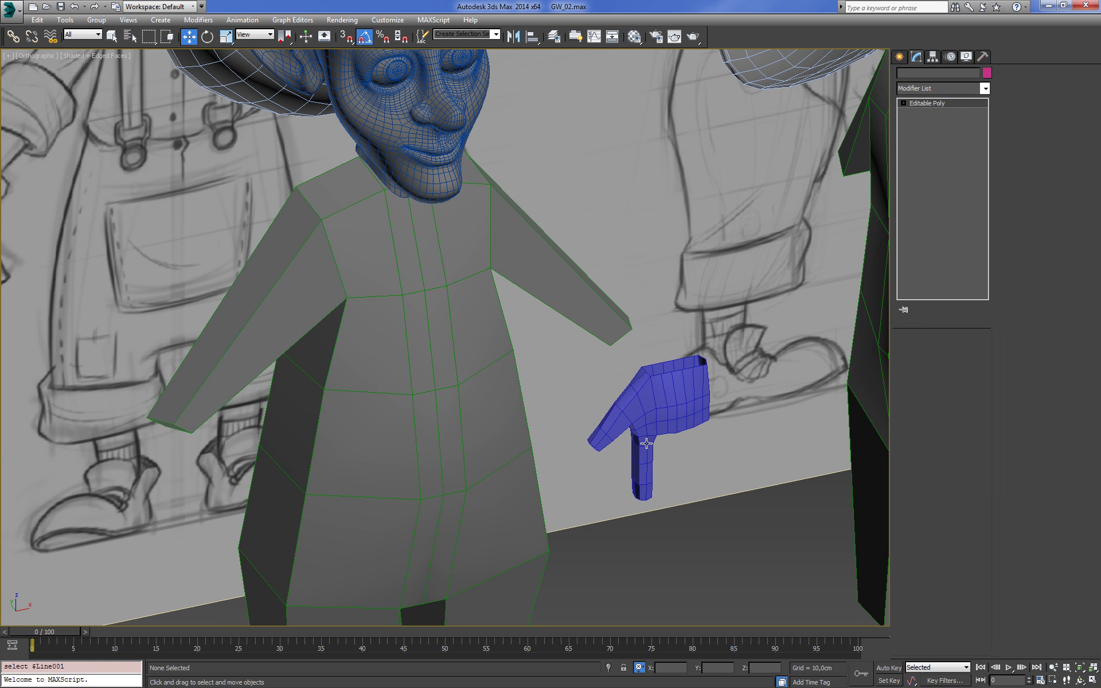
pyautogui.click(654, 412)
pyautogui.rightClick(946, 104)
pyautogui.click(973, 109)
pyautogui.press('z')
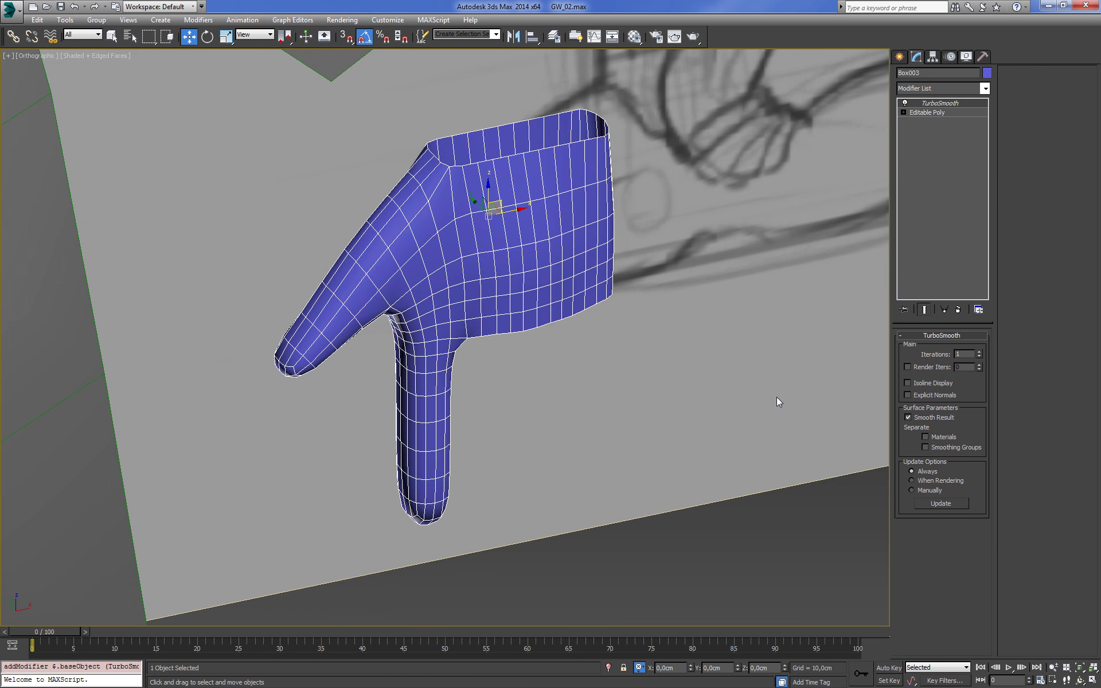
pyautogui.press('f')
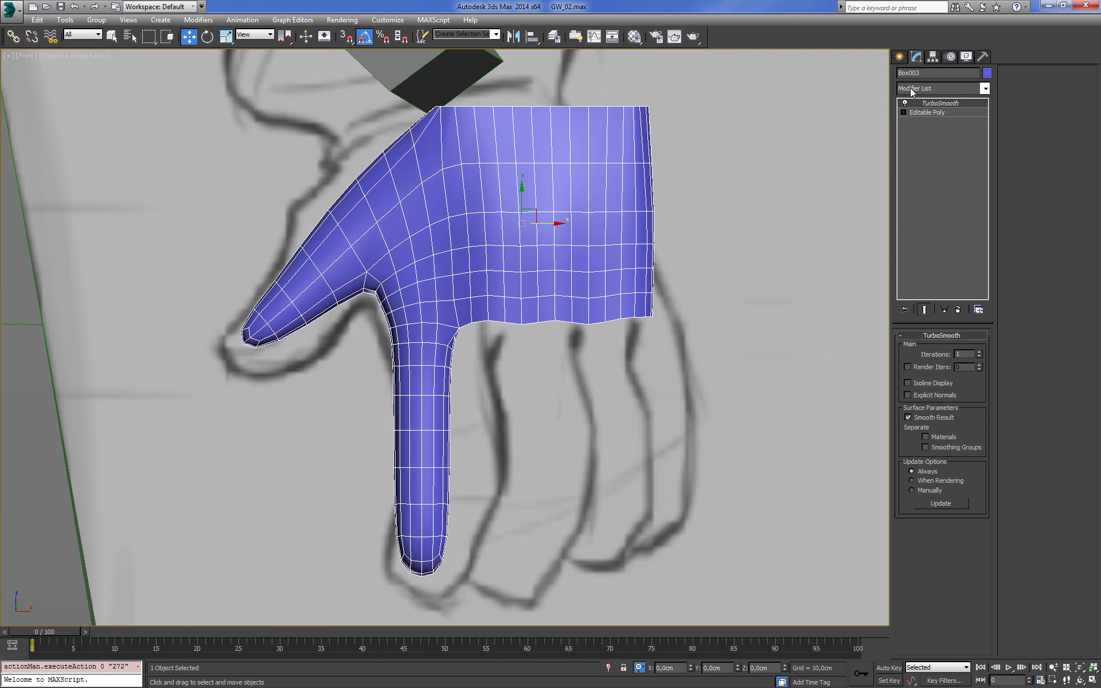
pyautogui.click(927, 113)
# Frame the hanging finger and box-select its lower-half vertices in wireframe
pyautogui.click(930, 348)
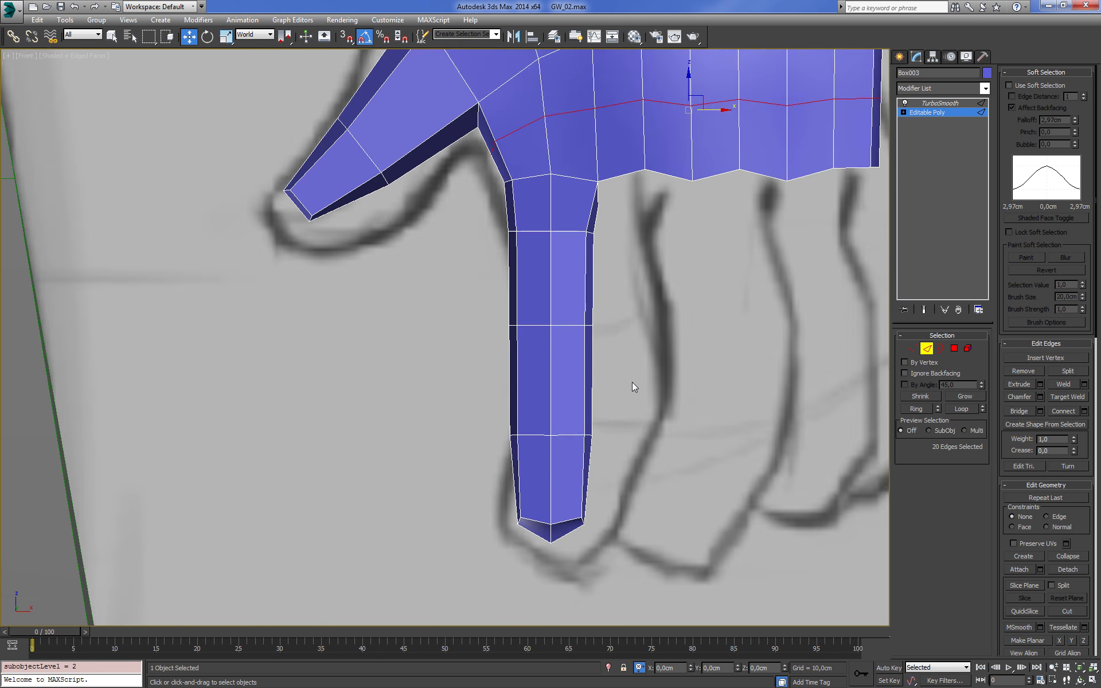
pyautogui.keyDown('alt'); pyautogui.moveTo(633, 381); pyautogui.dragTo(578, 376, button='middle'); pyautogui.keyUp('alt')
pyautogui.scroll(3, 609, 379)
pyautogui.scroll(-3, 678, 383)
pyautogui.keyDown('alt'); pyautogui.moveTo(679, 378); pyautogui.dragTo(586, 339, button='middle'); pyautogui.keyUp('alt')
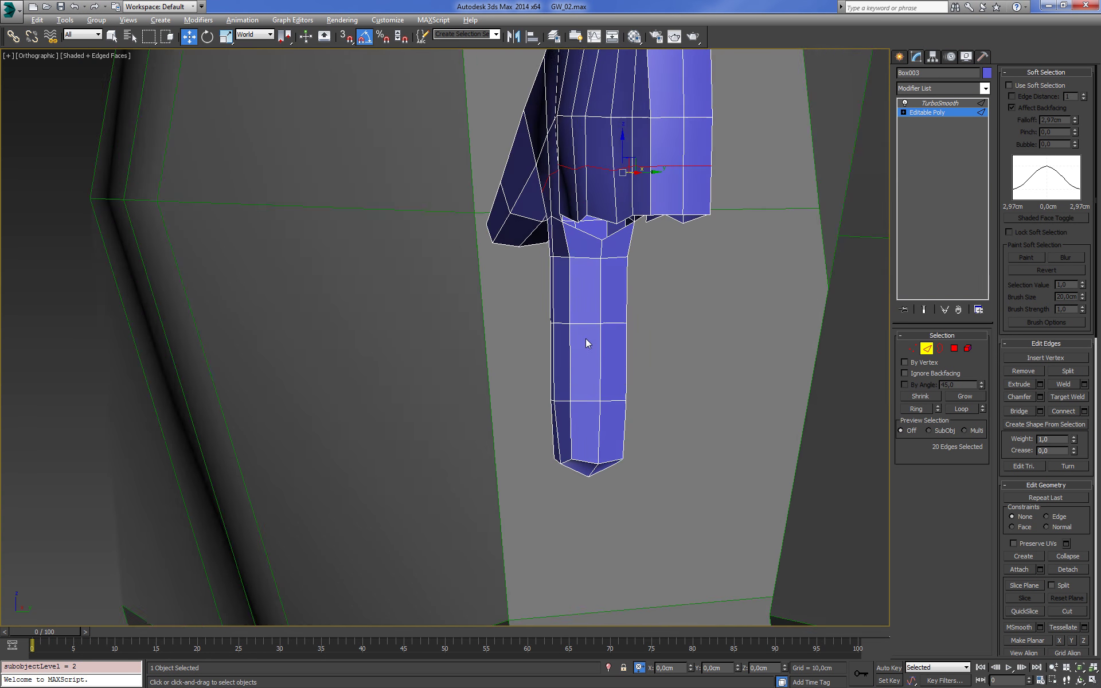
pyautogui.scroll(2, 585, 339)
pyautogui.press('1')
pyautogui.press('F3')
pyautogui.moveTo(437, 290); pyautogui.dragTo(716, 522)
# Rotate the lower finger section to bend it, then shift it along Y
pyautogui.press('e')
pyautogui.press('F3')
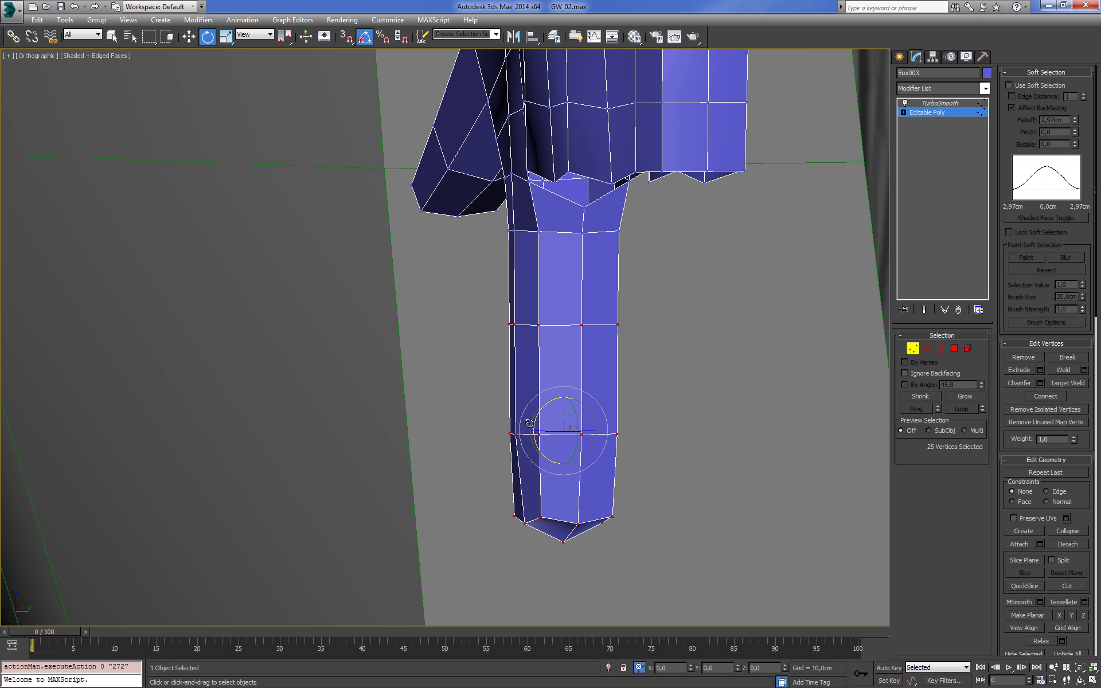
pyautogui.moveTo(548, 404); pyautogui.dragTo(539, 447)
pyautogui.press('w')
pyautogui.keyDown('alt'); pyautogui.moveTo(539, 447); pyautogui.dragTo(602, 424, button='middle'); pyautogui.keyUp('alt')
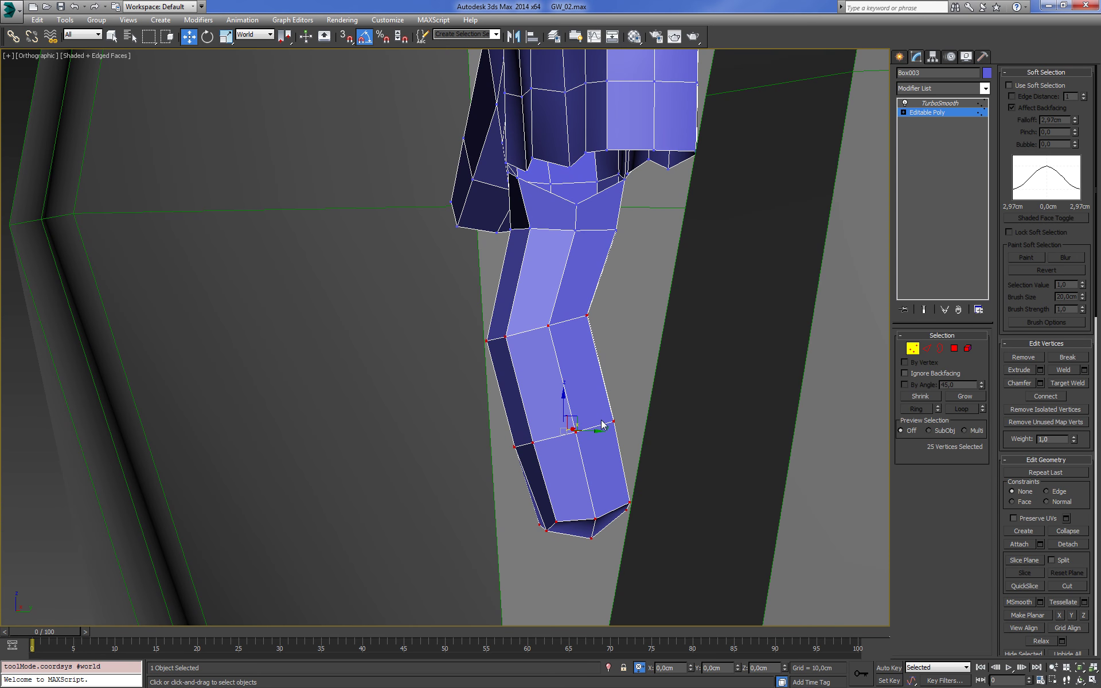
pyautogui.moveTo(589, 429); pyautogui.dragTo(602, 427)
pyautogui.moveTo(659, 417)
pyautogui.keyDown('alt'); pyautogui.mouseDown(button='middle')
pyautogui.moveTo(660, 380)
pyautogui.moveTo(672, 384)
pyautogui.mouseUp(button='middle'); pyautogui.keyUp('alt')
# Rotate the fingertip vertices to curl the tip further, then nudge and raise them slightly
pyautogui.moveTo(560, 512); pyautogui.dragTo(561, 504)
pyautogui.press('e')
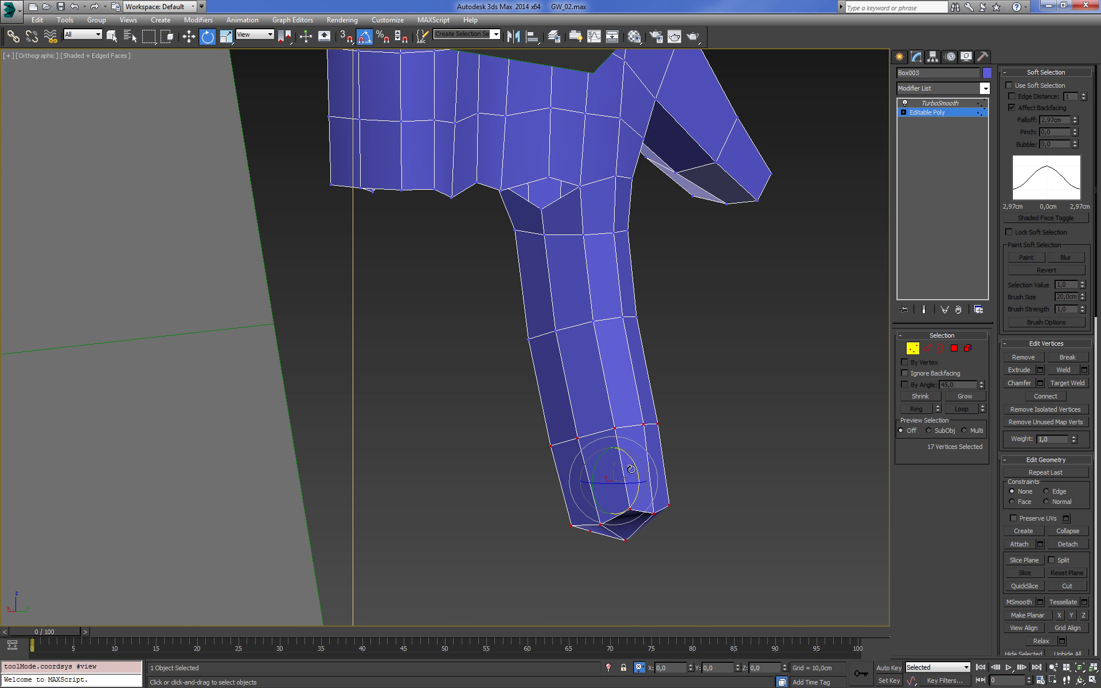
pyautogui.moveTo(632, 463); pyautogui.dragTo(631, 453)
pyautogui.press('w')
pyautogui.moveTo(630, 453)
pyautogui.keyDown('alt'); pyautogui.mouseDown(button='middle')
pyautogui.moveTo(651, 416)
pyautogui.moveTo(696, 413)
pyautogui.moveTo(653, 476)
pyautogui.mouseUp(button='middle'); pyautogui.keyUp('alt')
pyautogui.moveTo(654, 476); pyautogui.dragTo(642, 443)
pyautogui.moveTo(642, 443)
pyautogui.keyDown('alt'); pyautogui.mouseDown(button='middle')
pyautogui.moveTo(651, 379)
pyautogui.moveTo(540, 387)
pyautogui.moveTo(511, 410)
pyautogui.mouseUp(button='middle'); pyautogui.keyUp('alt')
pyautogui.scroll(3, 590, 339)
# Select the knuckle edge rings around the finger and chamfer them into double loops
pyautogui.press('2')
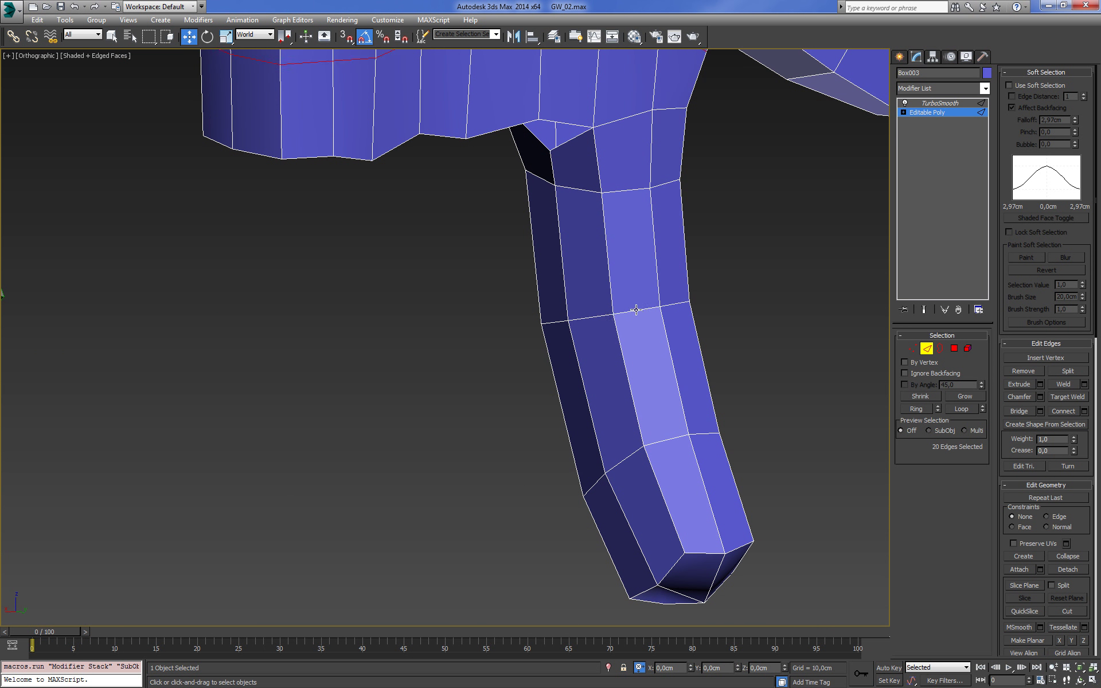
pyautogui.click(637, 313)
pyautogui.hotkey('alt', 'r')
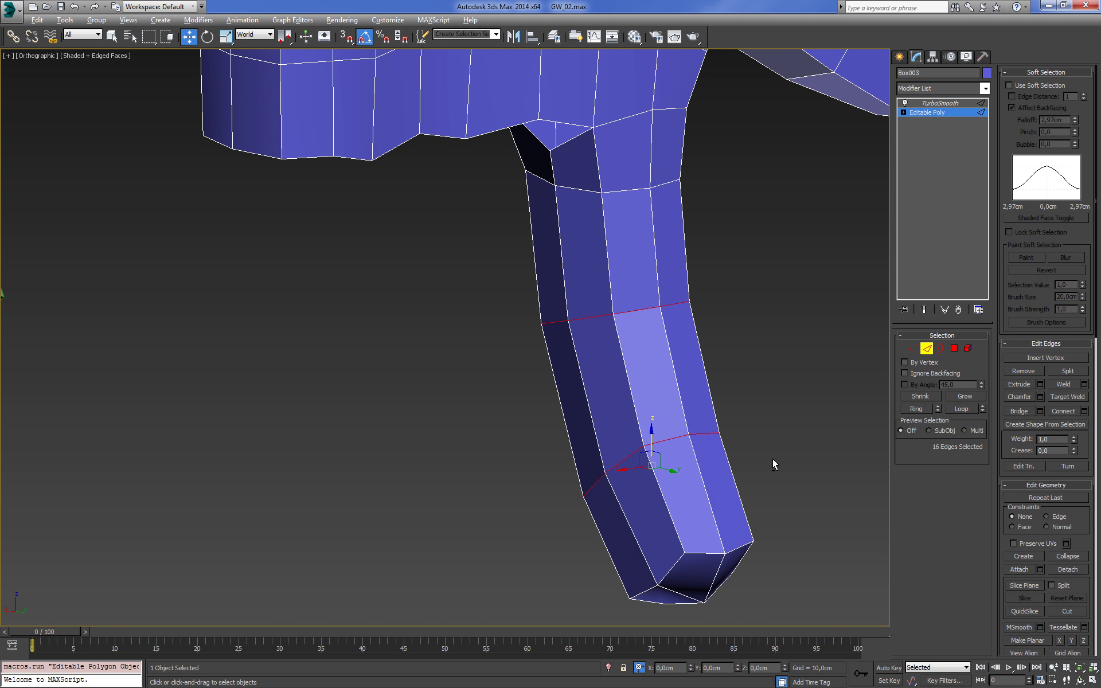
pyautogui.moveTo(772, 459)
pyautogui.keyDown('alt'); pyautogui.mouseDown(button='middle')
pyautogui.moveTo(643, 402)
pyautogui.moveTo(614, 376)
pyautogui.mouseUp(button='middle'); pyautogui.keyUp('alt')
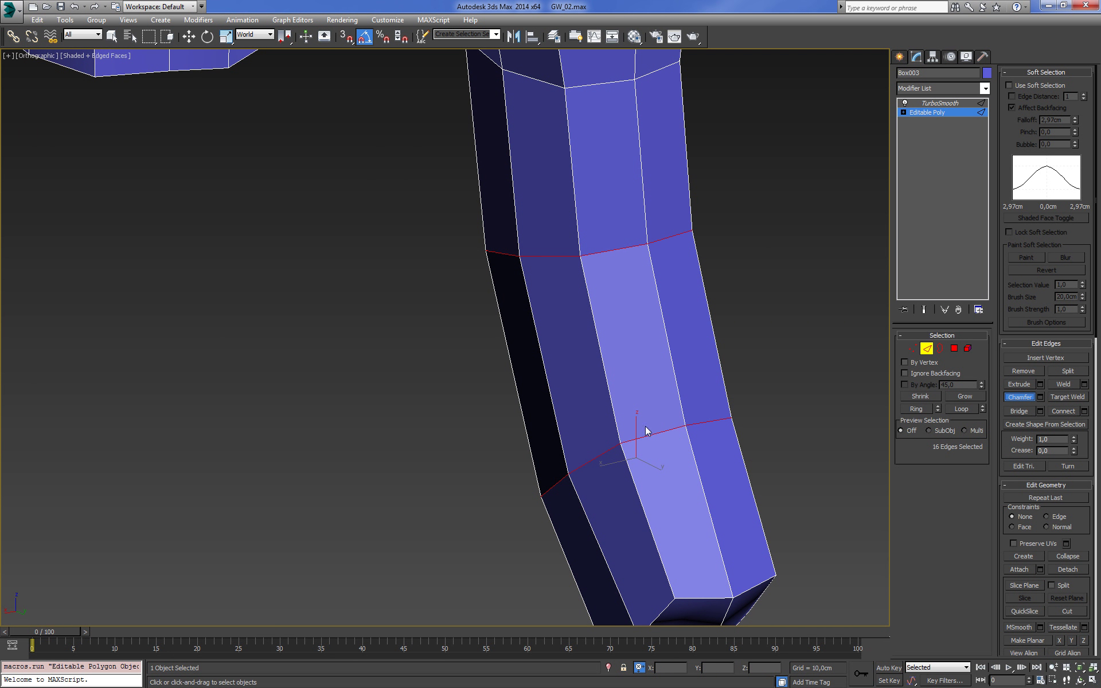
pyautogui.moveTo(653, 435); pyautogui.dragTo(660, 430)
pyautogui.press('w')
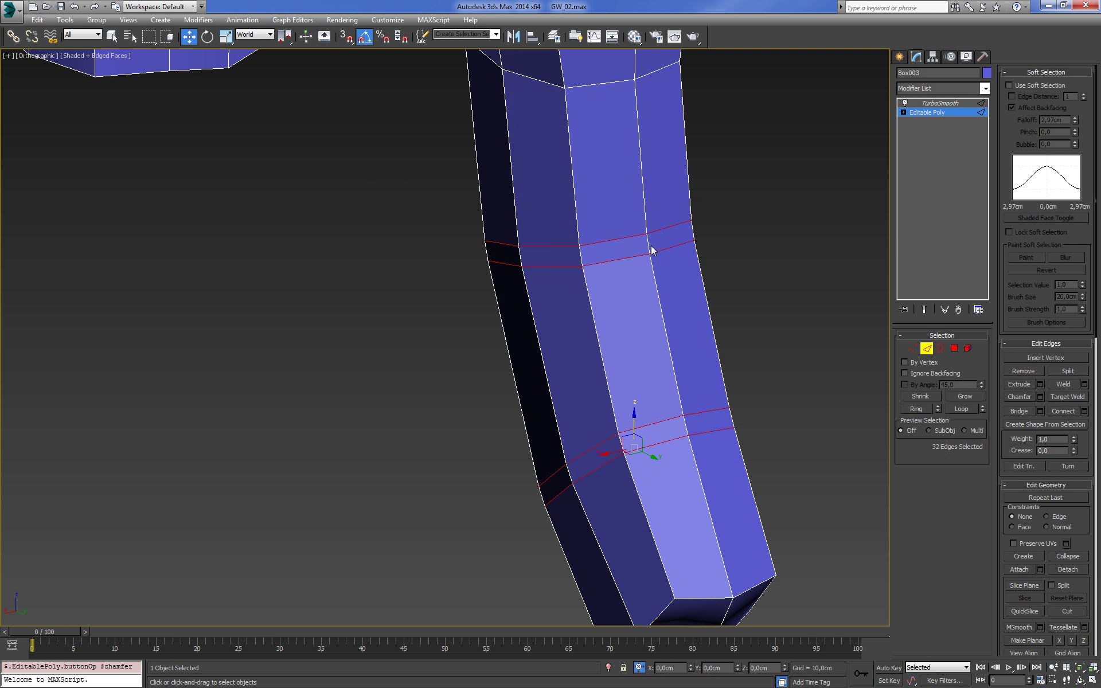
# Connect the edges between each chamfered loop pair, adding one loop in between
pyautogui.click(650, 248)
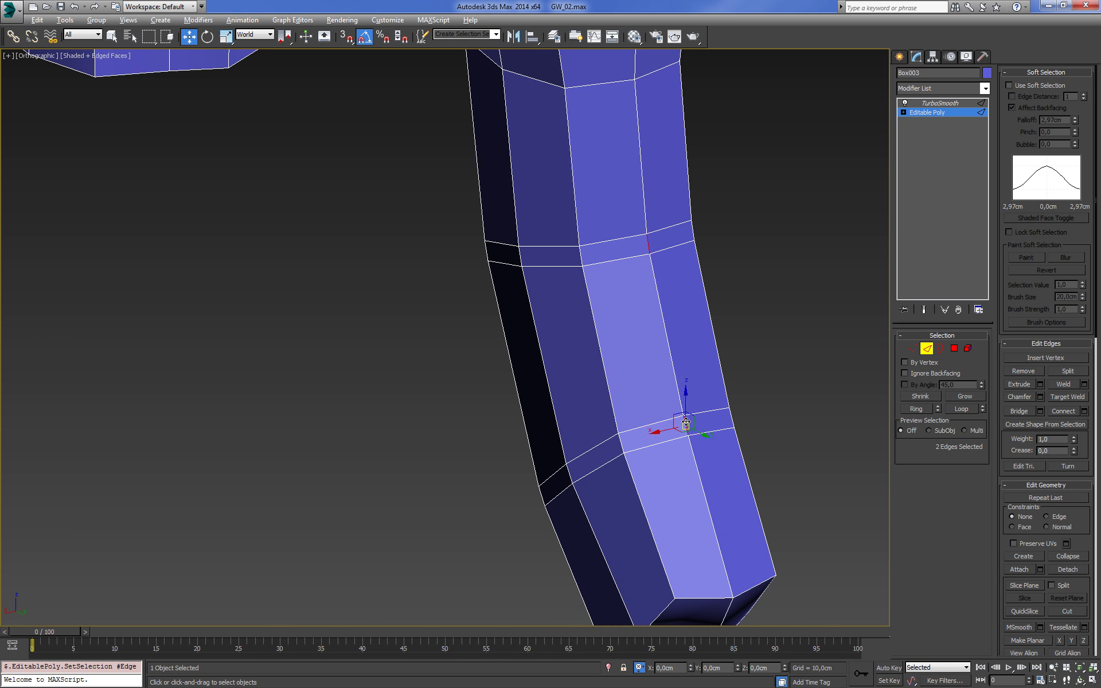
pyautogui.hotkey('alt', 'l')
pyautogui.click(1084, 411)
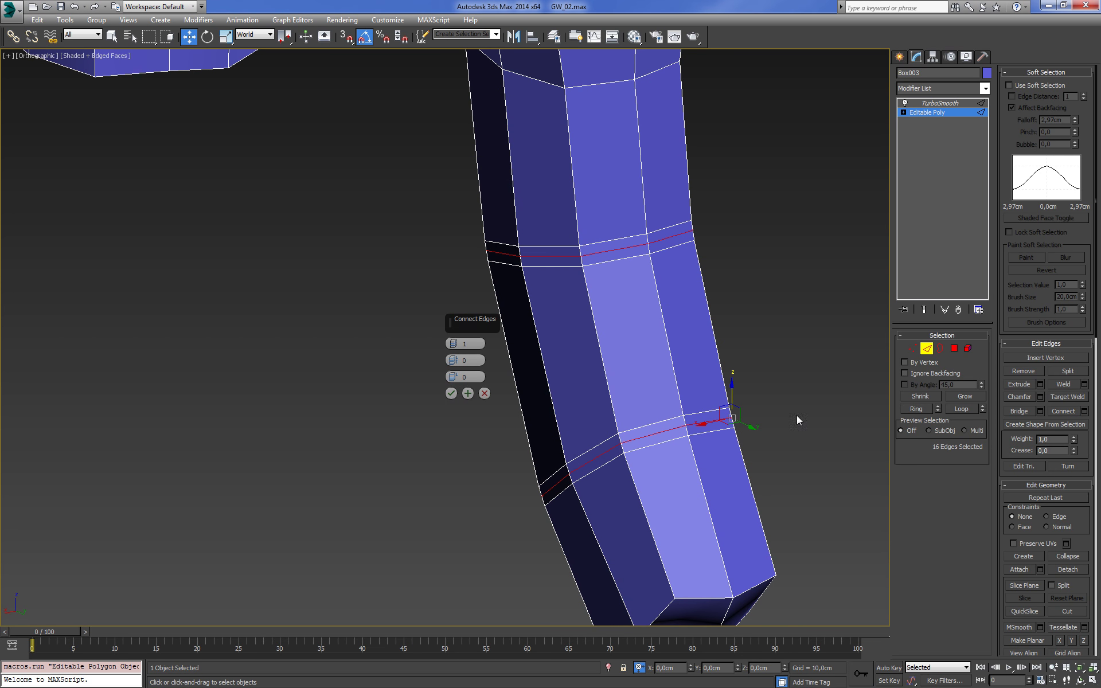
pyautogui.click(450, 394)
# Push the knuckle loop edges outward into a bump
pyautogui.keyDown('alt'); pyautogui.moveTo(473, 388); pyautogui.dragTo(535, 309, button='middle'); pyautogui.keyUp('alt')
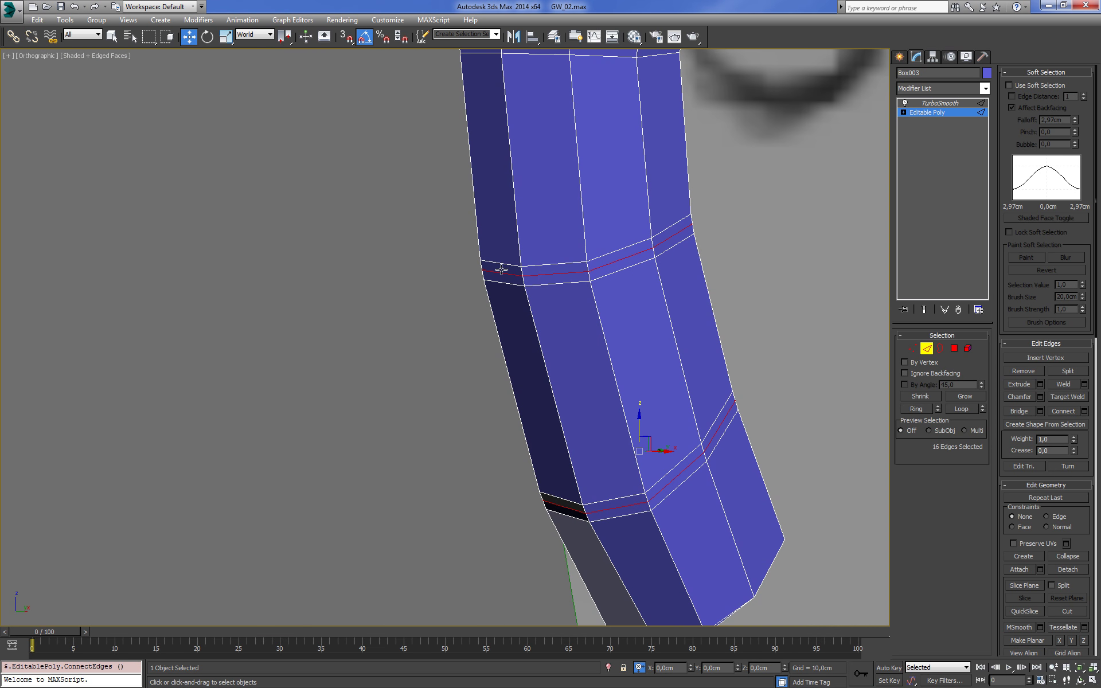
pyautogui.click(502, 271)
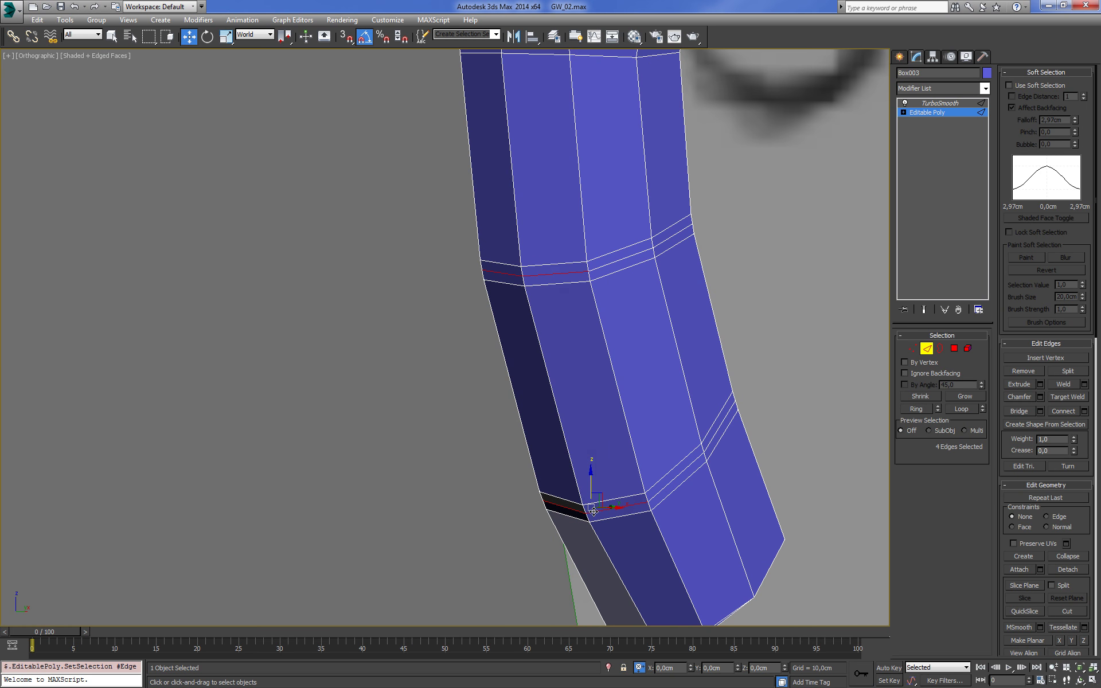
pyautogui.keyDown('alt'); pyautogui.moveTo(593, 512); pyautogui.dragTo(503, 495, button='middle'); pyautogui.keyUp('alt')
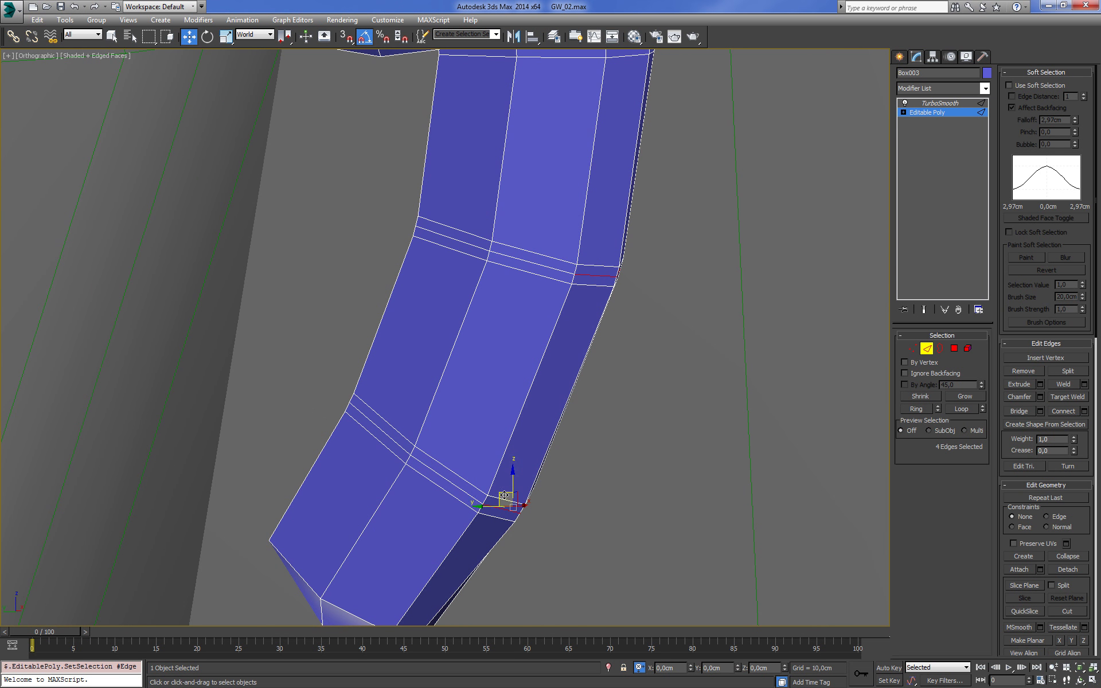
pyautogui.moveTo(503, 494); pyautogui.dragTo(517, 500)
pyautogui.moveTo(689, 451)
pyautogui.keyDown('alt'); pyautogui.mouseDown(button='middle')
pyautogui.moveTo(587, 432)
pyautogui.moveTo(493, 453)
pyautogui.moveTo(659, 353)
pyautogui.moveTo(600, 300)
pyautogui.mouseUp(button='middle'); pyautogui.keyUp('alt')
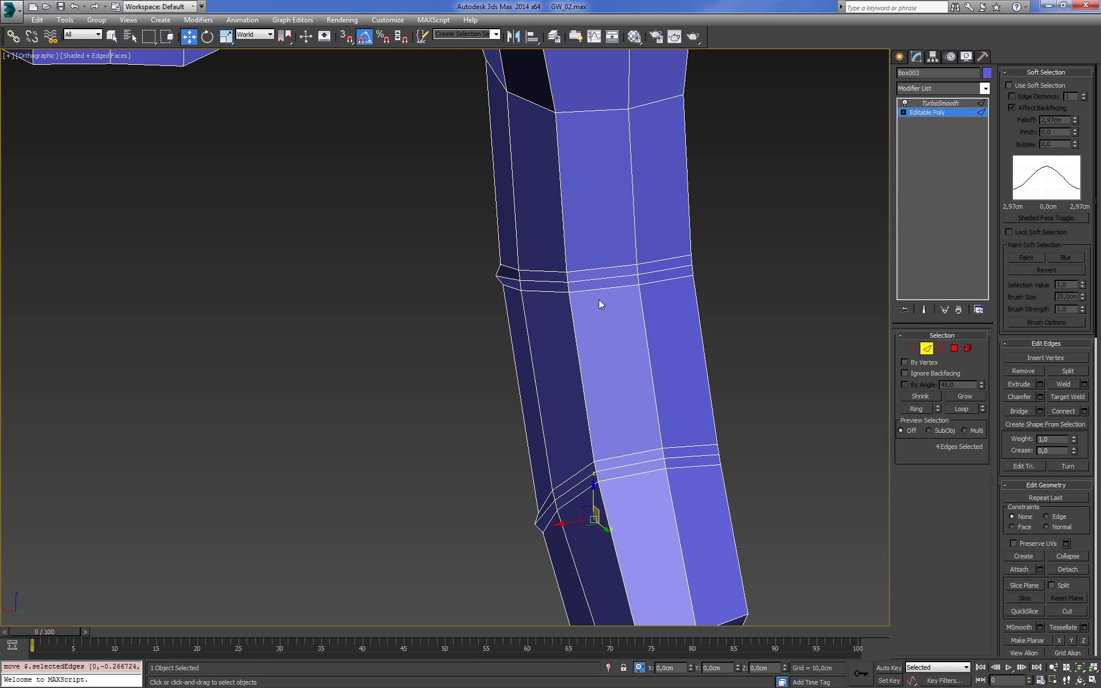
# Scale and nudge the knuckle loop edges into place, then box-select the lengthwise edges in wireframe
pyautogui.click(599, 279)
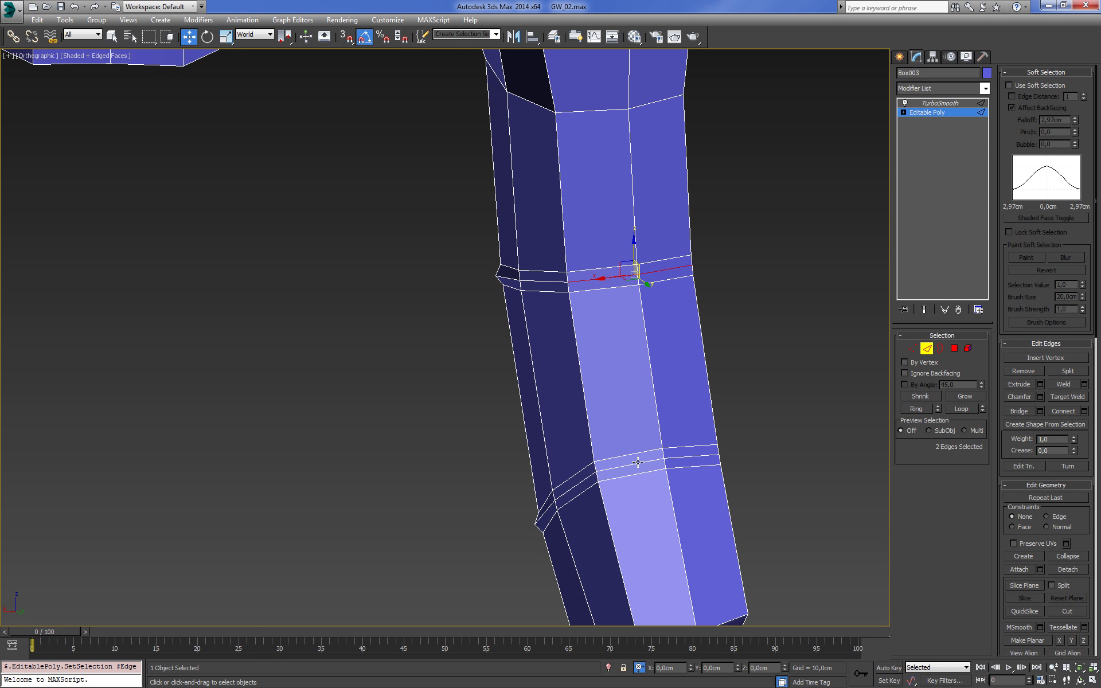
pyautogui.press('r')
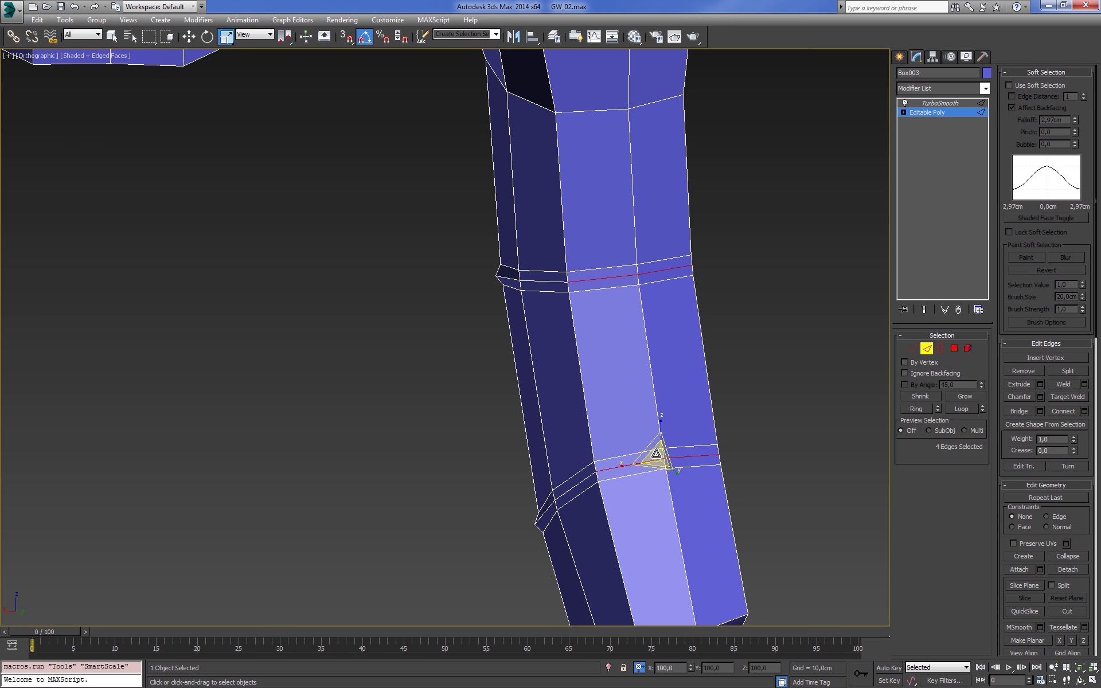
pyautogui.press('w')
pyautogui.moveTo(656, 442)
pyautogui.keyDown('alt'); pyautogui.mouseDown(button='middle')
pyautogui.moveTo(724, 422)
pyautogui.moveTo(690, 428)
pyautogui.mouseUp(button='middle'); pyautogui.keyUp('alt')
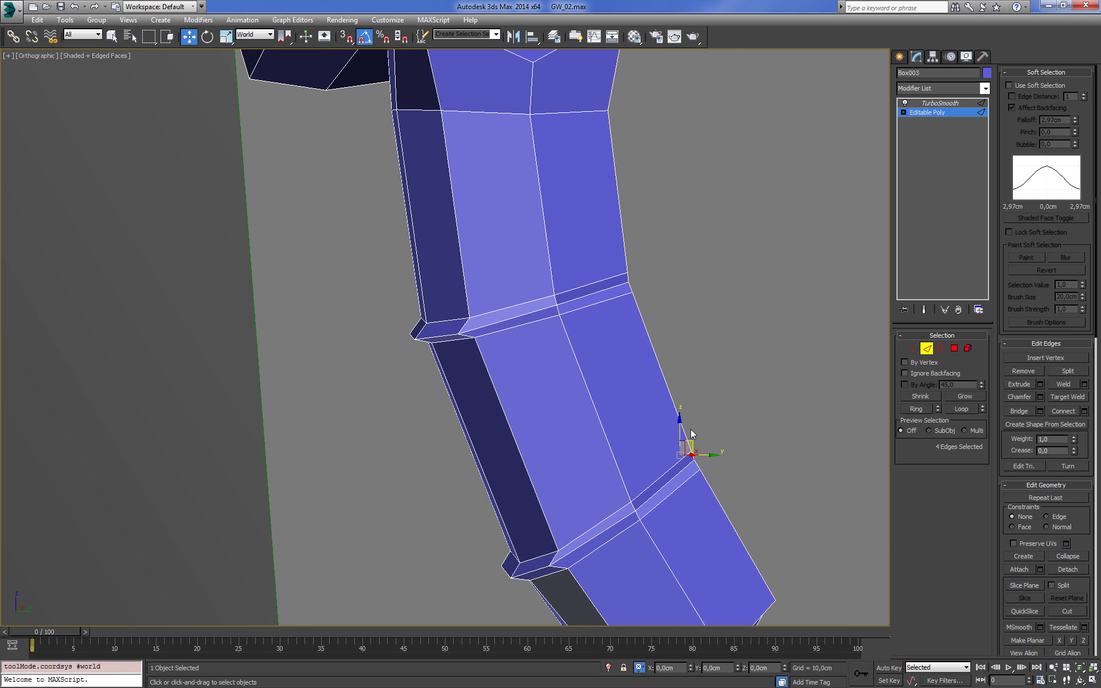
pyautogui.moveTo(688, 446); pyautogui.dragTo(686, 447)
pyautogui.moveTo(686, 447)
pyautogui.keyDown('alt'); pyautogui.mouseDown(button='middle')
pyautogui.moveTo(695, 412)
pyautogui.moveTo(615, 433)
pyautogui.mouseUp(button='middle'); pyautogui.keyUp('alt')
pyautogui.press('F3')
pyautogui.moveTo(445, 347); pyautogui.dragTo(837, 409)
# Connect all lengthwise finger edges, adding a loop through each finger segment
pyautogui.keyDown('alt'); pyautogui.moveTo(838, 409); pyautogui.dragTo(803, 394, button='middle'); pyautogui.keyUp('alt')
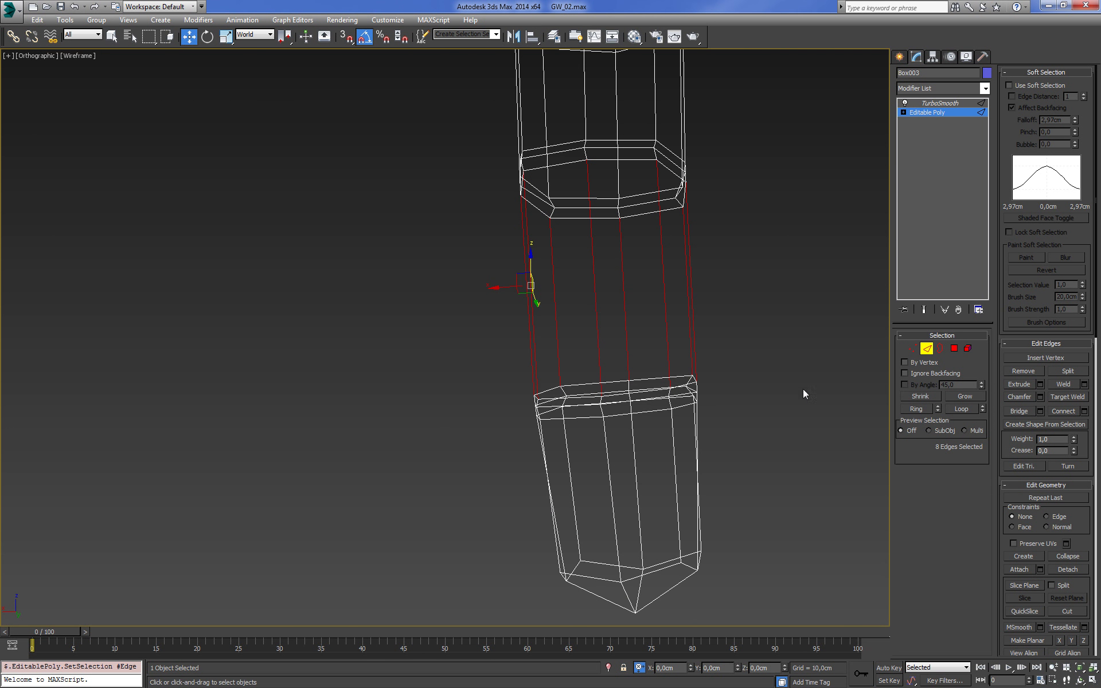
pyautogui.moveTo(438, 475); pyautogui.dragTo(439, 476)
pyautogui.press('F3')
pyautogui.keyDown('alt'); pyautogui.moveTo(542, 335); pyautogui.dragTo(528, 247, button='middle'); pyautogui.keyUp('alt')
pyautogui.scroll(2, 527, 248)
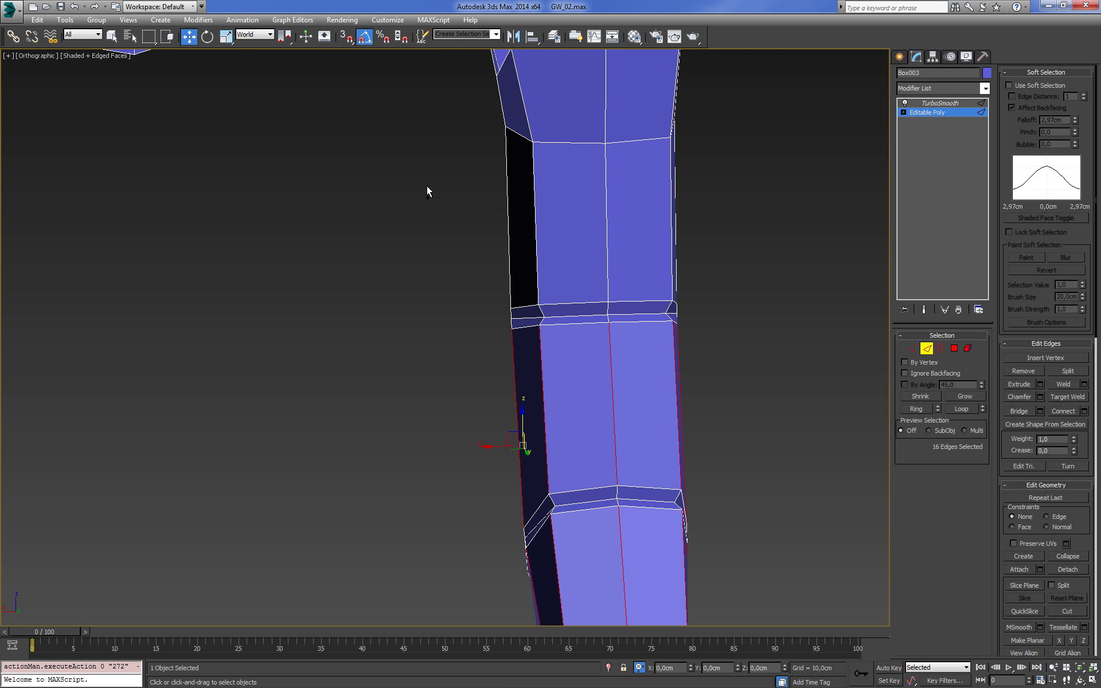
pyautogui.click(1084, 411)
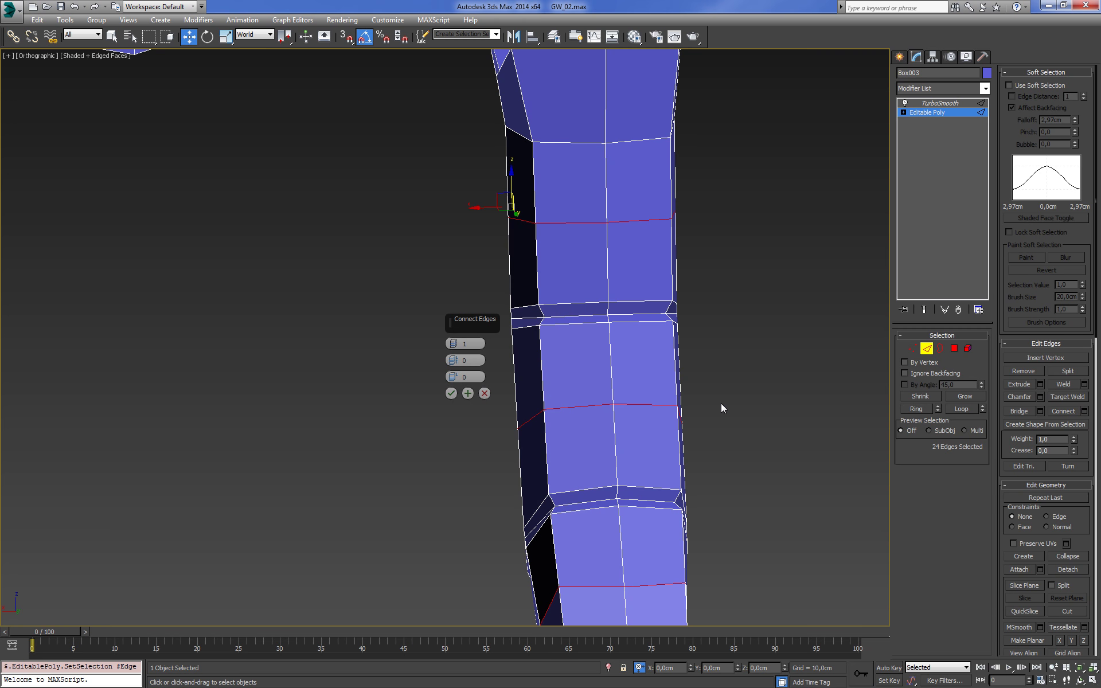
pyautogui.click(451, 394)
# Scale the new mid-segment loops and shift them slightly into shape
pyautogui.moveTo(533, 379)
pyautogui.keyDown('alt'); pyautogui.mouseDown(button='middle')
pyautogui.moveTo(651, 369)
pyautogui.moveTo(661, 403)
pyautogui.mouseUp(button='middle'); pyautogui.keyUp('alt')
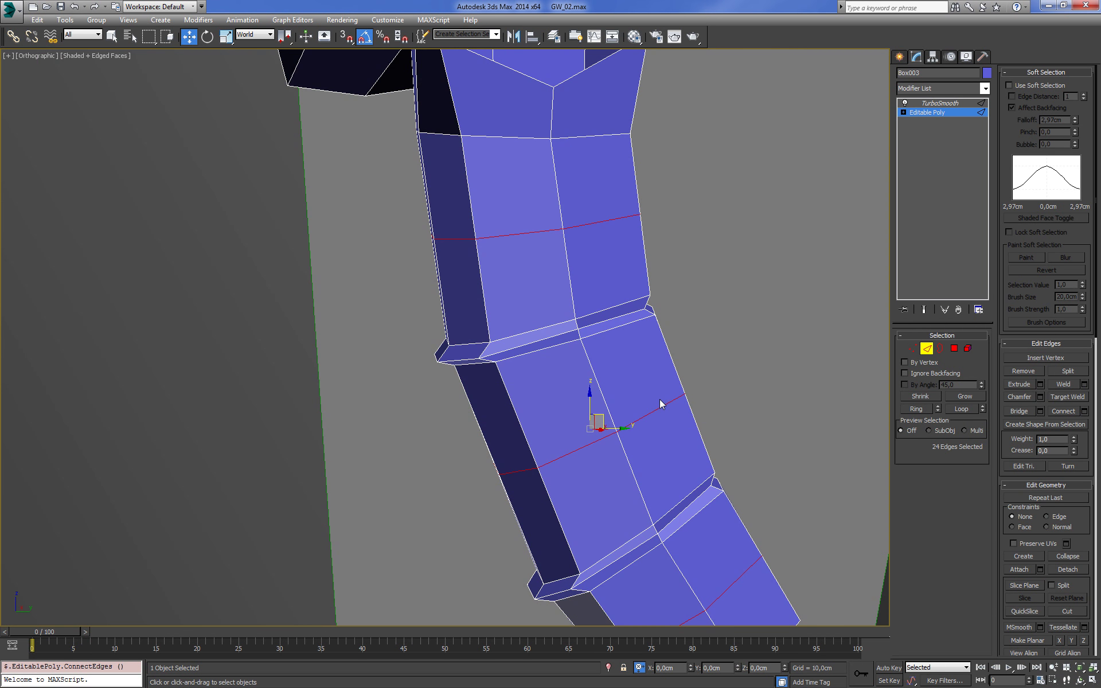
pyautogui.press('r')
pyautogui.keyDown('alt'); pyautogui.moveTo(619, 438); pyautogui.dragTo(586, 424, button='middle'); pyautogui.keyUp('alt')
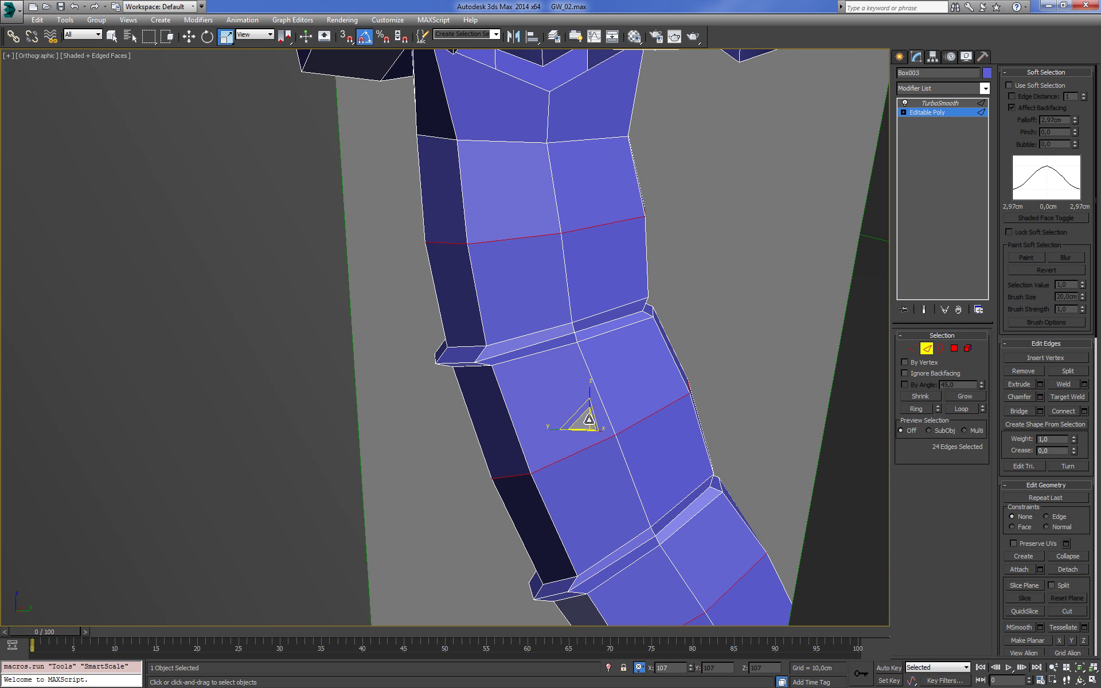
pyautogui.press('w')
pyautogui.keyDown('alt'); pyautogui.moveTo(639, 453); pyautogui.dragTo(644, 360, button='middle'); pyautogui.keyUp('alt')
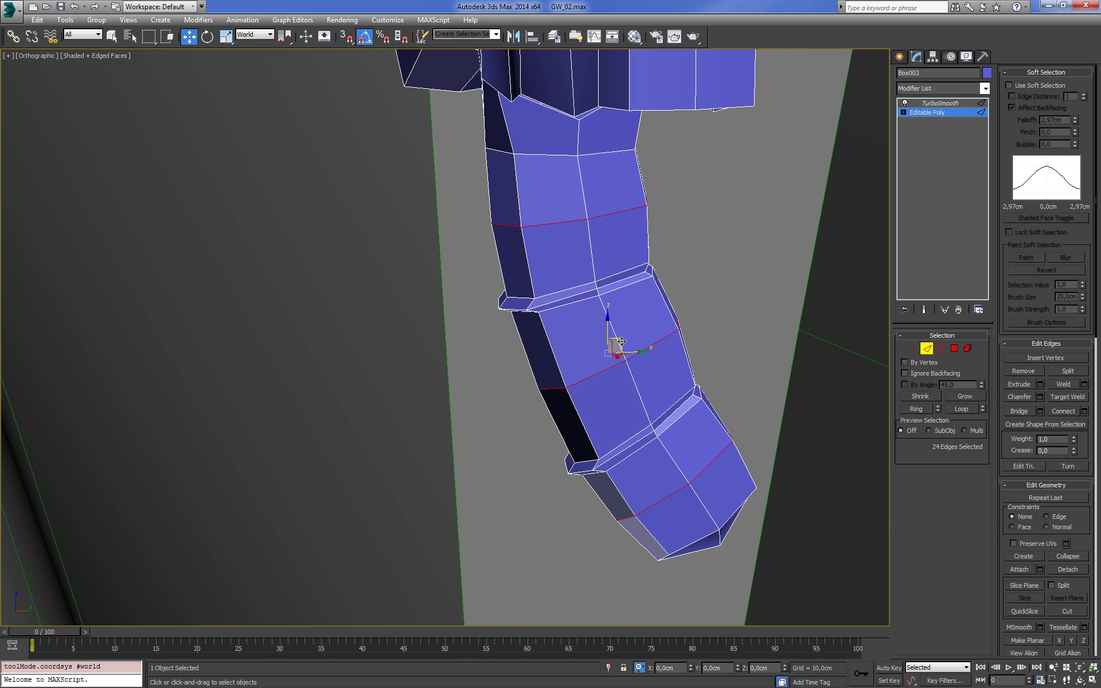
pyautogui.moveTo(622, 342); pyautogui.dragTo(627, 338)
pyautogui.scroll(-3, 652, 346)
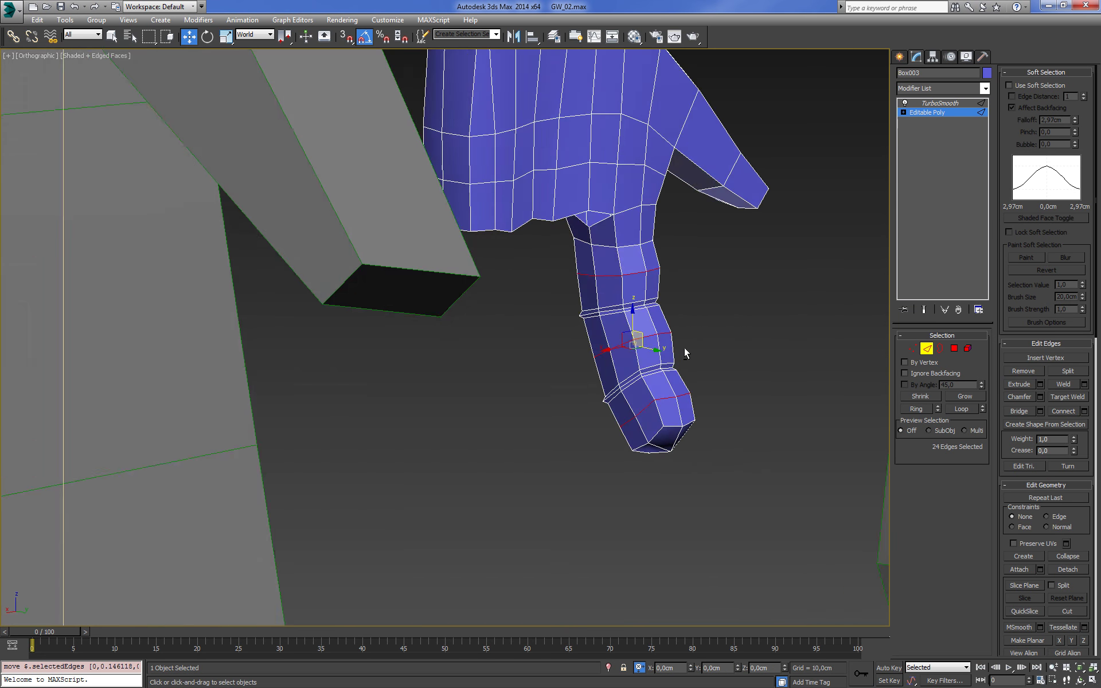
pyautogui.moveTo(683, 351)
pyautogui.keyDown('alt'); pyautogui.mouseDown(button='middle')
pyautogui.moveTo(715, 375)
pyautogui.moveTo(644, 359)
pyautogui.moveTo(644, 342)
pyautogui.moveTo(810, 329)
pyautogui.moveTo(693, 393)
pyautogui.mouseUp(button='middle'); pyautogui.keyUp('alt')
# Return to the straight-on view and deselect the hand to preview the TurboSmoothed finger without edge lines
pyautogui.hotkey('shift', 'z')
pyautogui.hotkey('shift', 'z')
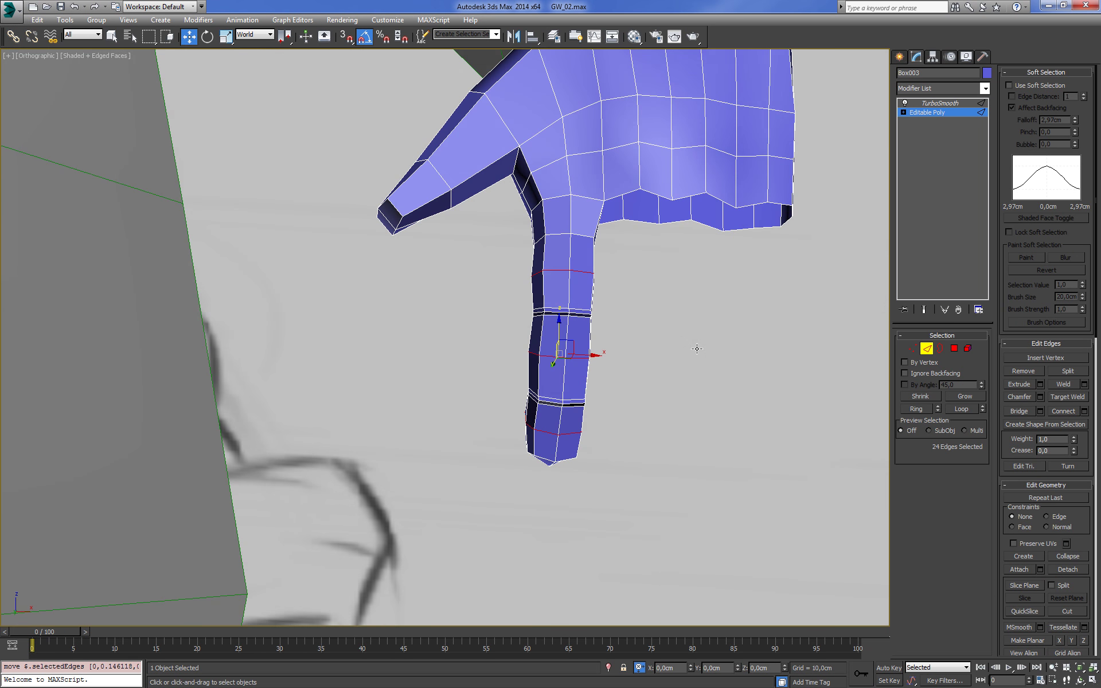
pyautogui.hotkey('shift', 'z')
pyautogui.hotkey('shift', 'z')
pyautogui.hotkey('shift', 'z')
pyautogui.hotkey('shift', 'z')
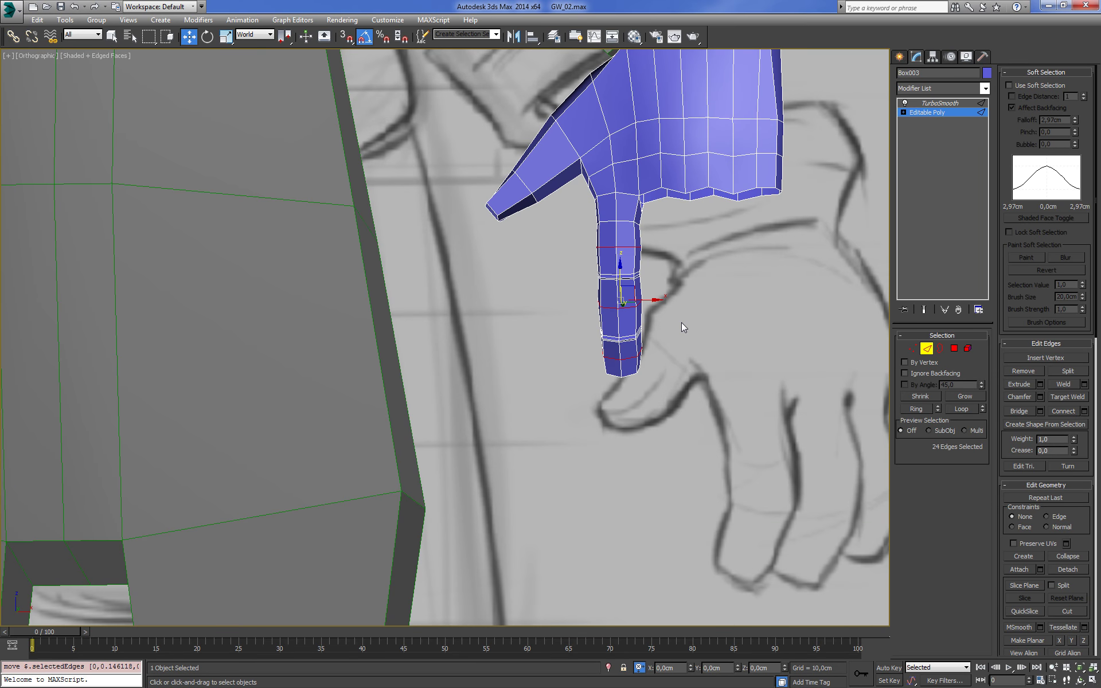
pyautogui.hotkey('shift', 'z')
pyautogui.hotkey('shift', 'z')
pyautogui.hotkey('shift', 'z')
pyautogui.hotkey('shift', 'z')
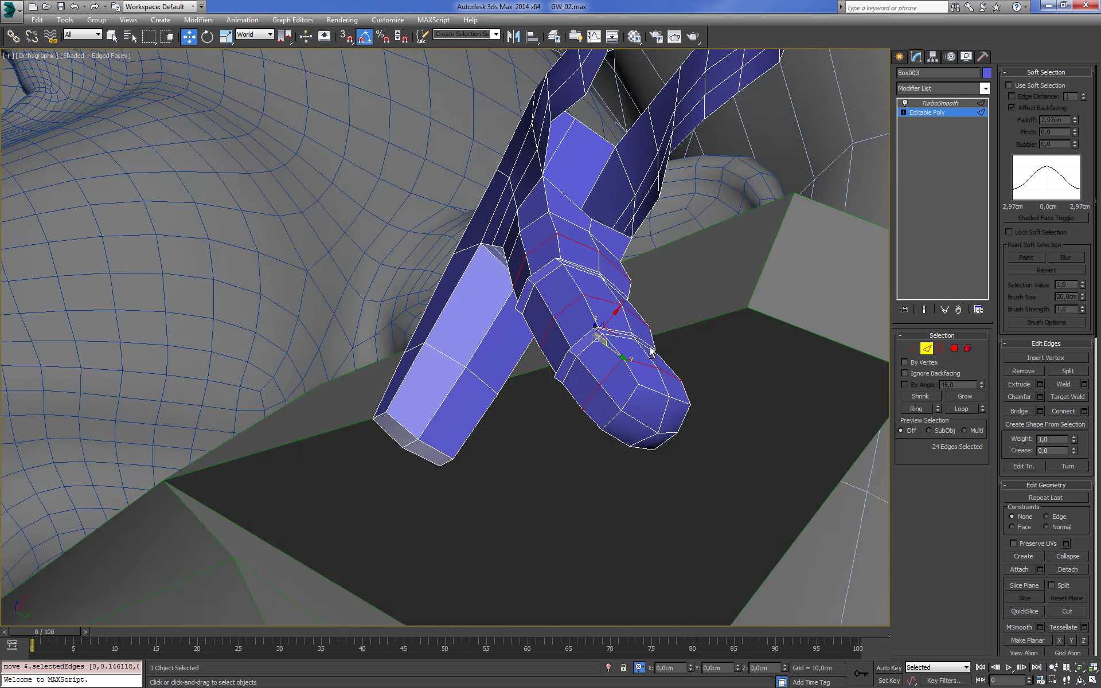
pyautogui.hotkey('shift', 'z')
pyautogui.hotkey('shift', 'z')
pyautogui.hotkey('shift', 'z')
pyautogui.hotkey('shift', 'z')
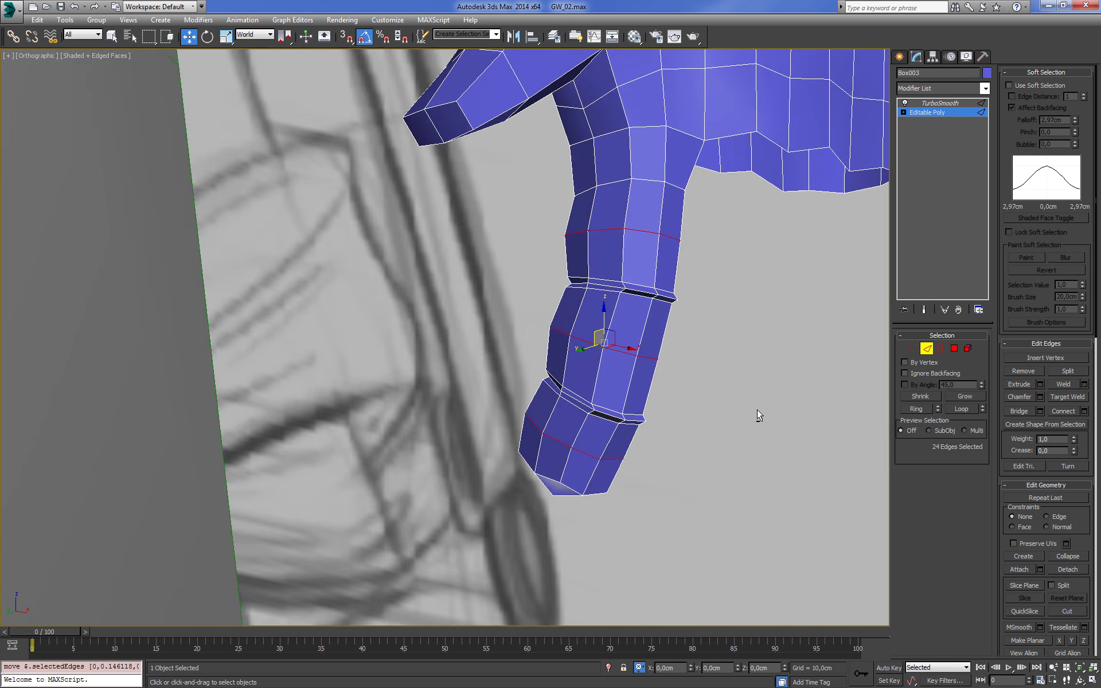
pyautogui.hotkey('shift', 'z')
pyautogui.hotkey('shift', 'z')
pyautogui.hotkey('shift', 'z')
pyautogui.hotkey('shift', 'z')
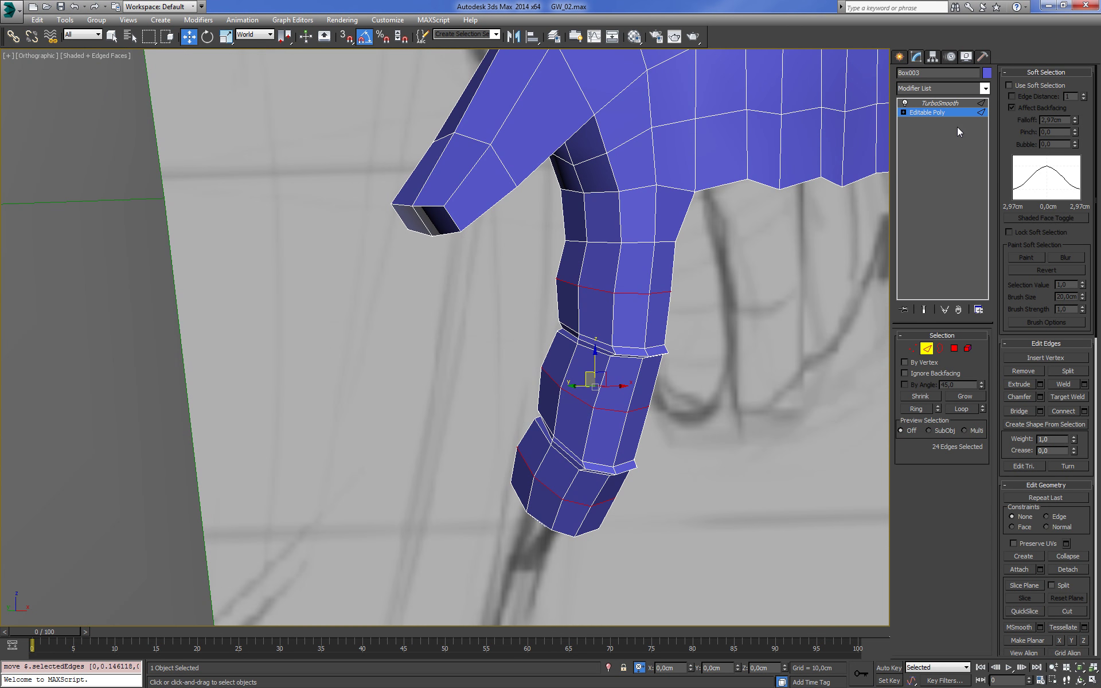
pyautogui.click(941, 102)
pyautogui.click(761, 294)
pyautogui.press('F4')
# Restore the edge display and close finger view, then box-select the knuckle-seam vertices
pyautogui.hotkey('shift', 'z')
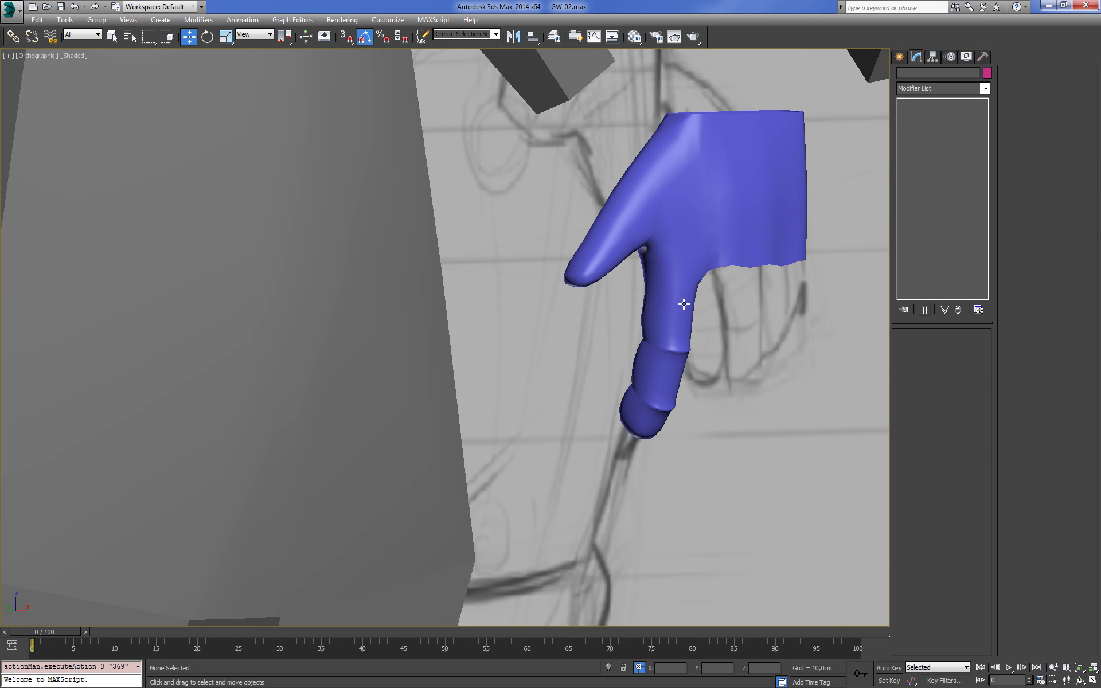
pyautogui.hotkey('ctrl', 'z')
pyautogui.press('F4')
pyautogui.hotkey('shift', 'z')
pyautogui.hotkey('shift', 'z')
pyautogui.hotkey('shift', 'z')
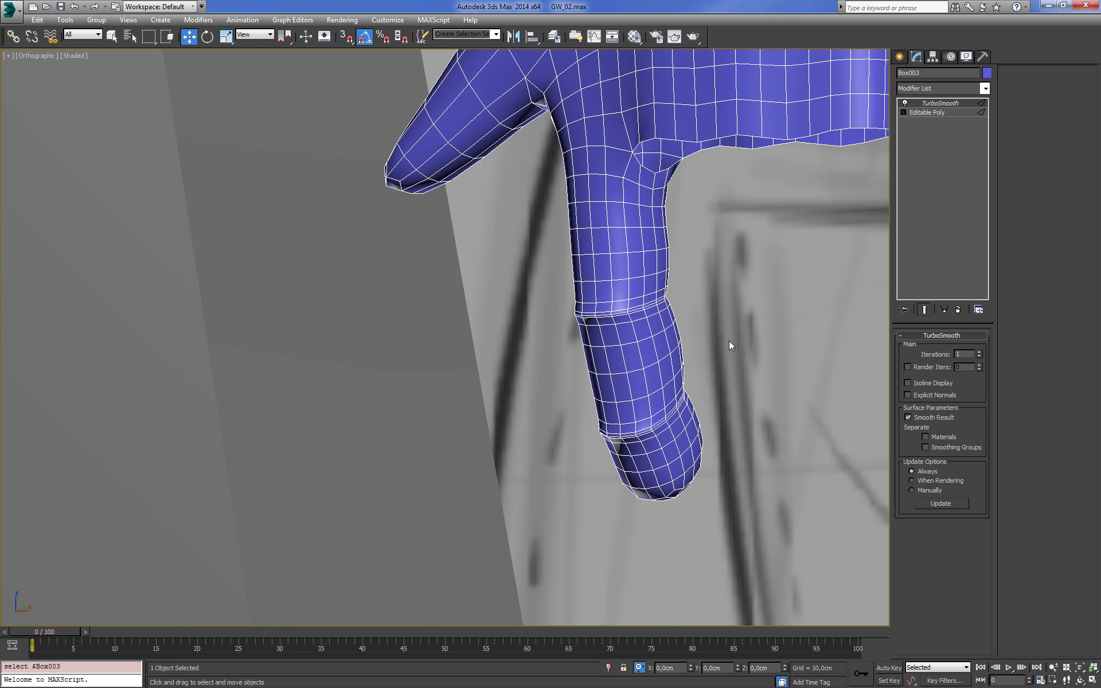
pyautogui.press('1')
pyautogui.hotkey('shift', 'z')
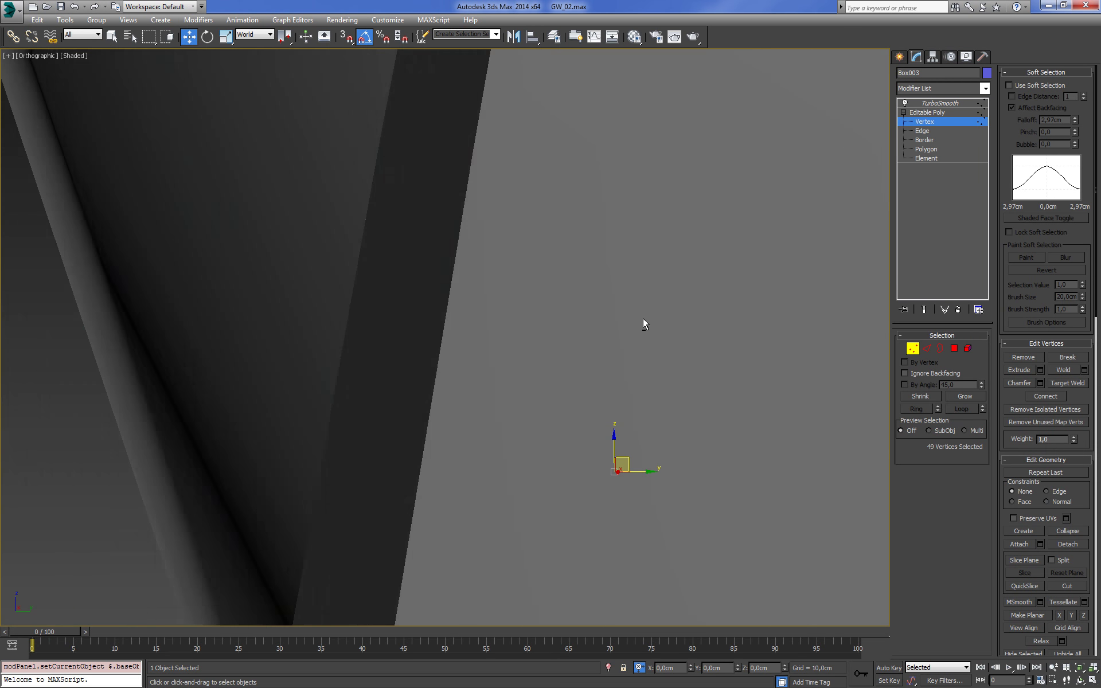
pyautogui.hotkey('shift', 'z')
pyautogui.press('F3')
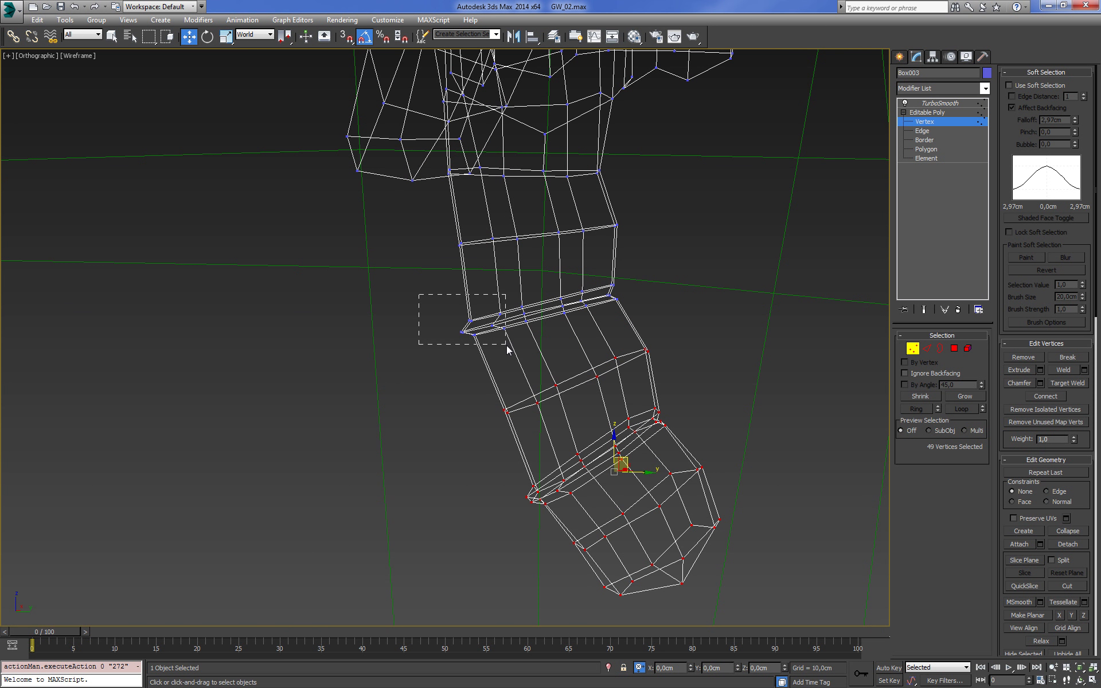
pyautogui.moveTo(419, 295); pyautogui.dragTo(507, 345)
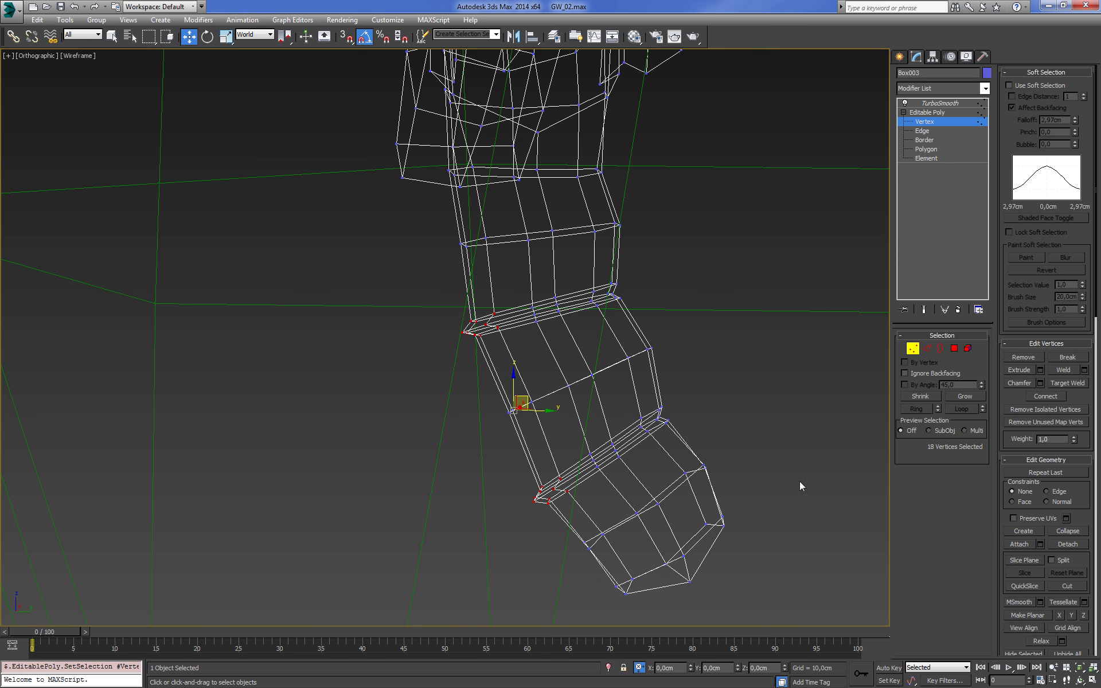
pyautogui.press('F3')
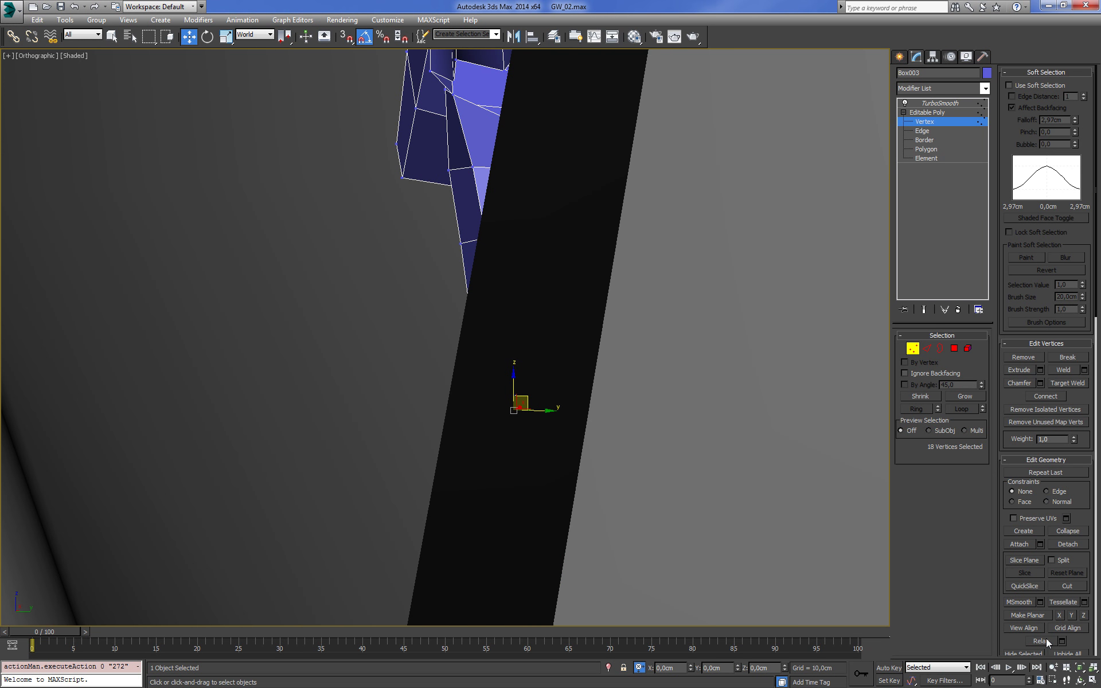
# Centre the finger and deselect the hand to check the smoothed knuckles
pyautogui.scroll(-5, 580, 356)
pyautogui.scroll(3, 682, 422)
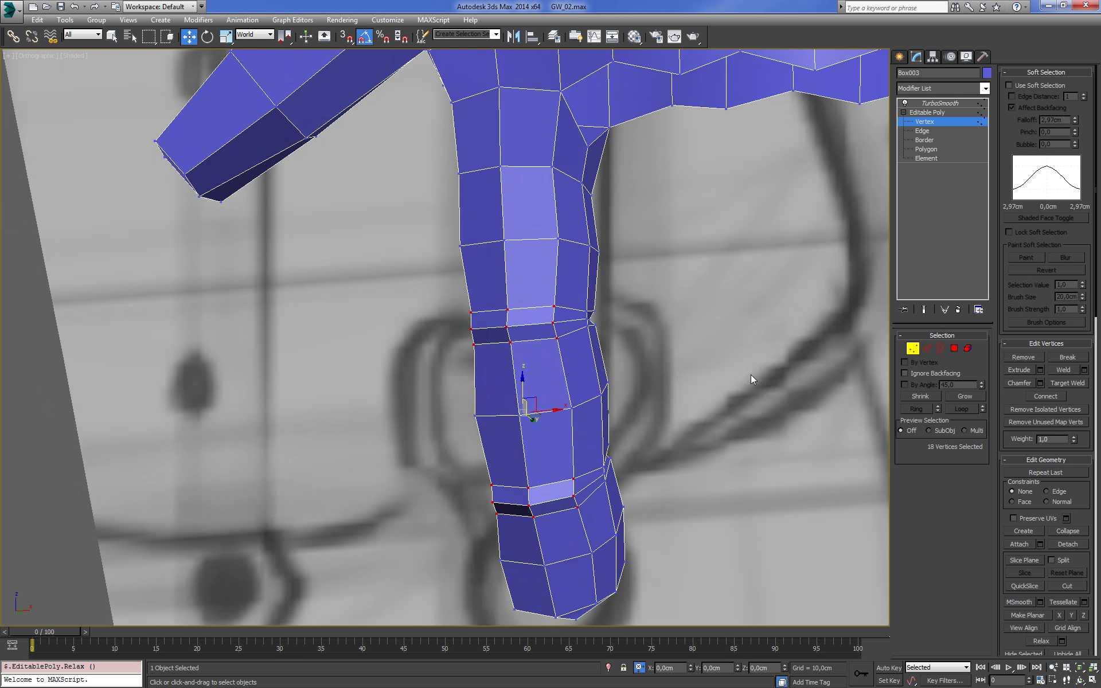
pyautogui.moveTo(751, 374)
pyautogui.mouseDown(button='middle')
pyautogui.moveTo(759, 360)
pyautogui.moveTo(737, 368)
pyautogui.moveTo(903, 376)
pyautogui.mouseUp(button='middle')
pyautogui.click(929, 112)
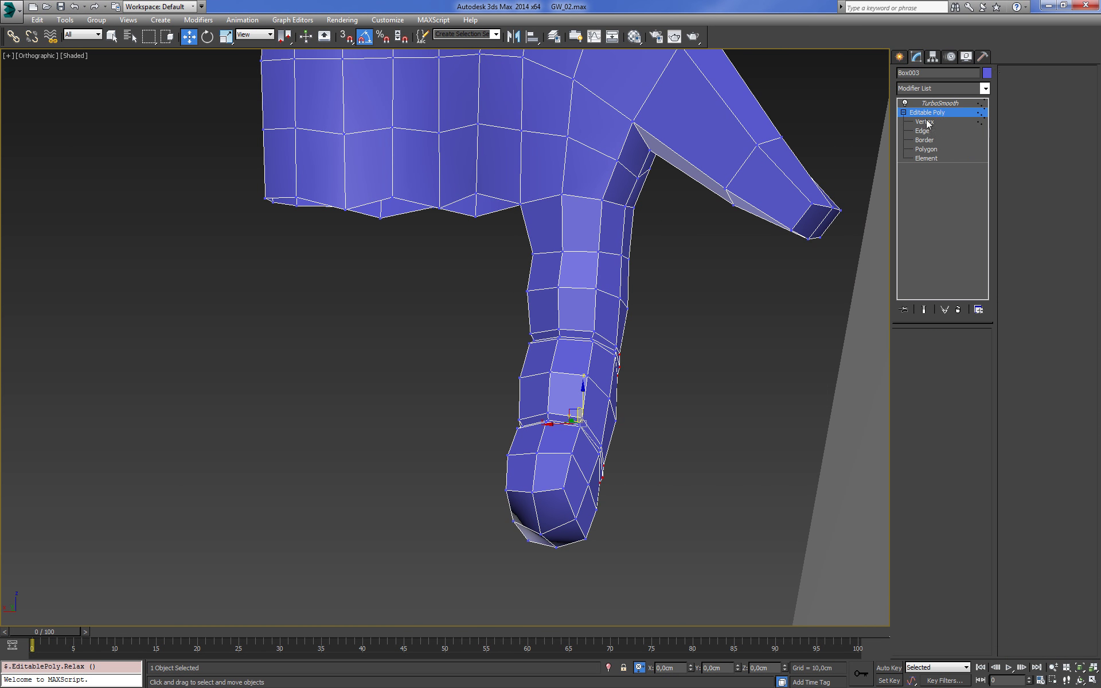
pyautogui.click(699, 242)
pyautogui.scroll(-2, 646, 290)
pyautogui.hotkey('ctrl', 'z')
pyautogui.hotkey('shift', 'z')
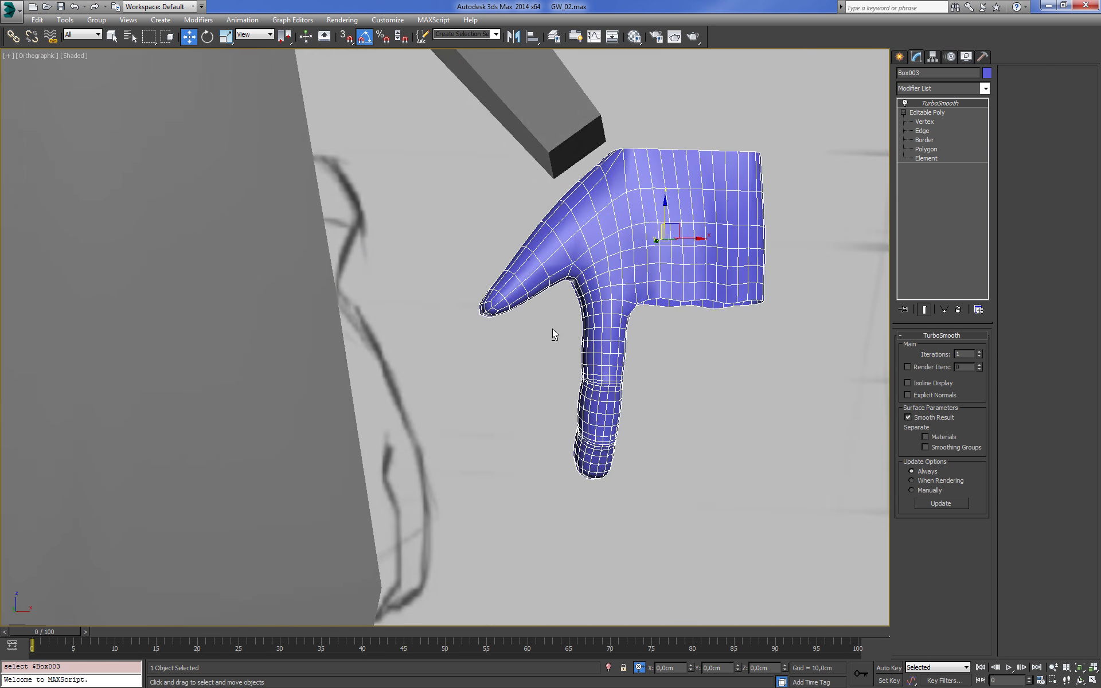
pyautogui.hotkey('shift', 'z')
pyautogui.hotkey('ctrl', 'y')
# Reselect the hand and select four faces on its side at Polygon level
pyautogui.click(514, 338)
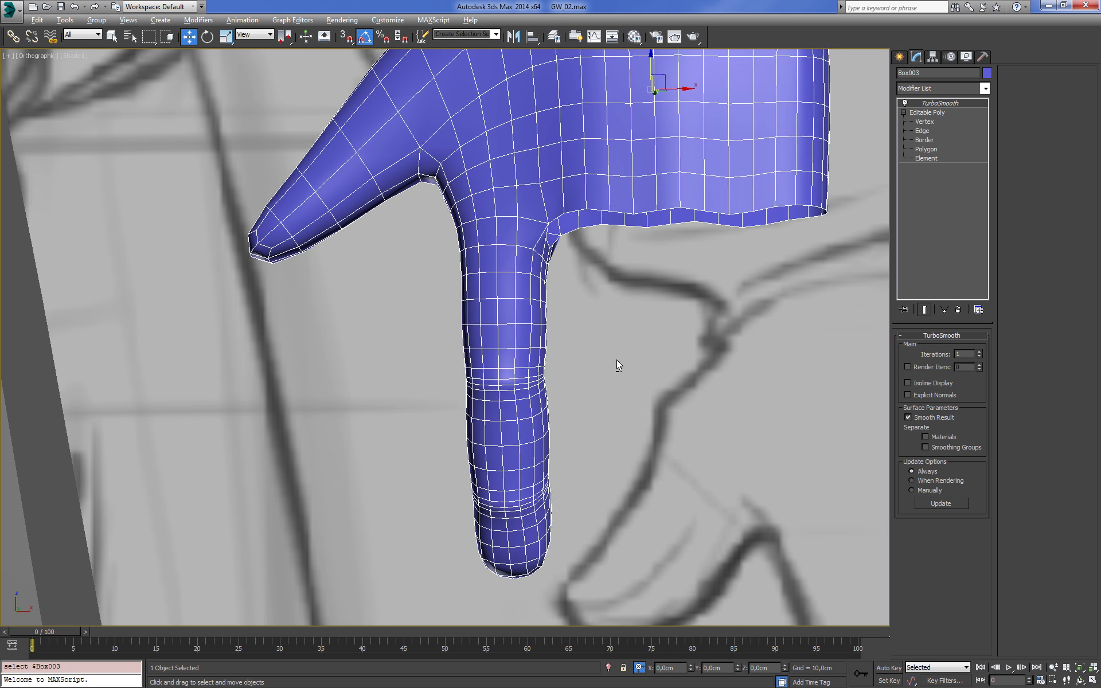
pyautogui.moveTo(614, 364)
pyautogui.keyDown('alt'); pyautogui.mouseDown(button='middle')
pyautogui.moveTo(563, 364)
pyautogui.moveTo(629, 380)
pyautogui.mouseUp(button='middle'); pyautogui.keyUp('alt')
pyautogui.hotkey('shift', 'z')
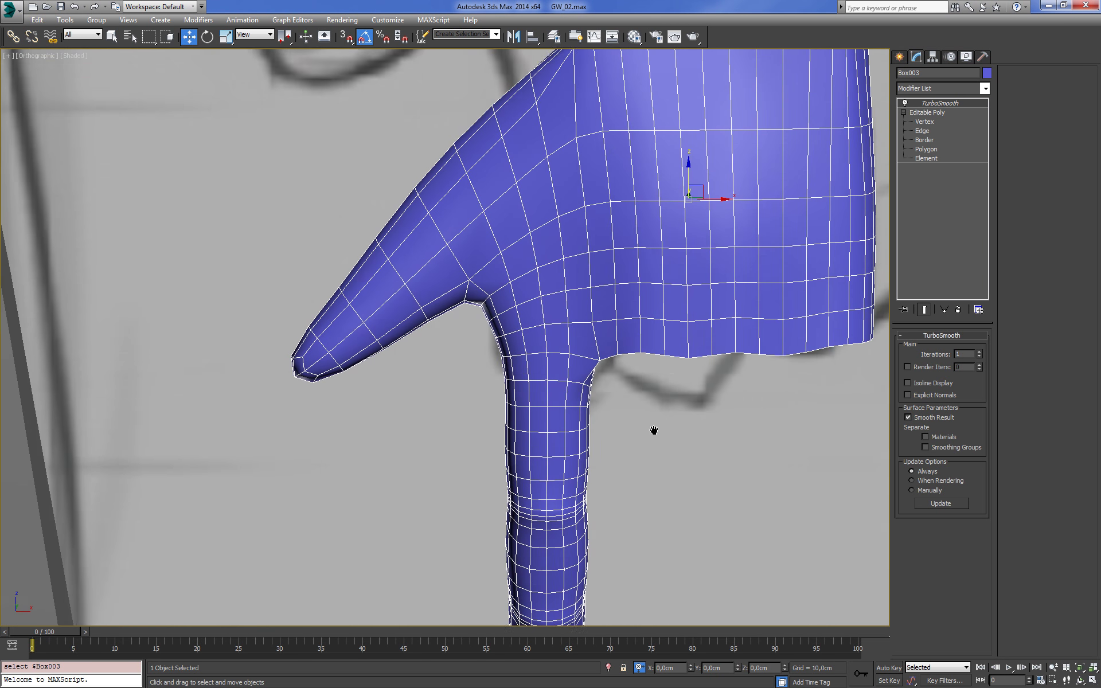
pyautogui.hotkey('shift', 'z')
pyautogui.click(924, 150)
# Move the protrusion's three vertices down and nudge the fingertip and top finger vertices left
pyautogui.hotkey('shift', 'z')
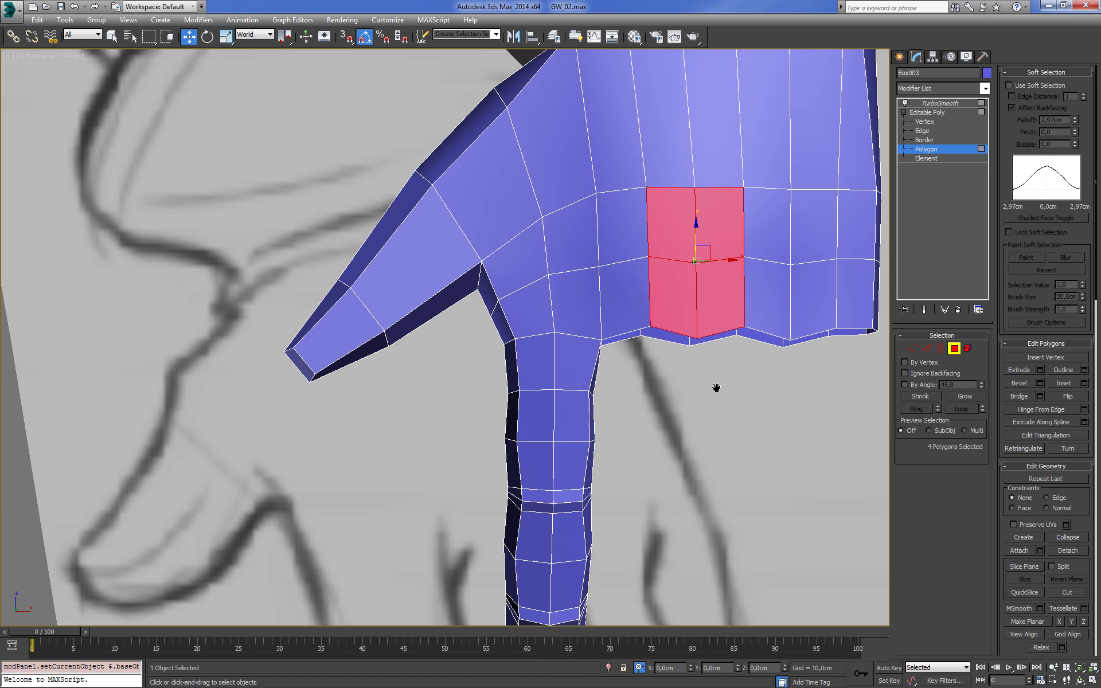
pyautogui.hotkey('shift', 'z')
pyautogui.hotkey('shift', 'z')
pyautogui.hotkey('shift', 'z')
pyautogui.scroll(4, 723, 272)
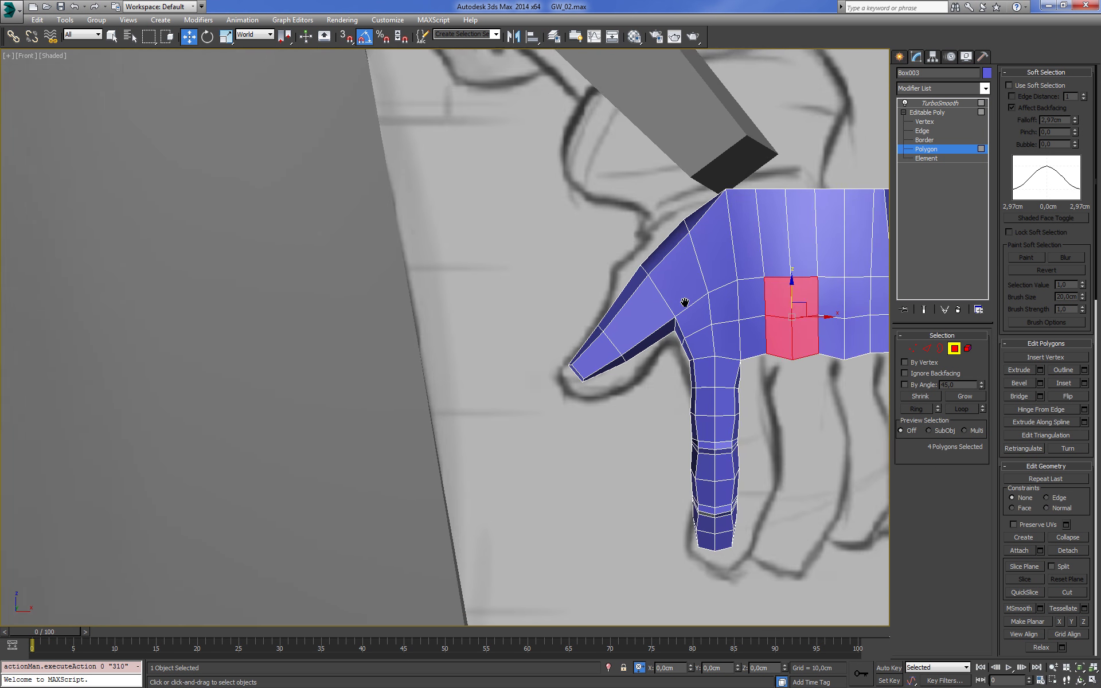
pyautogui.scroll(2, 579, 420)
pyautogui.press('1')
pyautogui.press('F3')
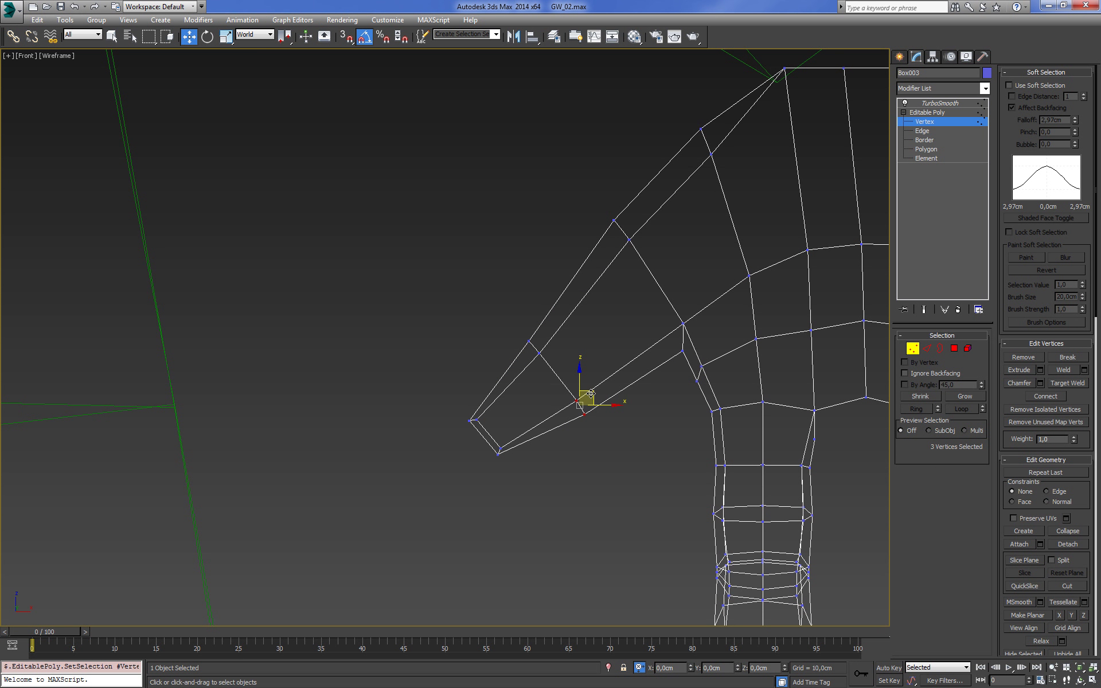
pyautogui.press('F3')
pyautogui.moveTo(590, 394)
pyautogui.mouseDown()
pyautogui.moveTo(598, 440)
pyautogui.moveTo(568, 486)
pyautogui.mouseUp()
pyautogui.press('F3')
pyautogui.press('F3')
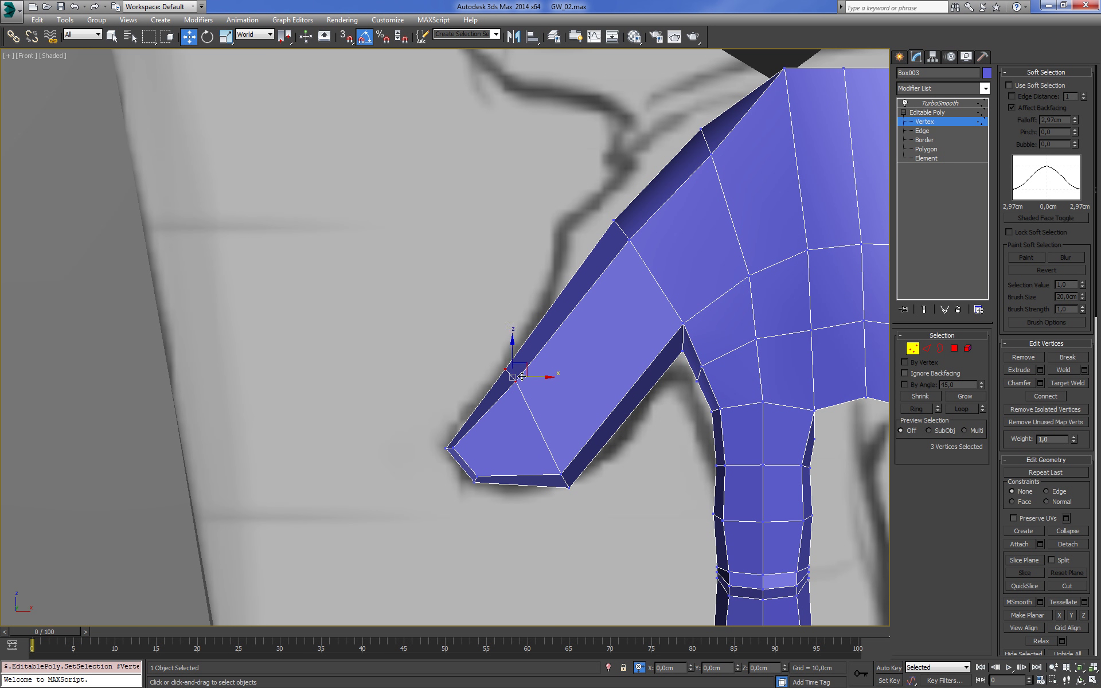
pyautogui.moveTo(524, 364); pyautogui.dragTo(531, 368)
pyautogui.moveTo(593, 305); pyautogui.dragTo(575, 367, button='middle')
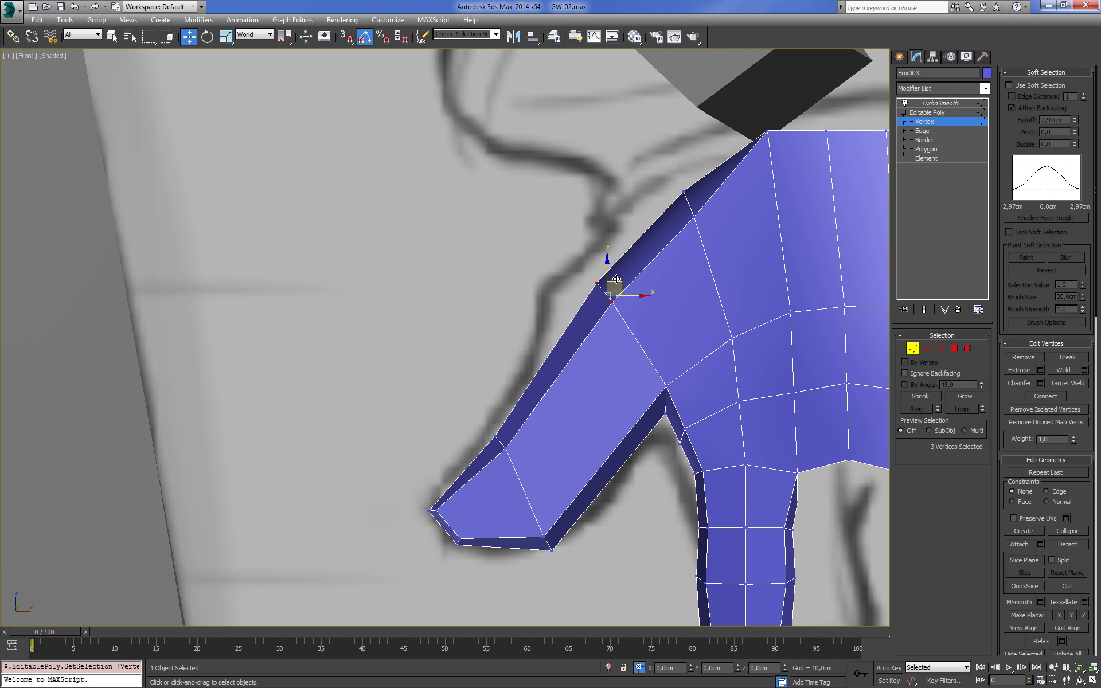
pyautogui.moveTo(616, 279); pyautogui.dragTo(580, 274)
# Connect a ring of lengthwise finger edges with one new loop, then move the fingertip vertices right and up
pyautogui.press('2')
pyautogui.click(545, 364)
pyautogui.hotkey('alt', 'r')
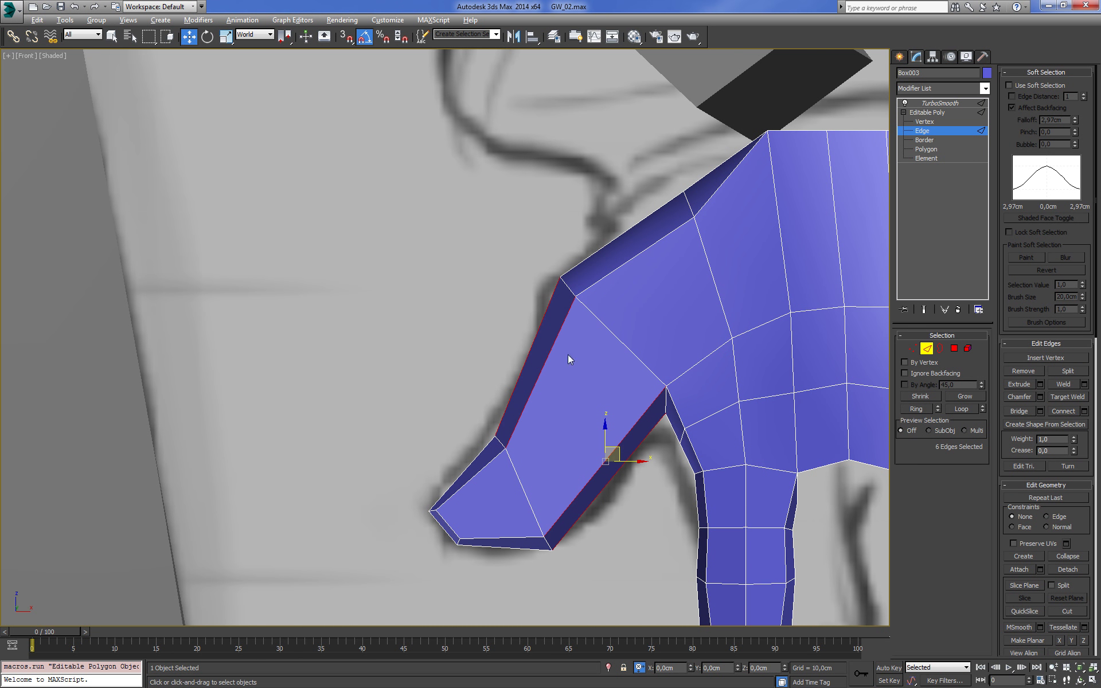
pyautogui.click(1084, 411)
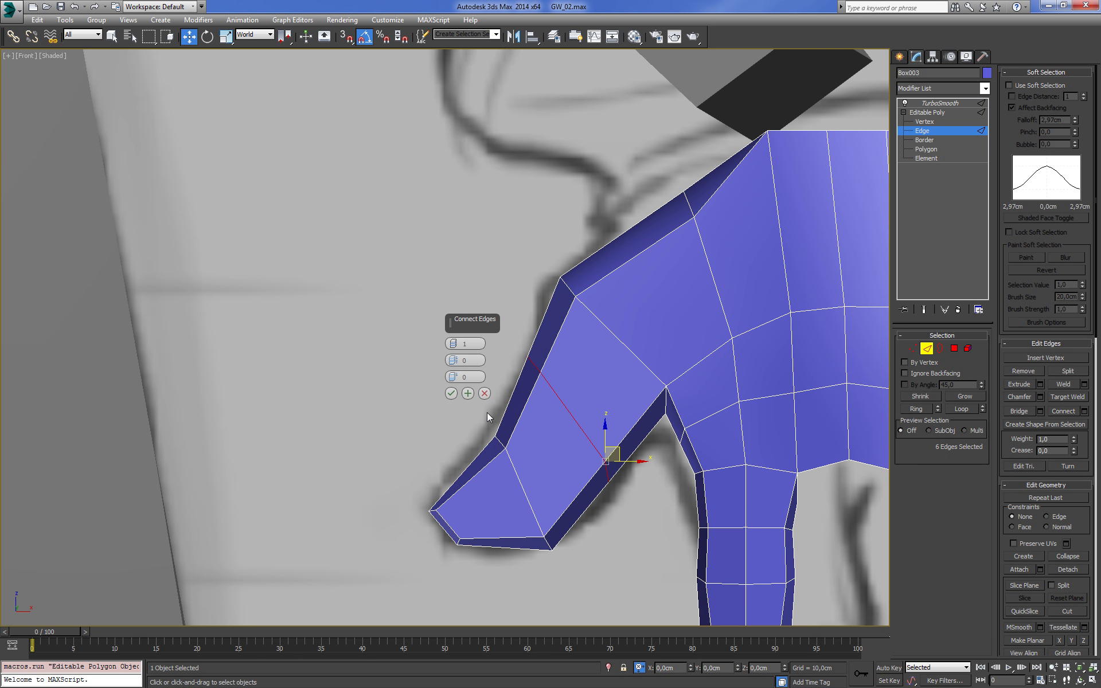
pyautogui.click(452, 393)
pyautogui.click(511, 462)
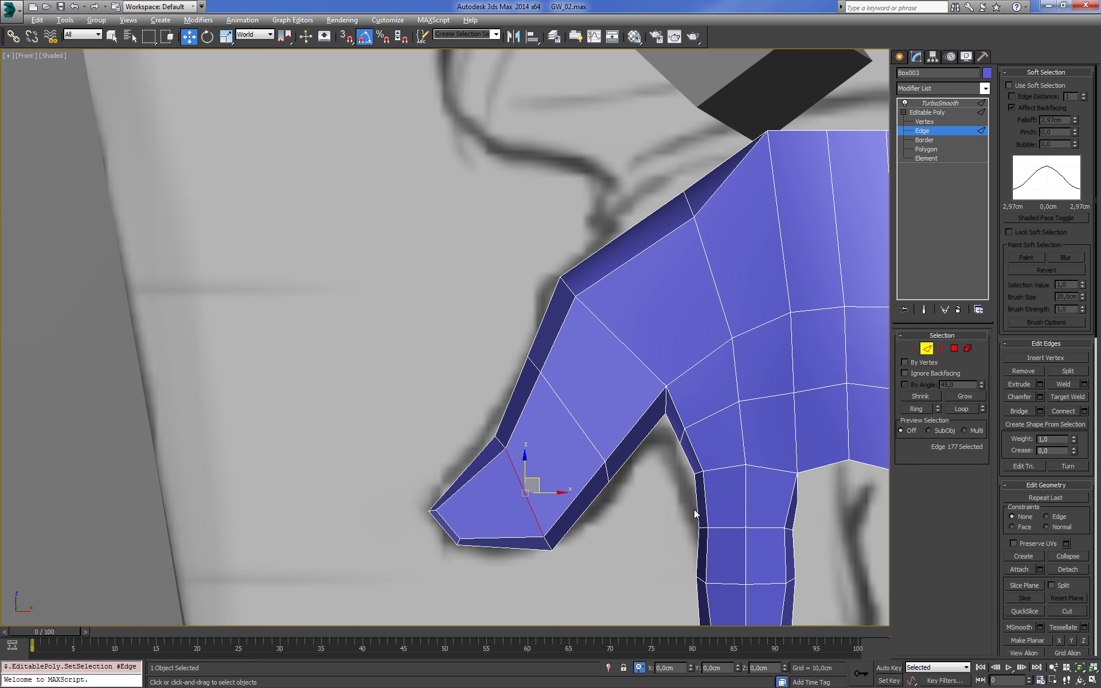
pyautogui.press('1')
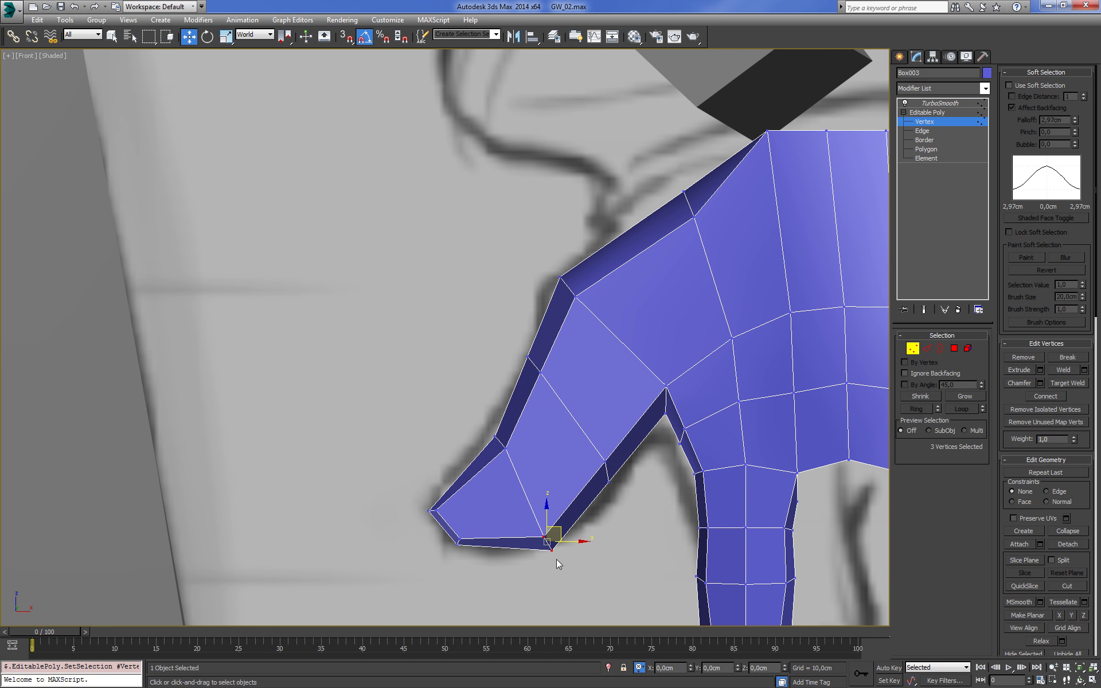
pyautogui.moveTo(561, 526); pyautogui.dragTo(575, 515)
# Add two connecting loops across the fingertip edges and shift the new loop slightly right
pyautogui.press('2')
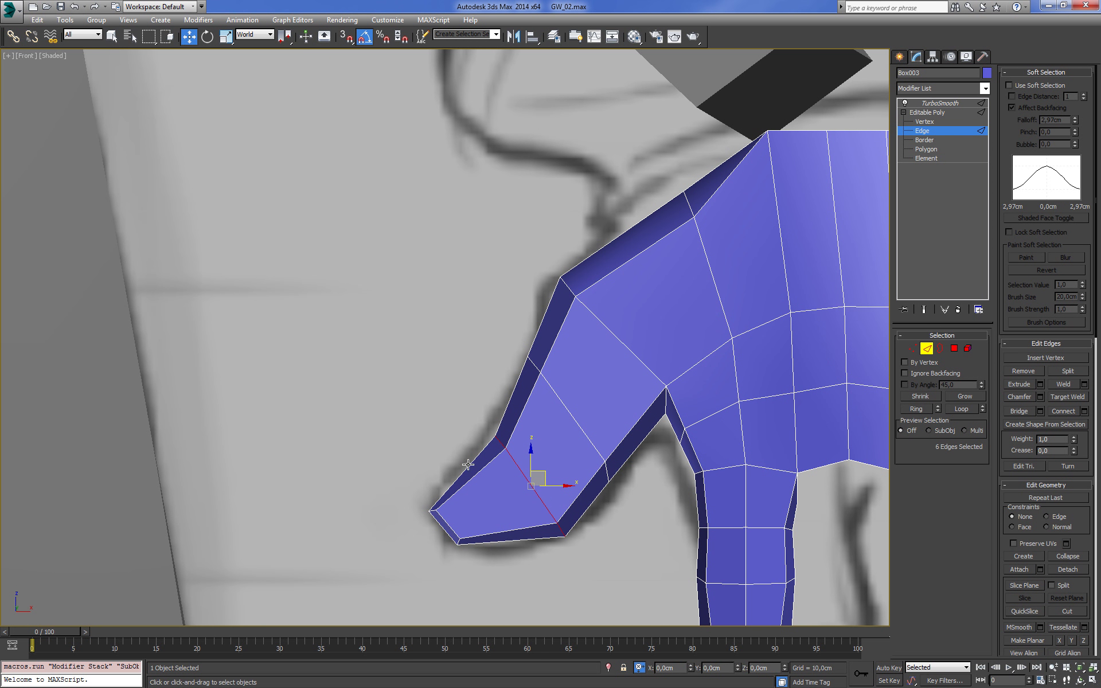
pyautogui.click(468, 466)
pyautogui.press('F3')
pyautogui.hotkey('ctrl', 'z')
pyautogui.press('F3')
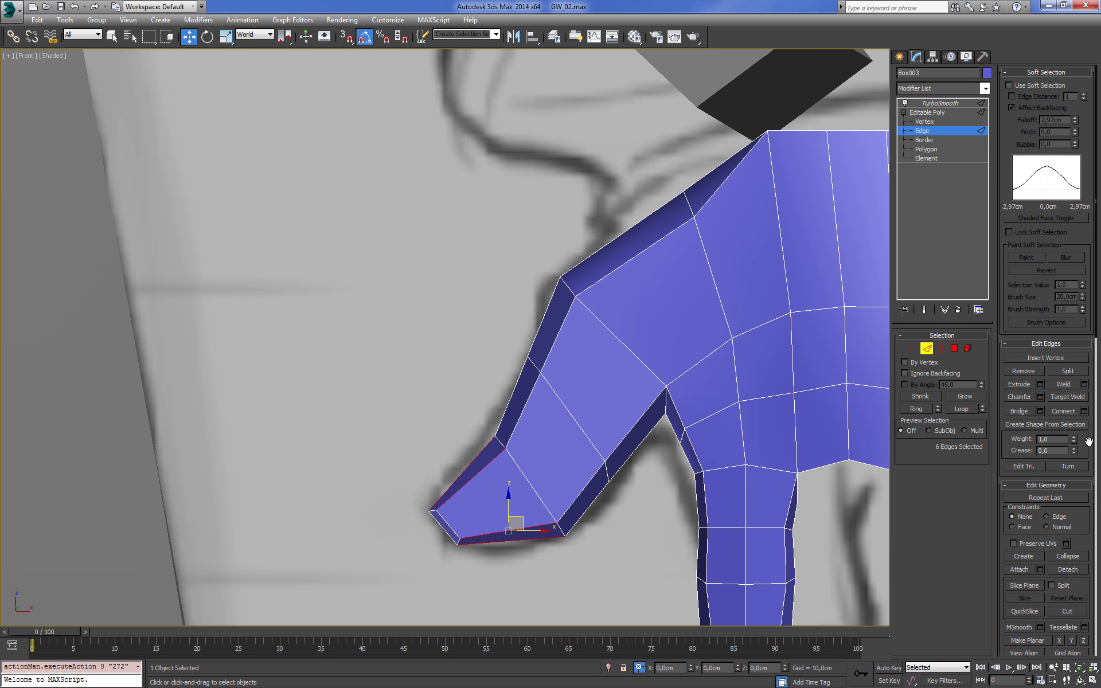
pyautogui.click(1084, 411)
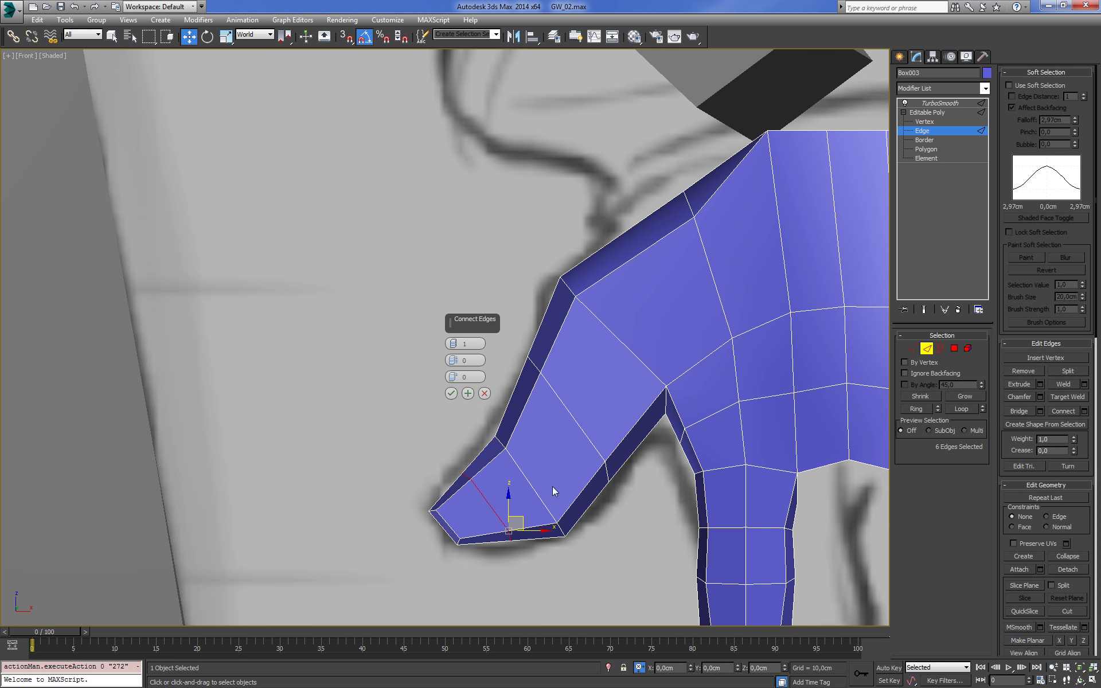
pyautogui.click(451, 393)
pyautogui.hotkey('ctrl', 'z')
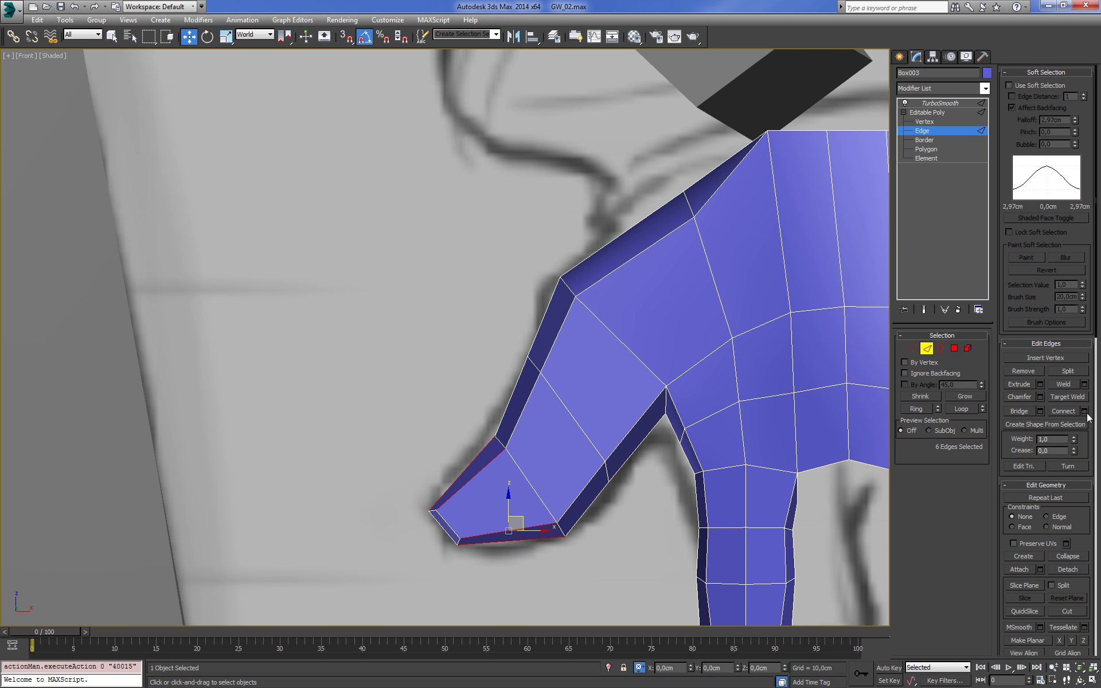
pyautogui.click(1084, 412)
pyautogui.click(451, 393)
pyautogui.press('r')
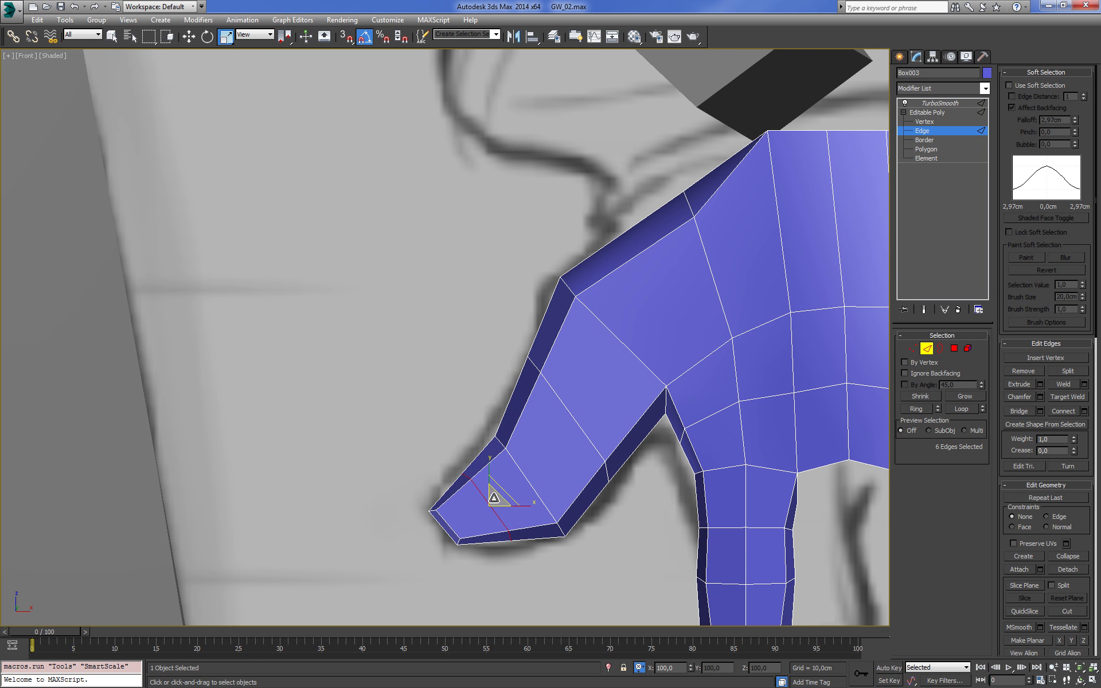
pyautogui.press('w')
pyautogui.moveTo(500, 491); pyautogui.dragTo(503, 495)
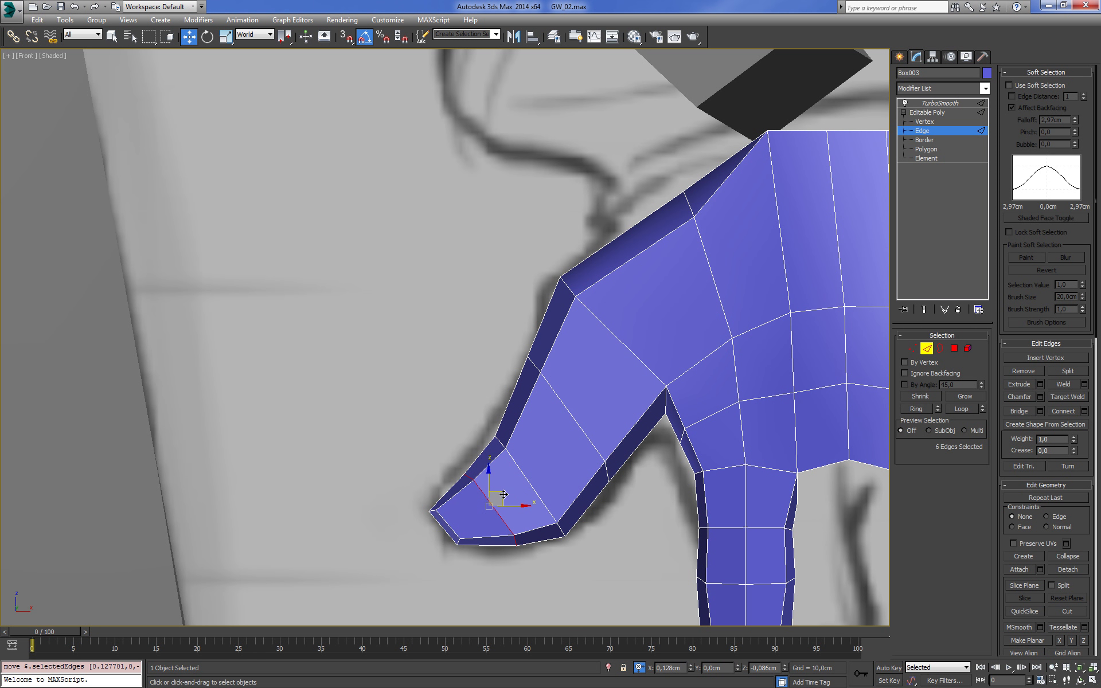
# Nudge the three fingertip vertices into a rounder shape
pyautogui.press('1')
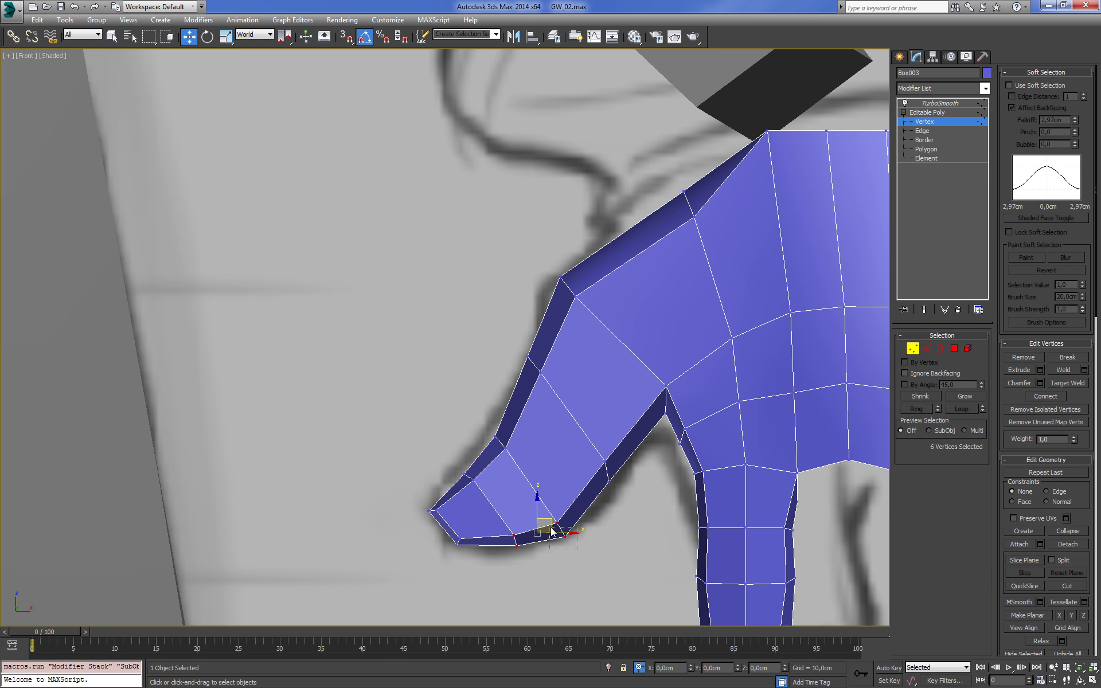
pyautogui.click(560, 525)
pyautogui.moveTo(562, 514); pyautogui.dragTo(570, 509)
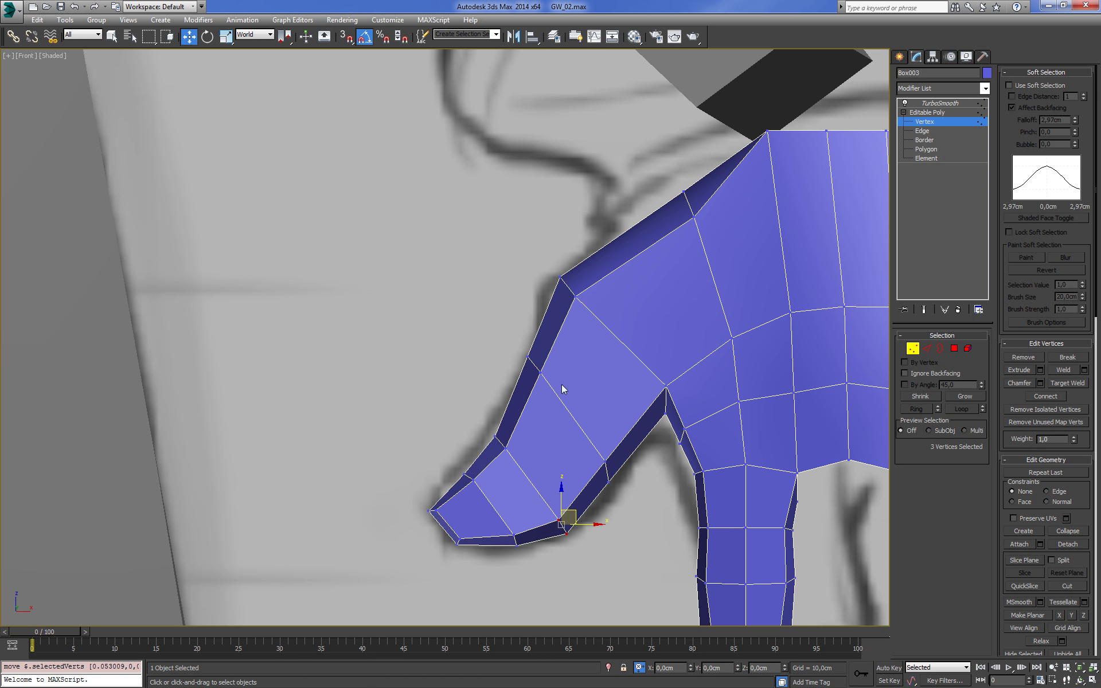
pyautogui.moveTo(549, 356); pyautogui.dragTo(556, 364)
# Connect an edge ring to add a loop where the finger joins the palm
pyautogui.press('2')
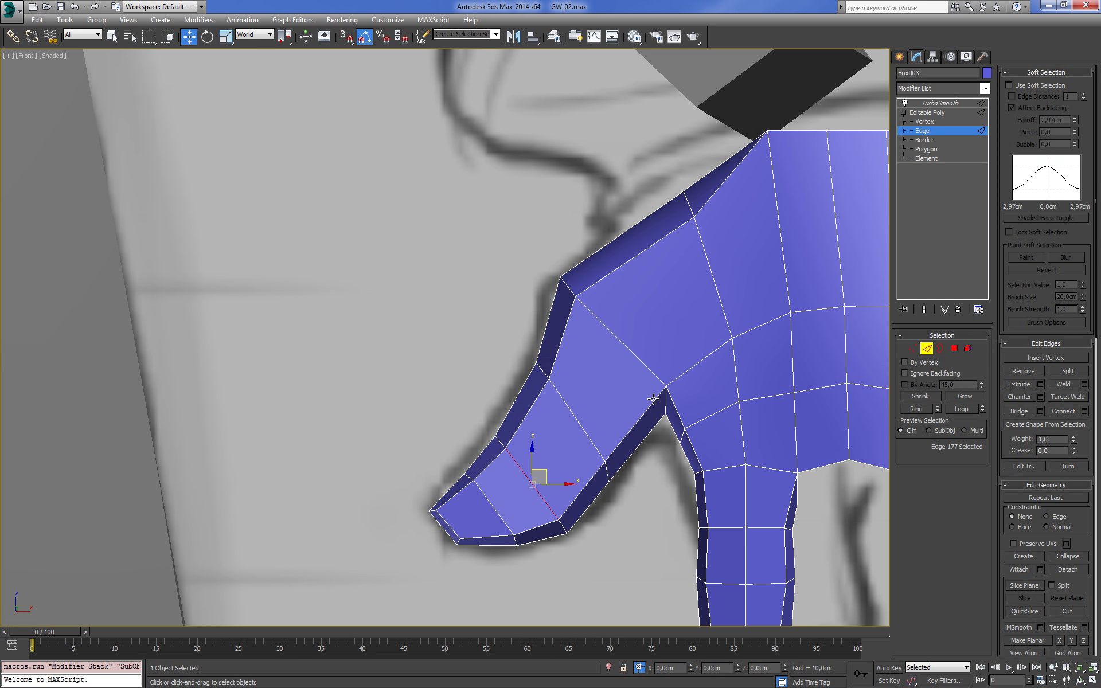
pyautogui.click(654, 403)
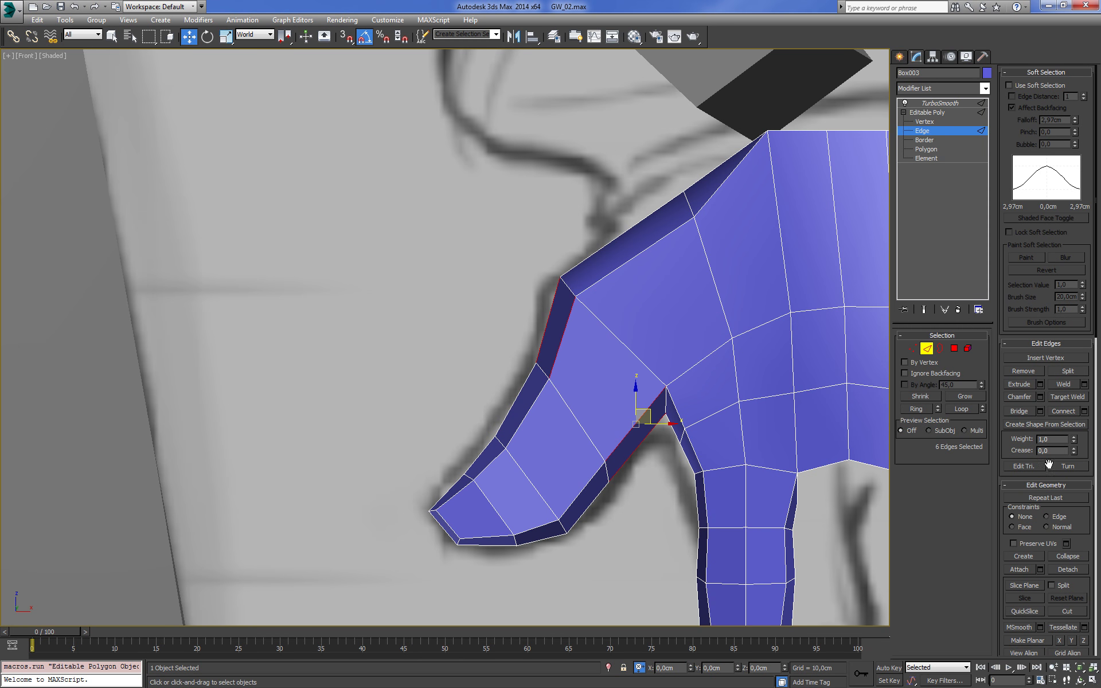
pyautogui.click(1084, 411)
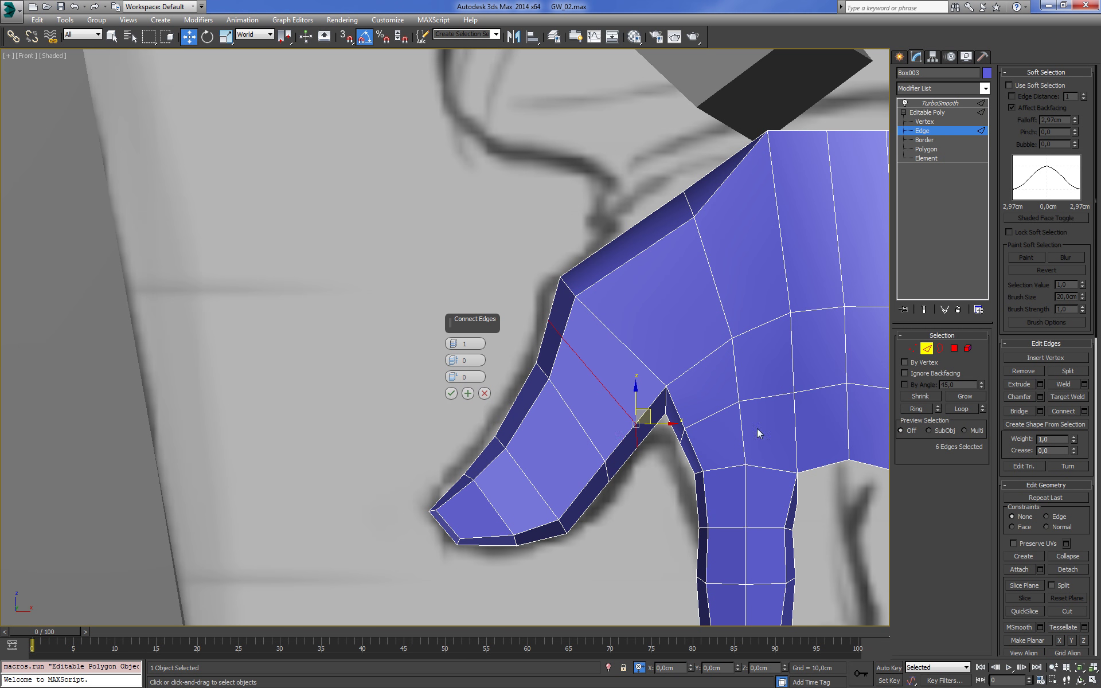
pyautogui.click(451, 394)
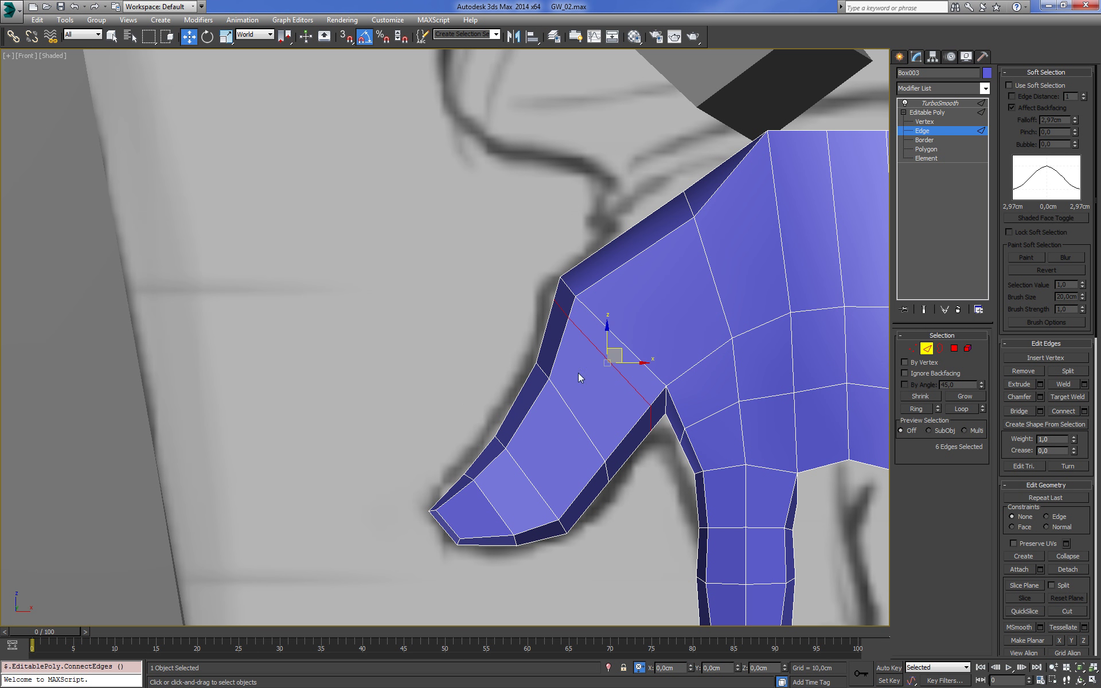
pyautogui.scroll(8, 578, 372)
# Reposition the knuckle corner vertices, moving them up-right and down-left while checking in wireframe
pyautogui.press('F3')
pyautogui.press('1')
pyautogui.press('F3')
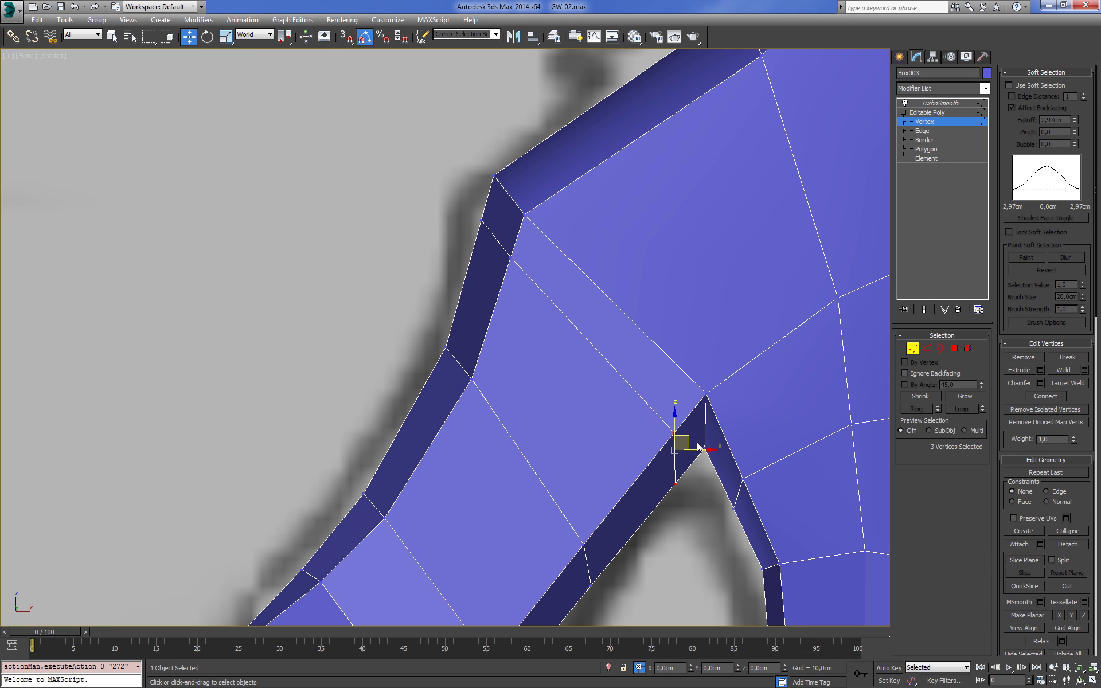
pyautogui.moveTo(681, 443); pyautogui.dragTo(693, 418)
pyautogui.press('F3')
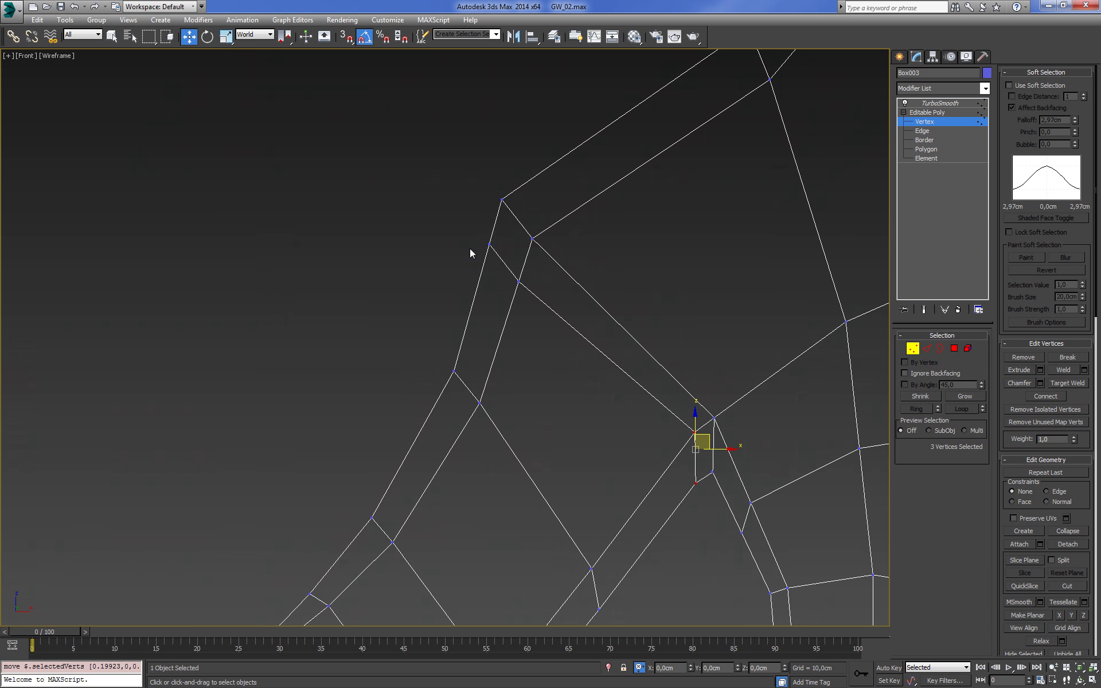
pyautogui.press('F3')
pyautogui.moveTo(494, 253); pyautogui.dragTo(475, 263)
# Add a tight new edge loop at the knuckle corner
pyautogui.press('2')
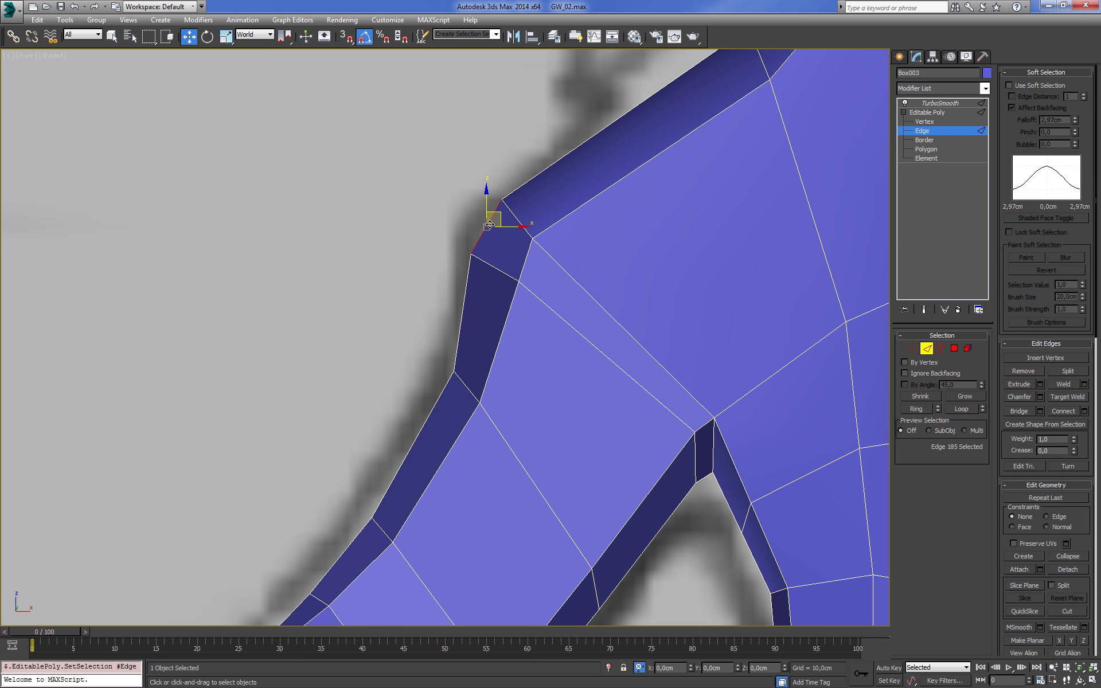
pyautogui.click(1084, 412)
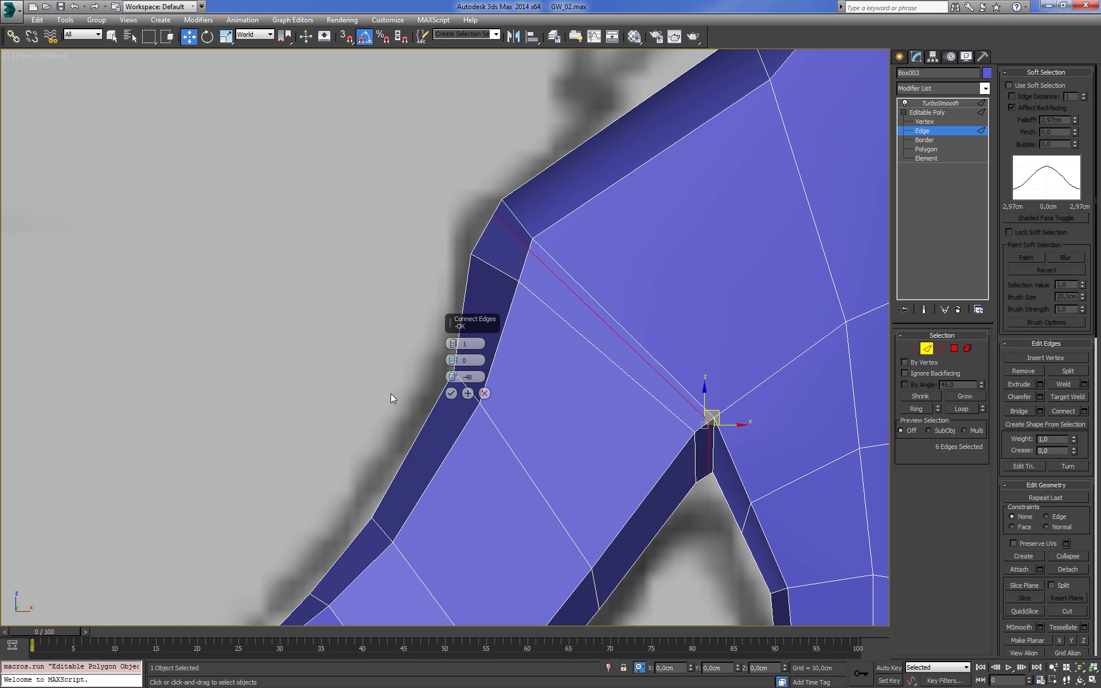
pyautogui.click(450, 394)
# Undo the last vertex move and nudge the knuckle corner vertex into place
pyautogui.press('1')
pyautogui.press('F3')
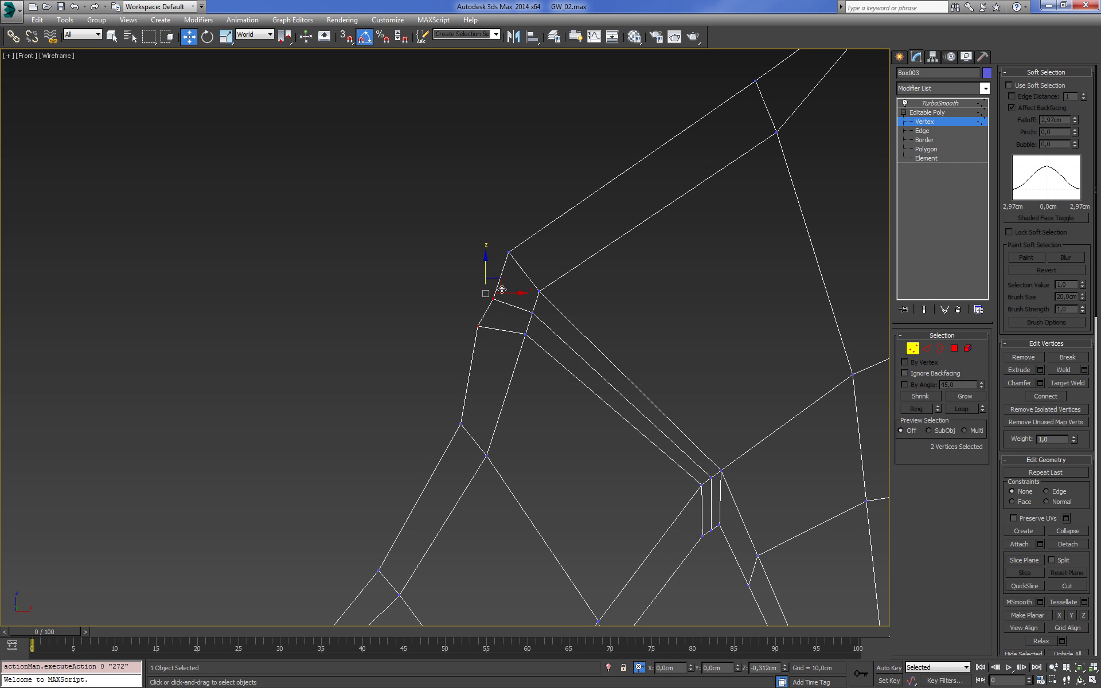
pyautogui.hotkey('ctrl', 'z')
pyautogui.press('F3')
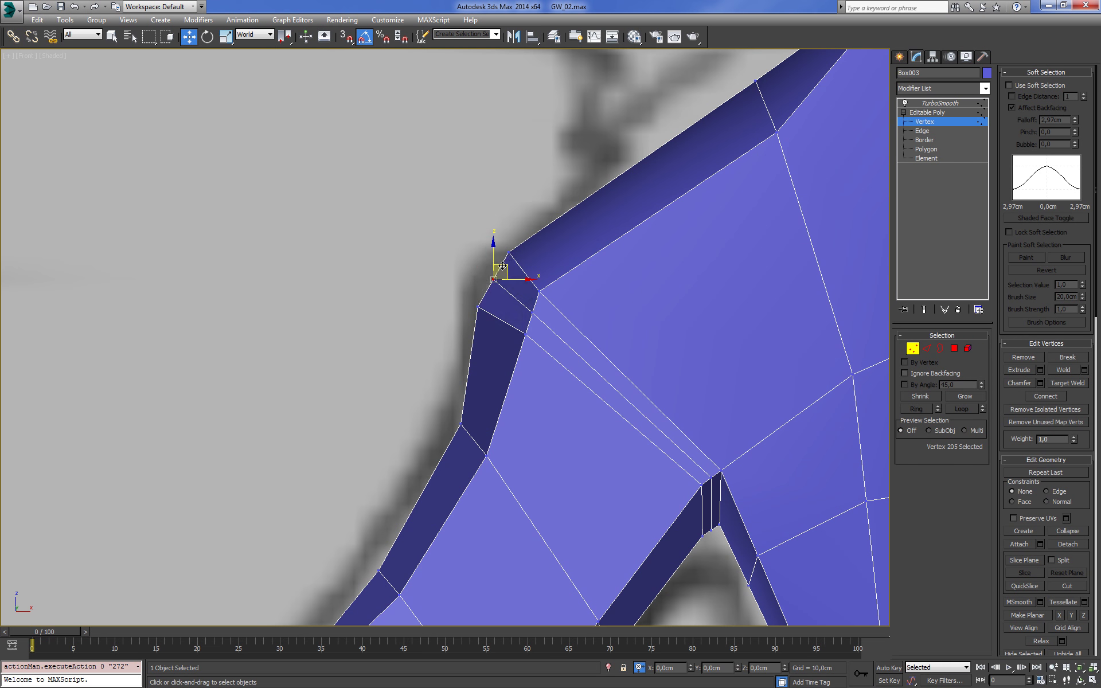
pyautogui.moveTo(503, 270); pyautogui.dragTo(491, 268)
pyautogui.scroll(-2, 727, 388)
pyautogui.scroll(3, 596, 386)
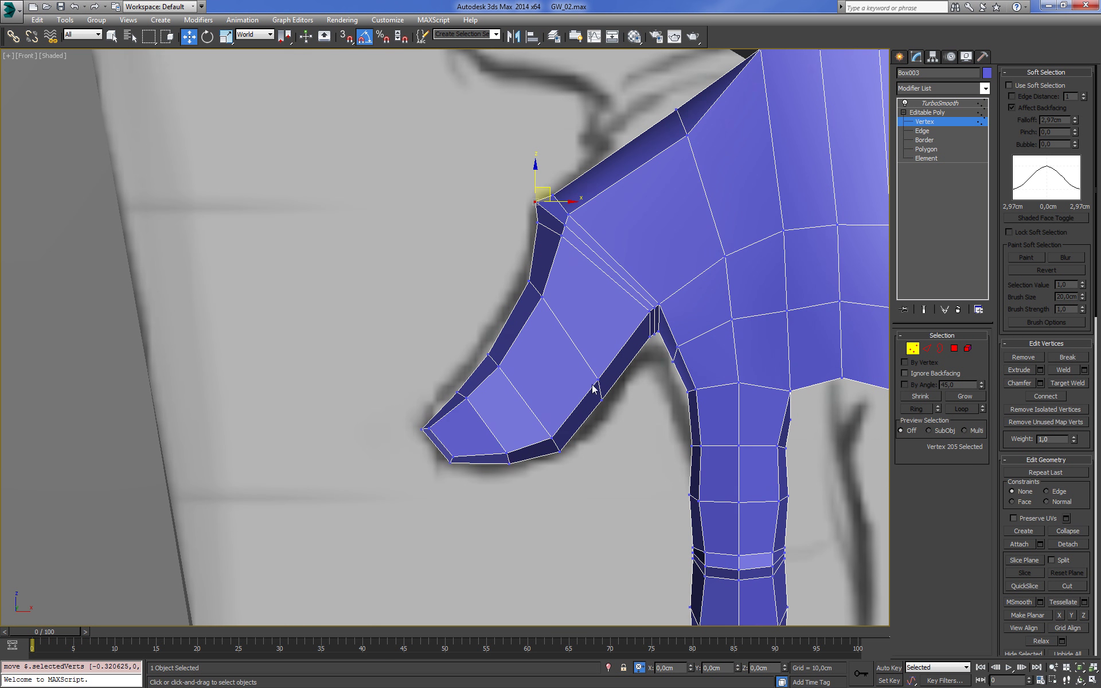
pyautogui.press('2')
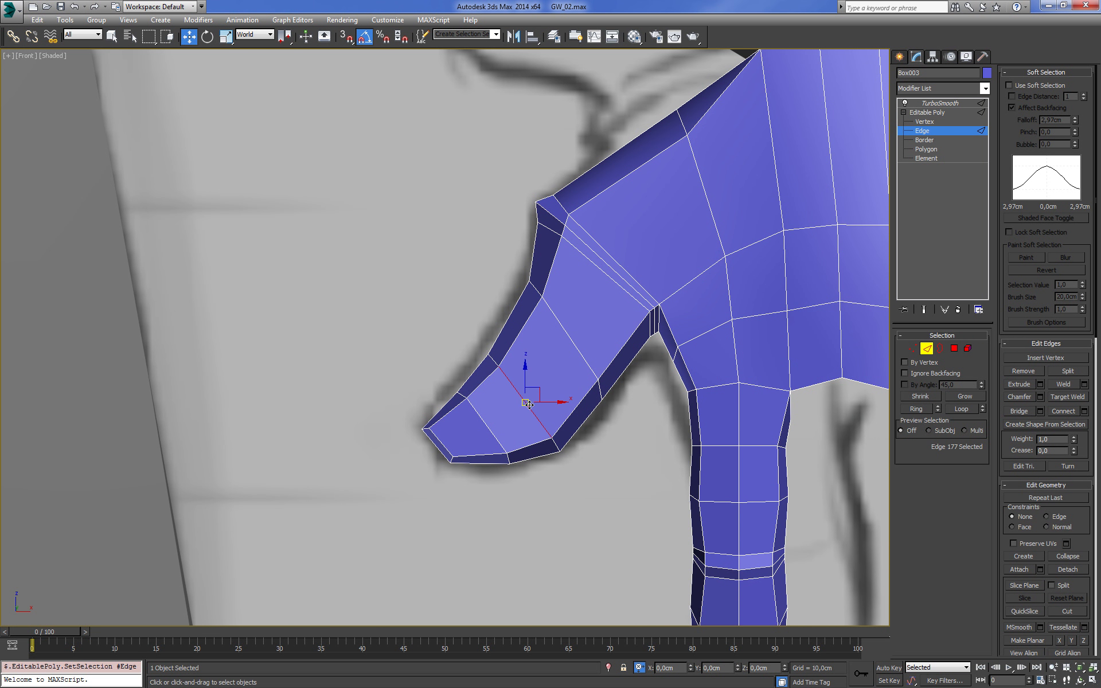
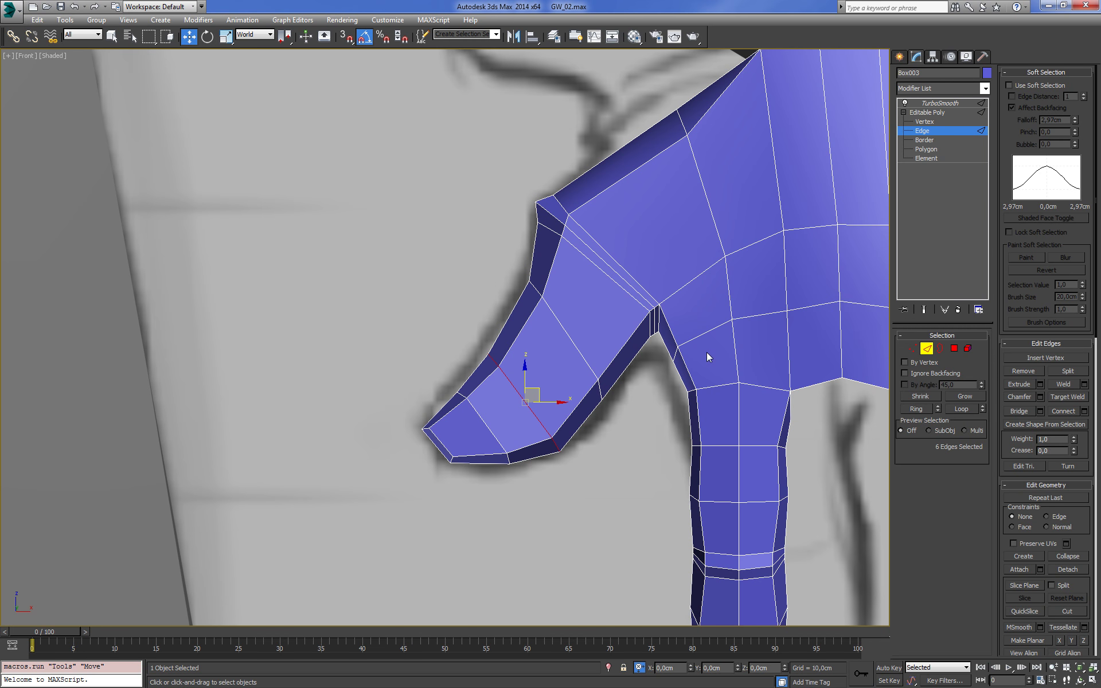
# Maximize the window and chamfer the selected edge loop near the thumb tip
pyautogui.scroll(-2, 707, 352)
pyautogui.scroll(-2, 688, 435)
pyautogui.scroll(-2, 755, 208)
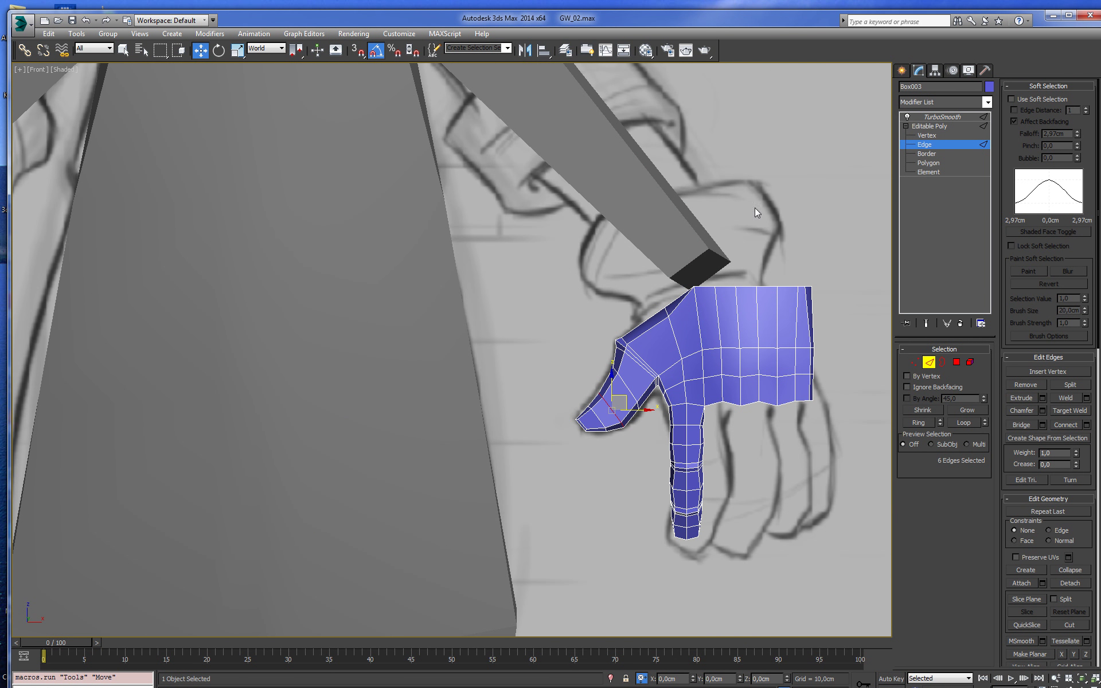
pyautogui.doubleClick(813, 19)
pyautogui.scroll(4, 725, 307)
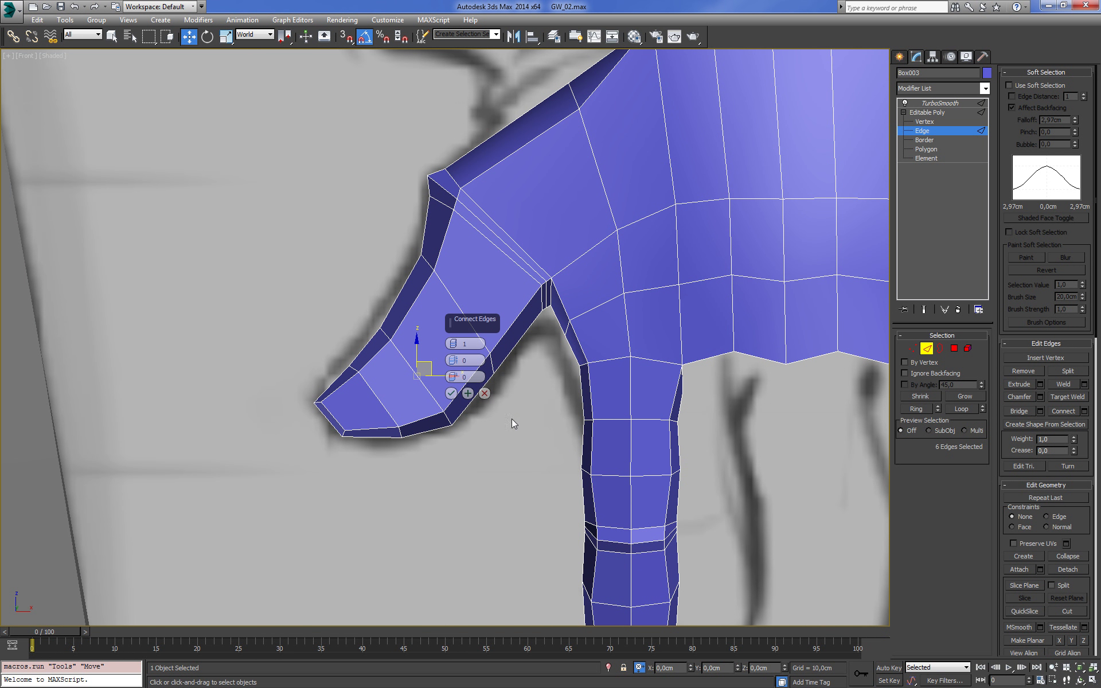
pyautogui.scroll(2, 512, 397)
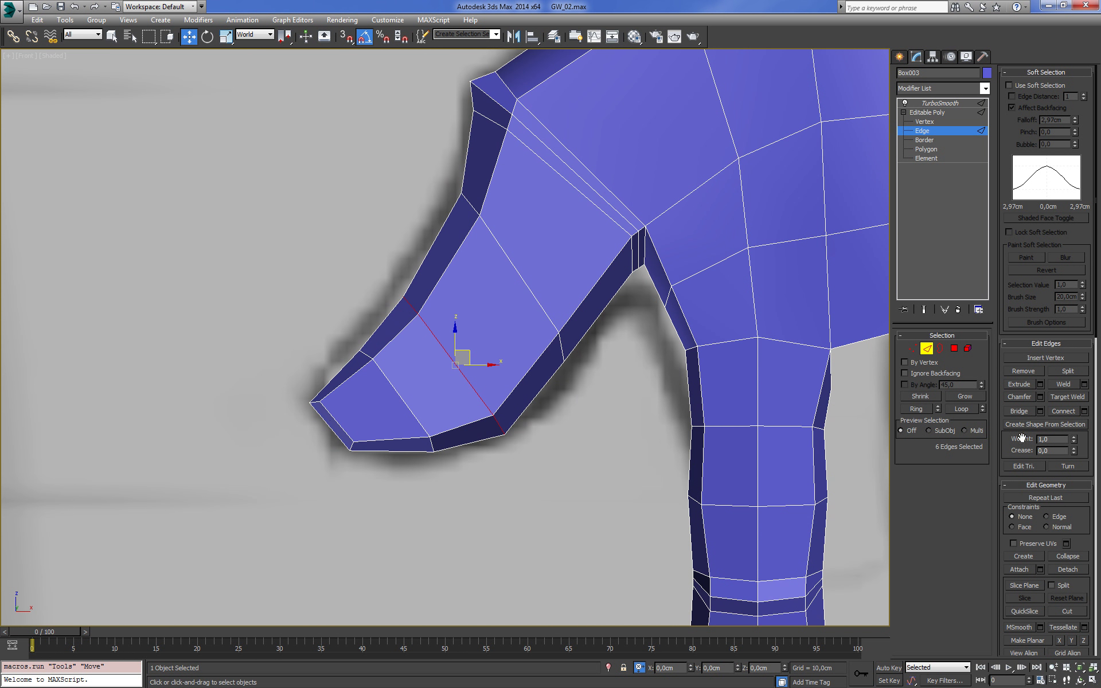
pyautogui.click(1040, 396)
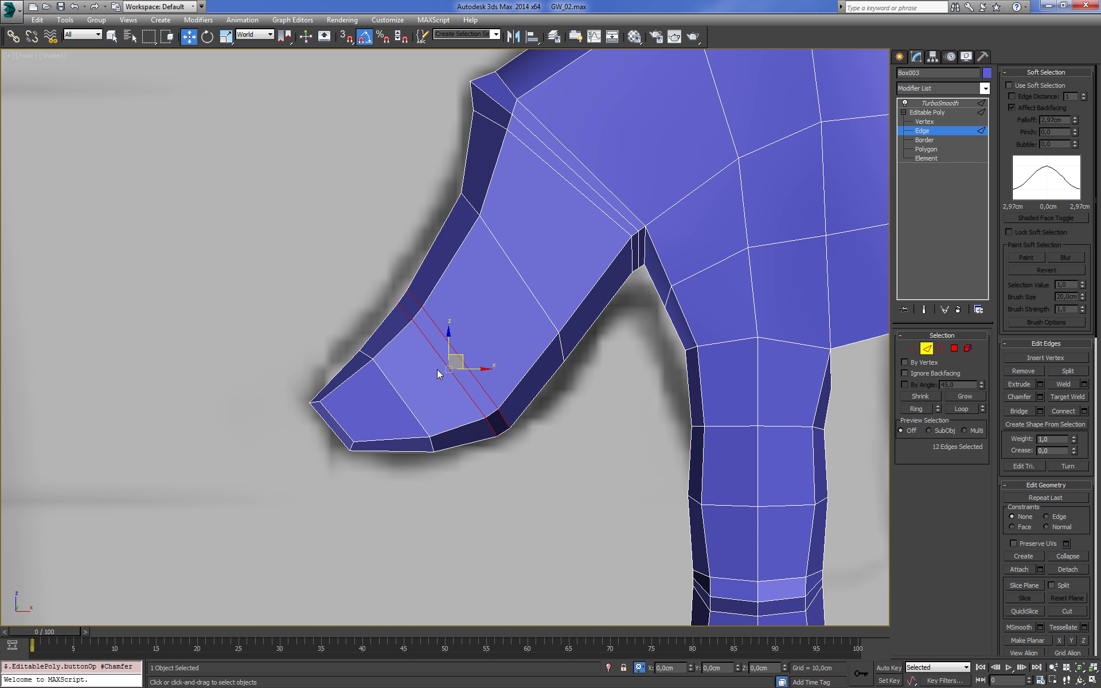
# Slide the chamfered loops along the thumb and preview the TurboSmooth result
pyautogui.scroll(2, 437, 373)
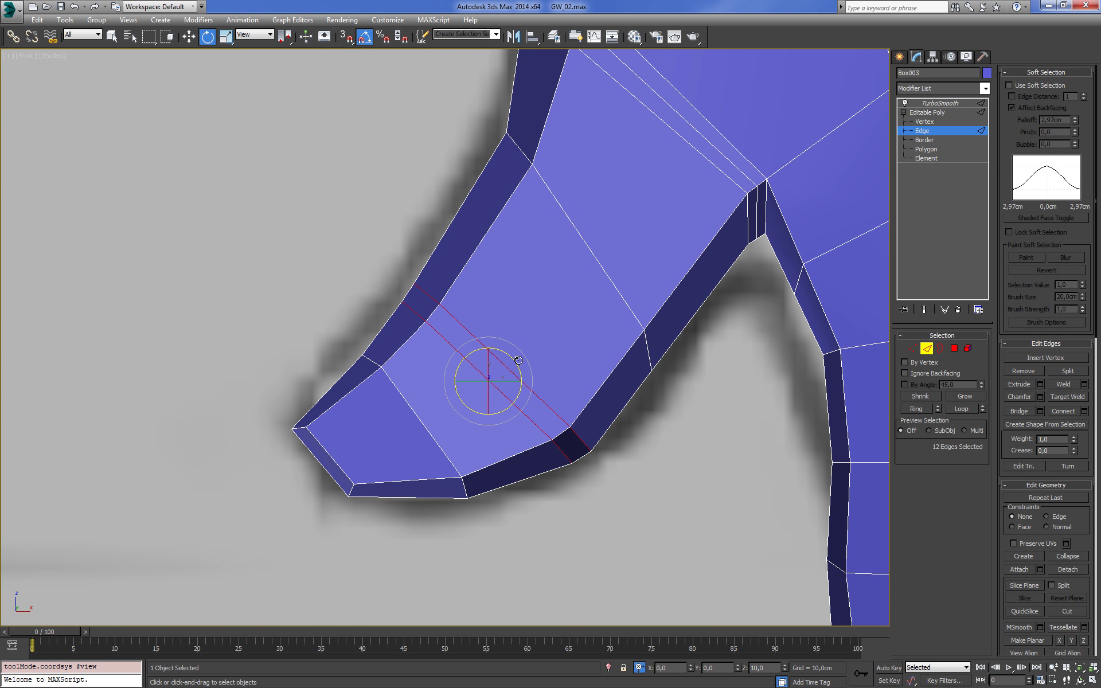
pyautogui.moveTo(504, 366); pyautogui.dragTo(517, 367)
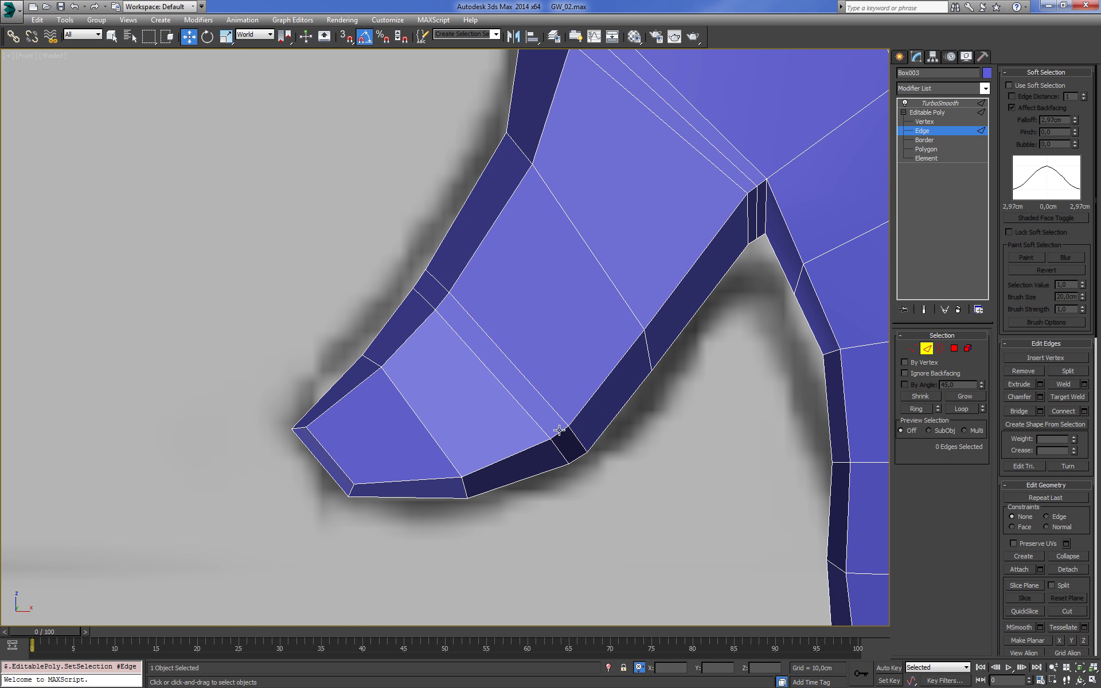
pyautogui.press('pageup')
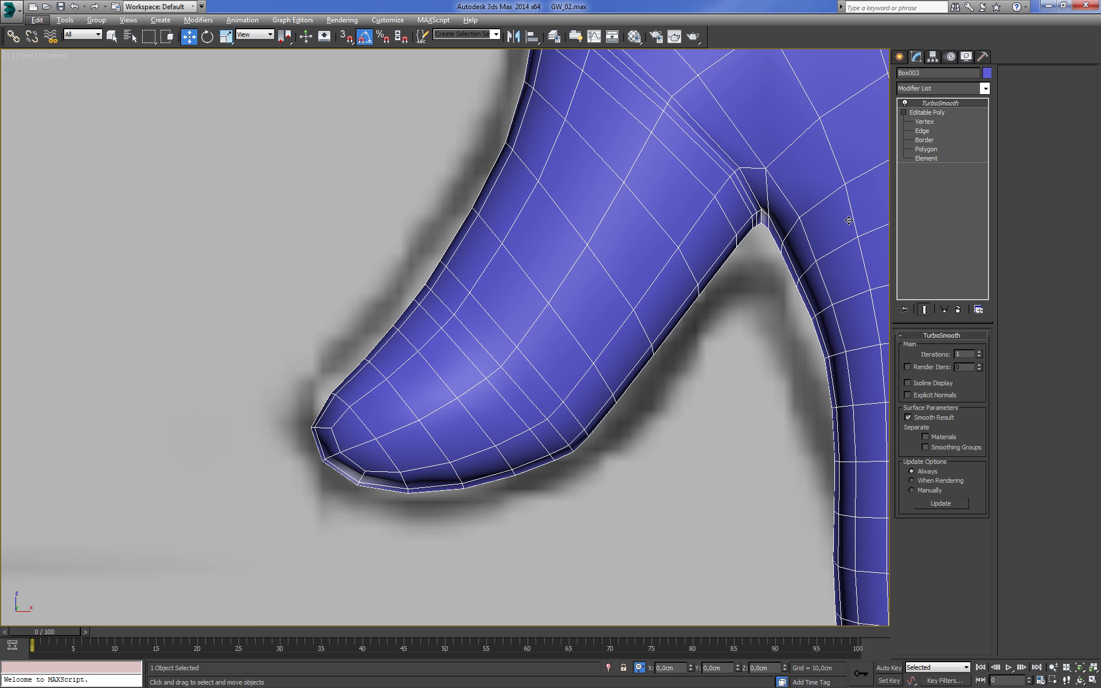
pyautogui.click(922, 131)
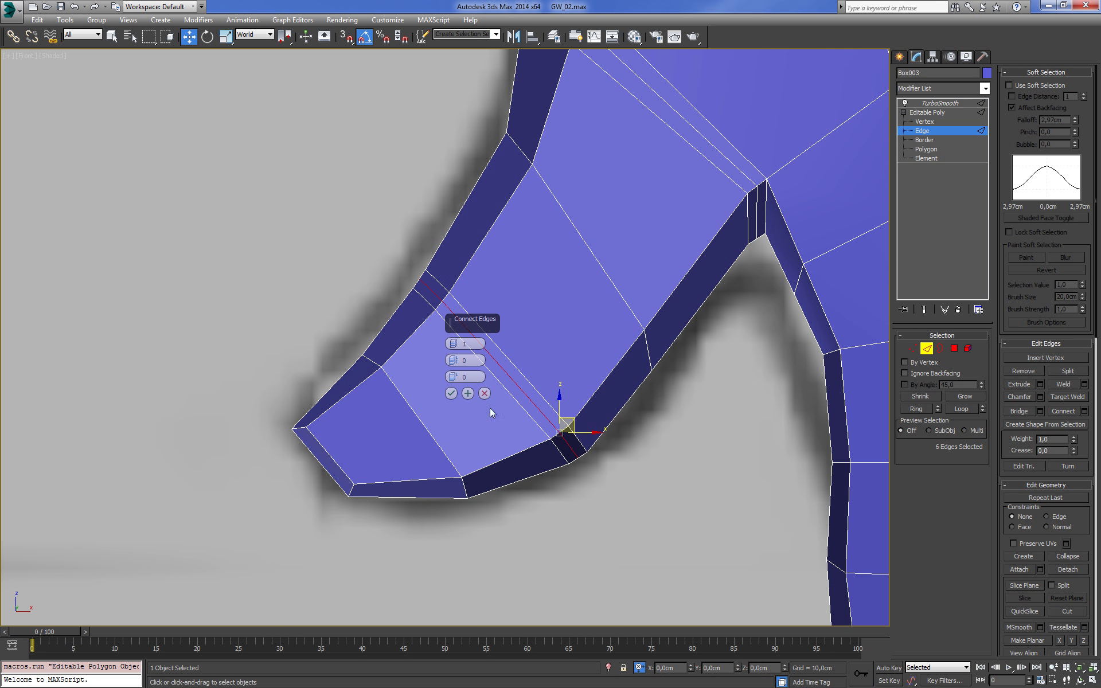
# Connect the thumb edges to add another loop across the thumb
pyautogui.click(451, 393)
pyautogui.press('F3')
pyautogui.press('1')
pyautogui.scroll(5, 471, 348)
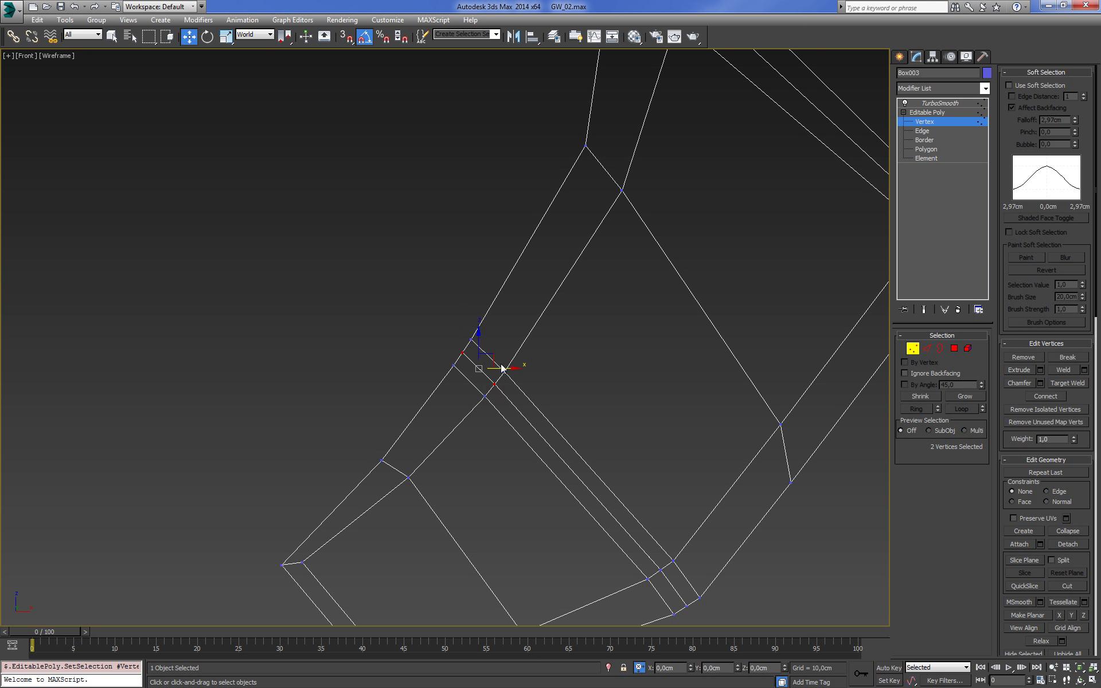
# Reposition the vertices along the underside of the thumb
pyautogui.press('F3')
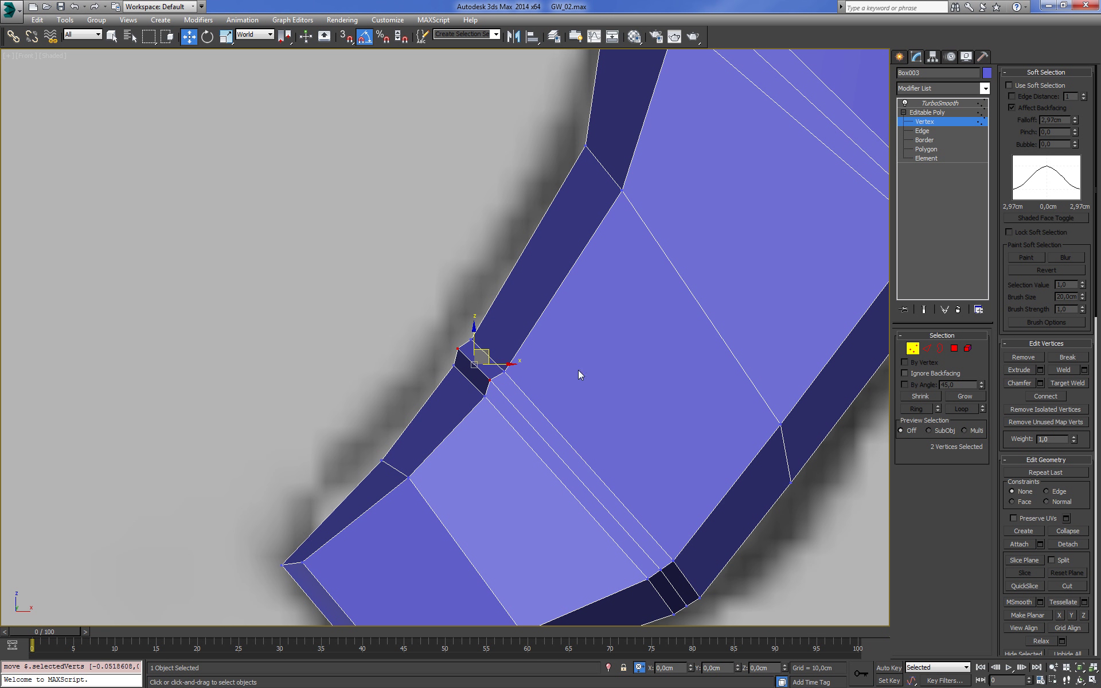
pyautogui.scroll(-5, 576, 355)
pyautogui.moveTo(575, 337)
pyautogui.keyDown('alt'); pyautogui.mouseDown(button='middle')
pyautogui.moveTo(639, 344)
pyautogui.moveTo(669, 309)
pyautogui.moveTo(574, 332)
pyautogui.mouseUp(button='middle'); pyautogui.keyUp('alt')
pyautogui.scroll(4, 629, 361)
pyautogui.keyDown('alt'); pyautogui.moveTo(629, 361); pyautogui.dragTo(630, 376, button='middle'); pyautogui.keyUp('alt')
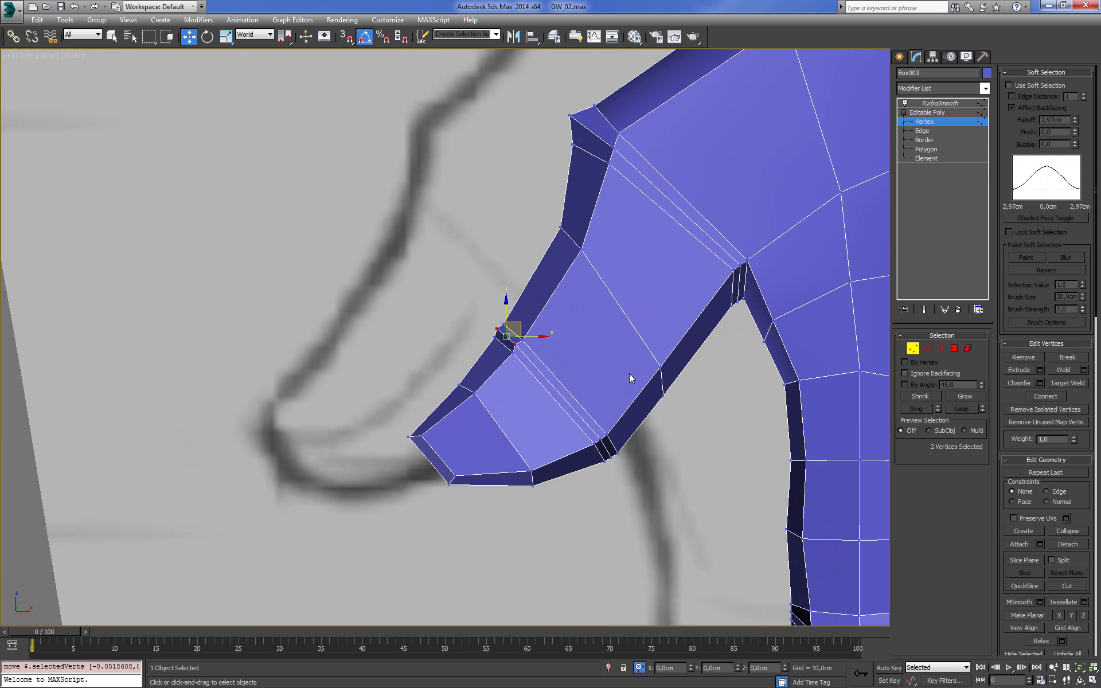
pyautogui.press('F3')
pyautogui.scroll(1, 629, 376)
pyautogui.moveTo(652, 342); pyautogui.dragTo(695, 411)
pyautogui.press('F3')
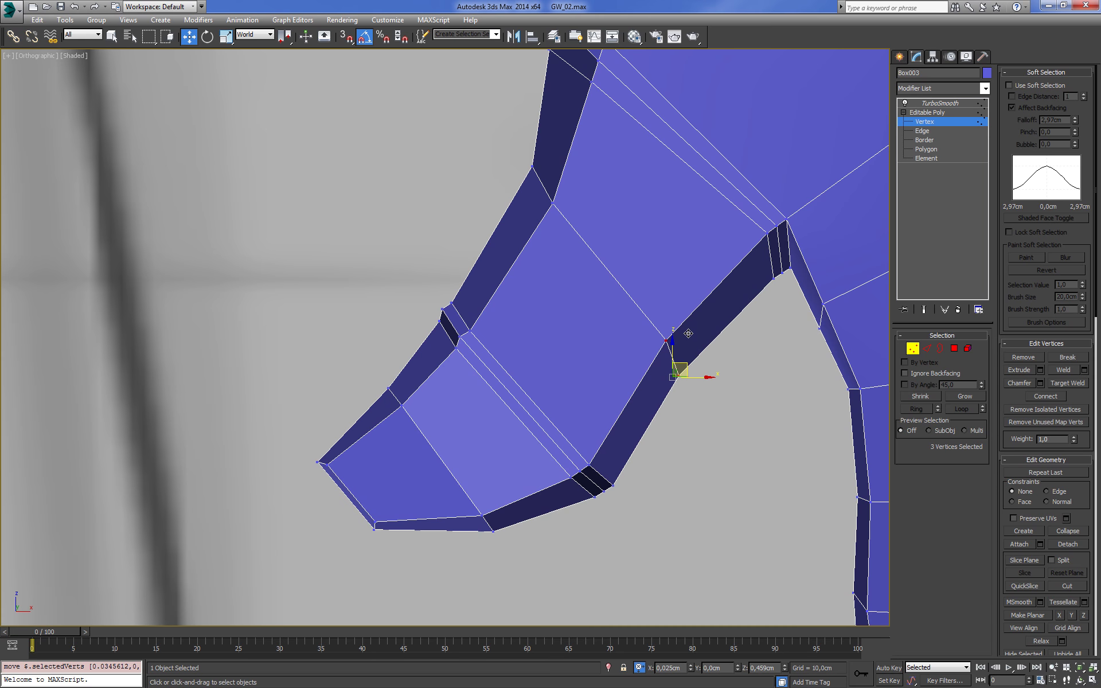
pyautogui.press('F3')
pyautogui.press('F3')
pyautogui.scroll(-3, 322, 457)
pyautogui.scroll(-4, 500, 358)
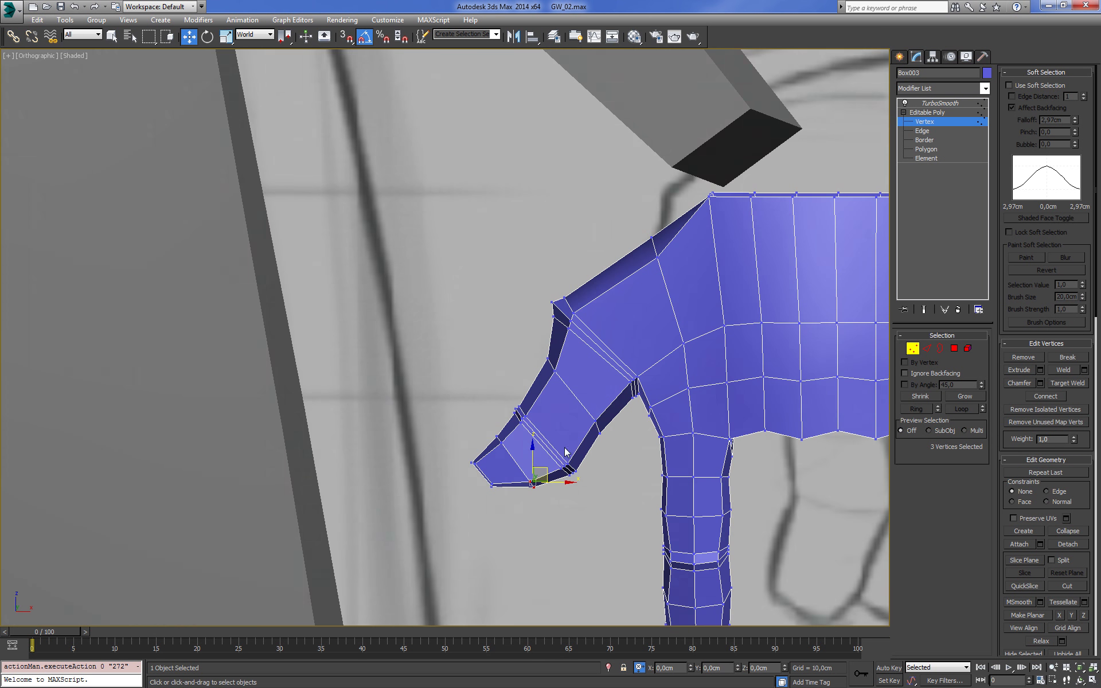
# Box-select the thumb tip vertices and apply Relax to them
pyautogui.press('F3')
pyautogui.moveTo(429, 354); pyautogui.dragTo(648, 483)
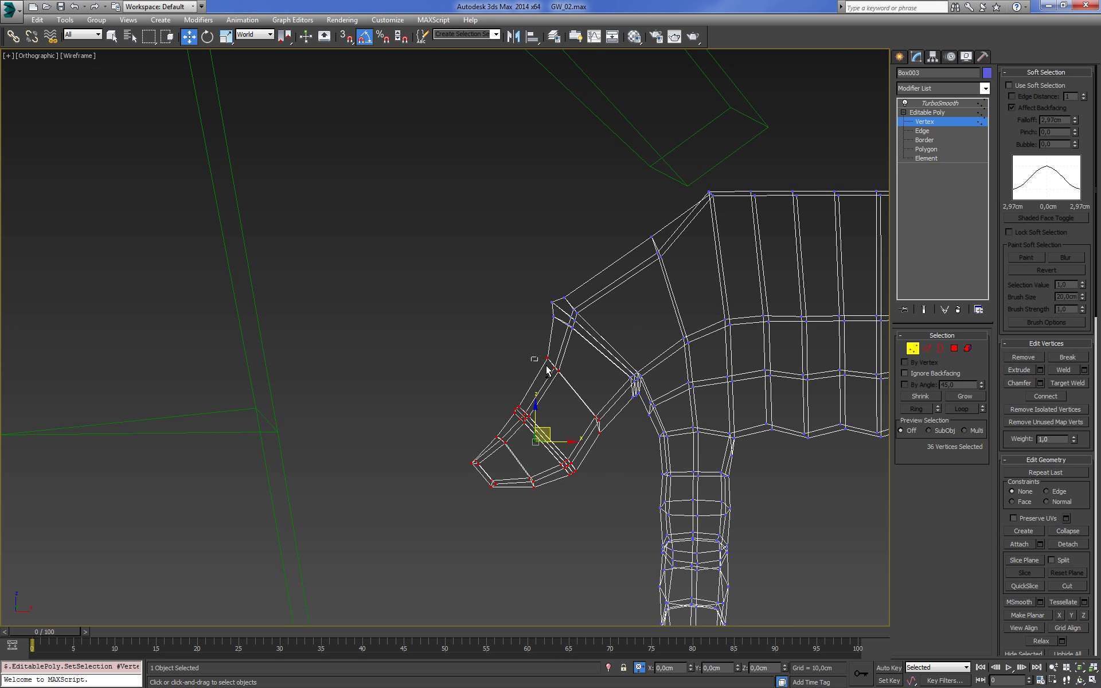
pyautogui.press('F3')
pyautogui.scroll(-2, 1007, 308)
pyautogui.scroll(-2, 1053, 485)
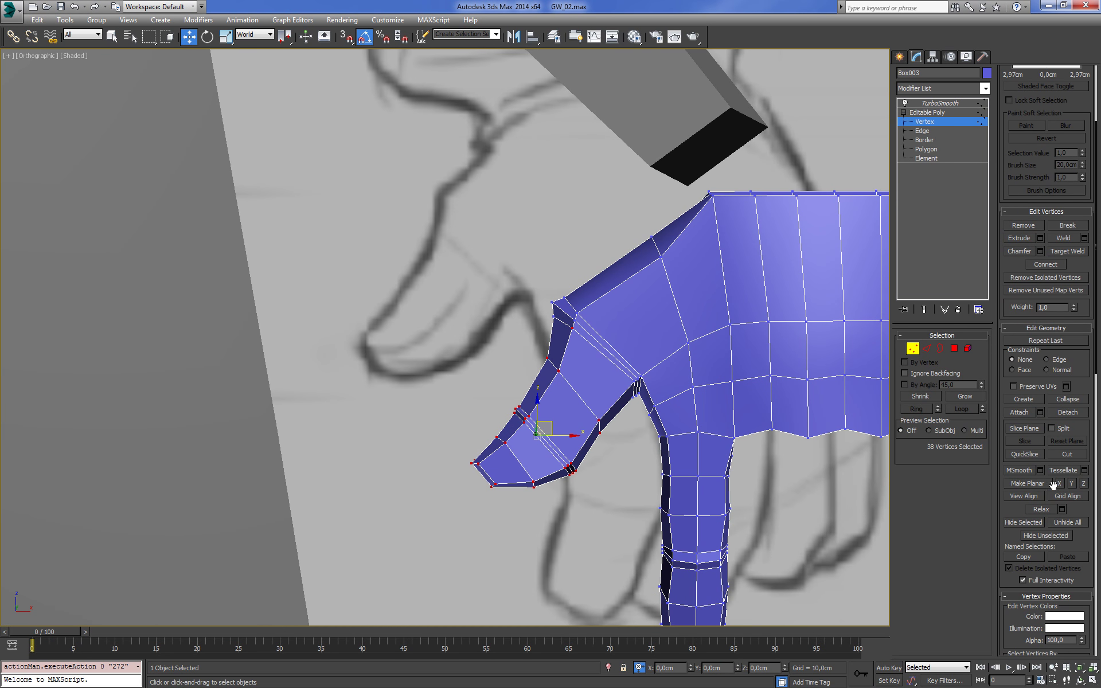
pyautogui.click(1042, 509)
pyautogui.moveTo(676, 423)
pyautogui.keyDown('alt'); pyautogui.mouseDown(button='middle')
pyautogui.moveTo(696, 398)
pyautogui.moveTo(764, 377)
pyautogui.moveTo(873, 397)
pyautogui.moveTo(736, 456)
pyautogui.moveTo(675, 422)
pyautogui.moveTo(790, 347)
pyautogui.moveTo(829, 347)
pyautogui.moveTo(580, 314)
pyautogui.mouseUp(button='middle'); pyautogui.keyUp('alt')
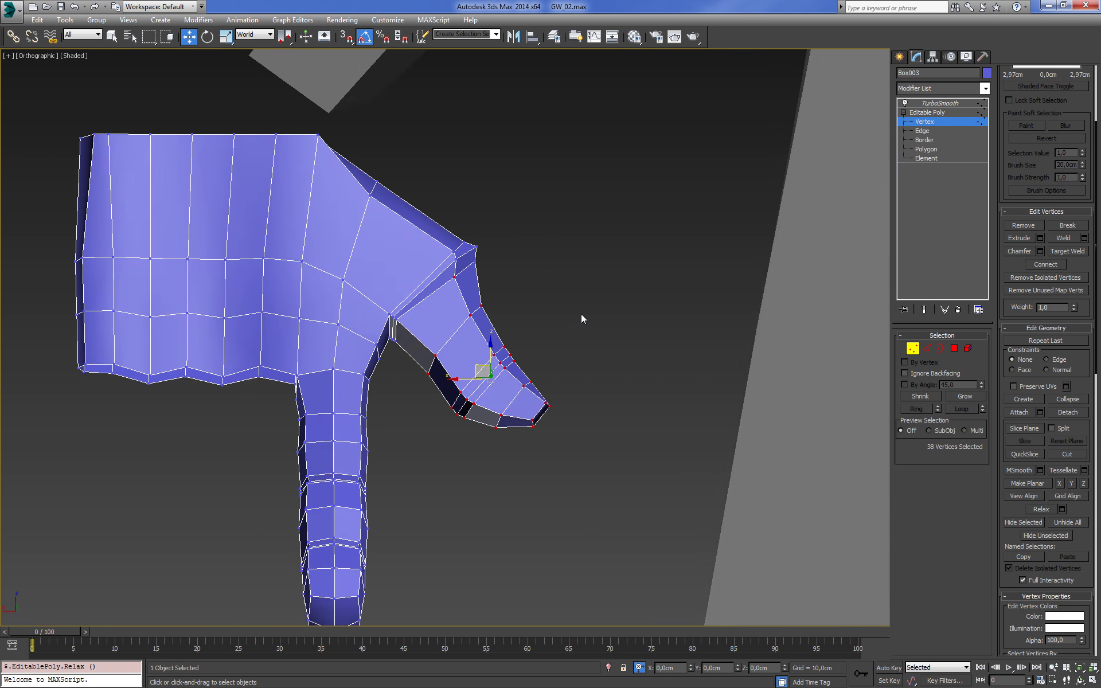
# Select the vertices around the thumb tip and check them from another angle
pyautogui.press('F3')
pyautogui.moveTo(595, 183); pyautogui.dragTo(443, 339)
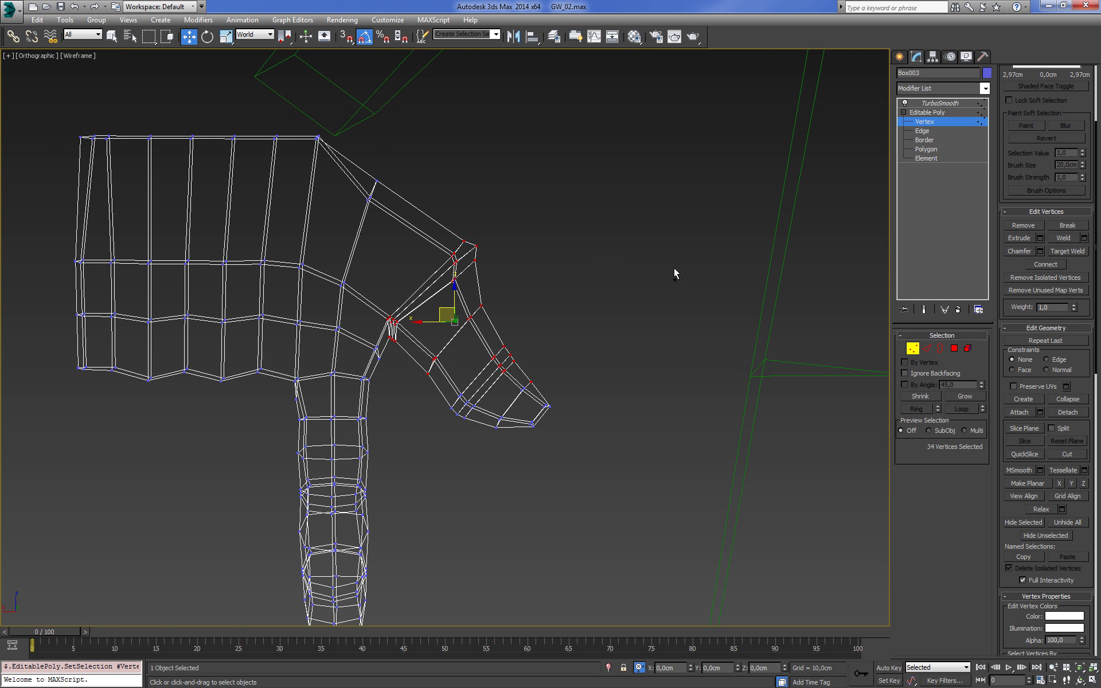
pyautogui.press('F3')
pyautogui.moveTo(518, 338)
pyautogui.keyDown('alt'); pyautogui.mouseDown(button='middle')
pyautogui.moveTo(548, 314)
pyautogui.moveTo(441, 317)
pyautogui.moveTo(480, 325)
pyautogui.moveTo(556, 306)
pyautogui.moveTo(557, 321)
pyautogui.moveTo(539, 319)
pyautogui.moveTo(543, 297)
pyautogui.moveTo(536, 339)
pyautogui.moveTo(548, 443)
pyautogui.mouseUp(button='middle'); pyautogui.keyUp('alt')
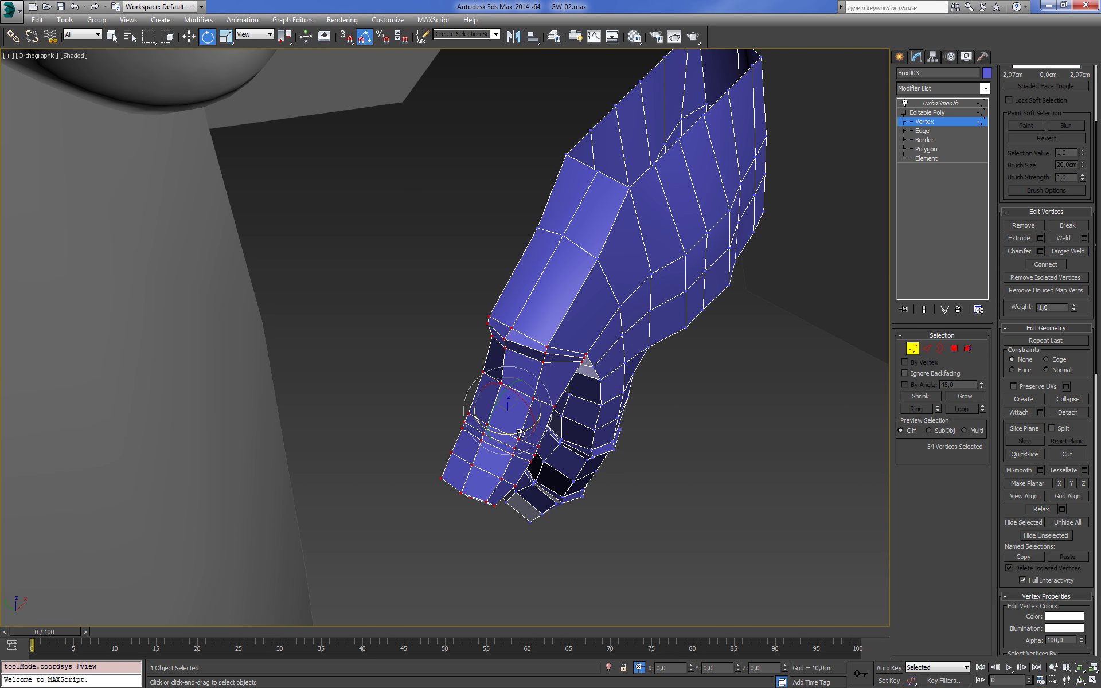
# Move the selected thumb-tip vertices up and to the left
pyautogui.press('w')
pyautogui.keyDown('alt'); pyautogui.moveTo(563, 307); pyautogui.dragTo(562, 337, button='middle'); pyautogui.keyUp('alt')
pyautogui.moveTo(506, 391)
pyautogui.mouseDown()
pyautogui.moveTo(490, 344)
pyautogui.moveTo(511, 350)
pyautogui.moveTo(500, 343)
pyautogui.mouseUp()
pyautogui.moveTo(500, 343)
pyautogui.keyDown('alt'); pyautogui.mouseDown(button='middle')
pyautogui.moveTo(492, 314)
pyautogui.moveTo(577, 258)
pyautogui.moveTo(771, 250)
pyautogui.moveTo(654, 321)
pyautogui.moveTo(813, 373)
pyautogui.mouseUp(button='middle'); pyautogui.keyUp('alt')
pyautogui.scroll(3, 813, 374)
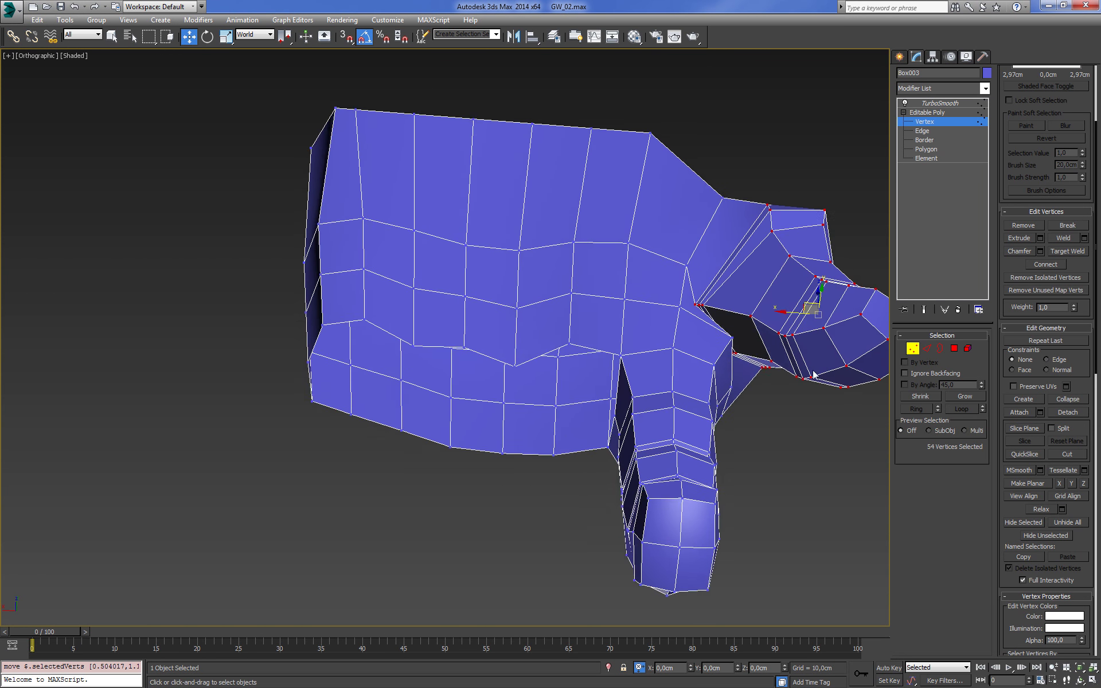
pyautogui.scroll(3, 813, 374)
pyautogui.scroll(5, 703, 327)
# Select a vertex at the thumb base and inspect where the thumb meets the palm
pyautogui.press('F3')
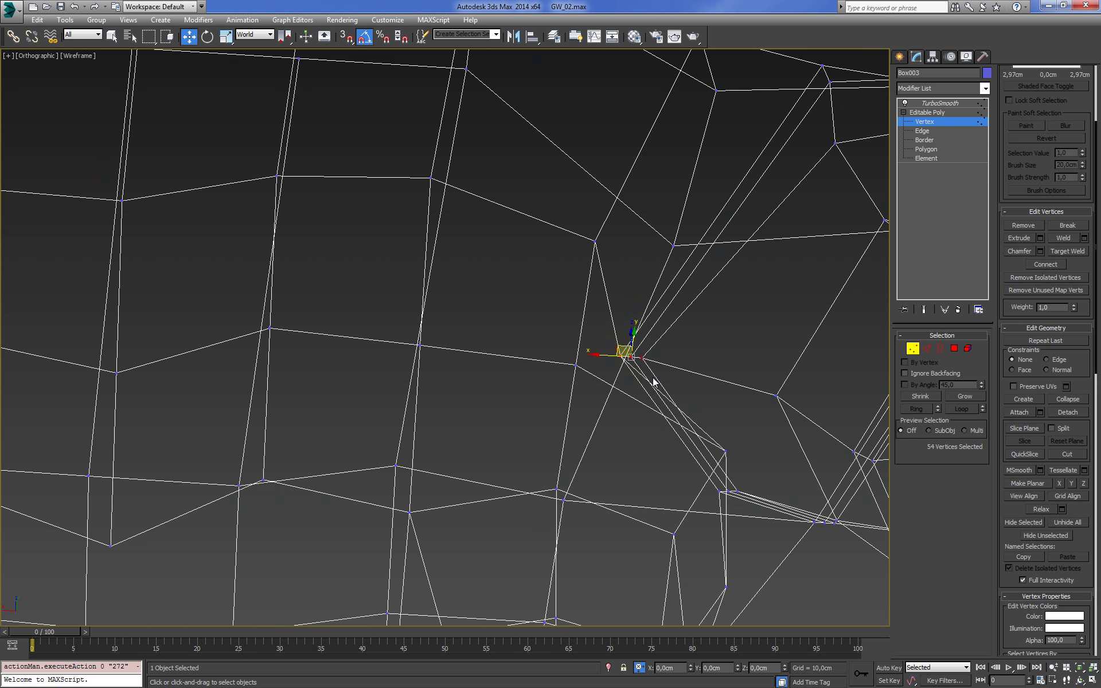
pyautogui.press('F3')
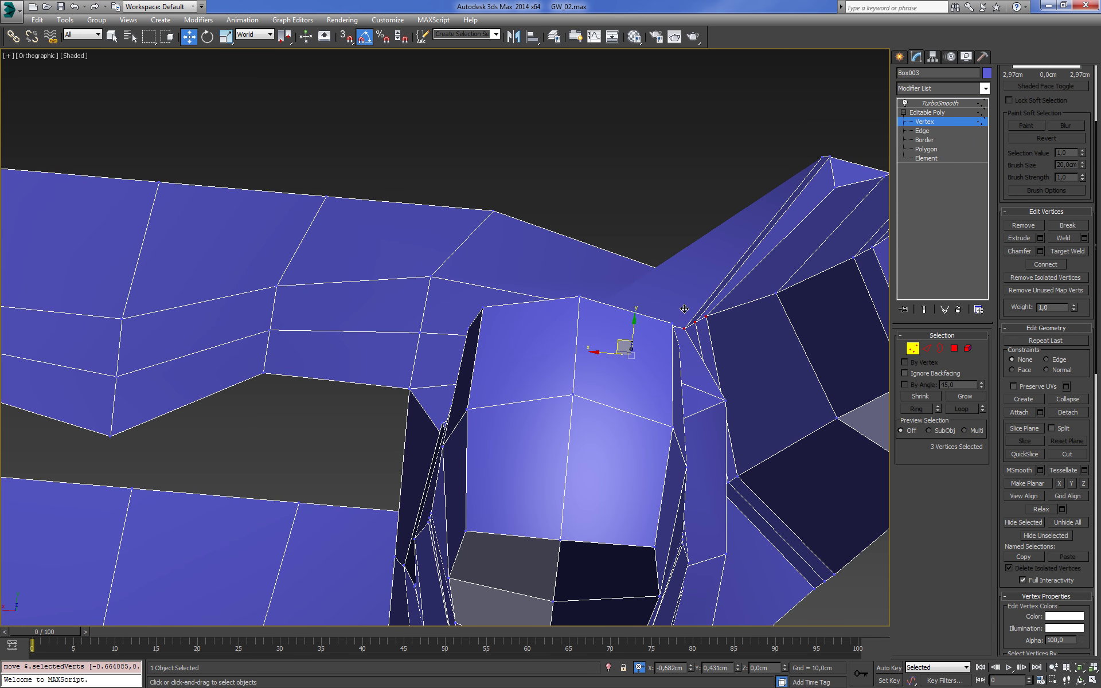
pyautogui.scroll(3, 683, 321)
pyautogui.press('F3')
pyautogui.click(723, 417)
pyautogui.press('F3')
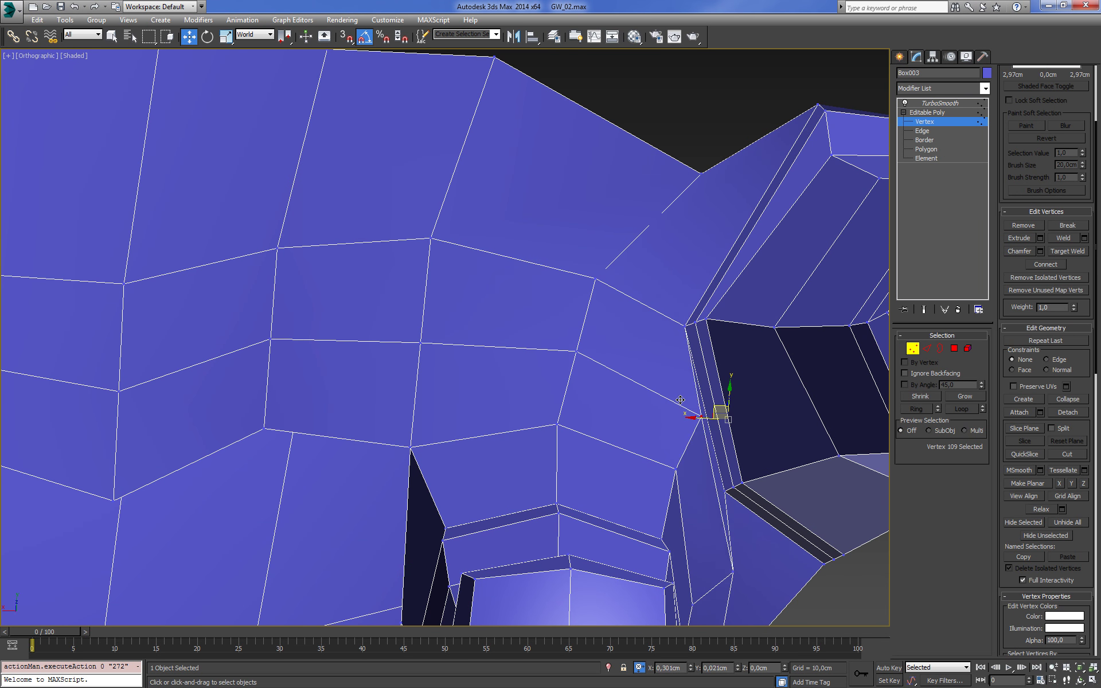
pyautogui.scroll(-5, 688, 356)
pyautogui.scroll(3, 732, 386)
pyautogui.moveTo(732, 386)
pyautogui.keyDown('alt'); pyautogui.mouseDown(button='middle')
pyautogui.moveTo(762, 321)
pyautogui.moveTo(705, 344)
pyautogui.moveTo(717, 373)
pyautogui.moveTo(631, 334)
pyautogui.mouseUp(button='middle'); pyautogui.keyUp('alt')
pyautogui.scroll(2, 745, 330)
pyautogui.scroll(-3, 745, 339)
pyautogui.scroll(3, 688, 361)
# Select three polygons on top of the hand and view them from below
pyautogui.press('4')
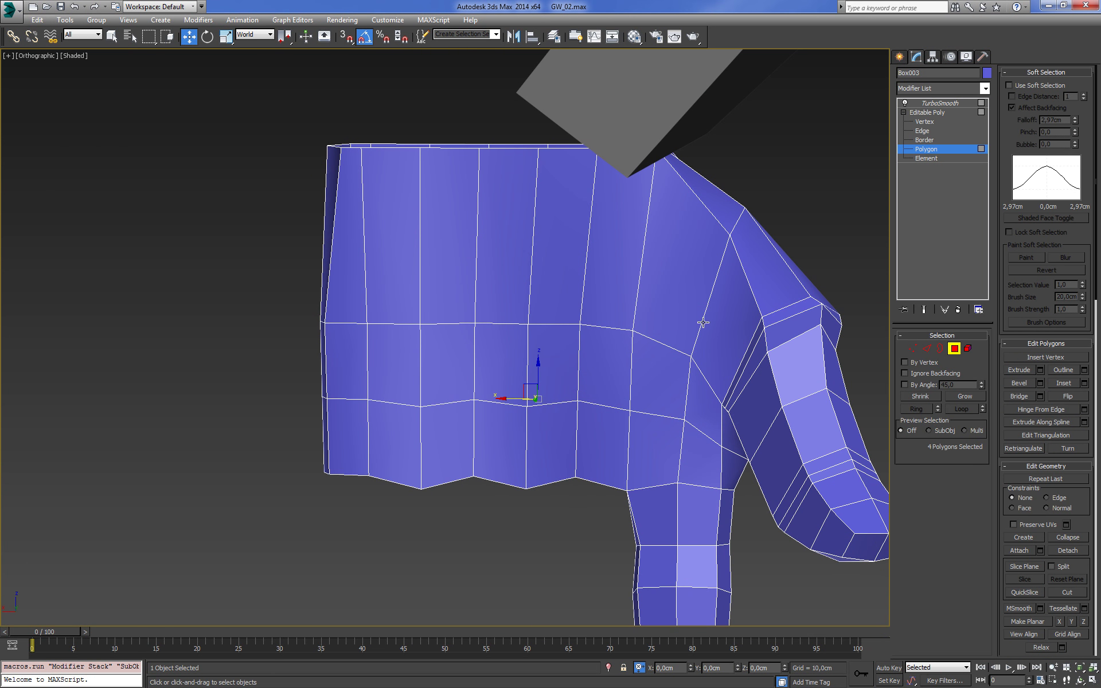
pyautogui.click(672, 316)
pyautogui.keyDown('ctrl'); pyautogui.click(611, 300); pyautogui.keyUp('ctrl')
pyautogui.keyDown('ctrl'); pyautogui.click(564, 302); pyautogui.keyUp('ctrl')
pyautogui.keyDown('alt'); pyautogui.moveTo(564, 302); pyautogui.dragTo(652, 340, button='middle'); pyautogui.keyUp('alt')
pyautogui.scroll(2, 653, 340)
pyautogui.scroll(-2, 653, 340)
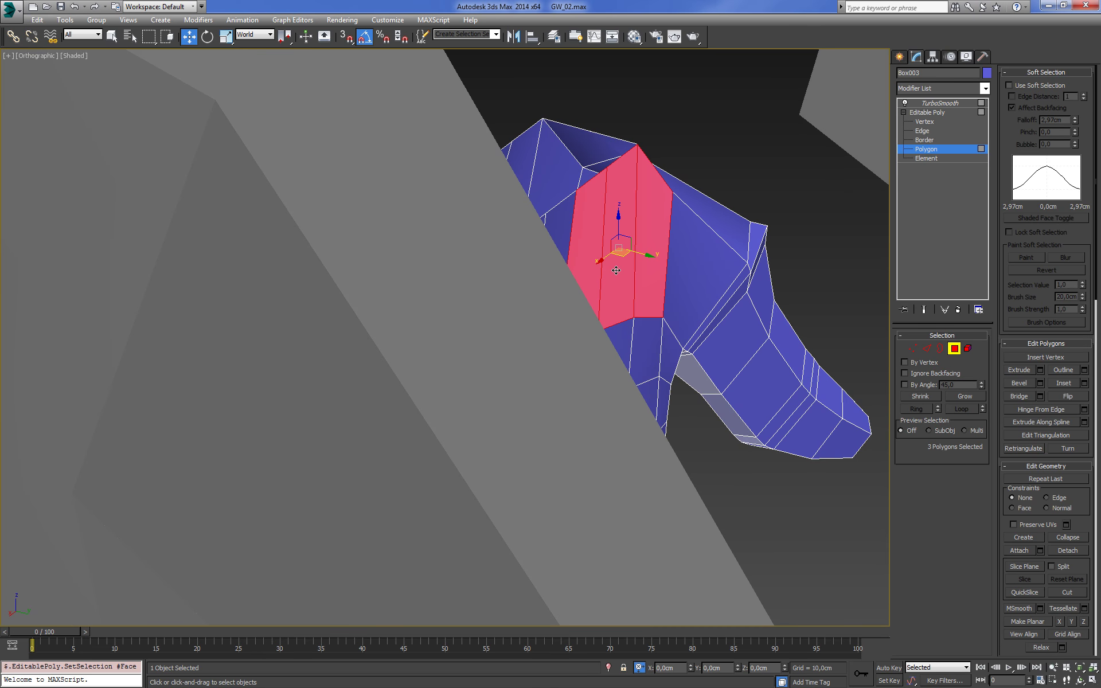
pyautogui.moveTo(615, 270)
pyautogui.keyDown('alt'); pyautogui.mouseDown(button='middle')
pyautogui.moveTo(625, 258)
pyautogui.moveTo(646, 290)
pyautogui.moveTo(750, 300)
pyautogui.moveTo(721, 315)
pyautogui.moveTo(747, 302)
pyautogui.mouseUp(button='middle'); pyautogui.keyUp('alt')
# Select a single vertex and a pair of rim vertices on the hand
pyautogui.press('1')
pyautogui.press('F3')
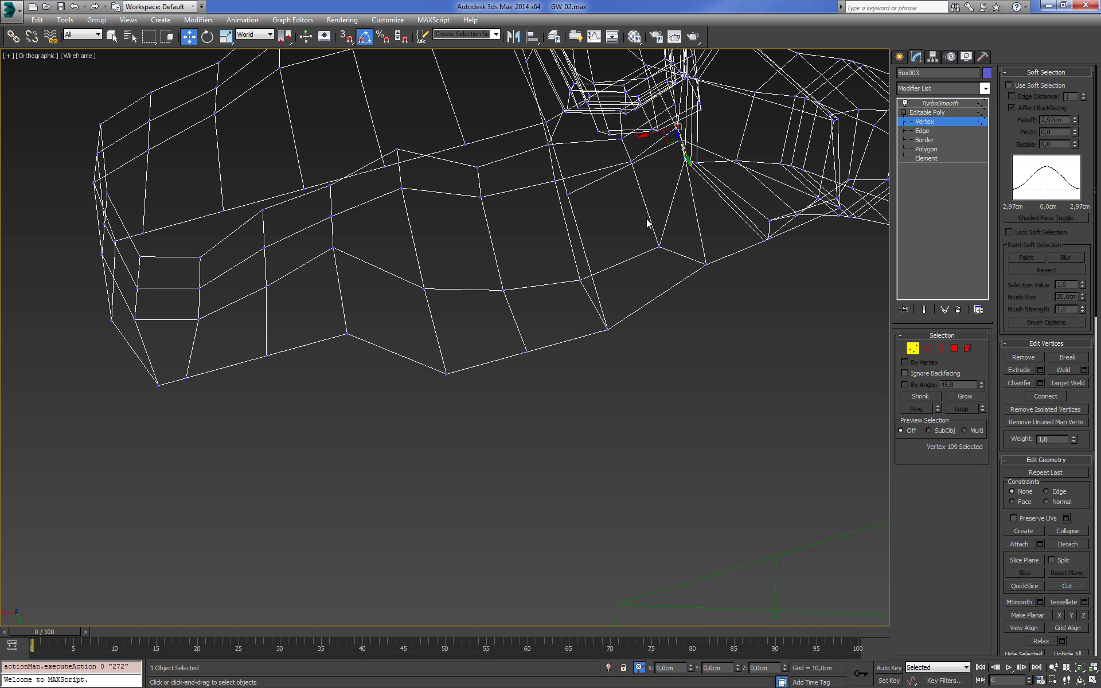
pyautogui.press('F3')
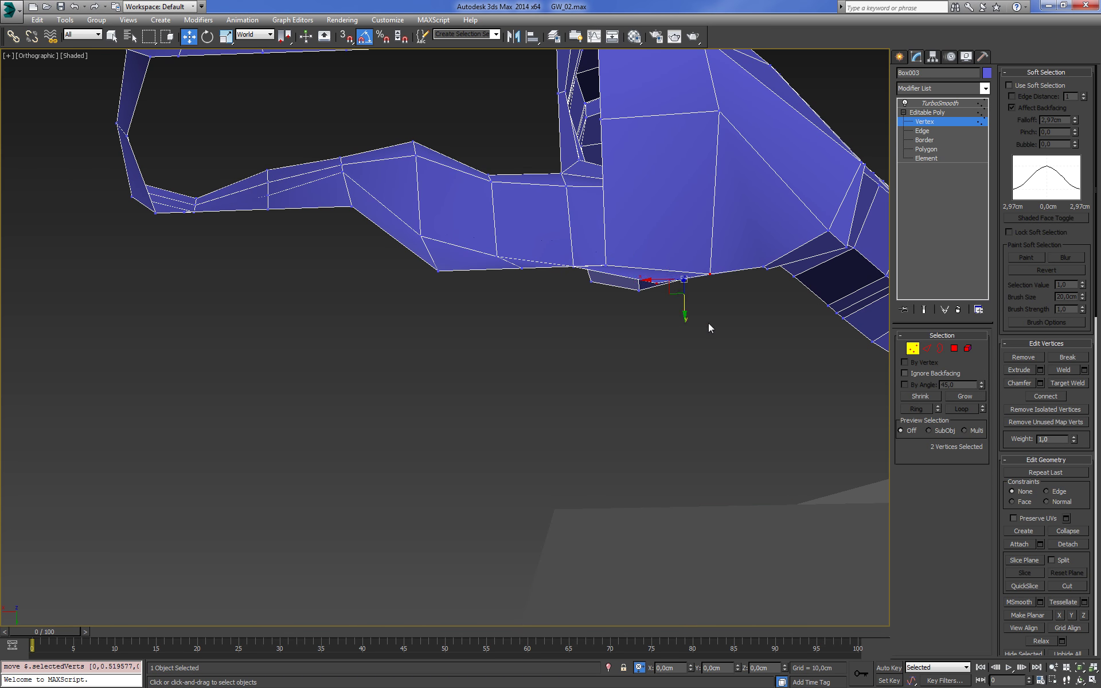
pyautogui.moveTo(709, 328)
pyautogui.keyDown('alt'); pyautogui.mouseDown(button='middle')
pyautogui.moveTo(745, 214)
pyautogui.moveTo(747, 147)
pyautogui.moveTo(776, 278)
pyautogui.mouseUp(button='middle'); pyautogui.keyUp('alt')
pyautogui.press('F3')
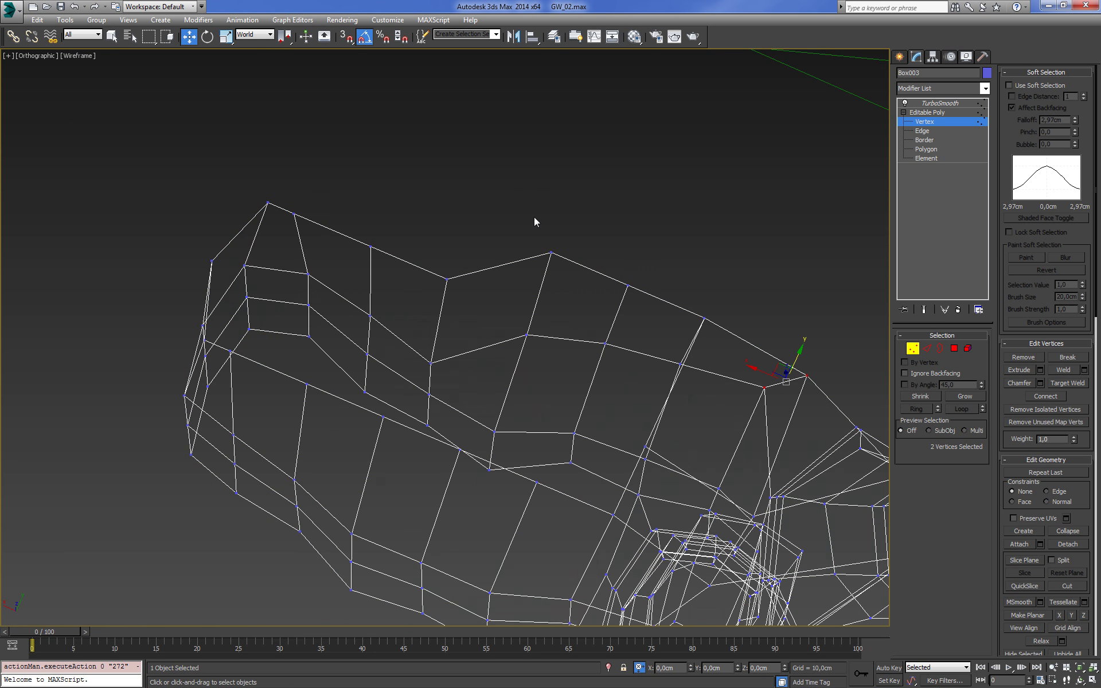
pyautogui.click(551, 252)
pyautogui.press('F3')
pyautogui.keyDown('alt'); pyautogui.moveTo(548, 237); pyautogui.dragTo(546, 234, button='middle'); pyautogui.keyUp('alt')
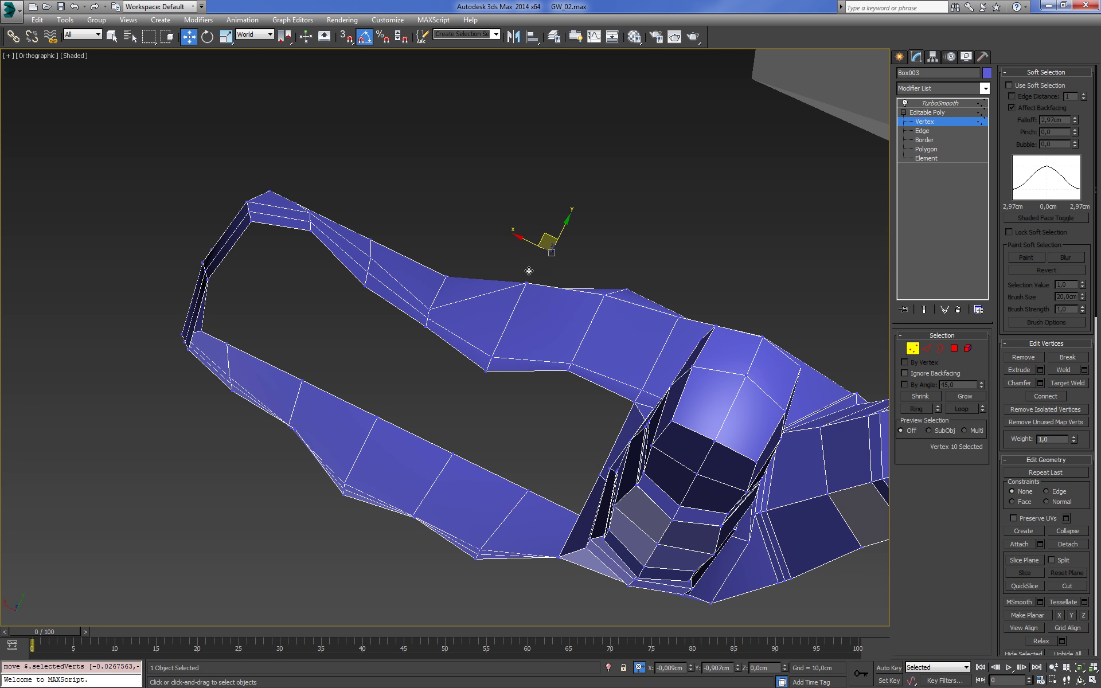
pyautogui.press('F3')
pyautogui.click(485, 351)
pyautogui.press('F3')
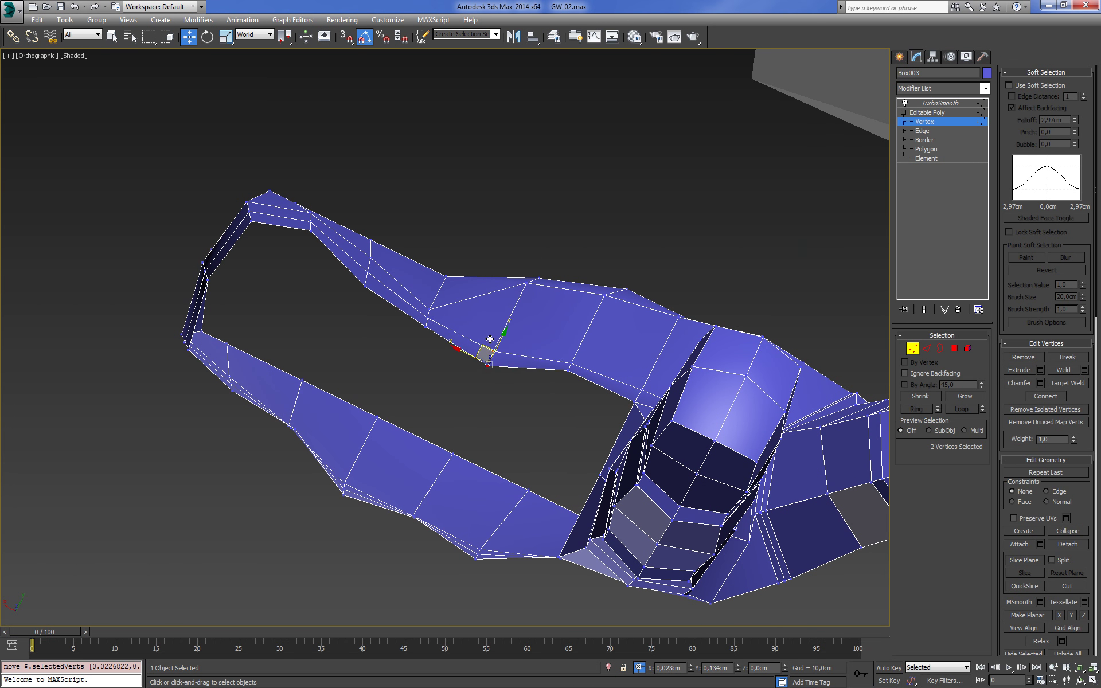
pyautogui.moveTo(489, 339)
pyautogui.keyDown('alt'); pyautogui.mouseDown(button='middle')
pyautogui.moveTo(600, 298)
pyautogui.moveTo(546, 290)
pyautogui.moveTo(644, 322)
pyautogui.mouseUp(button='middle'); pyautogui.keyUp('alt')
# Select two polygons on the back of the hand and convert the selection to its vertices
pyautogui.press('4')
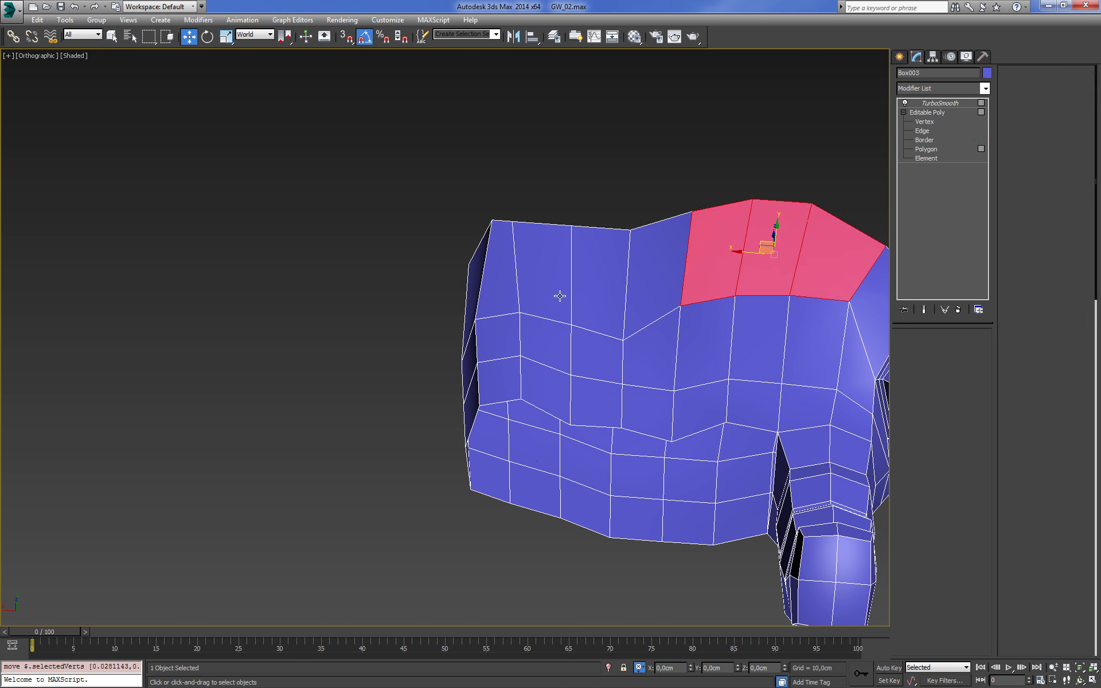
pyautogui.click(560, 295)
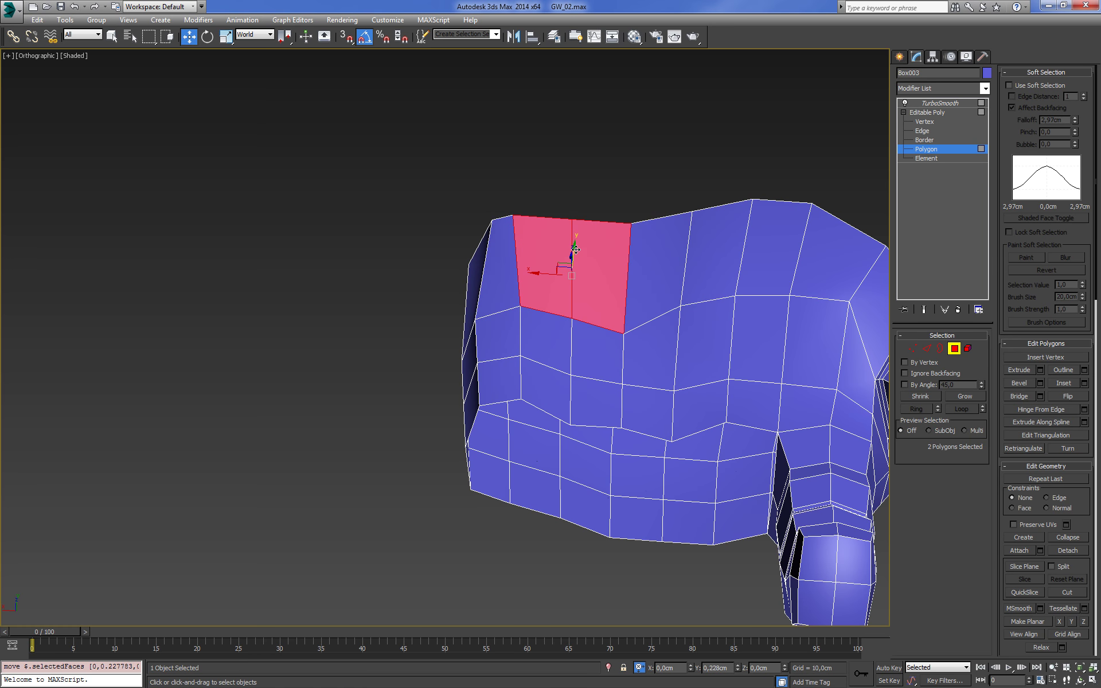
pyautogui.scroll(-3, 609, 263)
pyautogui.moveTo(696, 285)
pyautogui.keyDown('alt'); pyautogui.mouseDown(button='middle')
pyautogui.moveTo(620, 313)
pyautogui.moveTo(558, 315)
pyautogui.moveTo(645, 367)
pyautogui.moveTo(617, 310)
pyautogui.mouseUp(button='middle'); pyautogui.keyUp('alt')
pyautogui.scroll(3, 614, 308)
pyautogui.press('1')
pyautogui.press('F3')
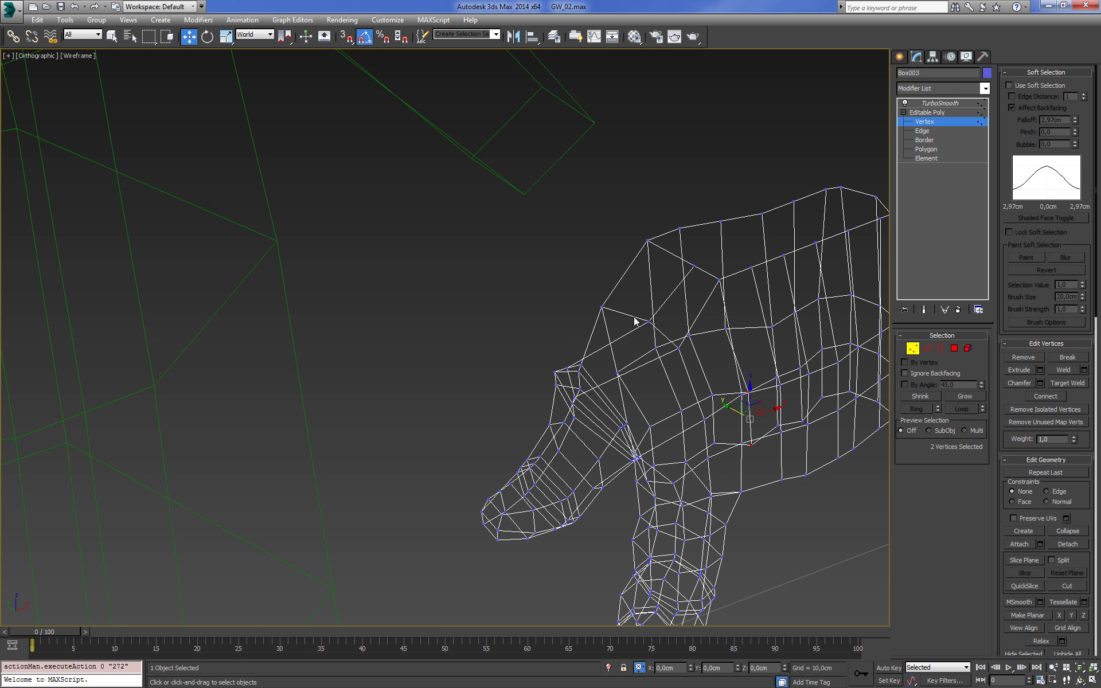
pyautogui.scroll(3, 682, 348)
pyautogui.press('F3')
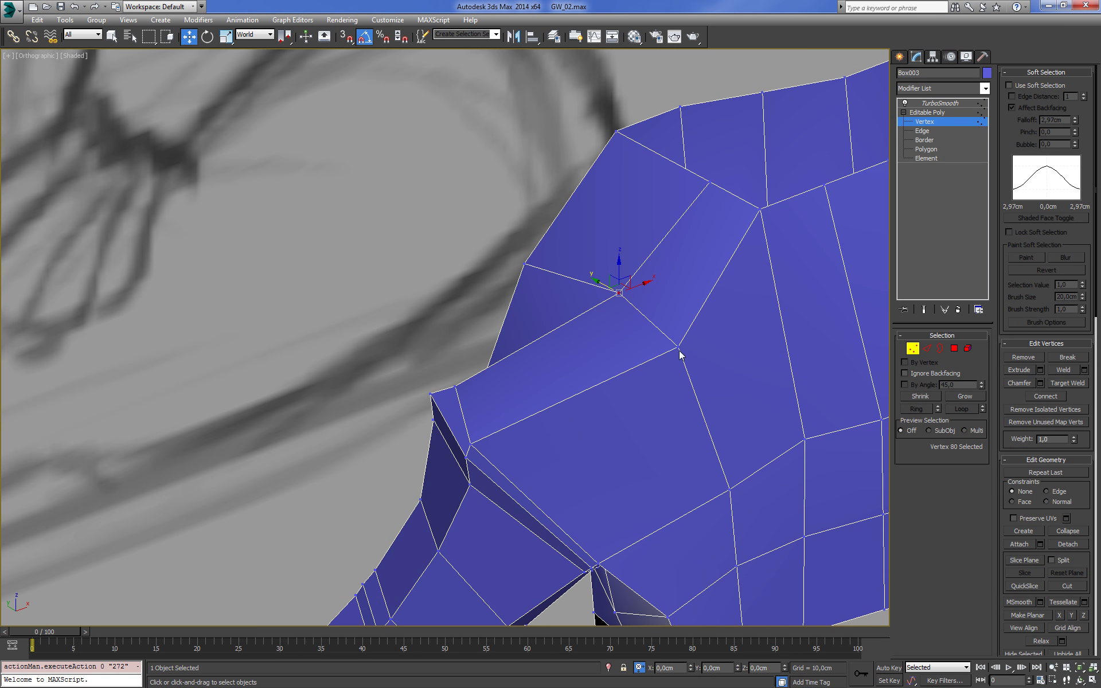
pyautogui.keyDown('alt'); pyautogui.moveTo(693, 315); pyautogui.dragTo(668, 305, button='middle'); pyautogui.keyUp('alt')
# Move the selected vertices to reshape the back of the hand near the thumb
pyautogui.moveTo(644, 298); pyautogui.dragTo(628, 293)
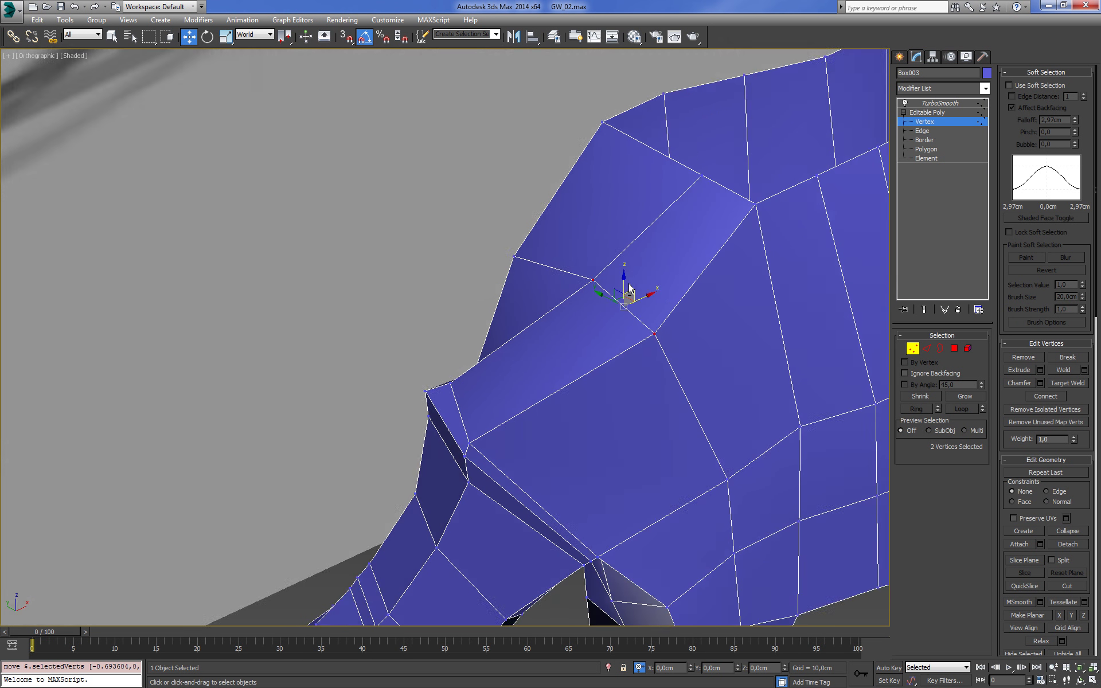
pyautogui.keyDown('alt'); pyautogui.moveTo(627, 294); pyautogui.dragTo(682, 147, button='middle'); pyautogui.keyUp('alt')
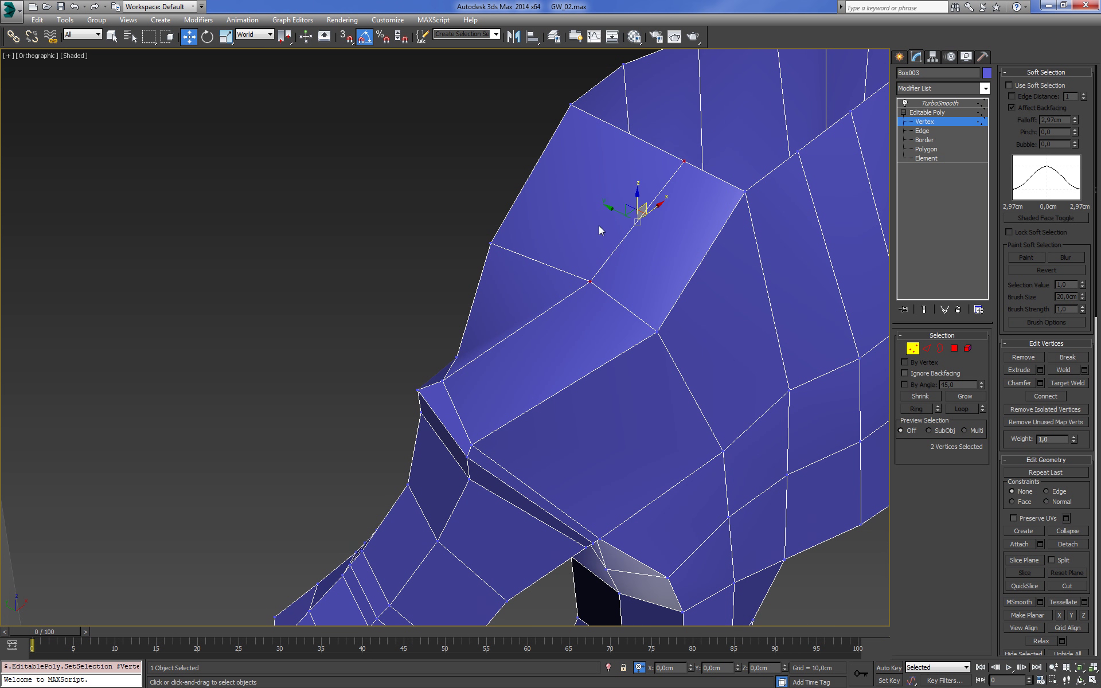
pyautogui.moveTo(599, 230)
pyautogui.keyDown('alt'); pyautogui.mouseDown(button='middle')
pyautogui.moveTo(592, 307)
pyautogui.moveTo(677, 275)
pyautogui.mouseUp(button='middle'); pyautogui.keyUp('alt')
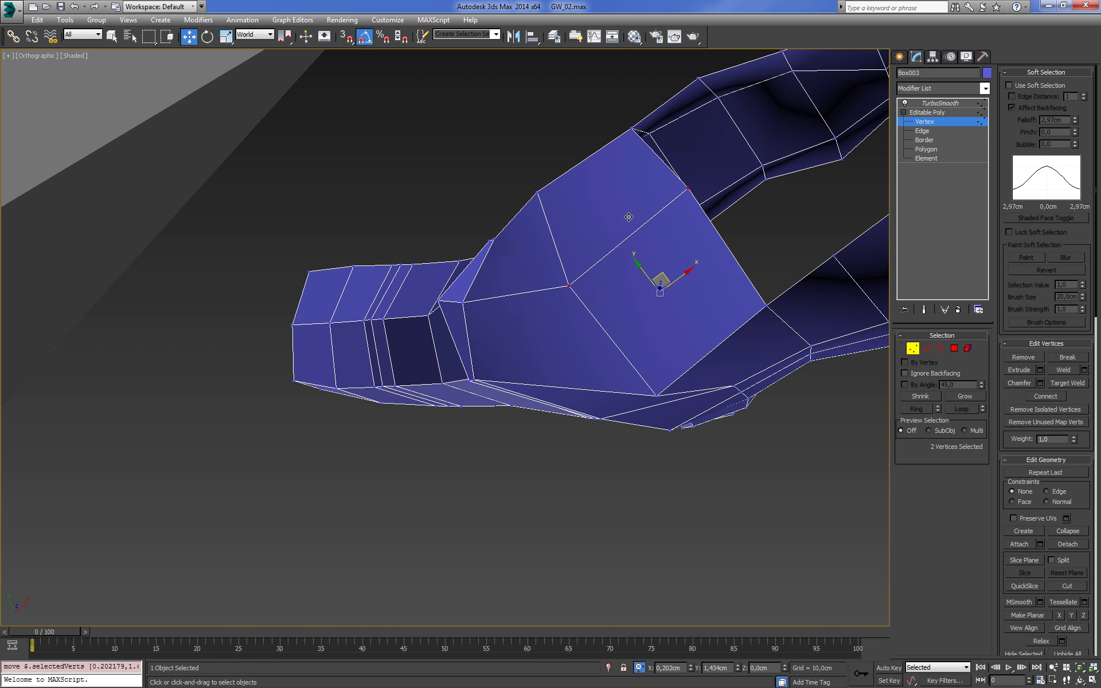
pyautogui.moveTo(628, 217); pyautogui.dragTo(630, 219)
pyautogui.moveTo(631, 219)
pyautogui.keyDown('alt'); pyautogui.mouseDown(button='middle')
pyautogui.moveTo(744, 290)
pyautogui.moveTo(713, 295)
pyautogui.moveTo(668, 393)
pyautogui.moveTo(699, 325)
pyautogui.moveTo(733, 319)
pyautogui.moveTo(711, 304)
pyautogui.moveTo(744, 296)
pyautogui.moveTo(749, 233)
pyautogui.moveTo(796, 218)
pyautogui.moveTo(826, 177)
pyautogui.moveTo(756, 172)
pyautogui.moveTo(726, 141)
pyautogui.mouseUp(button='middle'); pyautogui.keyUp('alt')
# Select another single vertex on the hand and check its position
pyautogui.press('F3')
pyautogui.click(699, 315)
pyautogui.press('F3')
pyautogui.scroll(3, 733, 319)
pyautogui.scroll(-5, 660, 300)
pyautogui.scroll(3, 726, 140)
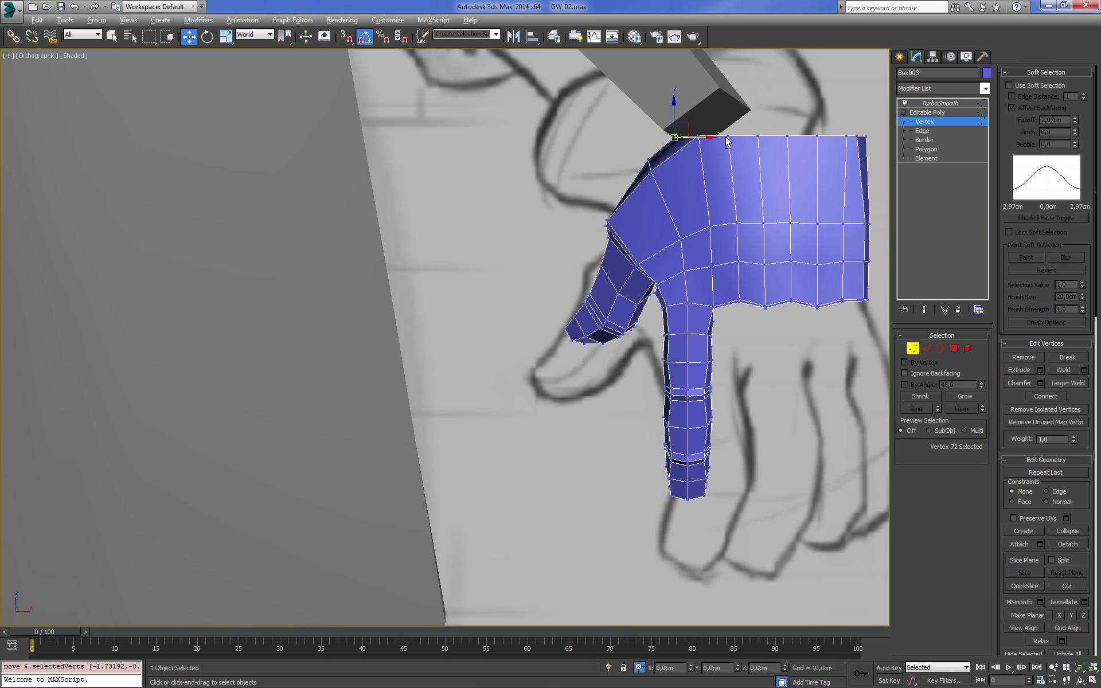
# Select all of the finger's polygons and switch to the front view
pyautogui.click(953, 348)
pyautogui.press('F3')
pyautogui.moveTo(651, 336); pyautogui.dragTo(651, 335)
pyautogui.moveTo(726, 375)
pyautogui.keyDown('alt'); pyautogui.mouseDown(button='middle')
pyautogui.moveTo(692, 329)
pyautogui.moveTo(651, 352)
pyautogui.moveTo(749, 376)
pyautogui.moveTo(697, 385)
pyautogui.mouseUp(button='middle'); pyautogui.keyUp('alt')
pyautogui.press('F3')
pyautogui.press('f')
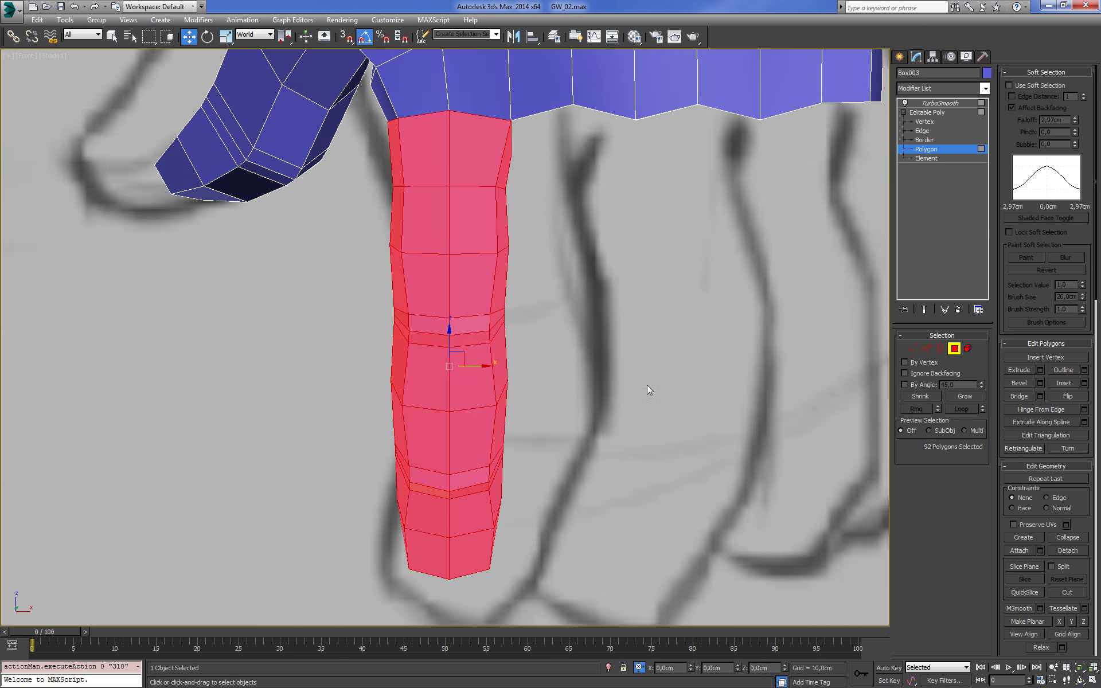
# Shift-drag the finger right three times, cloning each copy to element
pyautogui.moveTo(527, 450)
pyautogui.keyDown('shift'); pyautogui.mouseDown()
pyautogui.moveTo(614, 462)
pyautogui.moveTo(790, 449)
pyautogui.mouseUp(); pyautogui.keyUp('shift')
pyautogui.click(622, 338)
pyautogui.press('Return')
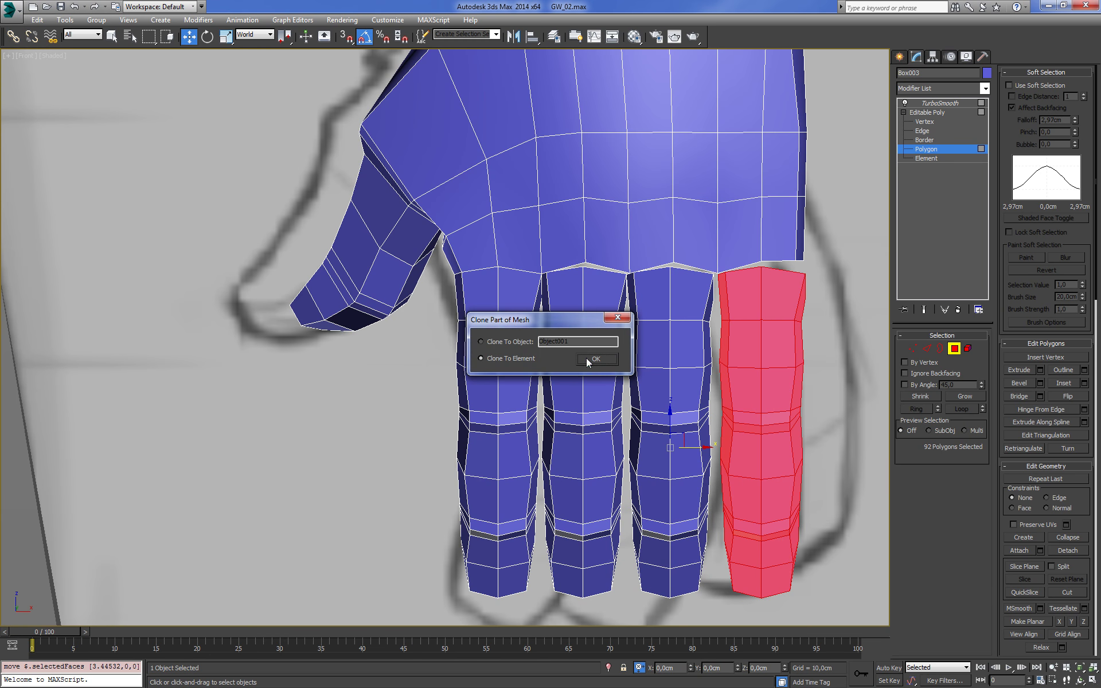
pyautogui.press('Return')
# Orbit and zoom around the hand to inspect the row of four fingers
pyautogui.scroll(-3, 791, 390)
pyautogui.moveTo(780, 411)
pyautogui.keyDown('alt'); pyautogui.mouseDown(button='middle')
pyautogui.moveTo(646, 327)
pyautogui.moveTo(583, 430)
pyautogui.moveTo(771, 435)
pyautogui.moveTo(741, 407)
pyautogui.moveTo(764, 427)
pyautogui.moveTo(646, 418)
pyautogui.mouseUp(button='middle'); pyautogui.keyUp('alt')
pyautogui.scroll(2, 741, 407)
pyautogui.scroll(2, 746, 416)
pyautogui.scroll(2, 746, 417)
pyautogui.scroll(-1, 746, 418)
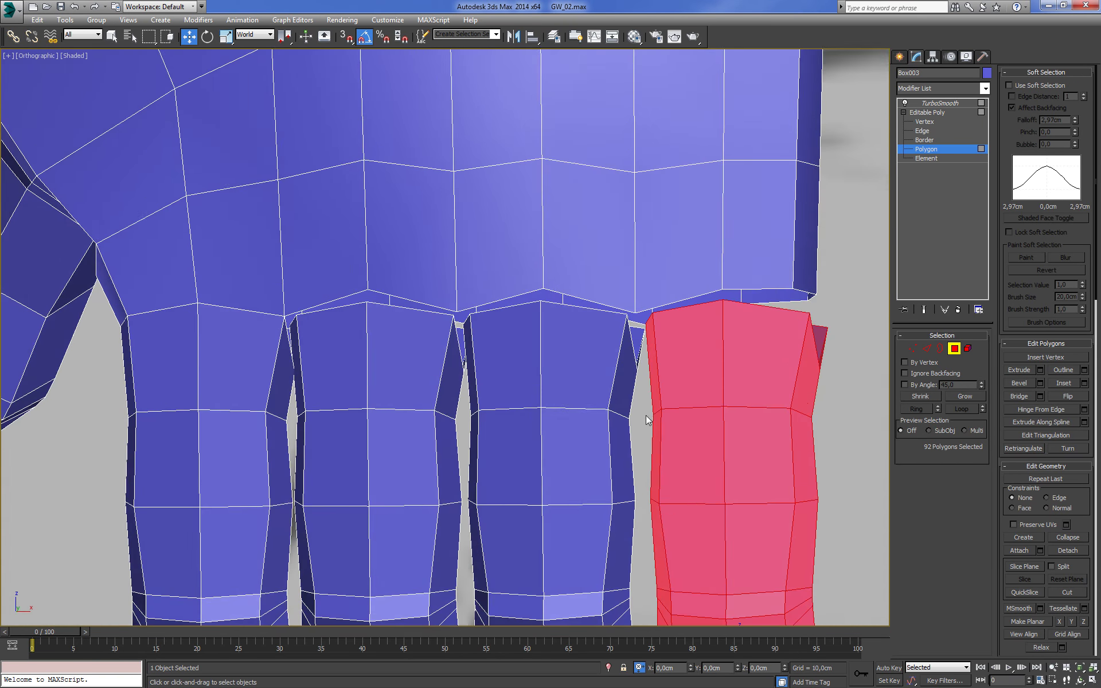
pyautogui.scroll(2, 717, 386)
pyautogui.scroll(-1, 716, 385)
pyautogui.moveTo(717, 386)
pyautogui.keyDown('alt'); pyautogui.mouseDown(button='middle')
pyautogui.moveTo(773, 375)
pyautogui.moveTo(745, 401)
pyautogui.mouseUp(button='middle'); pyautogui.keyUp('alt')
pyautogui.press('F3')
pyautogui.scroll(-2, 773, 376)
pyautogui.scroll(2, 725, 423)
pyautogui.scroll(2, 752, 394)
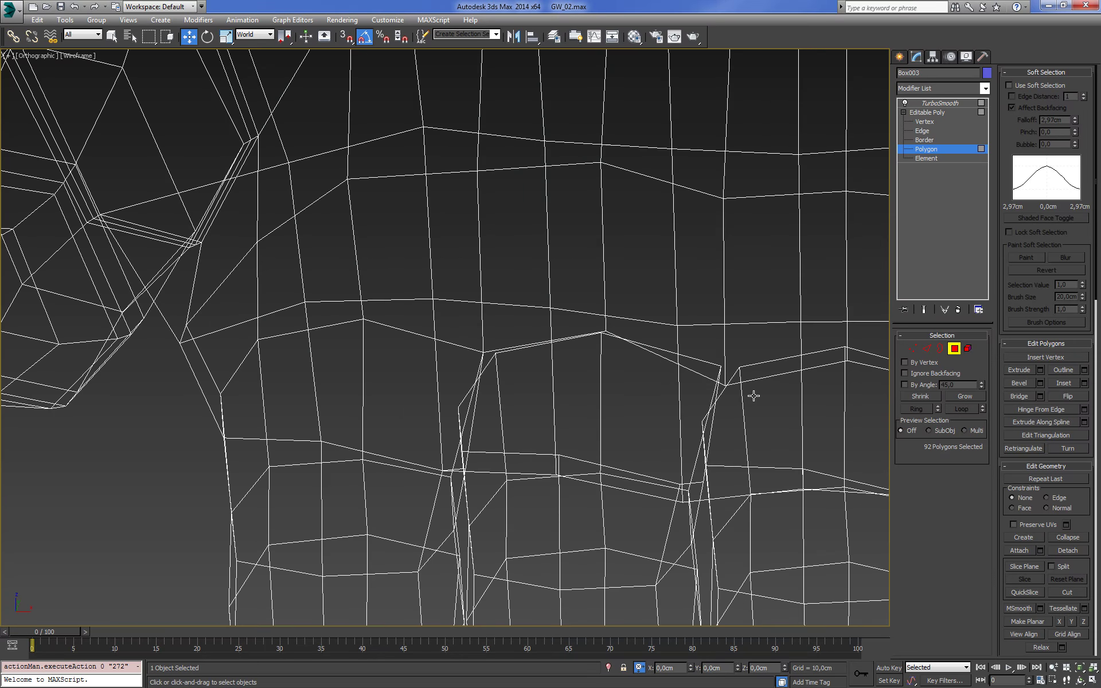
pyautogui.scroll(1, 526, 374)
# Collapse the first vertex pair where the copied finger meets the palm
pyautogui.press('1')
pyautogui.keyDown('alt'); pyautogui.moveTo(526, 382); pyautogui.dragTo(542, 369, button='middle'); pyautogui.keyUp('alt')
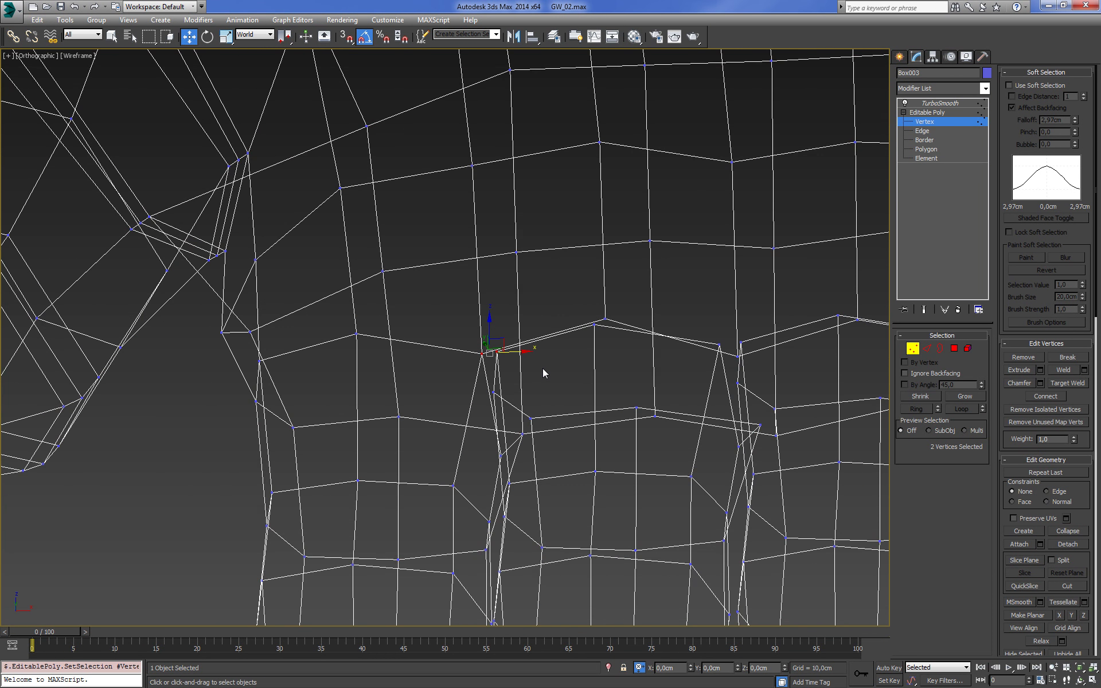
pyautogui.hotkey('ctrl', 'alt', 'c')
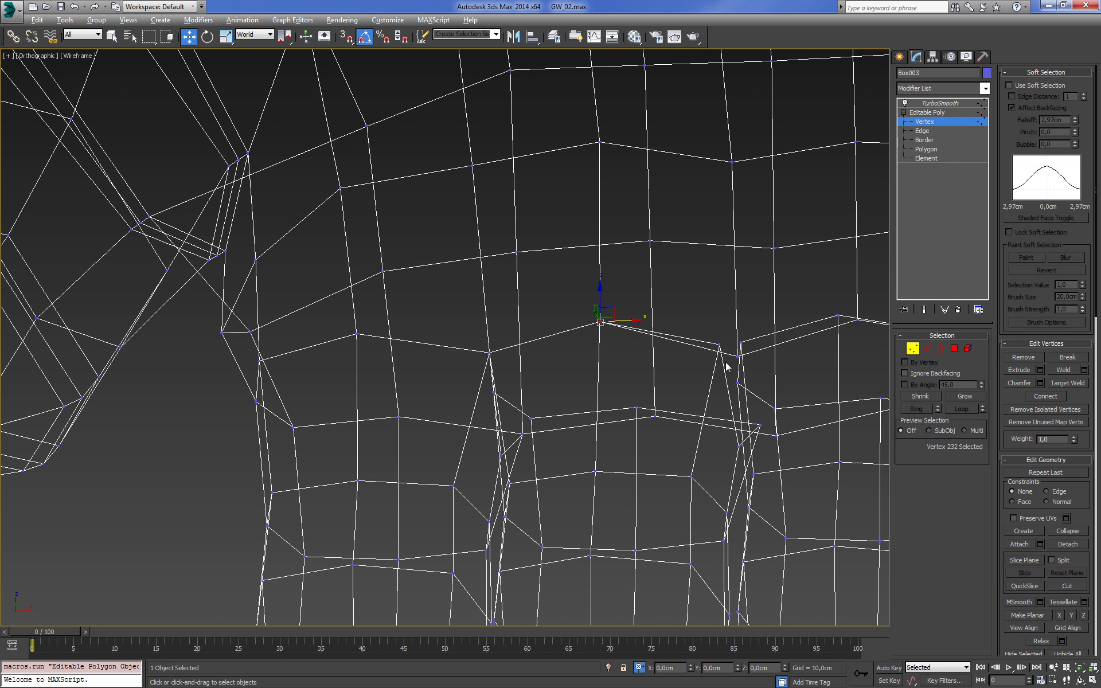
pyautogui.keyDown('alt'); pyautogui.moveTo(726, 366); pyautogui.dragTo(666, 361, button='middle'); pyautogui.keyUp('alt')
pyautogui.moveTo(647, 331); pyautogui.dragTo(676, 354)
pyautogui.moveTo(677, 358)
pyautogui.keyDown('alt'); pyautogui.mouseDown(button='middle')
pyautogui.moveTo(658, 319)
pyautogui.moveTo(818, 363)
pyautogui.moveTo(851, 385)
pyautogui.moveTo(843, 410)
pyautogui.mouseUp(button='middle'); pyautogui.keyUp('alt')
pyautogui.scroll(5, 685, 465)
# Select the seam vertices at the next finger joint and collapse them into one
pyautogui.keyDown('alt'); pyautogui.moveTo(685, 465); pyautogui.dragTo(617, 418, button='middle'); pyautogui.keyUp('alt')
pyautogui.moveTo(554, 357); pyautogui.dragTo(617, 417)
pyautogui.keyDown('alt'); pyautogui.moveTo(617, 420); pyautogui.dragTo(539, 404, button='middle'); pyautogui.keyUp('alt')
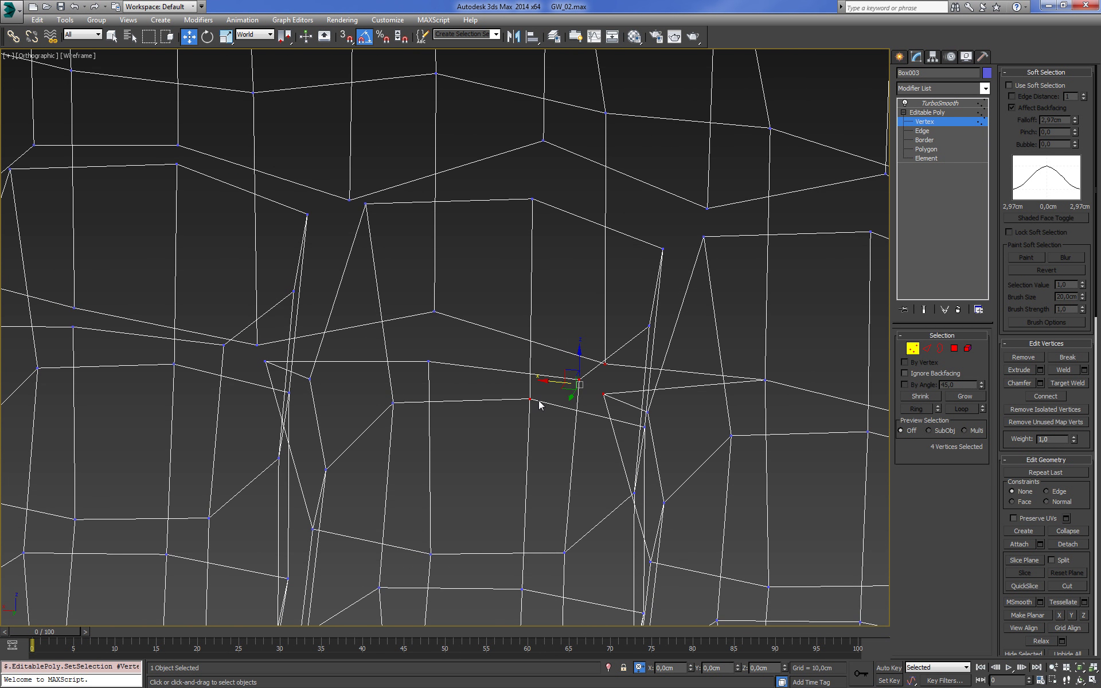
pyautogui.moveTo(641, 364)
pyautogui.keyDown('alt'); pyautogui.mouseDown(button='middle')
pyautogui.moveTo(644, 376)
pyautogui.moveTo(652, 369)
pyautogui.mouseUp(button='middle'); pyautogui.keyUp('alt')
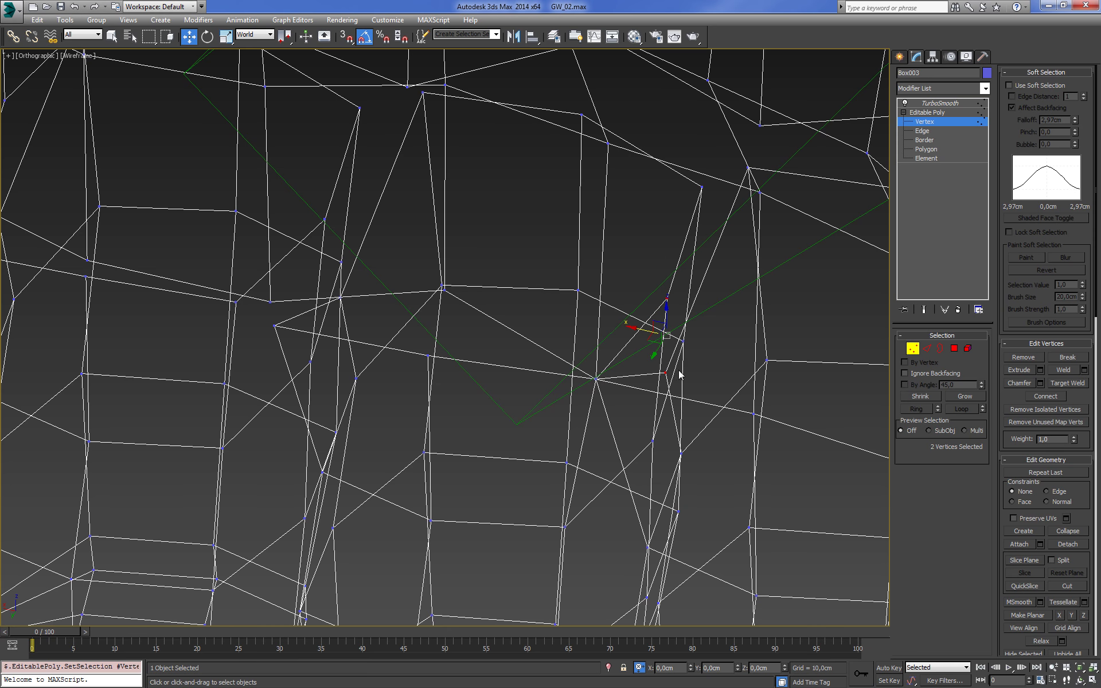
pyautogui.click(665, 373)
pyautogui.keyDown('alt'); pyautogui.moveTo(665, 372); pyautogui.dragTo(665, 207, button='middle'); pyautogui.keyUp('alt')
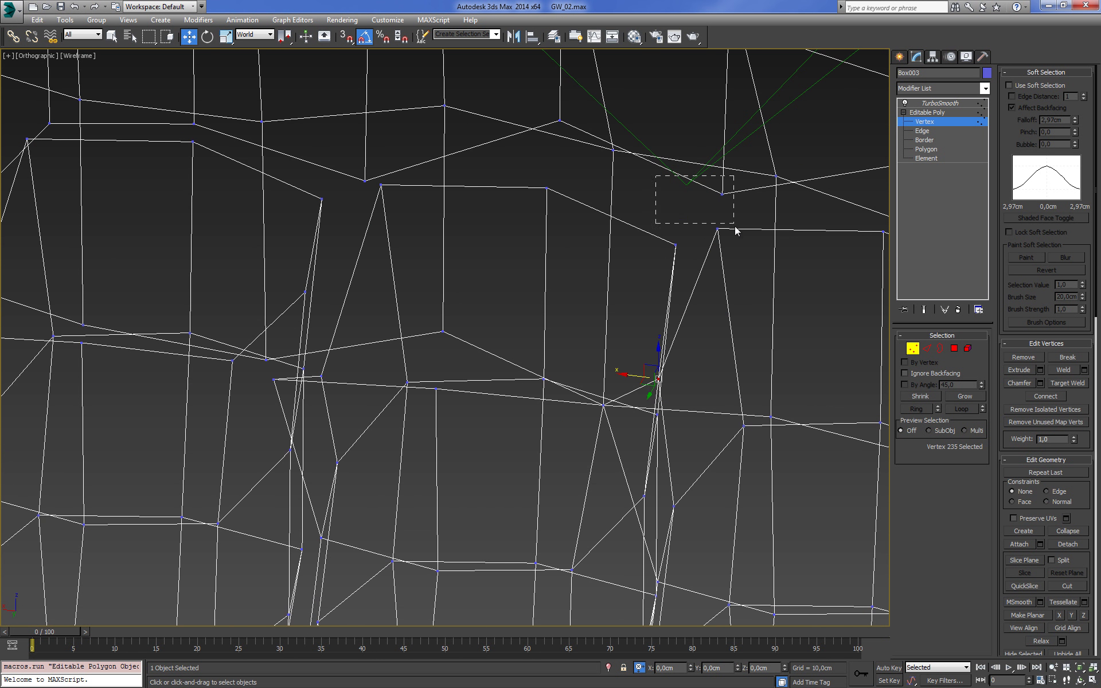
pyautogui.moveTo(730, 278)
pyautogui.keyDown('alt'); pyautogui.mouseDown(button='middle')
pyautogui.moveTo(673, 300)
pyautogui.moveTo(577, 295)
pyautogui.moveTo(624, 199)
pyautogui.mouseUp(button='middle'); pyautogui.keyUp('alt')
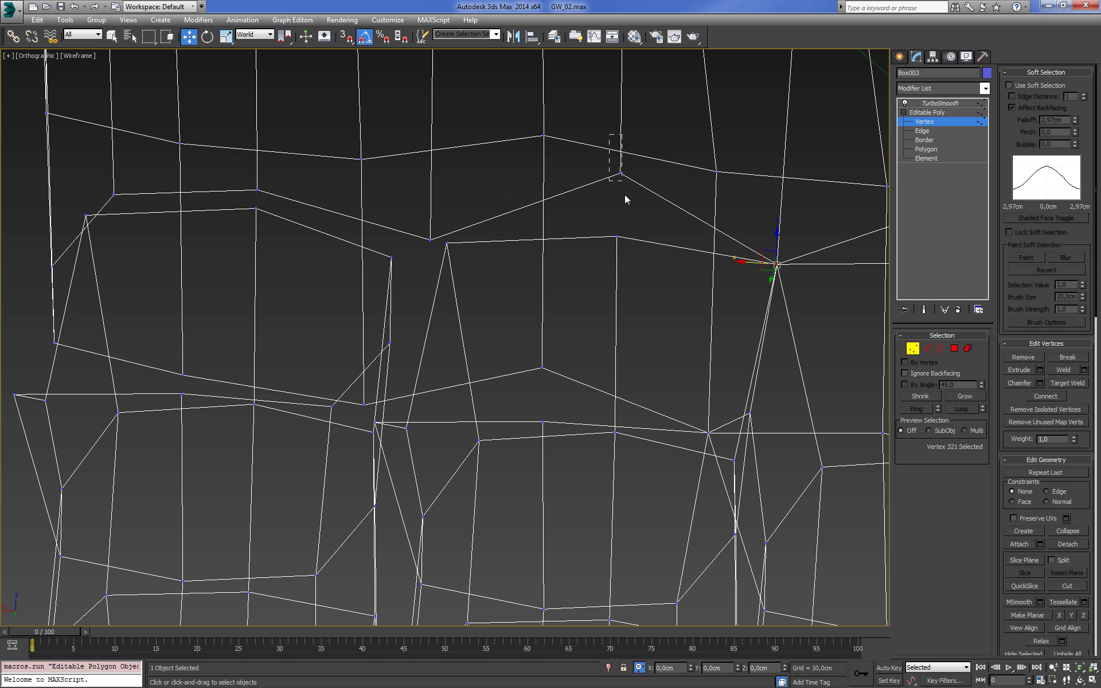
pyautogui.hotkey('ctrl', 'alt', 'c')
# Collapse the loose vertices at the remaining finger gaps into single vertices
pyautogui.moveTo(559, 272)
pyautogui.keyDown('alt'); pyautogui.mouseDown(button='middle')
pyautogui.moveTo(539, 304)
pyautogui.moveTo(543, 280)
pyautogui.moveTo(496, 170)
pyautogui.mouseUp(button='middle'); pyautogui.keyUp('alt')
pyautogui.hotkey('ctrl', 'alt', 'c')
pyautogui.moveTo(557, 191); pyautogui.dragTo(565, 197)
pyautogui.hotkey('ctrl', 'alt', 'c')
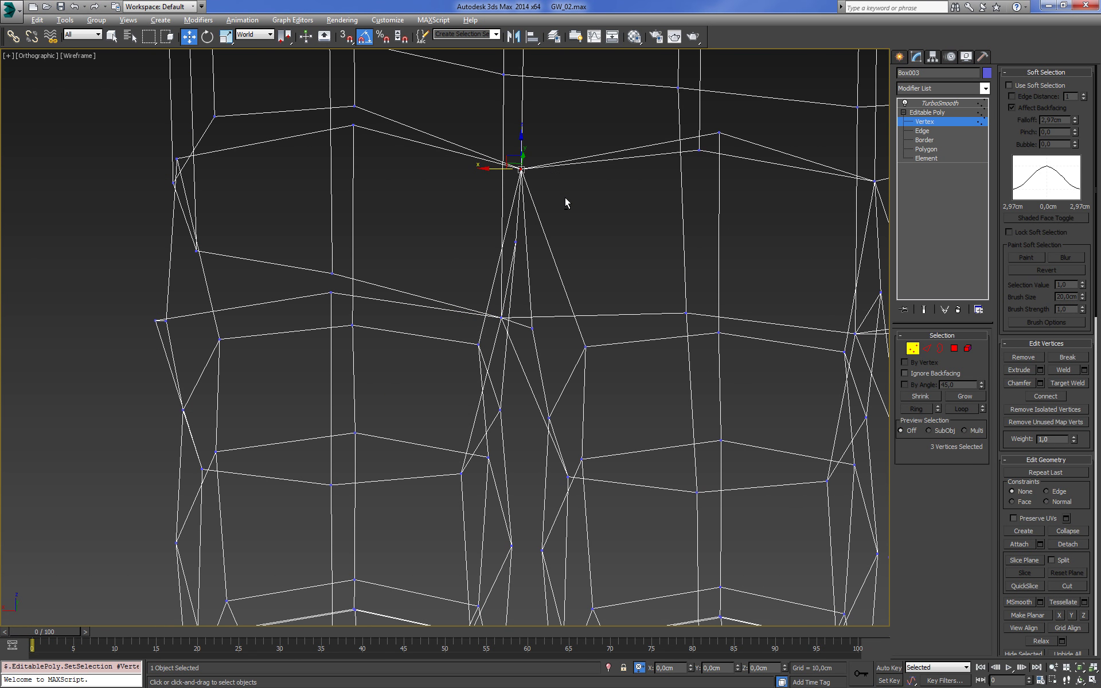
pyautogui.moveTo(572, 266)
pyautogui.keyDown('alt'); pyautogui.mouseDown(button='middle')
pyautogui.moveTo(590, 284)
pyautogui.moveTo(441, 170)
pyautogui.mouseUp(button='middle'); pyautogui.keyUp('alt')
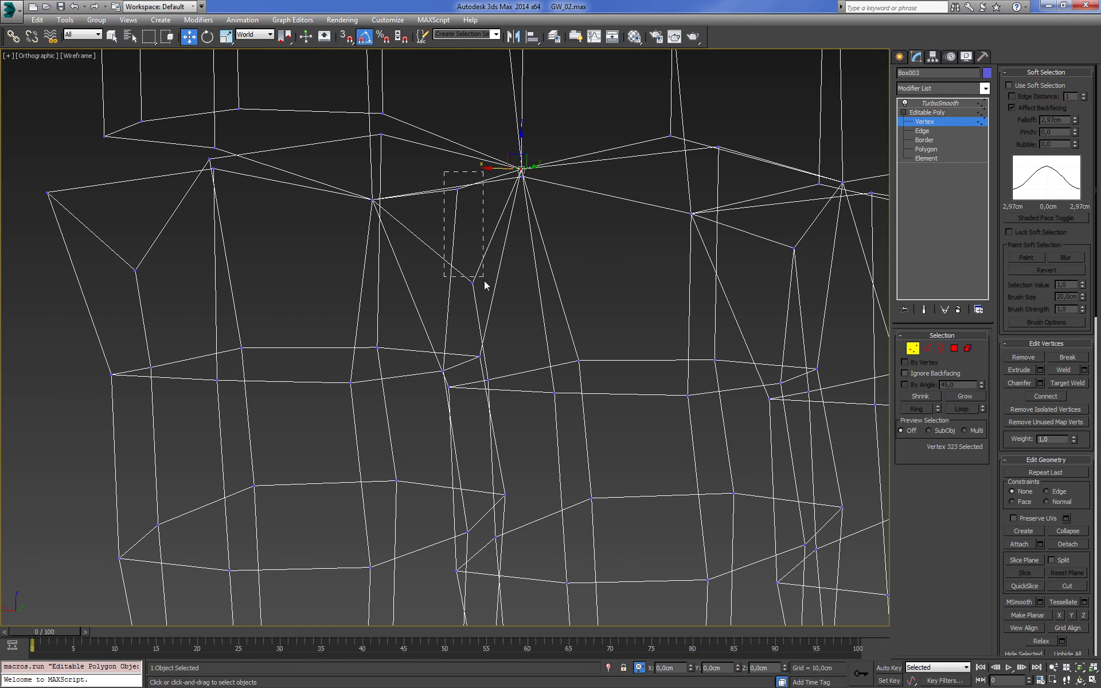
pyautogui.moveTo(470, 270)
pyautogui.keyDown('alt'); pyautogui.mouseDown(button='middle')
pyautogui.moveTo(442, 248)
pyautogui.moveTo(516, 278)
pyautogui.moveTo(573, 261)
pyautogui.mouseUp(button='middle'); pyautogui.keyUp('alt')
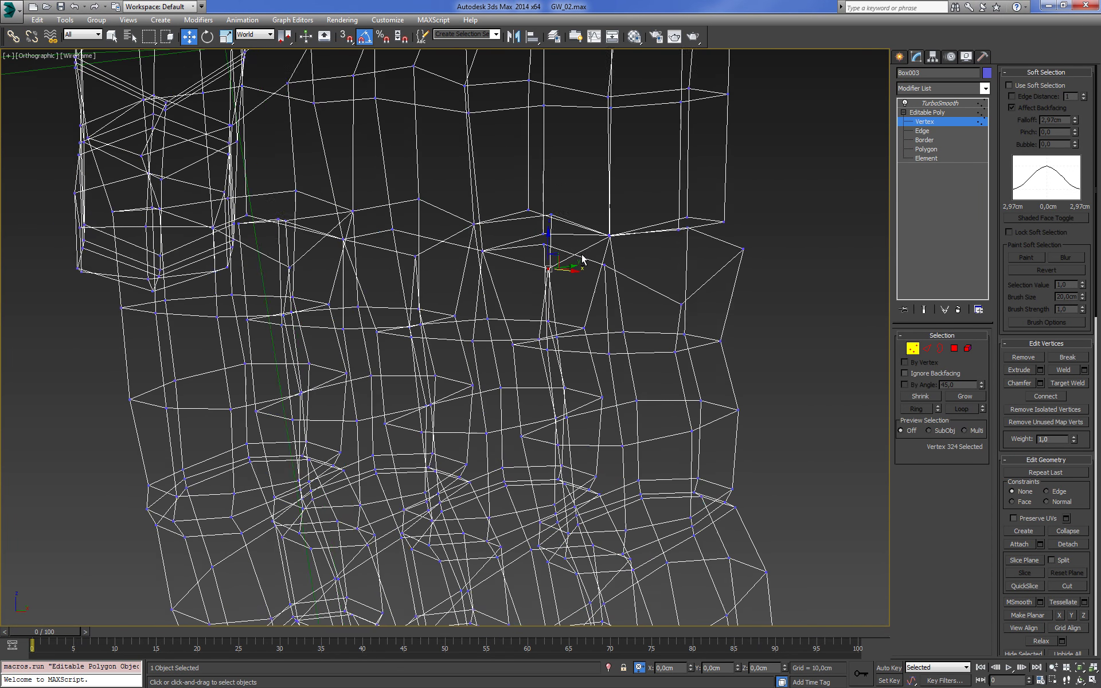
# Select a vertex at the outer finger edge and check the seams in wireframe and shaded
pyautogui.press('F3')
pyautogui.moveTo(639, 274)
pyautogui.keyDown('alt'); pyautogui.mouseDown(button='middle')
pyautogui.moveTo(632, 348)
pyautogui.moveTo(609, 377)
pyautogui.mouseUp(button='middle'); pyautogui.keyUp('alt')
pyautogui.press('F3')
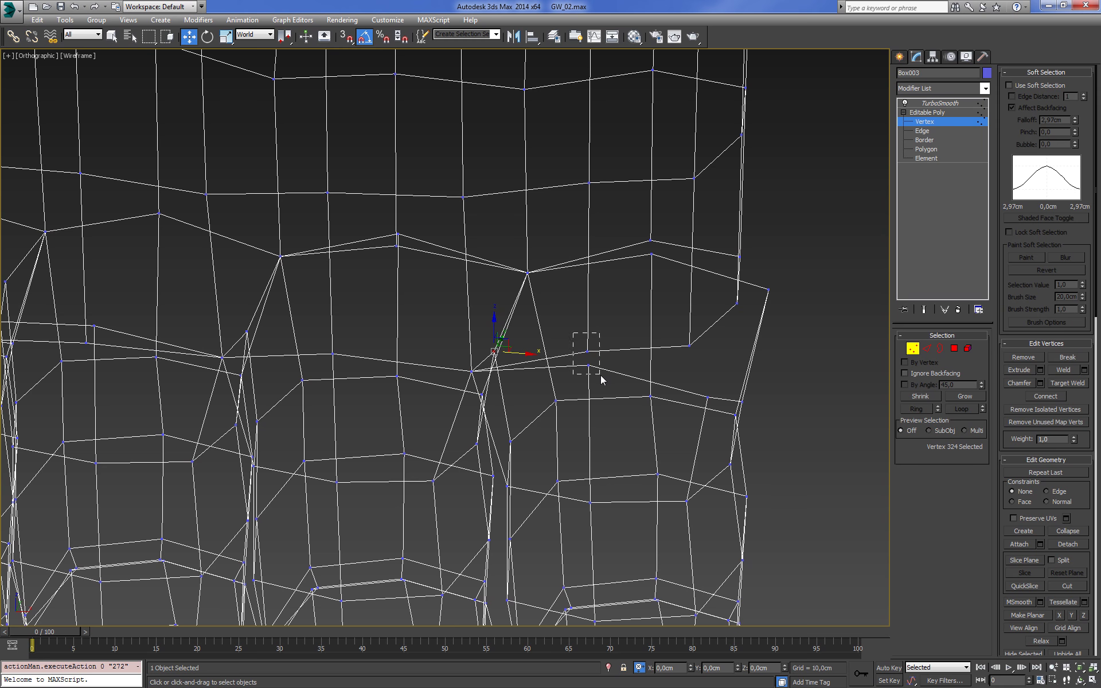
pyautogui.moveTo(688, 401)
pyautogui.keyDown('alt'); pyautogui.mouseDown(button='middle')
pyautogui.moveTo(705, 373)
pyautogui.moveTo(731, 395)
pyautogui.moveTo(755, 363)
pyautogui.mouseUp(button='middle'); pyautogui.keyUp('alt')
pyautogui.click(721, 411)
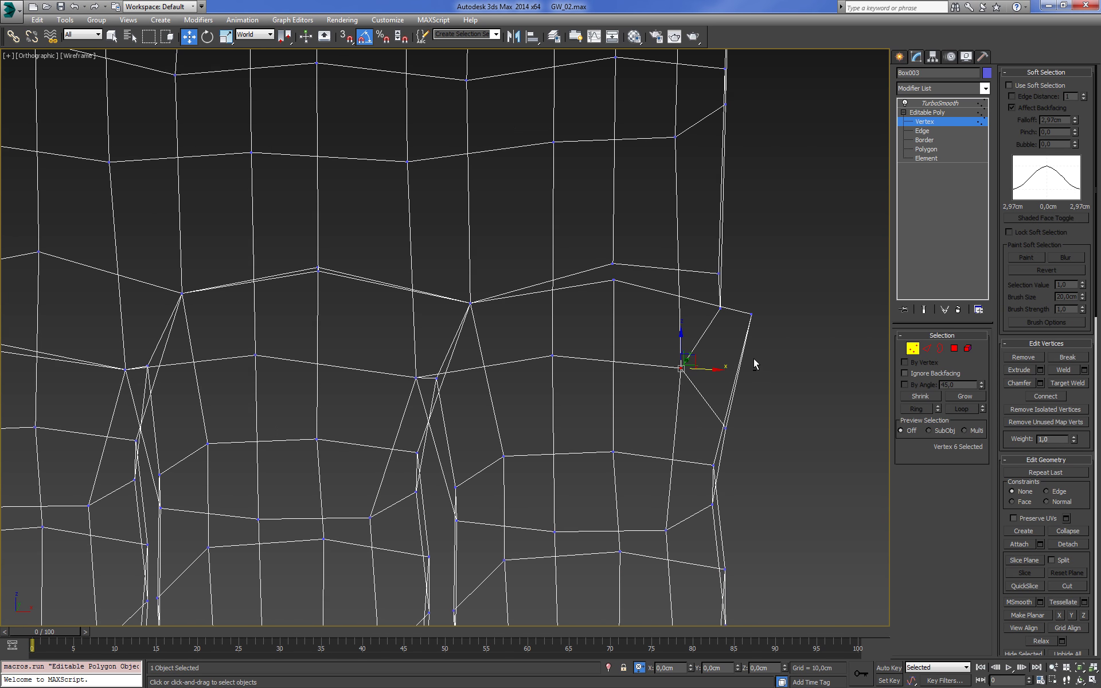
pyautogui.scroll(2, 753, 359)
pyautogui.scroll(3, 757, 353)
pyautogui.scroll(1, 769, 335)
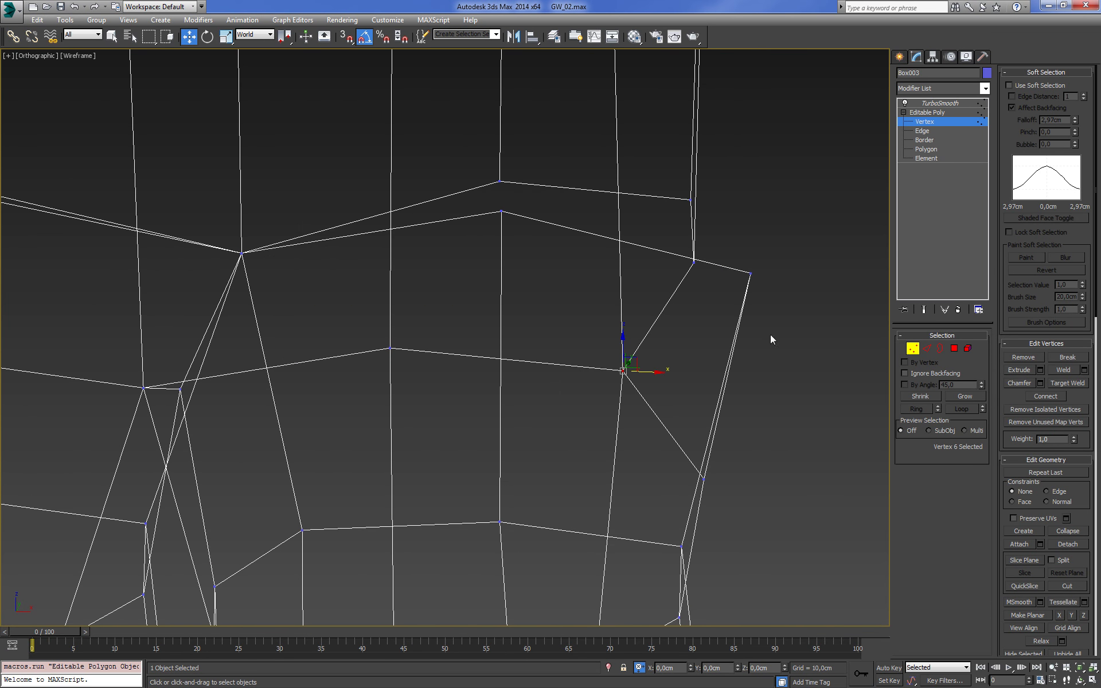
pyautogui.scroll(-2, 758, 344)
pyautogui.scroll(-3, 762, 344)
pyautogui.press('F3')
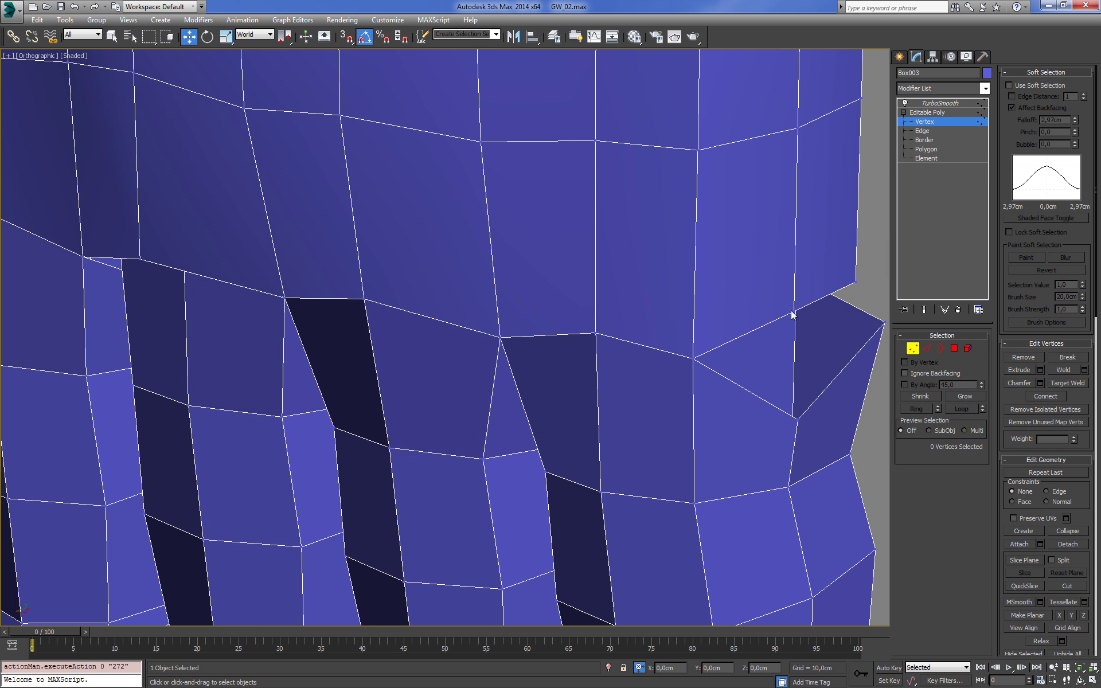
# Merge the vertex pairs at the outer palm edge and the next finger gap
pyautogui.click(813, 418)
pyautogui.moveTo(818, 397)
pyautogui.keyDown('alt'); pyautogui.mouseDown(button='middle')
pyautogui.moveTo(837, 373)
pyautogui.moveTo(544, 364)
pyautogui.mouseUp(button='middle'); pyautogui.keyUp('alt')
pyautogui.scroll(2, 544, 364)
pyautogui.scroll(2, 562, 288)
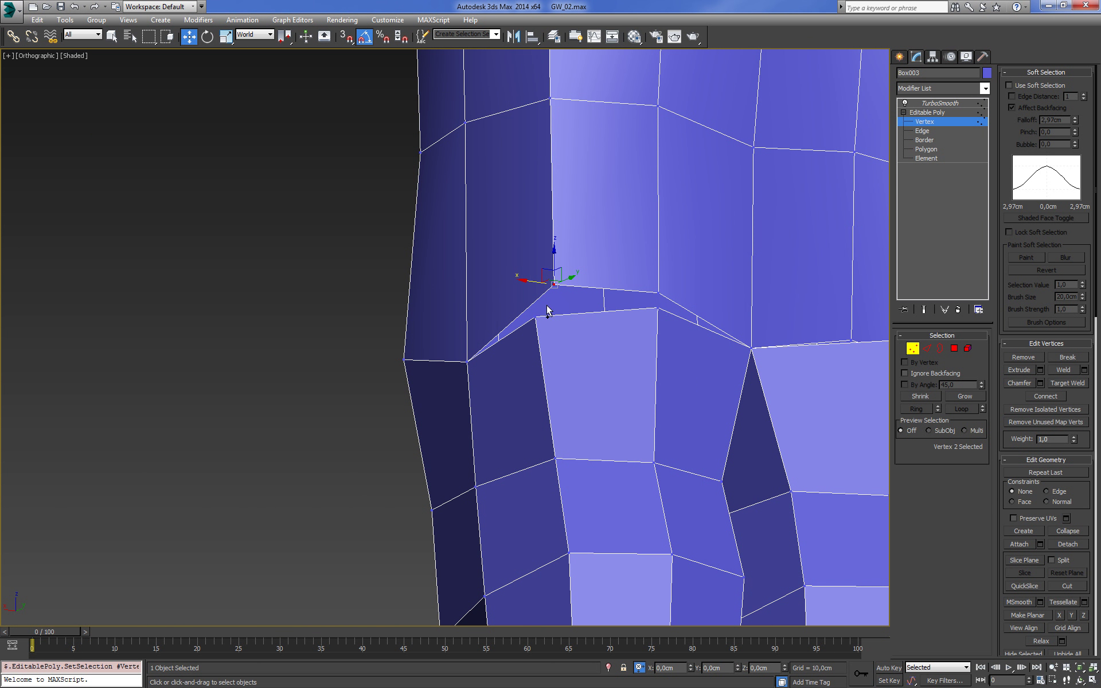
pyautogui.hotkey('ctrl', 'alt', 'c')
pyautogui.keyDown('alt'); pyautogui.moveTo(589, 329); pyautogui.dragTo(551, 266, button='middle'); pyautogui.keyUp('alt')
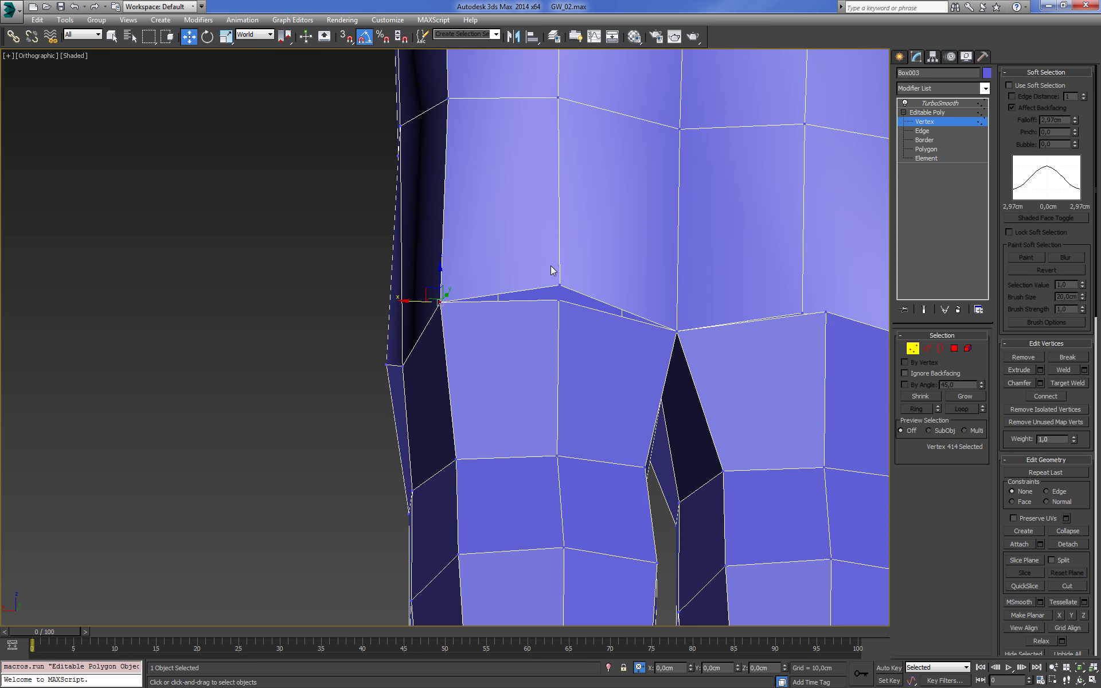
pyautogui.moveTo(603, 319); pyautogui.dragTo(543, 315, button='middle')
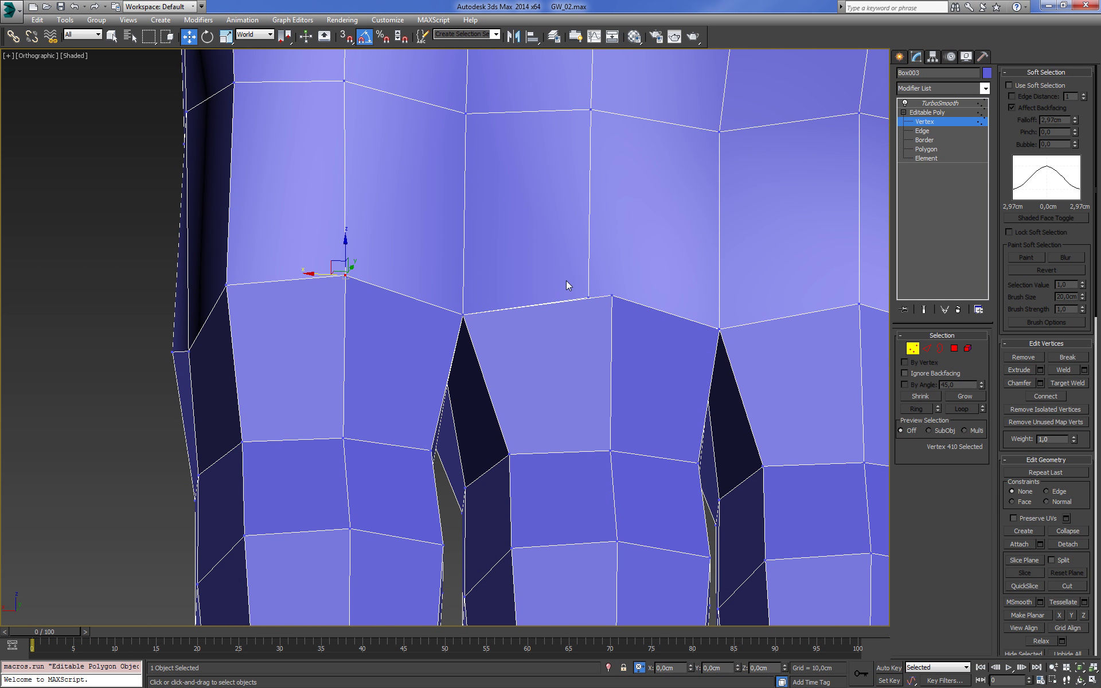
pyautogui.hotkey('ctrl', 'alt', 'c')
# Switch to Border selection and inspect the hand in wireframe
pyautogui.moveTo(657, 314); pyautogui.dragTo(514, 296, button='middle')
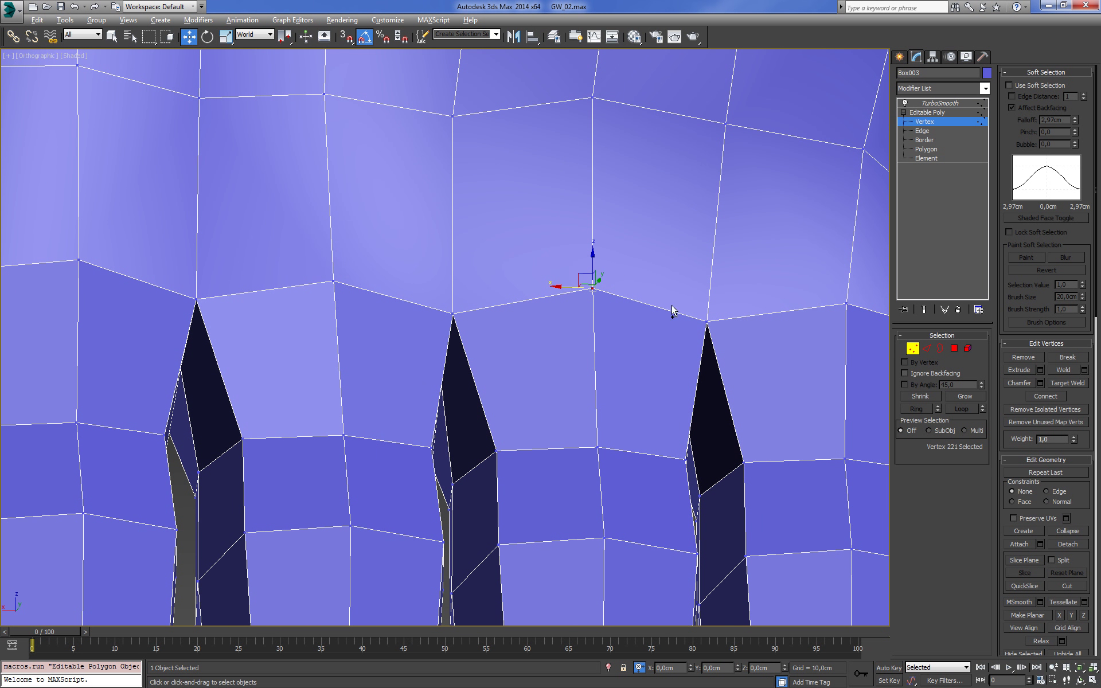
pyautogui.scroll(-2, 672, 305)
pyautogui.press('F3')
pyautogui.keyDown('alt'); pyautogui.moveTo(677, 329); pyautogui.dragTo(880, 347, button='middle'); pyautogui.keyUp('alt')
pyautogui.press('F3')
pyautogui.click(940, 348)
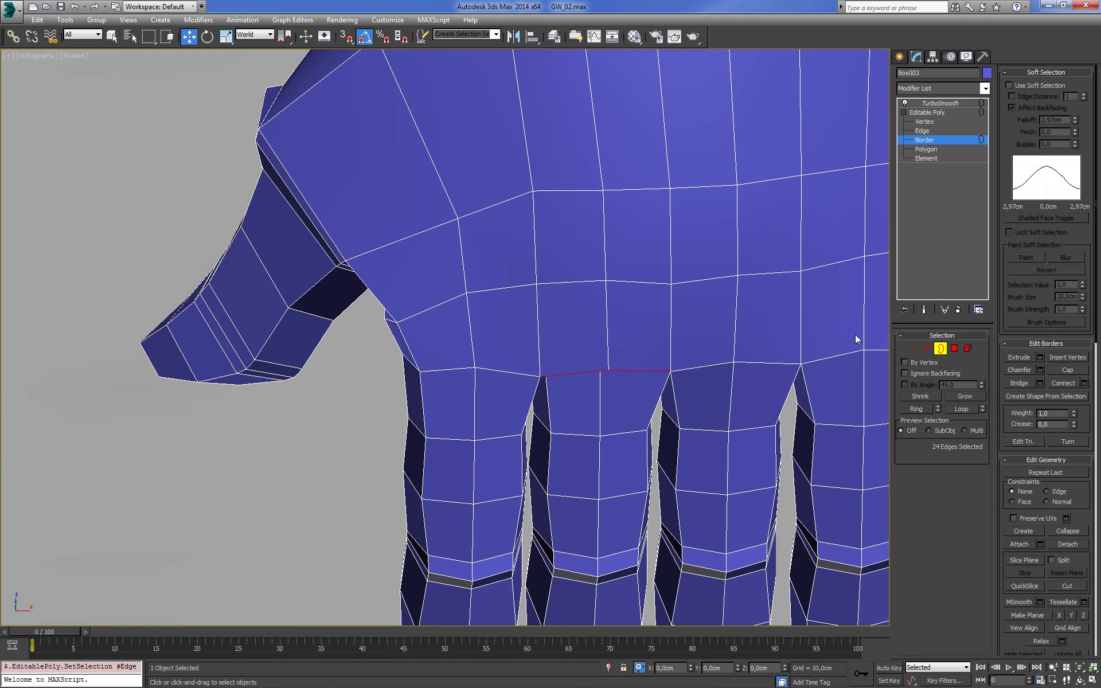
pyautogui.scroll(-3, 680, 294)
pyautogui.press('F3')
pyautogui.keyDown('alt'); pyautogui.moveTo(681, 294); pyautogui.dragTo(688, 270, button='middle'); pyautogui.keyUp('alt')
pyautogui.scroll(3, 705, 352)
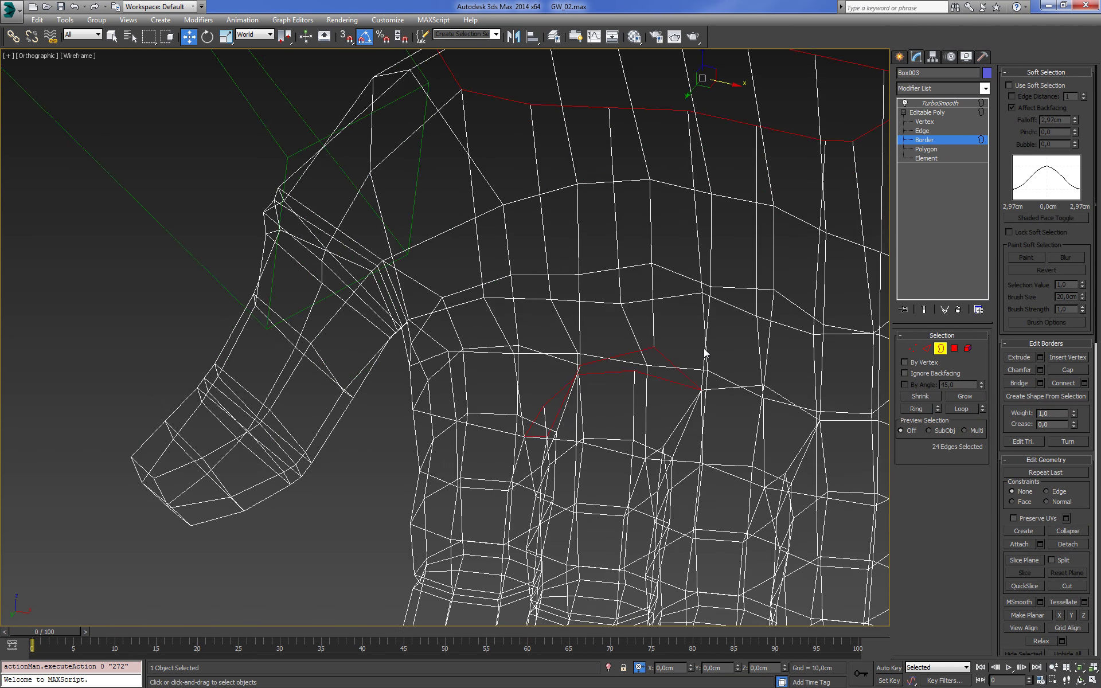
pyautogui.scroll(4, 702, 349)
# Select the open border loop around the wrist opening
pyautogui.press('1')
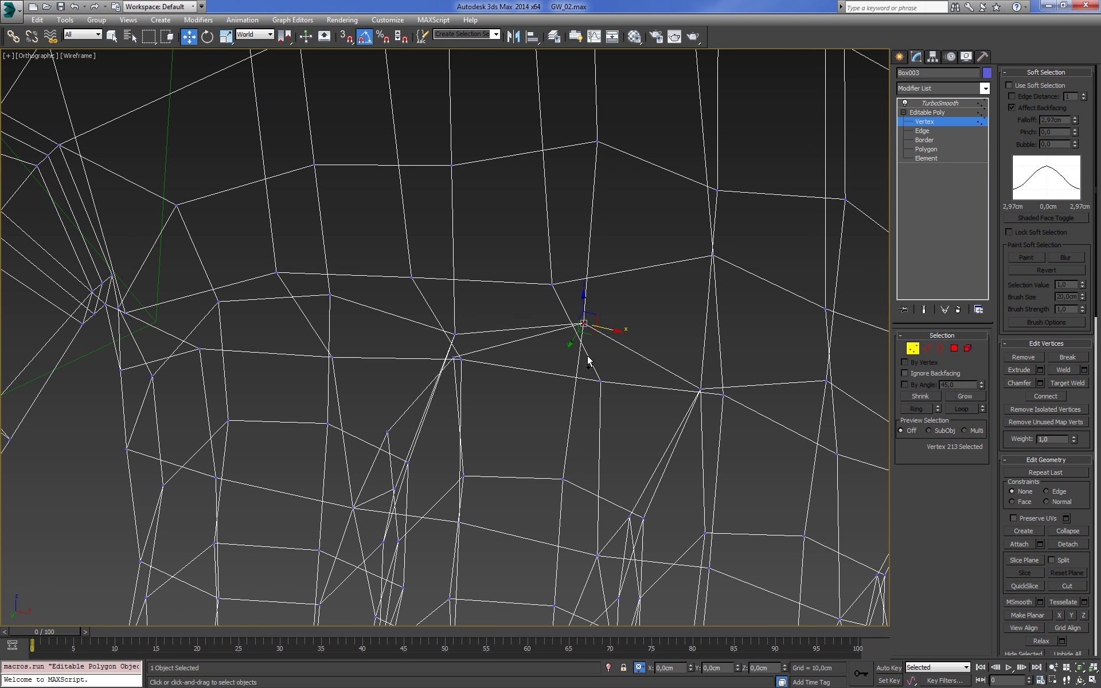
pyautogui.moveTo(588, 360)
pyautogui.keyDown('alt'); pyautogui.mouseDown(button='middle')
pyautogui.moveTo(591, 342)
pyautogui.moveTo(506, 274)
pyautogui.mouseUp(button='middle'); pyautogui.keyUp('alt')
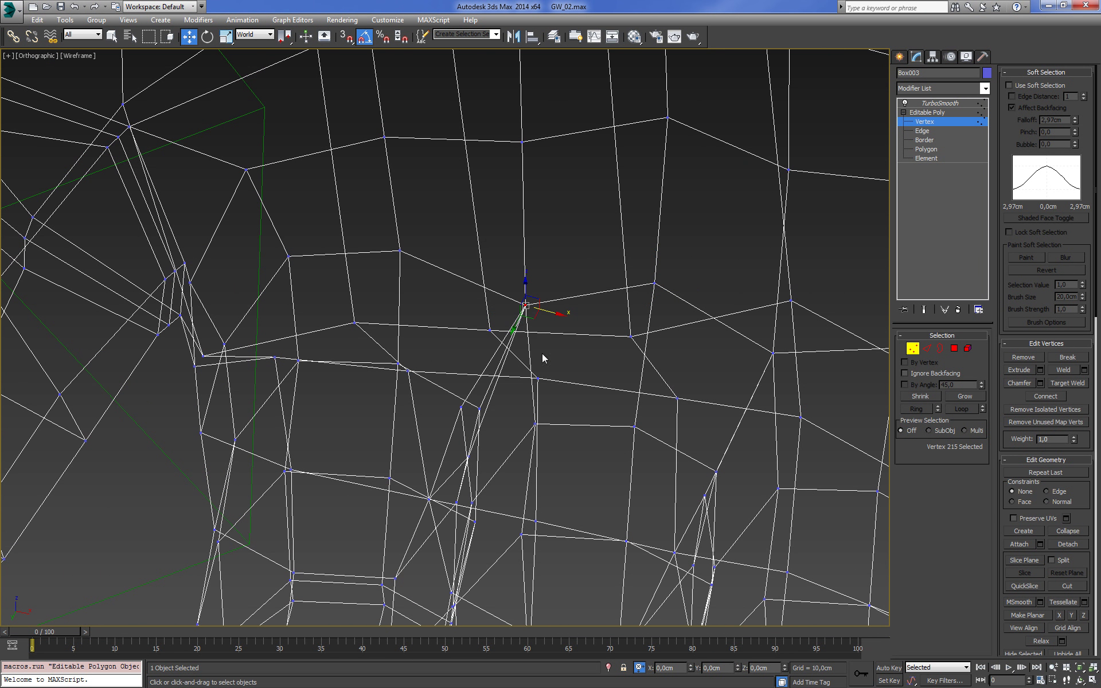
pyautogui.moveTo(544, 359)
pyautogui.keyDown('alt'); pyautogui.mouseDown(button='middle')
pyautogui.moveTo(569, 344)
pyautogui.moveTo(497, 368)
pyautogui.moveTo(511, 405)
pyautogui.moveTo(509, 360)
pyautogui.mouseUp(button='middle'); pyautogui.keyUp('alt')
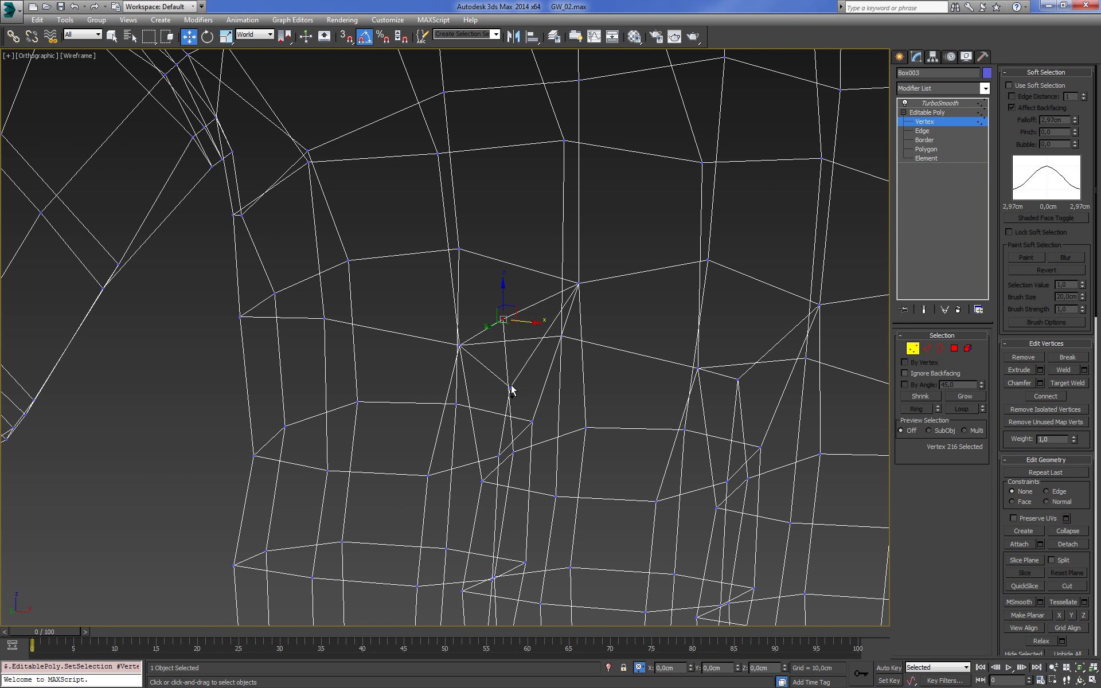
pyautogui.keyDown('alt'); pyautogui.moveTo(556, 395); pyautogui.dragTo(559, 392, button='middle'); pyautogui.keyUp('alt')
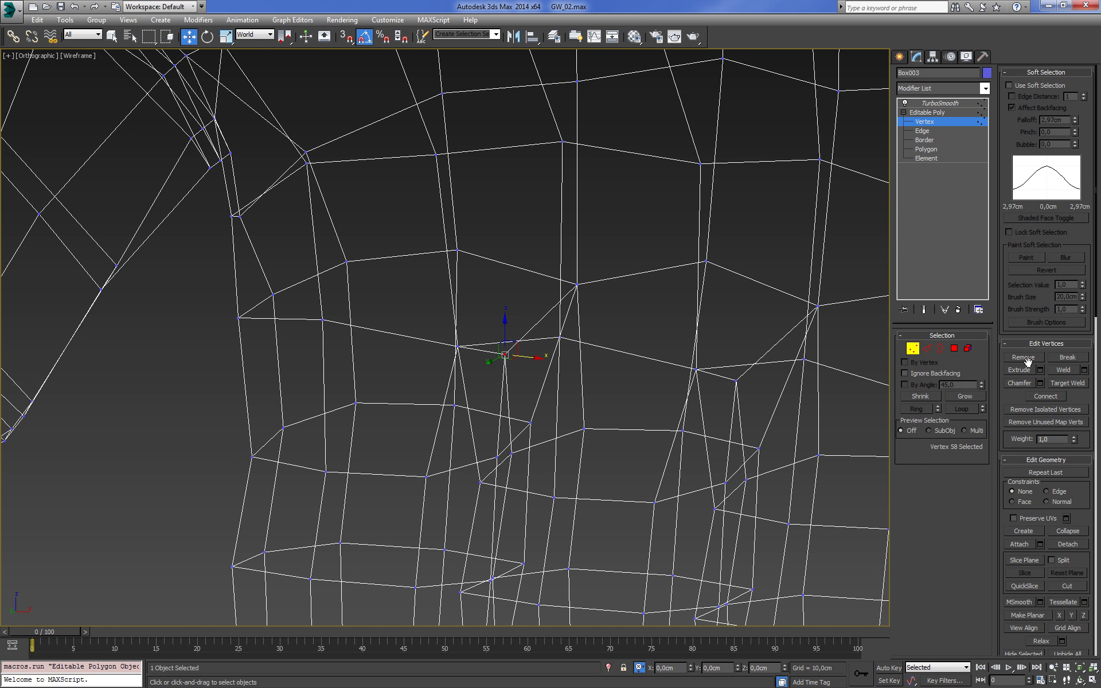
pyautogui.click(940, 348)
pyautogui.scroll(-5, 700, 344)
pyautogui.scroll(8, 717, 341)
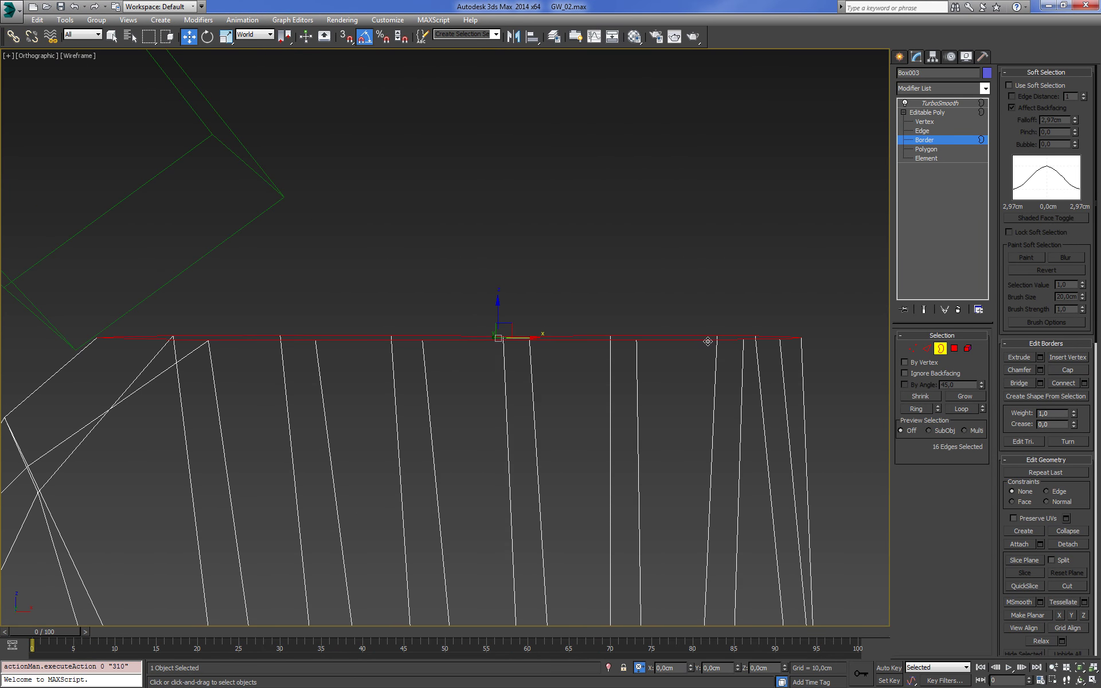
# Frame the whole hand from the front in shaded view
pyautogui.press('F3')
pyautogui.scroll(-5, 716, 344)
pyautogui.keyDown('alt'); pyautogui.moveTo(754, 361); pyautogui.dragTo(662, 372, button='middle'); pyautogui.keyUp('alt')
pyautogui.scroll(4, 661, 371)
pyautogui.scroll(3, 651, 462)
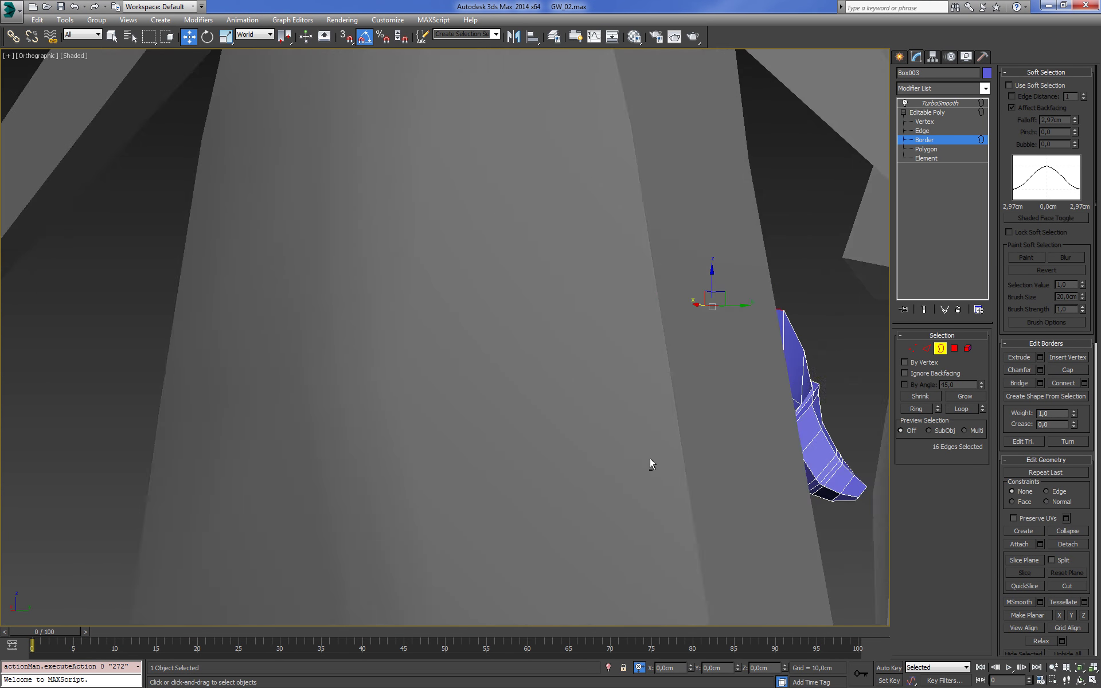
pyautogui.scroll(-4, 649, 459)
pyautogui.moveTo(611, 453)
pyautogui.keyDown('alt'); pyautogui.mouseDown(button='middle')
pyautogui.moveTo(837, 452)
pyautogui.moveTo(860, 421)
pyautogui.mouseUp(button='middle'); pyautogui.keyUp('alt')
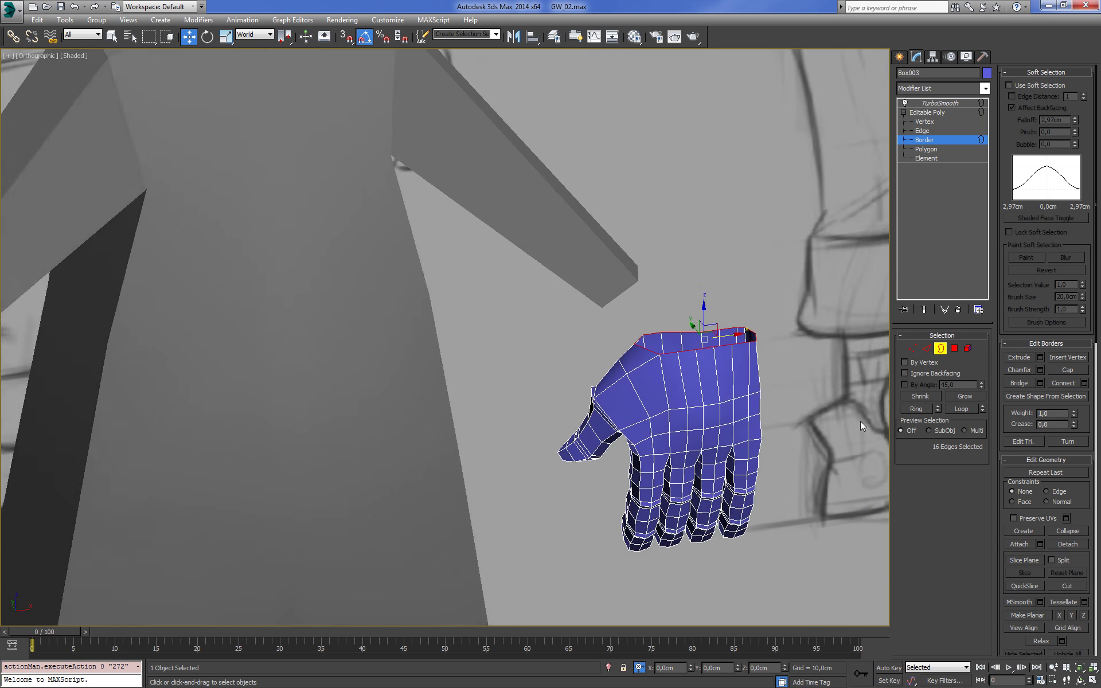
pyautogui.scroll(2, 860, 421)
pyautogui.moveTo(686, 431); pyautogui.dragTo(706, 324, button='middle')
pyautogui.scroll(3, 705, 324)
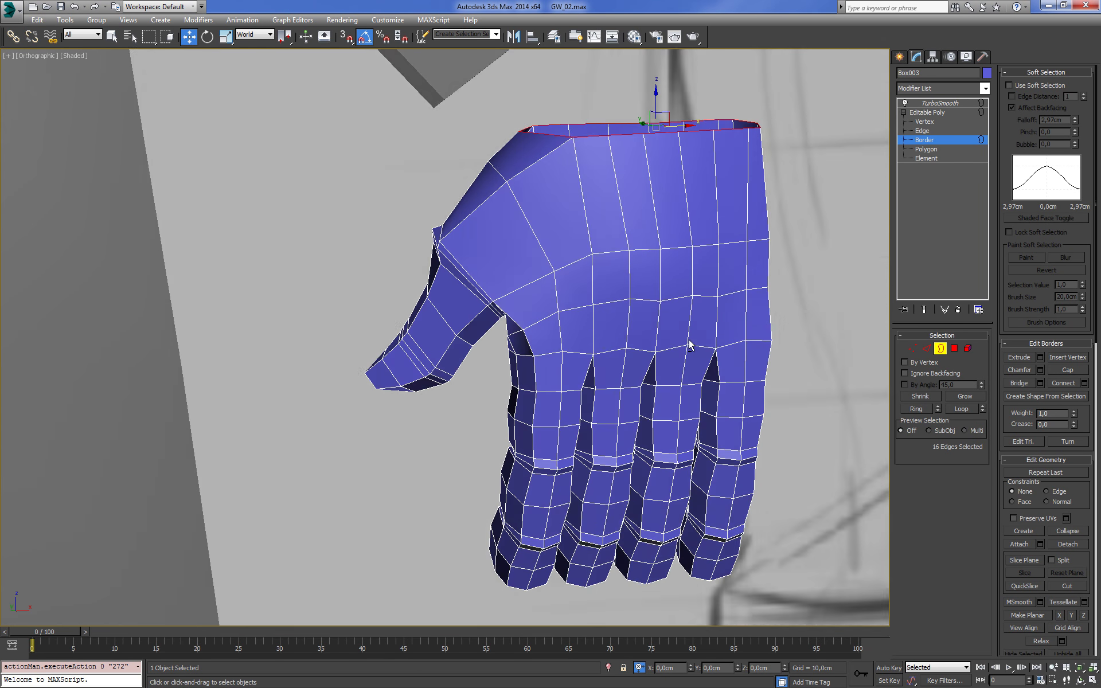
# Preview the TurboSmoothed hand with Edged Faces toggled, then return to Editable Poly vertices
pyautogui.click(938, 105)
pyautogui.moveTo(735, 250)
pyautogui.keyDown('alt'); pyautogui.mouseDown(button='middle')
pyautogui.moveTo(566, 259)
pyautogui.moveTo(713, 307)
pyautogui.moveTo(607, 315)
pyautogui.moveTo(668, 335)
pyautogui.moveTo(518, 339)
pyautogui.moveTo(602, 298)
pyautogui.moveTo(711, 272)
pyautogui.moveTo(772, 273)
pyautogui.moveTo(803, 351)
pyautogui.moveTo(794, 384)
pyautogui.moveTo(794, 297)
pyautogui.mouseUp(button='middle'); pyautogui.keyUp('alt')
pyautogui.press('F4')
pyautogui.click(581, 394)
pyautogui.click(491, 326)
pyautogui.press('F4')
pyautogui.scroll(3, 794, 298)
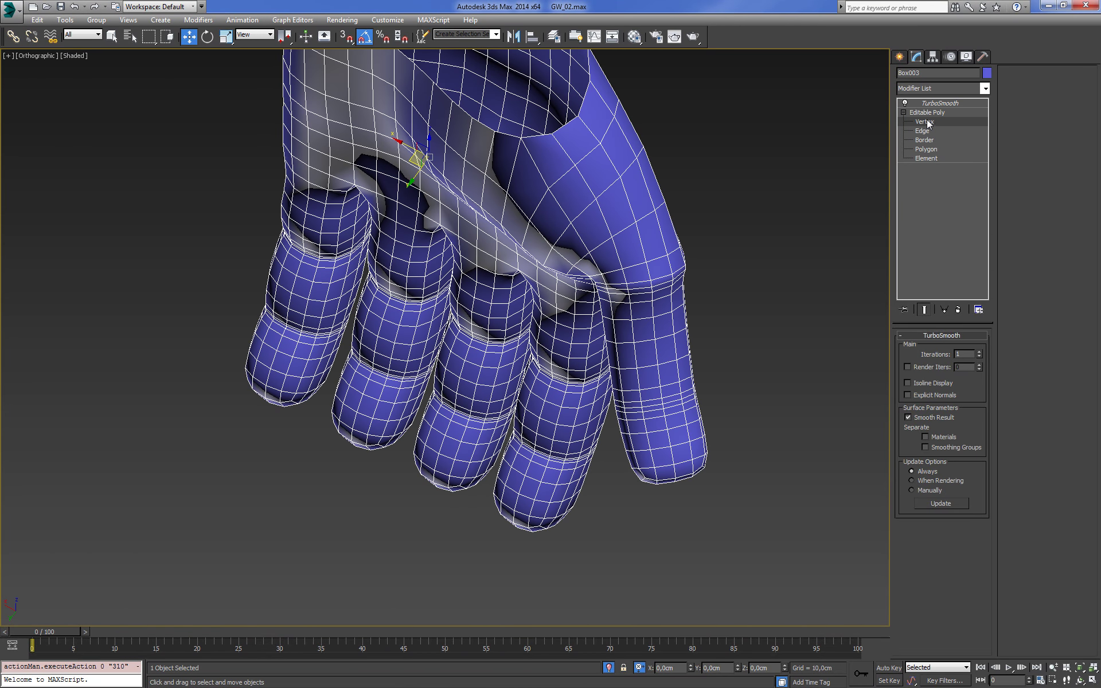
pyautogui.click(927, 122)
pyautogui.moveTo(722, 367)
pyautogui.keyDown('alt'); pyautogui.mouseDown(button='middle')
pyautogui.moveTo(755, 361)
pyautogui.moveTo(781, 339)
pyautogui.moveTo(744, 356)
pyautogui.moveTo(729, 334)
pyautogui.mouseUp(button='middle'); pyautogui.keyUp('alt')
# Set the reference coordinate system to Screen and nudge the fingertip vertices inward
pyautogui.press('F3')
pyautogui.scroll(2, 713, 401)
pyautogui.keyDown('alt'); pyautogui.moveTo(713, 401); pyautogui.dragTo(743, 374, button='middle'); pyautogui.keyUp('alt')
pyautogui.scroll(2, 698, 362)
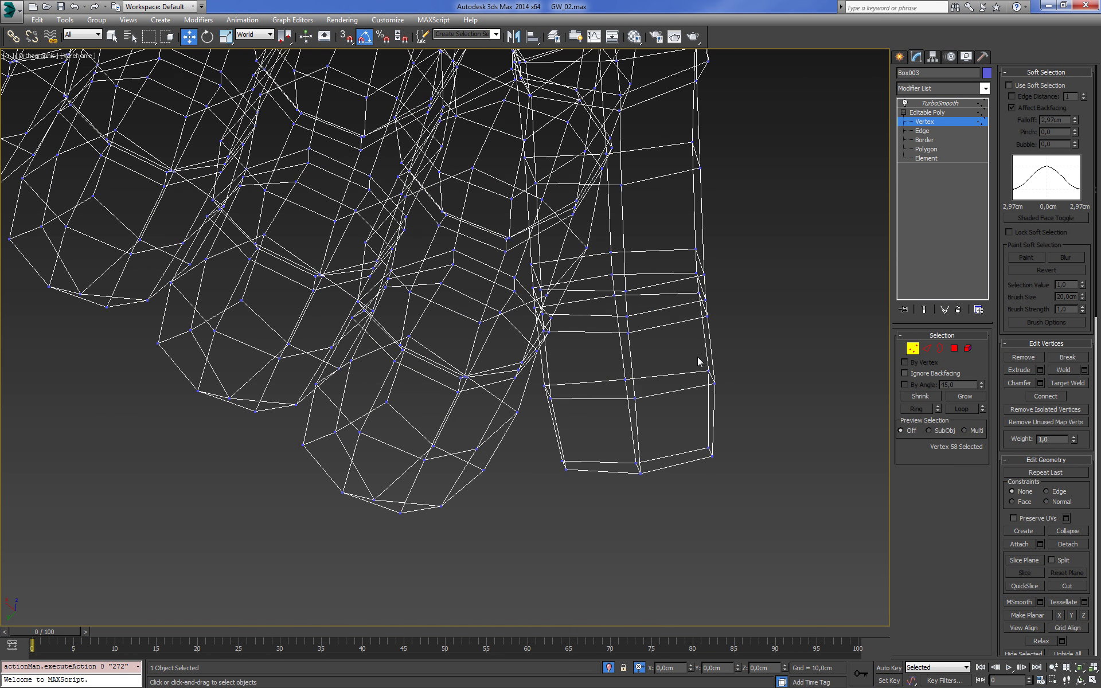
pyautogui.press('F3')
pyautogui.keyDown('alt'); pyautogui.moveTo(693, 420); pyautogui.dragTo(678, 423, button='middle'); pyautogui.keyUp('alt')
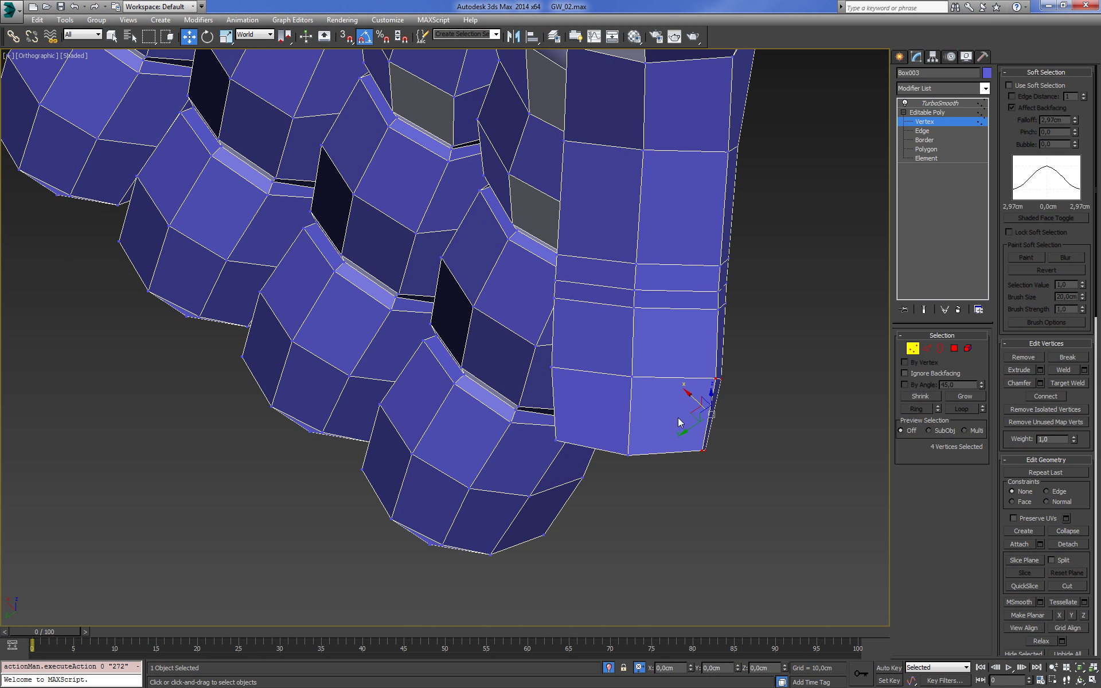
pyautogui.click(263, 52)
pyautogui.moveTo(381, 158)
pyautogui.keyDown('alt'); pyautogui.mouseDown(button='middle')
pyautogui.moveTo(545, 223)
pyautogui.moveTo(682, 363)
pyautogui.mouseUp(button='middle'); pyautogui.keyUp('alt')
# Even out the fingertip by moving its bottom corner vertices
pyautogui.press('F3')
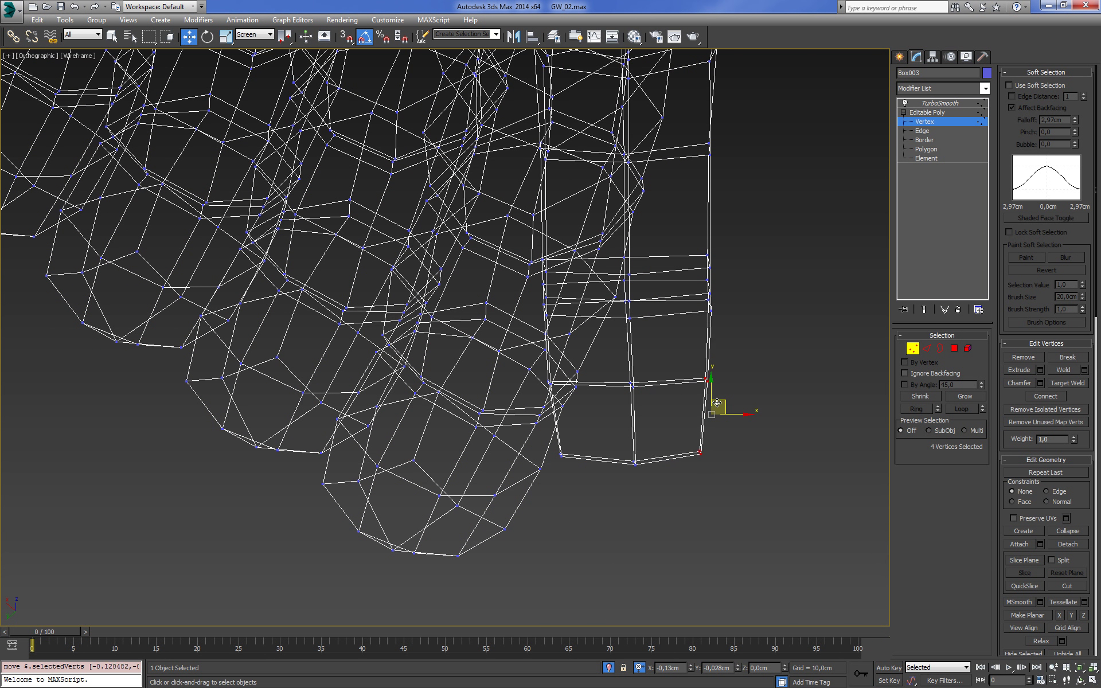
pyautogui.keyDown('alt'); pyautogui.moveTo(693, 411); pyautogui.dragTo(672, 418, button='middle'); pyautogui.keyUp('alt')
pyautogui.press('F3')
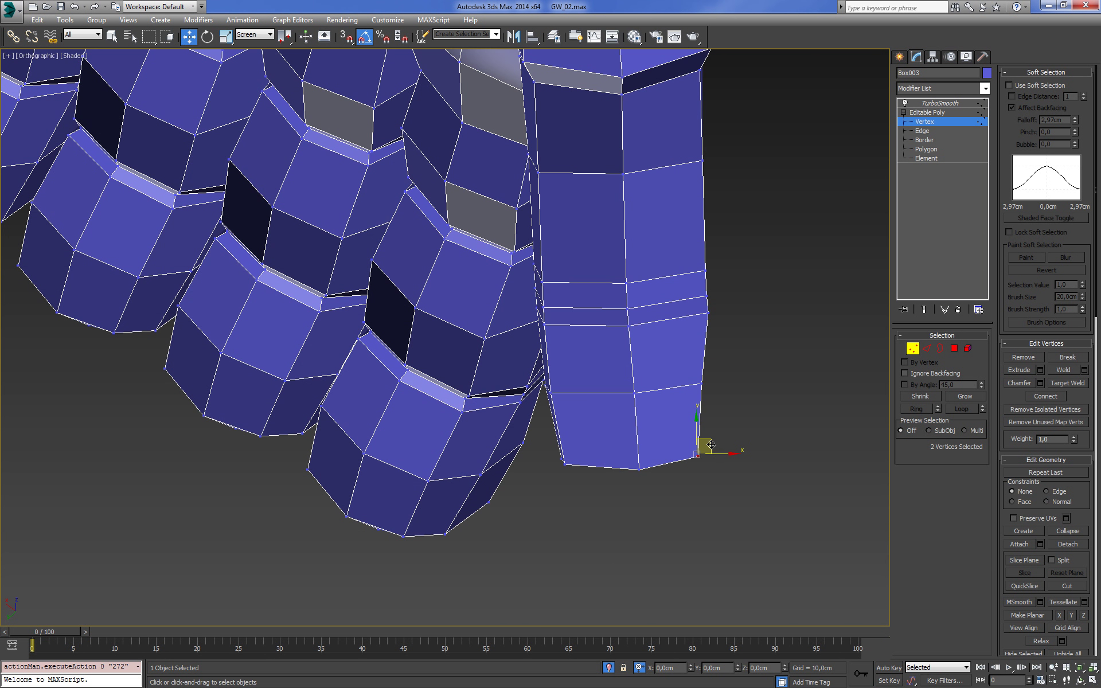
pyautogui.press('F3')
pyautogui.click(564, 461)
pyautogui.press('F3')
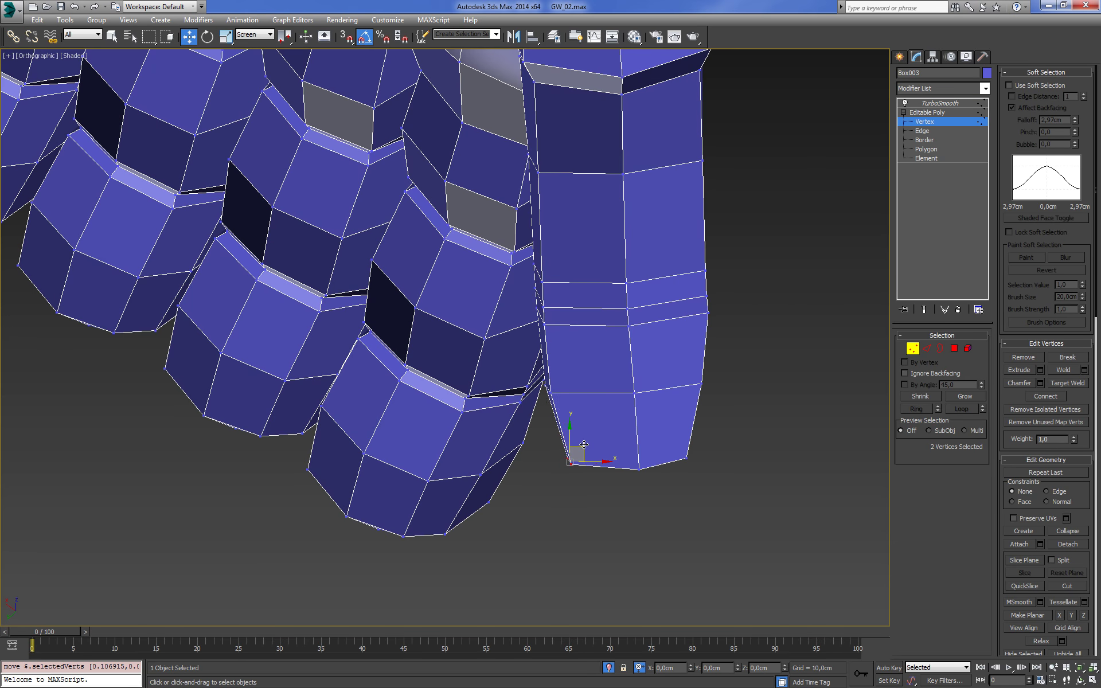
pyautogui.keyDown('alt'); pyautogui.moveTo(584, 445); pyautogui.dragTo(569, 388, button='middle'); pyautogui.keyUp('alt')
pyautogui.press('F3')
pyautogui.press('F3')
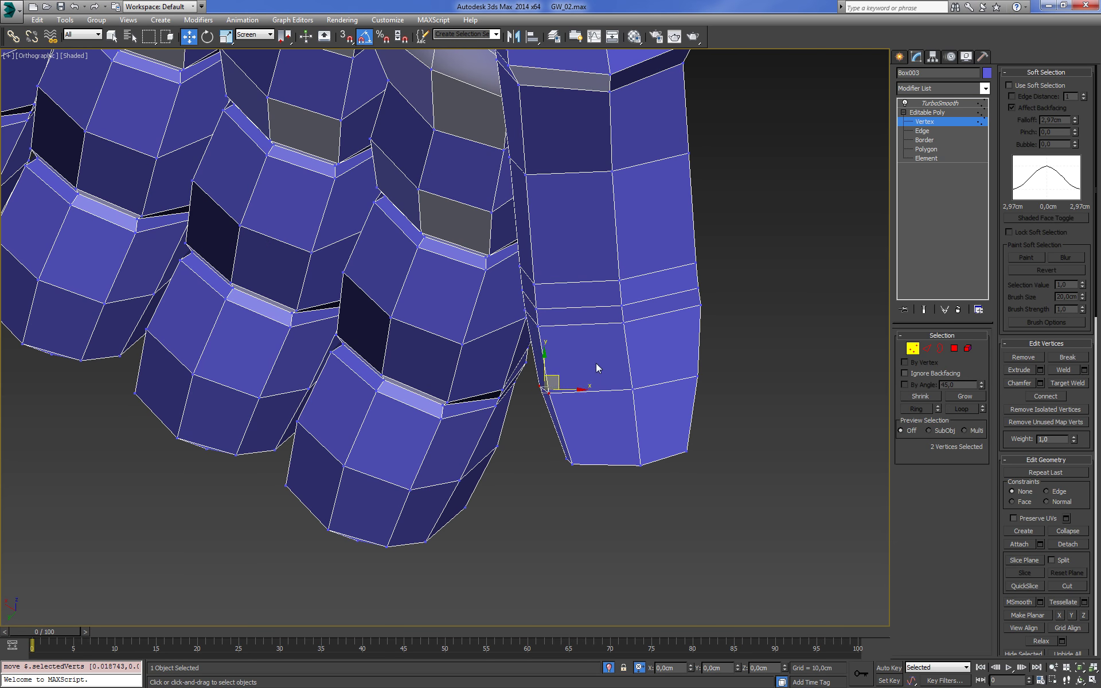
pyautogui.scroll(-5, 596, 363)
# Move the vertices where the thumb joins the palm
pyautogui.moveTo(680, 308)
pyautogui.keyDown('alt'); pyautogui.mouseDown(button='middle')
pyautogui.moveTo(717, 236)
pyautogui.moveTo(563, 297)
pyautogui.moveTo(491, 291)
pyautogui.moveTo(597, 275)
pyautogui.moveTo(631, 298)
pyautogui.mouseUp(button='middle'); pyautogui.keyUp('alt')
pyautogui.scroll(5, 749, 343)
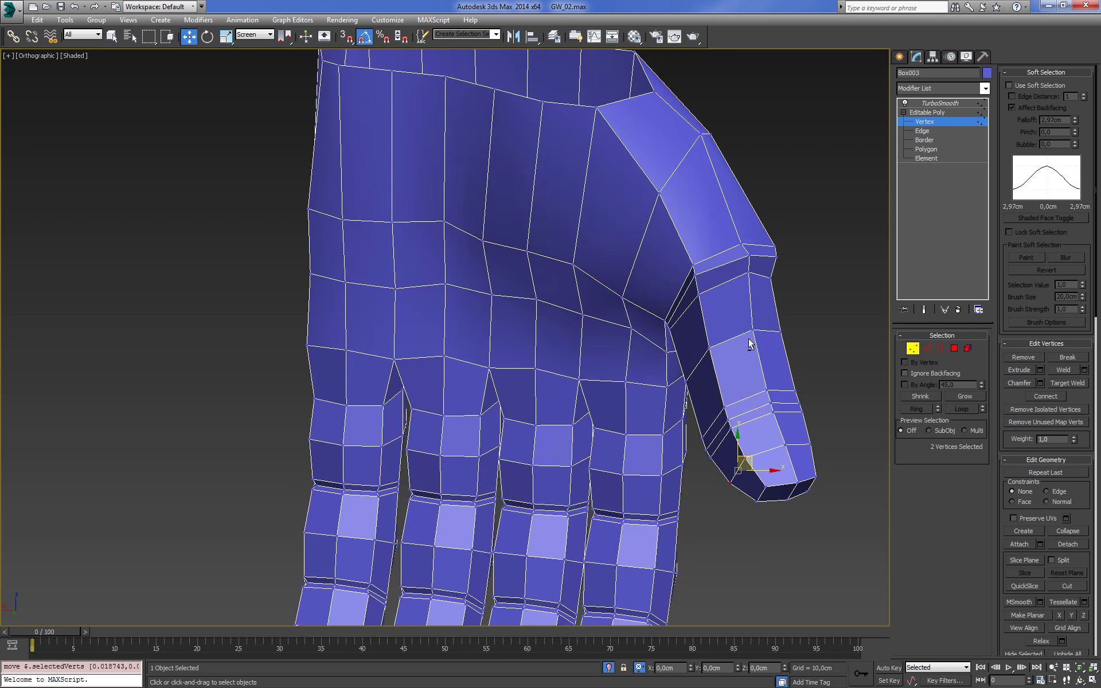
pyautogui.keyDown('alt'); pyautogui.moveTo(749, 342); pyautogui.dragTo(705, 261, button='middle'); pyautogui.keyUp('alt')
pyautogui.press('F3')
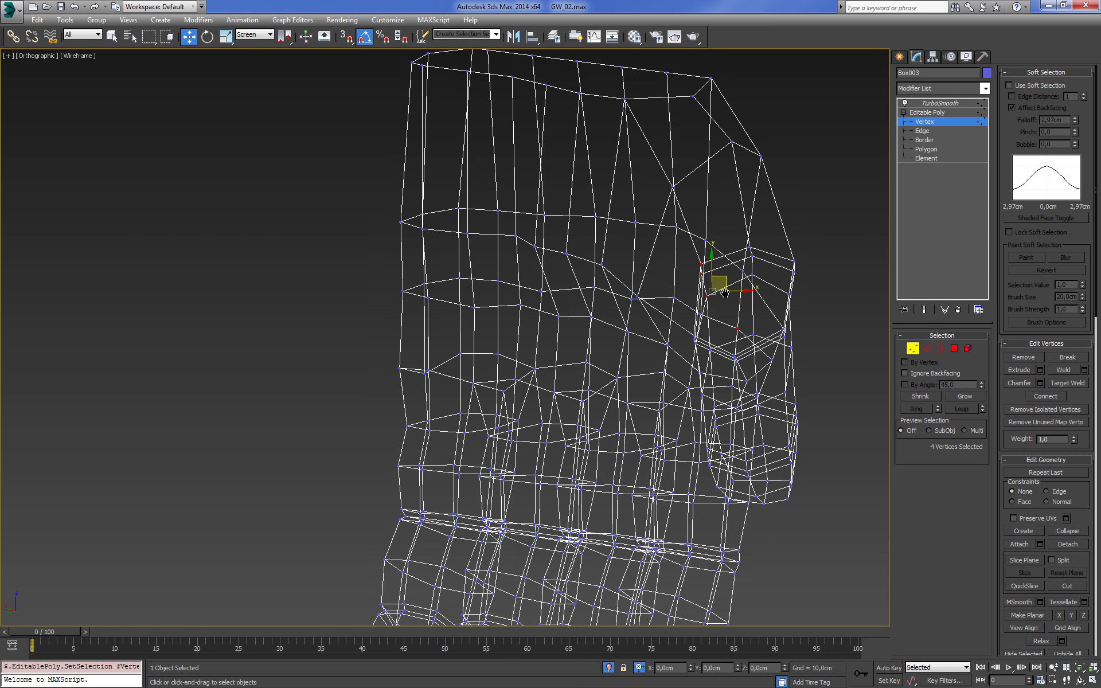
pyautogui.keyDown('alt'); pyautogui.moveTo(716, 303); pyautogui.dragTo(774, 363, button='middle'); pyautogui.keyUp('alt')
pyautogui.press('F3')
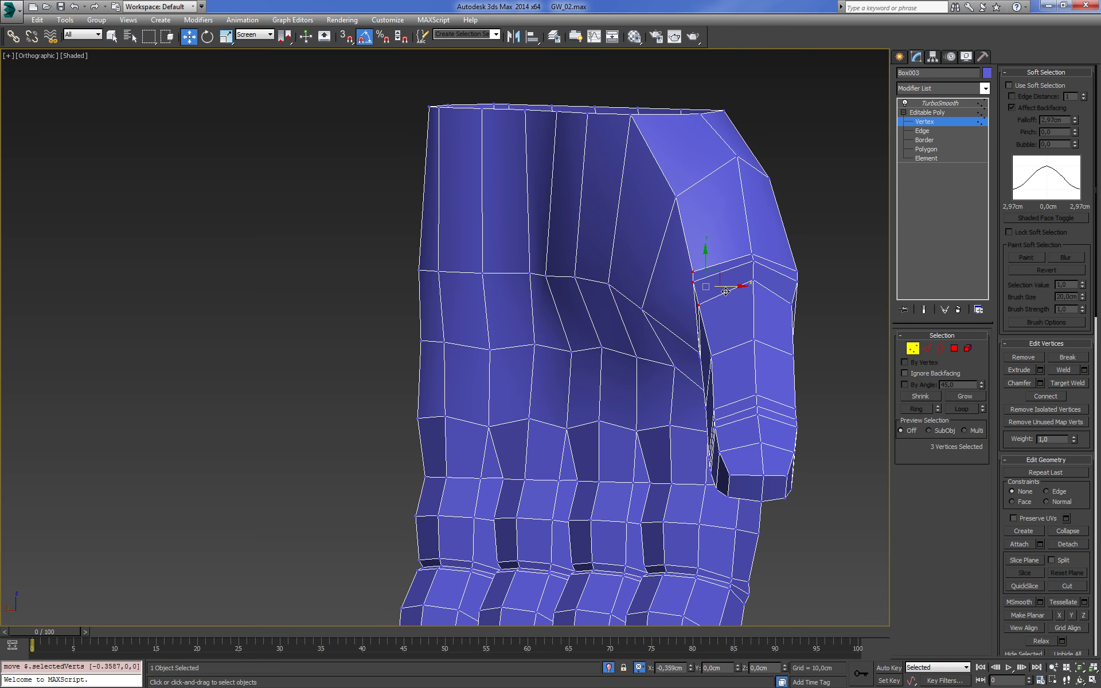
pyautogui.scroll(-5, 725, 291)
# Push the hand's side polygons outward along World Y
pyautogui.keyDown('alt'); pyautogui.moveTo(725, 291); pyautogui.dragTo(761, 257, button='middle'); pyautogui.keyUp('alt')
pyautogui.scroll(5, 820, 353)
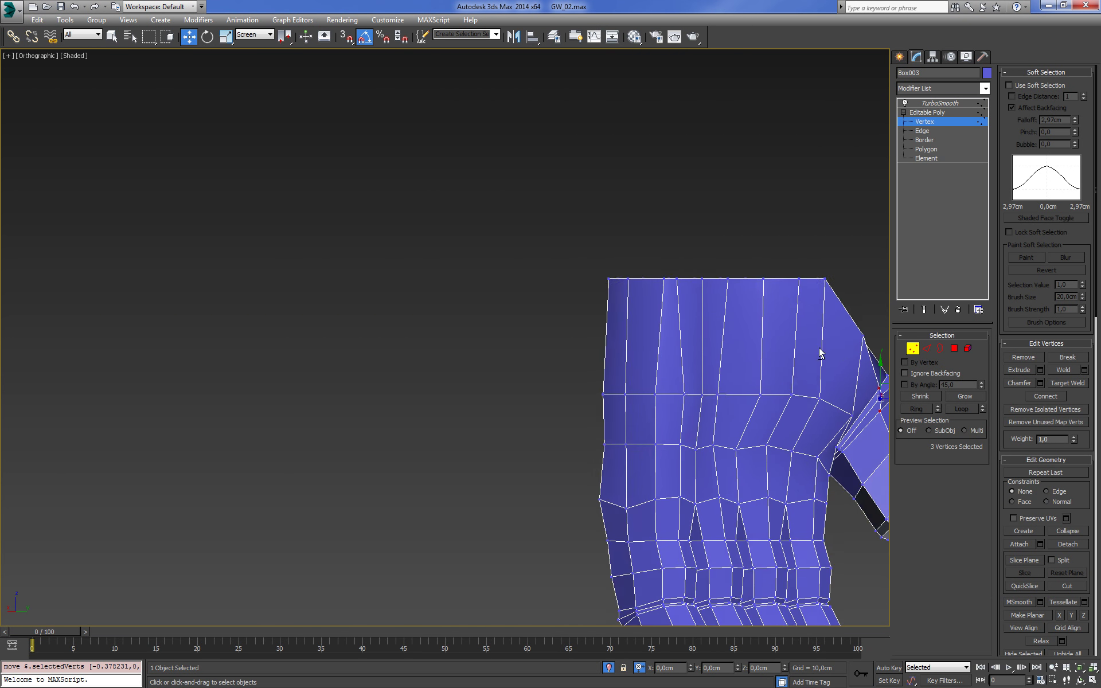
pyautogui.scroll(2, 820, 353)
pyautogui.press('4')
pyautogui.click(606, 228)
pyautogui.moveTo(606, 228); pyautogui.dragTo(629, 264, button='middle')
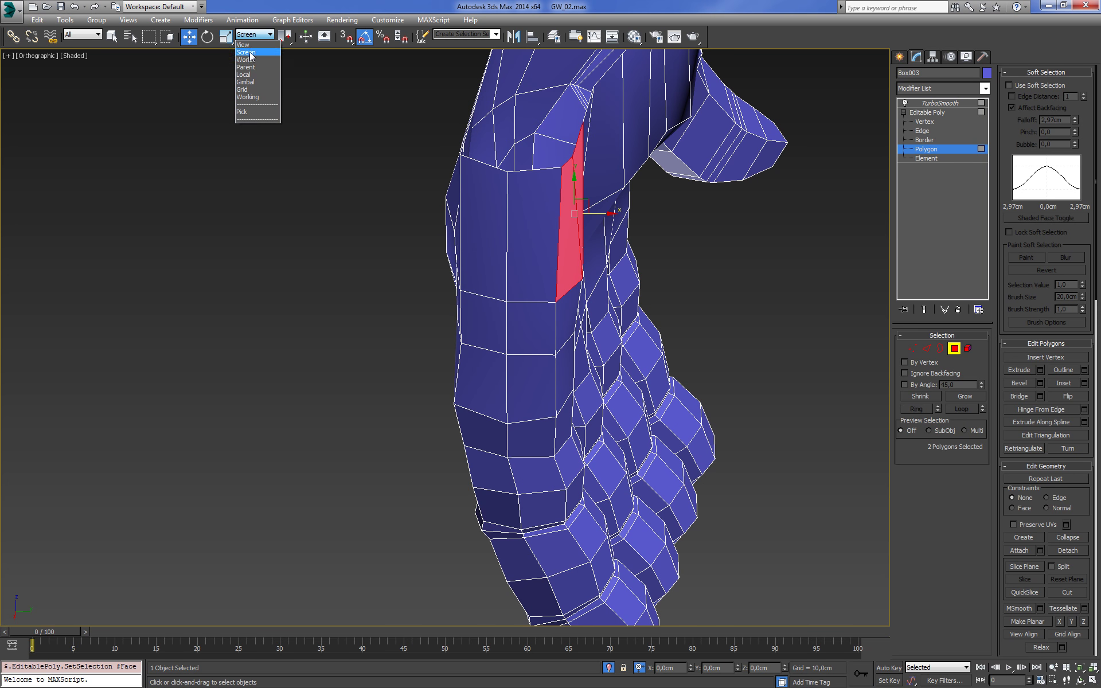
pyautogui.click(250, 62)
pyautogui.keyDown('alt'); pyautogui.moveTo(573, 258); pyautogui.dragTo(629, 298, button='middle'); pyautogui.keyUp('alt')
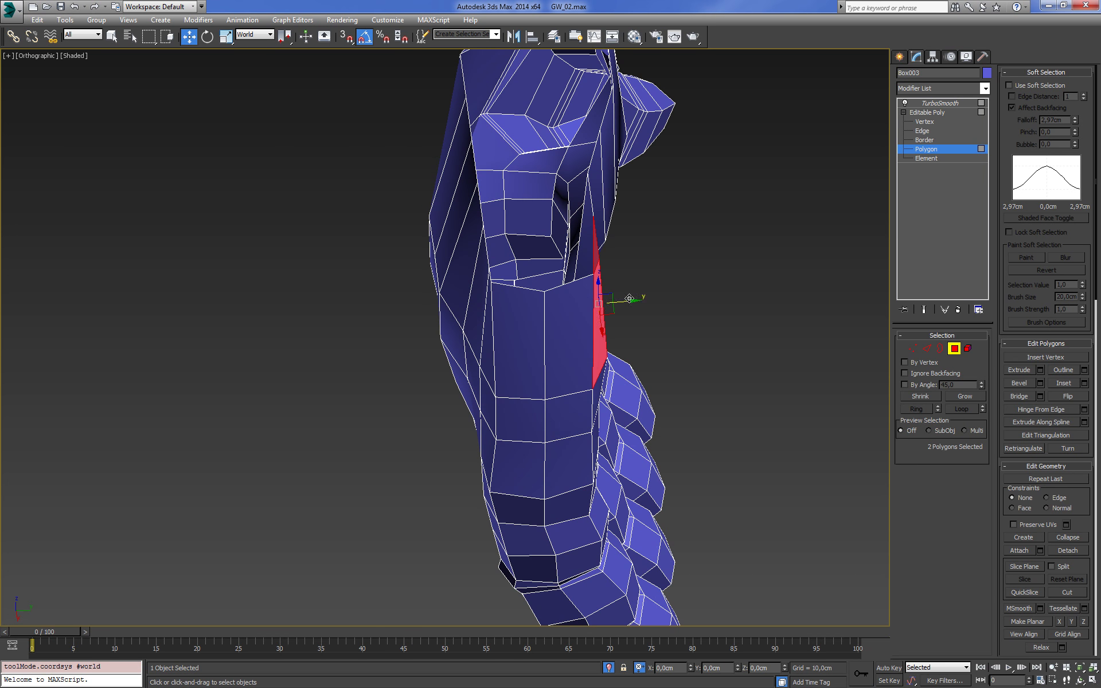
pyautogui.moveTo(645, 303); pyautogui.dragTo(649, 302)
pyautogui.moveTo(645, 303)
pyautogui.keyDown('alt'); pyautogui.mouseDown(button='middle')
pyautogui.moveTo(658, 250)
pyautogui.moveTo(628, 267)
pyautogui.mouseUp(button='middle'); pyautogui.keyUp('alt')
# Box-select and reshape the vertices along the outer palm edge near the wrist
pyautogui.press('F3')
pyautogui.press('1')
pyautogui.moveTo(376, 315); pyautogui.dragTo(472, 351)
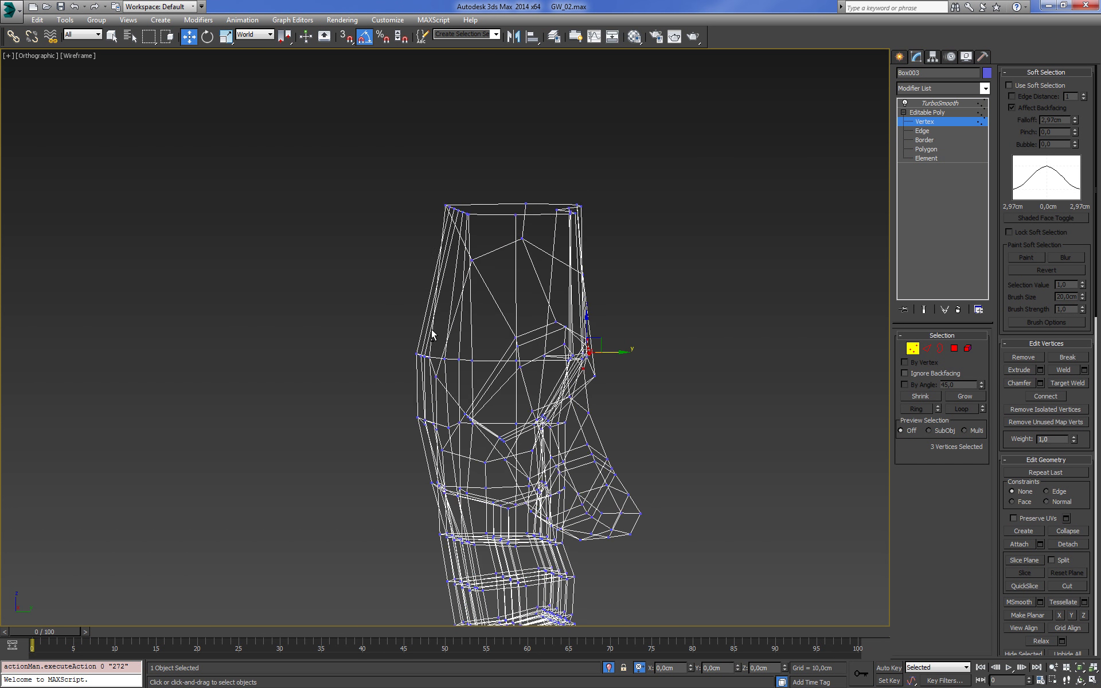
pyautogui.press('F3')
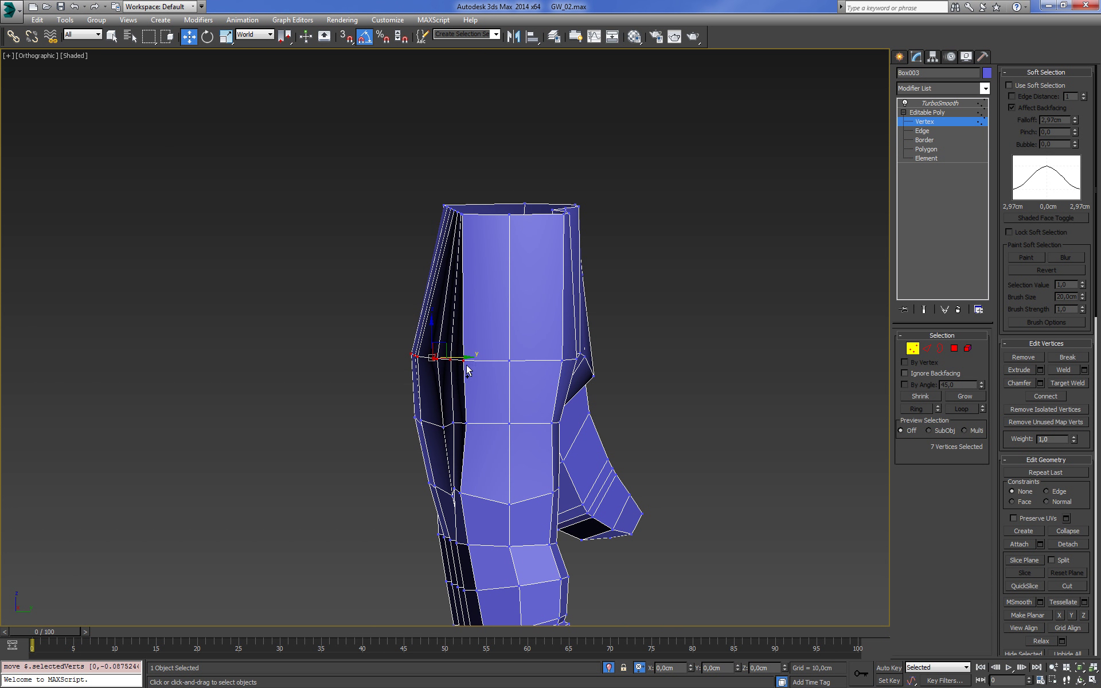
pyautogui.moveTo(460, 358)
pyautogui.keyDown('alt'); pyautogui.mouseDown(button='middle')
pyautogui.moveTo(430, 343)
pyautogui.moveTo(487, 327)
pyautogui.mouseUp(button='middle'); pyautogui.keyUp('alt')
pyautogui.press('F3')
pyautogui.press('F3')
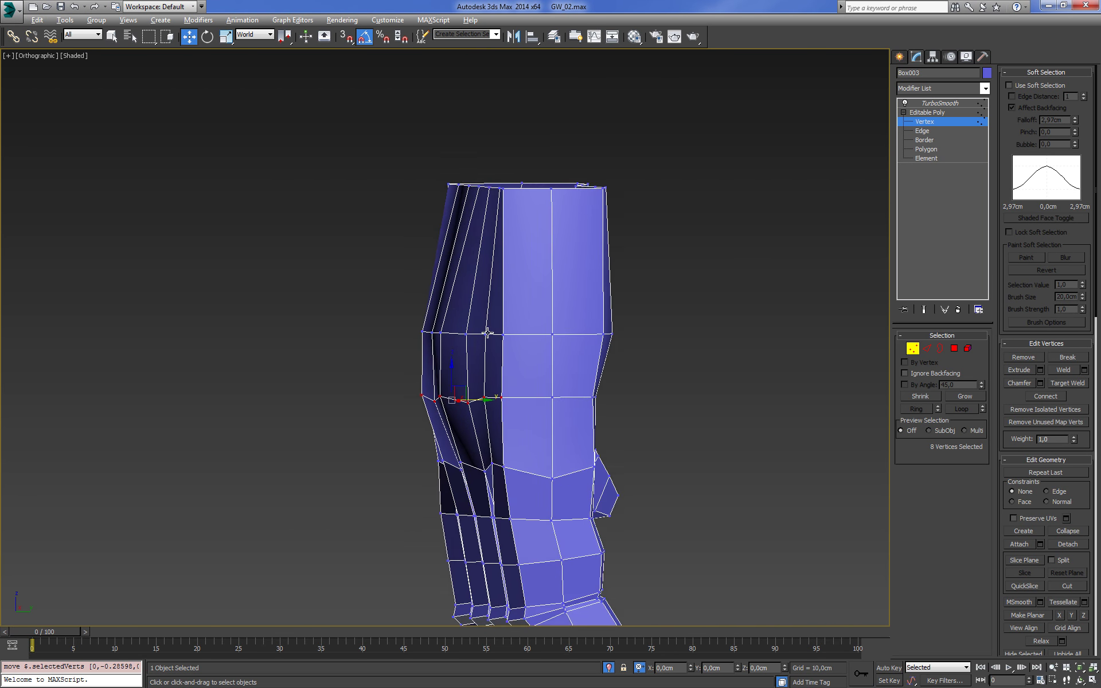
pyautogui.press('2')
pyautogui.press('F3')
pyautogui.moveTo(798, 275)
pyautogui.keyDown('alt'); pyautogui.mouseDown(button='middle')
pyautogui.moveTo(697, 256)
pyautogui.moveTo(795, 251)
pyautogui.moveTo(739, 261)
pyautogui.moveTo(693, 253)
pyautogui.mouseUp(button='middle'); pyautogui.keyUp('alt')
pyautogui.press('F3')
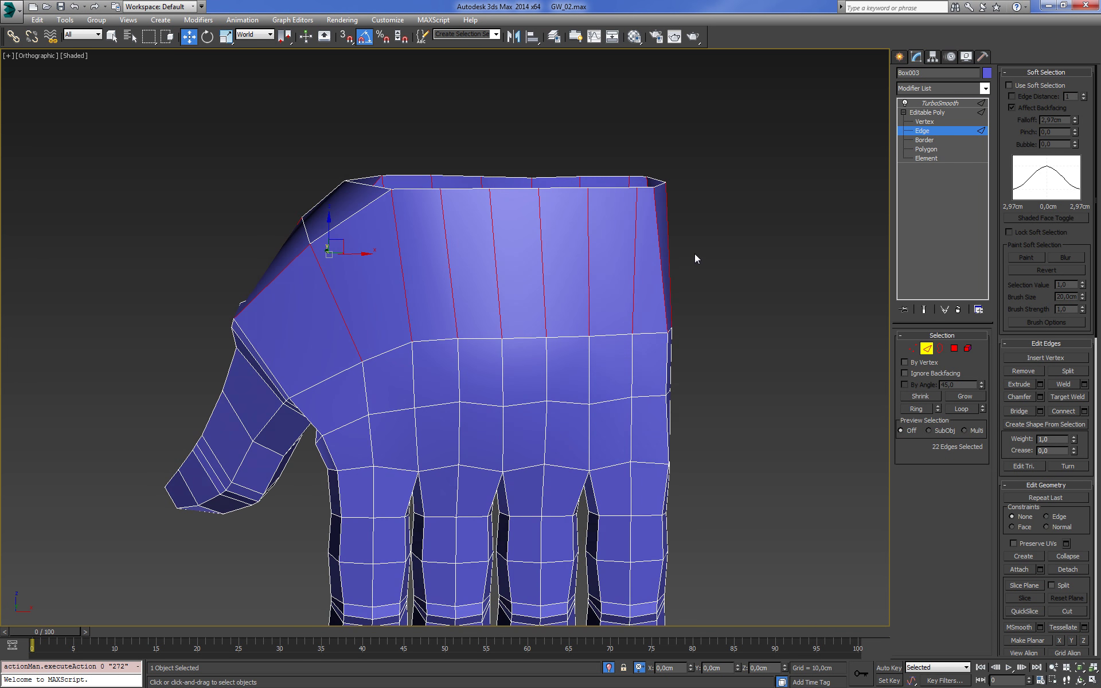
# In Front wireframe view, select the wrist border, apply an FFD 3x3x3, then delete it
pyautogui.press('f')
pyautogui.press('F3')
pyautogui.click(940, 348)
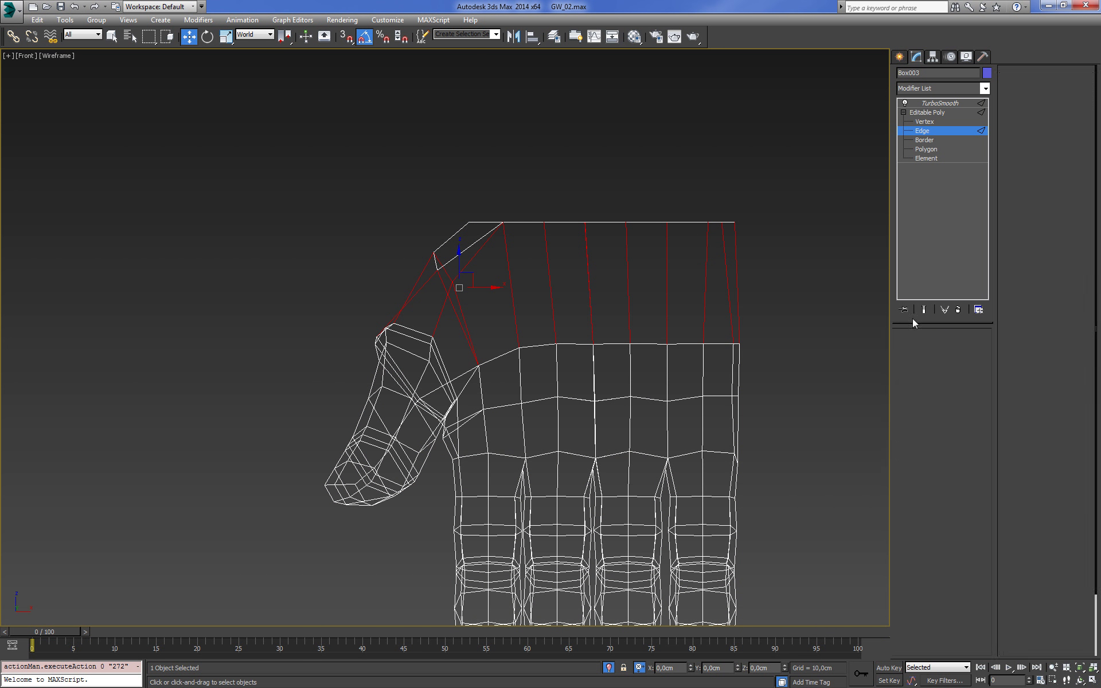
pyautogui.click(984, 89)
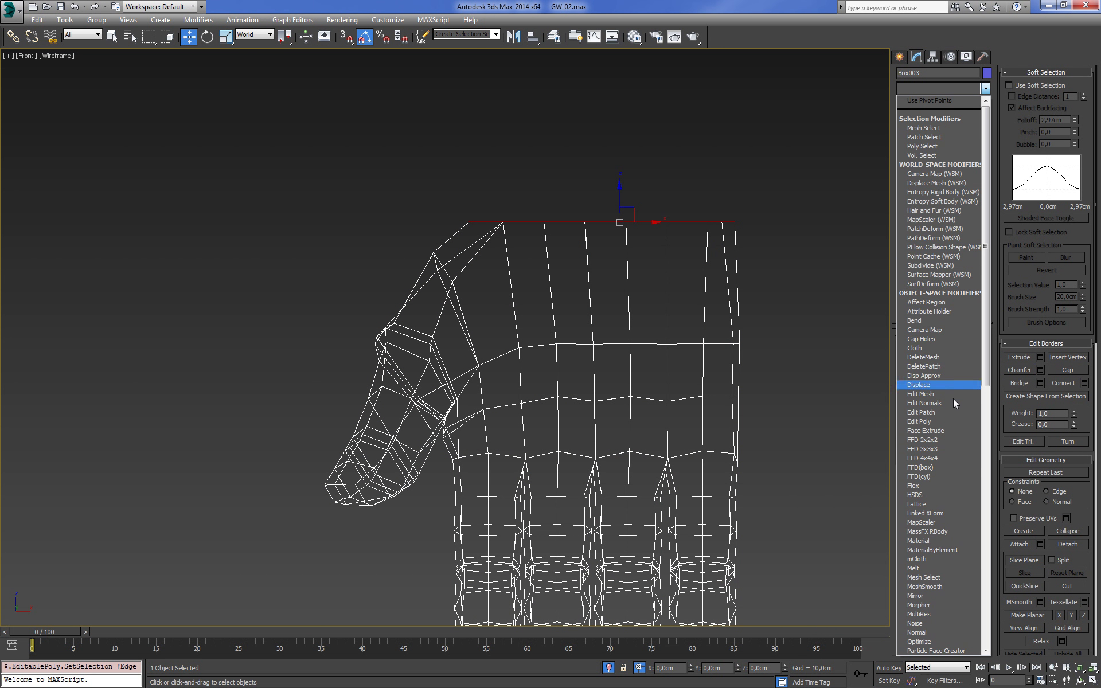
pyautogui.click(937, 451)
pyautogui.press('F3')
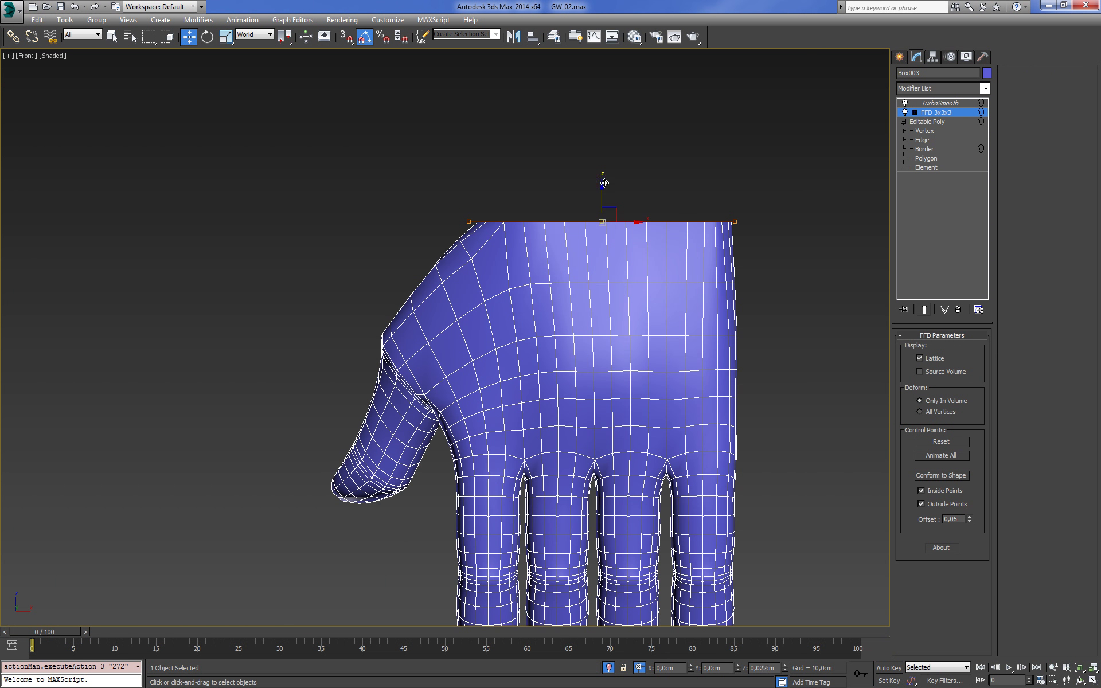
pyautogui.rightClick(943, 112)
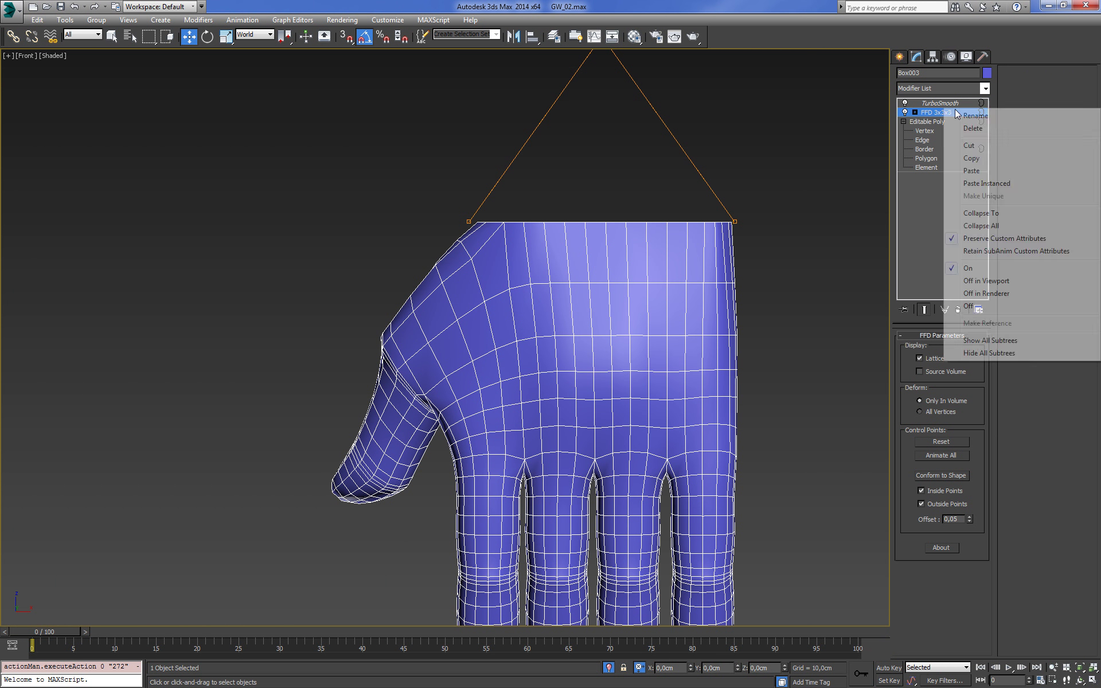
pyautogui.click(951, 215)
# Reselect the wrist border in Border mode, reapply FFD 3x3x3 and raise the top middle lattice point
pyautogui.click(924, 113)
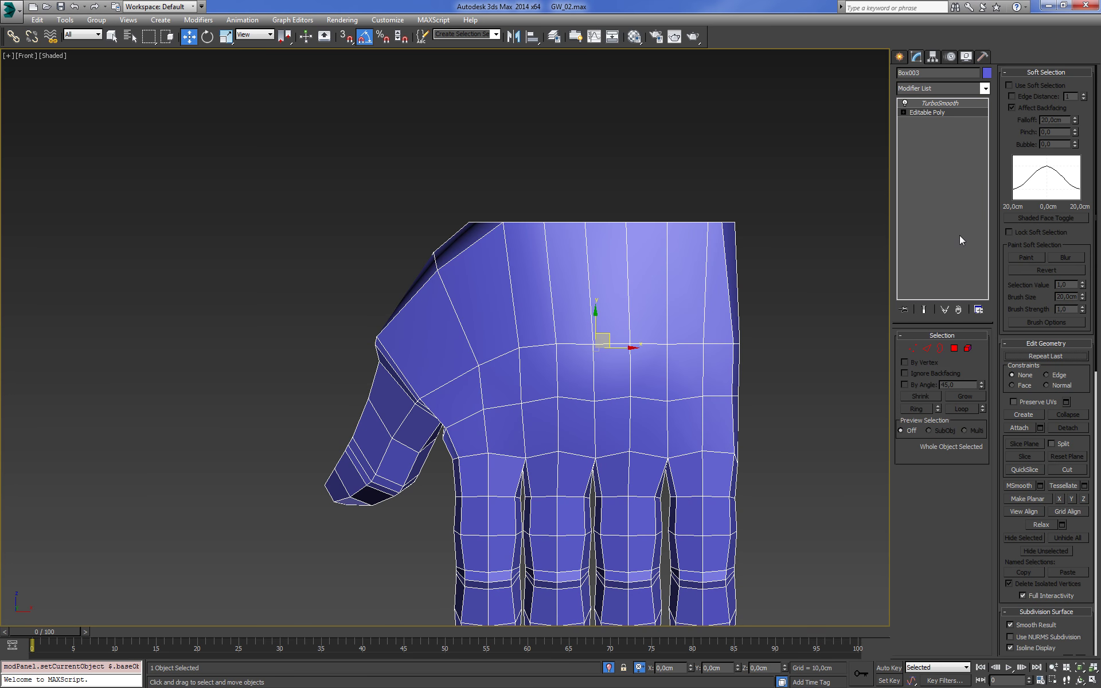
pyautogui.press('3')
pyautogui.click(982, 89)
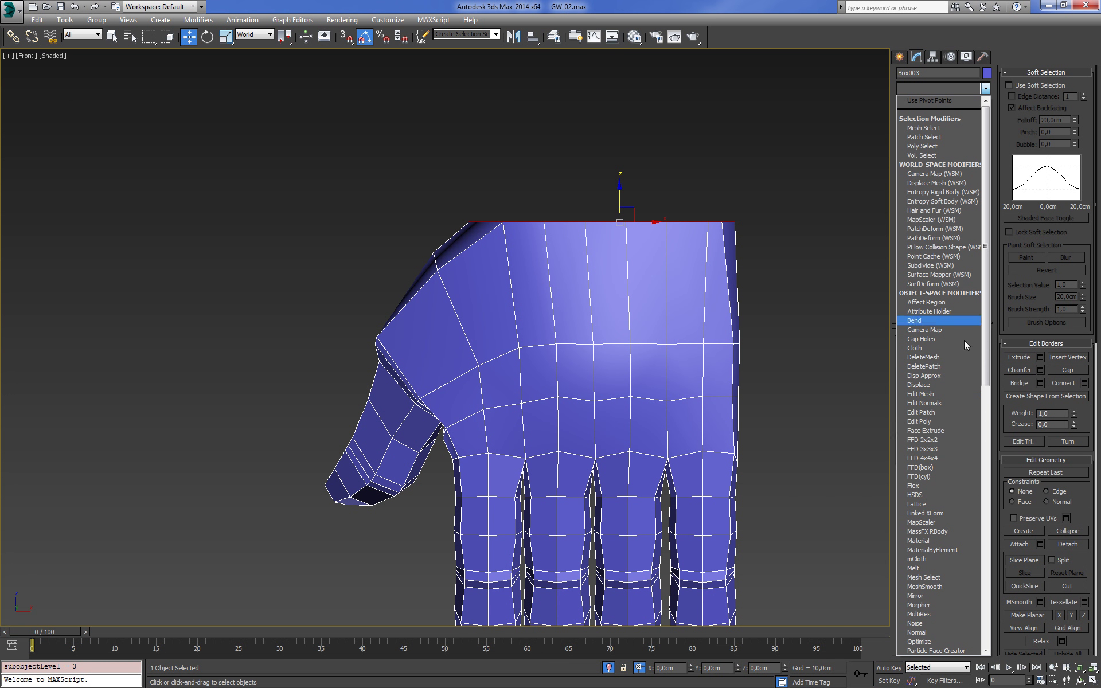
pyautogui.click(940, 448)
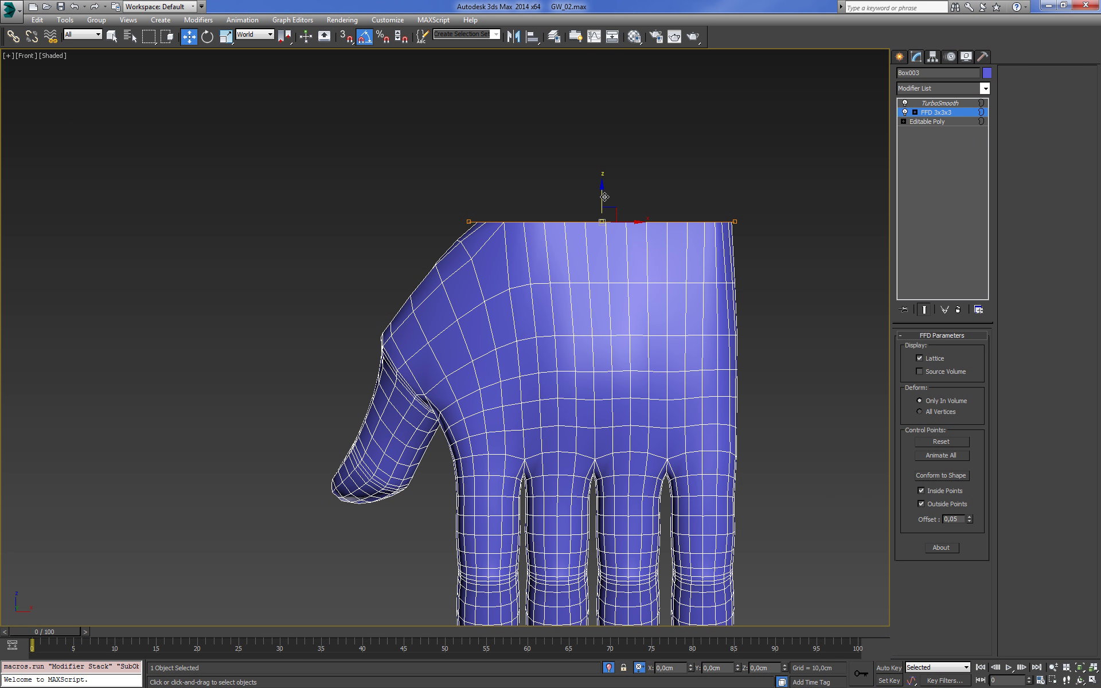
pyautogui.moveTo(604, 197); pyautogui.dragTo(603, 169)
pyautogui.moveTo(701, 197); pyautogui.dragTo(750, 247)
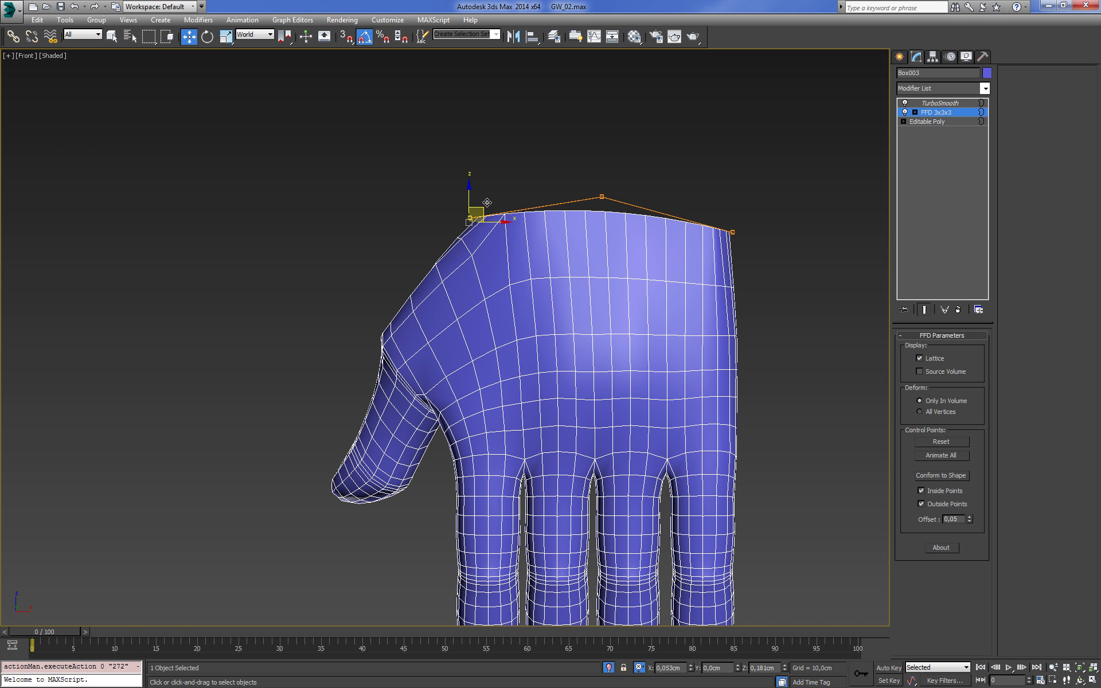
# Adjust the top left and right lattice points, then collapse the FFD into the hand mesh
pyautogui.moveTo(487, 203); pyautogui.dragTo(497, 201)
pyautogui.moveTo(591, 159); pyautogui.dragTo(636, 202)
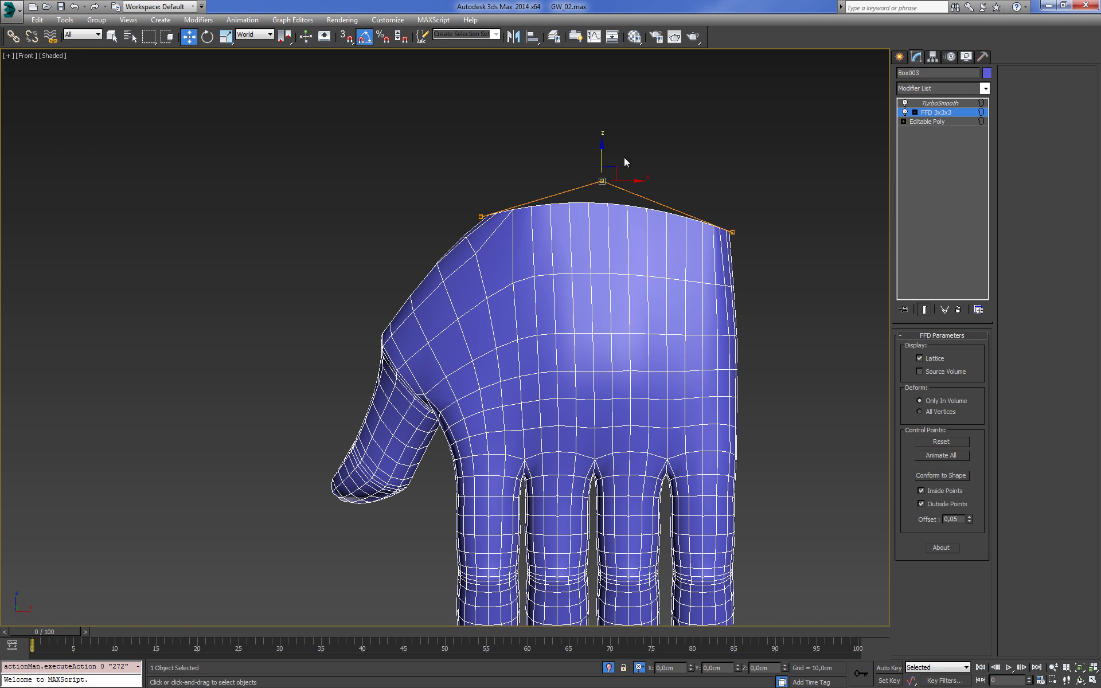
pyautogui.moveTo(750, 221); pyautogui.dragTo(747, 231)
pyautogui.moveTo(596, 163)
pyautogui.mouseDown()
pyautogui.moveTo(616, 199)
pyautogui.moveTo(620, 162)
pyautogui.mouseUp()
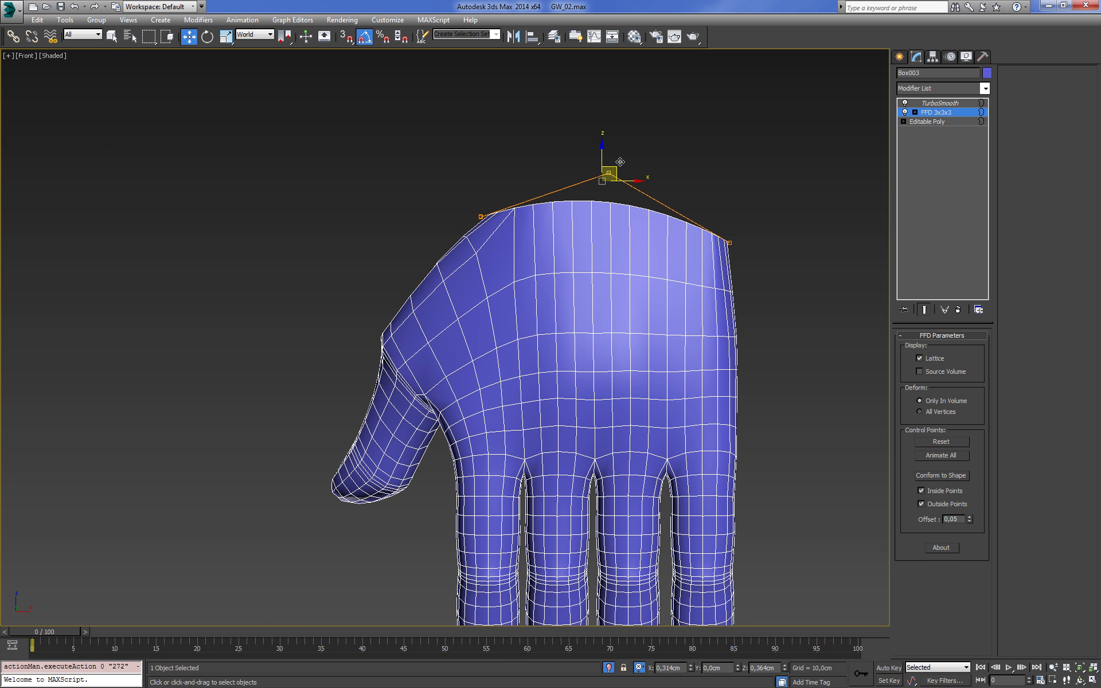
pyautogui.rightClick(945, 115)
pyautogui.click(970, 127)
pyautogui.moveTo(878, 254)
pyautogui.keyDown('alt'); pyautogui.mouseDown(button='middle')
pyautogui.moveTo(755, 297)
pyautogui.moveTo(830, 290)
pyautogui.moveTo(848, 185)
pyautogui.mouseUp(button='middle'); pyautogui.keyUp('alt')
# Return to Editable Poly in Edge mode with Show End Result turned on
pyautogui.click(929, 110)
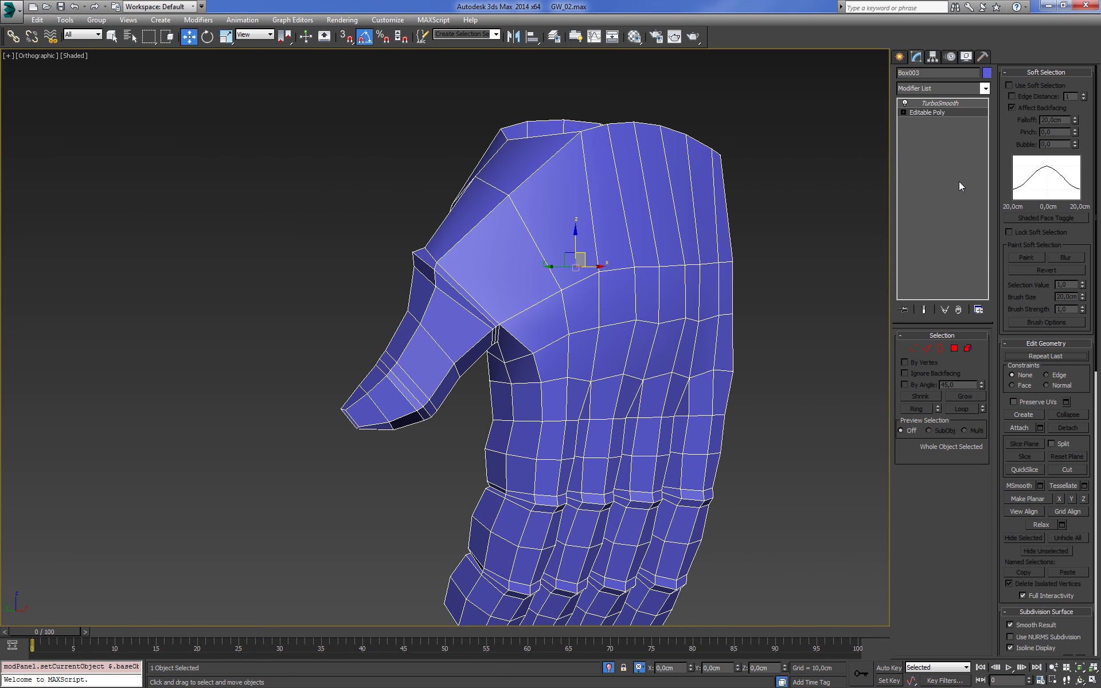
pyautogui.moveTo(790, 369)
pyautogui.keyDown('alt'); pyautogui.mouseDown(button='middle')
pyautogui.moveTo(725, 361)
pyautogui.moveTo(728, 322)
pyautogui.moveTo(694, 331)
pyautogui.mouseUp(button='middle'); pyautogui.keyUp('alt')
pyautogui.scroll(3, 693, 331)
pyautogui.click(928, 350)
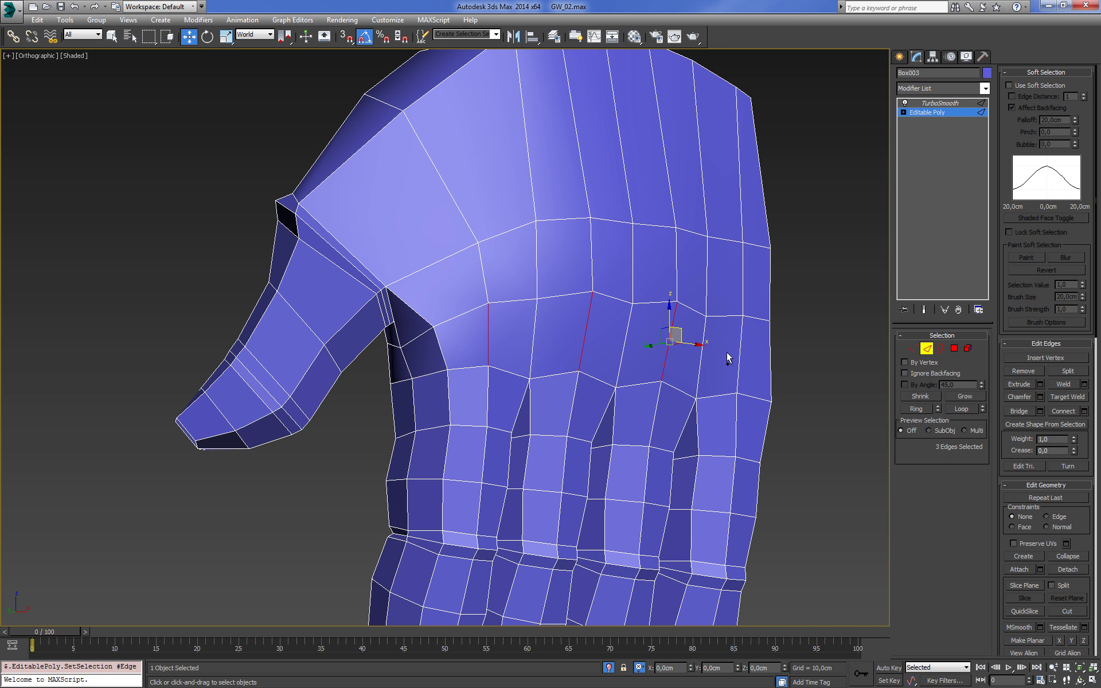
pyautogui.moveTo(740, 361)
pyautogui.keyDown('alt'); pyautogui.mouseDown(button='middle')
pyautogui.moveTo(533, 386)
pyautogui.moveTo(732, 344)
pyautogui.moveTo(727, 276)
pyautogui.moveTo(690, 357)
pyautogui.moveTo(621, 385)
pyautogui.mouseUp(button='middle'); pyautogui.keyUp('alt')
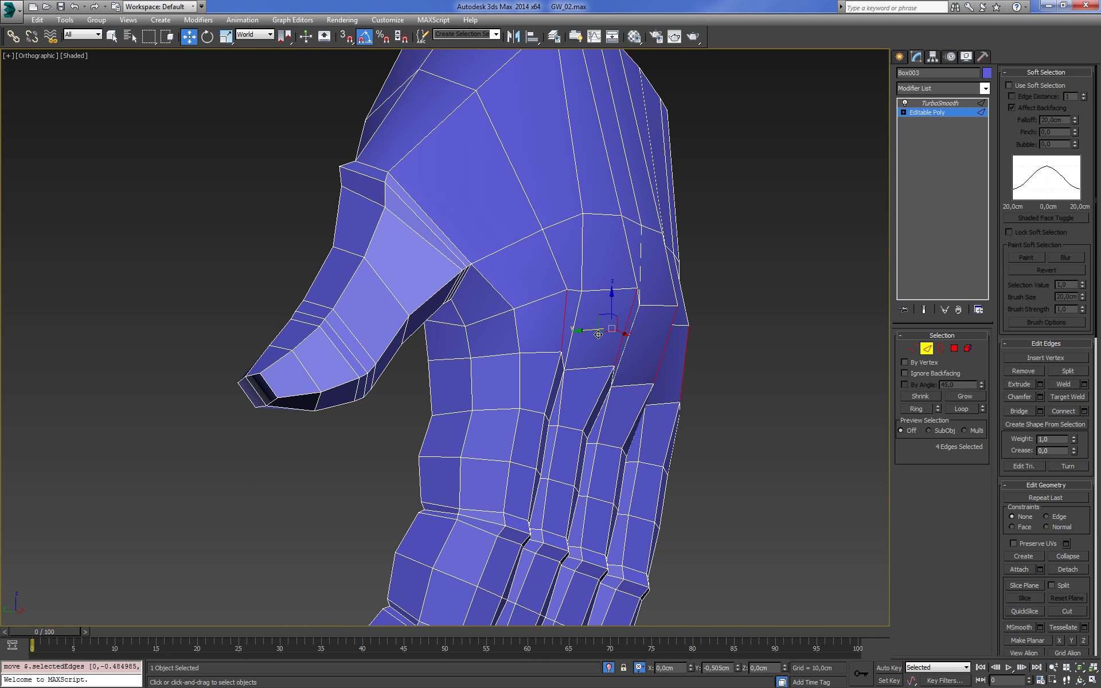
pyautogui.keyDown('alt'); pyautogui.moveTo(611, 339); pyautogui.dragTo(754, 348, button='middle'); pyautogui.keyUp('alt')
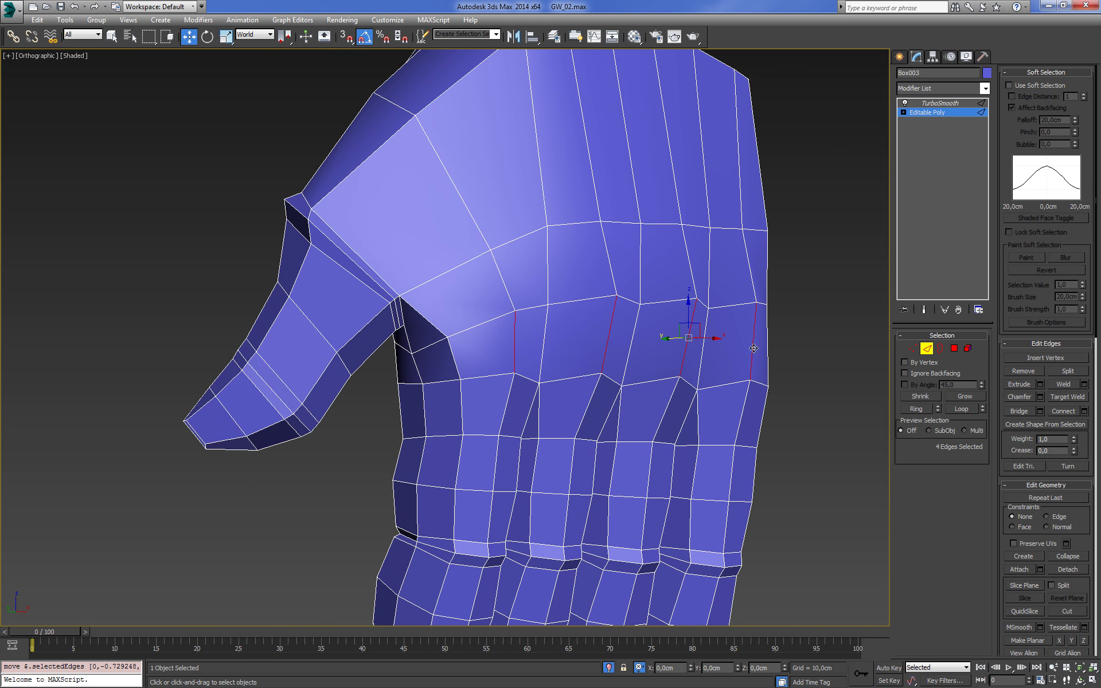
pyautogui.click(924, 310)
# Scale the selected band of edges inward and shift it slightly
pyautogui.moveTo(823, 315)
pyautogui.keyDown('alt'); pyautogui.mouseDown(button='middle')
pyautogui.moveTo(705, 324)
pyautogui.moveTo(833, 328)
pyautogui.moveTo(858, 306)
pyautogui.mouseUp(button='middle'); pyautogui.keyUp('alt')
pyautogui.moveTo(669, 352); pyautogui.dragTo(677, 386)
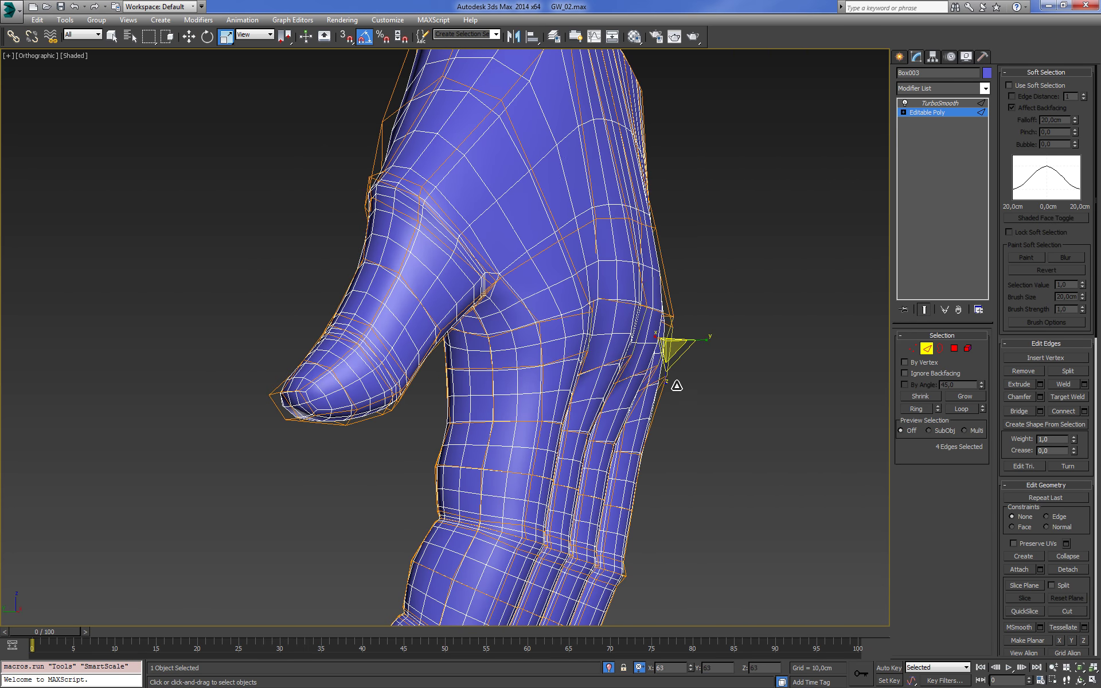
pyautogui.keyDown('alt'); pyautogui.moveTo(697, 337); pyautogui.dragTo(640, 340, button='middle'); pyautogui.keyUp('alt')
pyautogui.moveTo(647, 340); pyautogui.dragTo(651, 348)
pyautogui.moveTo(652, 347)
pyautogui.keyDown('alt'); pyautogui.mouseDown(button='middle')
pyautogui.moveTo(742, 327)
pyautogui.moveTo(585, 344)
pyautogui.moveTo(626, 344)
pyautogui.moveTo(568, 338)
pyautogui.moveTo(492, 386)
pyautogui.mouseUp(button='middle'); pyautogui.keyUp('alt')
pyautogui.scroll(3, 749, 315)
pyautogui.moveTo(749, 315)
pyautogui.keyDown('alt'); pyautogui.mouseDown(button='middle')
pyautogui.moveTo(747, 328)
pyautogui.moveTo(668, 327)
pyautogui.moveTo(665, 344)
pyautogui.moveTo(644, 331)
pyautogui.mouseUp(button='middle'); pyautogui.keyUp('alt')
pyautogui.scroll(4, 665, 344)
# Select a single vertex on the wrist rim in Vertex mode
pyautogui.press('1')
pyautogui.click(631, 323)
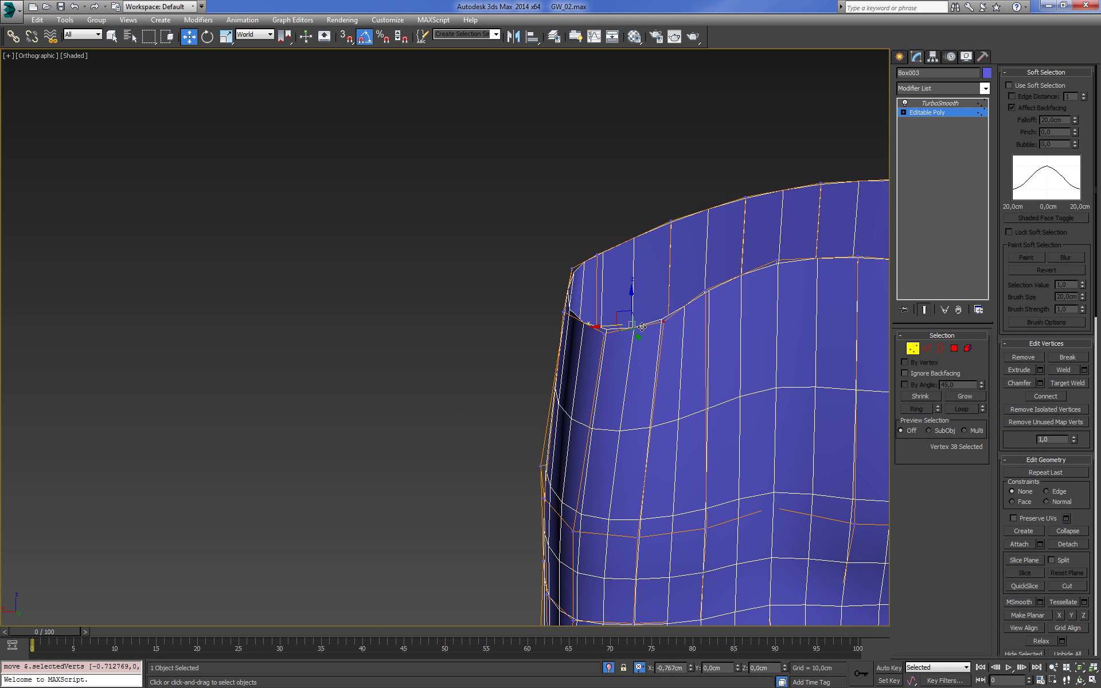
pyautogui.scroll(-5, 577, 335)
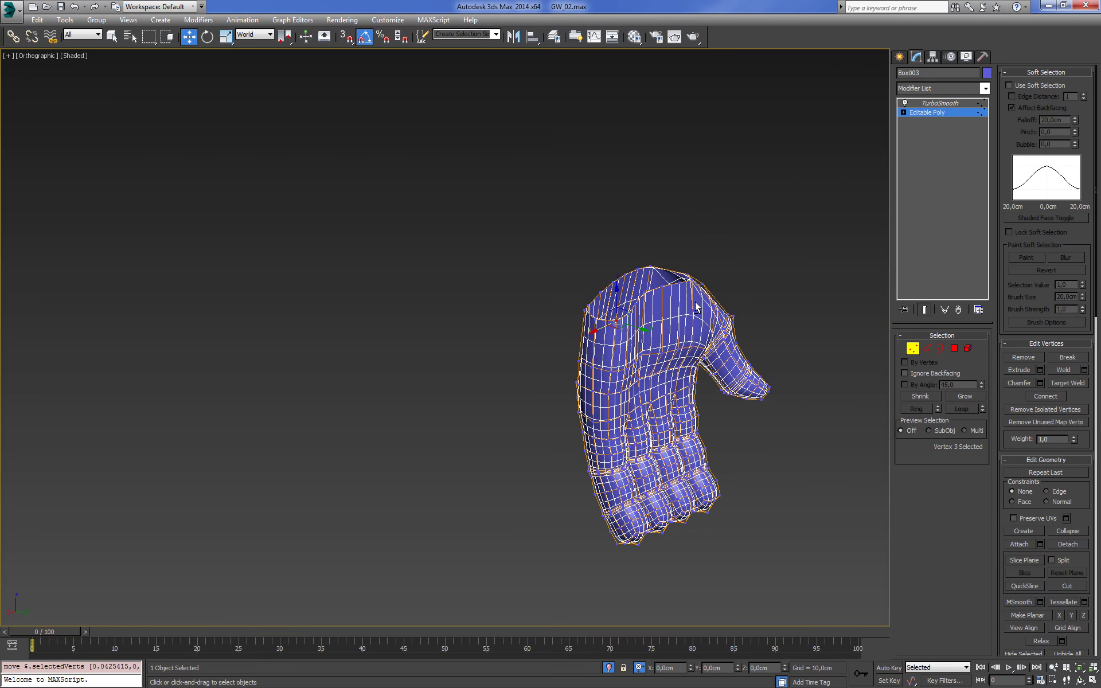
pyautogui.keyDown('alt'); pyautogui.moveTo(577, 334); pyautogui.dragTo(826, 294, button='middle'); pyautogui.keyUp('alt')
pyautogui.scroll(3, 826, 294)
# Select the wrist opening border and scale it up to about 124% in Front view
pyautogui.press('3')
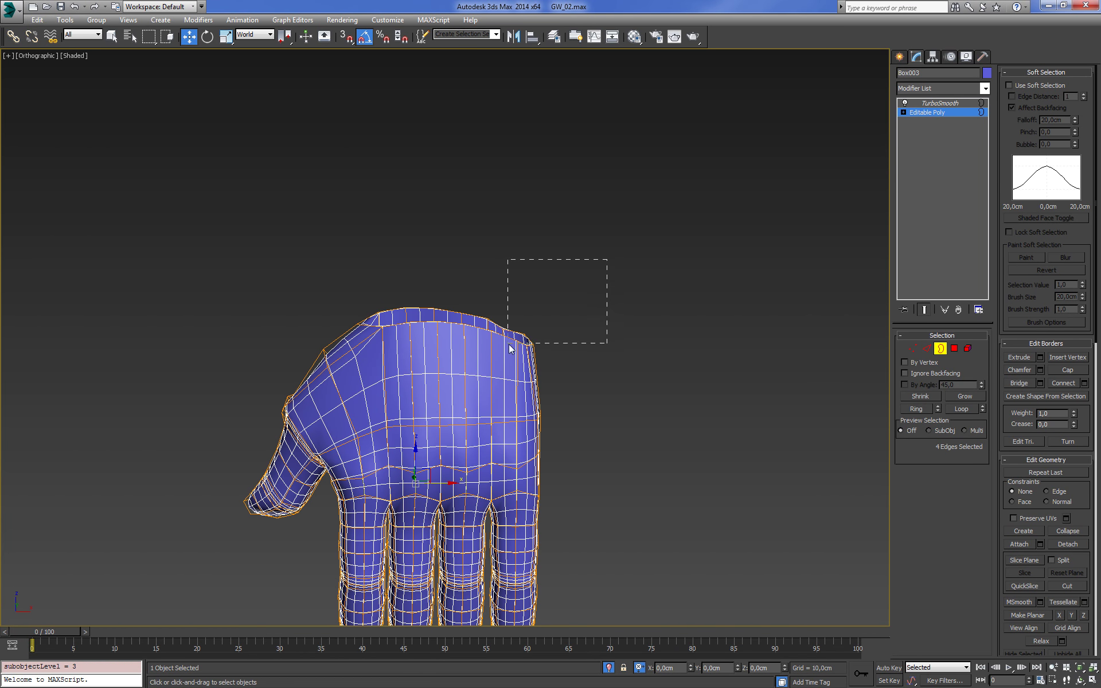
pyautogui.moveTo(510, 349); pyautogui.dragTo(510, 348)
pyautogui.press('f')
pyautogui.scroll(-3, 561, 322)
pyautogui.scroll(3, 605, 388)
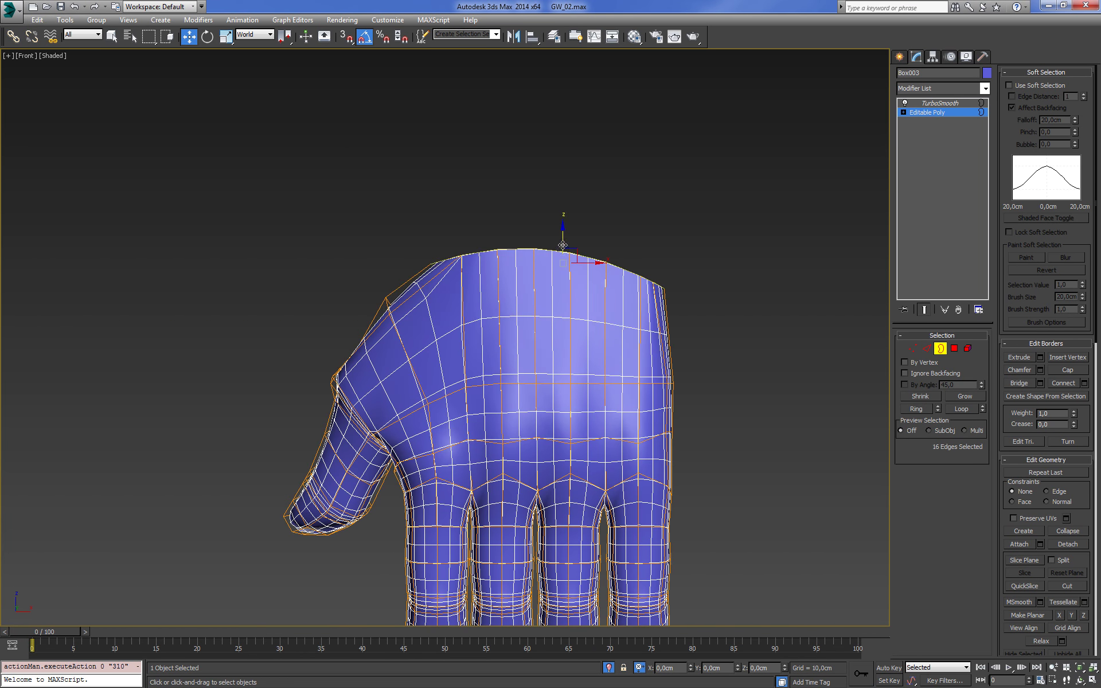
pyautogui.moveTo(562, 244); pyautogui.dragTo(564, 168, button='middle')
pyautogui.scroll(-3, 619, 227)
pyautogui.moveTo(595, 213); pyautogui.dragTo(600, 197)
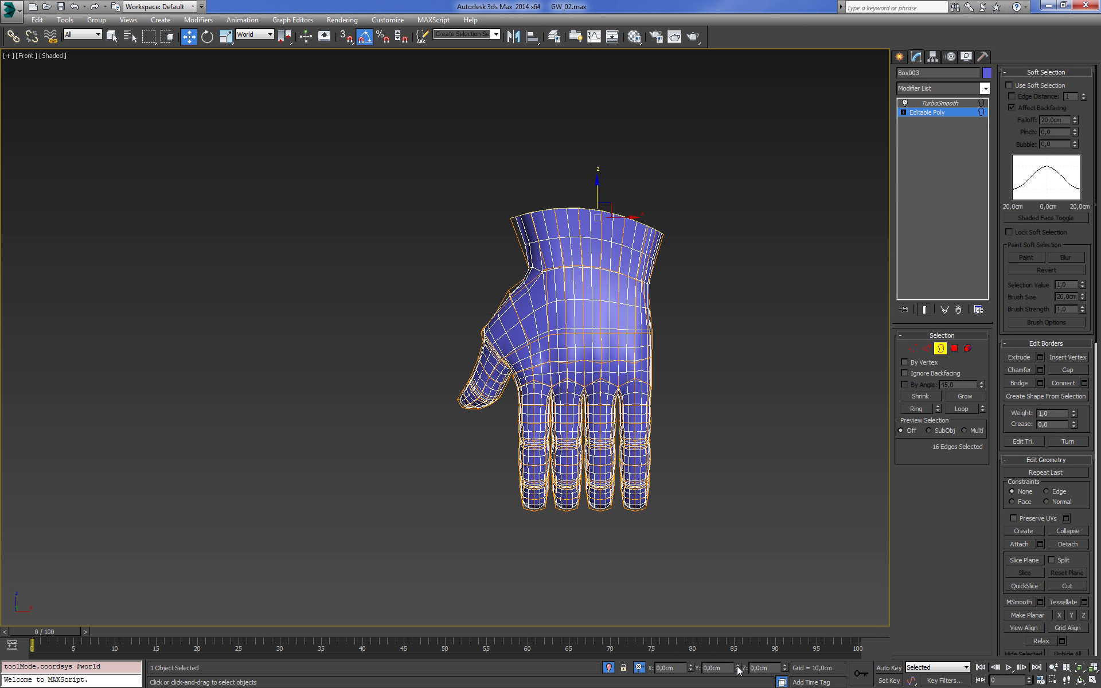
# Flatten the wrist rim level and move it upward
pyautogui.keyDown('alt'); pyautogui.moveTo(714, 421); pyautogui.dragTo(745, 408, button='middle'); pyautogui.keyUp('alt')
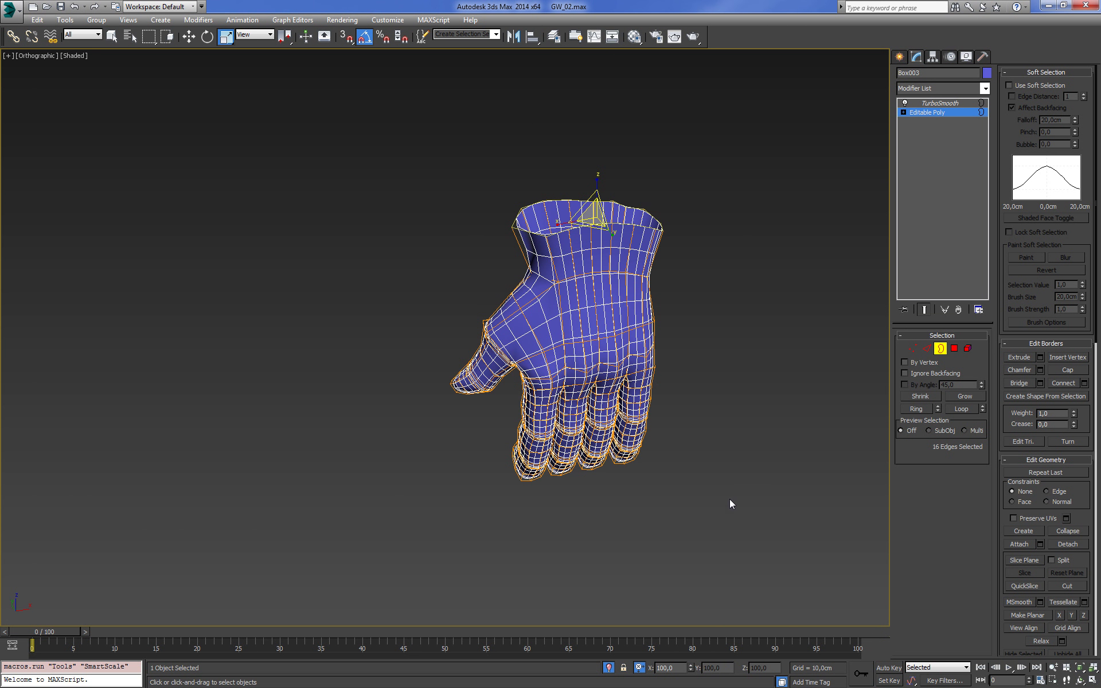
pyautogui.press('f')
pyautogui.press('z')
pyautogui.rightClick(738, 668)
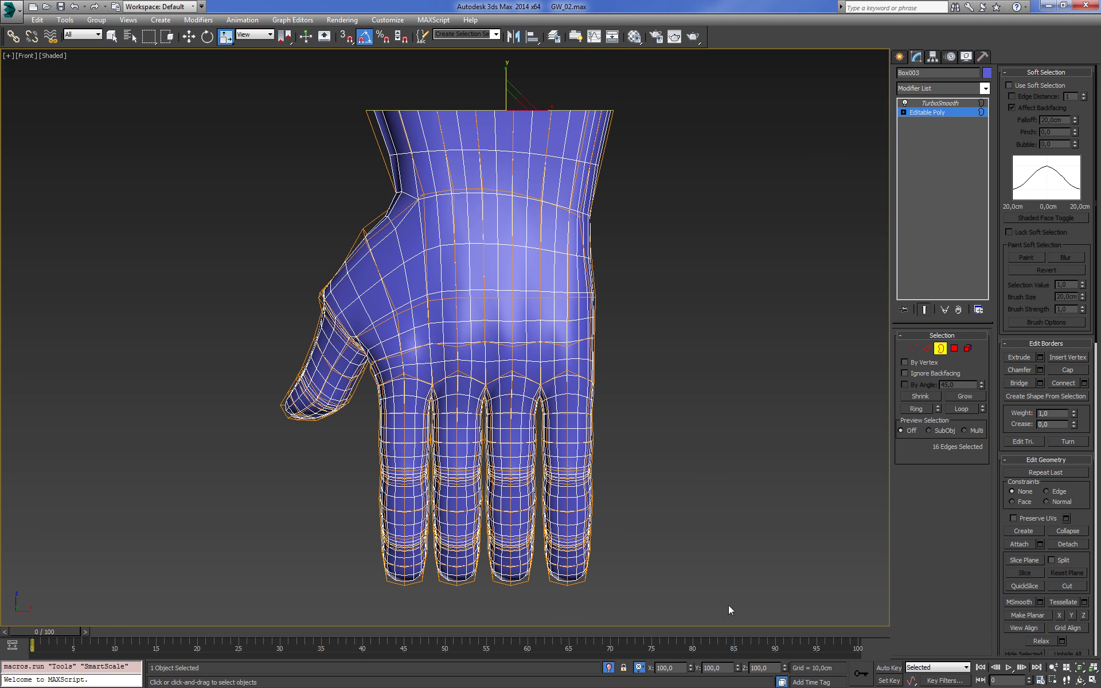
pyautogui.moveTo(553, 181); pyautogui.dragTo(642, 308, button='middle')
pyautogui.press('w')
pyautogui.moveTo(597, 214); pyautogui.dragTo(597, 200)
pyautogui.scroll(-2, 641, 258)
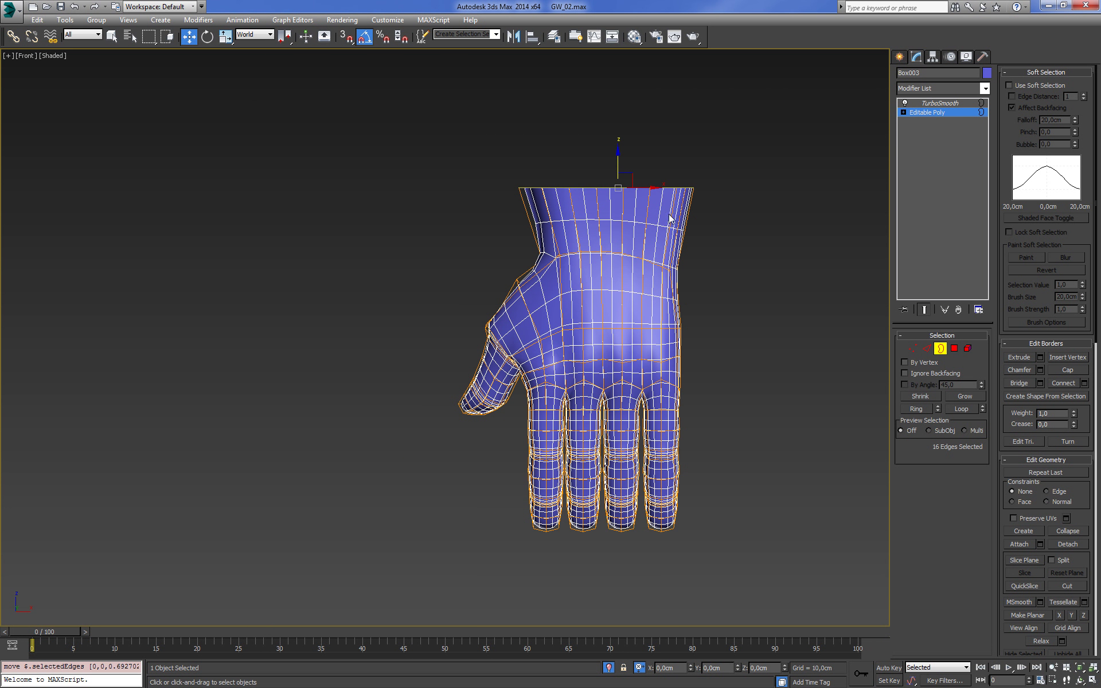
pyautogui.moveTo(720, 257); pyautogui.dragTo(744, 271, button='middle')
# Select the wrist band's polygons and shift them slightly along X
pyautogui.keyDown('ctrl'); pyautogui.click(954, 348); pyautogui.keyUp('ctrl')
pyautogui.scroll(2, 740, 246)
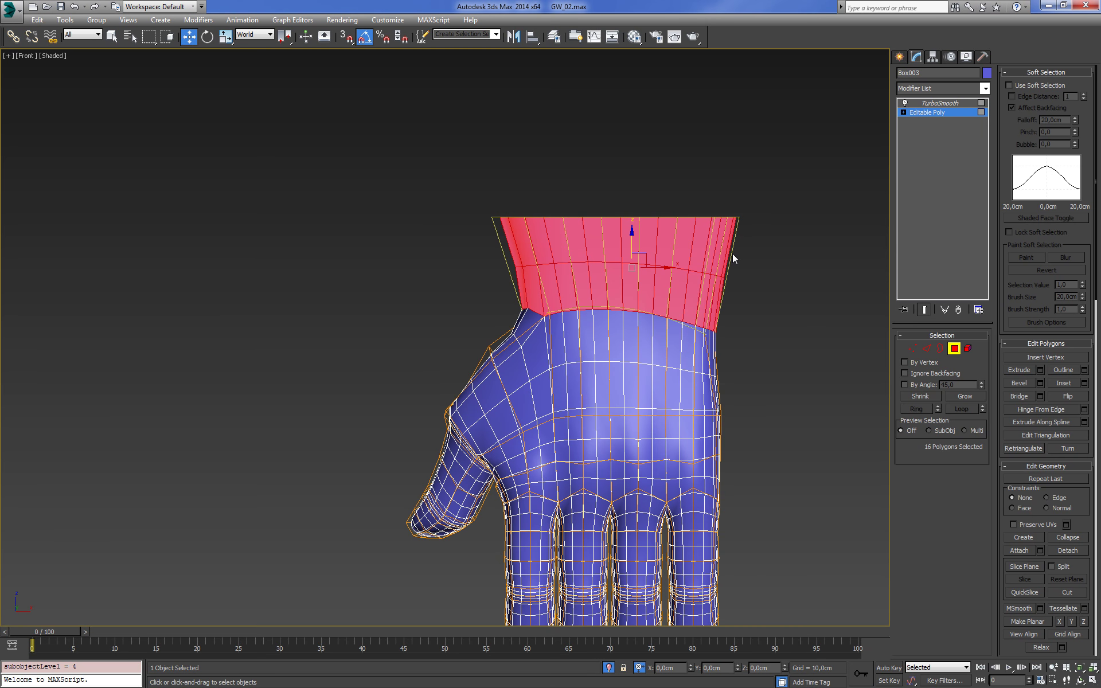
pyautogui.moveTo(661, 271); pyautogui.dragTo(648, 272)
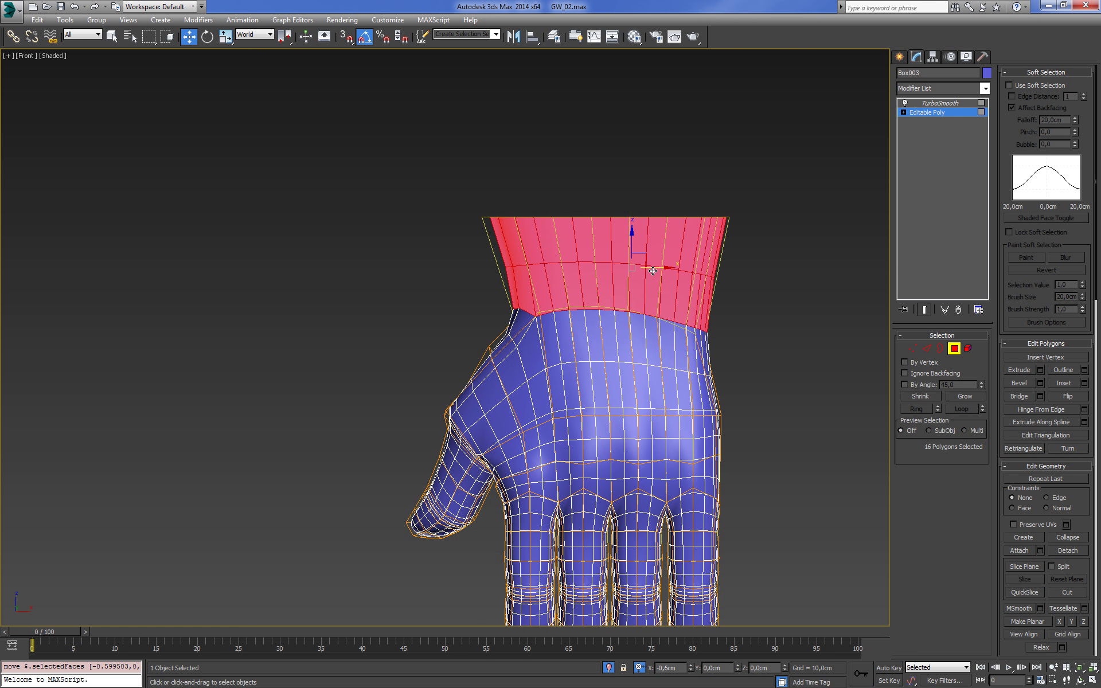
pyautogui.scroll(-1, 648, 272)
pyautogui.moveTo(651, 272); pyautogui.dragTo(674, 220, button='middle')
pyautogui.scroll(2, 675, 220)
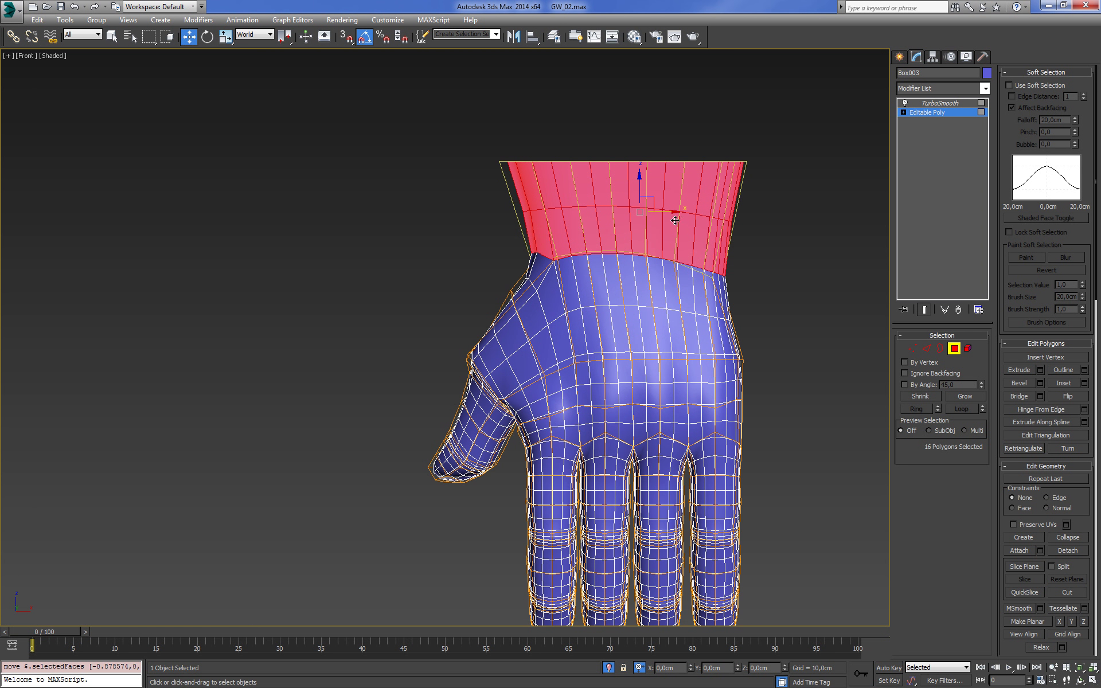
pyautogui.press('2')
pyautogui.press('F3')
pyautogui.press('F3')
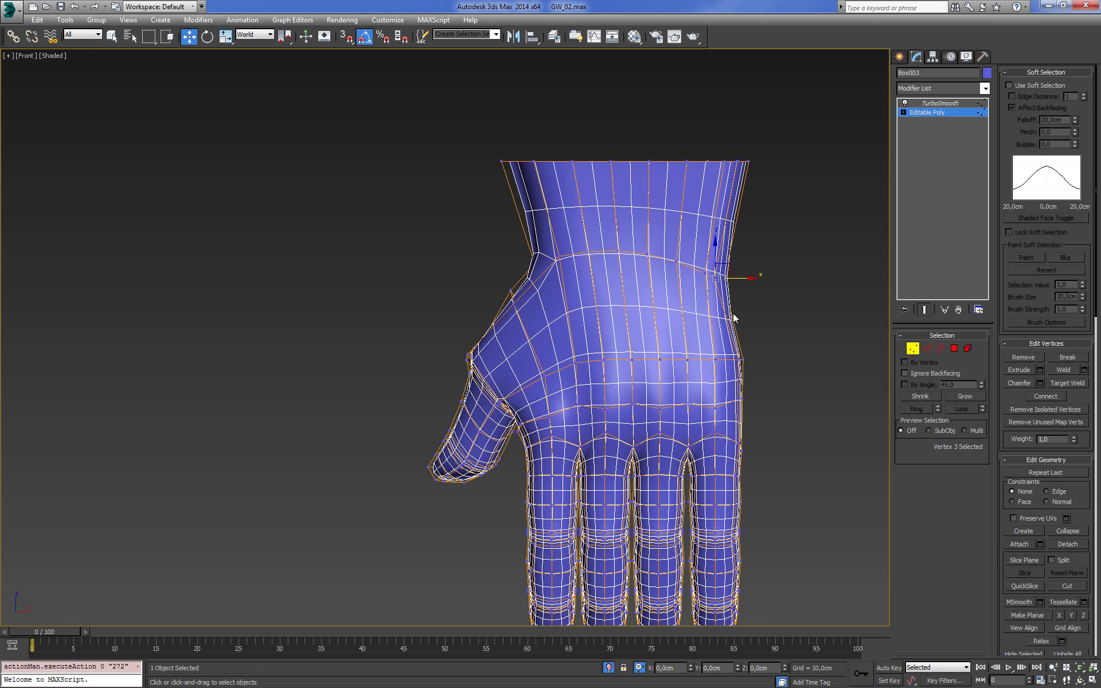
# Confirm Connect to add an edge loop around the hand
pyautogui.keyDown('alt'); pyautogui.moveTo(725, 313); pyautogui.dragTo(872, 337, button='middle'); pyautogui.keyUp('alt')
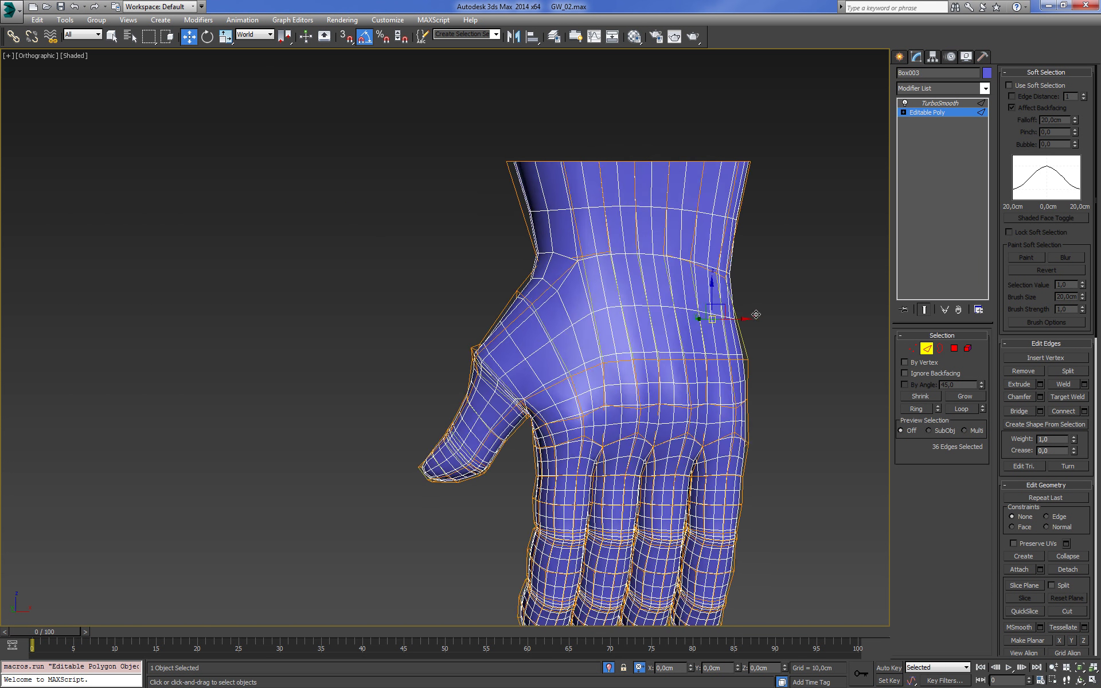
pyautogui.keyDown('alt'); pyautogui.moveTo(814, 205); pyautogui.dragTo(951, 188, button='middle'); pyautogui.keyUp('alt')
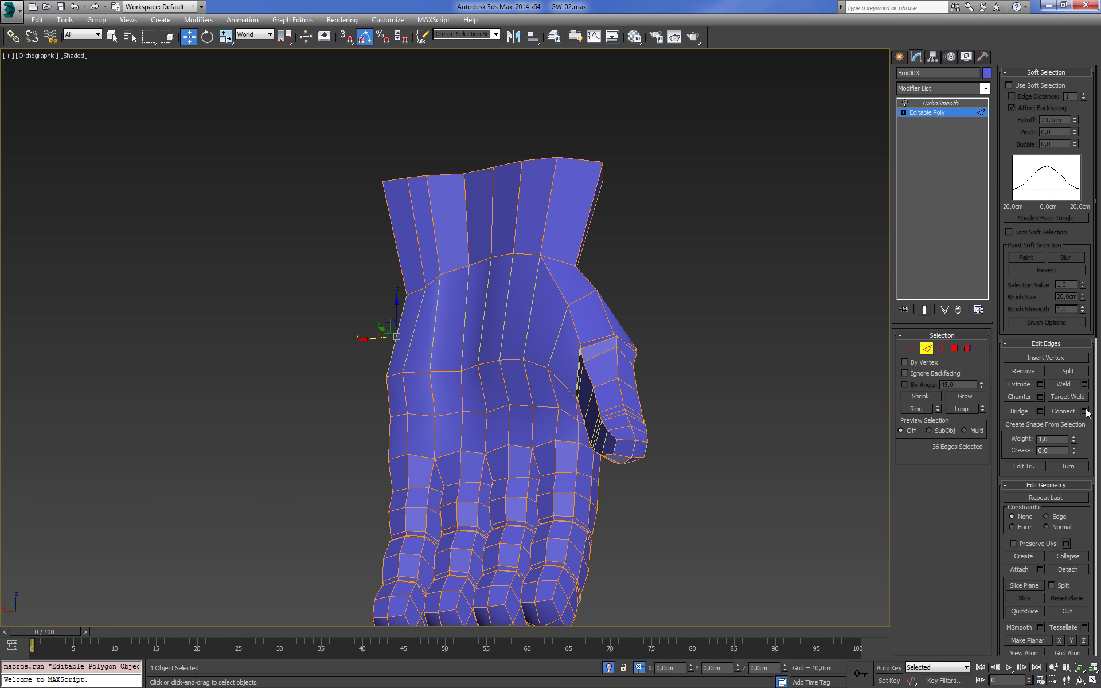
pyautogui.click(451, 394)
pyautogui.scroll(3, 484, 351)
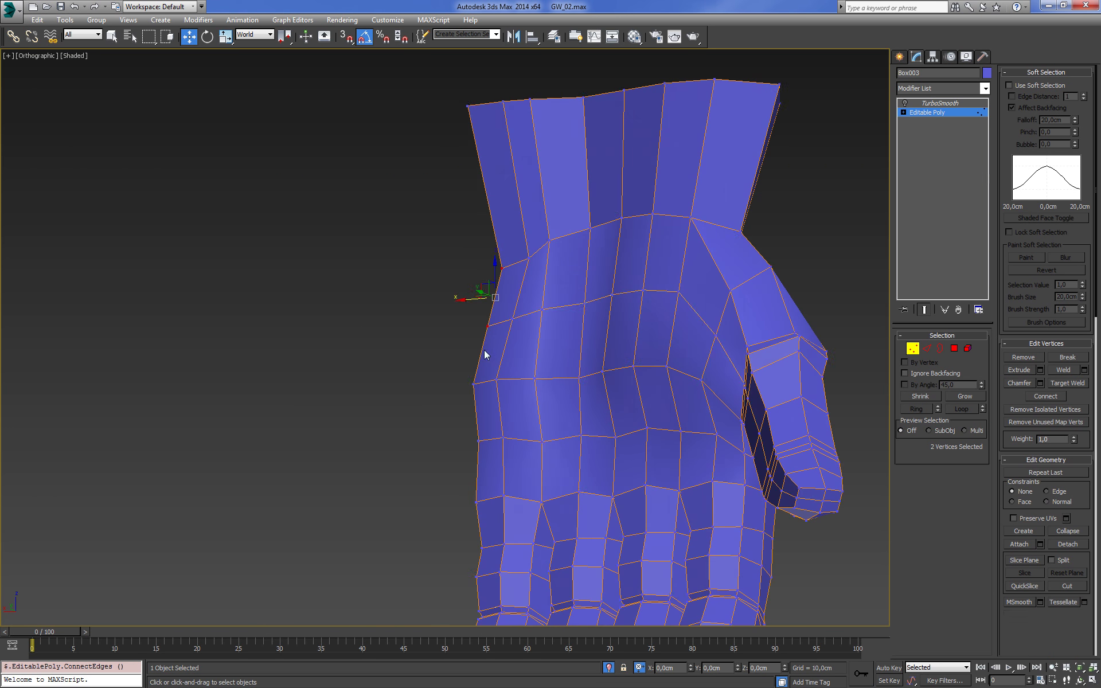
# Select a pair of side vertices in Vertex mode
pyautogui.press('F3')
pyautogui.press('1')
pyautogui.scroll(3, 512, 356)
pyautogui.press('F3')
pyautogui.moveTo(498, 329); pyautogui.dragTo(575, 374)
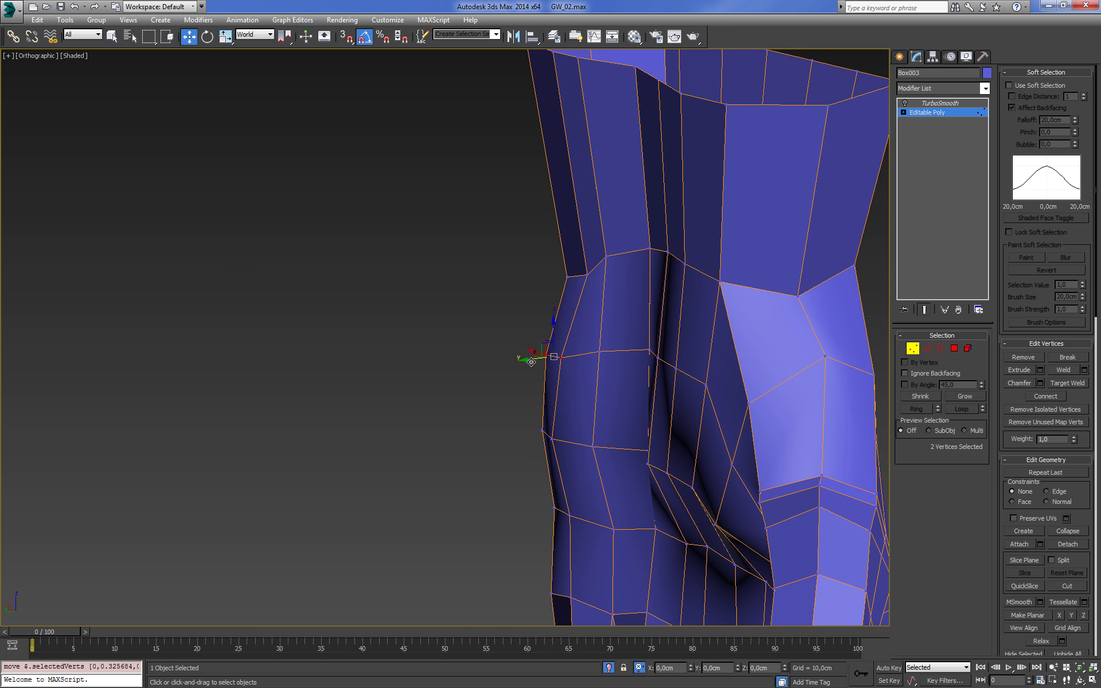
pyautogui.keyDown('alt'); pyautogui.moveTo(531, 362); pyautogui.dragTo(717, 344, button='middle'); pyautogui.keyUp('alt')
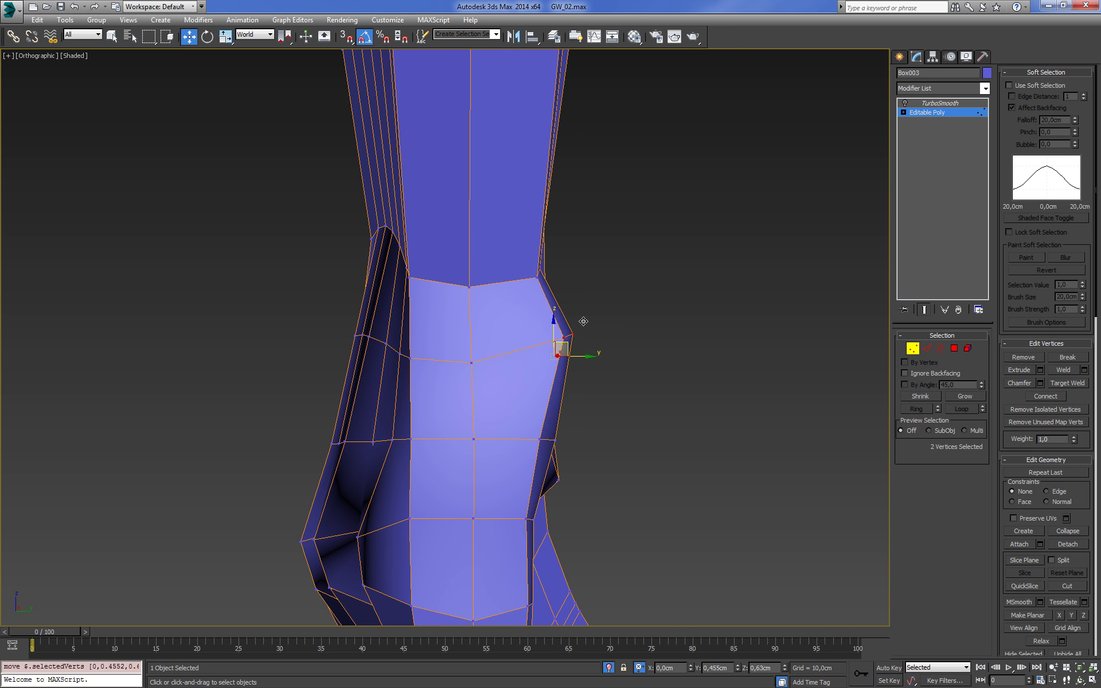
# Box-select another pair of vertices on the hand's side and inspect the inner side
pyautogui.moveTo(583, 321)
pyautogui.keyDown('alt'); pyautogui.mouseDown(button='middle')
pyautogui.moveTo(619, 325)
pyautogui.moveTo(504, 325)
pyautogui.moveTo(504, 419)
pyautogui.mouseUp(button='middle'); pyautogui.keyUp('alt')
pyautogui.press('F3')
pyautogui.moveTo(514, 408); pyautogui.dragTo(585, 448)
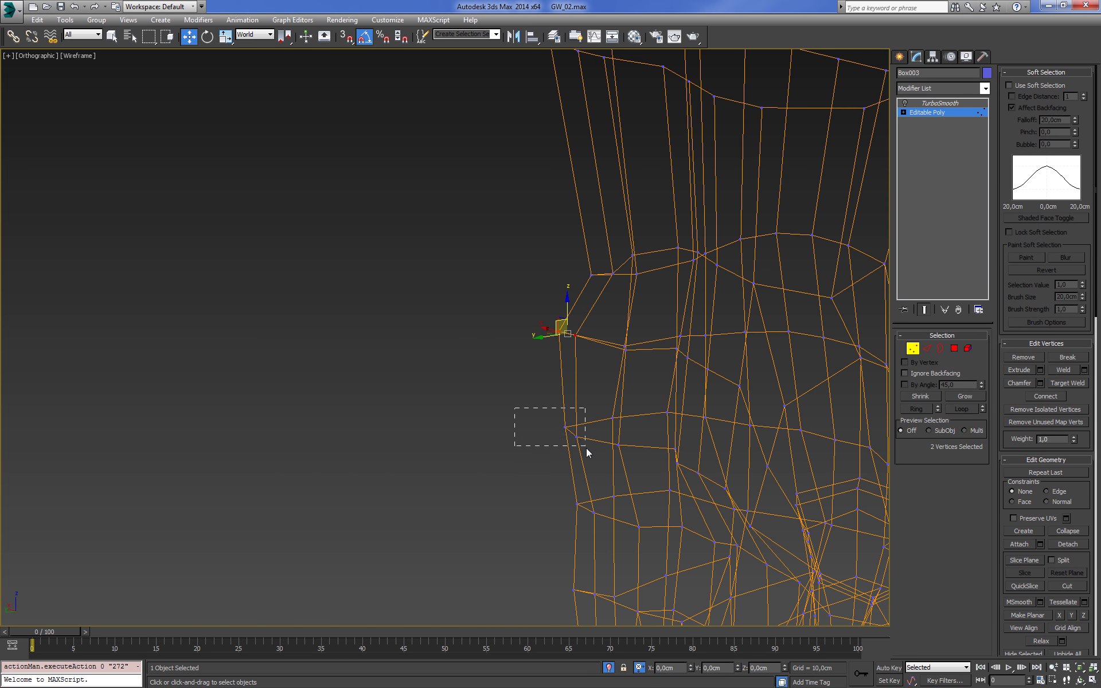
pyautogui.press('F3')
pyautogui.moveTo(545, 437)
pyautogui.keyDown('alt'); pyautogui.mouseDown(button='middle')
pyautogui.moveTo(614, 363)
pyautogui.moveTo(734, 344)
pyautogui.moveTo(772, 376)
pyautogui.moveTo(778, 431)
pyautogui.moveTo(817, 278)
pyautogui.moveTo(808, 273)
pyautogui.mouseUp(button='middle'); pyautogui.keyUp('alt')
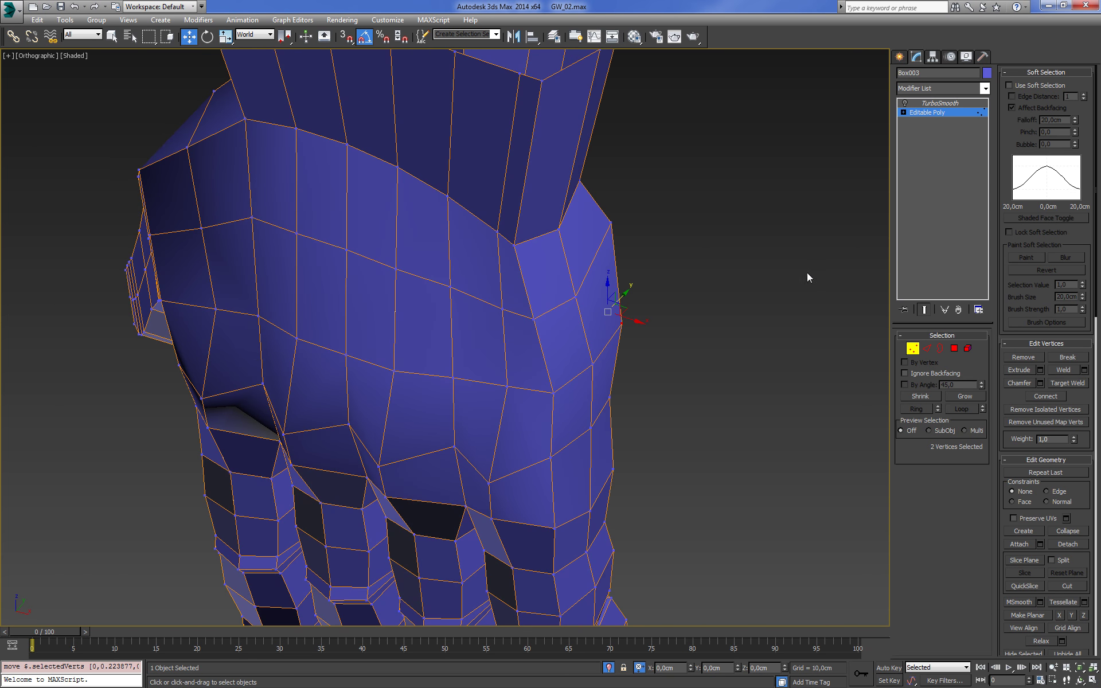
pyautogui.press('2')
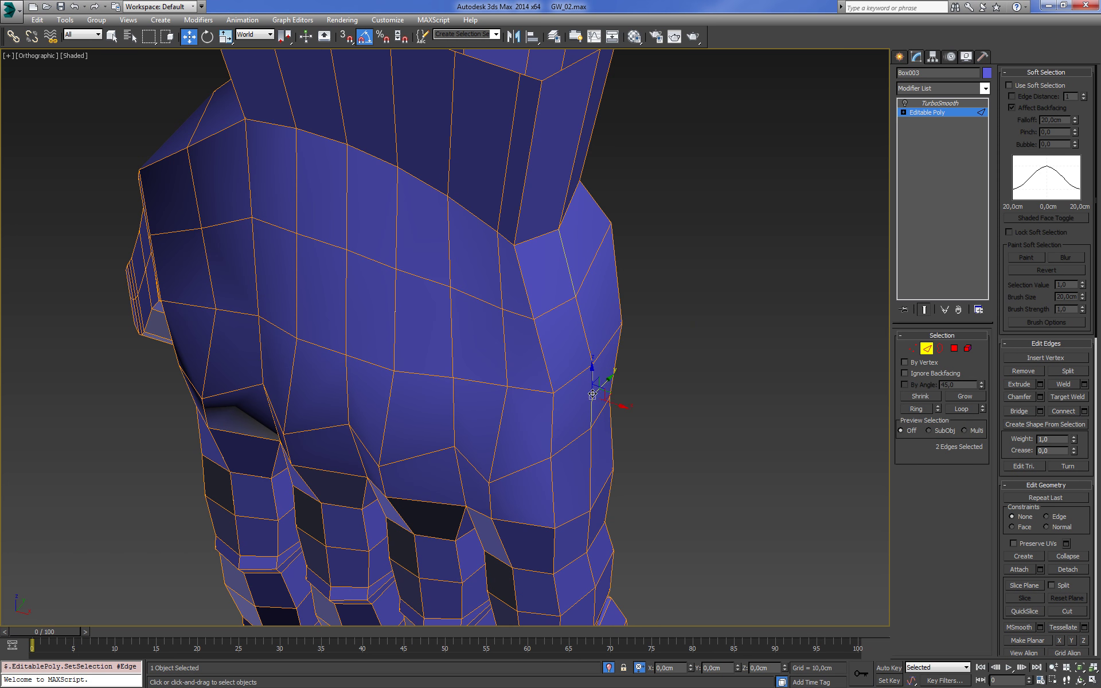
pyautogui.moveTo(592, 395)
pyautogui.keyDown('alt'); pyautogui.mouseDown(button='middle')
pyautogui.moveTo(695, 393)
pyautogui.moveTo(691, 304)
pyautogui.moveTo(637, 278)
pyautogui.moveTo(671, 287)
pyautogui.moveTo(730, 442)
pyautogui.moveTo(695, 349)
pyautogui.moveTo(624, 369)
pyautogui.moveTo(721, 358)
pyautogui.moveTo(724, 331)
pyautogui.mouseUp(button='middle'); pyautogui.keyUp('alt')
# Relax the selected edge loop where the cuff meets the back of the hand
pyautogui.scroll(3, 740, 380)
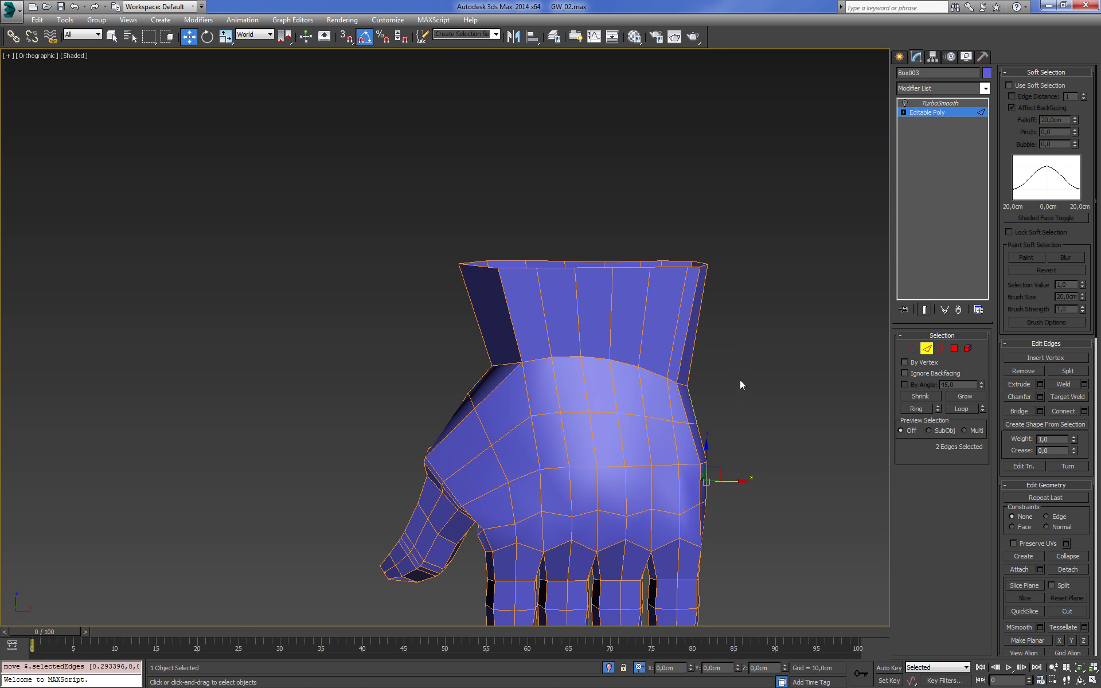
pyautogui.press('2')
pyautogui.click(926, 349)
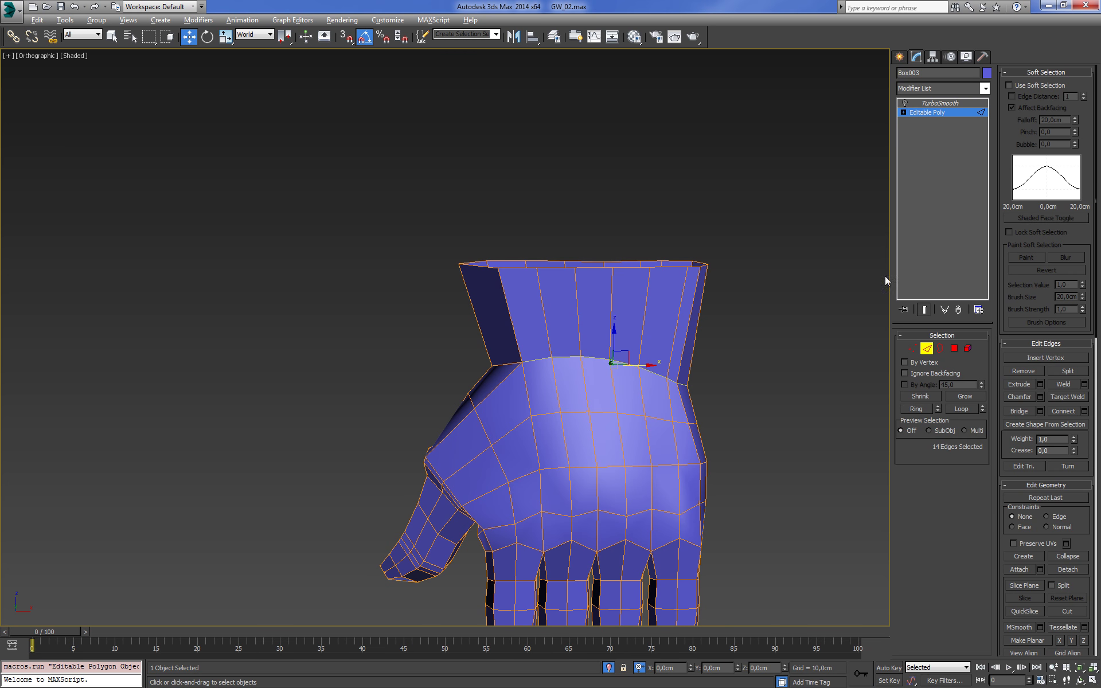
pyautogui.moveTo(1045, 361); pyautogui.dragTo(1020, 192)
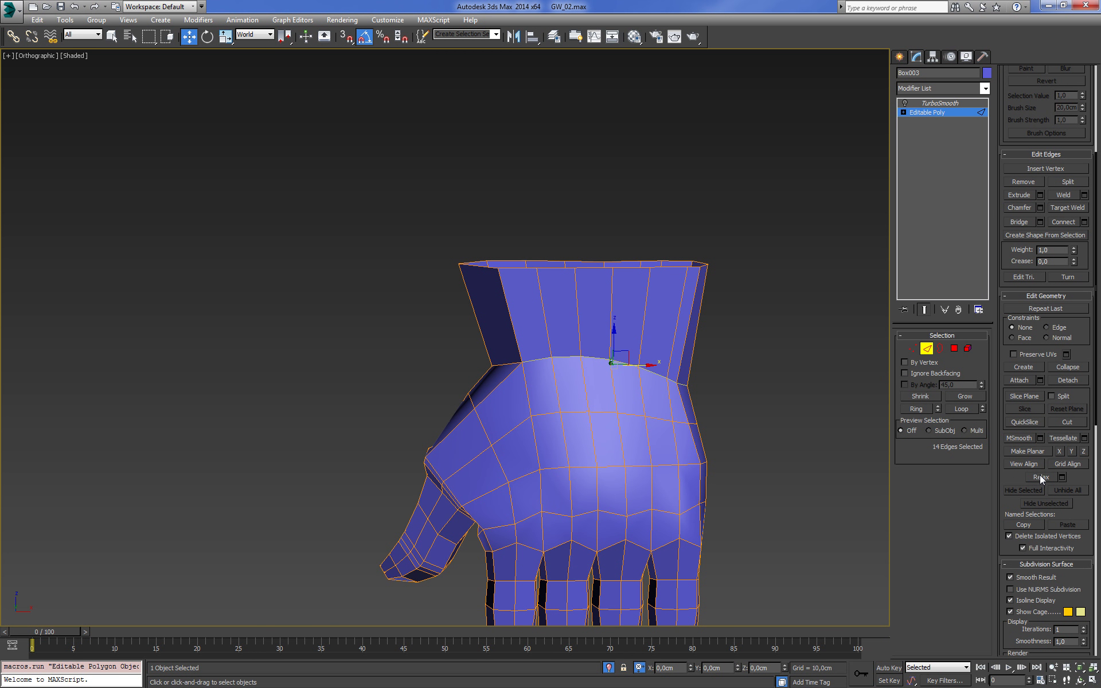
pyautogui.click(1031, 476)
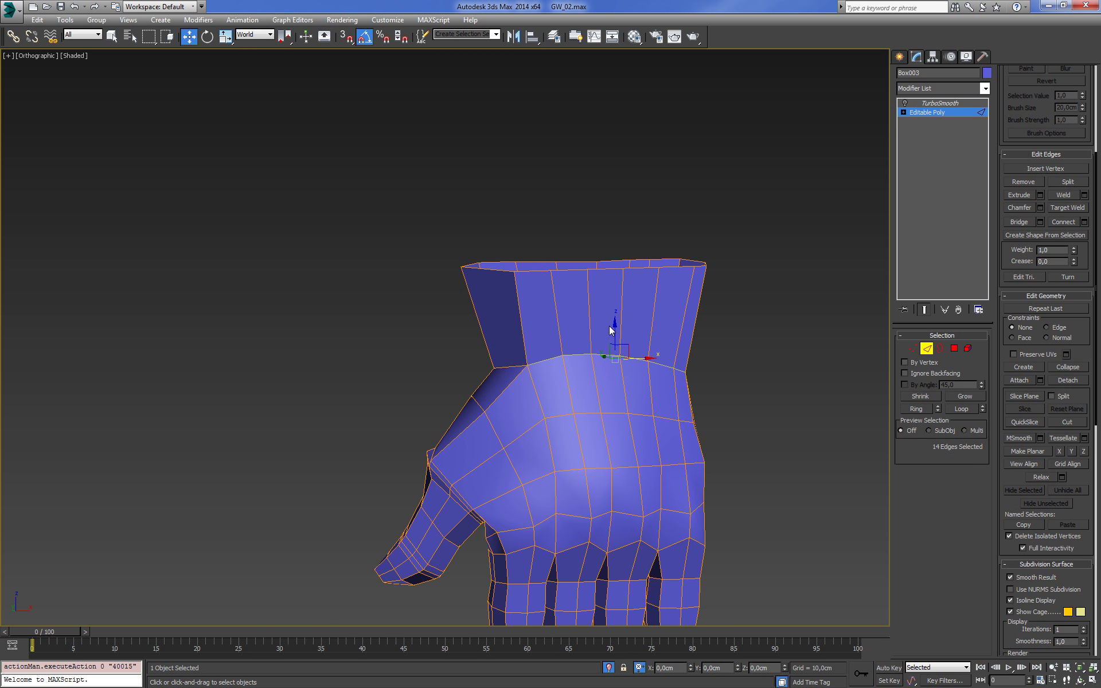
pyautogui.moveTo(614, 329)
pyautogui.keyDown('alt'); pyautogui.mouseDown(button='middle')
pyautogui.moveTo(695, 324)
pyautogui.moveTo(832, 263)
pyautogui.mouseUp(button='middle'); pyautogui.keyUp('alt')
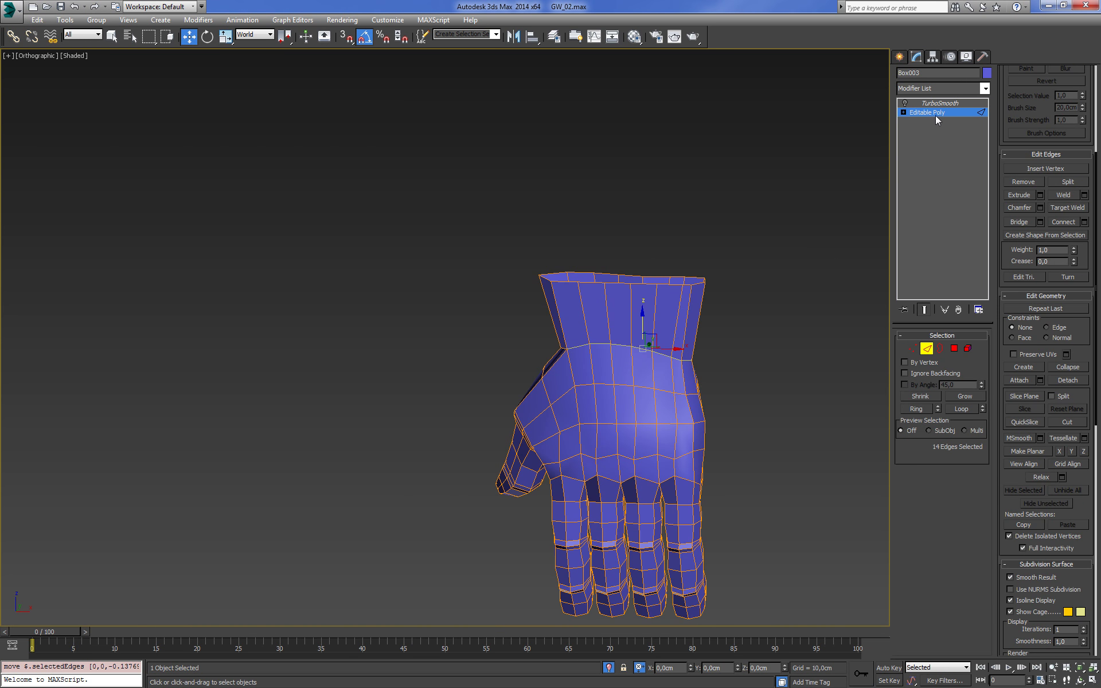
# Deselect the hand, frame it in Front view and open the quad menu
pyautogui.click(777, 194)
pyautogui.press('f')
pyautogui.press('z')
pyautogui.rightClick(726, 302)
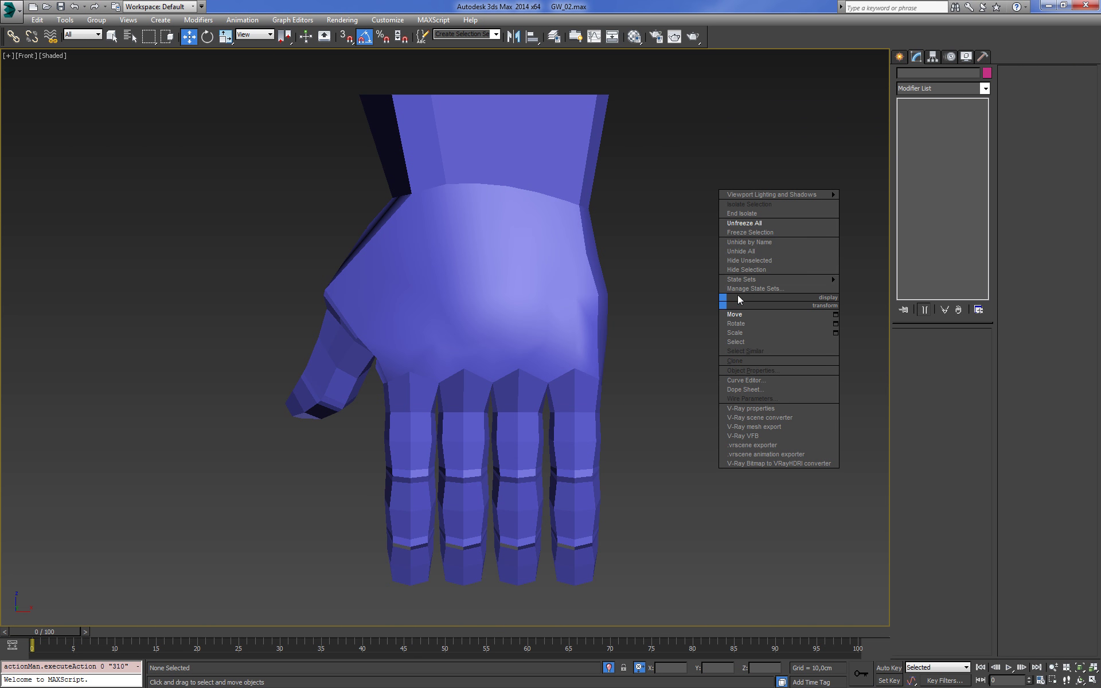
# Unhide all objects, reselect the hand and frame it in Front view
pyautogui.click(747, 251)
pyautogui.click(516, 227)
pyautogui.scroll(-5, 622, 315)
pyautogui.moveTo(599, 237)
pyautogui.mouseDown(button='middle')
pyautogui.moveTo(665, 281)
pyautogui.moveTo(801, 333)
pyautogui.moveTo(715, 292)
pyautogui.moveTo(811, 271)
pyautogui.mouseUp(button='middle')
pyautogui.scroll(2, 674, 274)
pyautogui.press('f')
pyautogui.press('z')
# Enter the hand's Editable Poly in Polygon mode with wireframe display
pyautogui.click(903, 112)
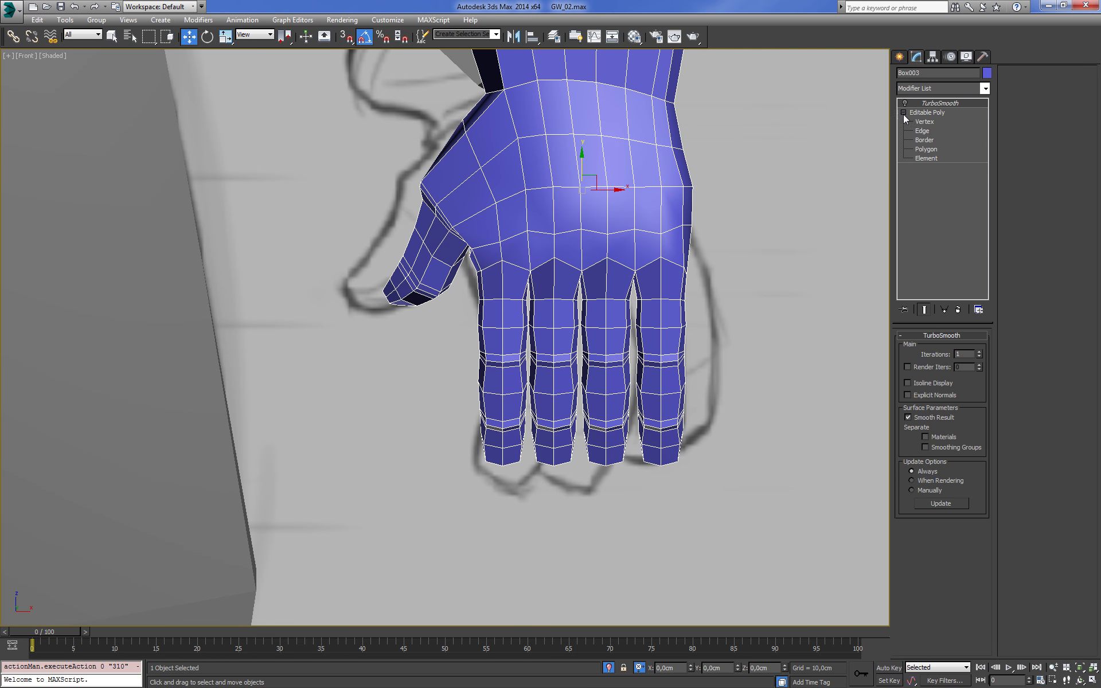
pyautogui.scroll(2, 633, 354)
pyautogui.press('F3')
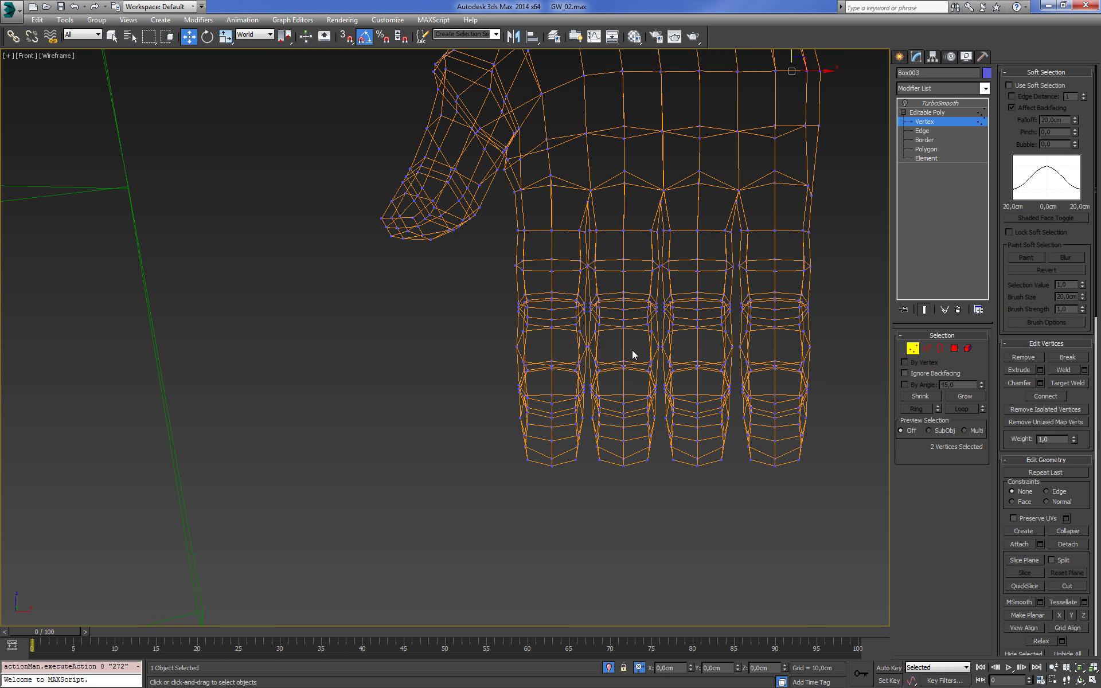
pyautogui.keyDown('alt'); pyautogui.moveTo(632, 350); pyautogui.dragTo(843, 388, button='middle'); pyautogui.keyUp('alt')
pyautogui.press('F3')
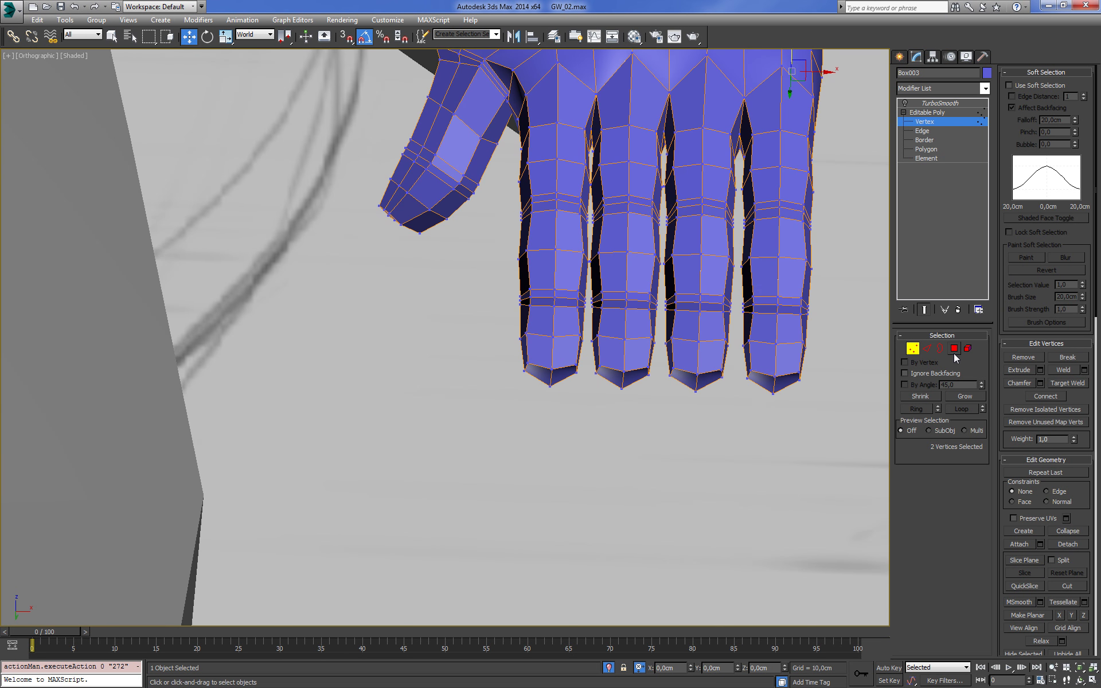
pyautogui.click(954, 350)
pyautogui.scroll(2, 630, 398)
pyautogui.press('F3')
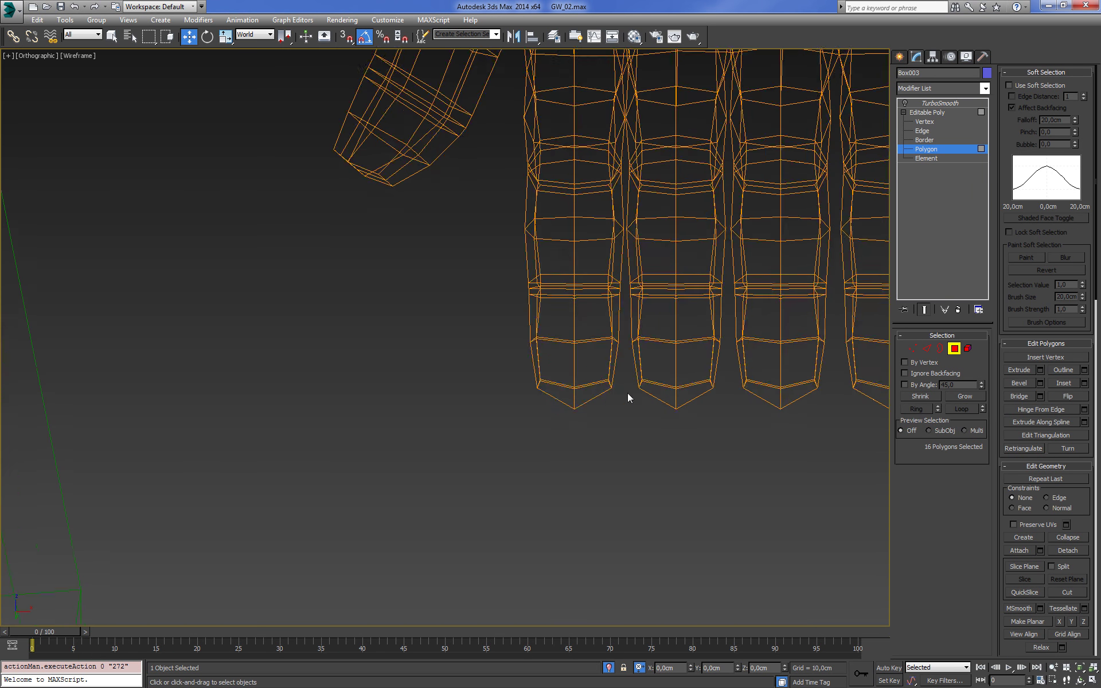
pyautogui.scroll(1, 636, 384)
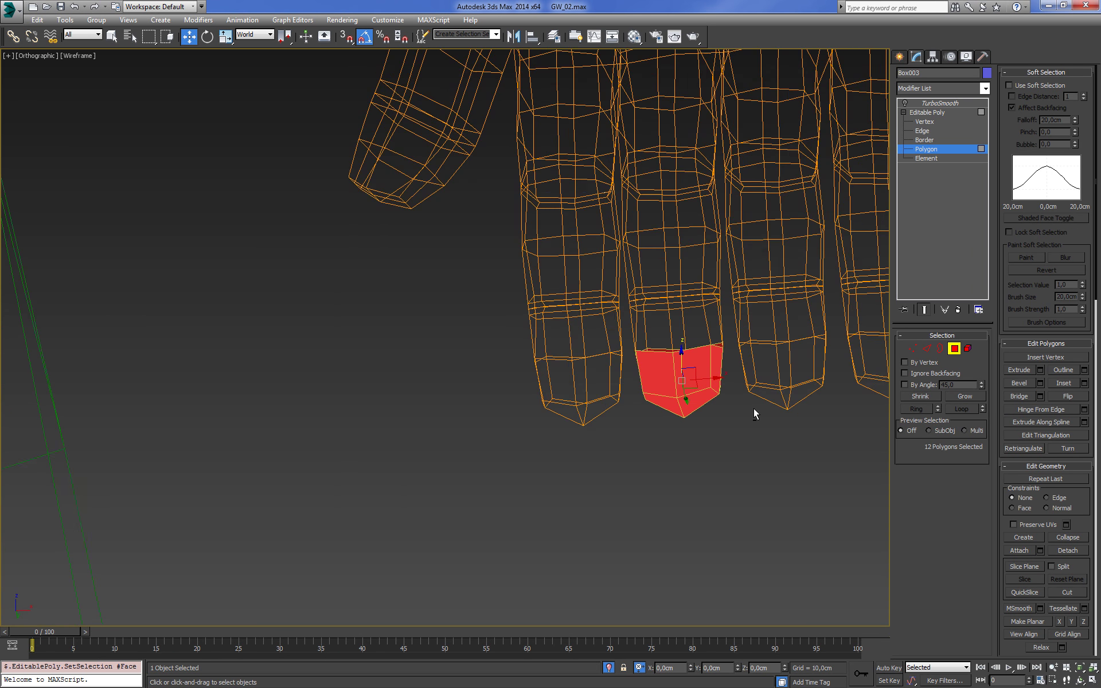
# Select the second finger's tip and grow the selection to the whole finger's 92 polygons
pyautogui.keyDown('alt'); pyautogui.moveTo(753, 408); pyautogui.dragTo(586, 463, button='middle'); pyautogui.keyUp('alt')
pyautogui.hotkey('shift', 'z')
pyautogui.press('F3')
pyautogui.moveTo(745, 385); pyautogui.dragTo(734, 441, button='middle')
pyautogui.scroll(-3, 734, 440)
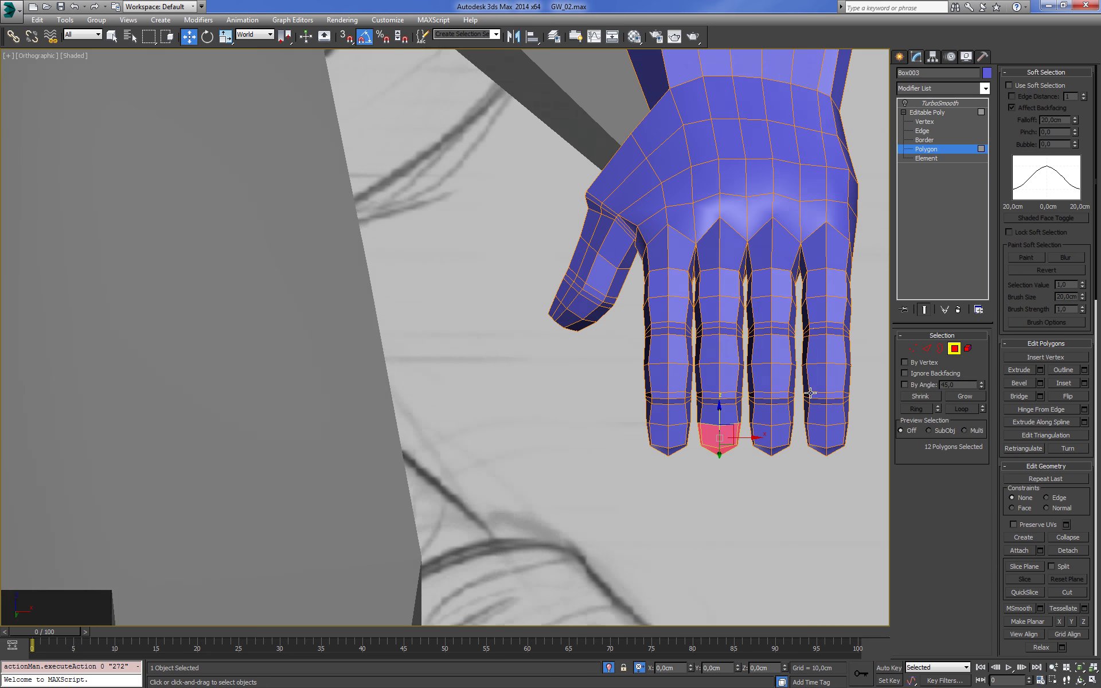
pyautogui.click(962, 391)
pyautogui.click(962, 391)
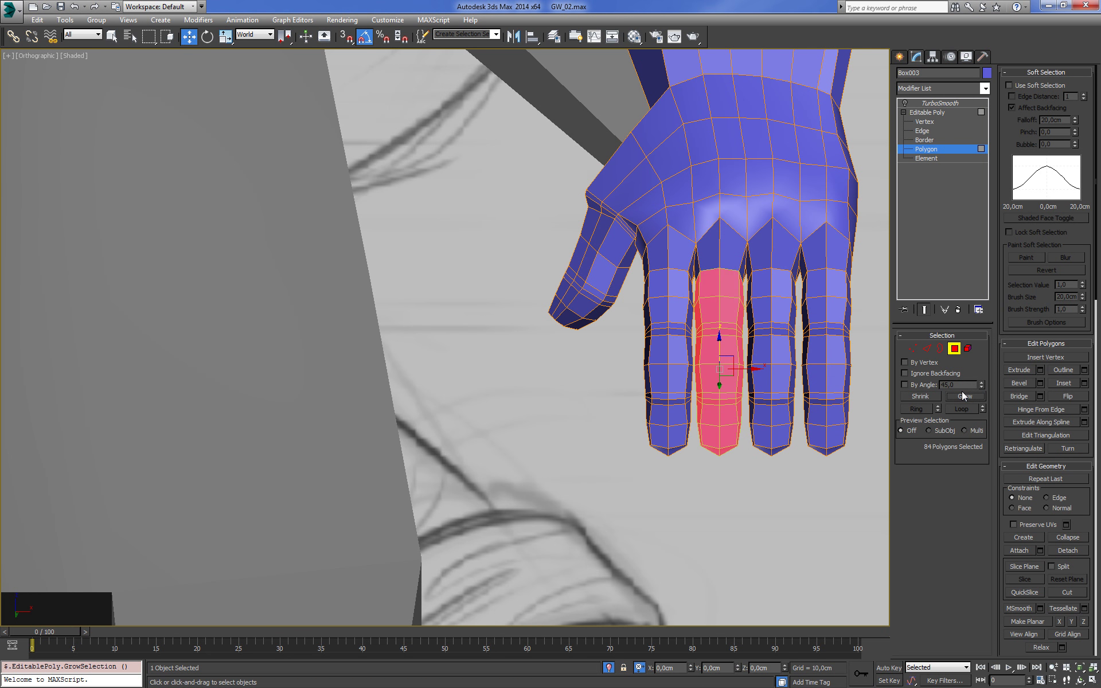
pyautogui.keyDown('alt'); pyautogui.moveTo(855, 327); pyautogui.dragTo(823, 278, button='middle'); pyautogui.keyUp('alt')
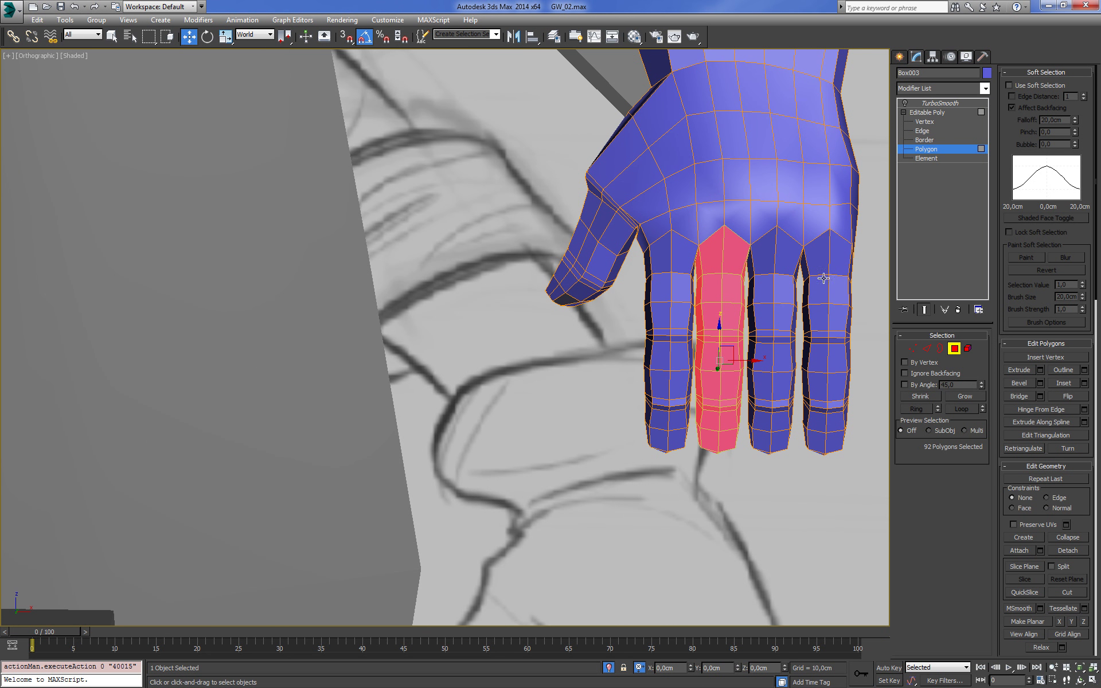
pyautogui.click(985, 87)
# Apply FFD 3x3x3 to the finger, inspect its lattice, then collapse it into Editable Poly
pyautogui.click(933, 449)
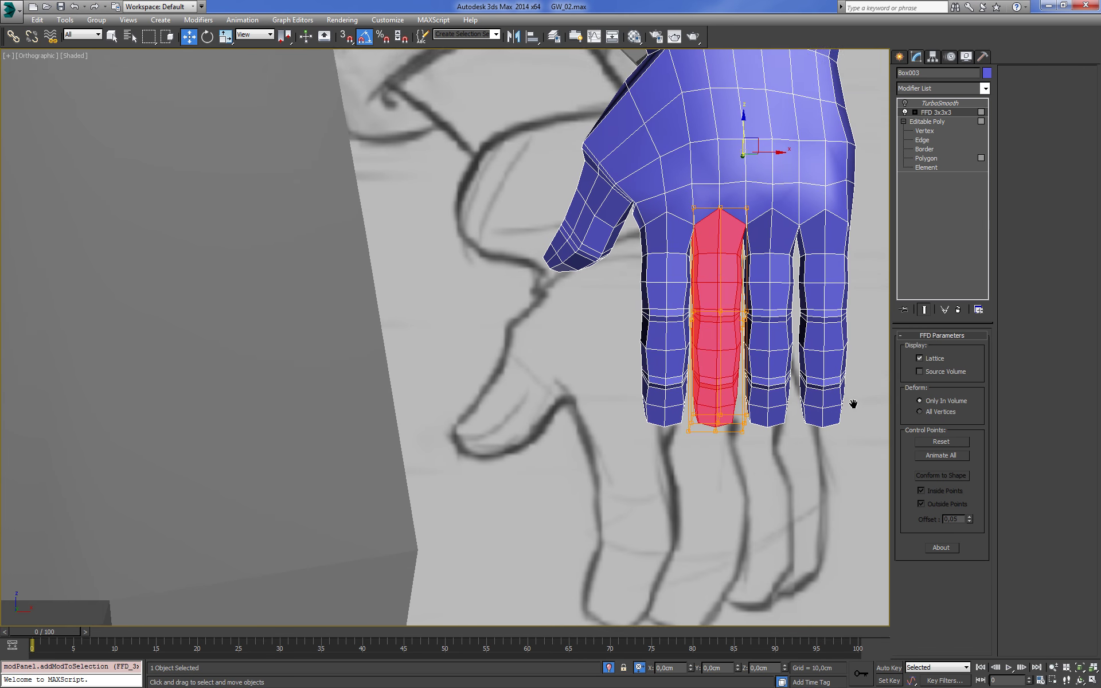
pyautogui.press('F3')
pyautogui.press('F3')
pyautogui.keyDown('alt'); pyautogui.moveTo(736, 424); pyautogui.dragTo(734, 405, button='middle'); pyautogui.keyUp('alt')
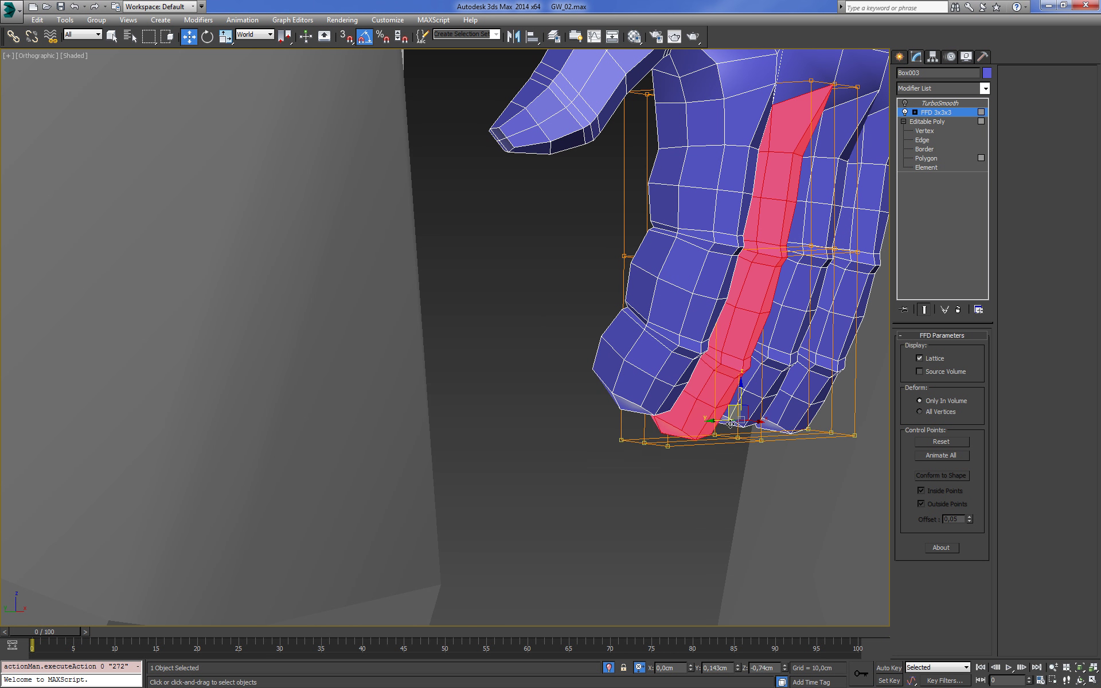
pyautogui.moveTo(835, 365)
pyautogui.keyDown('alt'); pyautogui.mouseDown(button='middle')
pyautogui.moveTo(682, 393)
pyautogui.moveTo(652, 273)
pyautogui.moveTo(522, 376)
pyautogui.moveTo(499, 423)
pyautogui.mouseUp(button='middle'); pyautogui.keyUp('alt')
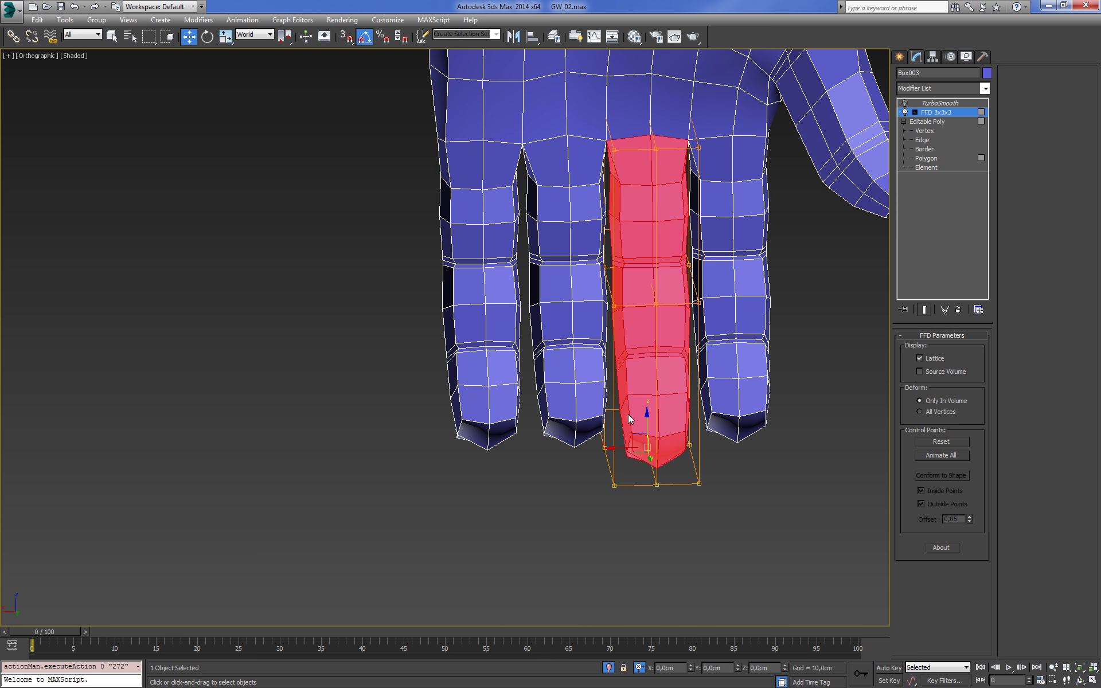
pyautogui.moveTo(650, 417)
pyautogui.keyDown('alt'); pyautogui.mouseDown(button='middle')
pyautogui.moveTo(728, 398)
pyautogui.moveTo(695, 363)
pyautogui.moveTo(541, 360)
pyautogui.moveTo(525, 382)
pyautogui.mouseUp(button='middle'); pyautogui.keyUp('alt')
pyautogui.keyDown('alt'); pyautogui.moveTo(616, 453); pyautogui.dragTo(723, 355, button='middle'); pyautogui.keyUp('alt')
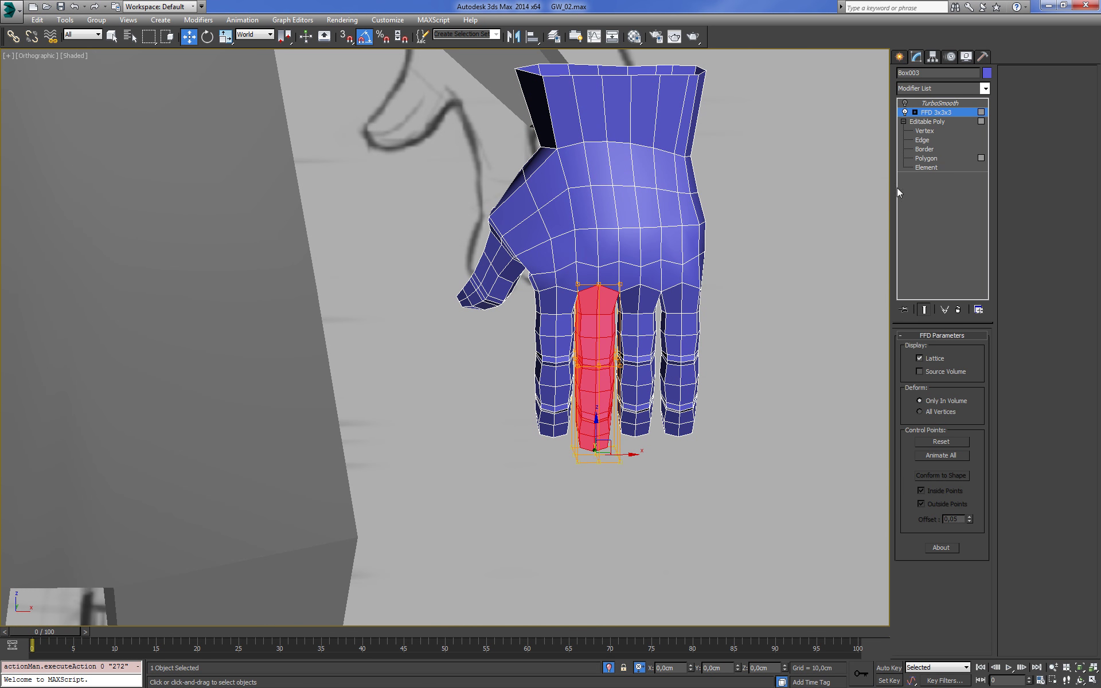
pyautogui.rightClick(940, 114)
pyautogui.click(980, 217)
# Select the polygons of the little finger, using wireframe to check the selection
pyautogui.keyDown('alt'); pyautogui.moveTo(888, 282); pyautogui.dragTo(764, 258, button='middle'); pyautogui.keyUp('alt')
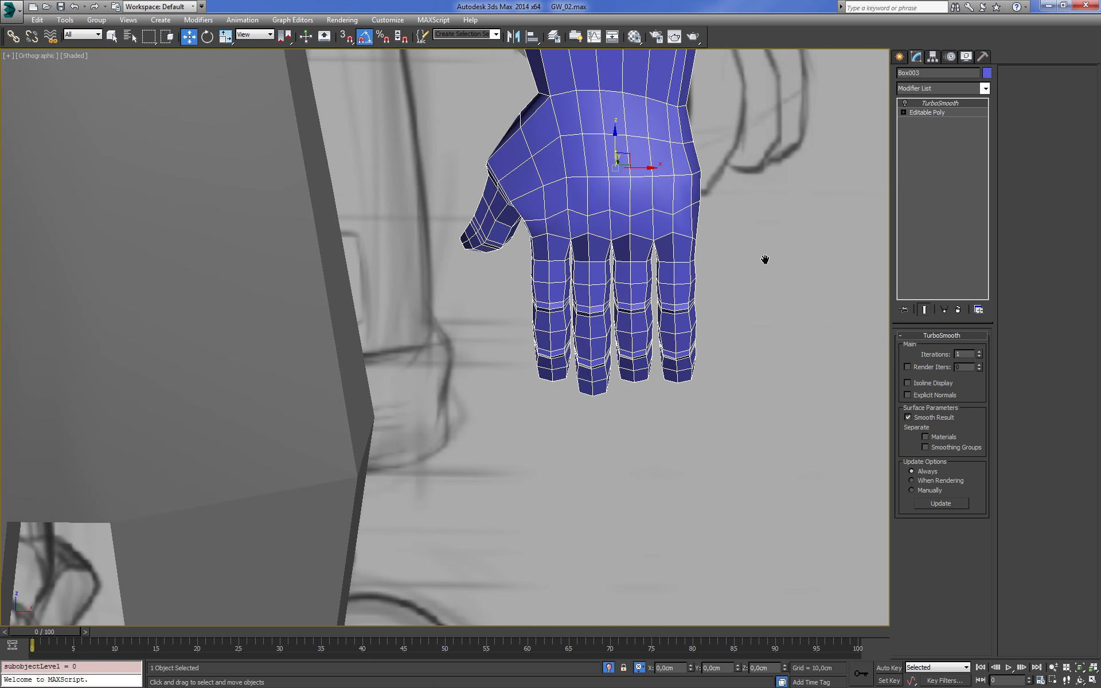
pyautogui.click(954, 348)
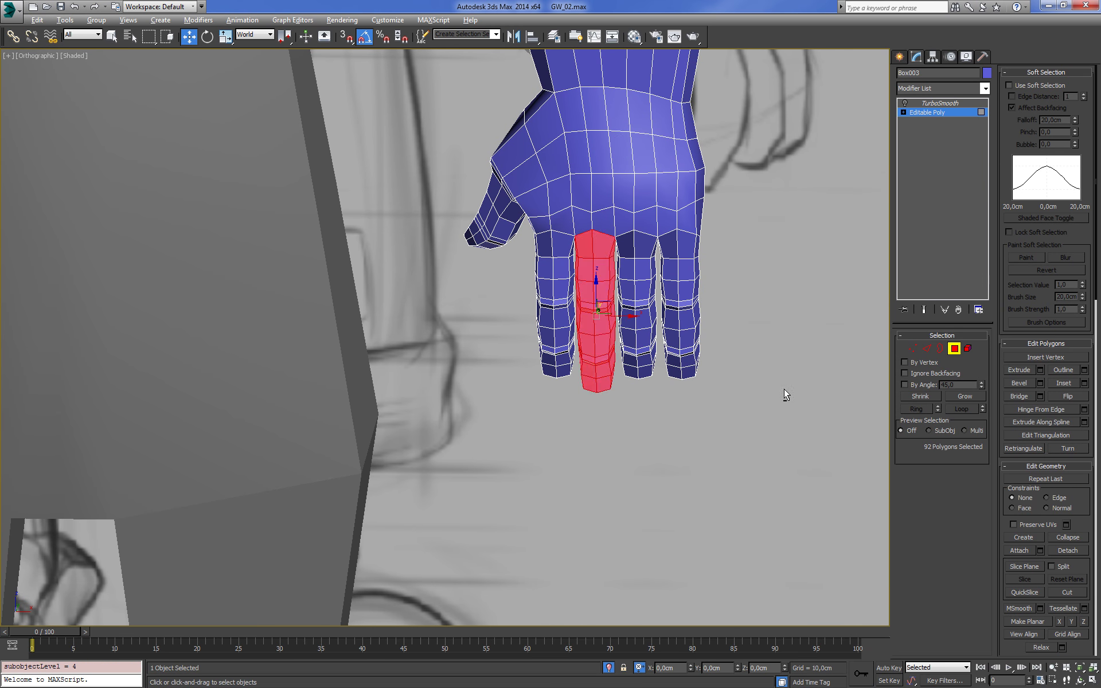
pyautogui.scroll(5, 783, 396)
pyautogui.scroll(5, 740, 394)
pyautogui.press('F3')
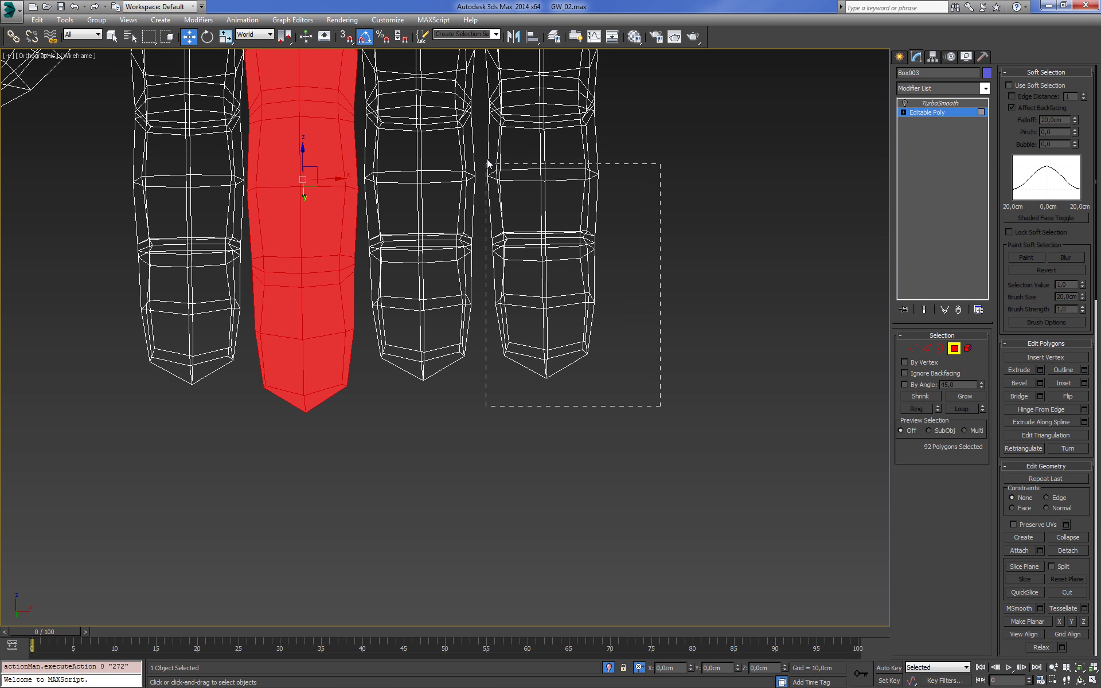
pyautogui.moveTo(660, 405); pyautogui.dragTo(487, 136)
pyautogui.keyDown('alt'); pyautogui.moveTo(488, 138); pyautogui.dragTo(629, 153, button='middle'); pyautogui.keyUp('alt')
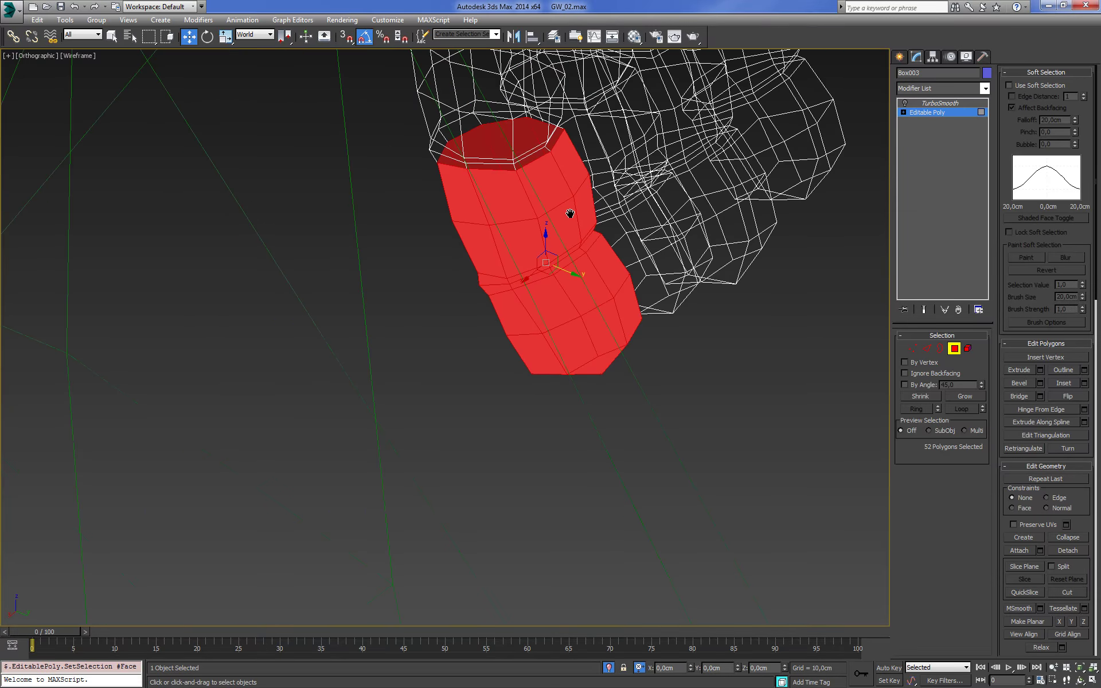
pyautogui.press('F3')
pyautogui.click(964, 396)
pyautogui.press('F3')
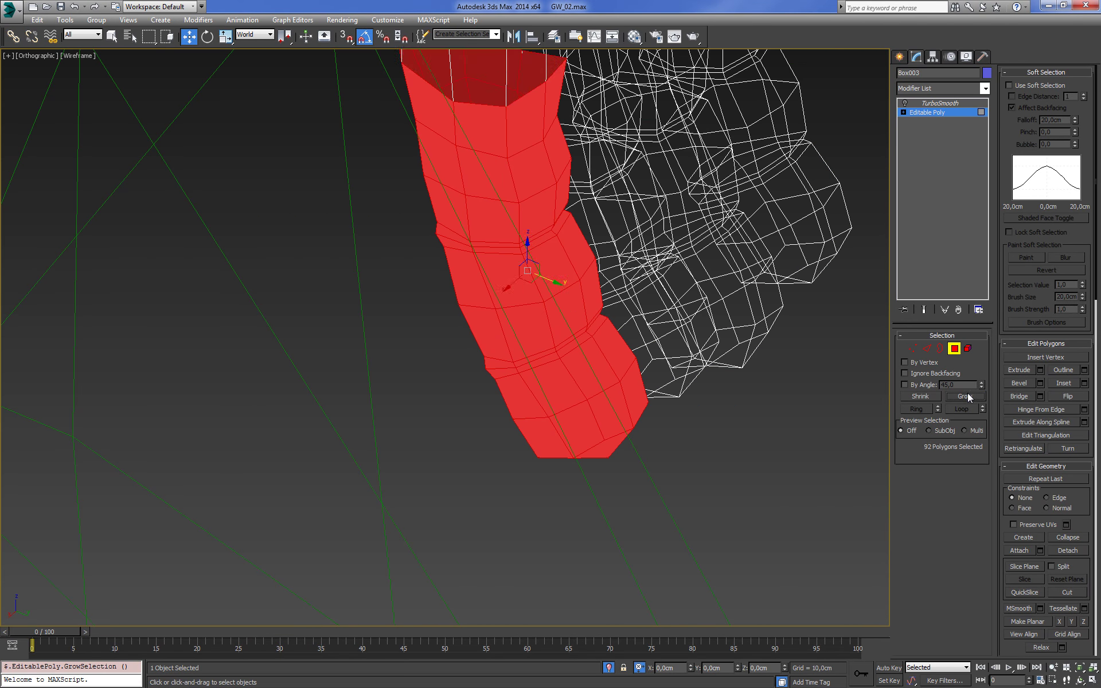
pyautogui.keyDown('alt'); pyautogui.moveTo(688, 305); pyautogui.dragTo(742, 323, button='middle'); pyautogui.keyUp('alt')
pyautogui.scroll(-3, 728, 307)
pyautogui.hotkey('ctrl', 'z')
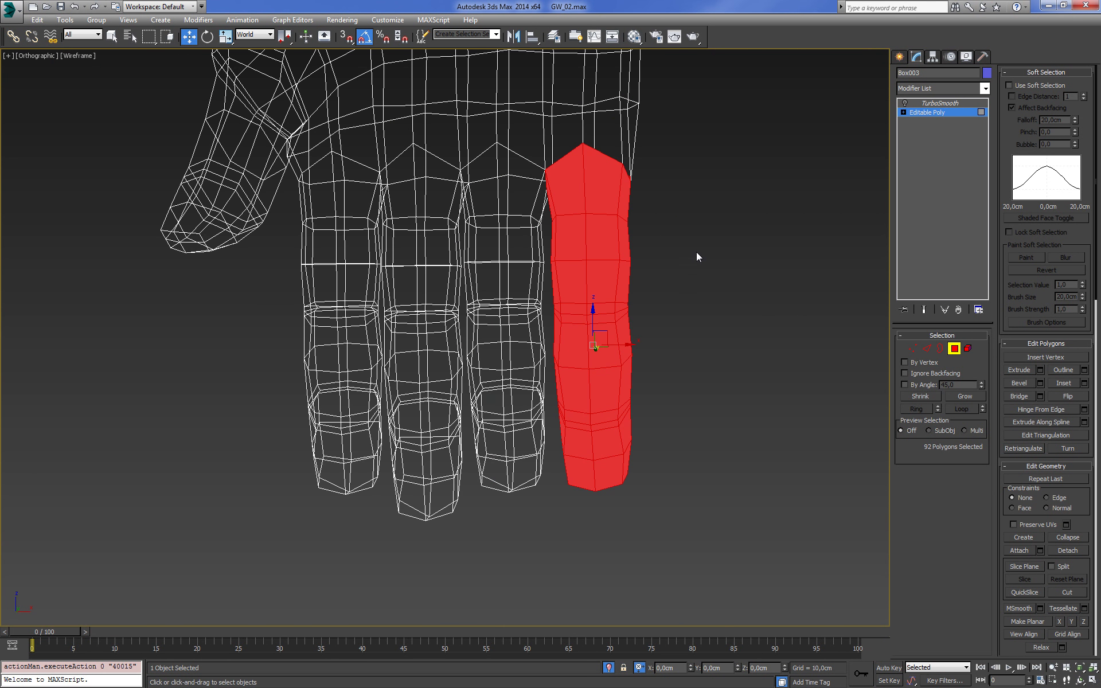
pyautogui.press('F3')
# Add an FFD 3x3x3 to the little finger and drag its lower control points to curl it
pyautogui.click(984, 88)
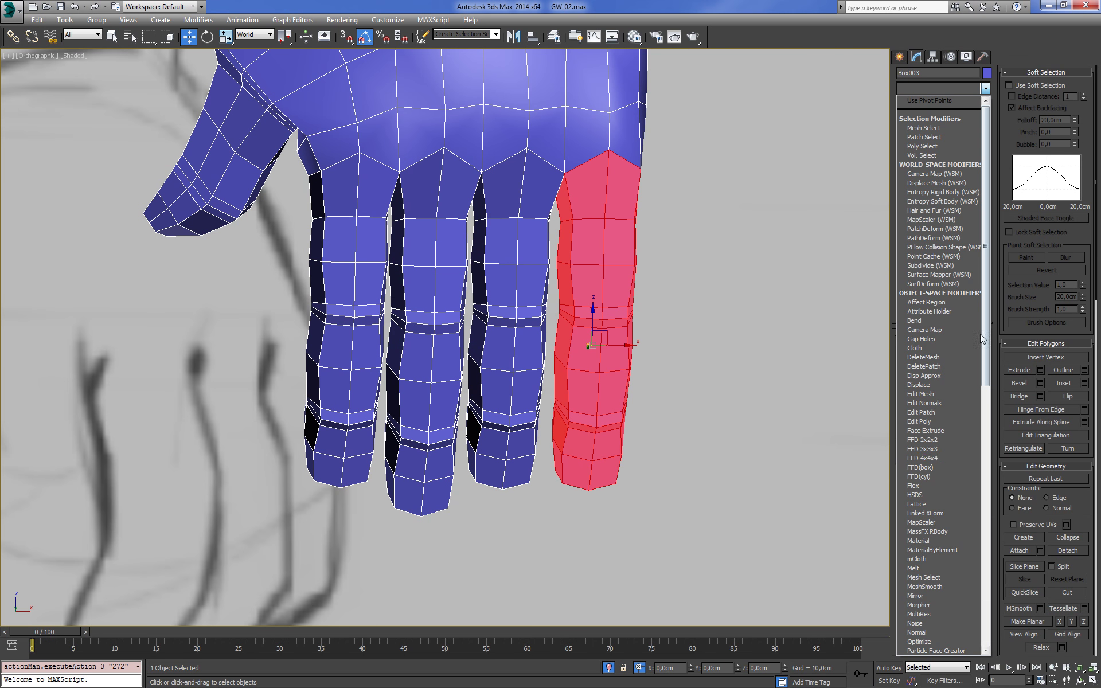
pyautogui.click(940, 449)
pyautogui.press('F3')
pyautogui.press('F3')
pyautogui.keyDown('alt'); pyautogui.moveTo(696, 555); pyautogui.dragTo(658, 455, button='middle'); pyautogui.keyUp('alt')
pyautogui.moveTo(624, 449); pyautogui.dragTo(642, 421)
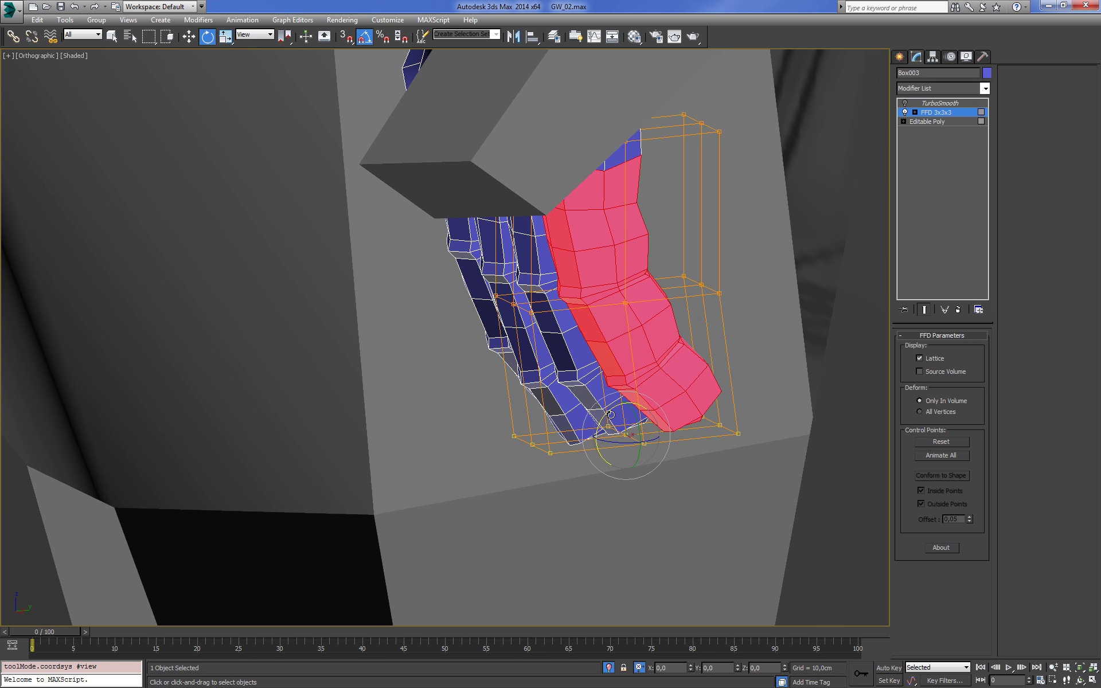
pyautogui.moveTo(624, 424)
pyautogui.keyDown('alt'); pyautogui.mouseDown(button='middle')
pyautogui.moveTo(652, 419)
pyautogui.moveTo(724, 338)
pyautogui.moveTo(769, 339)
pyautogui.moveTo(744, 310)
pyautogui.moveTo(633, 284)
pyautogui.moveTo(710, 304)
pyautogui.moveTo(777, 358)
pyautogui.moveTo(777, 415)
pyautogui.moveTo(764, 378)
pyautogui.moveTo(761, 407)
pyautogui.moveTo(658, 389)
pyautogui.moveTo(752, 337)
pyautogui.moveTo(765, 228)
pyautogui.moveTo(735, 321)
pyautogui.moveTo(738, 357)
pyautogui.moveTo(814, 322)
pyautogui.mouseUp(button='middle'); pyautogui.keyUp('alt')
pyautogui.scroll(3, 745, 344)
# Collapse the FFD into the Editable Poly to bake the finger's curl
pyautogui.rightClick(944, 113)
pyautogui.click(992, 224)
pyautogui.moveTo(860, 235)
pyautogui.keyDown('alt'); pyautogui.mouseDown(button='middle')
pyautogui.moveTo(828, 241)
pyautogui.moveTo(832, 262)
pyautogui.moveTo(661, 264)
pyautogui.moveTo(645, 333)
pyautogui.mouseUp(button='middle'); pyautogui.keyUp('alt')
pyautogui.scroll(-5, 662, 264)
pyautogui.scroll(5, 645, 338)
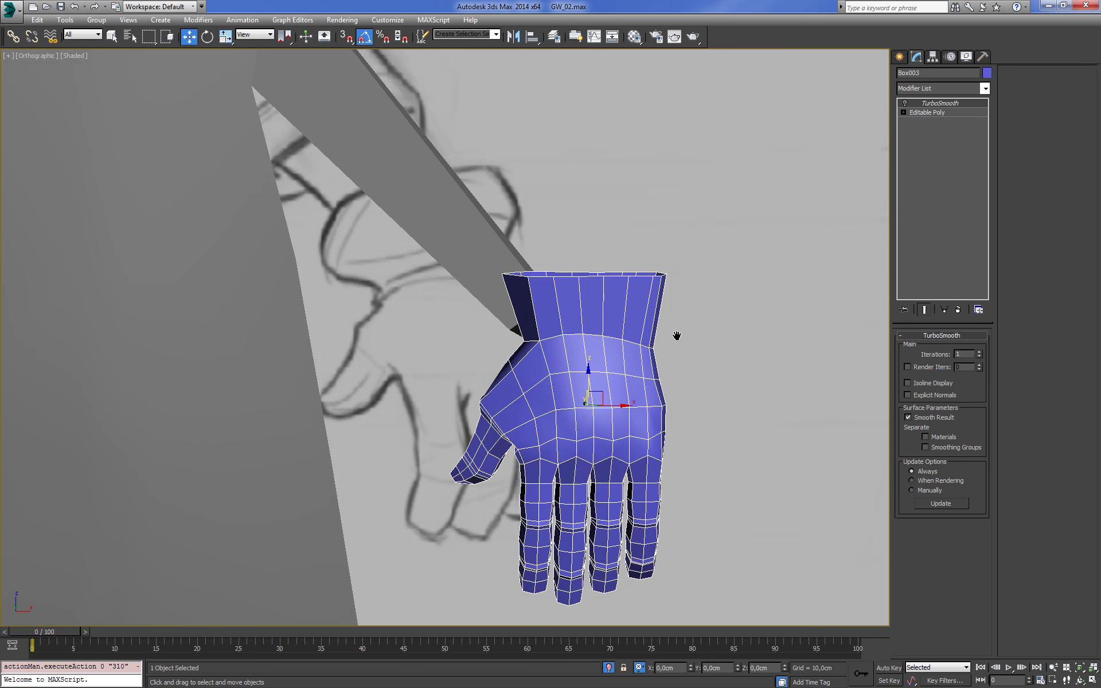
# Connect the cuff's vertical edges with one new loop and scale it outward to 104%
pyautogui.click(952, 113)
pyautogui.click(927, 349)
pyautogui.keyDown('alt'); pyautogui.moveTo(447, 270); pyautogui.dragTo(462, 265, button='middle'); pyautogui.keyUp('alt')
pyautogui.press('F3')
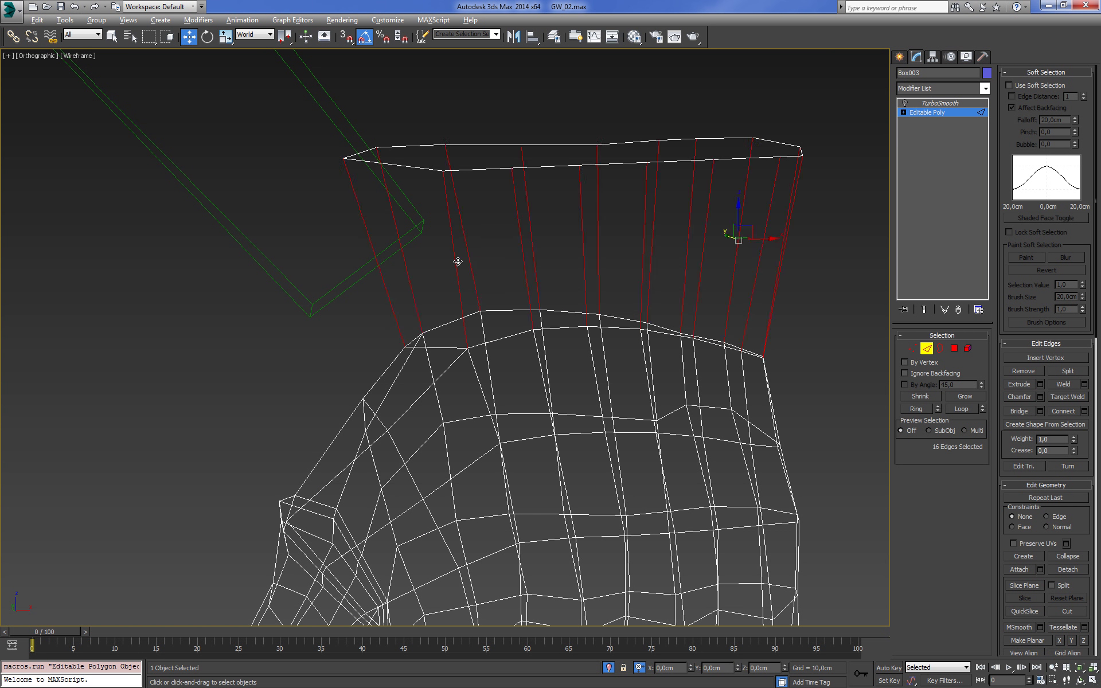
pyautogui.press('F3')
pyautogui.click(1084, 411)
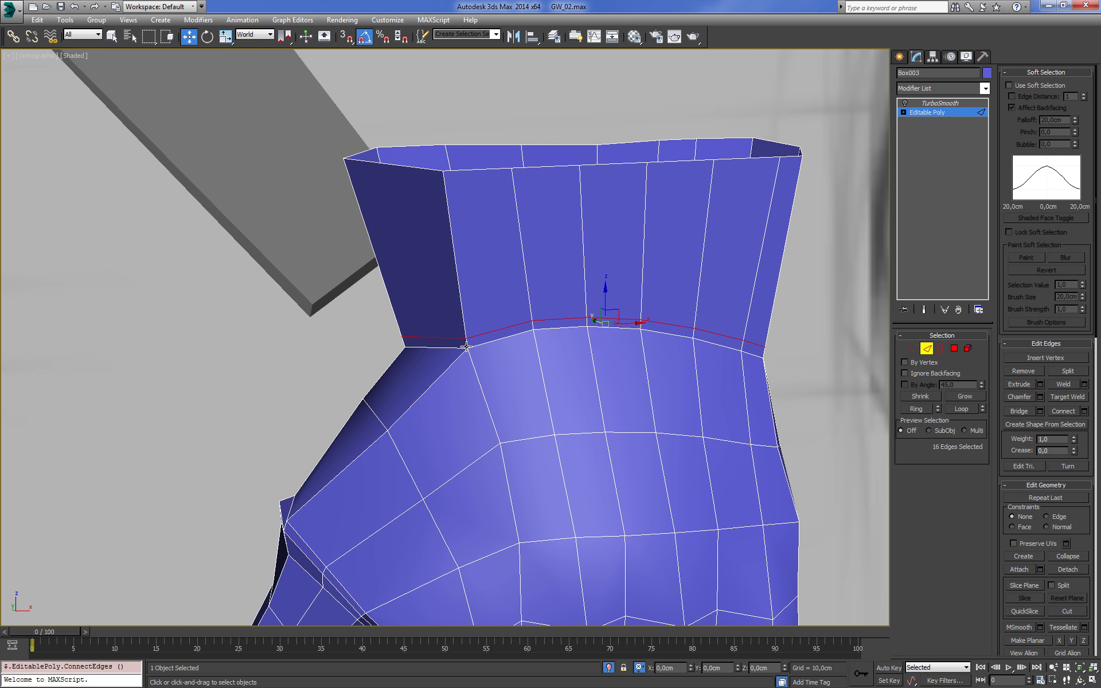
pyautogui.hotkey('alt', 'l')
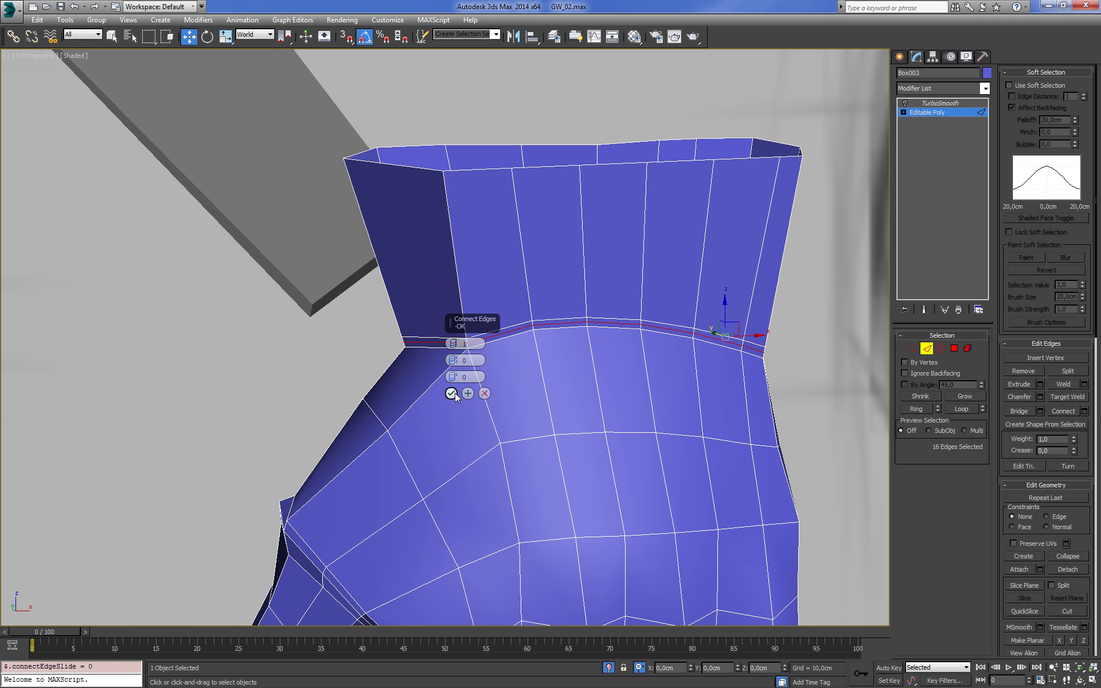
pyautogui.click(451, 393)
pyautogui.moveTo(645, 326); pyautogui.dragTo(657, 330, button='middle')
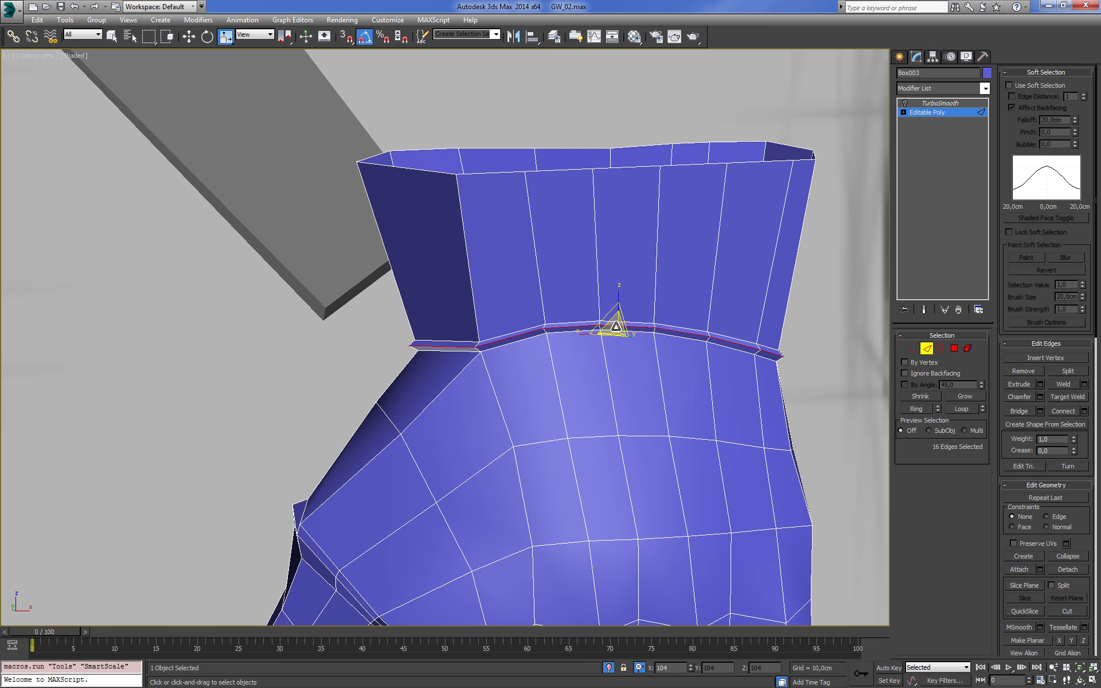
# In Front view, select the open rim vertices at the top of the cuff
pyautogui.press('f')
pyautogui.press('z')
pyautogui.scroll(-5, 641, 308)
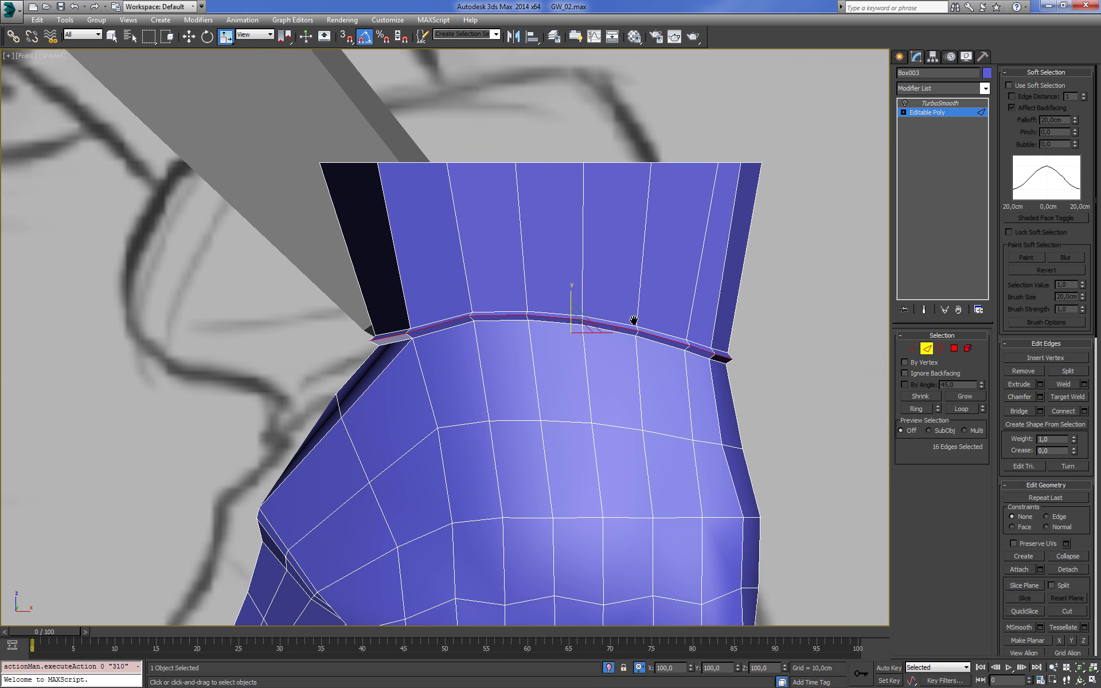
pyautogui.press('1')
pyautogui.press('F3')
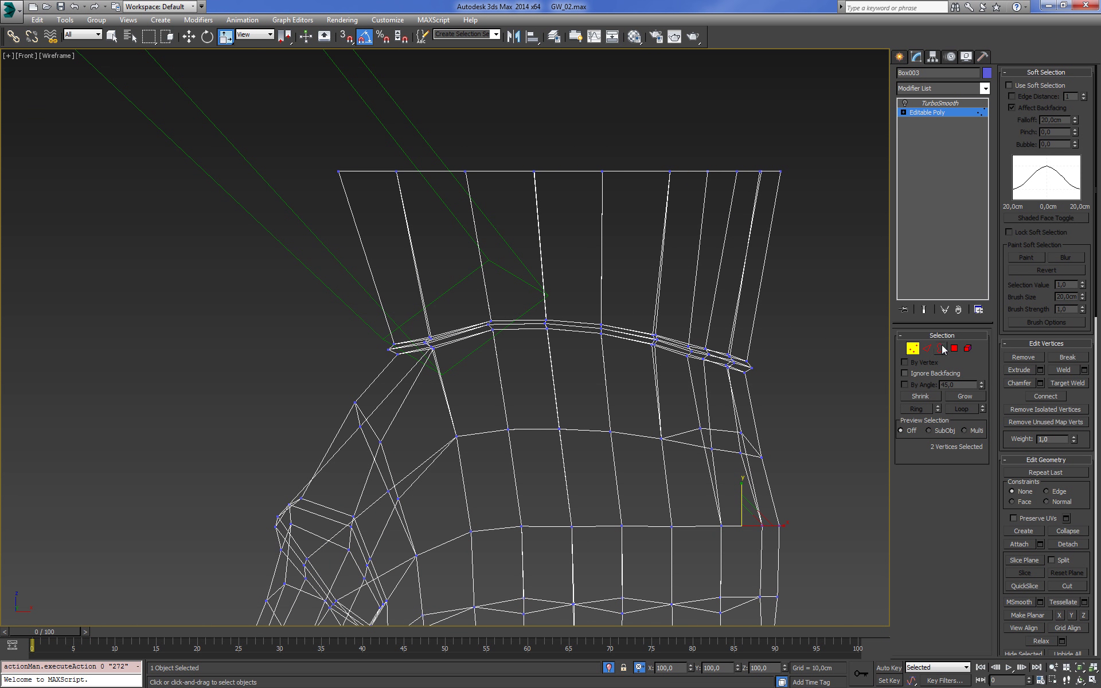
pyautogui.click(940, 348)
pyautogui.moveTo(422, 123); pyautogui.dragTo(428, 157, button='middle')
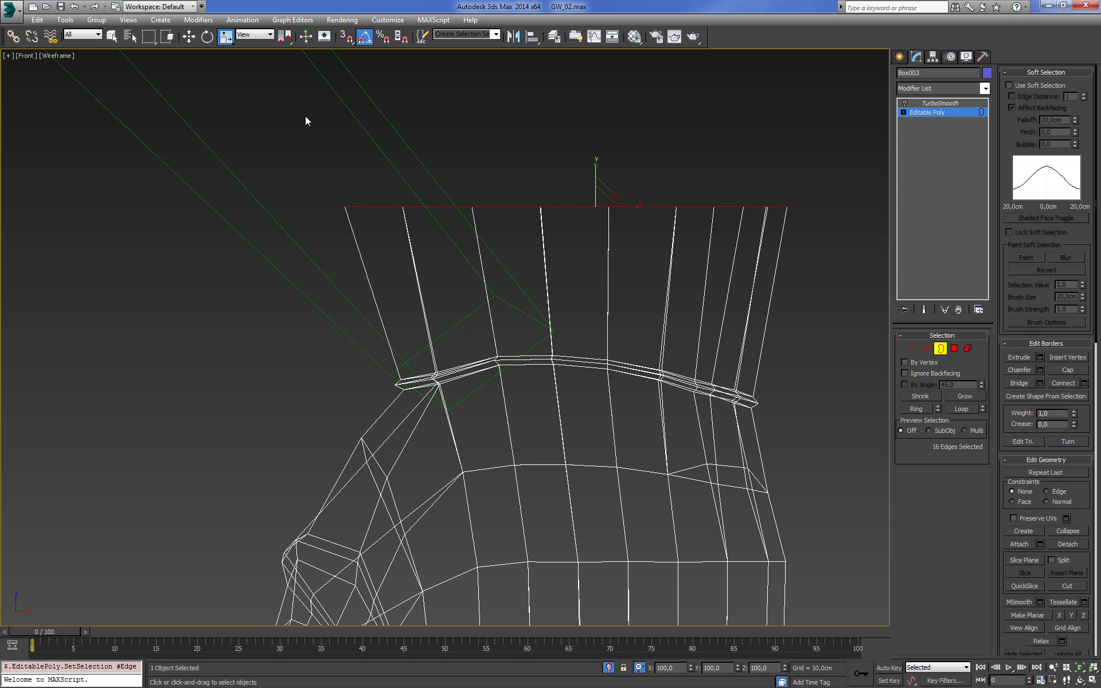
pyautogui.press('F3')
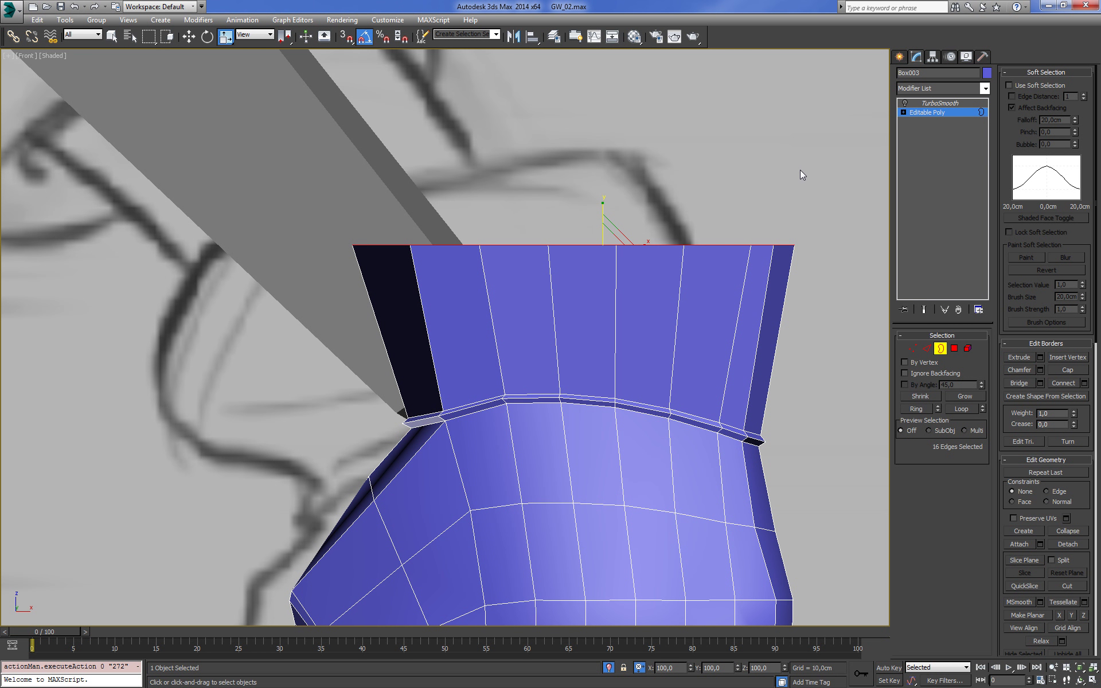
pyautogui.press('e')
pyautogui.press('F3')
pyautogui.press('1')
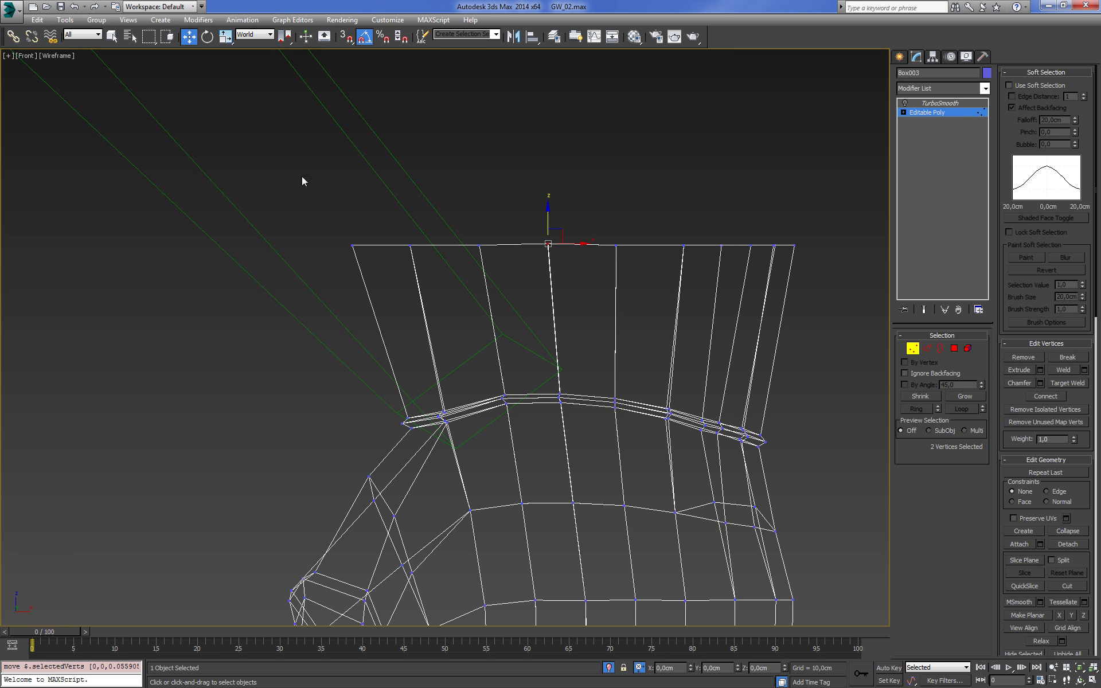
# Add an FFD 3x3x3 to the cuff and raise its top control points to flare the rim
pyautogui.click(979, 89)
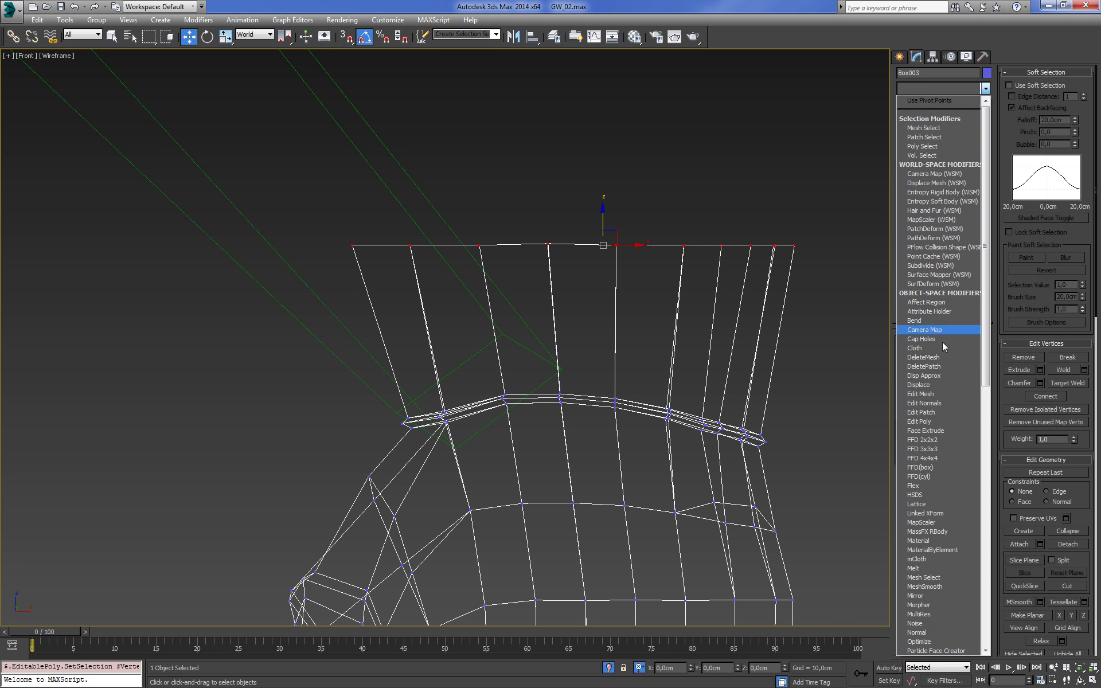
pyautogui.click(936, 449)
pyautogui.moveTo(623, 297); pyautogui.dragTo(624, 297)
pyautogui.press('F3')
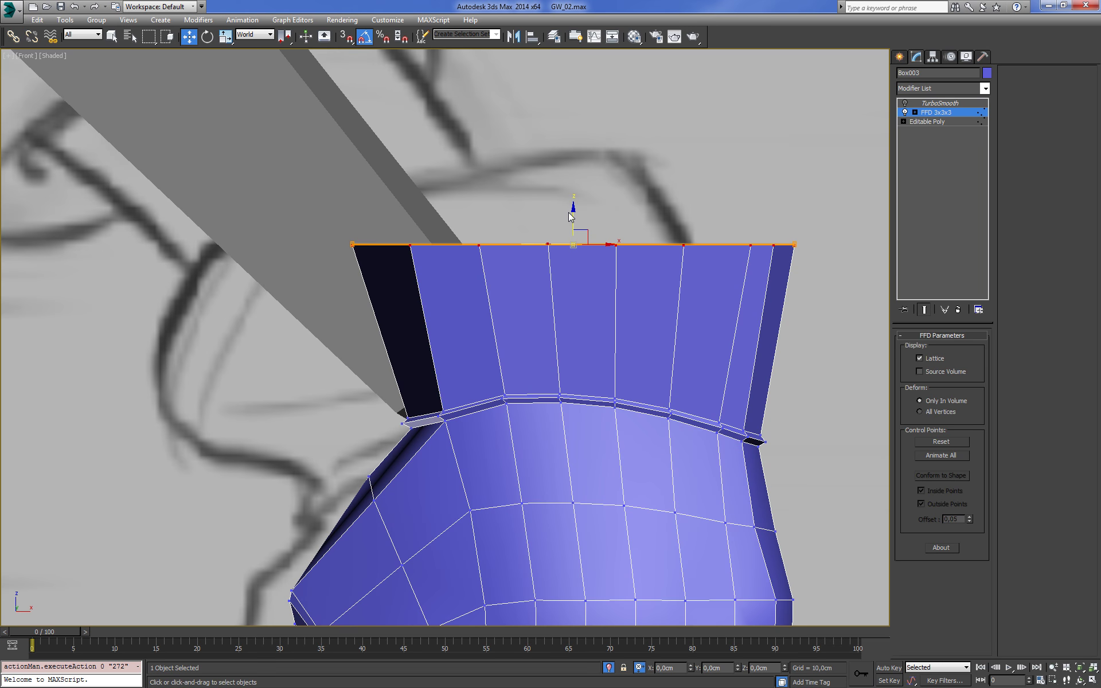
pyautogui.moveTo(574, 216); pyautogui.dragTo(577, 204)
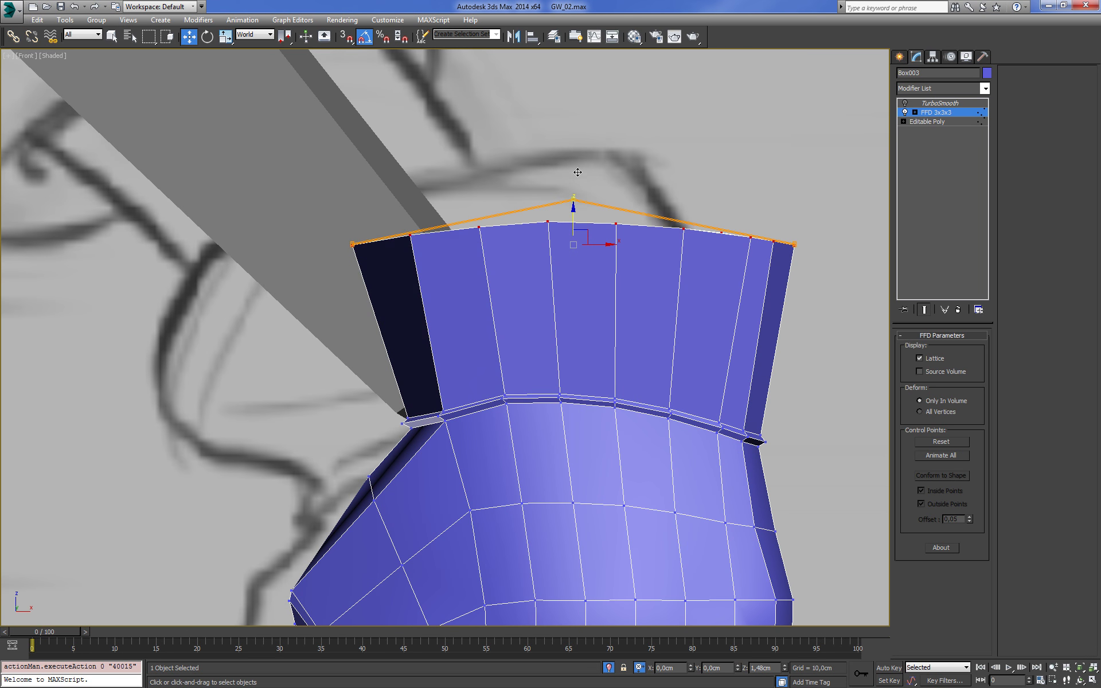
pyautogui.scroll(-3, 576, 152)
pyautogui.moveTo(707, 245)
pyautogui.keyDown('alt'); pyautogui.mouseDown(button='middle')
pyautogui.moveTo(648, 280)
pyautogui.moveTo(685, 339)
pyautogui.moveTo(755, 370)
pyautogui.moveTo(720, 411)
pyautogui.moveTo(745, 344)
pyautogui.moveTo(631, 254)
pyautogui.mouseUp(button='middle'); pyautogui.keyUp('alt')
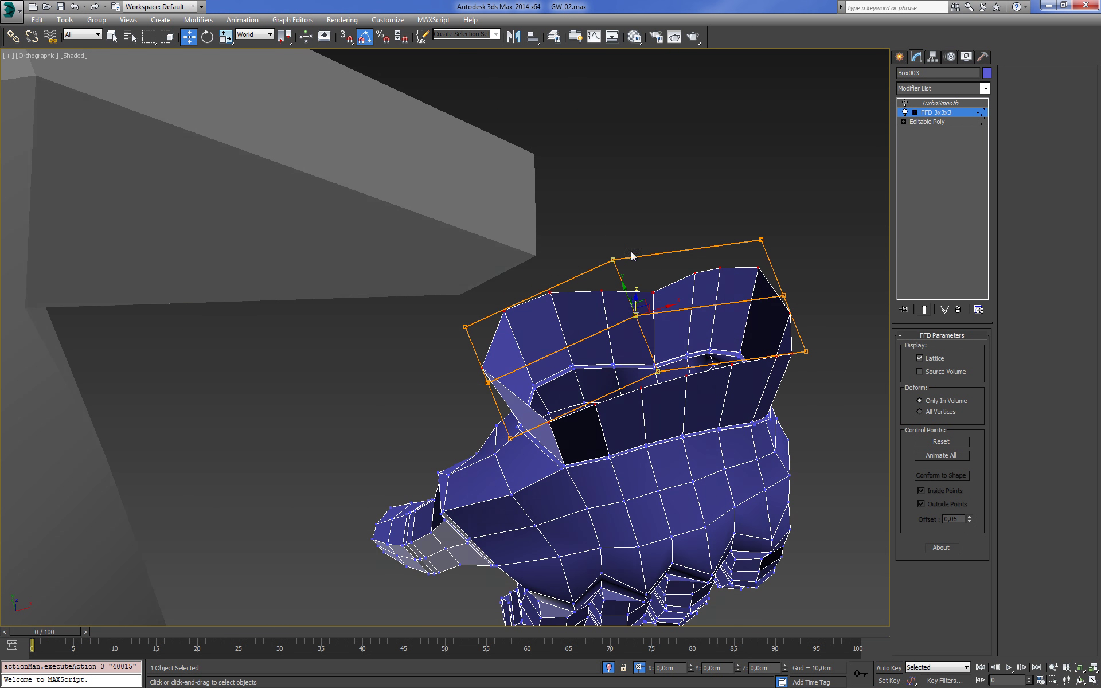
pyautogui.moveTo(625, 276); pyautogui.dragTo(623, 271)
pyautogui.keyDown('alt'); pyautogui.moveTo(623, 270); pyautogui.dragTo(611, 250, button='middle'); pyautogui.keyUp('alt')
pyautogui.moveTo(602, 233); pyautogui.dragTo(576, 164)
# Collapse the FFD into the Editable Poly to bake the flared cuff
pyautogui.rightClick(950, 111)
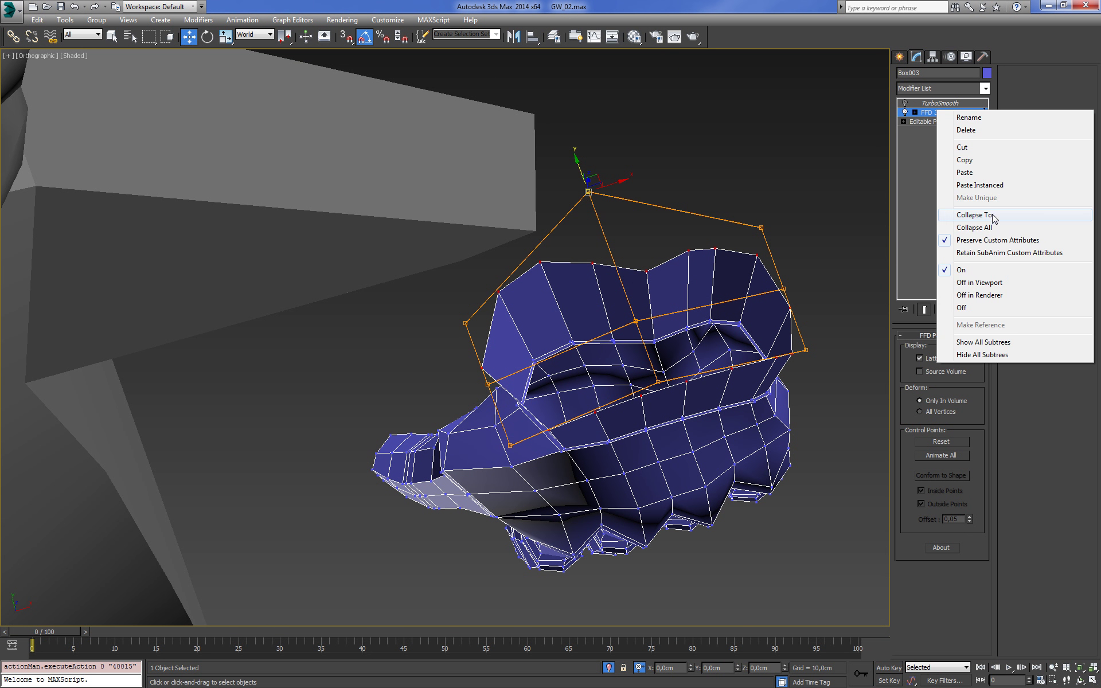
pyautogui.click(975, 215)
pyautogui.scroll(3, 790, 210)
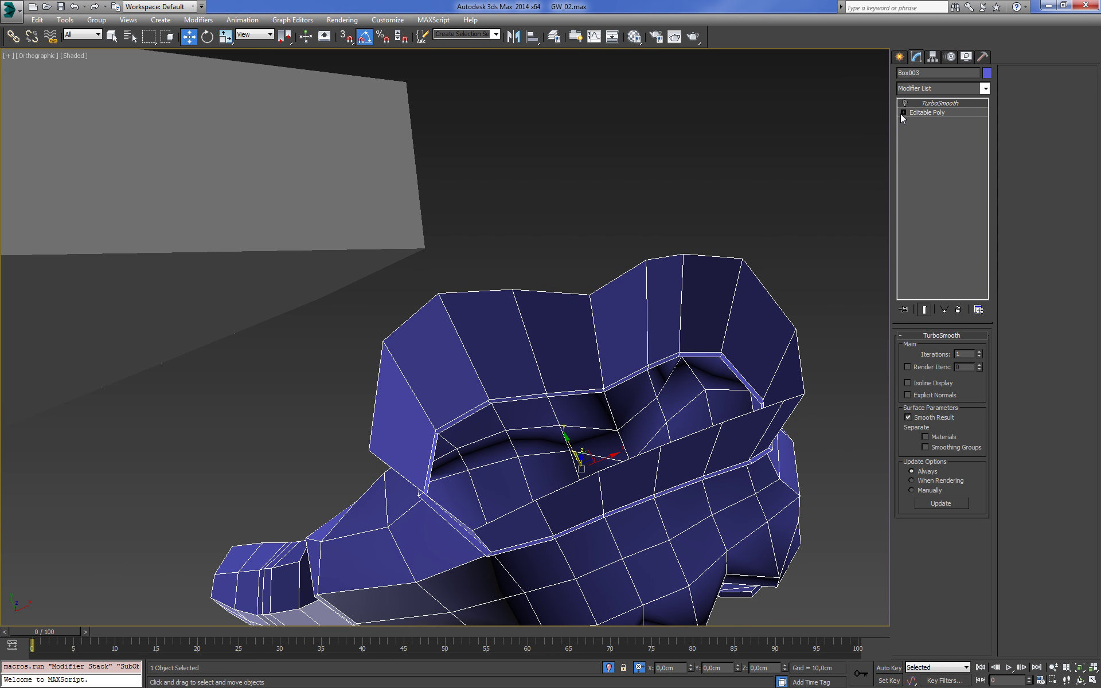
# Nudge cuff vertices slightly in Y, including a nine-vertex row along the inner rim
pyautogui.click(925, 123)
pyautogui.moveTo(602, 298)
pyautogui.keyDown('alt'); pyautogui.mouseDown(button='middle')
pyautogui.moveTo(687, 308)
pyautogui.moveTo(652, 327)
pyautogui.mouseUp(button='middle'); pyautogui.keyUp('alt')
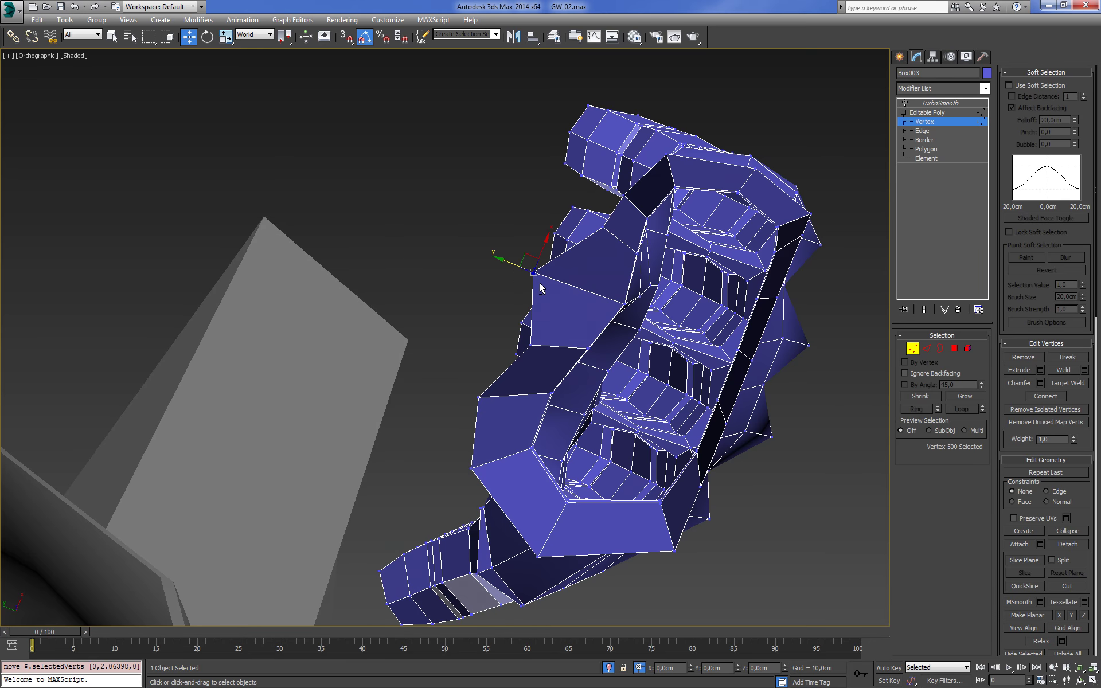
pyautogui.keyDown('alt'); pyautogui.moveTo(540, 288); pyautogui.dragTo(493, 293, button='middle'); pyautogui.keyUp('alt')
pyautogui.moveTo(502, 338); pyautogui.dragTo(479, 313)
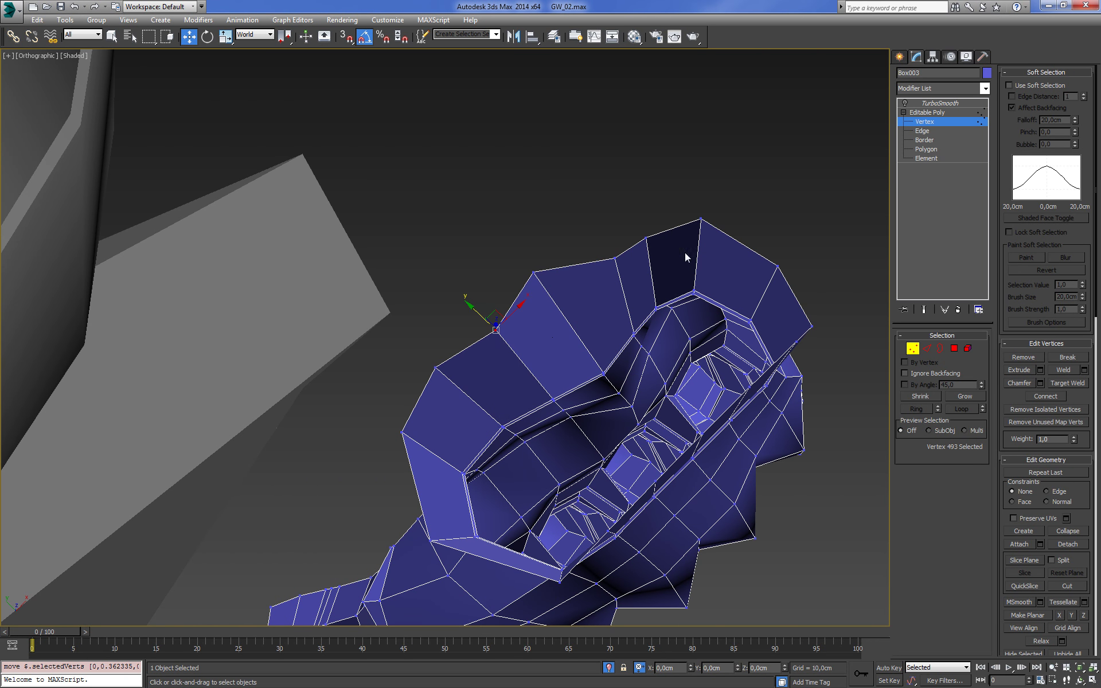
pyautogui.moveTo(686, 257)
pyautogui.keyDown('alt'); pyautogui.mouseDown(button='middle')
pyautogui.moveTo(647, 235)
pyautogui.moveTo(624, 307)
pyautogui.moveTo(563, 338)
pyautogui.mouseUp(button='middle'); pyautogui.keyUp('alt')
pyautogui.press('F3')
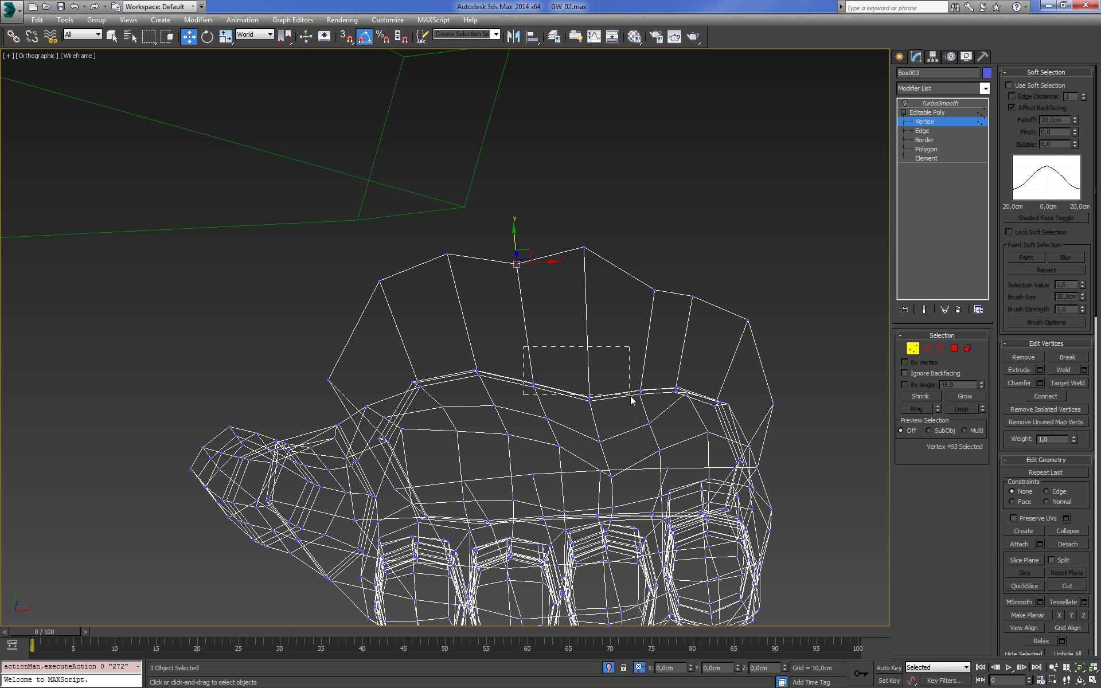
pyautogui.press('F3')
pyautogui.moveTo(585, 362); pyautogui.dragTo(584, 357)
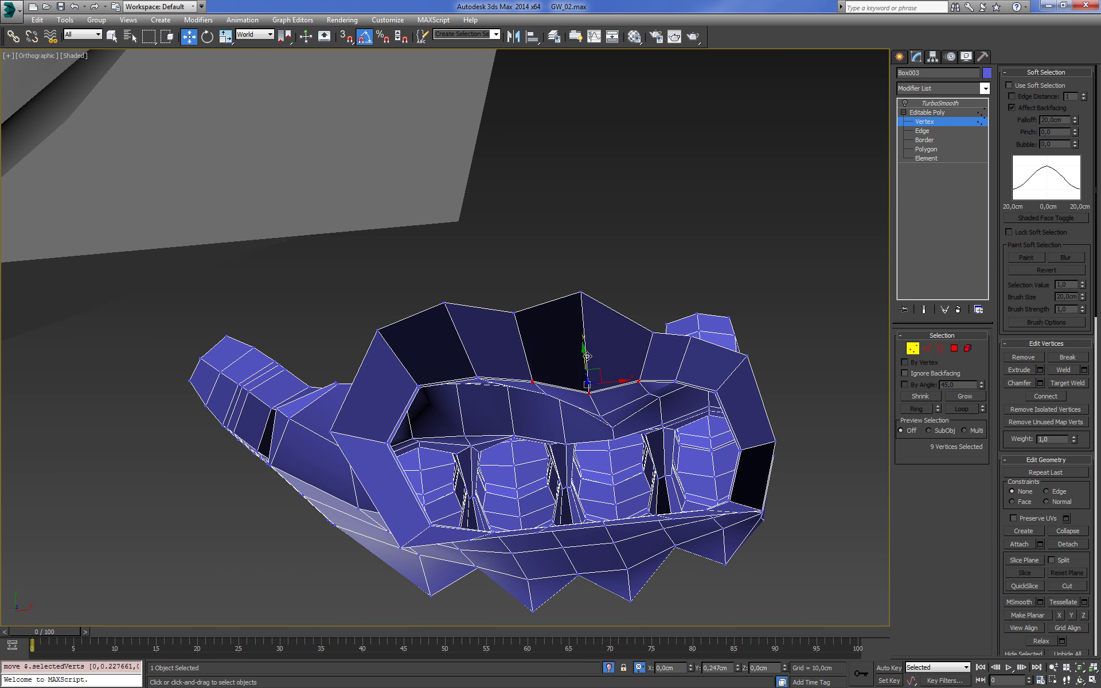
pyautogui.moveTo(584, 356)
pyautogui.keyDown('alt'); pyautogui.mouseDown(button='middle')
pyautogui.moveTo(637, 285)
pyautogui.moveTo(641, 248)
pyautogui.mouseUp(button='middle'); pyautogui.keyUp('alt')
pyautogui.scroll(4, 636, 285)
# Assign the default grey material to the hand in the Material Editor
pyautogui.press('f')
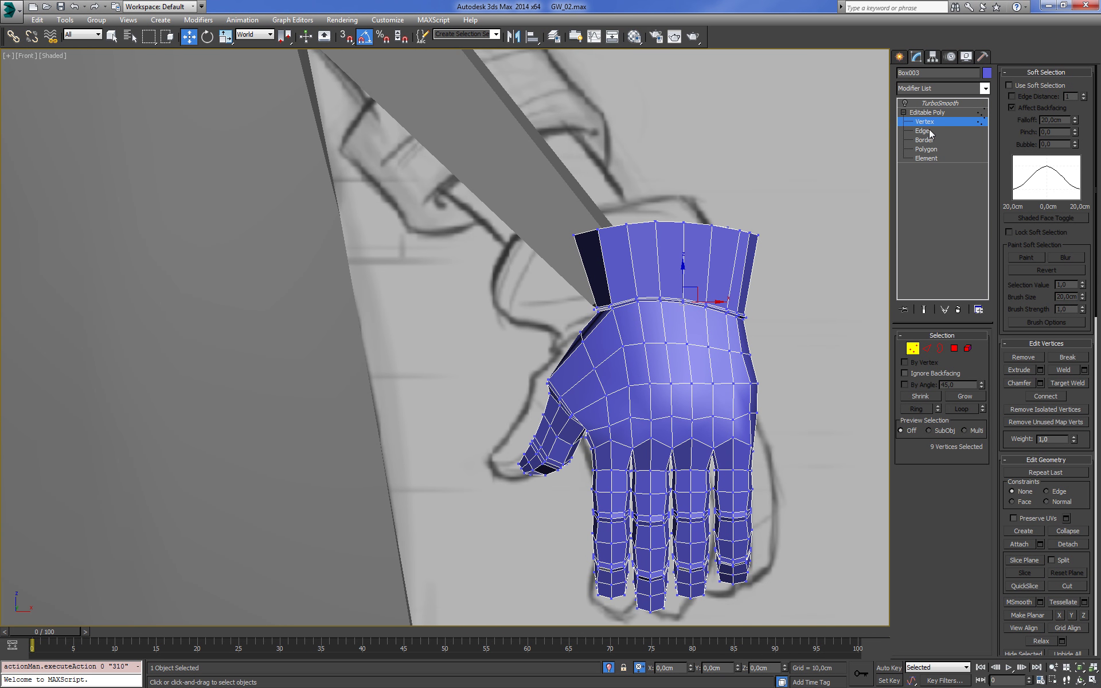
pyautogui.click(926, 113)
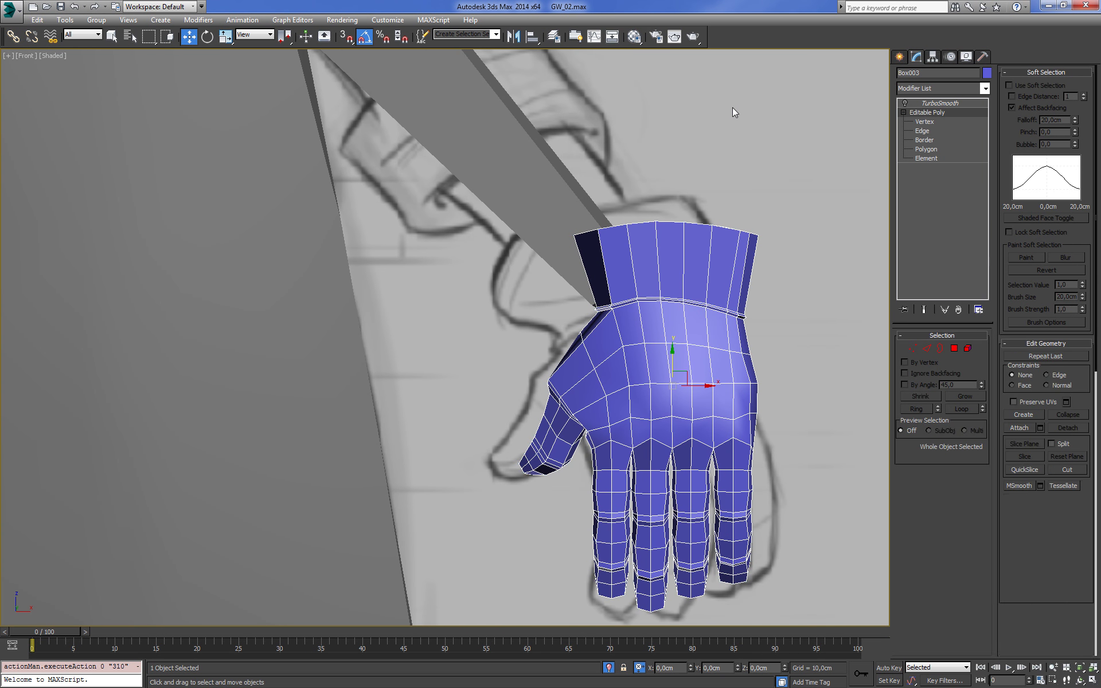
pyautogui.click(634, 36)
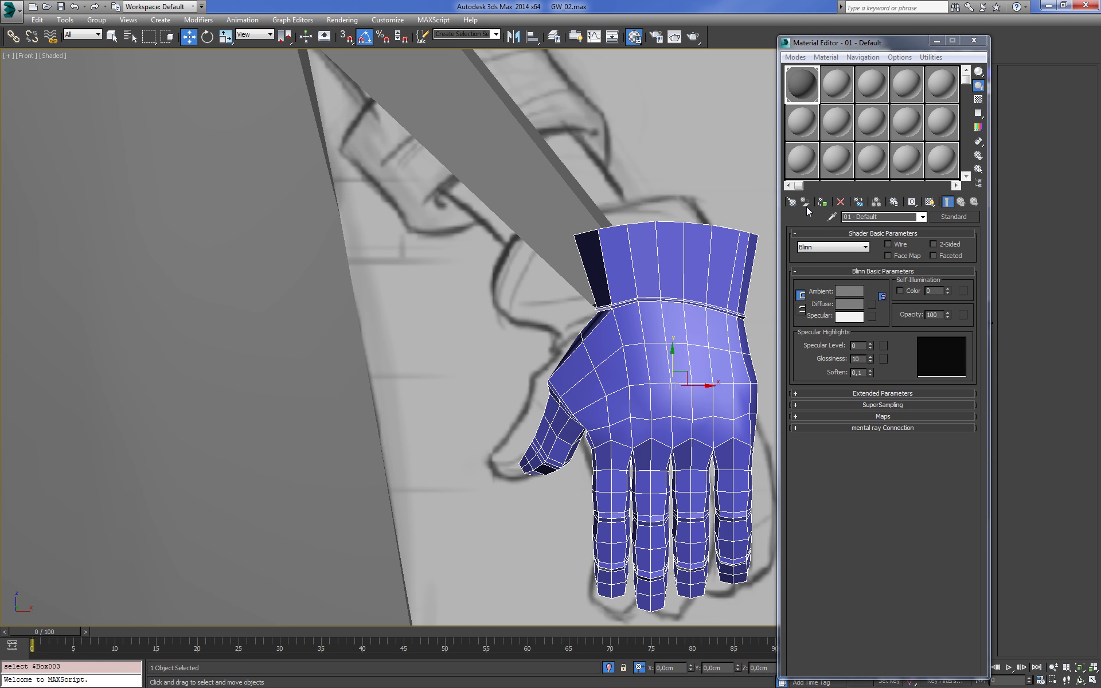
pyautogui.click(805, 203)
pyautogui.click(973, 40)
# Select all 564 of the hand's polygons and put them in smoothing group 1
pyautogui.click(682, 174)
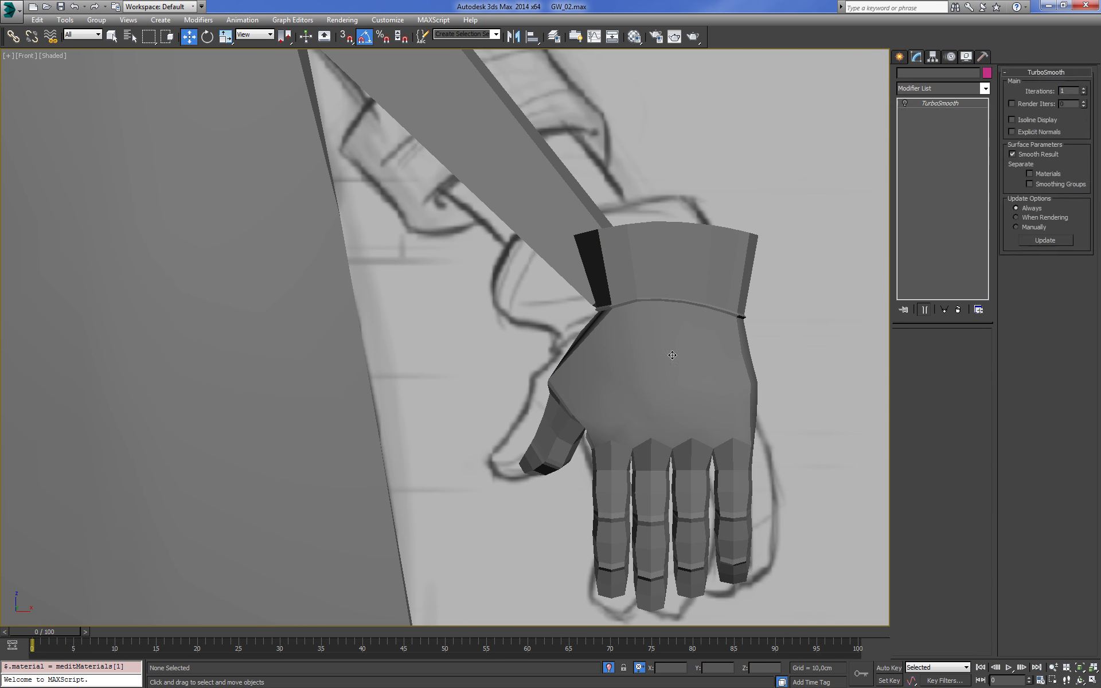
pyautogui.click(716, 258)
pyautogui.hotkey('ctrl', 'a')
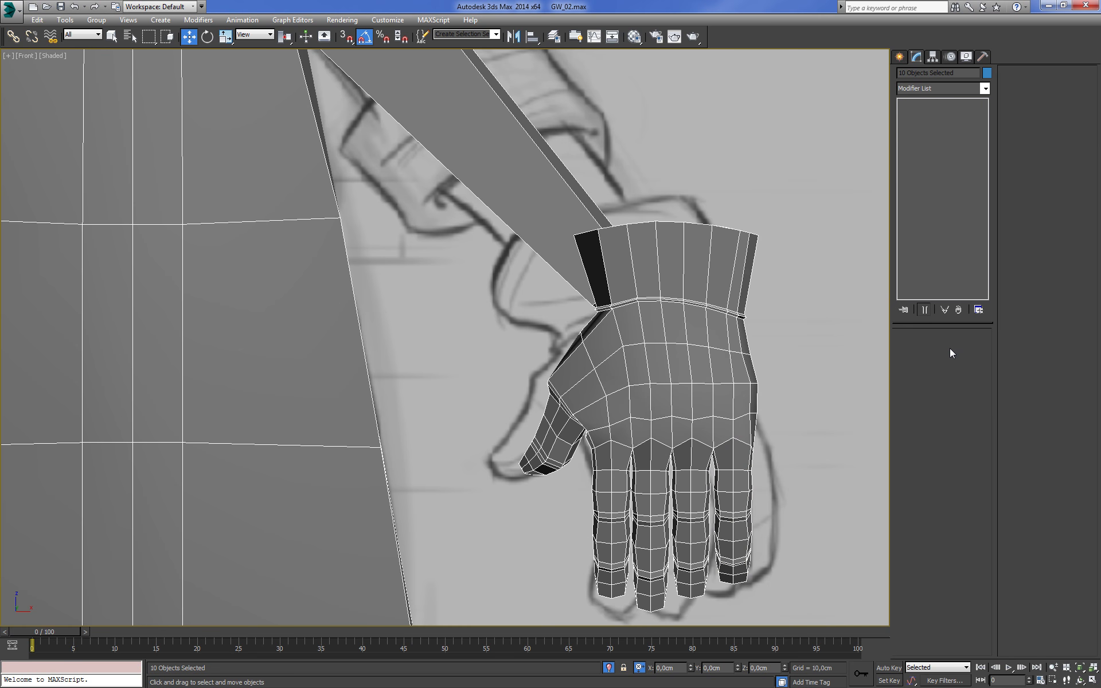
pyautogui.click(743, 344)
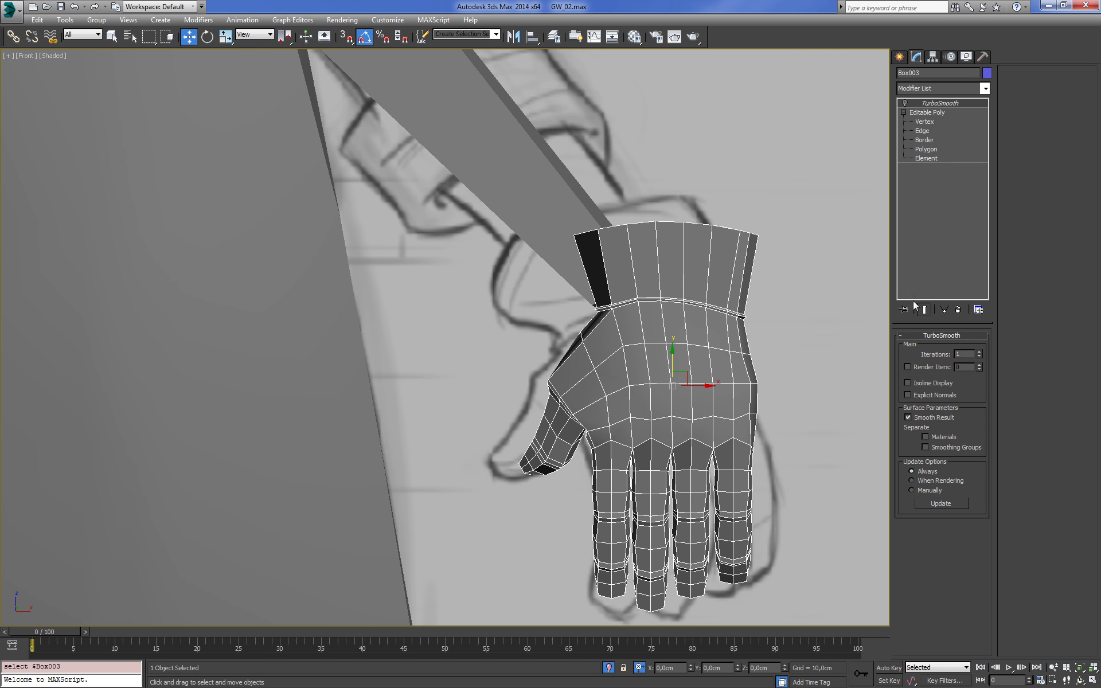
pyautogui.click(926, 149)
pyautogui.hotkey('ctrl', 'a')
pyautogui.scroll(-5, 1068, 480)
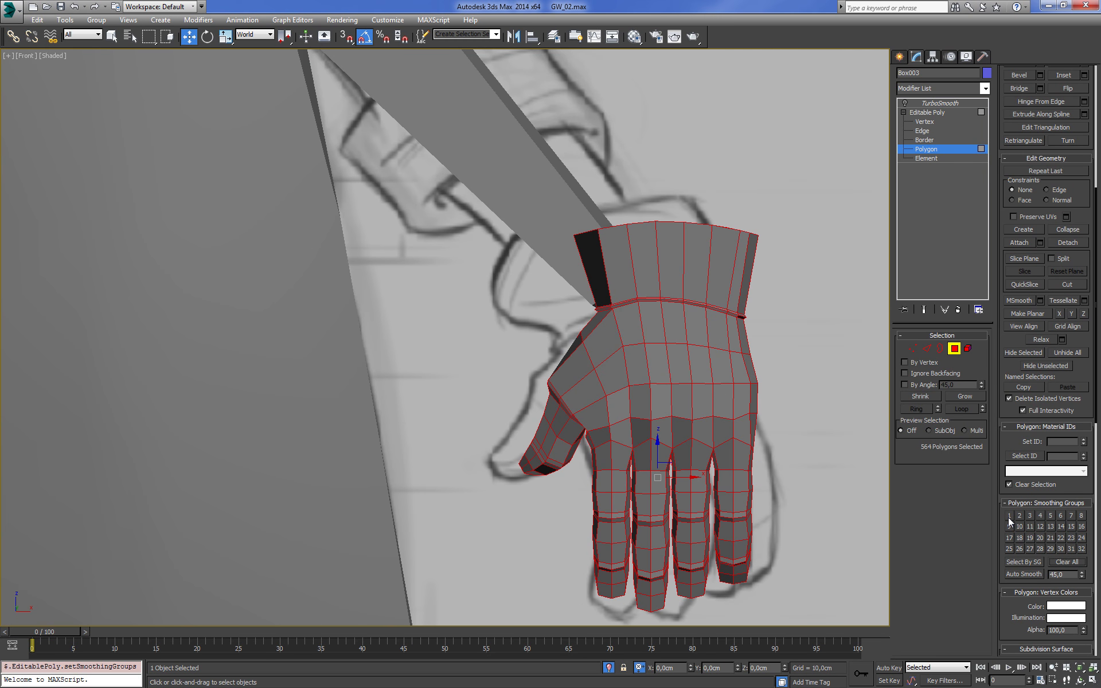
pyautogui.click(1008, 516)
pyautogui.click(703, 121)
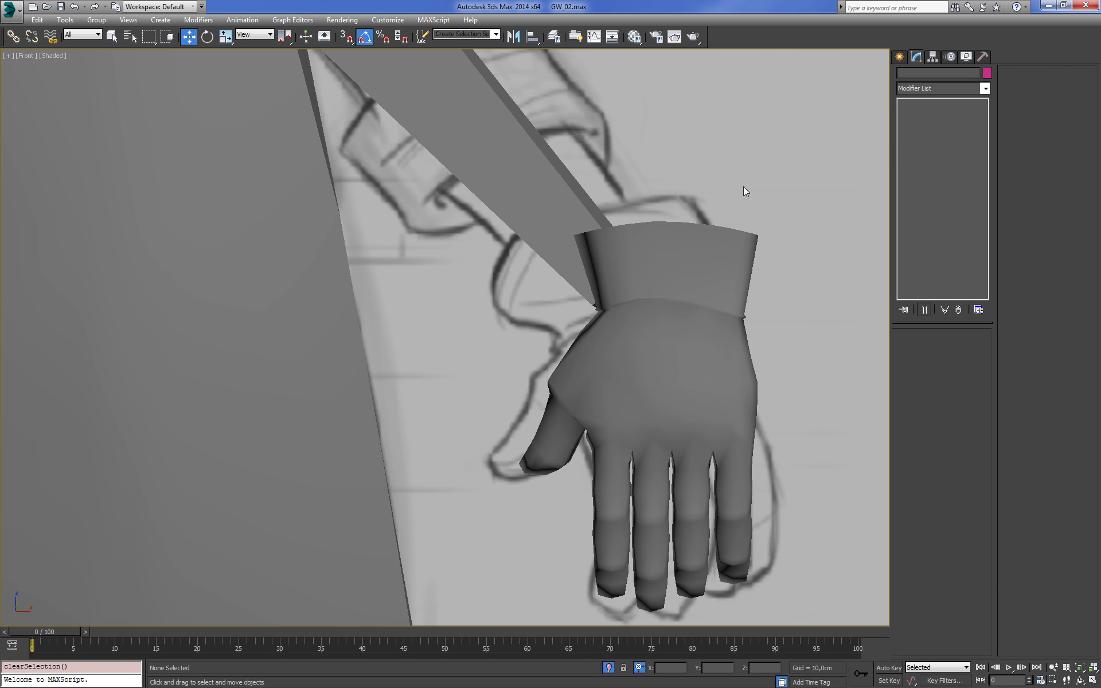
pyautogui.scroll(-4, 744, 246)
pyautogui.scroll(4, 727, 252)
pyautogui.click(727, 253)
# Move the thumb-base vertices up and left to blend the thumb into the palm
pyautogui.moveTo(727, 253)
pyautogui.keyDown('alt'); pyautogui.mouseDown(button='middle')
pyautogui.moveTo(737, 308)
pyautogui.moveTo(772, 322)
pyautogui.moveTo(879, 274)
pyautogui.moveTo(803, 273)
pyautogui.mouseUp(button='middle'); pyautogui.keyUp('alt')
pyautogui.click(924, 122)
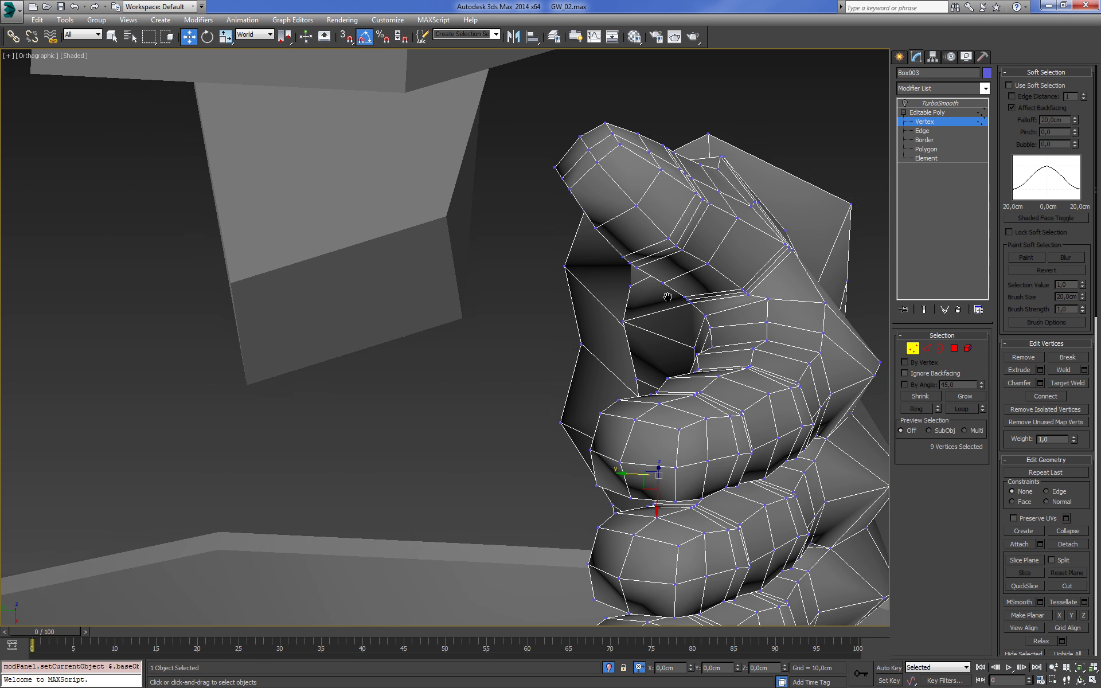
pyautogui.scroll(2, 736, 289)
pyautogui.press('F3')
pyautogui.moveTo(738, 322); pyautogui.dragTo(738, 321)
pyautogui.press('F3')
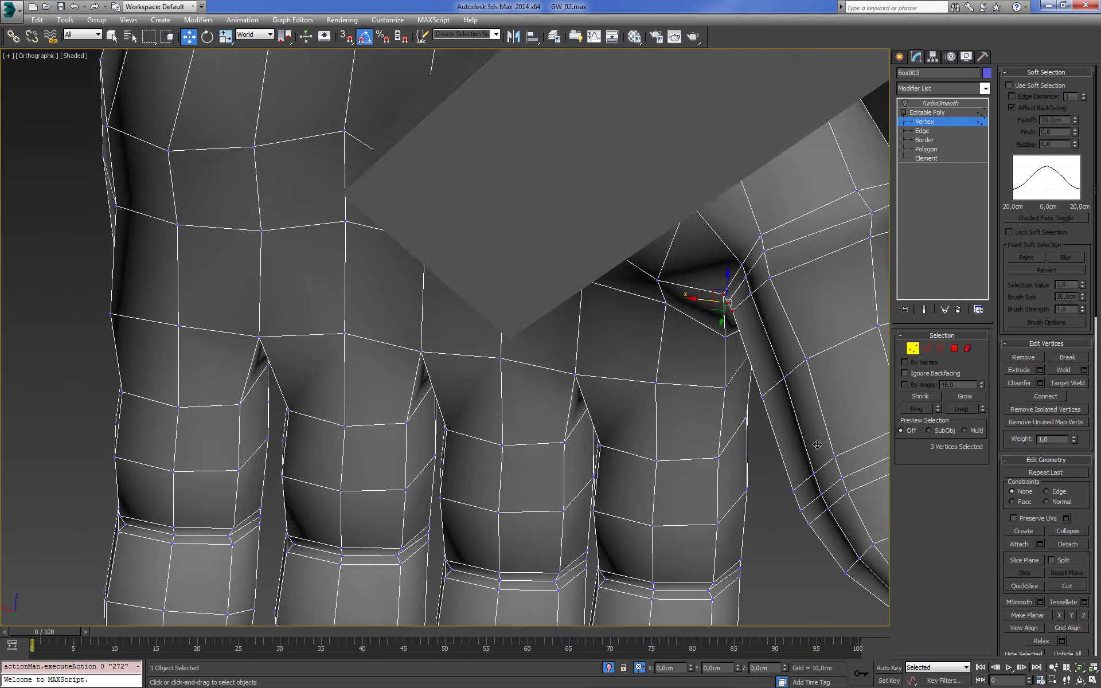
pyautogui.moveTo(738, 322)
pyautogui.keyDown('alt'); pyautogui.mouseDown(button='middle')
pyautogui.moveTo(881, 463)
pyautogui.moveTo(704, 317)
pyautogui.mouseUp(button='middle'); pyautogui.keyUp('alt')
pyautogui.moveTo(703, 303); pyautogui.dragTo(665, 280)
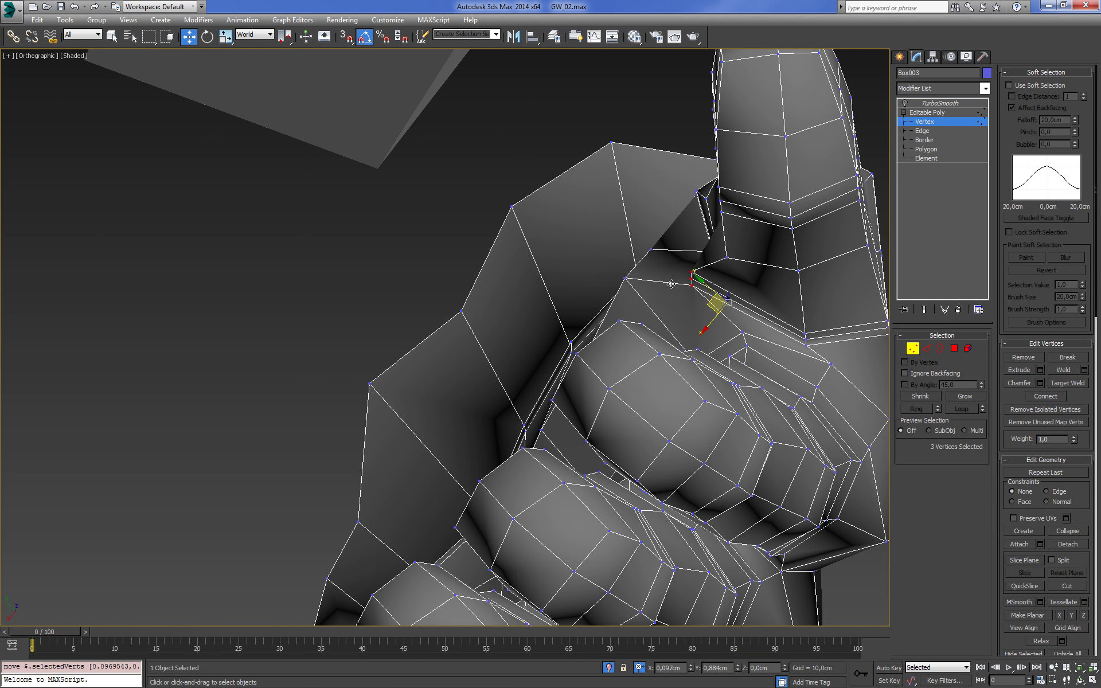
# Select another thumb-base vertex and inspect the hand and wrist cuff from several angles
pyautogui.press('F3')
pyautogui.press('F3')
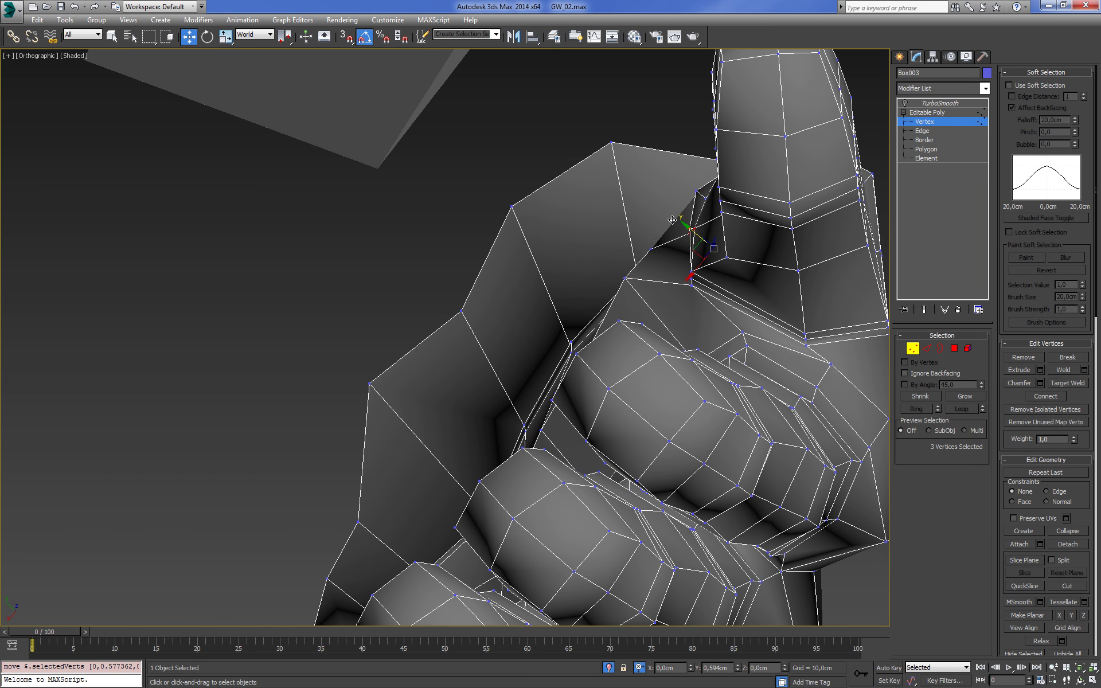
pyautogui.moveTo(669, 219)
pyautogui.keyDown('alt'); pyautogui.mouseDown(button='middle')
pyautogui.moveTo(781, 294)
pyautogui.moveTo(782, 306)
pyautogui.moveTo(685, 246)
pyautogui.mouseUp(button='middle'); pyautogui.keyUp('alt')
pyautogui.press('F3')
pyautogui.click(659, 217)
pyautogui.press('F3')
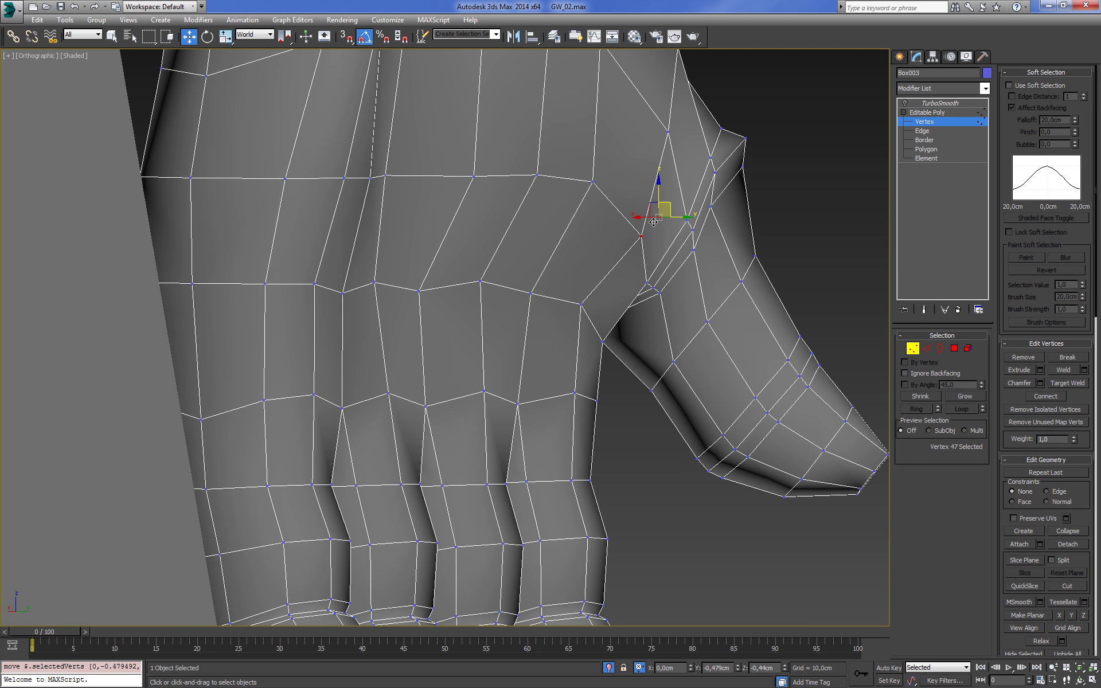
pyautogui.scroll(-5, 654, 222)
pyautogui.moveTo(774, 246)
pyautogui.keyDown('alt'); pyautogui.mouseDown(button='middle')
pyautogui.moveTo(680, 245)
pyautogui.moveTo(723, 327)
pyautogui.moveTo(631, 327)
pyautogui.mouseUp(button='middle'); pyautogui.keyUp('alt')
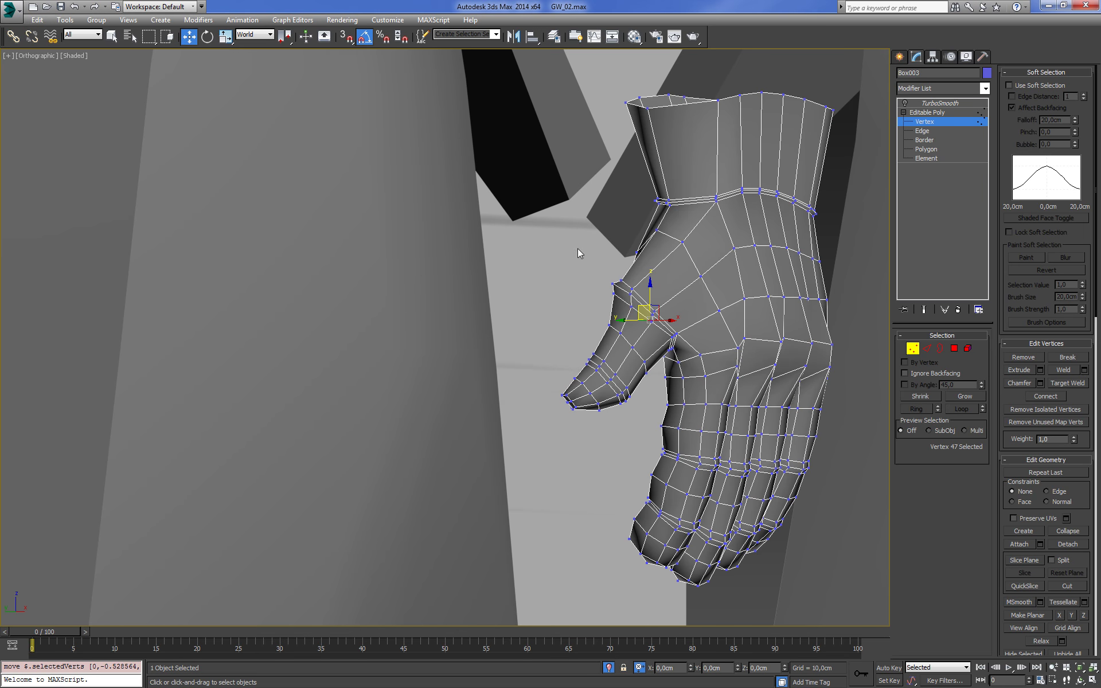
pyautogui.keyDown('alt'); pyautogui.moveTo(577, 249); pyautogui.dragTo(631, 344, button='middle'); pyautogui.keyUp('alt')
pyautogui.scroll(4, 658, 388)
pyautogui.scroll(2, 658, 388)
# Return to object level and move the hand down and left beside the body
pyautogui.press('2')
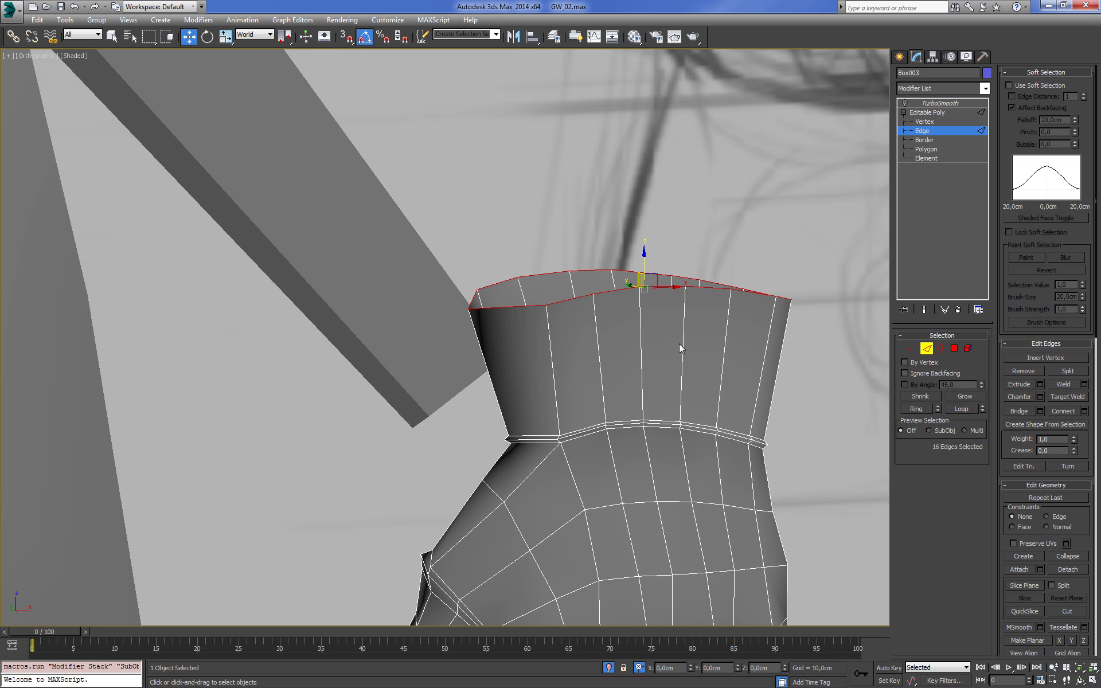
pyautogui.keyDown('alt'); pyautogui.moveTo(682, 348); pyautogui.dragTo(707, 327, button='middle'); pyautogui.keyUp('alt')
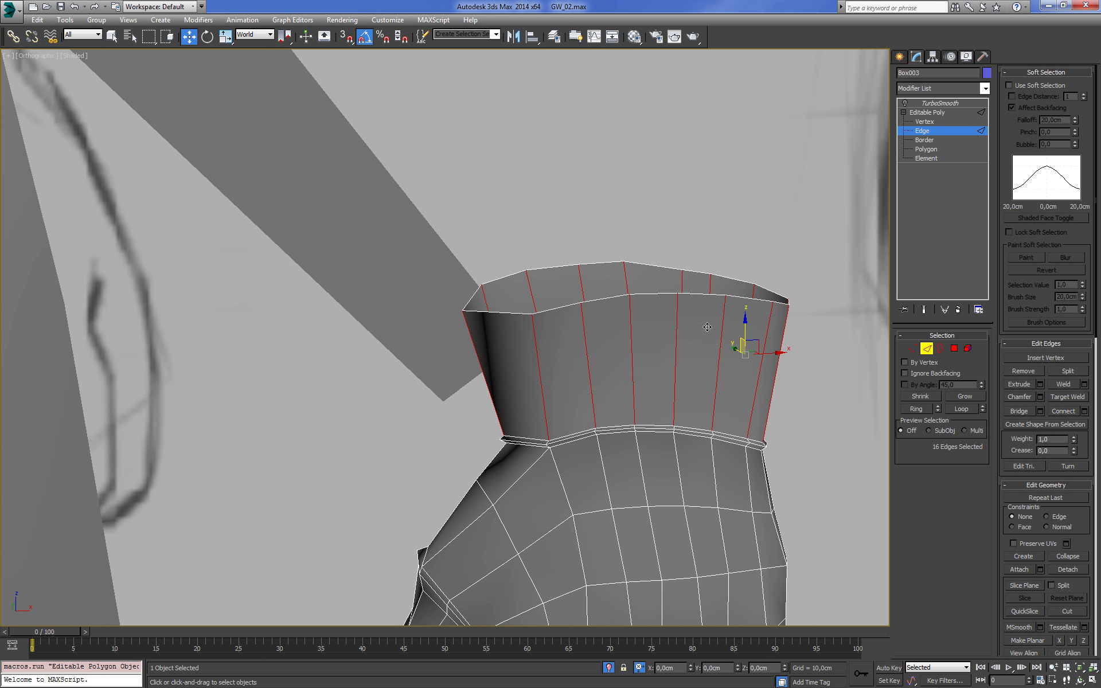
pyautogui.click(921, 112)
pyautogui.click(813, 115)
pyautogui.scroll(-5, 834, 191)
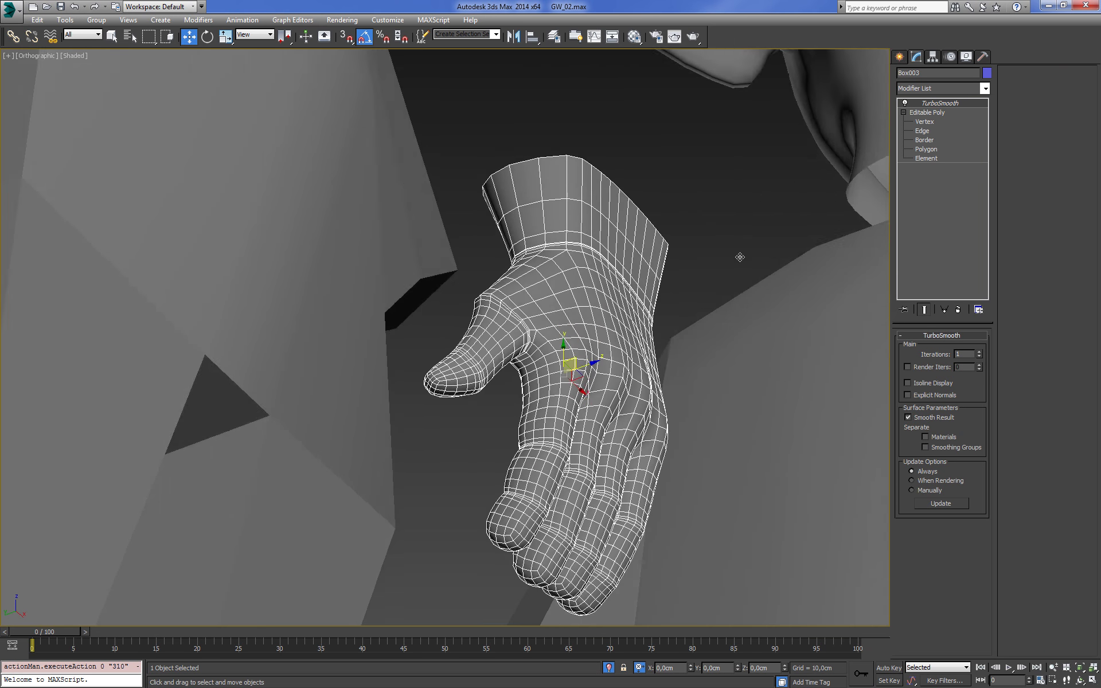
pyautogui.moveTo(740, 257)
pyautogui.keyDown('alt'); pyautogui.mouseDown(button='middle')
pyautogui.moveTo(703, 275)
pyautogui.moveTo(730, 290)
pyautogui.moveTo(671, 280)
pyautogui.moveTo(759, 238)
pyautogui.moveTo(770, 257)
pyautogui.moveTo(606, 307)
pyautogui.moveTo(651, 319)
pyautogui.moveTo(690, 356)
pyautogui.mouseUp(button='middle'); pyautogui.keyUp('alt')
pyautogui.scroll(5, 731, 290)
pyautogui.scroll(3, 695, 311)
pyautogui.scroll(-5, 695, 311)
pyautogui.moveTo(711, 303); pyautogui.dragTo(503, 386)
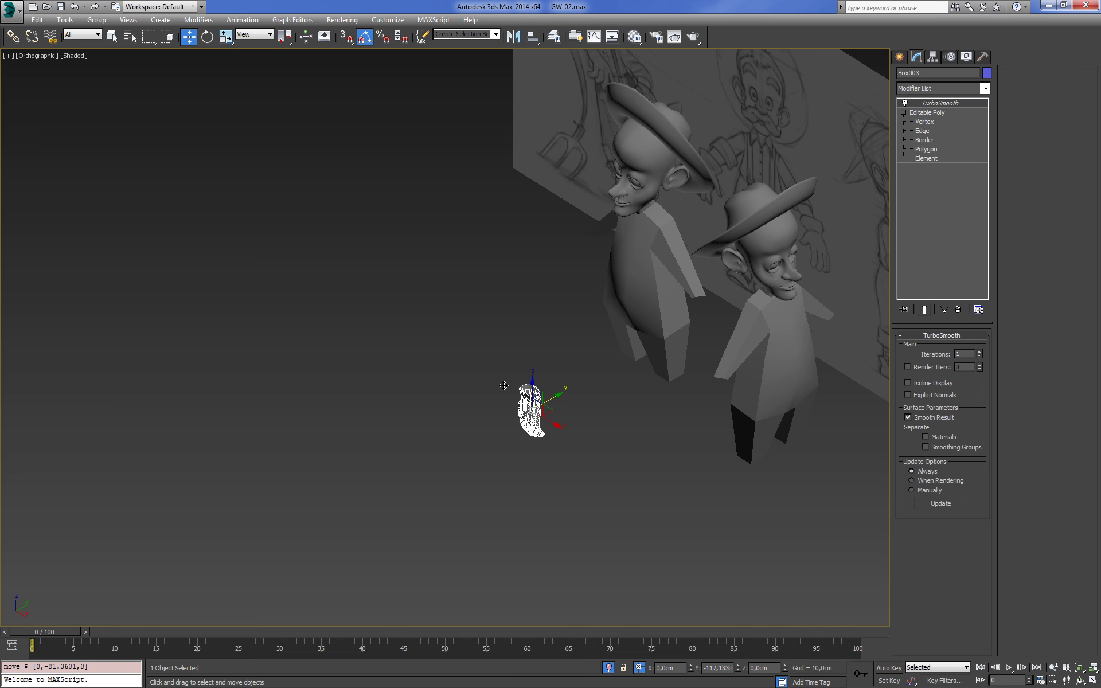
# Isolate the hand with Alt+Q in Front view, then Unhide All other objects
pyautogui.hotkey('alt', 'q')
pyautogui.press('f')
pyautogui.scroll(-5, 680, 361)
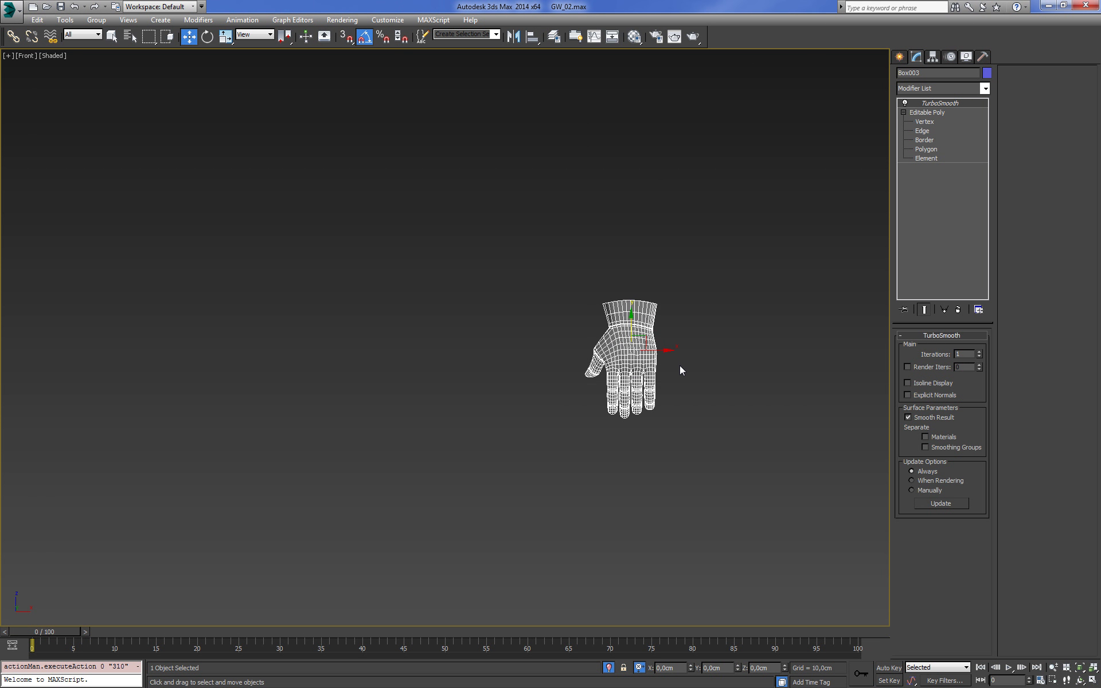
pyautogui.rightClick(679, 366)
pyautogui.click(690, 312)
pyautogui.press('z')
pyautogui.scroll(-4, 710, 363)
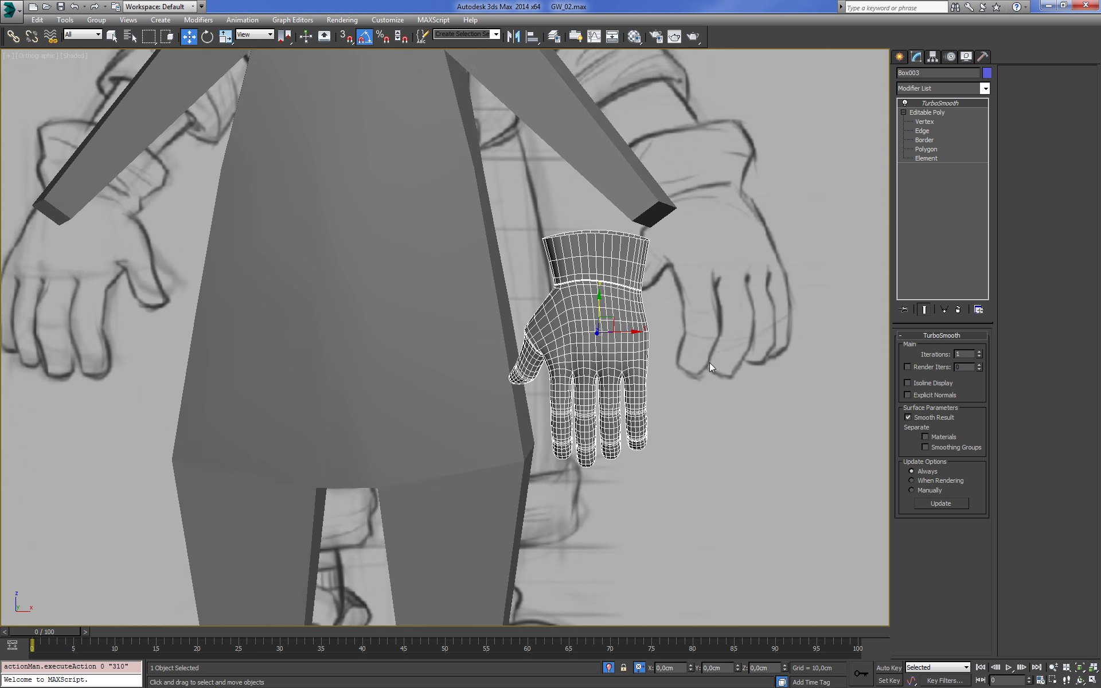
pyautogui.moveTo(700, 365)
pyautogui.keyDown('alt'); pyautogui.mouseDown(button='middle')
pyautogui.moveTo(689, 377)
pyautogui.moveTo(680, 366)
pyautogui.moveTo(713, 352)
pyautogui.moveTo(675, 344)
pyautogui.moveTo(762, 356)
pyautogui.moveTo(688, 307)
pyautogui.moveTo(745, 298)
pyautogui.moveTo(776, 256)
pyautogui.moveTo(806, 330)
pyautogui.moveTo(786, 331)
pyautogui.mouseUp(button='middle'); pyautogui.keyUp('alt')
pyautogui.scroll(3, 680, 366)
pyautogui.scroll(2, 720, 341)
# In Vertex mode, select a wider set of hand vertices near the wrist and nudge them slightly
pyautogui.click(924, 122)
pyautogui.keyDown('alt'); pyautogui.moveTo(738, 269); pyautogui.dragTo(711, 275, button='middle'); pyautogui.keyUp('alt')
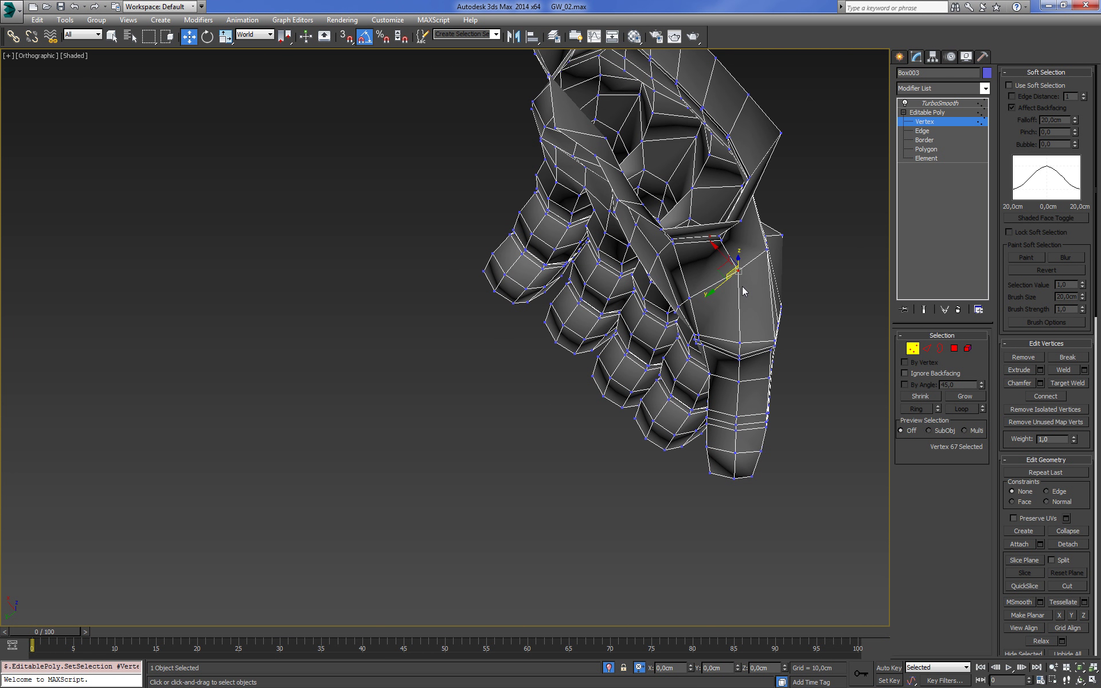
pyautogui.moveTo(708, 275); pyautogui.dragTo(706, 277)
pyautogui.scroll(3, 707, 279)
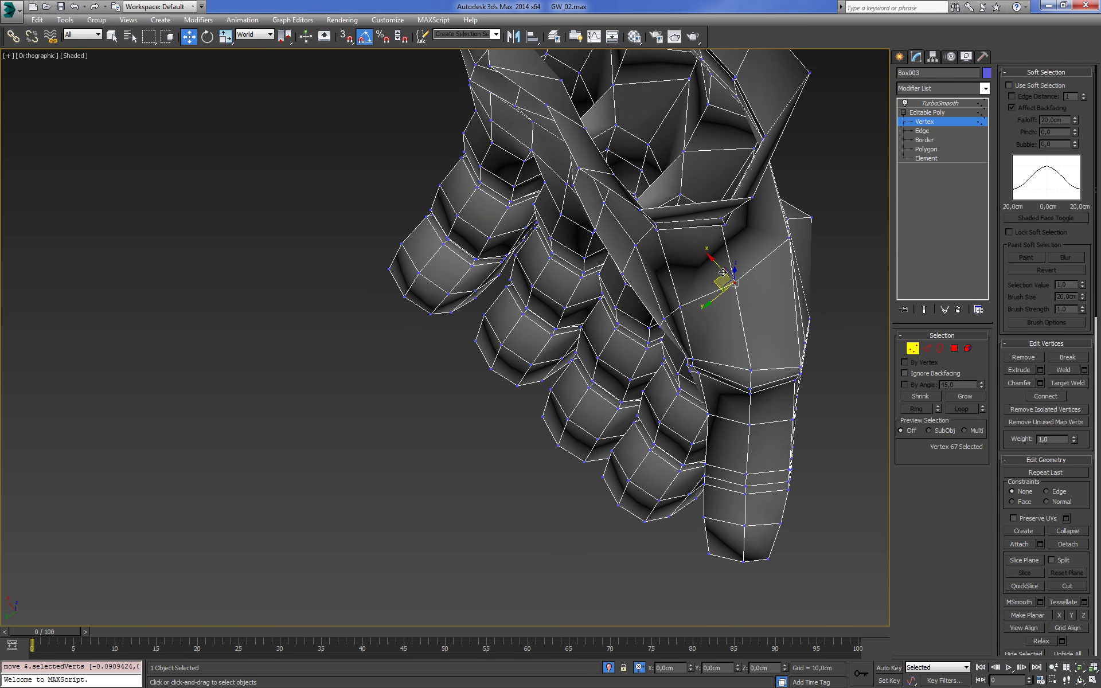
pyautogui.moveTo(707, 279); pyautogui.dragTo(690, 323, button='middle')
pyautogui.moveTo(752, 360)
pyautogui.keyDown('alt'); pyautogui.mouseDown(button='middle')
pyautogui.moveTo(759, 337)
pyautogui.moveTo(737, 432)
pyautogui.moveTo(764, 371)
pyautogui.moveTo(751, 287)
pyautogui.moveTo(760, 304)
pyautogui.mouseUp(button='middle'); pyautogui.keyUp('alt')
pyautogui.press('F3')
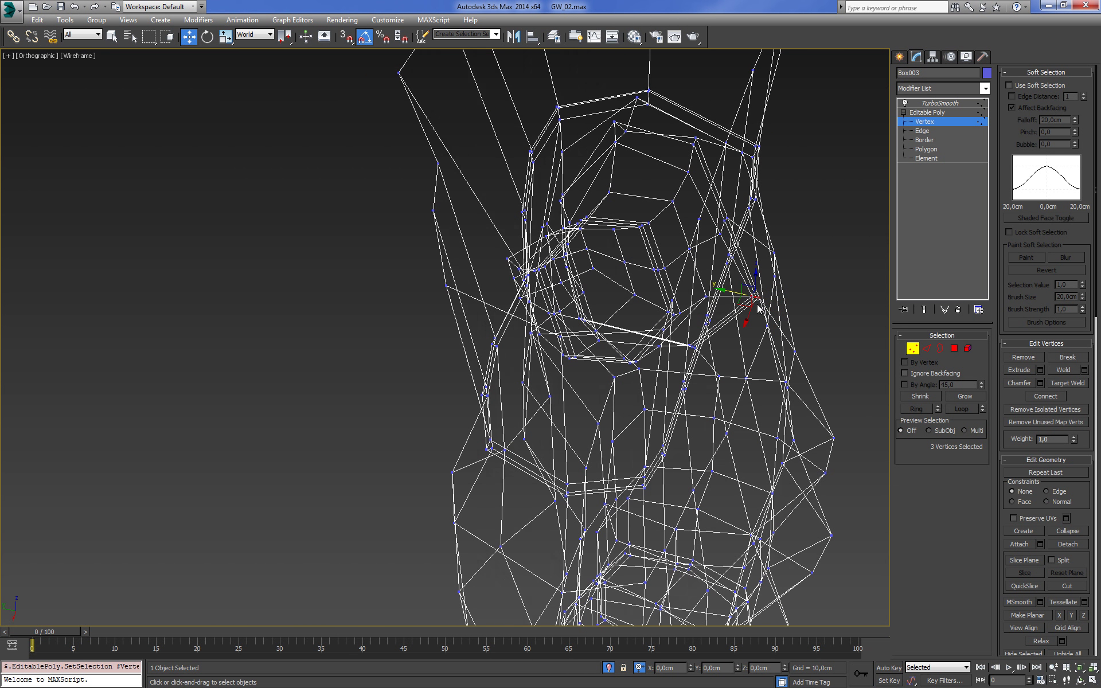
pyautogui.press('F3')
pyautogui.moveTo(758, 308); pyautogui.dragTo(746, 299)
pyautogui.moveTo(745, 298)
pyautogui.keyDown('alt'); pyautogui.mouseDown(button='middle')
pyautogui.moveTo(782, 270)
pyautogui.moveTo(819, 265)
pyautogui.mouseUp(button='middle'); pyautogui.keyUp('alt')
pyautogui.scroll(5, 800, 335)
# Move a knuckle vertex into place
pyautogui.click(767, 380)
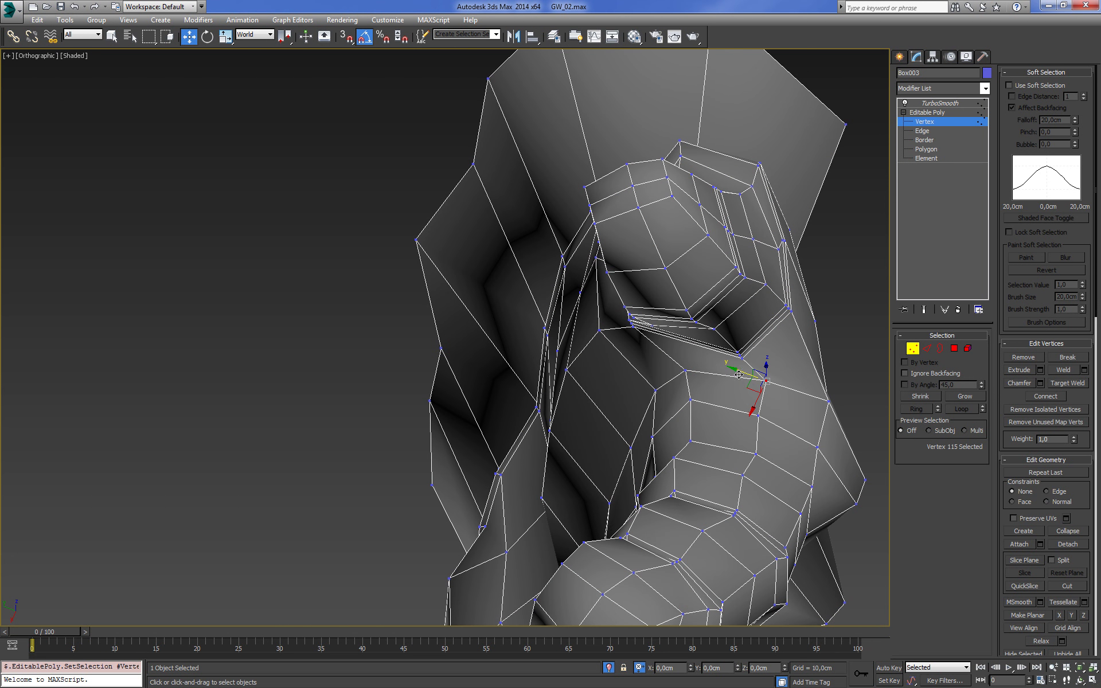
pyautogui.keyDown('alt'); pyautogui.moveTo(713, 376); pyautogui.dragTo(729, 378, button='middle'); pyautogui.keyUp('alt')
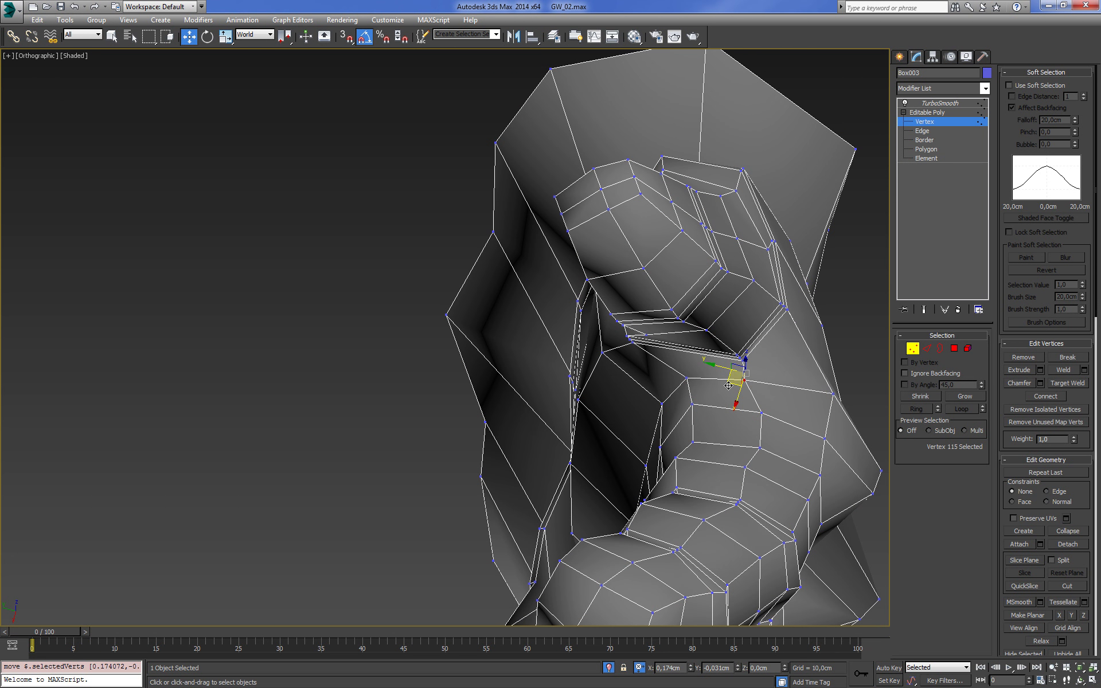
pyautogui.moveTo(728, 385); pyautogui.dragTo(727, 387)
pyautogui.scroll(-4, 727, 387)
pyautogui.moveTo(727, 387)
pyautogui.keyDown('alt'); pyautogui.mouseDown(button='middle')
pyautogui.moveTo(816, 445)
pyautogui.moveTo(917, 447)
pyautogui.mouseUp(button='middle'); pyautogui.keyUp('alt')
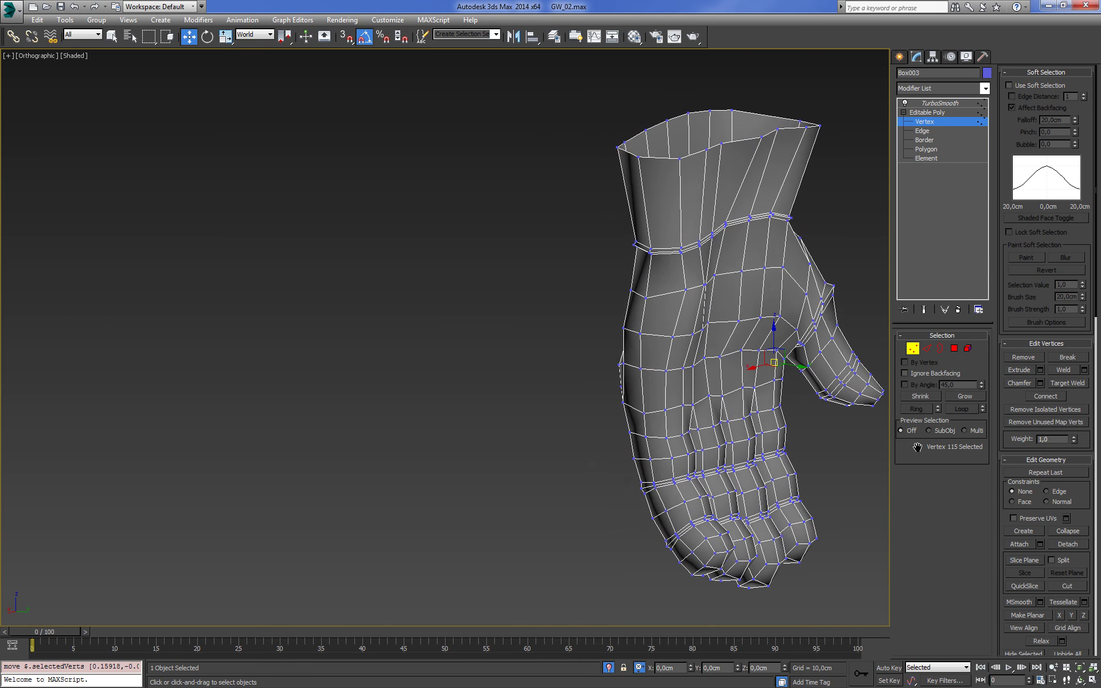
pyautogui.scroll(3, 822, 410)
pyautogui.scroll(2, 635, 259)
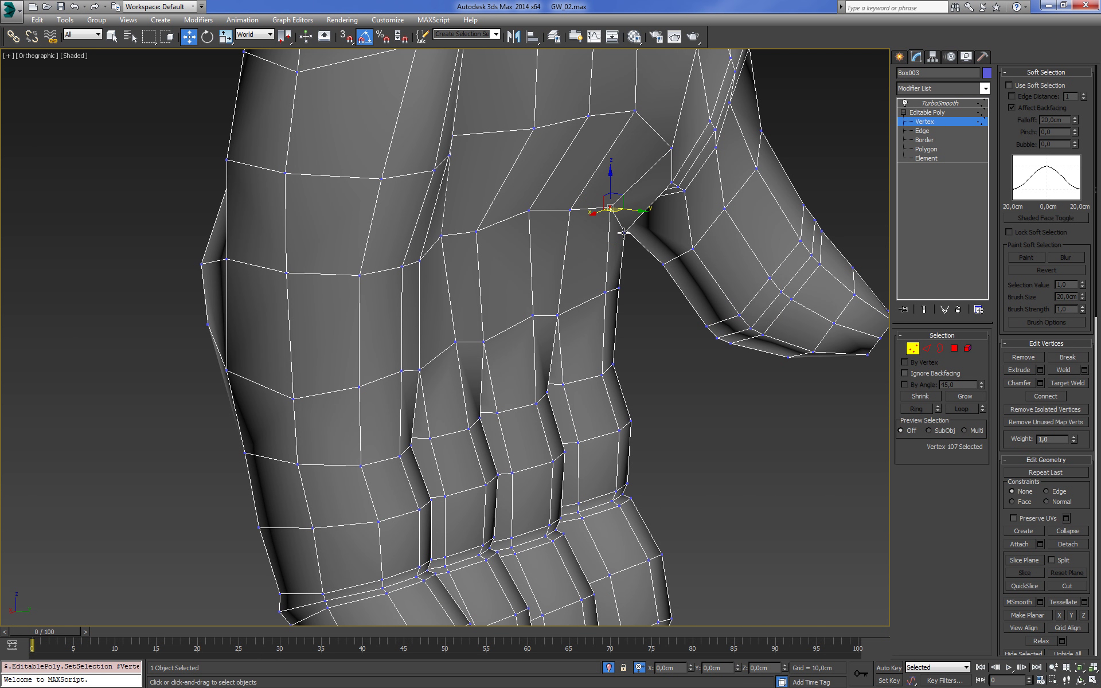
# Move the thumb-palm crease vertices to smooth the join
pyautogui.keyDown('ctrl'); pyautogui.click(623, 232); pyautogui.keyUp('ctrl')
pyautogui.keyDown('alt'); pyautogui.moveTo(623, 232); pyautogui.dragTo(653, 276, button='middle'); pyautogui.keyUp('alt')
pyautogui.moveTo(612, 210); pyautogui.dragTo(676, 277)
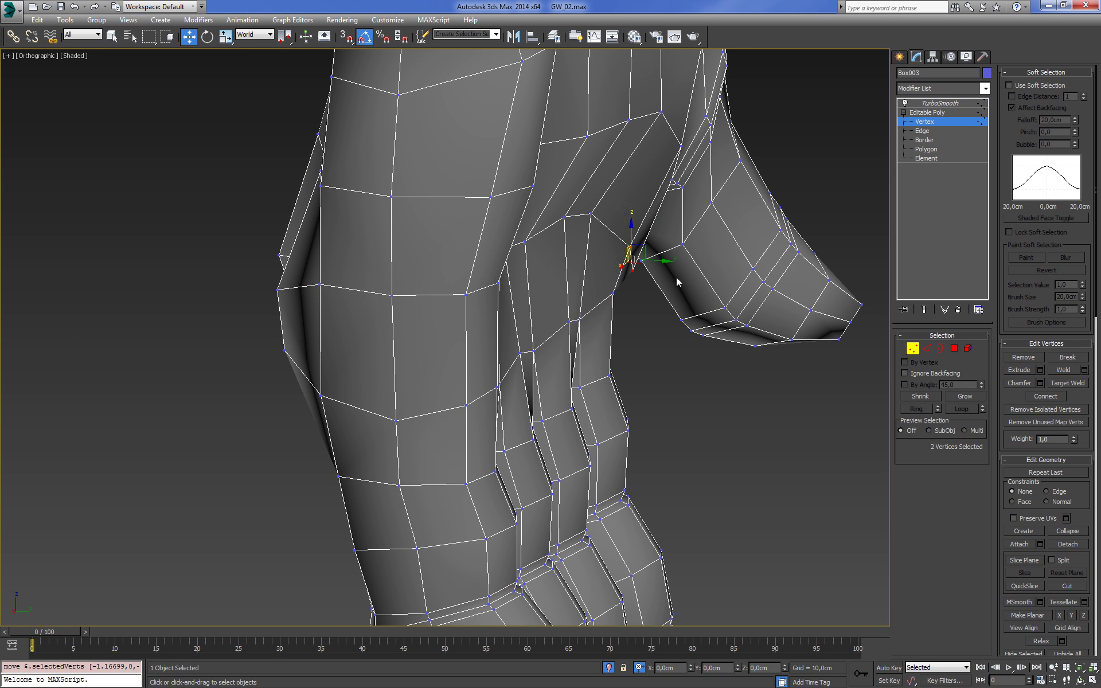
pyautogui.scroll(3, 678, 276)
pyautogui.scroll(2, 677, 276)
pyautogui.scroll(-3, 674, 275)
pyautogui.scroll(2, 766, 384)
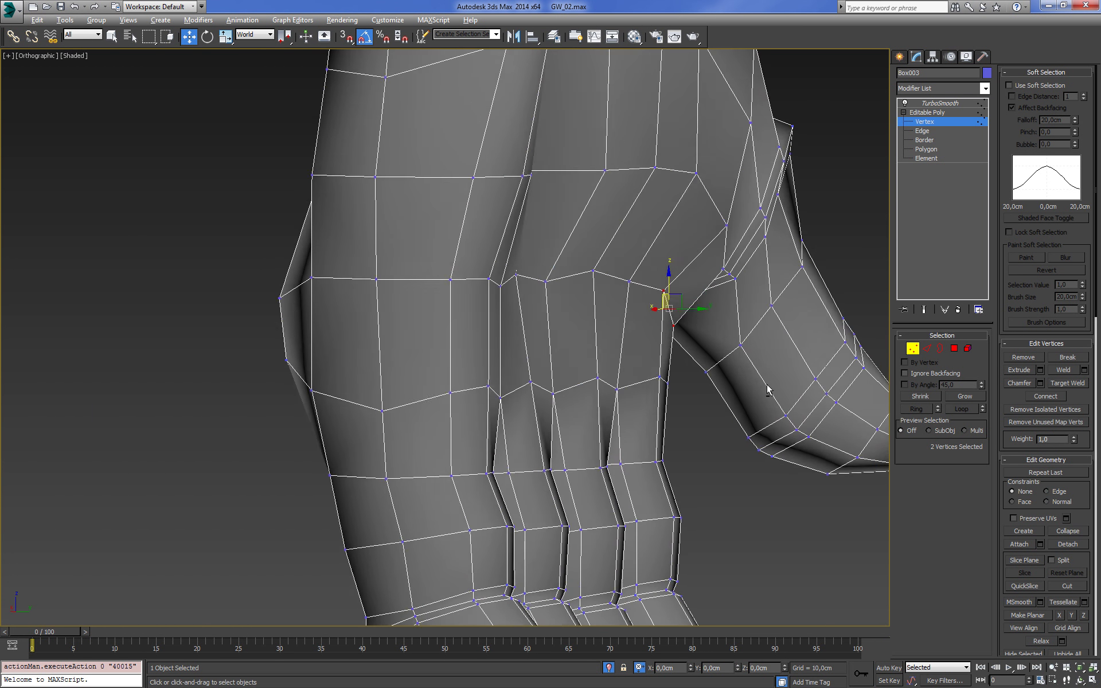
pyautogui.scroll(1, 692, 301)
pyautogui.moveTo(691, 300); pyautogui.dragTo(697, 327)
pyautogui.keyDown('alt'); pyautogui.moveTo(696, 327); pyautogui.dragTo(711, 352, button='middle'); pyautogui.keyUp('alt')
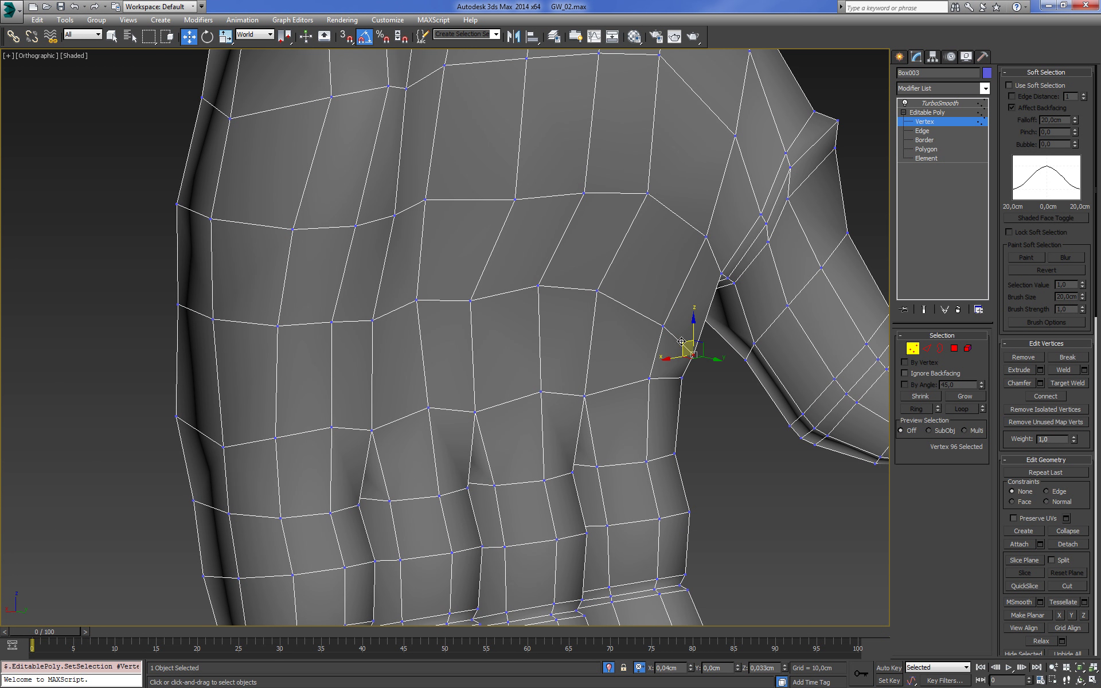
# Check the whole hand in wireframe and select a vertex near the thumb base
pyautogui.scroll(-4, 724, 343)
pyautogui.moveTo(723, 343)
pyautogui.keyDown('alt'); pyautogui.mouseDown(button='middle')
pyautogui.moveTo(789, 313)
pyautogui.moveTo(782, 331)
pyautogui.mouseUp(button='middle'); pyautogui.keyUp('alt')
pyautogui.scroll(3, 781, 332)
pyautogui.scroll(2, 779, 356)
pyautogui.press('F3')
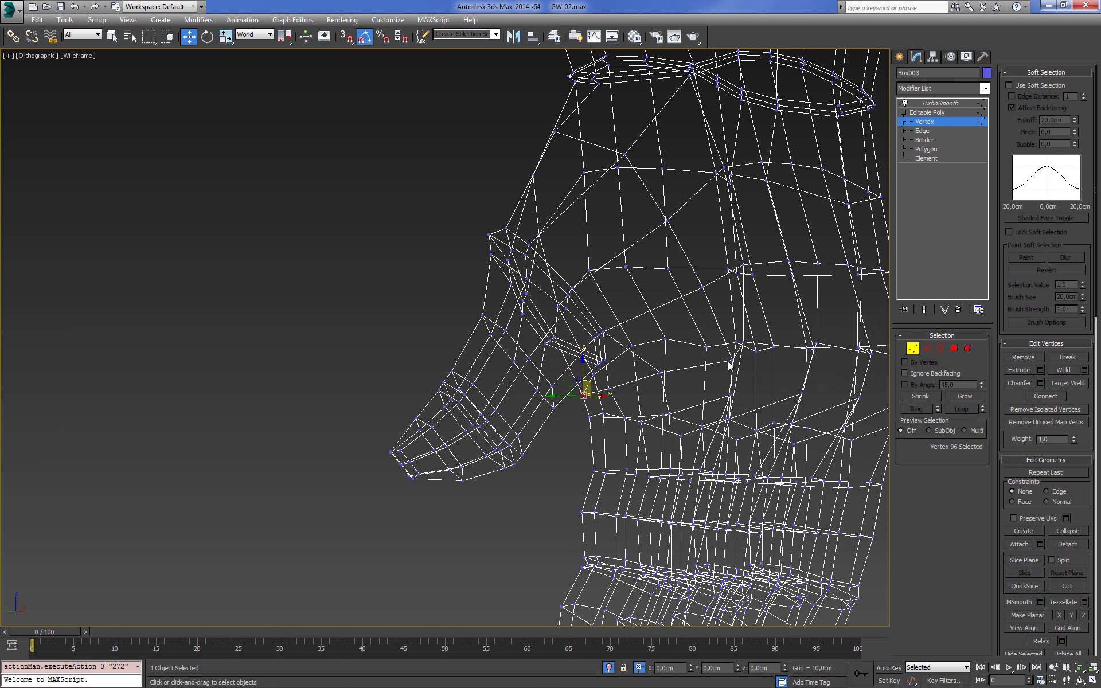
pyautogui.press('F3')
pyautogui.click(730, 360)
pyautogui.moveTo(730, 360)
pyautogui.keyDown('alt'); pyautogui.mouseDown(button='middle')
pyautogui.moveTo(724, 344)
pyautogui.moveTo(751, 347)
pyautogui.moveTo(704, 352)
pyautogui.moveTo(790, 401)
pyautogui.moveTo(705, 370)
pyautogui.moveTo(766, 334)
pyautogui.mouseUp(button='middle'); pyautogui.keyUp('alt')
pyautogui.scroll(-3, 777, 347)
# Raise the cuff's top-rim corner vertices so the opening flares unevenly
pyautogui.click(578, 337)
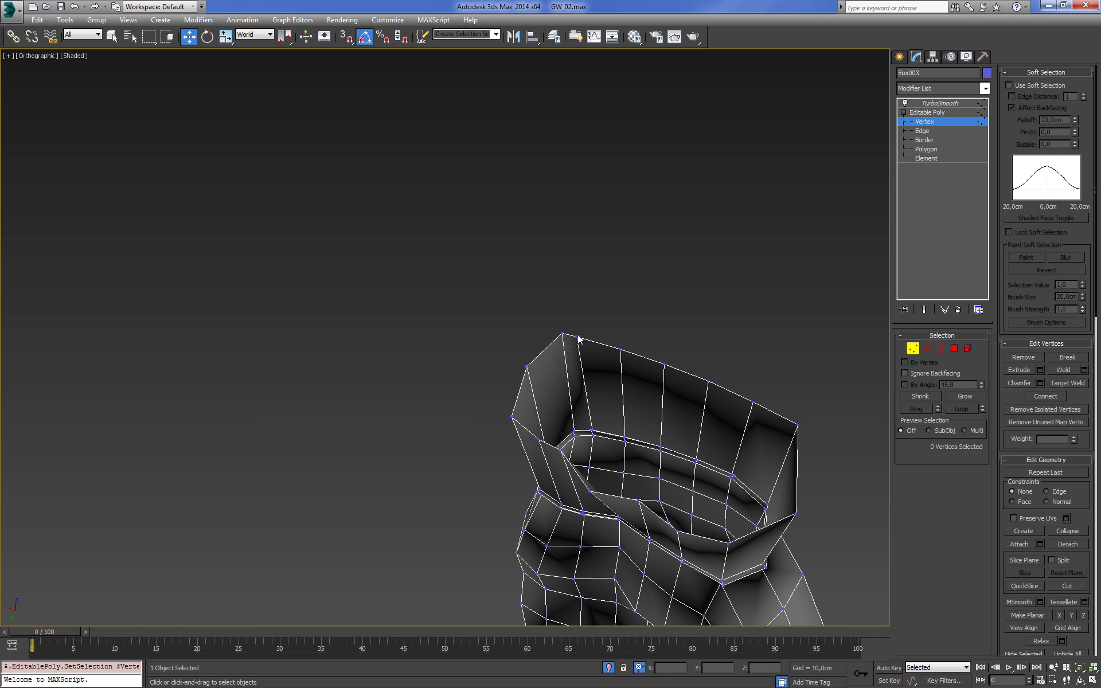
pyautogui.keyDown('alt'); pyautogui.moveTo(611, 328); pyautogui.dragTo(630, 361, button='middle'); pyautogui.keyUp('alt')
pyautogui.moveTo(564, 351)
pyautogui.mouseDown()
pyautogui.moveTo(596, 313)
pyautogui.moveTo(647, 319)
pyautogui.mouseUp()
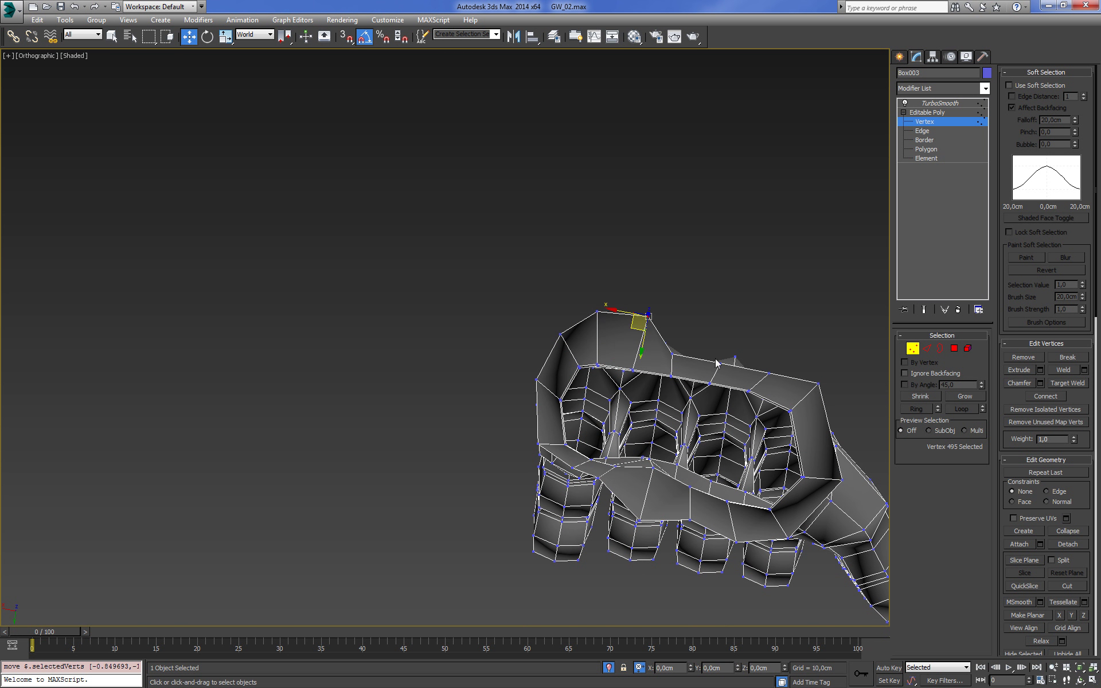
pyautogui.moveTo(716, 362); pyautogui.dragTo(713, 336)
pyautogui.moveTo(771, 375); pyautogui.dragTo(797, 350)
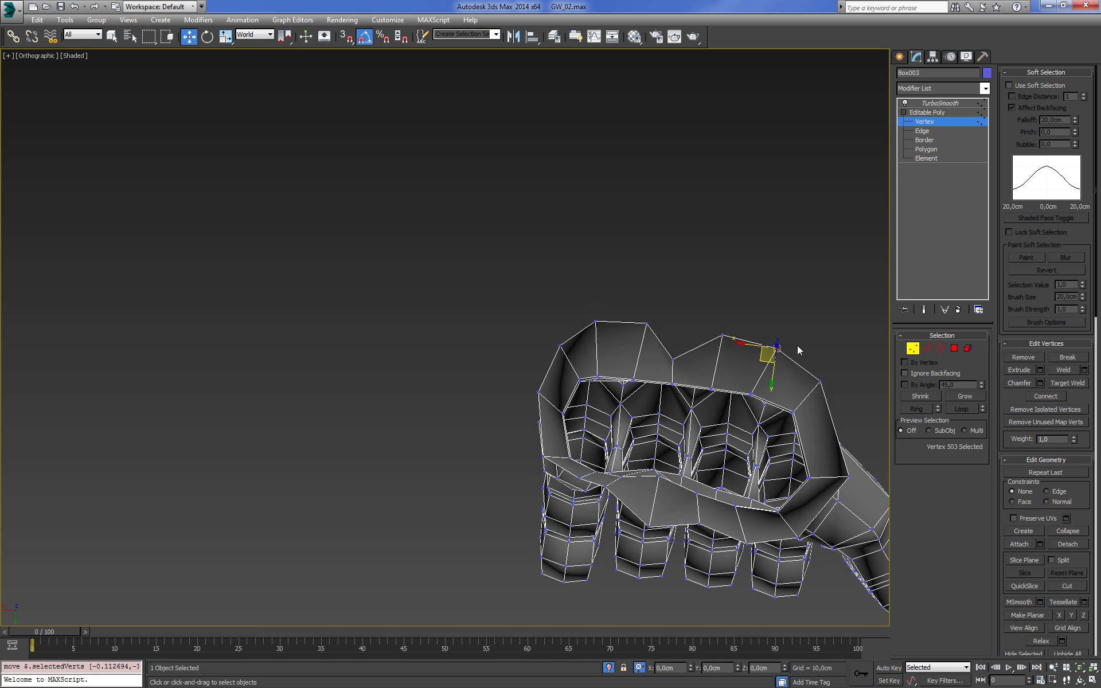
pyautogui.moveTo(797, 346)
pyautogui.keyDown('alt'); pyautogui.mouseDown(button='middle')
pyautogui.moveTo(717, 258)
pyautogui.moveTo(785, 243)
pyautogui.mouseUp(button='middle'); pyautogui.keyUp('alt')
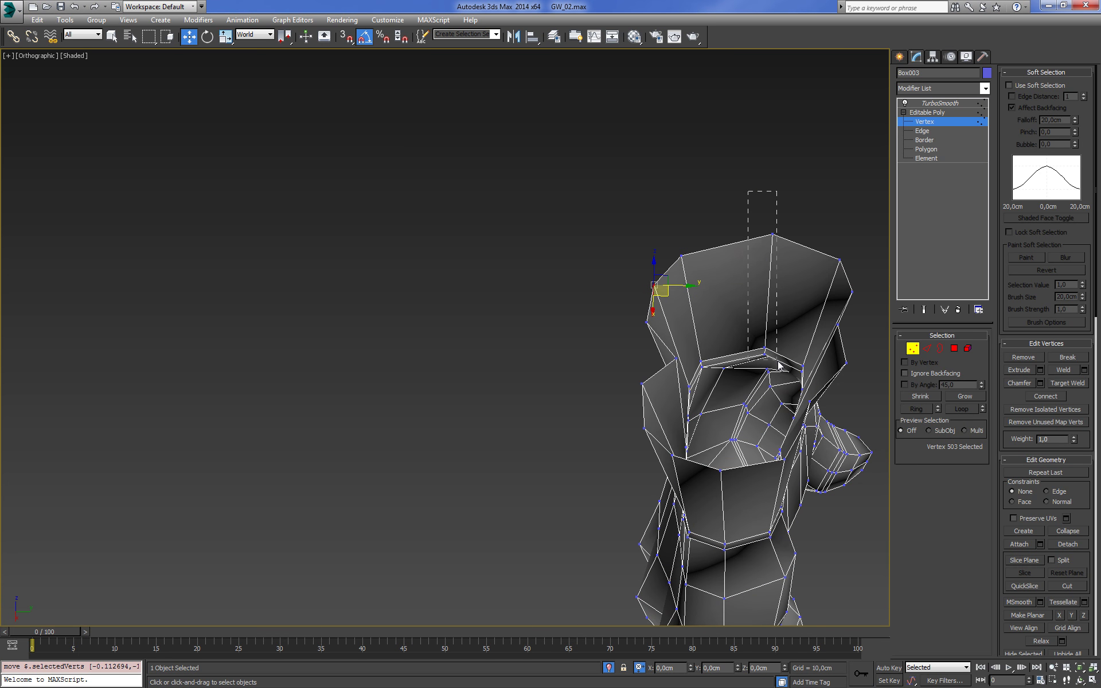
pyautogui.moveTo(778, 363)
pyautogui.keyDown('alt'); pyautogui.mouseDown(button='middle')
pyautogui.moveTo(745, 321)
pyautogui.moveTo(763, 309)
pyautogui.mouseUp(button='middle'); pyautogui.keyUp('alt')
pyautogui.moveTo(762, 310); pyautogui.dragTo(780, 333)
pyautogui.keyDown('alt'); pyautogui.moveTo(780, 332); pyautogui.dragTo(737, 270, button='middle'); pyautogui.keyUp('alt')
# Connect a new edge loop across the cuff and scale it in to narrow the cuff
pyautogui.press('2')
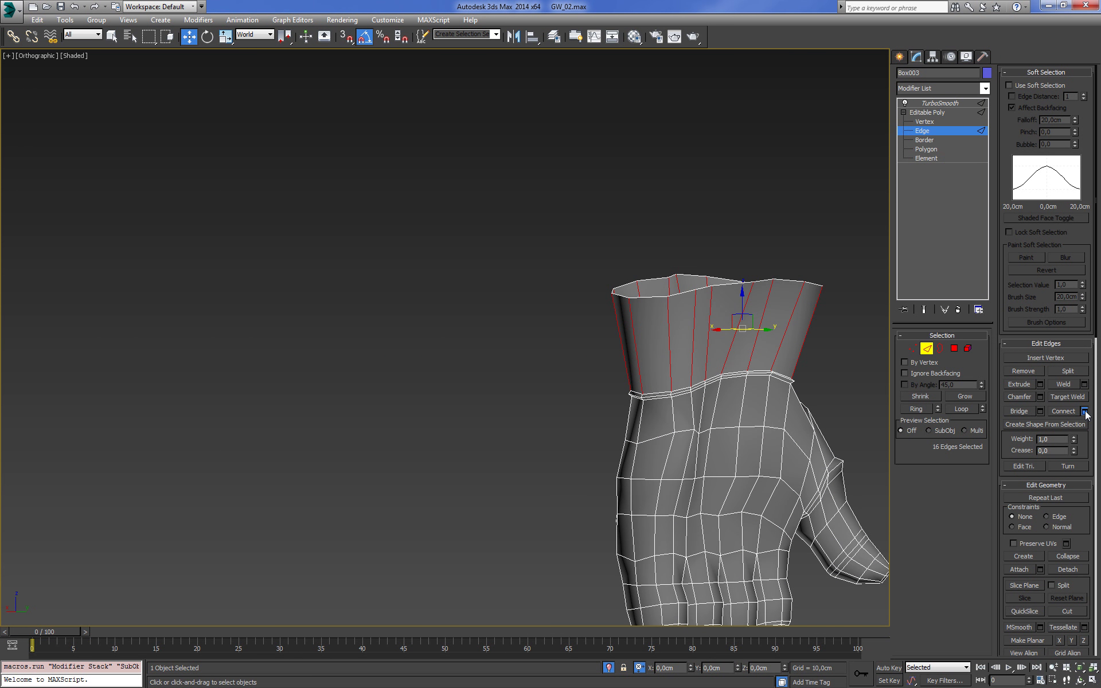
pyautogui.click(1084, 411)
pyautogui.click(451, 393)
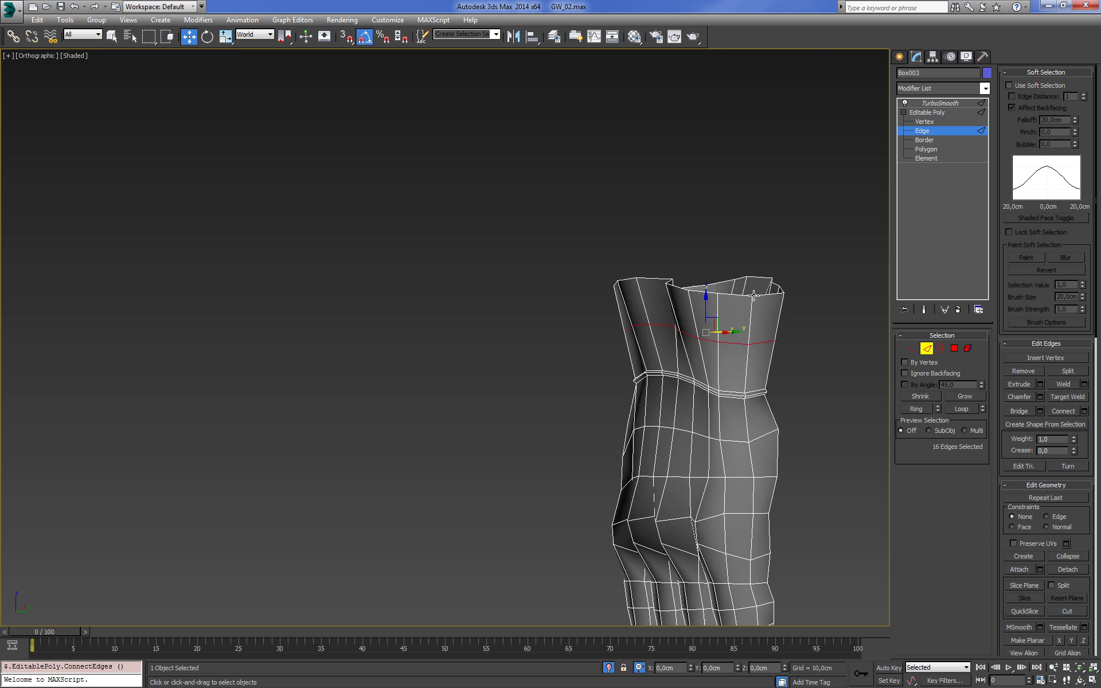
pyautogui.press('f')
pyautogui.scroll(3, 732, 362)
pyautogui.scroll(2, 722, 356)
pyautogui.press('r')
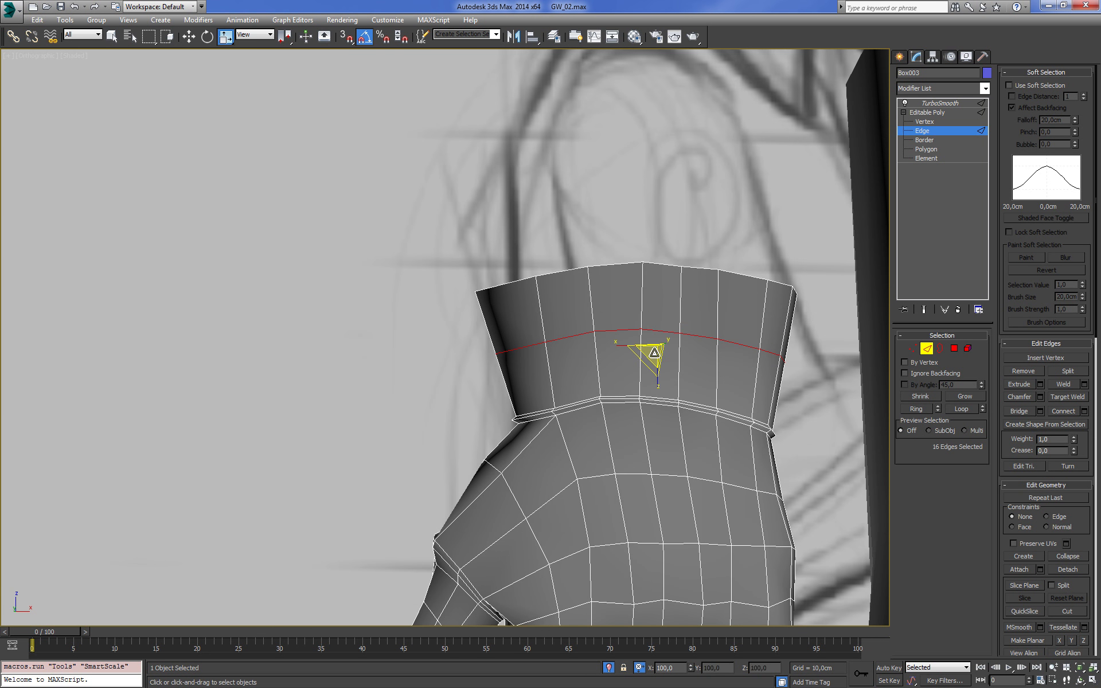
pyautogui.moveTo(652, 350); pyautogui.dragTo(653, 354)
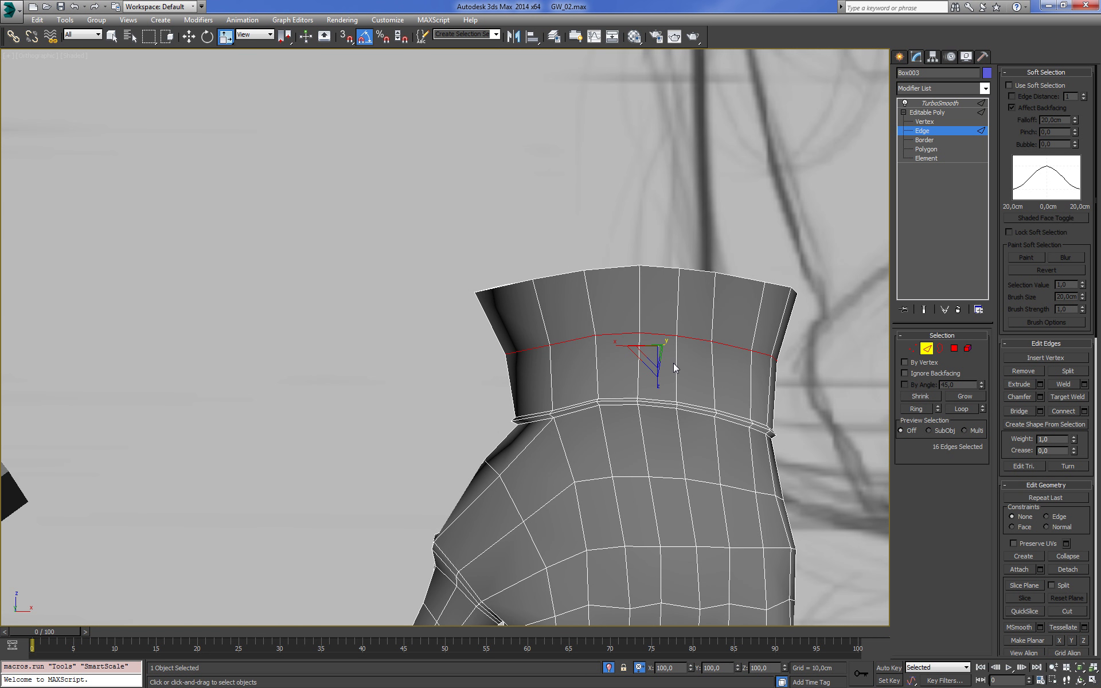
# Ring-select a vertical edge below the loop and connect a second cuff loop
pyautogui.click(675, 363)
pyautogui.hotkey('alt', 'r')
pyautogui.click(1083, 411)
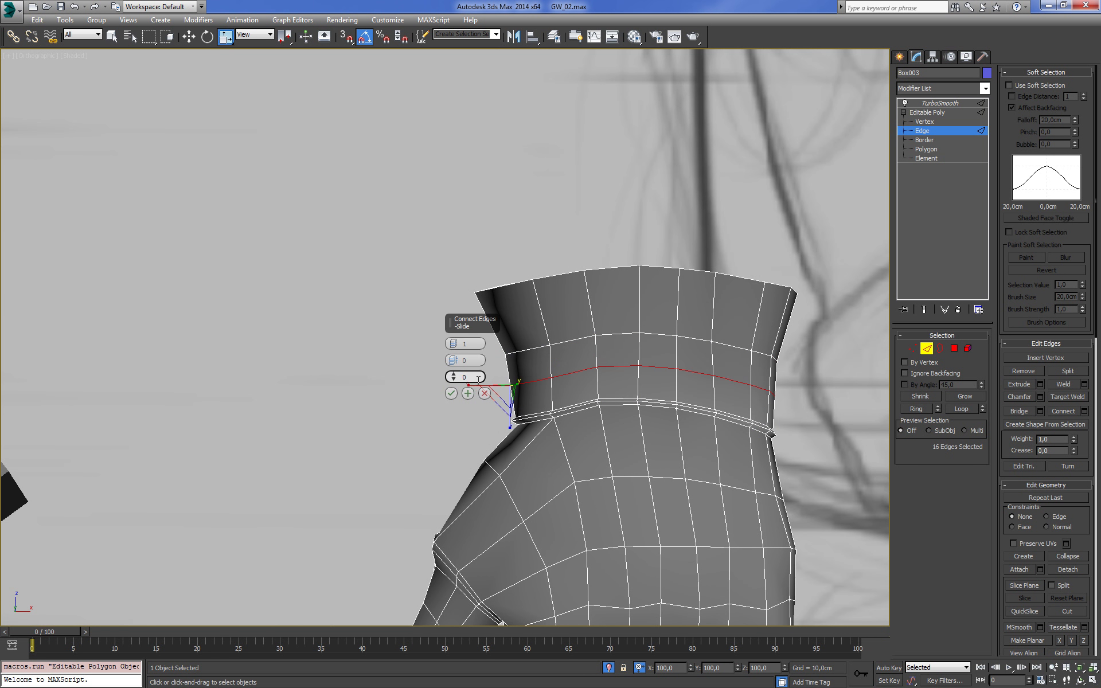
pyautogui.click(449, 394)
pyautogui.moveTo(649, 383); pyautogui.dragTo(651, 382)
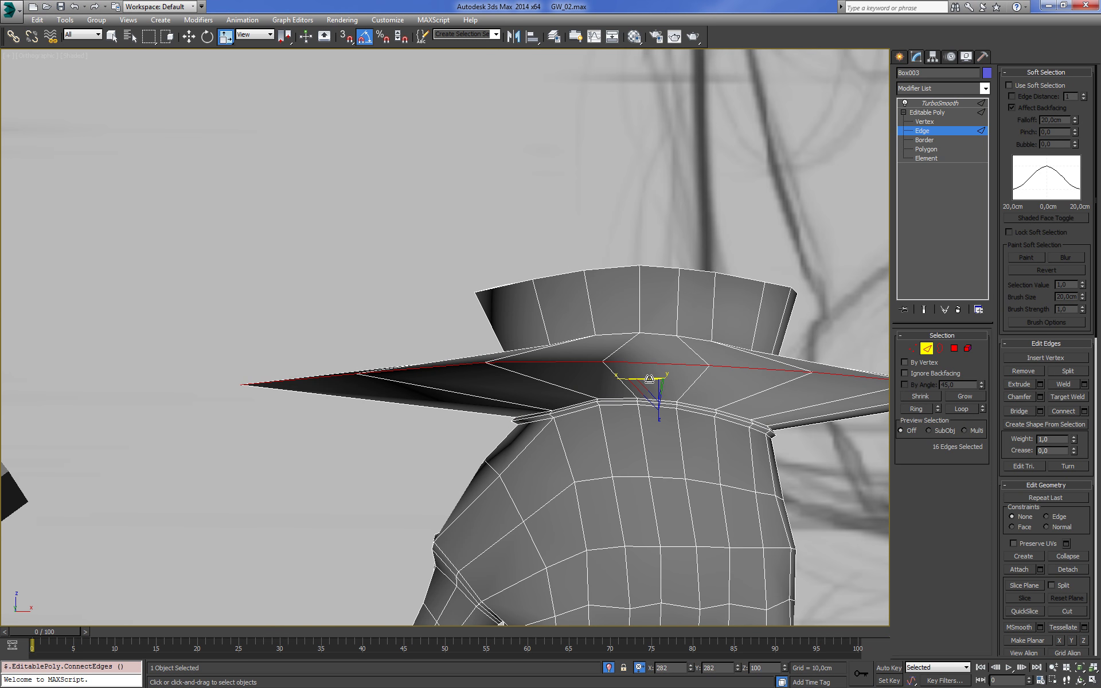
pyautogui.hotkey('ctrl', 'z')
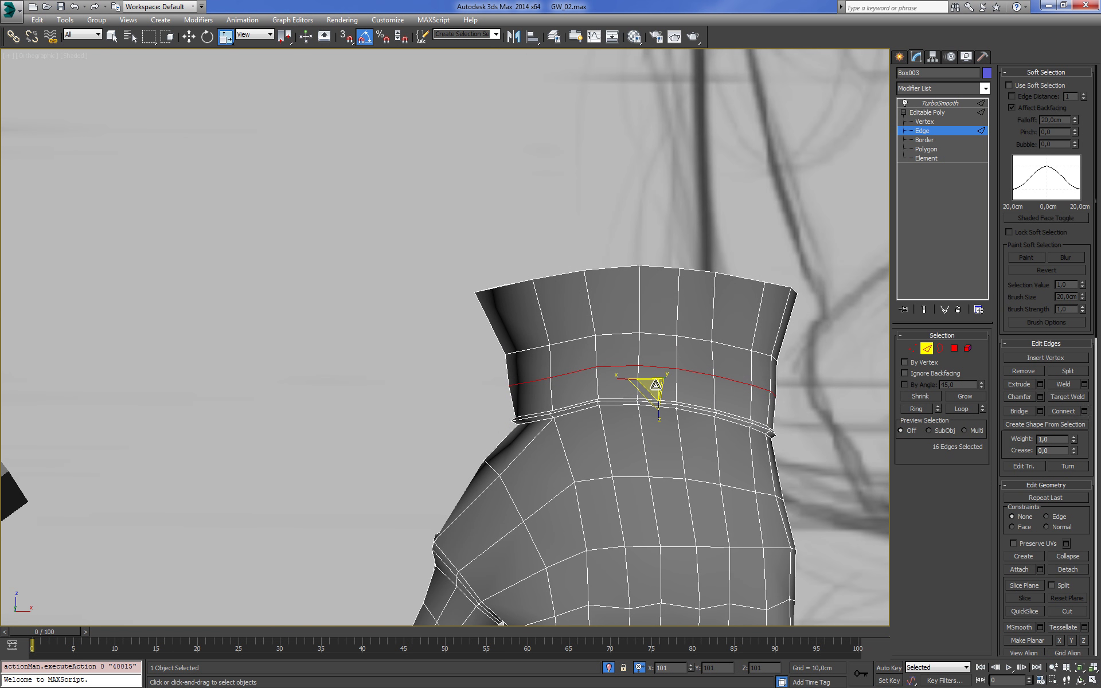
pyautogui.keyDown('alt'); pyautogui.moveTo(655, 384); pyautogui.dragTo(691, 356, button='middle'); pyautogui.keyUp('alt')
# Ring-select the top band's vertical edges and connect another loop across them
pyautogui.press('F3')
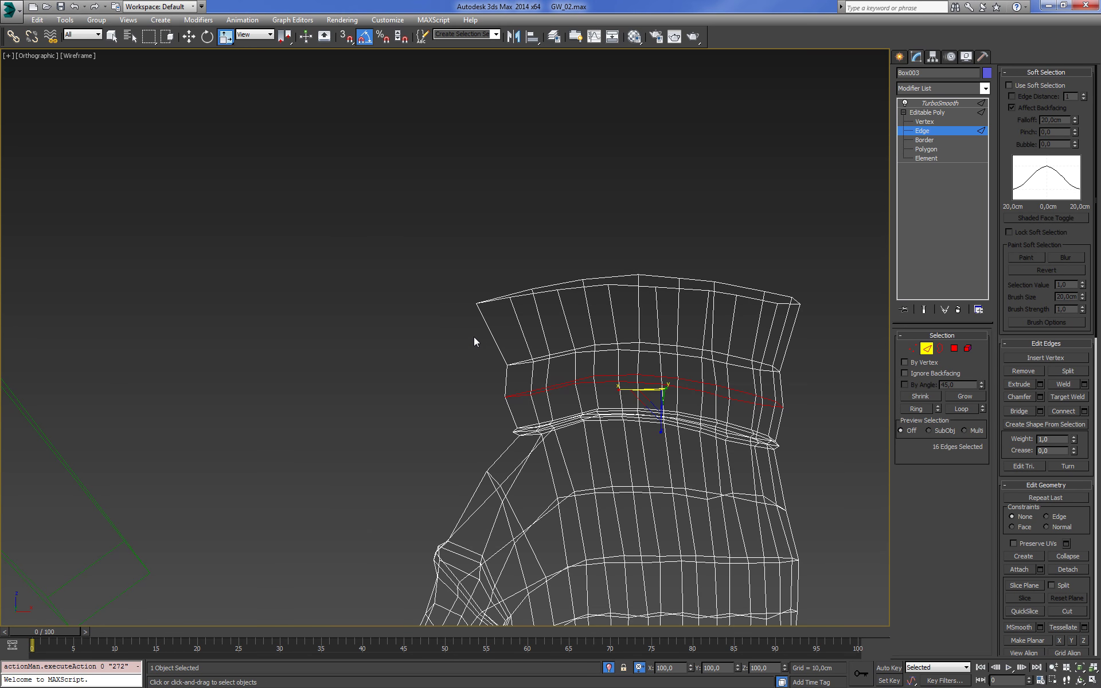
pyautogui.click(497, 340)
pyautogui.hotkey('alt', 'r')
pyautogui.press('F3')
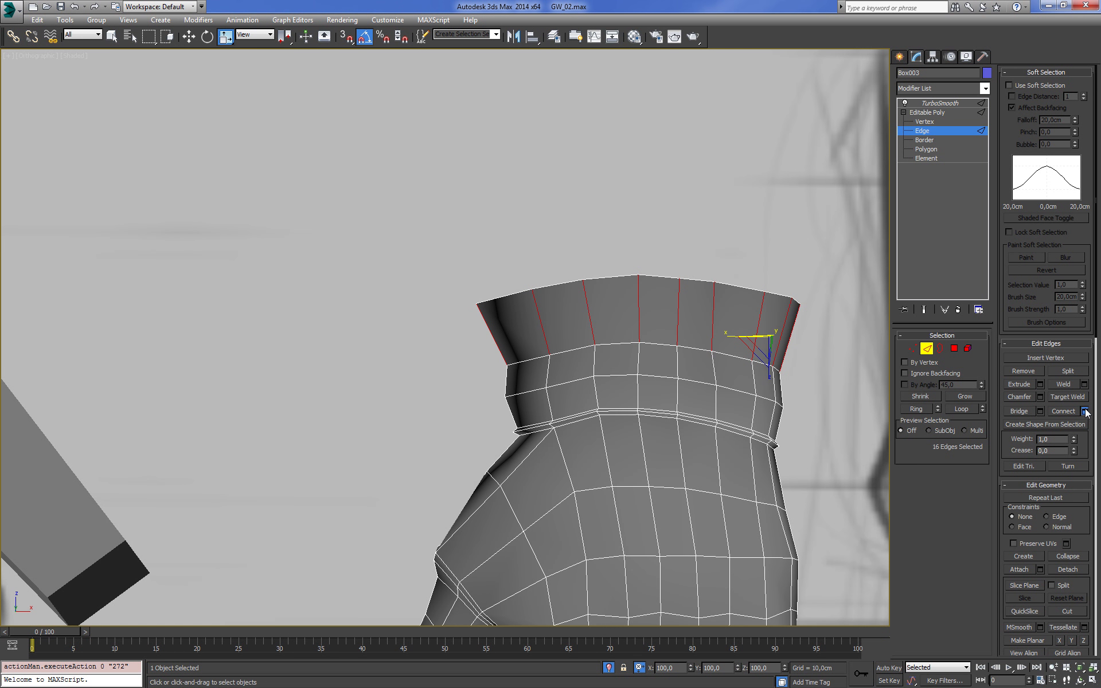
pyautogui.click(1084, 411)
pyautogui.click(452, 393)
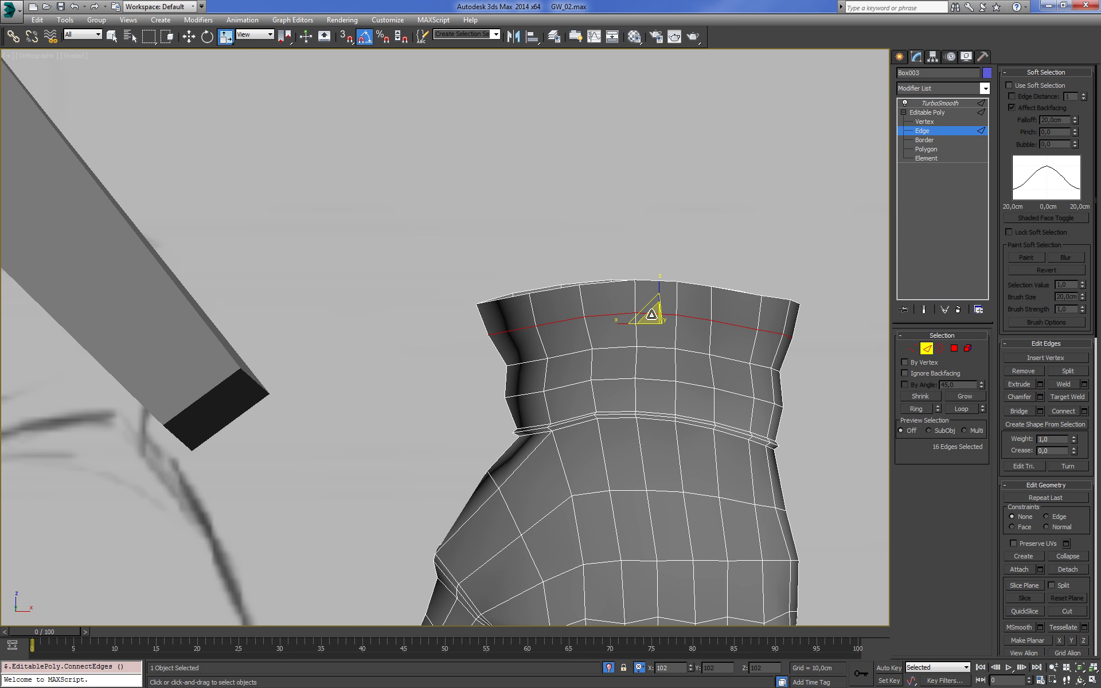
pyautogui.scroll(-3, 745, 338)
pyautogui.scroll(3, 744, 338)
pyautogui.keyDown('alt'); pyautogui.moveTo(745, 338); pyautogui.dragTo(789, 384, button='middle'); pyautogui.keyUp('alt')
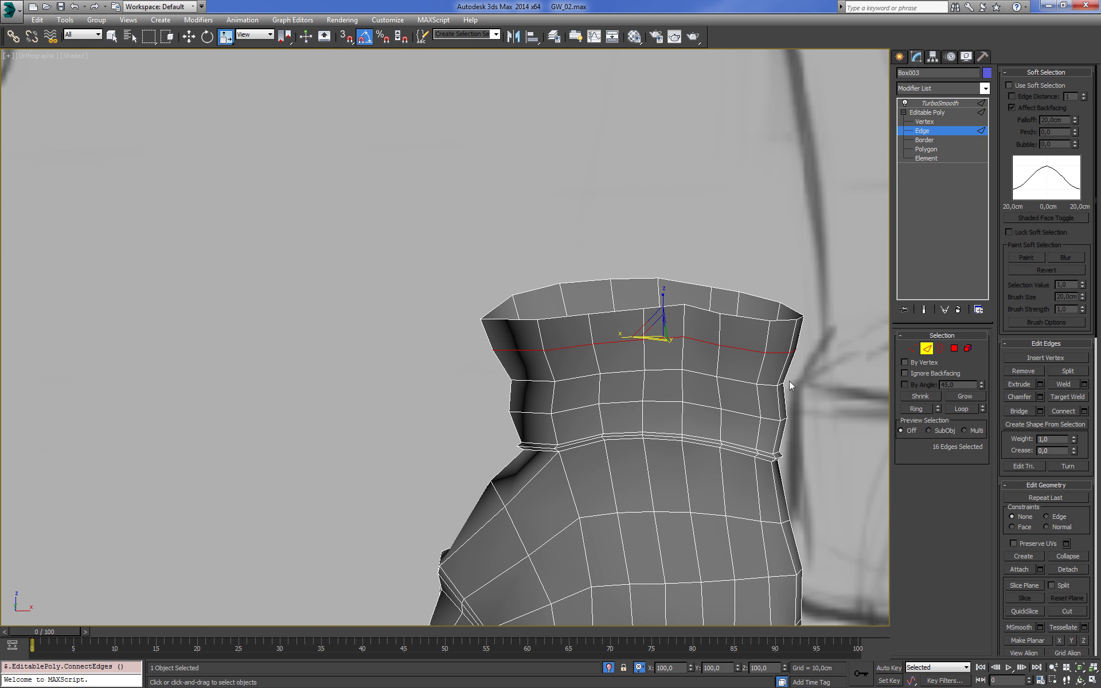
# Select the cuff's upper polygon rows and Shift-scale them inward in Top view as an inner wall
pyautogui.click(954, 348)
pyautogui.hotkey('ctrl', 'a')
pyautogui.press('F3')
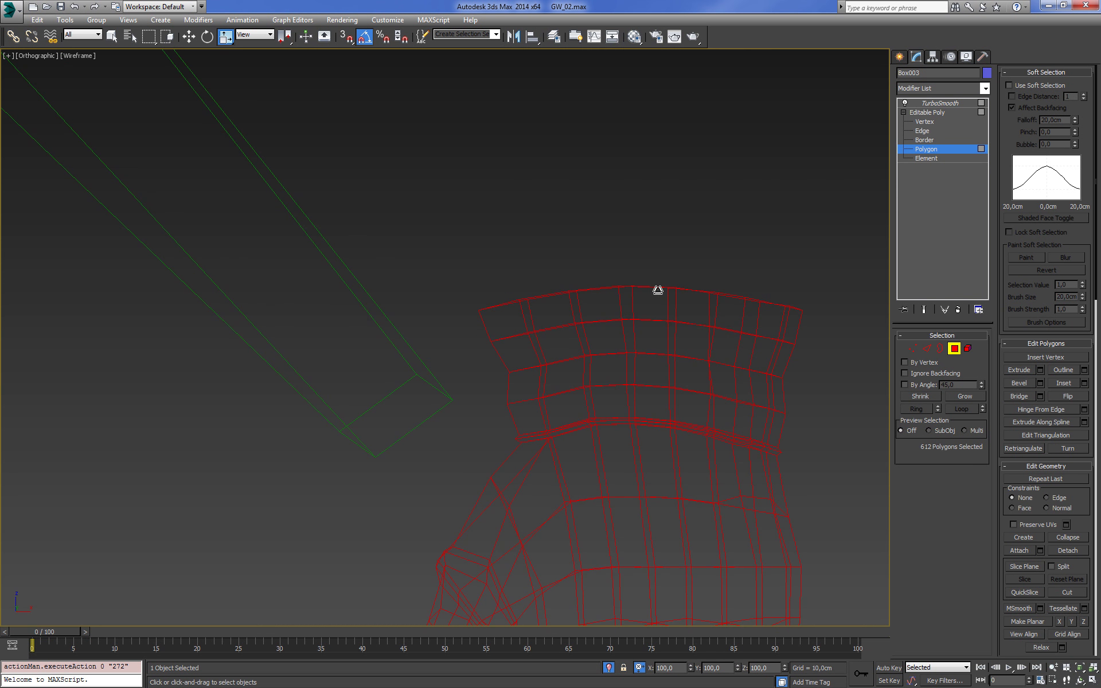
pyautogui.moveTo(907, 398); pyautogui.dragTo(899, 406)
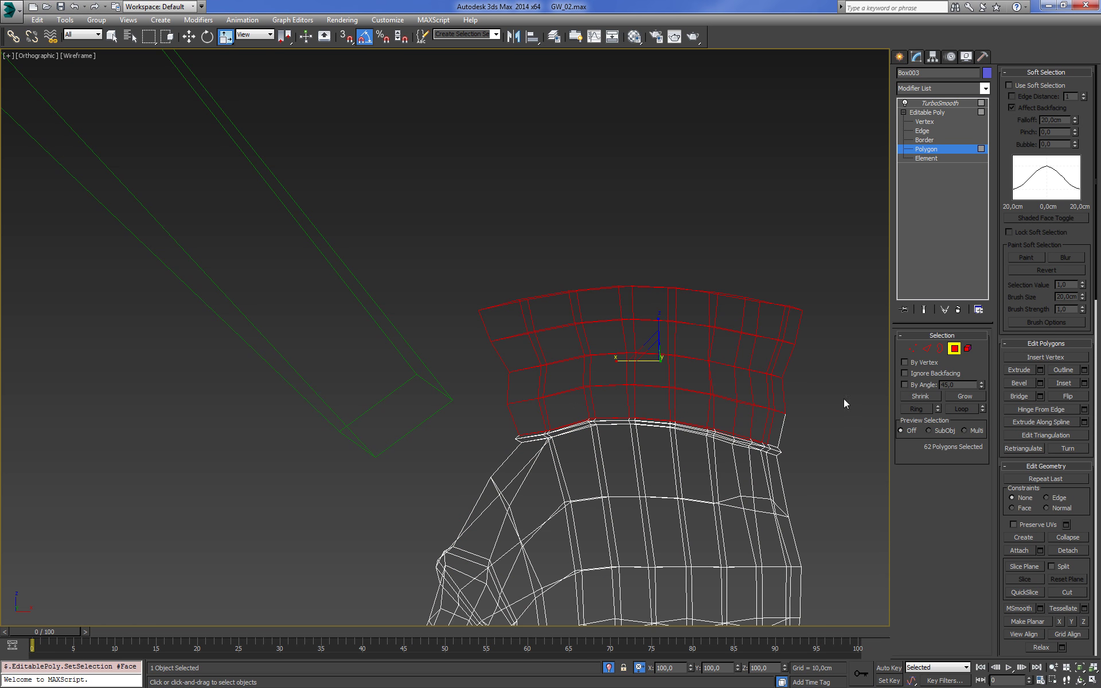
pyautogui.press('F3')
pyautogui.keyDown('alt'); pyautogui.moveTo(759, 425); pyautogui.dragTo(720, 425, button='middle'); pyautogui.keyUp('alt')
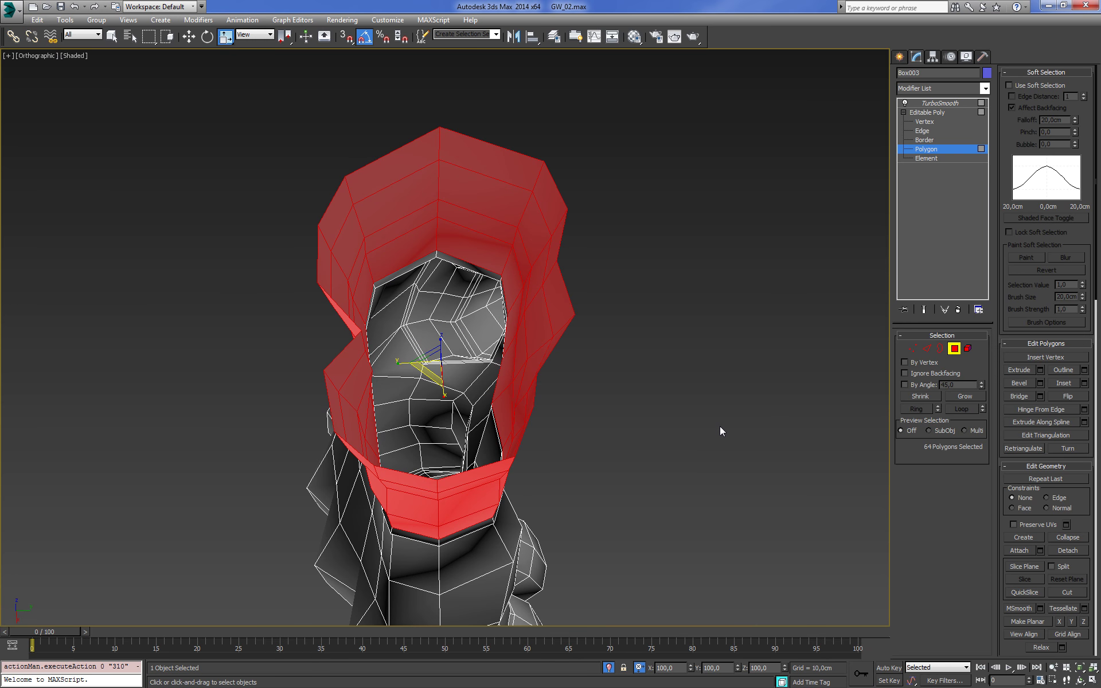
pyautogui.press('t')
pyautogui.press('z')
pyautogui.moveTo(603, 390); pyautogui.dragTo(631, 395, button='middle')
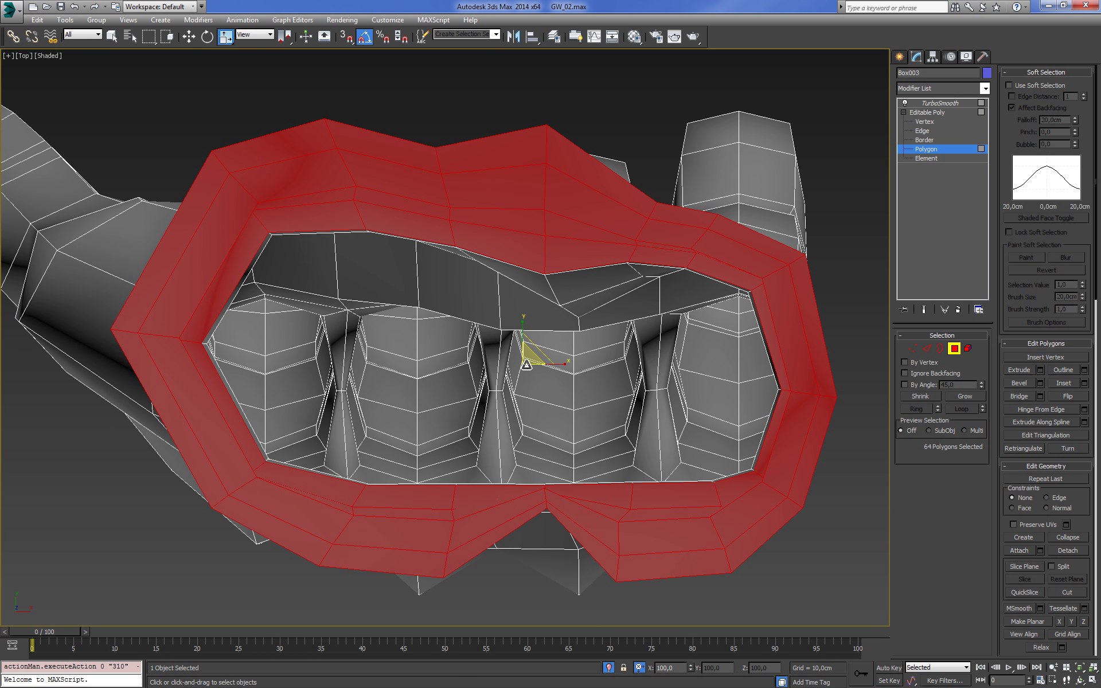
pyautogui.moveTo(526, 364); pyautogui.dragTo(530, 369)
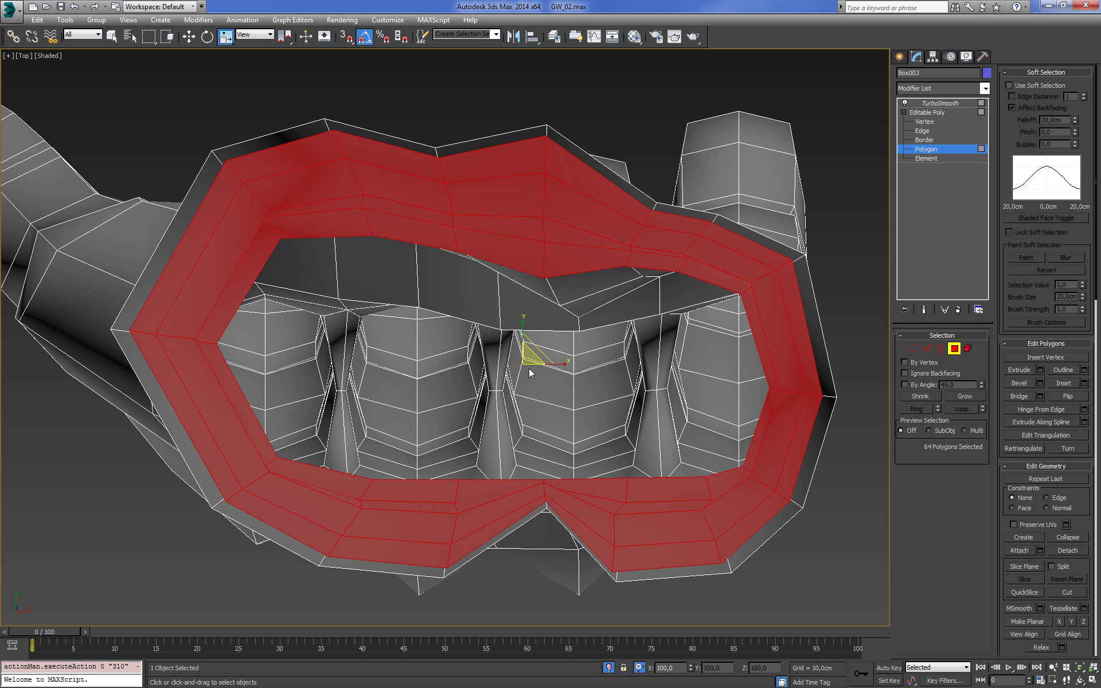
pyautogui.keyDown('alt'); pyautogui.moveTo(578, 370); pyautogui.dragTo(602, 321, button='middle'); pyautogui.keyUp('alt')
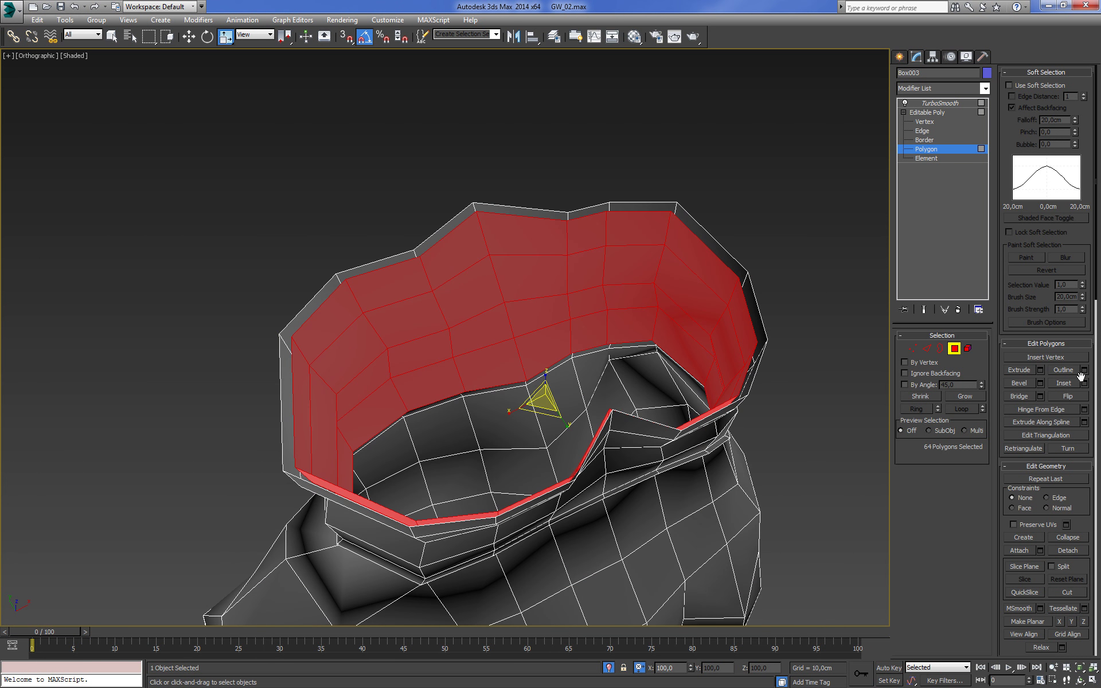
# Bridge the open rim borders of the cuff's inner and outer walls
pyautogui.click(939, 347)
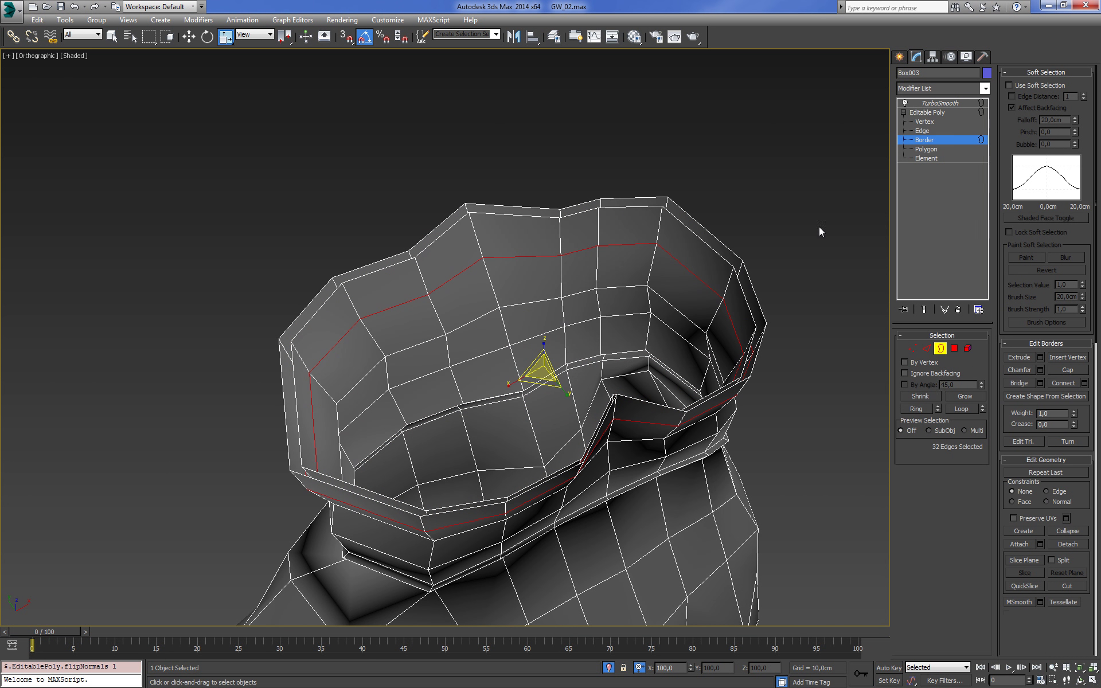
pyautogui.moveTo(792, 205); pyautogui.dragTo(706, 258)
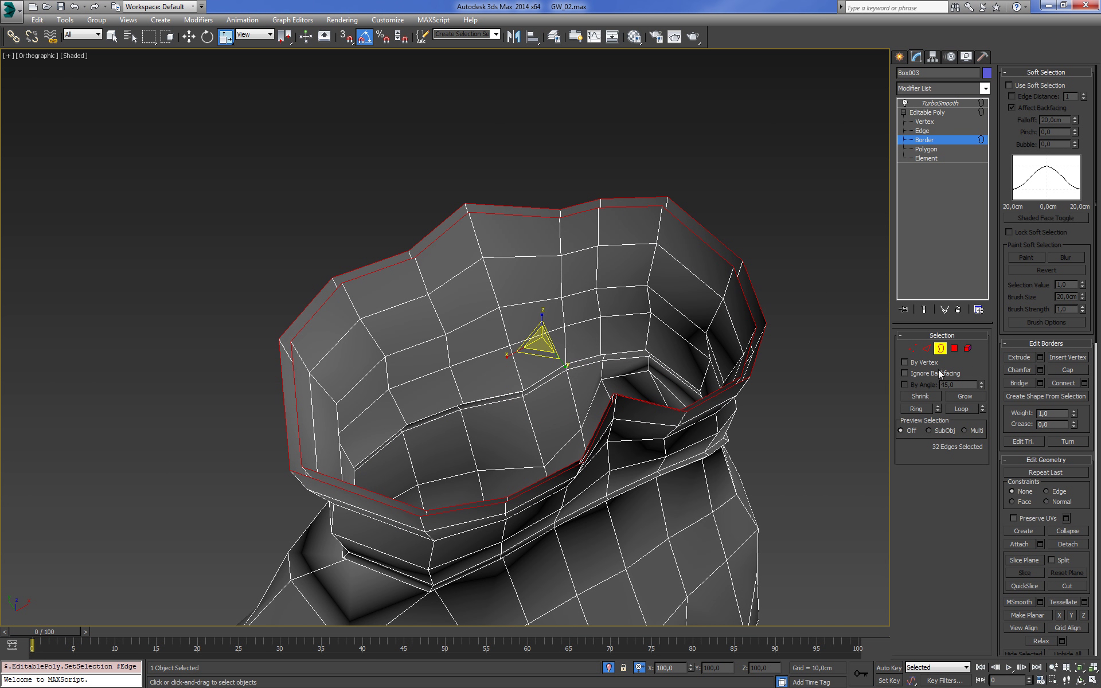
pyautogui.click(1027, 381)
pyautogui.moveTo(837, 276); pyautogui.dragTo(848, 295, button='middle')
# Connect an edge loop around the new rim and raise it slightly
pyautogui.press('2')
pyautogui.click(758, 304)
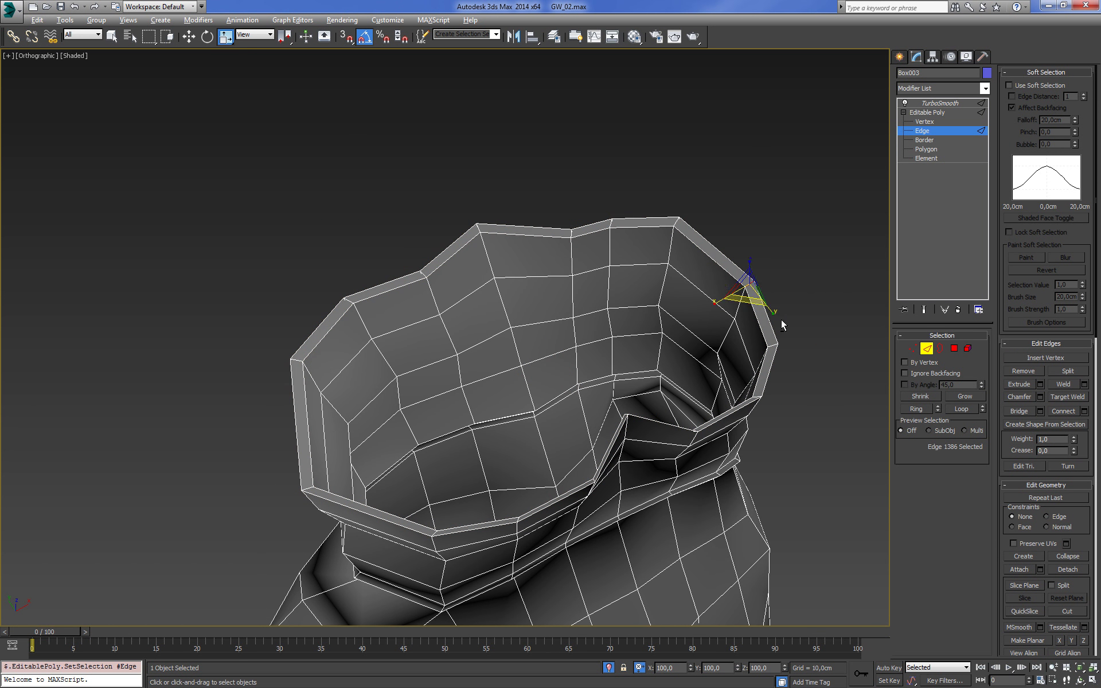
pyautogui.click(1084, 411)
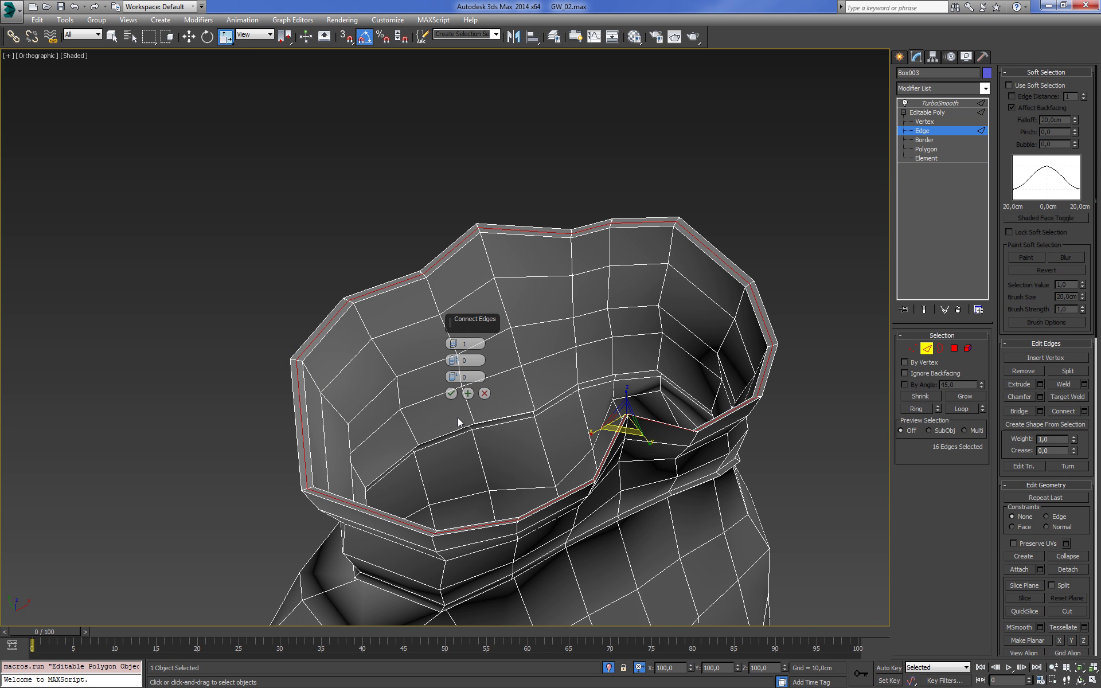
pyautogui.click(451, 393)
pyautogui.press('w')
pyautogui.moveTo(470, 402)
pyautogui.keyDown('alt'); pyautogui.mouseDown(button='middle')
pyautogui.moveTo(573, 322)
pyautogui.moveTo(707, 284)
pyautogui.mouseUp(button='middle'); pyautogui.keyUp('alt')
pyautogui.scroll(3, 677, 343)
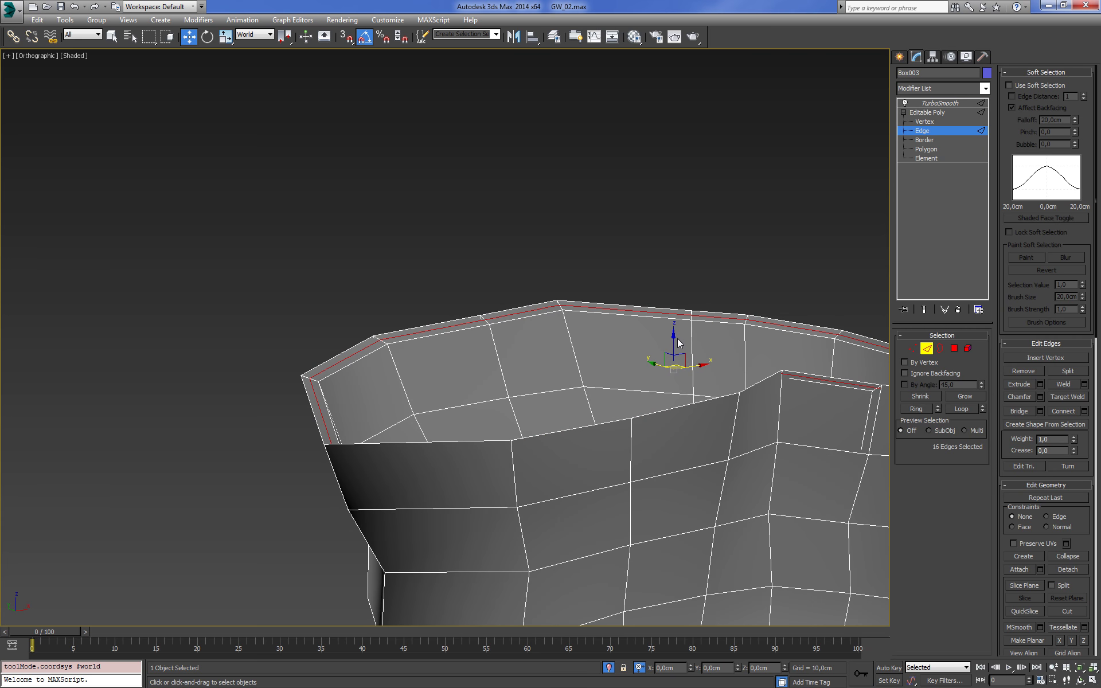
pyautogui.moveTo(677, 343); pyautogui.dragTo(678, 336)
# Connect one new loop across the ring of the cuff's top-band edges
pyautogui.press('F3')
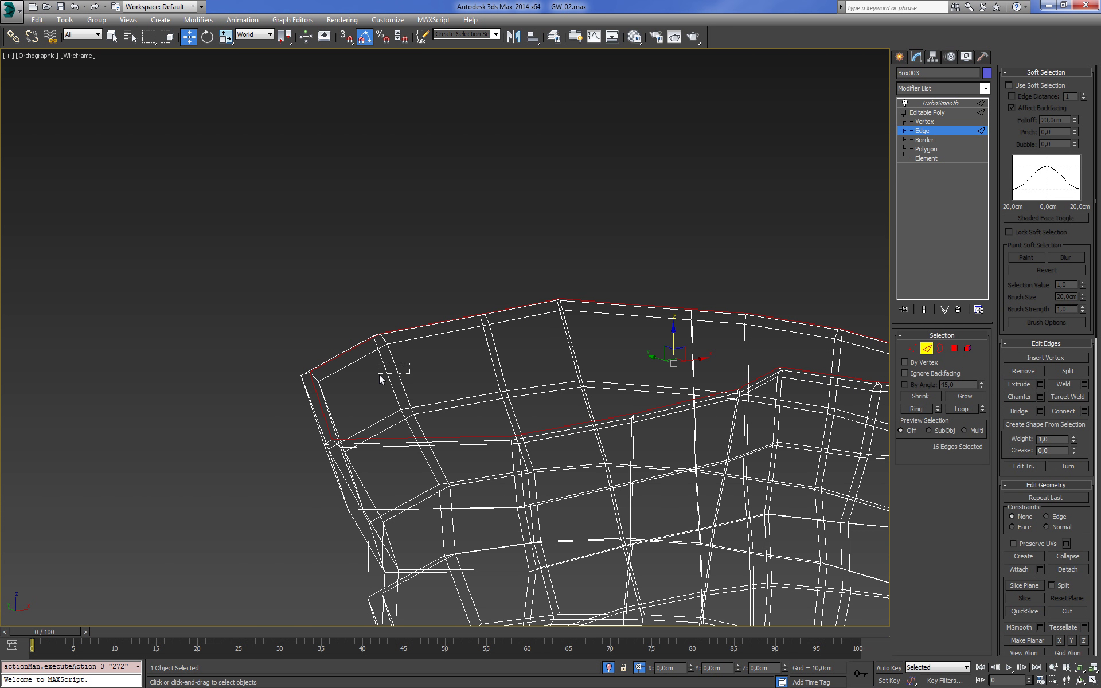
pyautogui.moveTo(410, 364); pyautogui.dragTo(380, 376)
pyautogui.press('F3')
pyautogui.press('F3')
pyautogui.click(1084, 411)
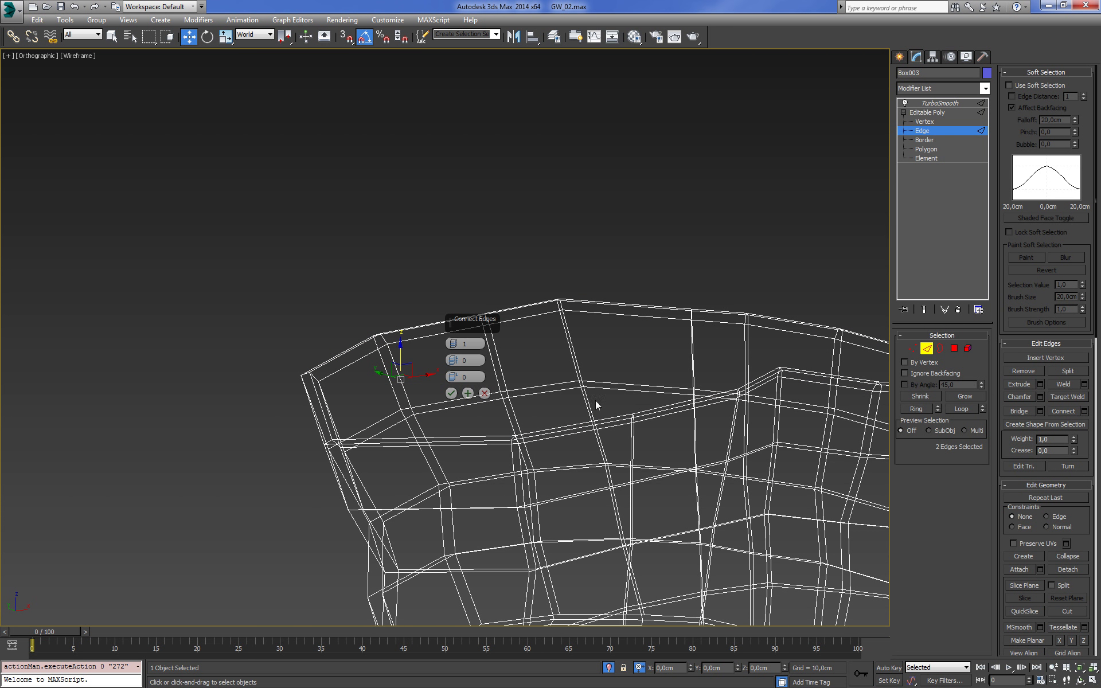
pyautogui.click(485, 393)
pyautogui.hotkey('alt', 'r')
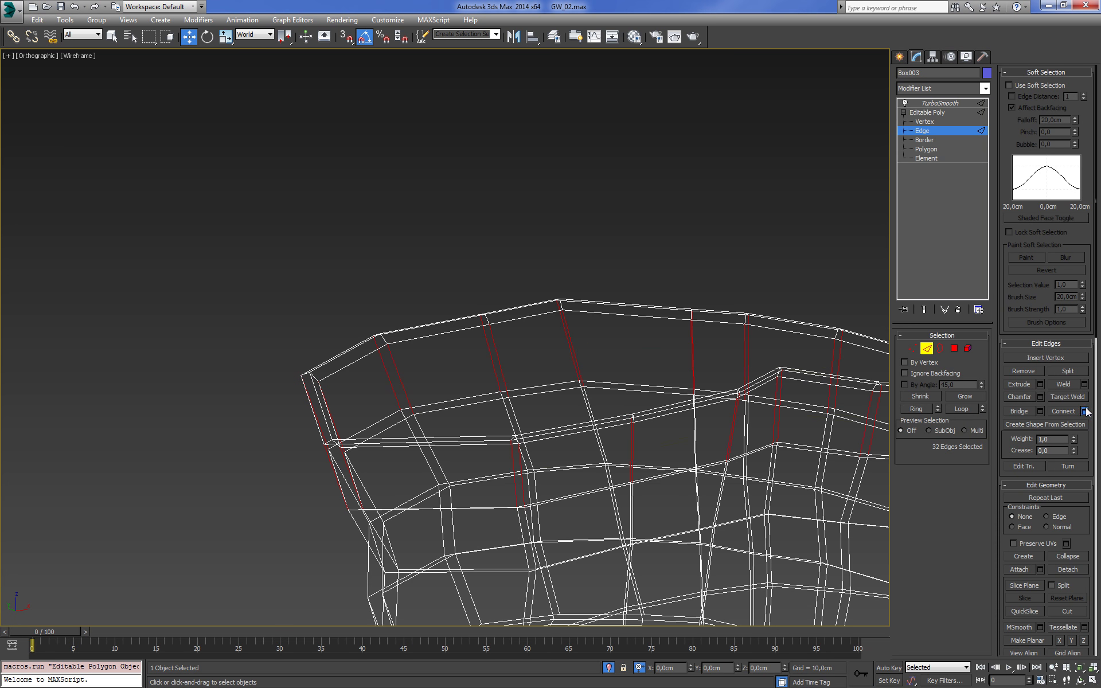
pyautogui.click(1083, 411)
pyautogui.click(452, 393)
# In Front view, nudge the new loop slightly upward and select a top edge
pyautogui.press('F3')
pyautogui.press('f')
pyautogui.press('z')
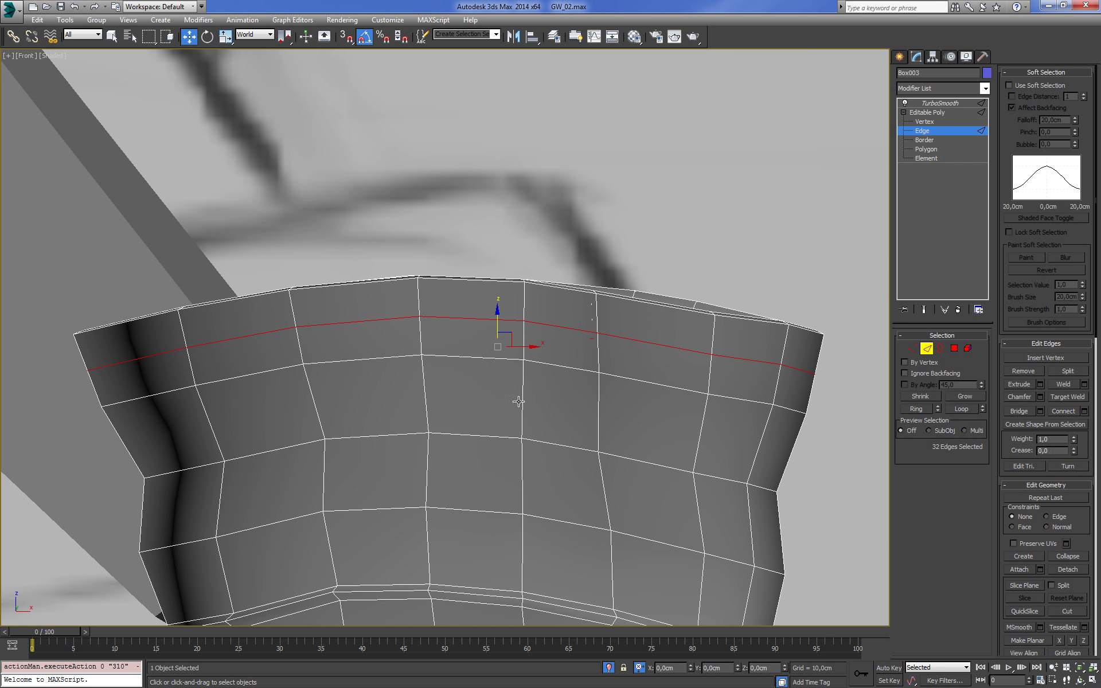
pyautogui.moveTo(496, 322); pyautogui.dragTo(499, 320)
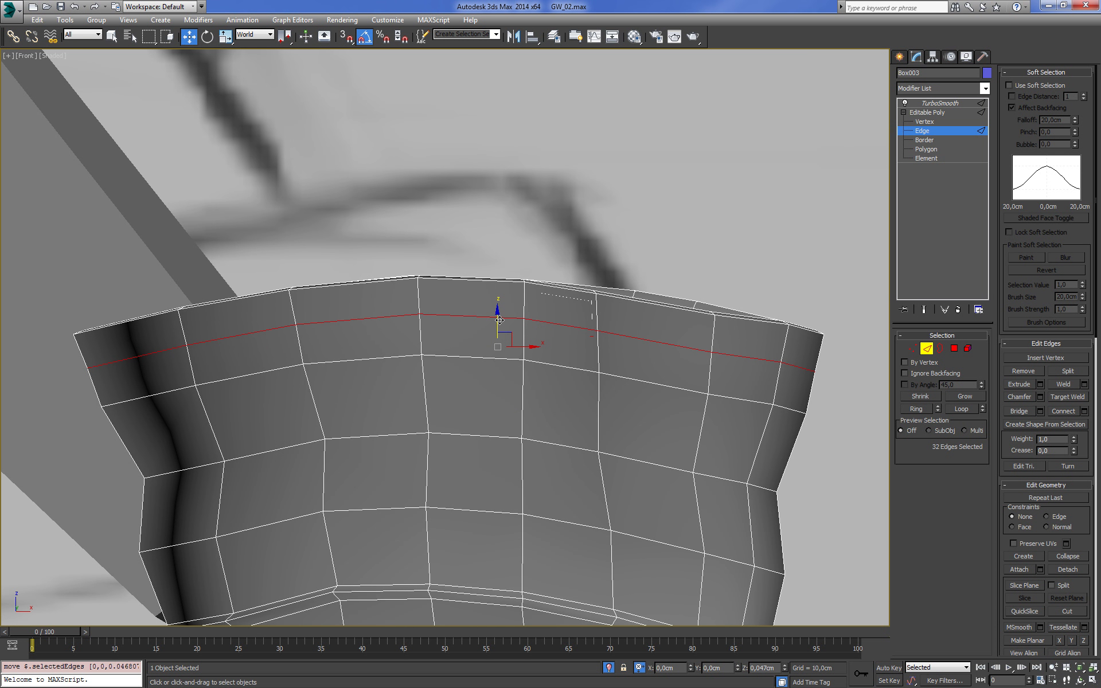
pyautogui.click(523, 291)
pyautogui.keyDown('alt'); pyautogui.moveTo(542, 313); pyautogui.dragTo(584, 340, button='middle'); pyautogui.keyUp('alt')
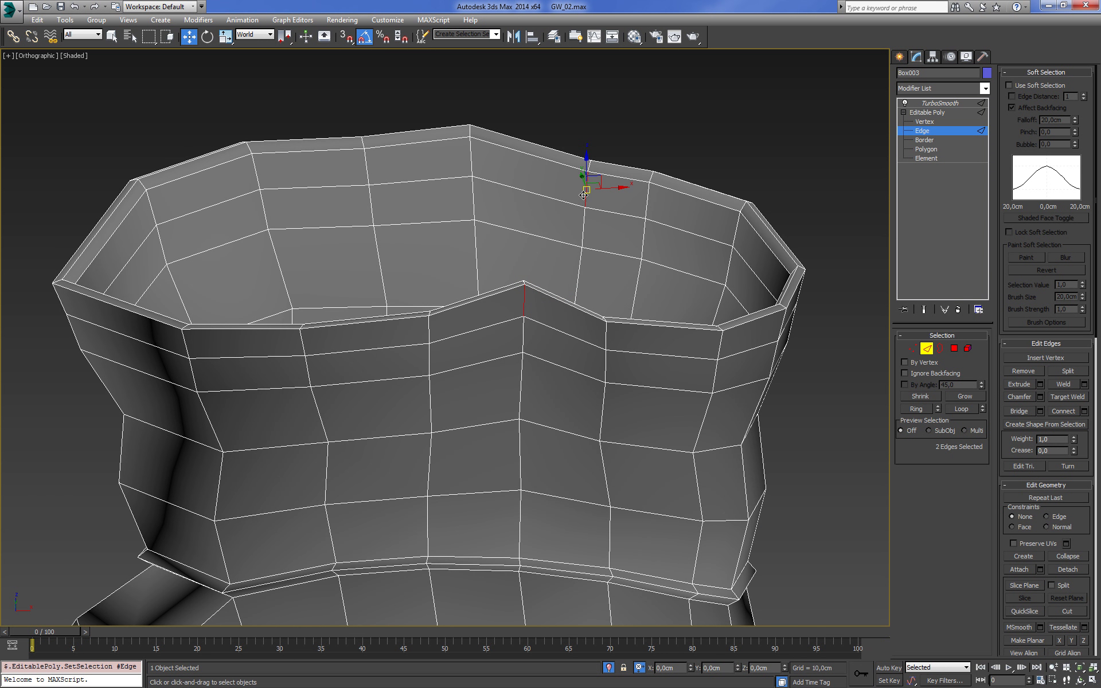
# Convert the rim edge ring to polygons and extrude them by Local Normal into a thin rim
pyautogui.hotkey('alt', 'r')
pyautogui.keyDown('ctrl'); pyautogui.click(954, 348); pyautogui.keyUp('ctrl')
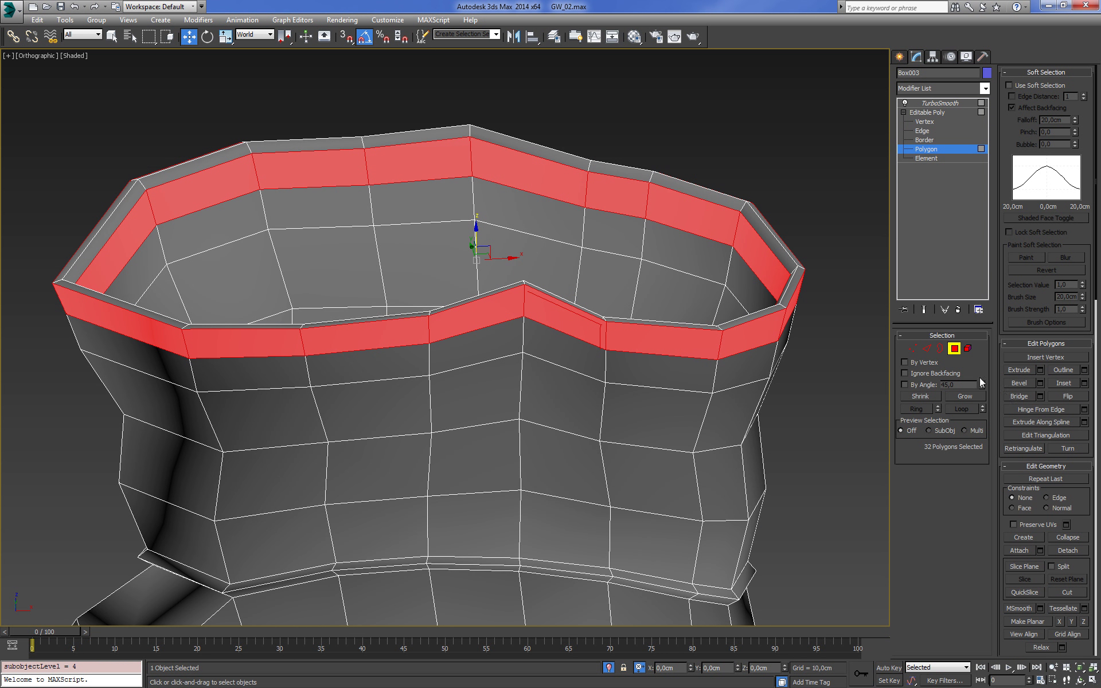
pyautogui.click(1039, 370)
pyautogui.click(466, 342)
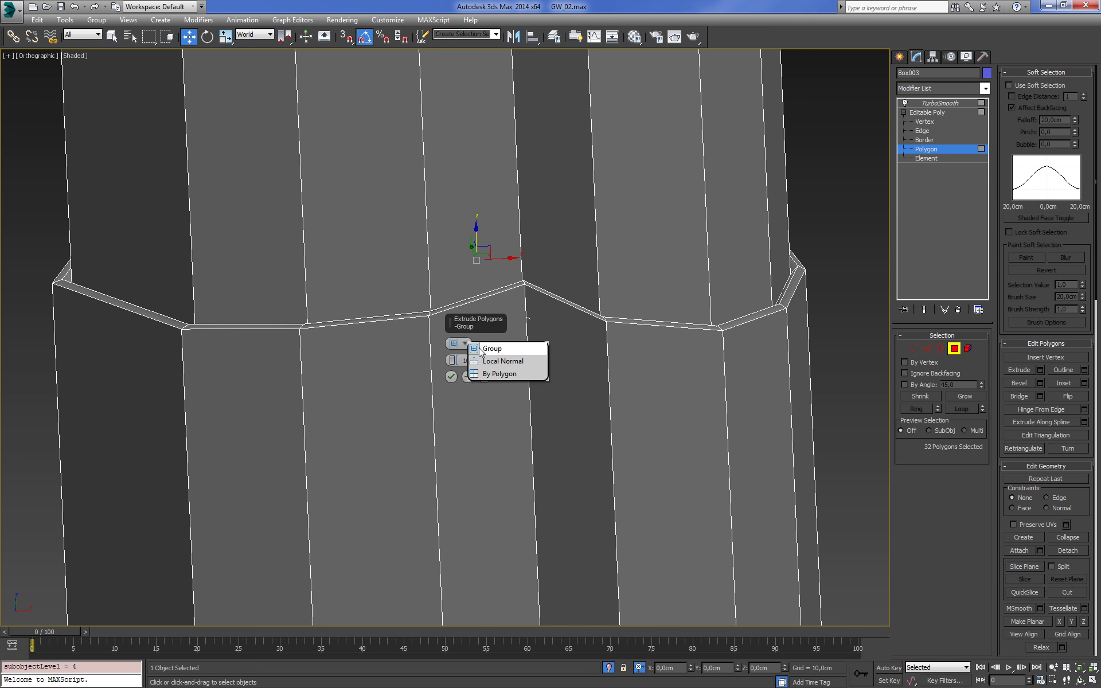
pyautogui.moveTo(457, 362); pyautogui.dragTo(467, 347)
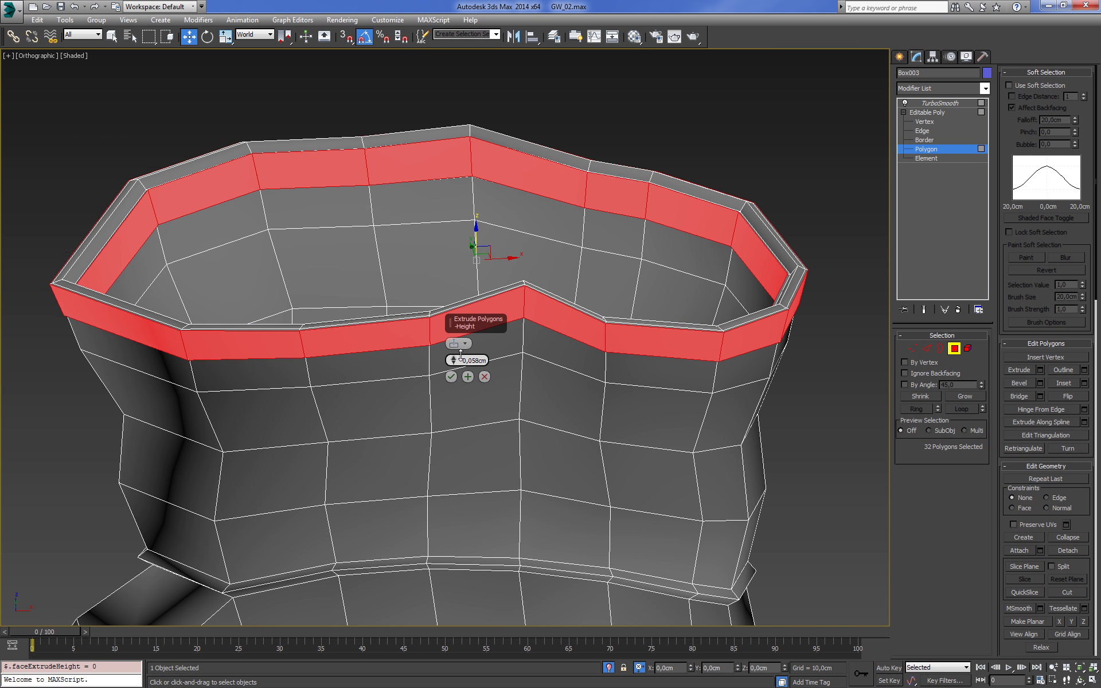
pyautogui.click(451, 376)
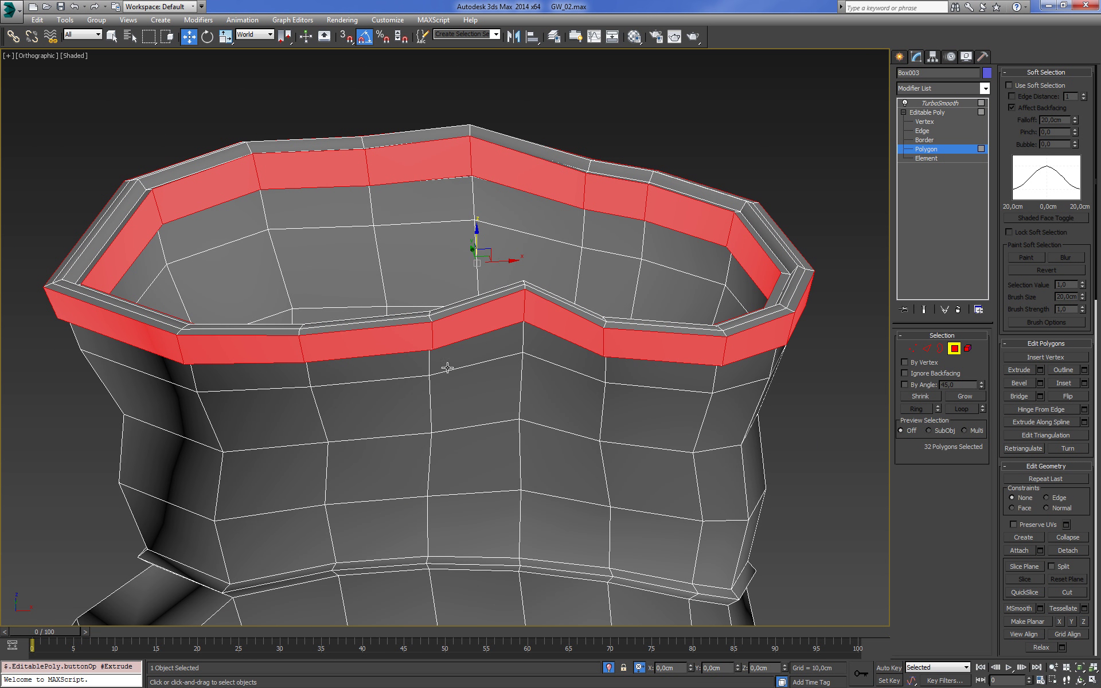
# Select the leftover rim edge loop and remove it
pyautogui.press('2')
pyautogui.press('r')
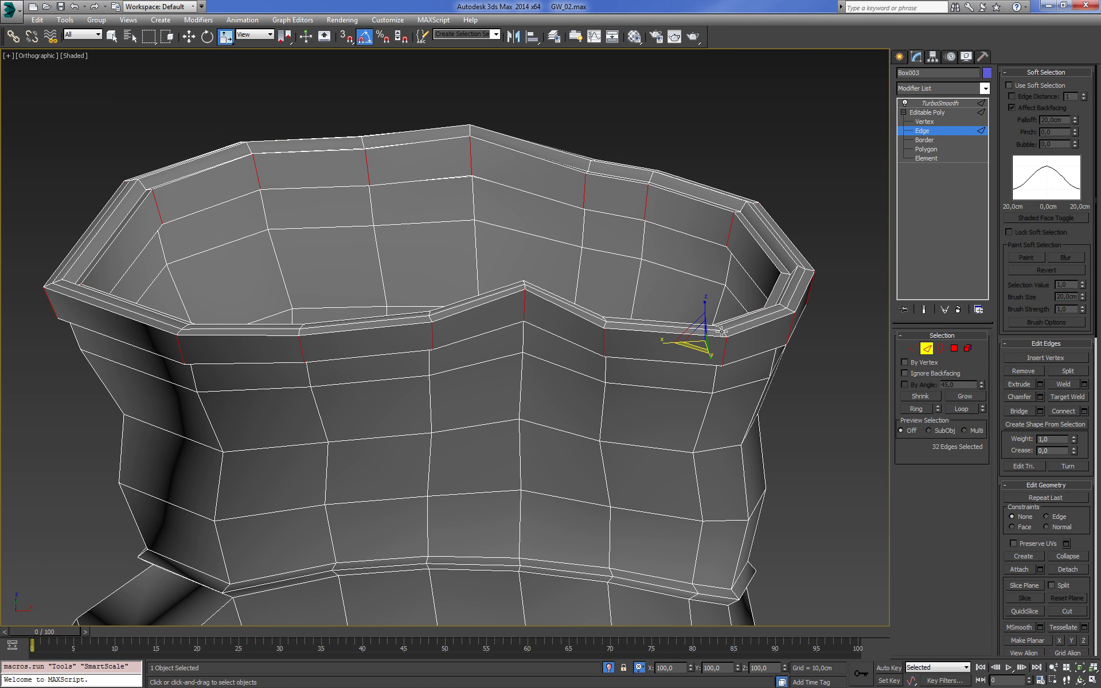
pyautogui.scroll(3, 725, 280)
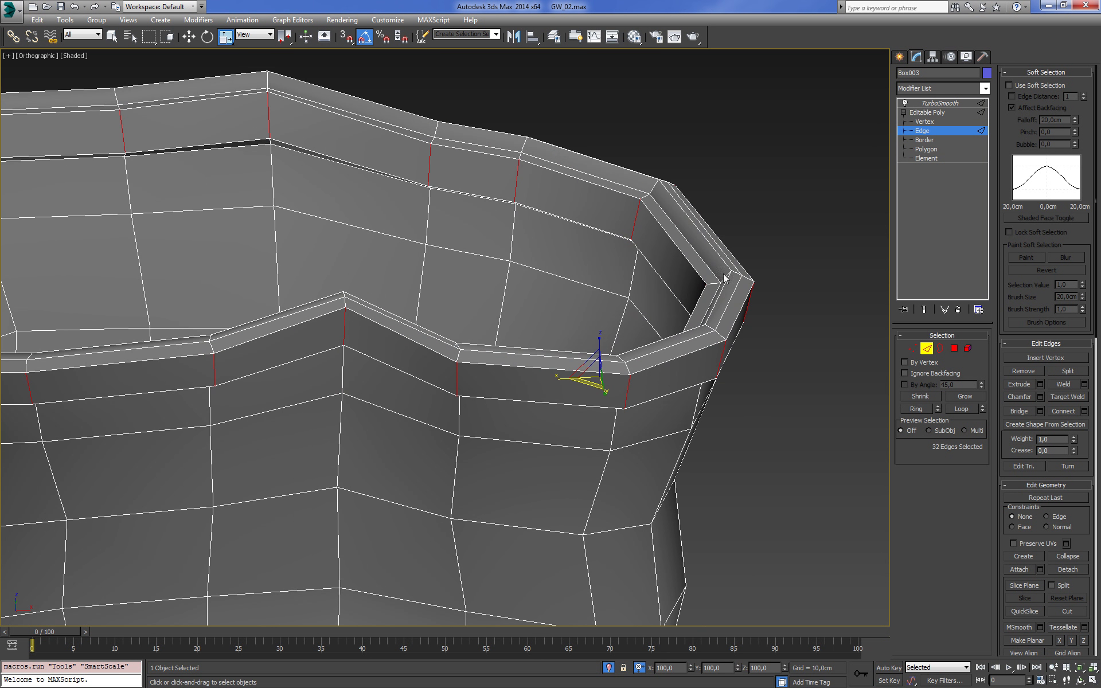
pyautogui.click(694, 249)
pyautogui.keyDown('alt'); pyautogui.moveTo(694, 250); pyautogui.dragTo(707, 253, button='middle'); pyautogui.keyUp('alt')
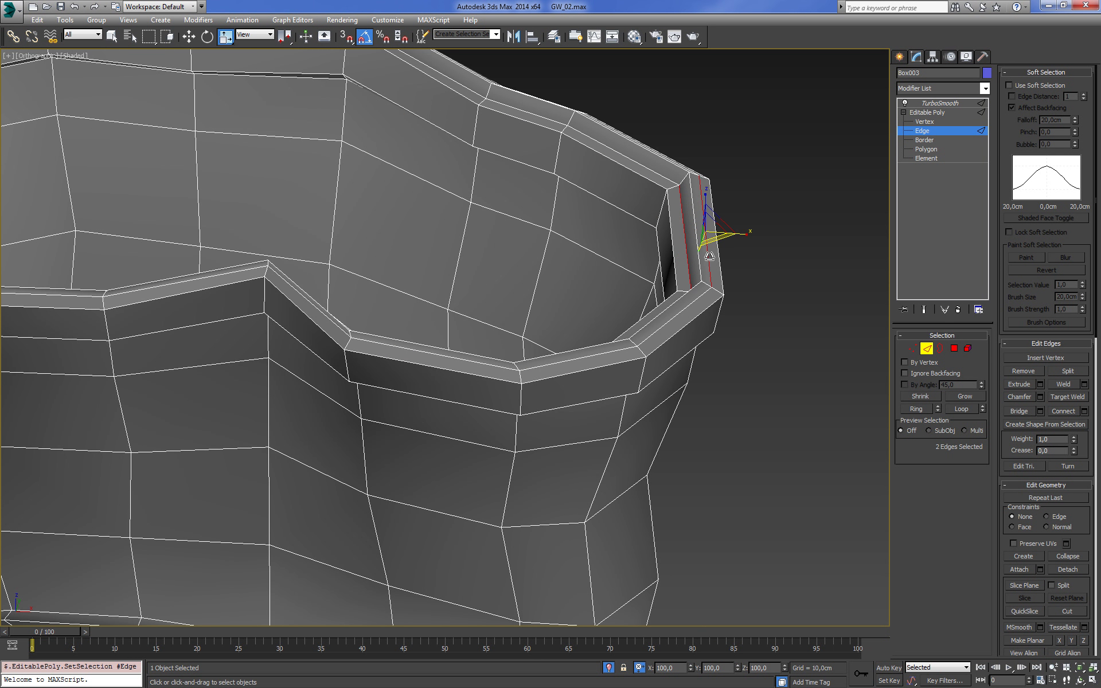
pyautogui.moveTo(700, 304)
pyautogui.keyDown('alt'); pyautogui.mouseDown(button='middle')
pyautogui.moveTo(713, 307)
pyautogui.moveTo(716, 295)
pyautogui.mouseUp(button='middle'); pyautogui.keyUp('alt')
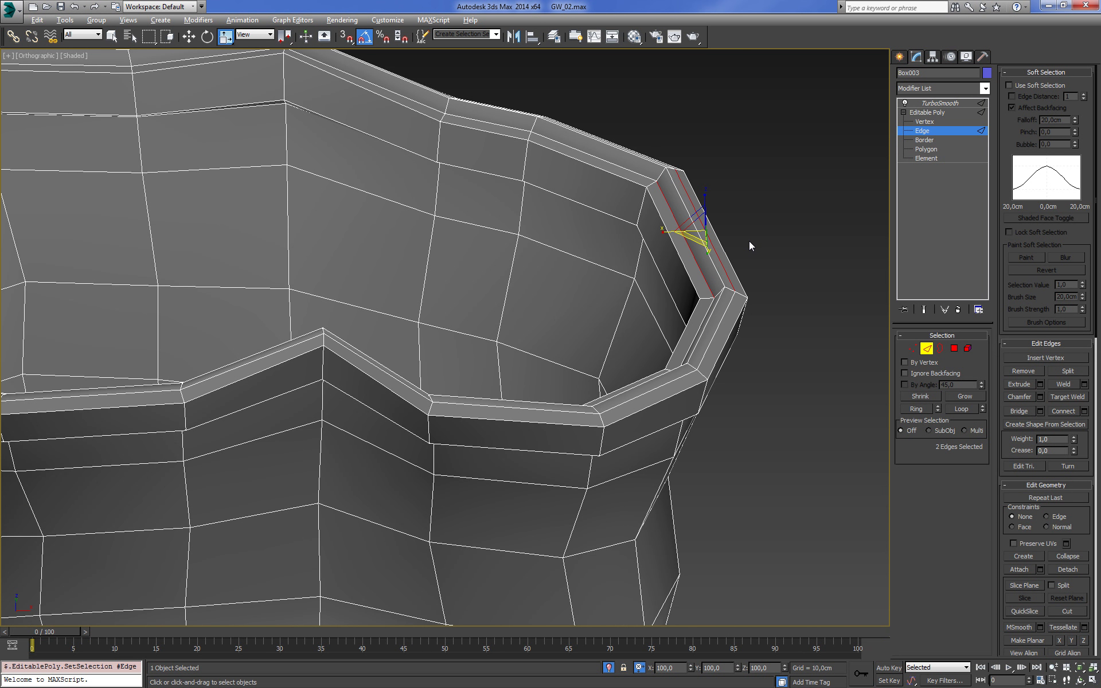
pyautogui.hotkey('alt', 'l')
pyautogui.press('BackSpace')
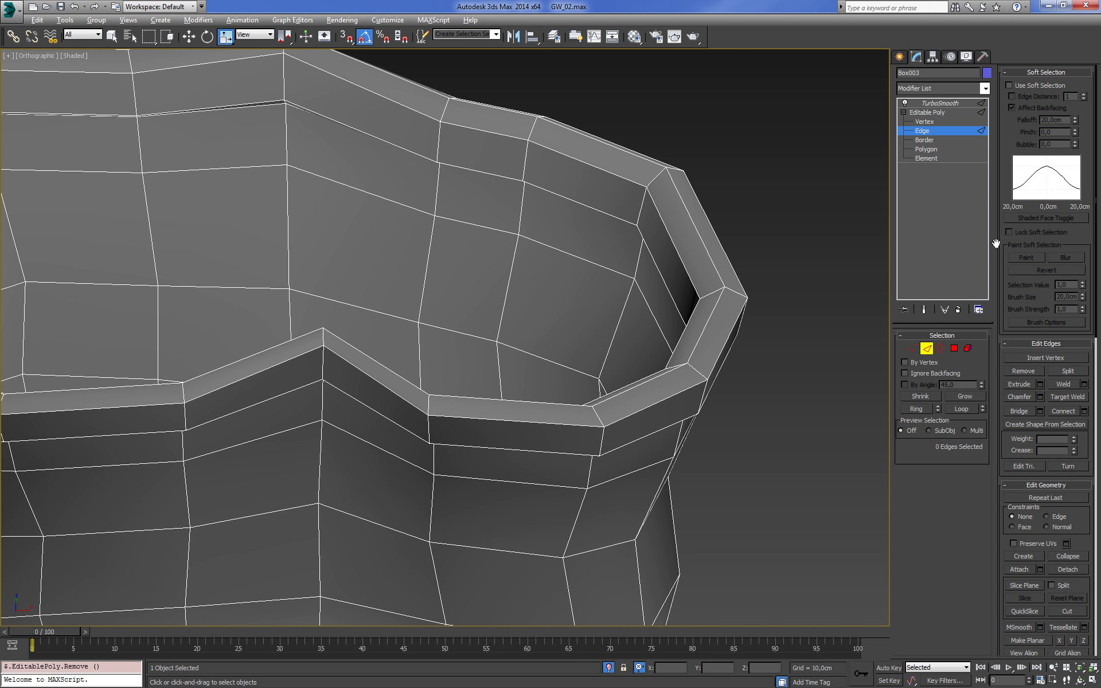
pyautogui.scroll(-3, 870, 233)
pyautogui.moveTo(870, 234)
pyautogui.keyDown('alt'); pyautogui.mouseDown(button='middle')
pyautogui.moveTo(755, 241)
pyautogui.moveTo(748, 201)
pyautogui.mouseUp(button='middle'); pyautogui.keyUp('alt')
# Orbit the view to look down into the glove's cuff from a raised three-quarter angle
pyautogui.scroll(4, 818, 310)
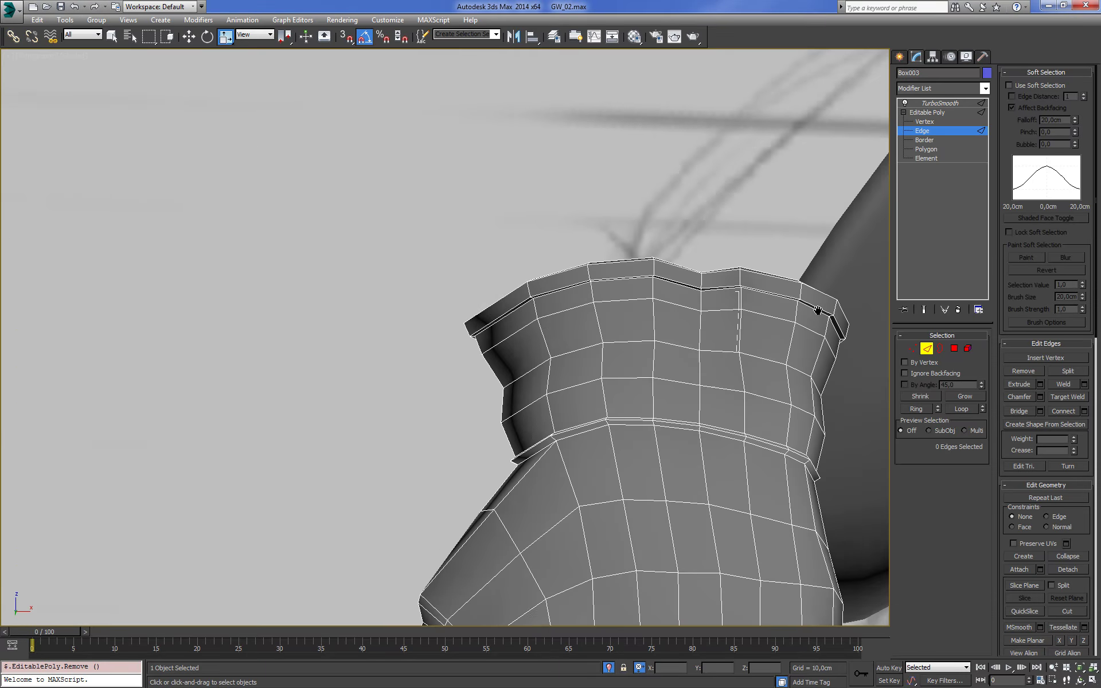
pyautogui.scroll(-3, 818, 310)
pyautogui.moveTo(732, 290)
pyautogui.keyDown('alt'); pyautogui.mouseDown(button='middle')
pyautogui.moveTo(718, 356)
pyautogui.moveTo(624, 382)
pyautogui.moveTo(564, 359)
pyautogui.moveTo(651, 388)
pyautogui.moveTo(648, 364)
pyautogui.mouseUp(button='middle'); pyautogui.keyUp('alt')
pyautogui.scroll(4, 648, 363)
pyautogui.scroll(-2, 772, 313)
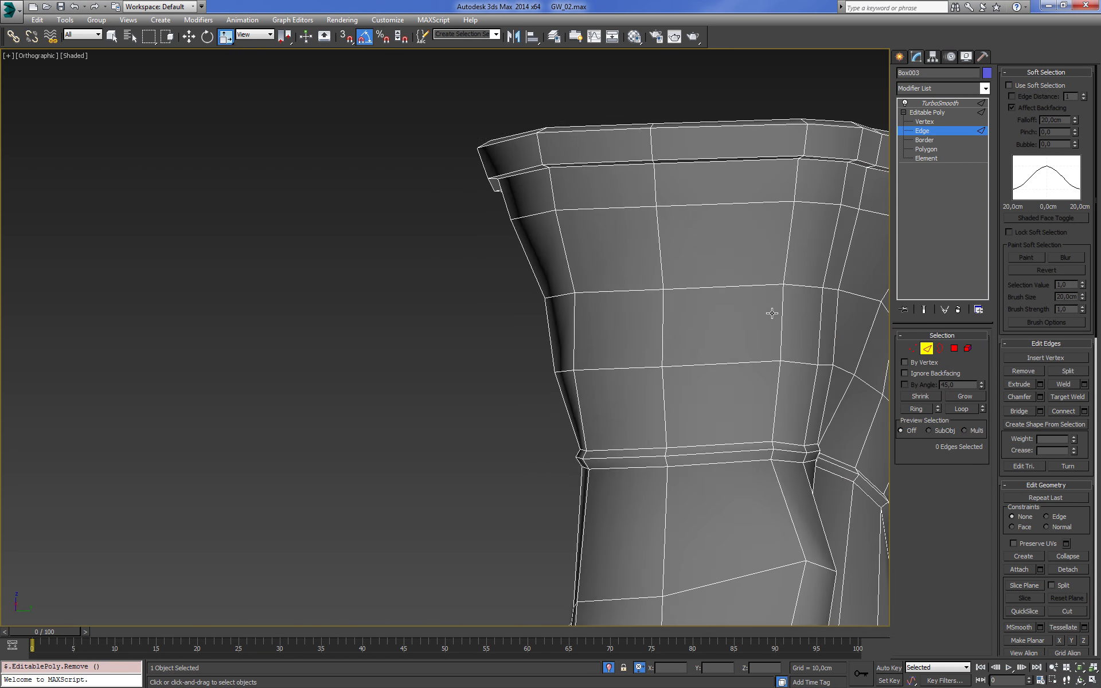
pyautogui.moveTo(772, 313)
pyautogui.keyDown('alt'); pyautogui.mouseDown(button='middle')
pyautogui.moveTo(872, 312)
pyautogui.moveTo(652, 351)
pyautogui.moveTo(660, 344)
pyautogui.mouseUp(button='middle'); pyautogui.keyUp('alt')
pyautogui.scroll(-3, 873, 313)
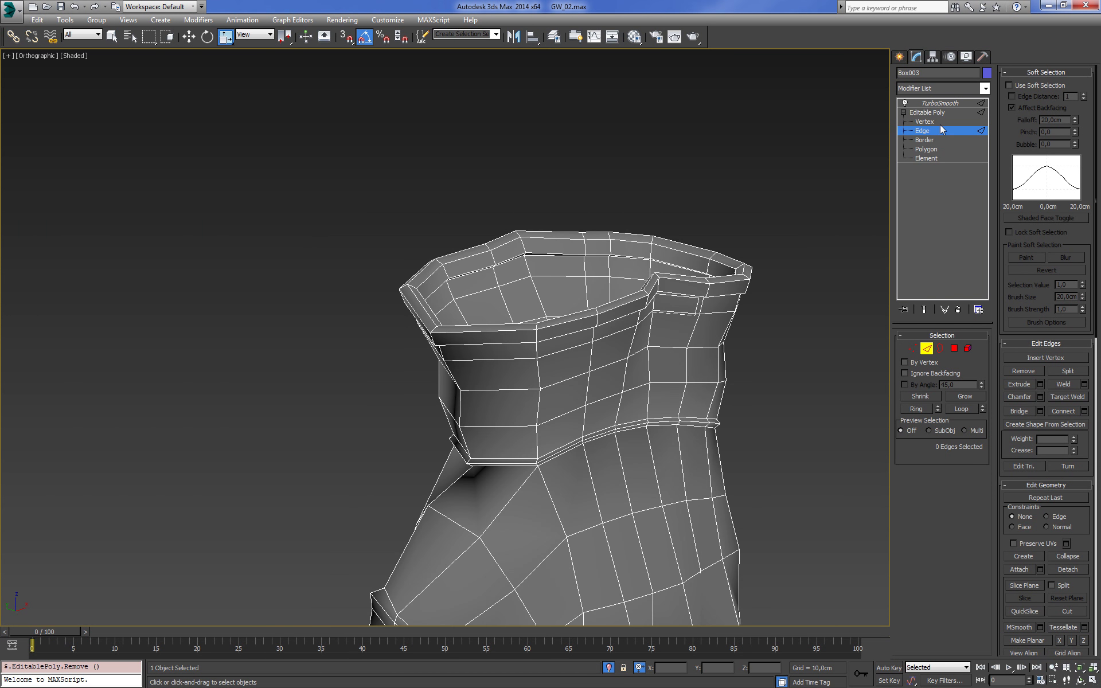
# Leave edge mode to show the TurboSmoothed glove with edges, then deselect it and view the whole scene
pyautogui.press('2')
pyautogui.scroll(-2, 739, 125)
pyautogui.press('F4')
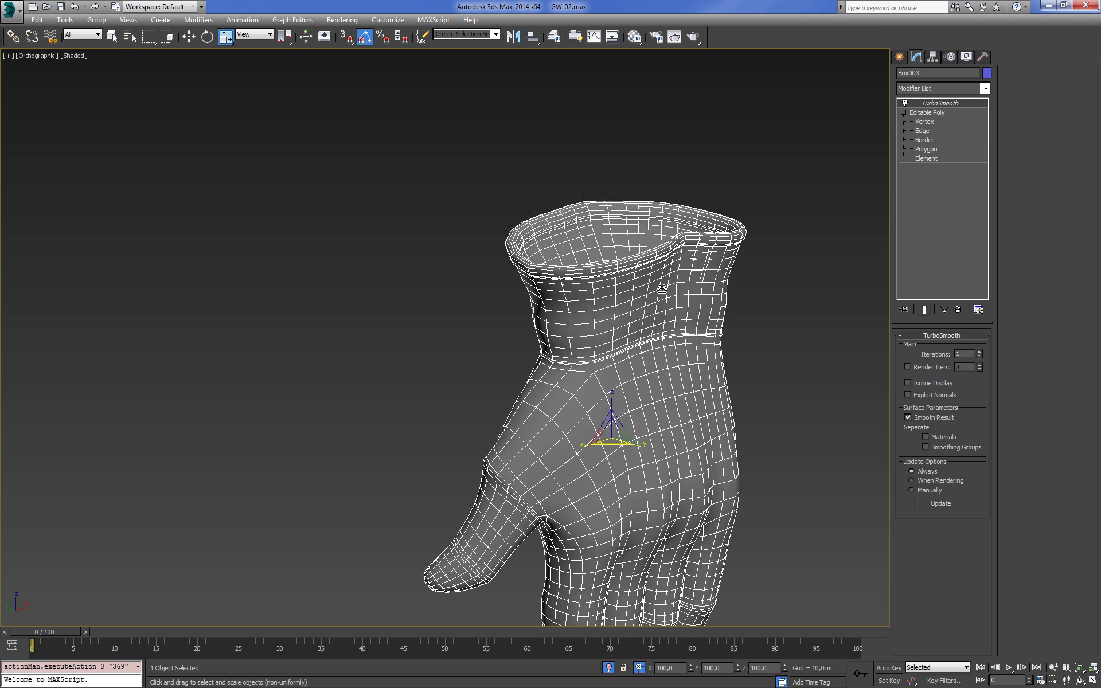
pyautogui.press('f')
pyautogui.click(679, 283)
pyautogui.scroll(3, 679, 264)
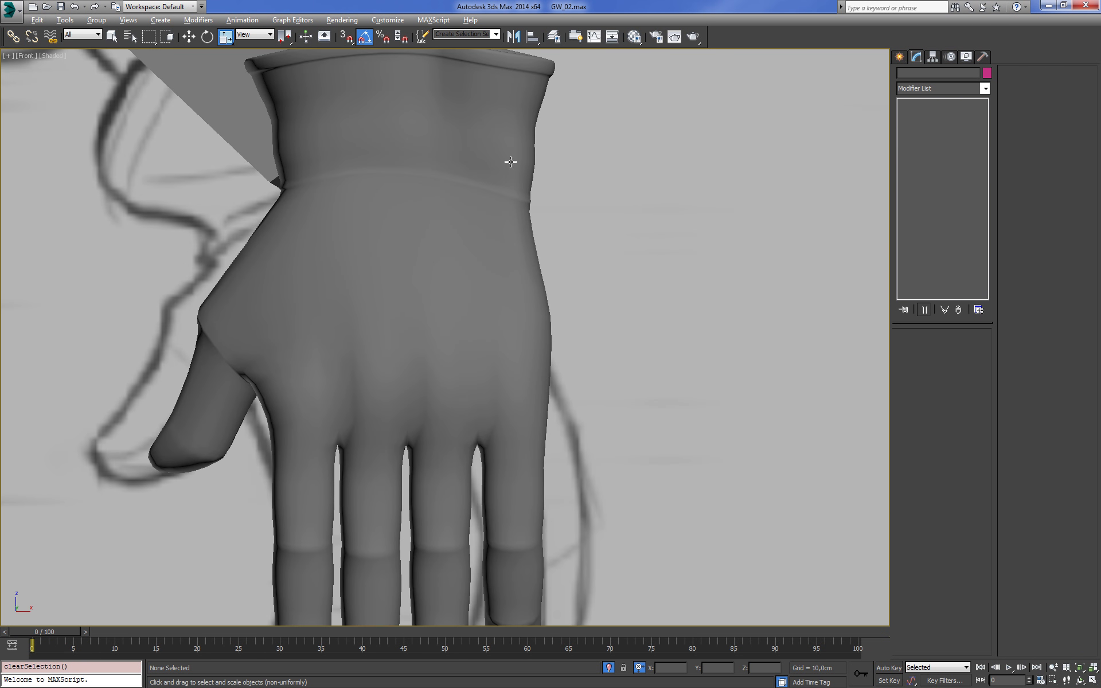
pyautogui.moveTo(679, 265)
pyautogui.keyDown('alt'); pyautogui.mouseDown(button='middle')
pyautogui.moveTo(536, 277)
pyautogui.moveTo(608, 327)
pyautogui.moveTo(696, 231)
pyautogui.mouseUp(button='middle'); pyautogui.keyUp('alt')
pyautogui.scroll(-3, 696, 231)
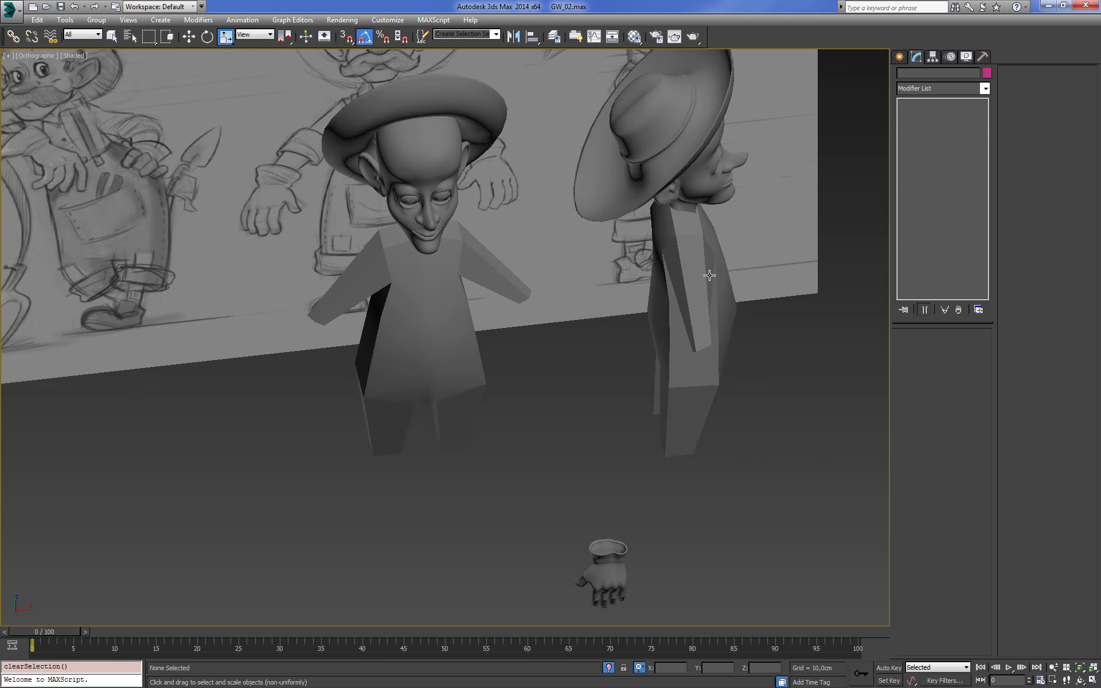
pyautogui.scroll(-2, 718, 251)
# Reselect Box003, frame it on the cuff opening, and switch to Border sub-object mode
pyautogui.click(634, 410)
pyautogui.press('z')
pyautogui.keyDown('alt'); pyautogui.moveTo(656, 389); pyautogui.dragTo(681, 339, button='middle'); pyautogui.keyUp('alt')
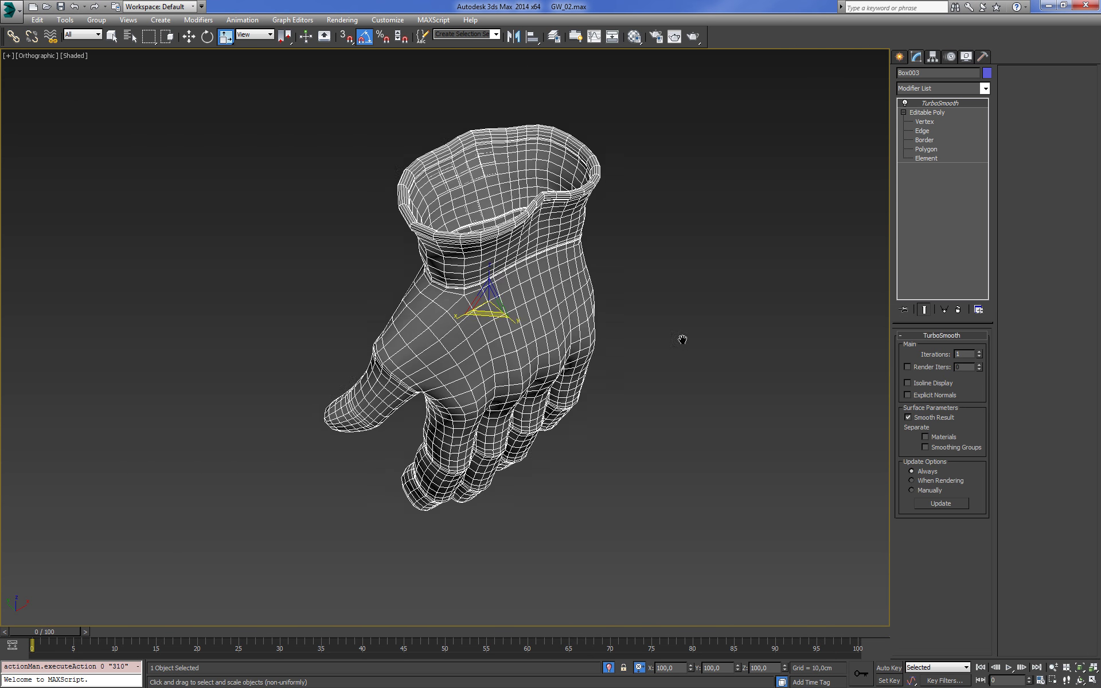
pyautogui.scroll(2, 744, 324)
pyautogui.moveTo(745, 324)
pyautogui.keyDown('alt'); pyautogui.mouseDown(button='middle')
pyautogui.moveTo(787, 277)
pyautogui.moveTo(792, 224)
pyautogui.mouseUp(button='middle'); pyautogui.keyUp('alt')
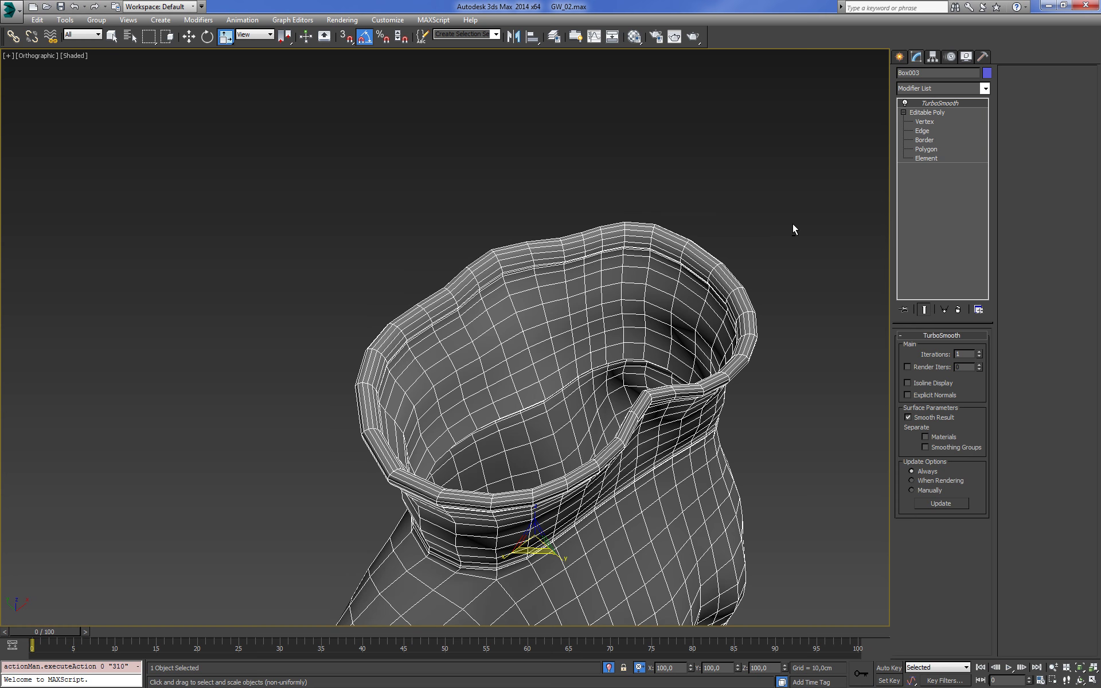
pyautogui.click(925, 140)
# Convert the inner opening border to polygons, grow them down the cuff wall, and add FFD 2x2x2
pyautogui.click(655, 365)
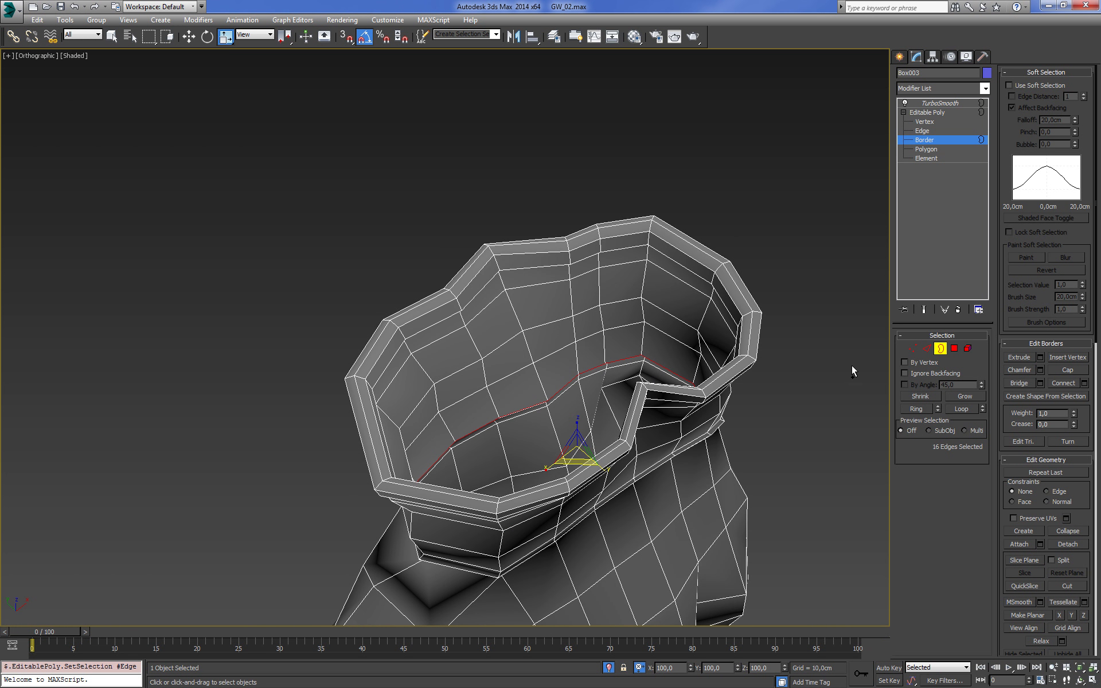
pyautogui.keyDown('ctrl'); pyautogui.click(953, 348); pyautogui.keyUp('ctrl')
pyautogui.click(969, 394)
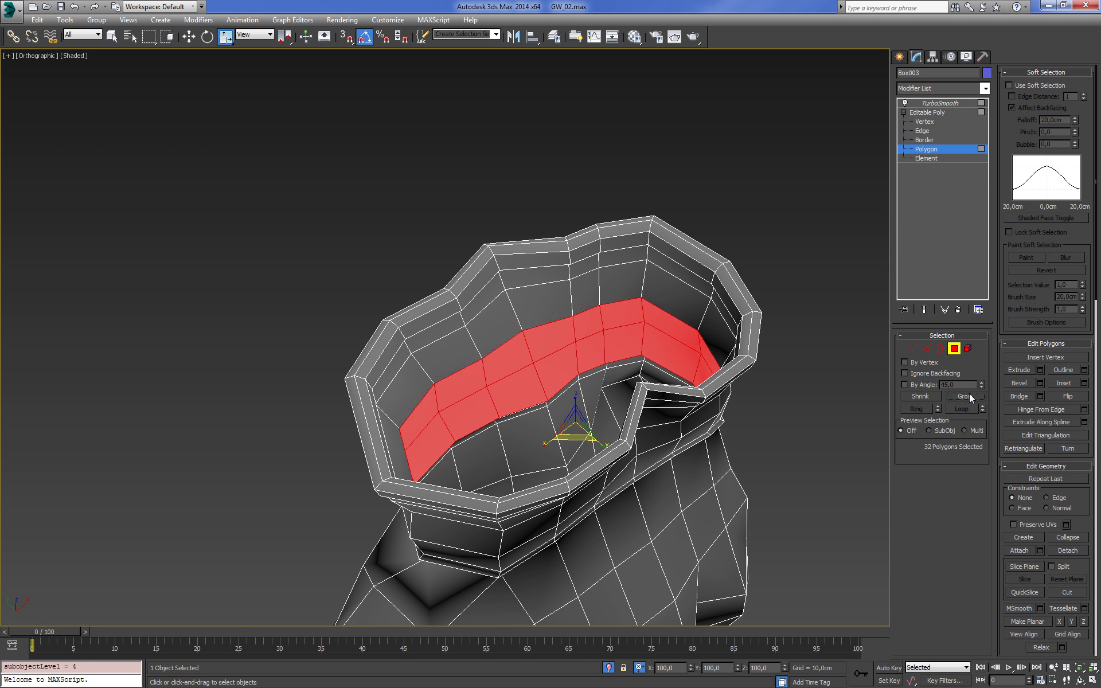
pyautogui.click(975, 89)
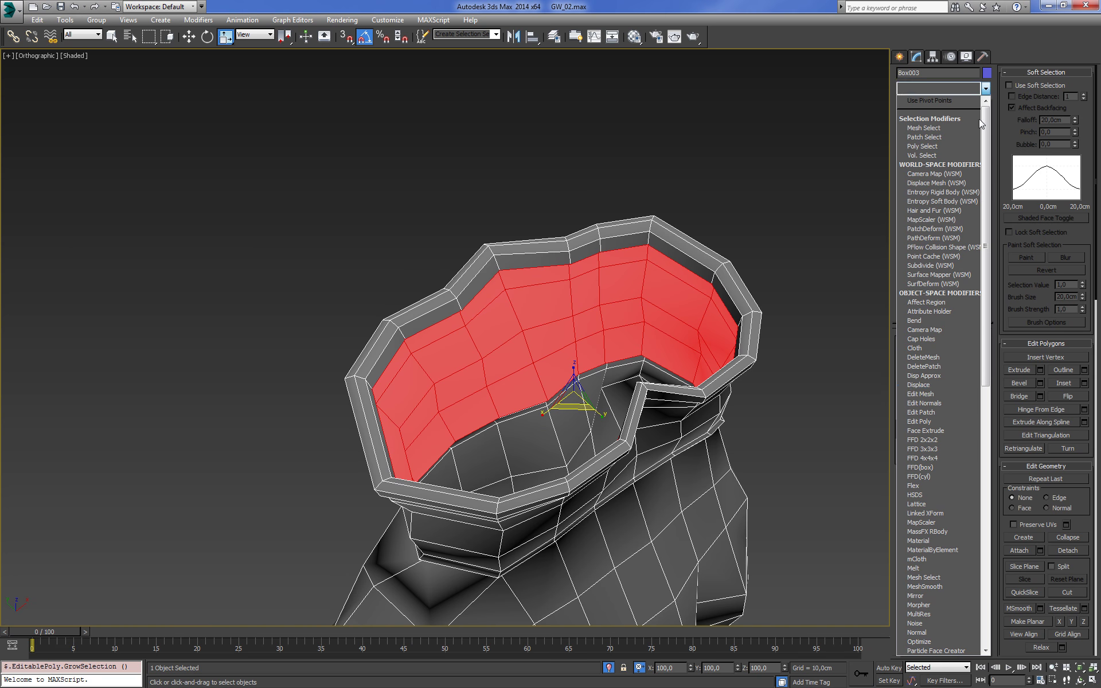
pyautogui.click(934, 442)
# Frame the lattice in wireframe, select its lower Control Points, and ready them for scaling
pyautogui.press('t')
pyautogui.press('z')
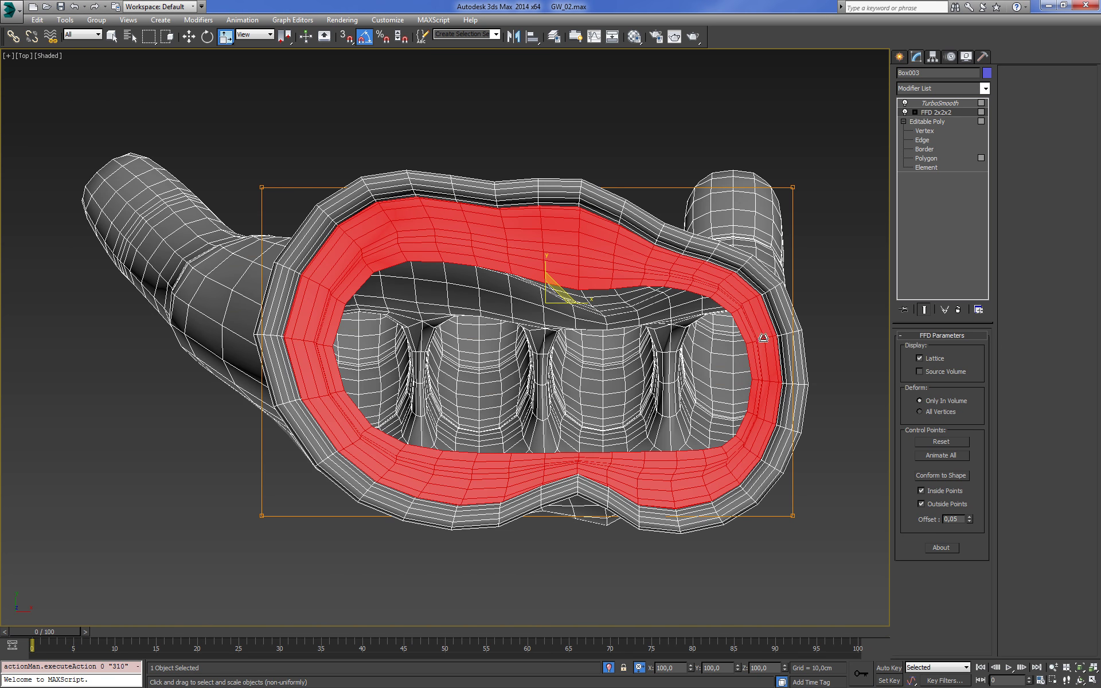
pyautogui.click(914, 113)
pyautogui.click(946, 122)
pyautogui.press('F3')
pyautogui.moveTo(591, 143)
pyautogui.keyDown('alt'); pyautogui.mouseDown(button='middle')
pyautogui.moveTo(630, 246)
pyautogui.moveTo(593, 348)
pyautogui.mouseUp(button='middle'); pyautogui.keyUp('alt')
pyautogui.moveTo(758, 331); pyautogui.dragTo(758, 331)
pyautogui.press('r')
pyautogui.moveTo(681, 228)
pyautogui.keyDown('alt'); pyautogui.mouseDown(button='middle')
pyautogui.moveTo(581, 294)
pyautogui.moveTo(560, 270)
pyautogui.mouseUp(button='middle'); pyautogui.keyUp('alt')
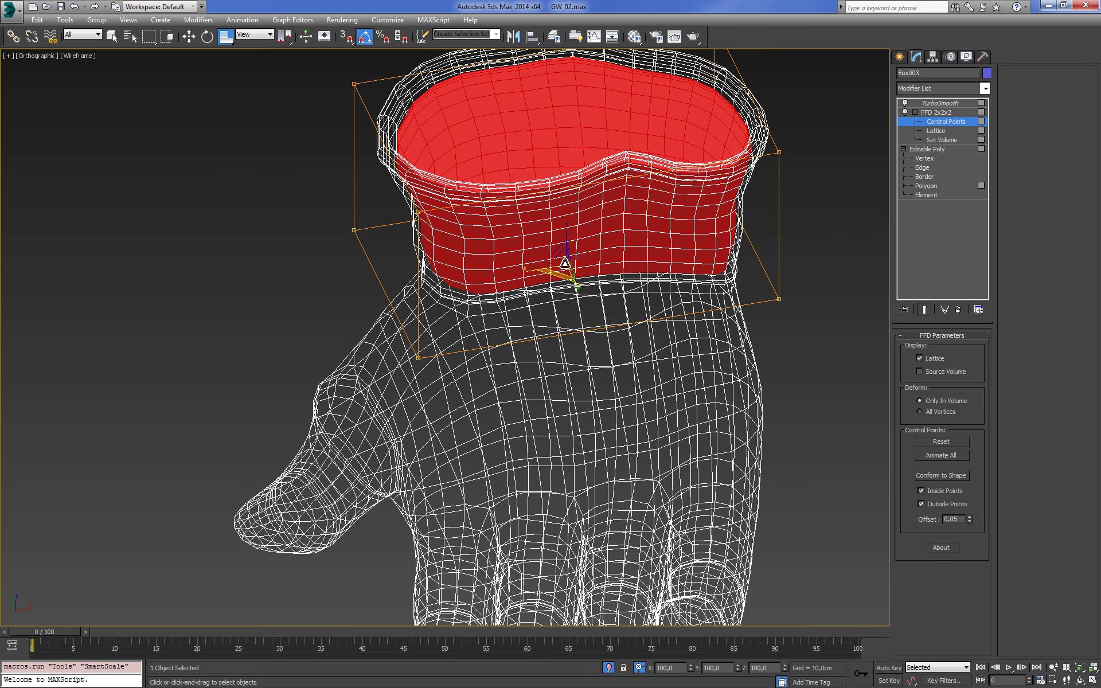
# Collapse the FFD 2x2x2 lattice into the glove's Editable Poly, keeping the flared cuff
pyautogui.keyDown('alt'); pyautogui.moveTo(561, 270); pyautogui.dragTo(579, 267, button='middle'); pyautogui.keyUp('alt')
pyautogui.press('F3')
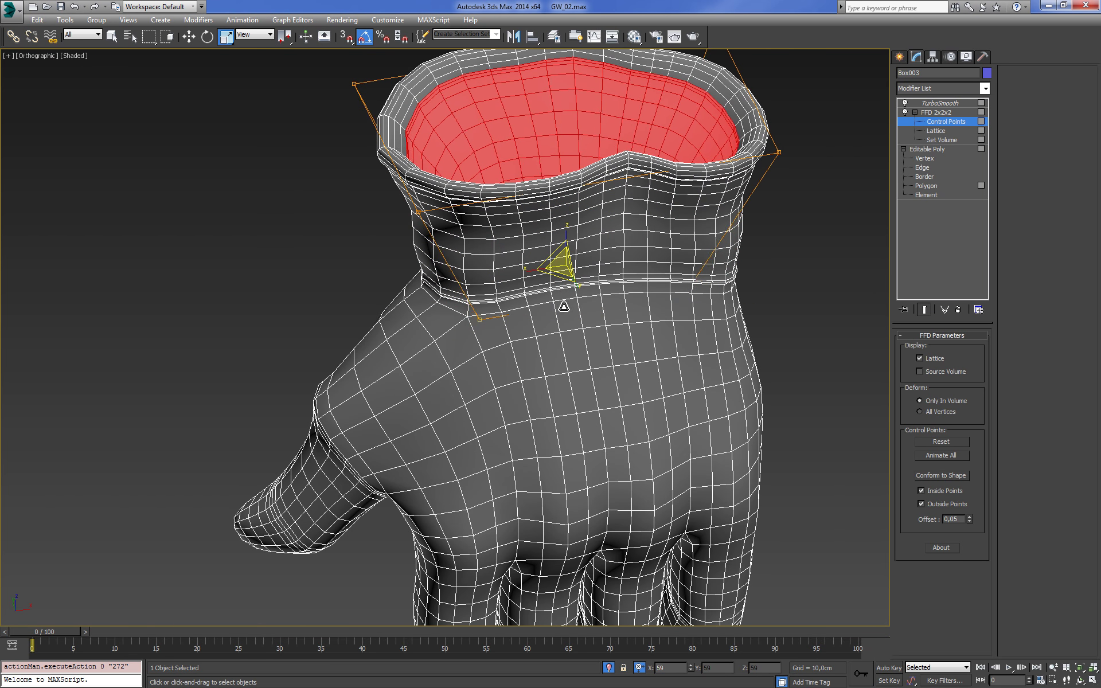
pyautogui.press('w')
pyautogui.press('F3')
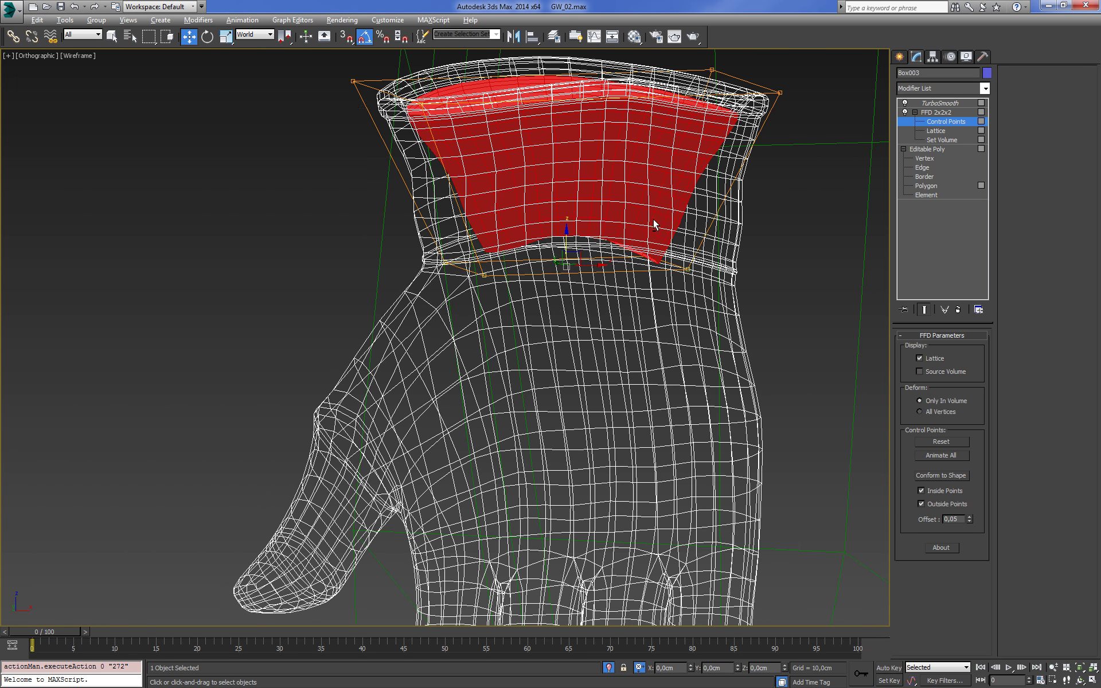
pyautogui.rightClick(979, 122)
pyautogui.click(969, 289)
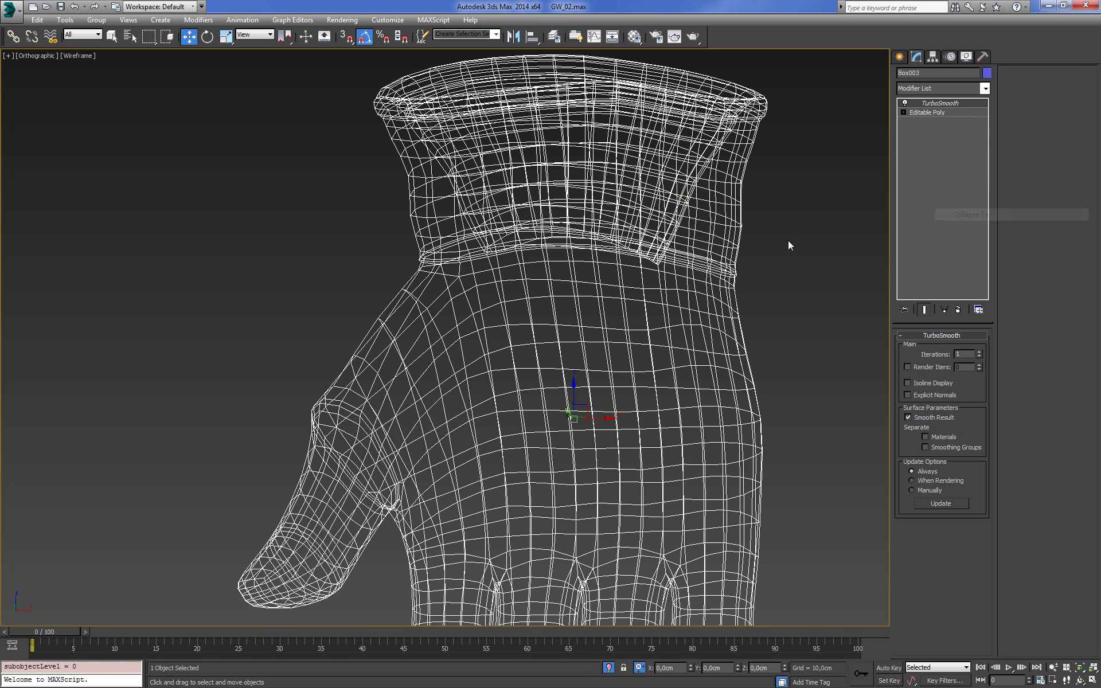
pyautogui.click(789, 240)
pyautogui.press('F3')
pyautogui.hotkey('ctrl', 'z')
# Check the collapsed glove in the Perspective, Front and Left views
pyautogui.press('p')
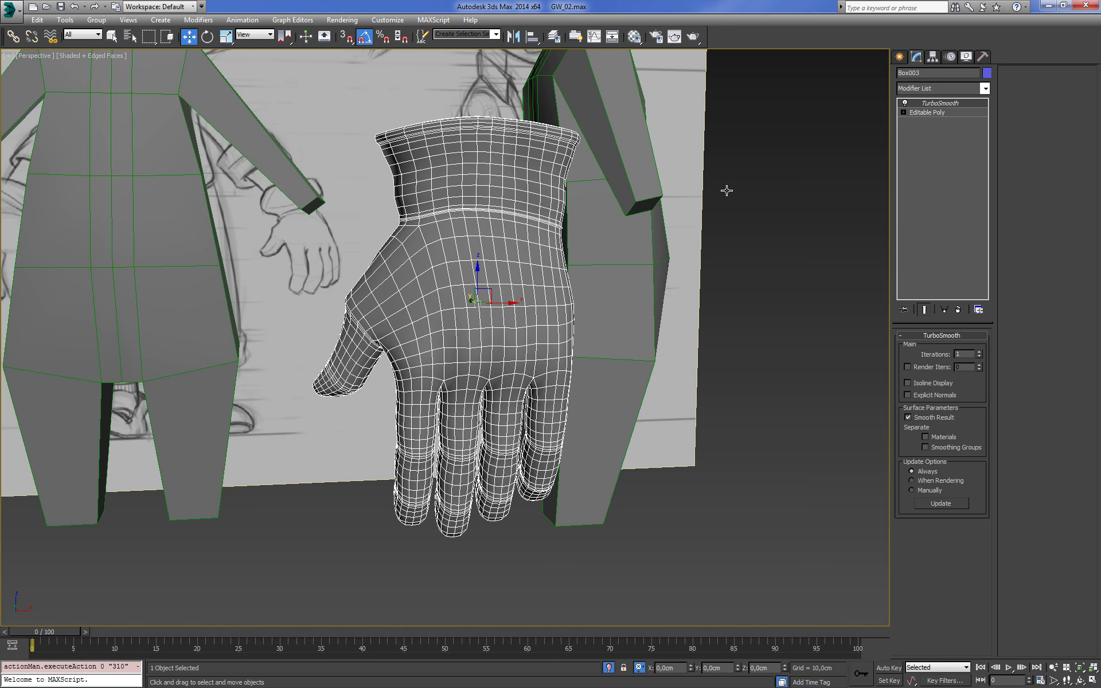
pyautogui.moveTo(726, 191)
pyautogui.keyDown('alt'); pyautogui.mouseDown(button='middle')
pyautogui.moveTo(594, 218)
pyautogui.moveTo(717, 216)
pyautogui.mouseUp(button='middle'); pyautogui.keyUp('alt')
pyautogui.press('f')
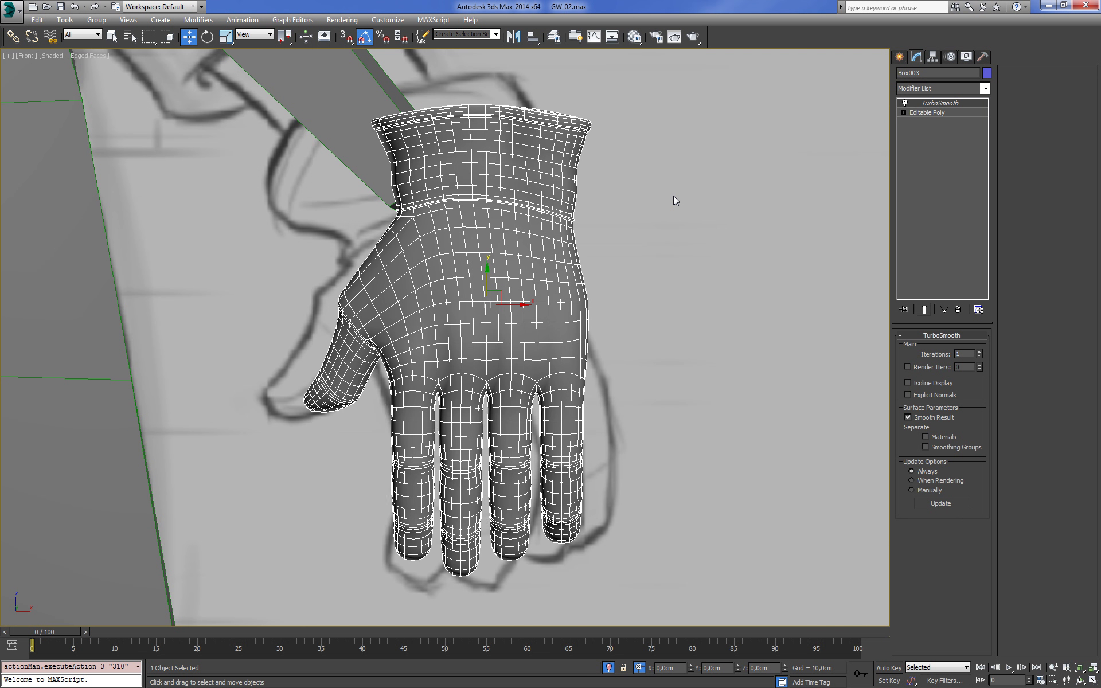
pyautogui.press('l')
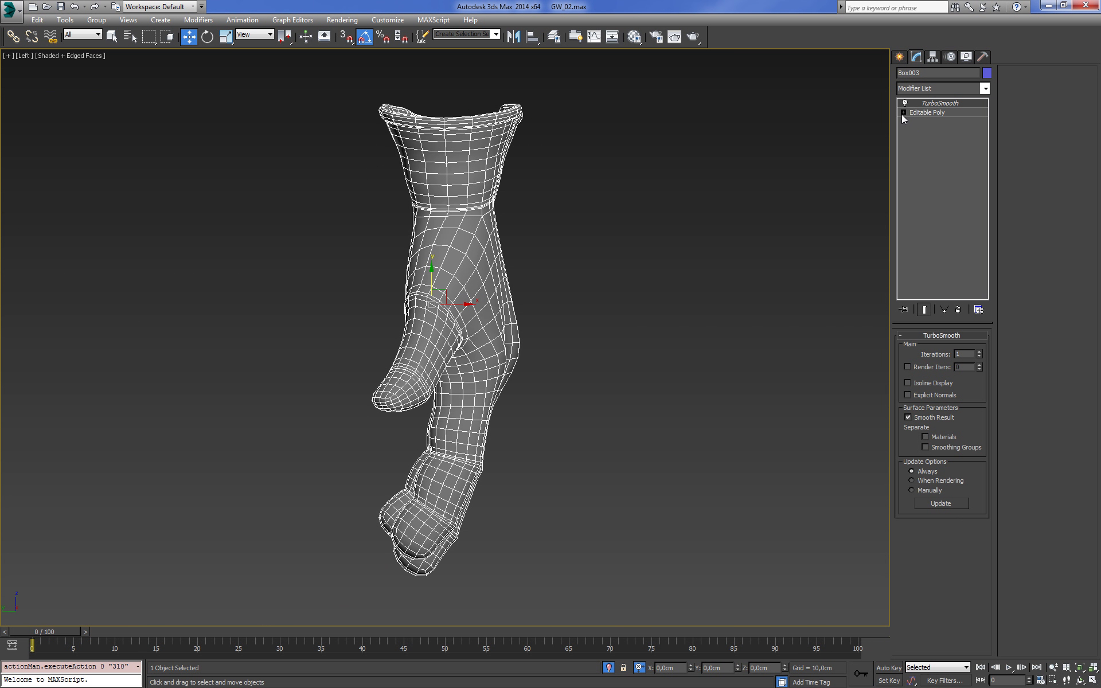
pyautogui.click(903, 113)
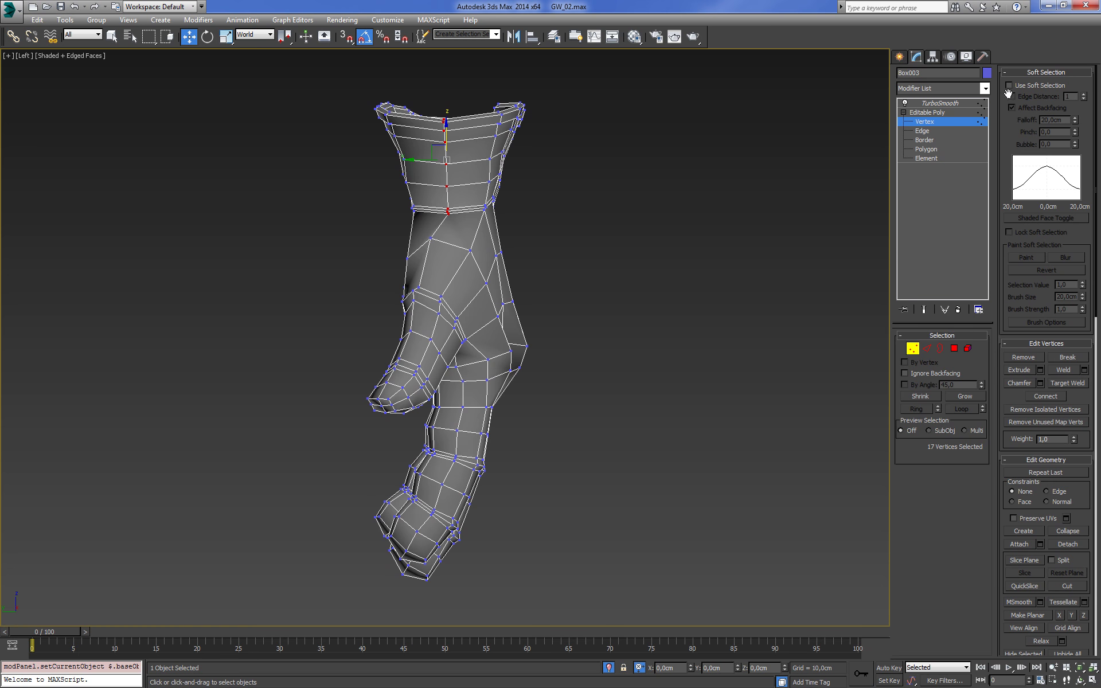
# Turn on soft selection with 5,2cm falloff and nudge the cuff seam vertices sideways
pyautogui.click(1009, 86)
pyautogui.press('F3')
pyautogui.press('F3')
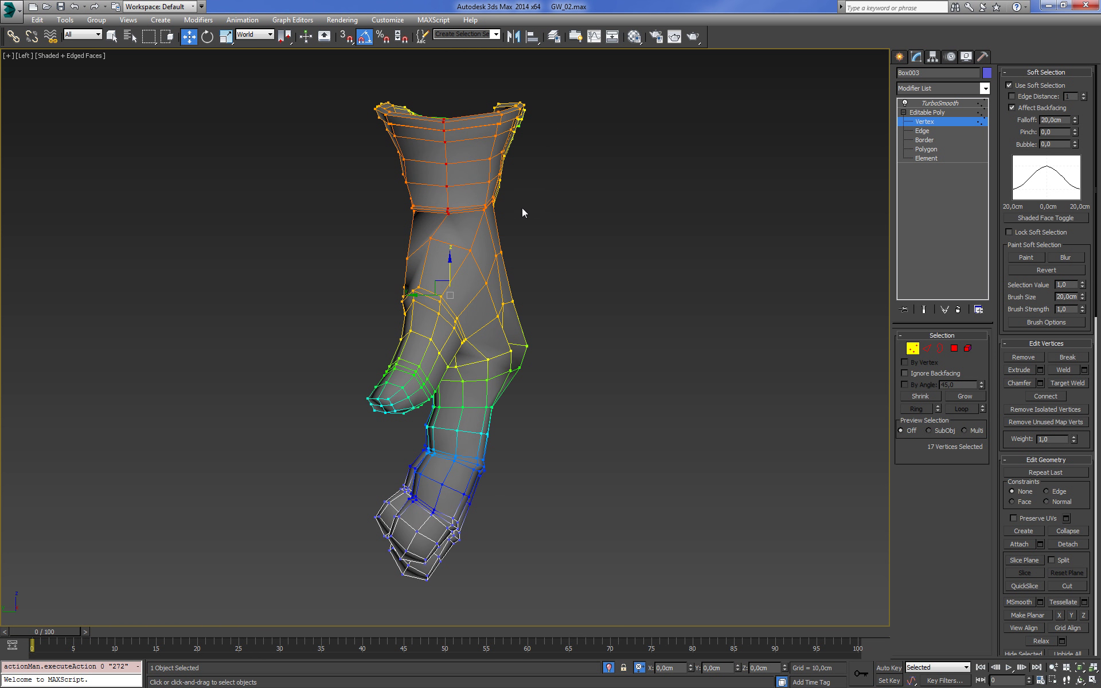
pyautogui.moveTo(517, 190); pyautogui.dragTo(492, 210)
pyautogui.press('w')
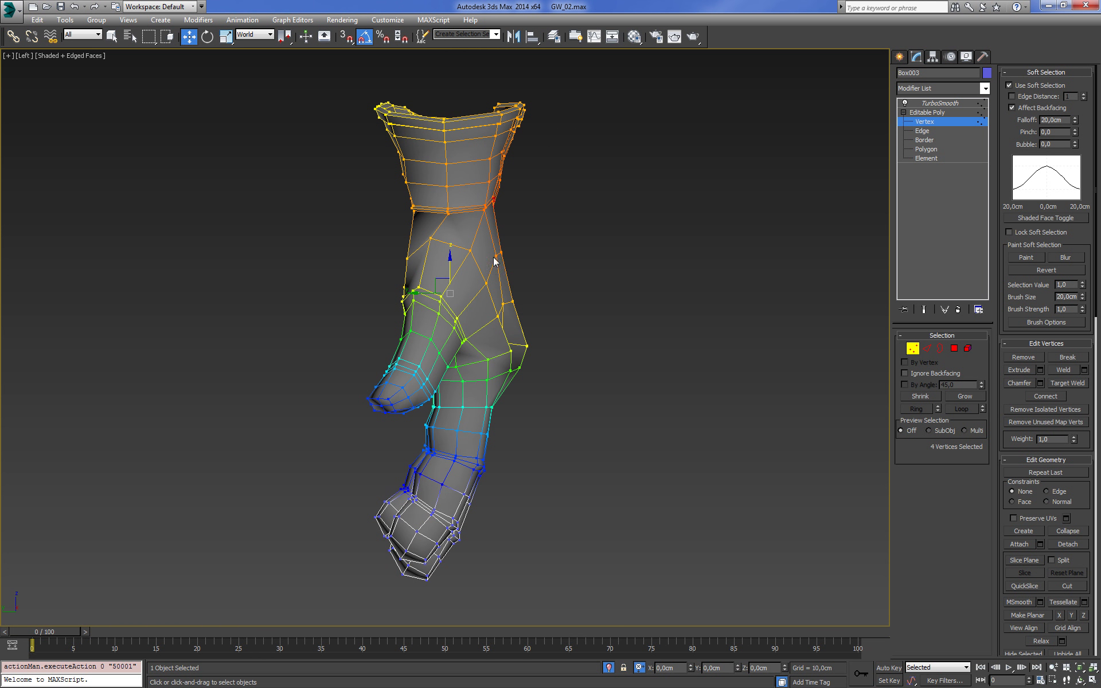
pyautogui.moveTo(1076, 122); pyautogui.dragTo(1070, 164)
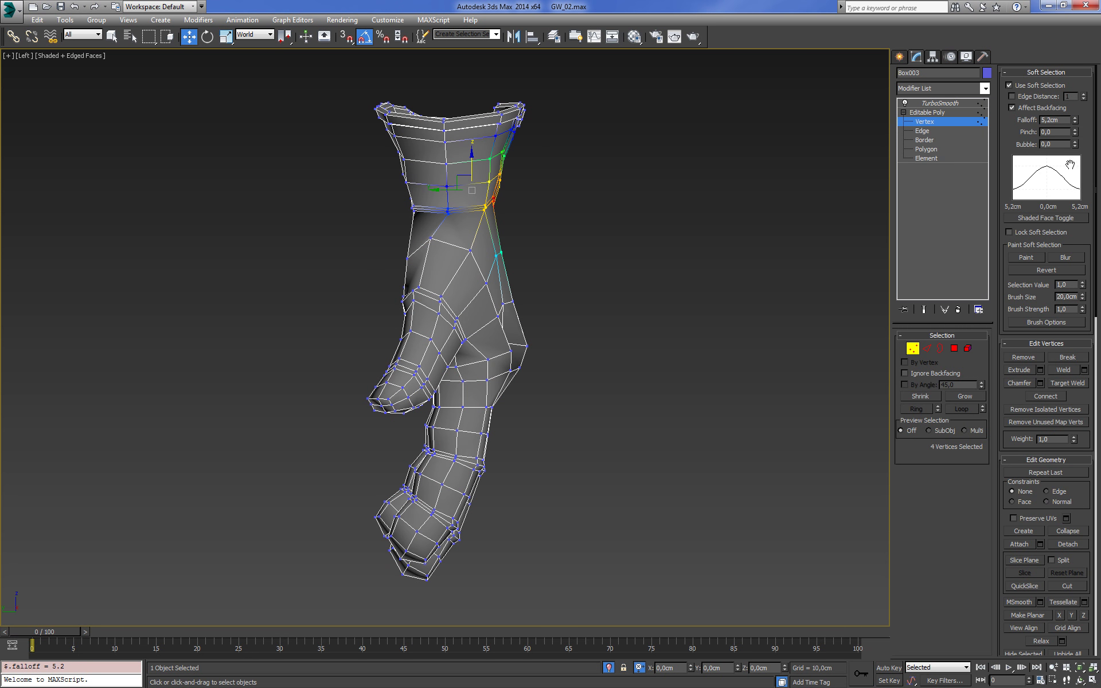
pyautogui.moveTo(451, 189); pyautogui.dragTo(457, 191)
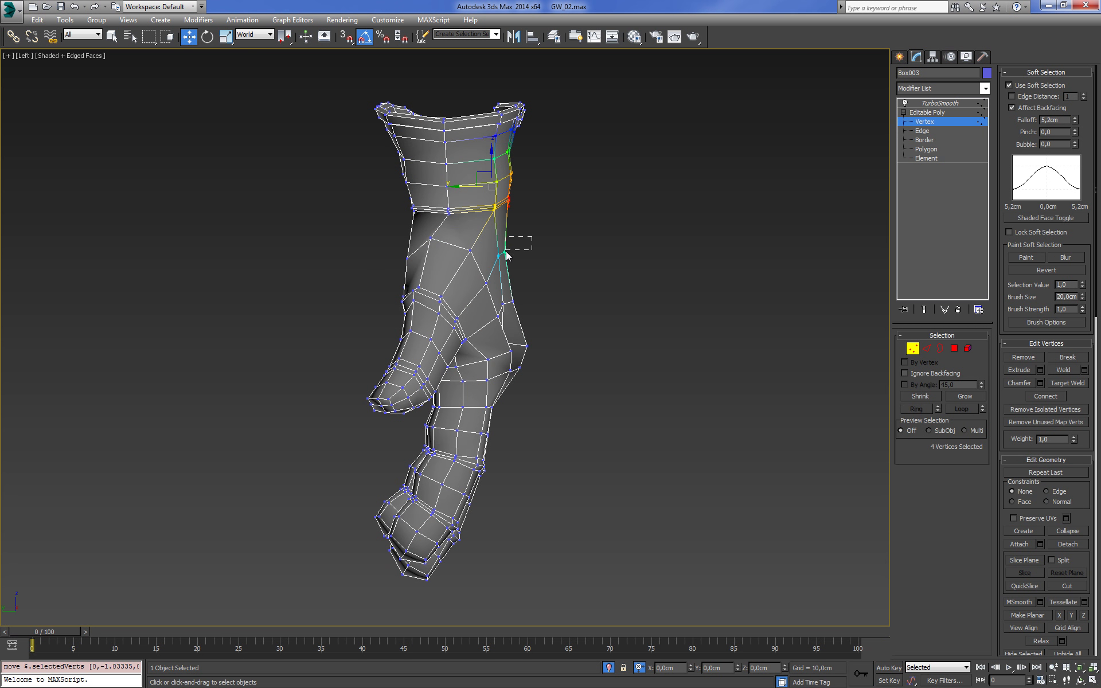
# Select side and collar vertices, then push a vertex near the cuff seam outward
pyautogui.moveTo(505, 253)
pyautogui.mouseDown()
pyautogui.moveTo(480, 267)
pyautogui.moveTo(472, 229)
pyautogui.mouseUp()
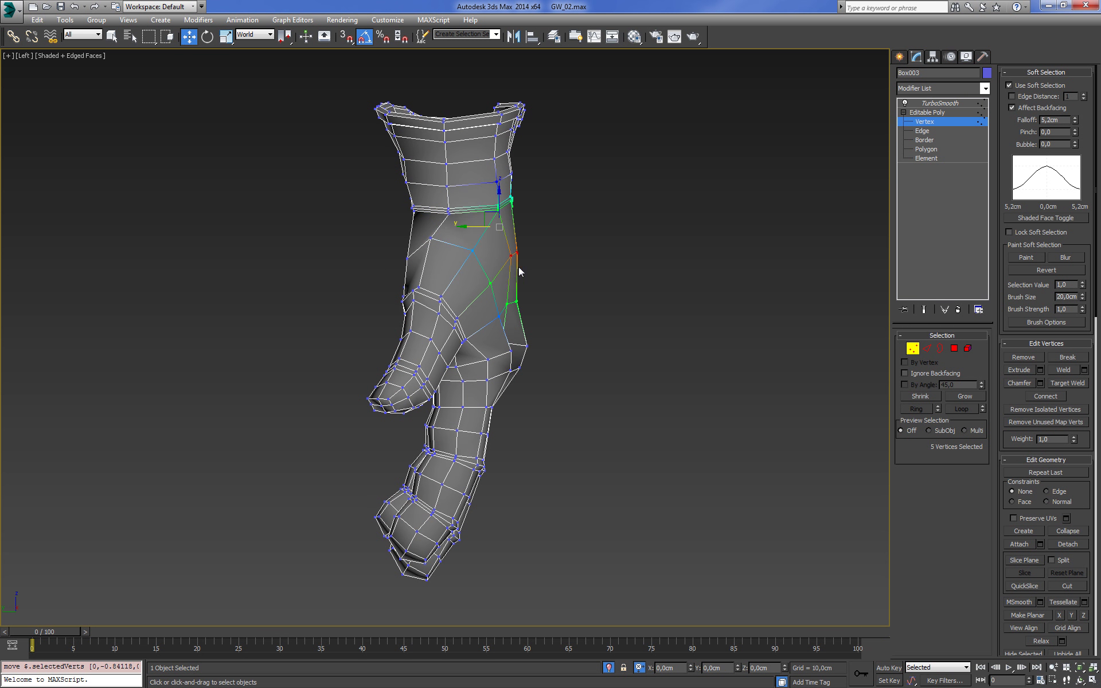
pyautogui.moveTo(519, 271); pyautogui.dragTo(501, 303)
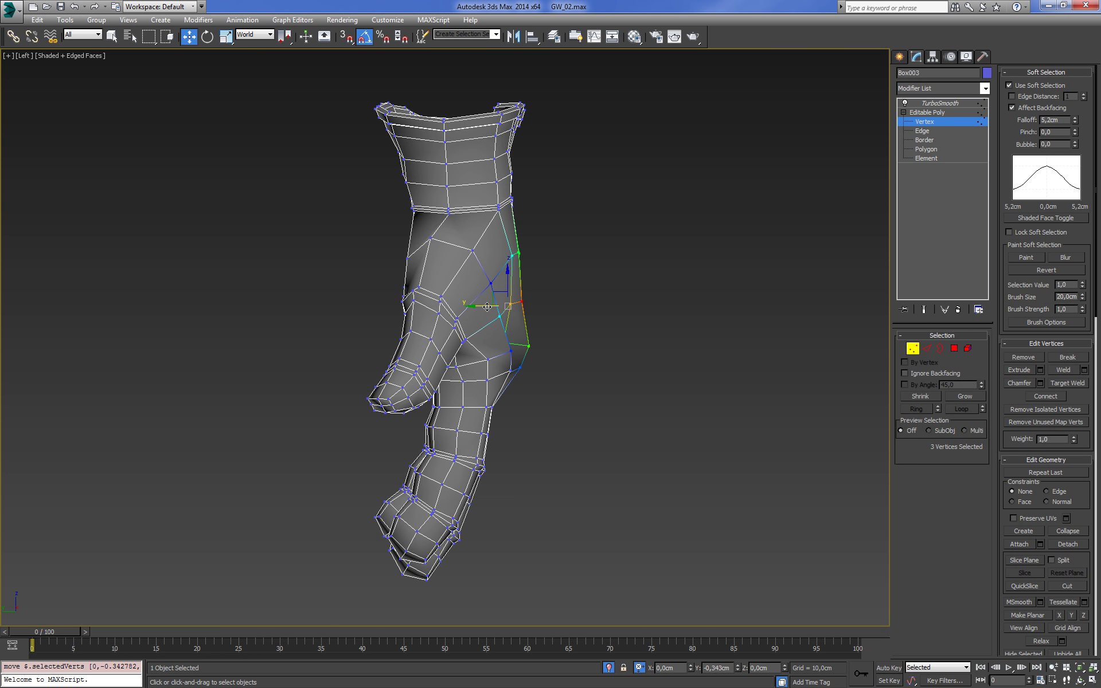
pyautogui.keyDown('alt'); pyautogui.moveTo(487, 308); pyautogui.dragTo(460, 256, button='middle'); pyautogui.keyUp('alt')
pyautogui.press('F3')
pyautogui.moveTo(386, 195)
pyautogui.mouseDown()
pyautogui.moveTo(404, 205)
pyautogui.moveTo(415, 271)
pyautogui.mouseUp()
pyautogui.press('F3')
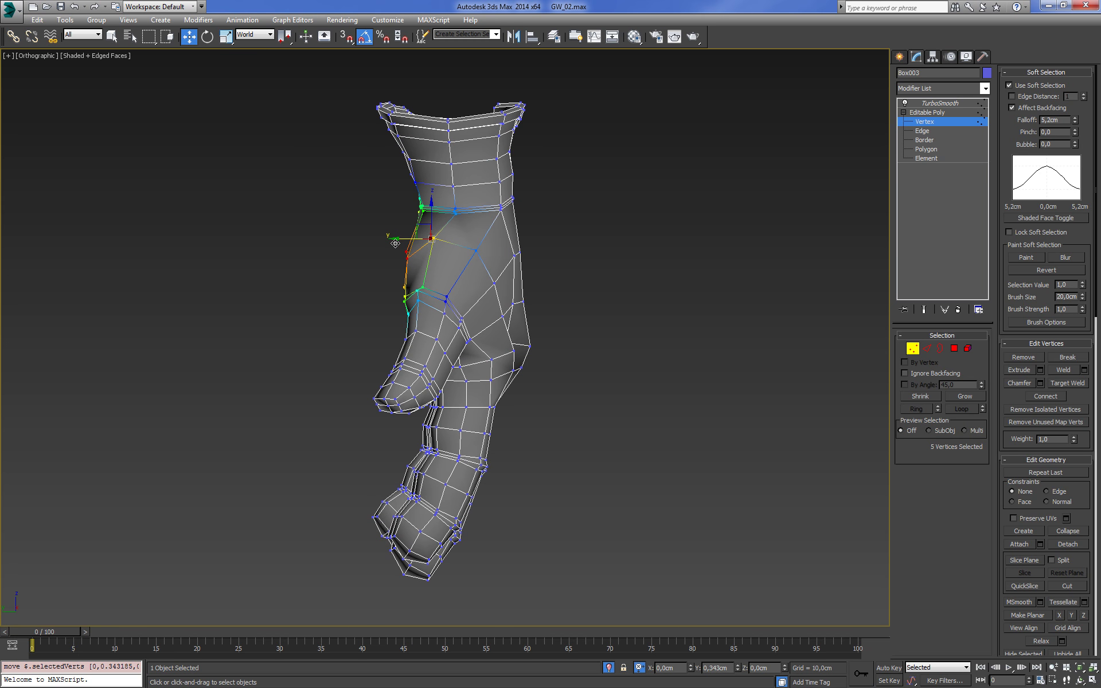
pyautogui.moveTo(481, 293)
pyautogui.keyDown('alt'); pyautogui.mouseDown(button='middle')
pyautogui.moveTo(652, 276)
pyautogui.moveTo(704, 283)
pyautogui.moveTo(634, 310)
pyautogui.moveTo(527, 309)
pyautogui.moveTo(542, 267)
pyautogui.moveTo(575, 327)
pyautogui.moveTo(654, 338)
pyautogui.moveTo(566, 383)
pyautogui.mouseUp(button='middle'); pyautogui.keyUp('alt')
pyautogui.click(473, 320)
pyautogui.click(568, 387)
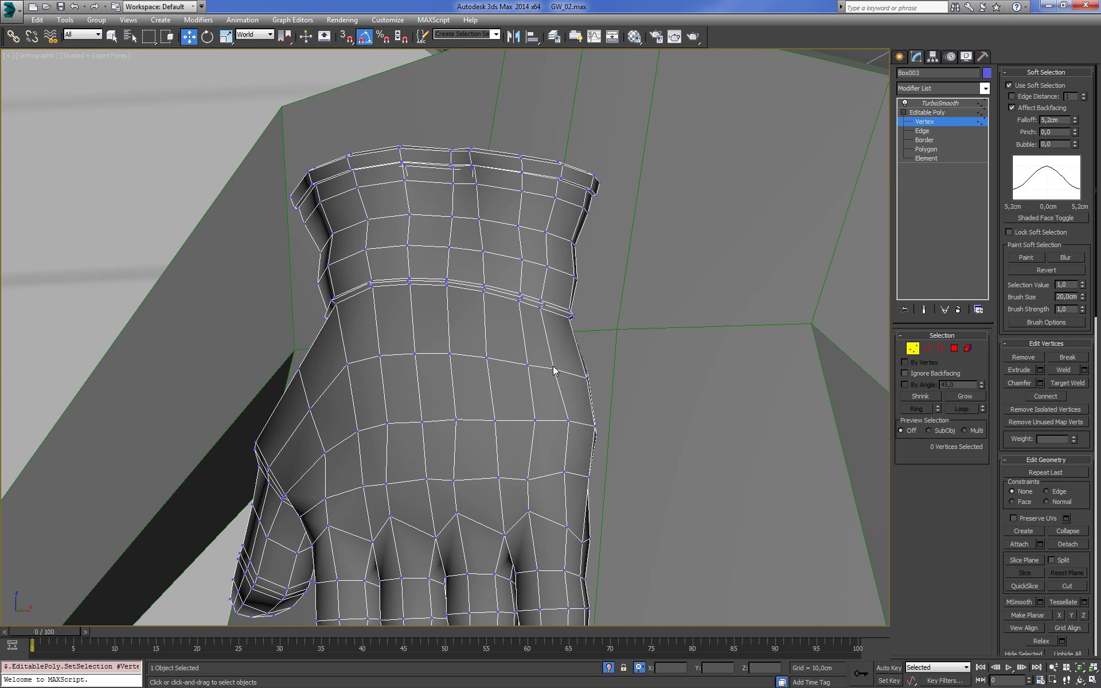
pyautogui.moveTo(562, 339); pyautogui.dragTo(564, 339)
# Move vertices just below the cuff seam to smooth the wrist bulge
pyautogui.moveTo(564, 339)
pyautogui.keyDown('alt'); pyautogui.mouseDown(button='middle')
pyautogui.moveTo(445, 338)
pyautogui.moveTo(434, 362)
pyautogui.moveTo(457, 424)
pyautogui.mouseUp(button='middle'); pyautogui.keyUp('alt')
pyautogui.scroll(3, 457, 427)
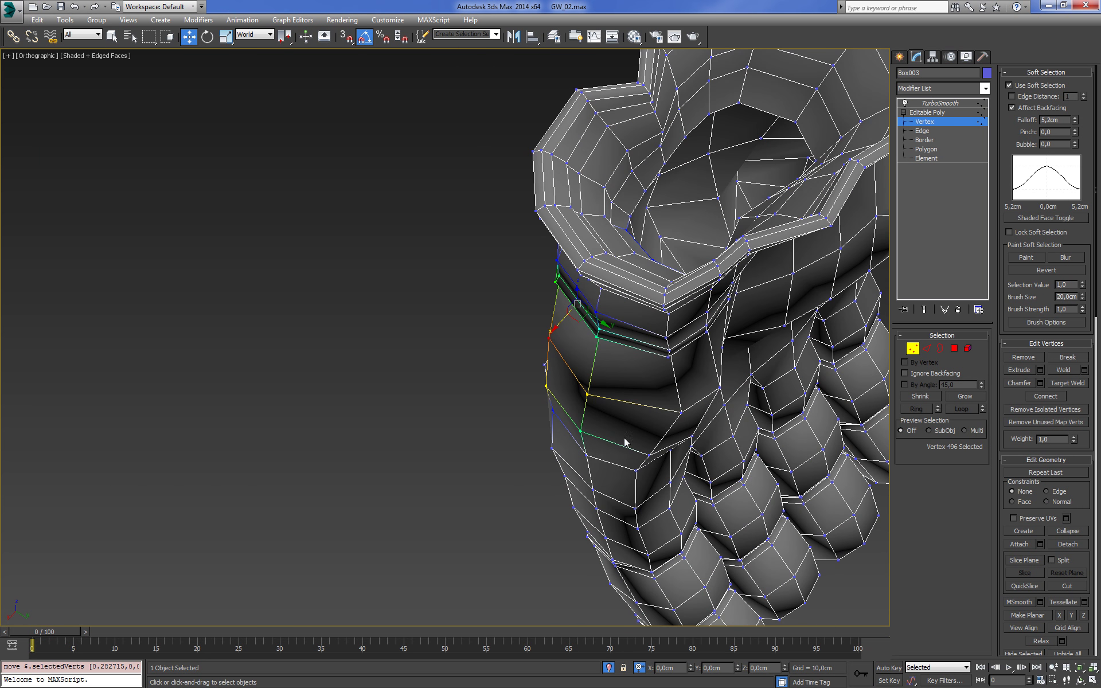
pyautogui.click(680, 413)
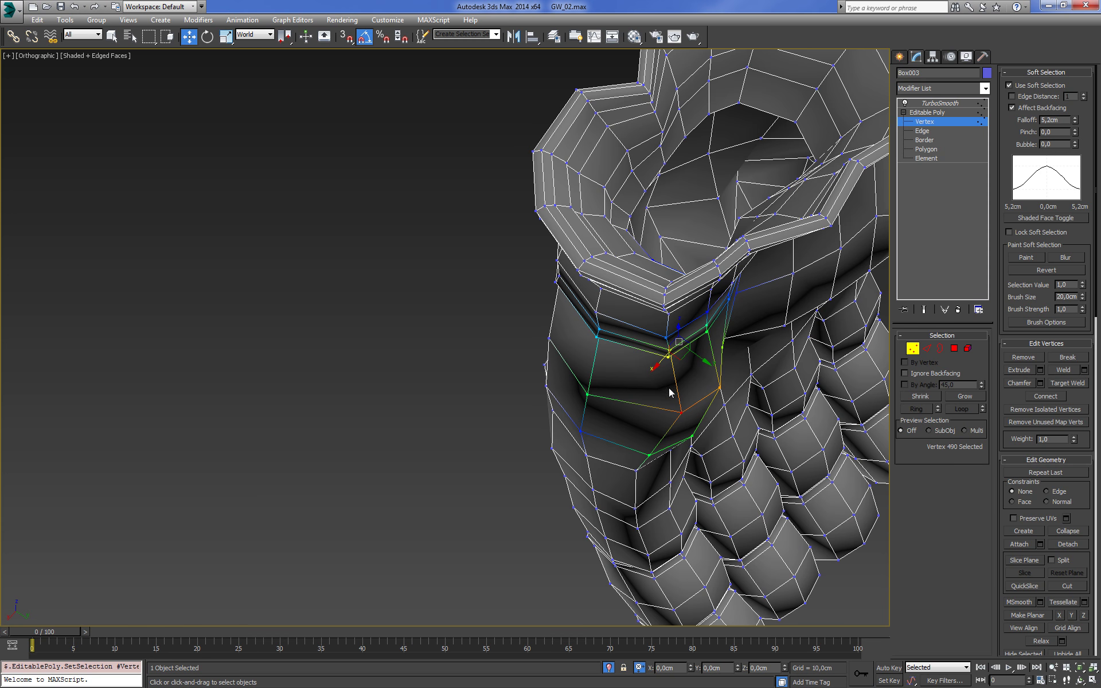
pyautogui.moveTo(684, 359); pyautogui.dragTo(659, 361)
pyautogui.moveTo(659, 351)
pyautogui.keyDown('alt'); pyautogui.mouseDown(button='middle')
pyautogui.moveTo(588, 282)
pyautogui.moveTo(641, 300)
pyautogui.mouseUp(button='middle'); pyautogui.keyUp('alt')
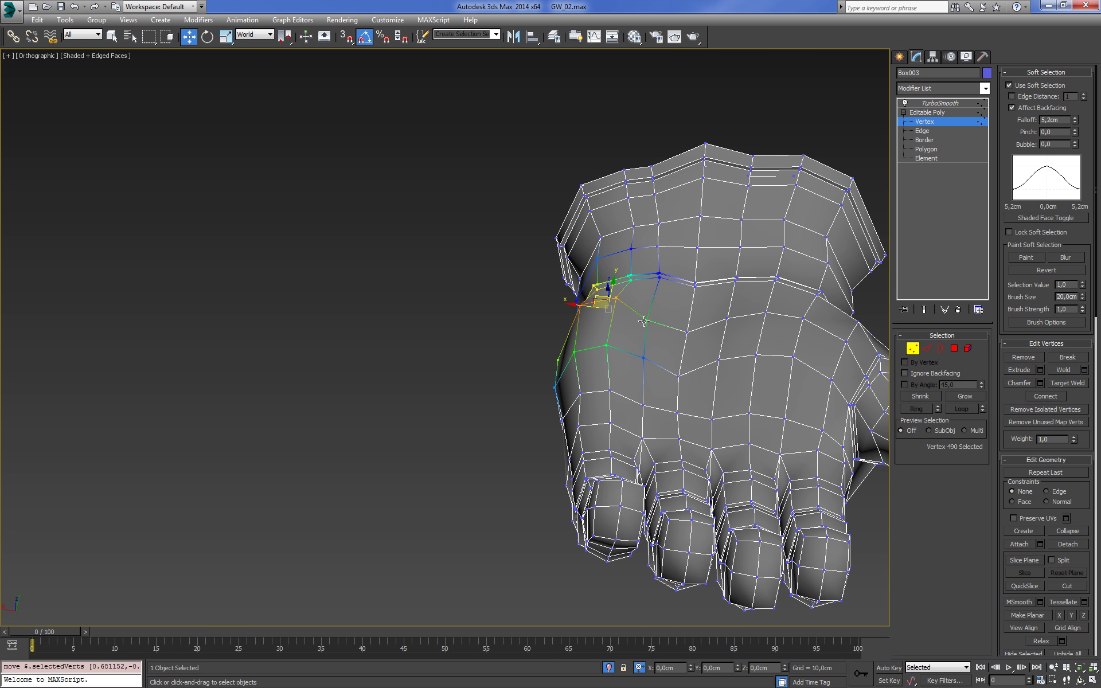
pyautogui.click(624, 303)
pyautogui.moveTo(621, 301); pyautogui.dragTo(618, 299)
pyautogui.keyDown('alt'); pyautogui.moveTo(618, 299); pyautogui.dragTo(656, 291, button='middle'); pyautogui.keyUp('alt')
pyautogui.moveTo(645, 278); pyautogui.dragTo(648, 277)
pyautogui.moveTo(648, 276)
pyautogui.keyDown('alt'); pyautogui.mouseDown(button='middle')
pyautogui.moveTo(779, 364)
pyautogui.moveTo(832, 343)
pyautogui.moveTo(668, 346)
pyautogui.mouseUp(button='middle'); pyautogui.keyUp('alt')
pyautogui.click(926, 349)
# Turn off soft selection and select the edge loop from cuff down the middle finger
pyautogui.click(1009, 85)
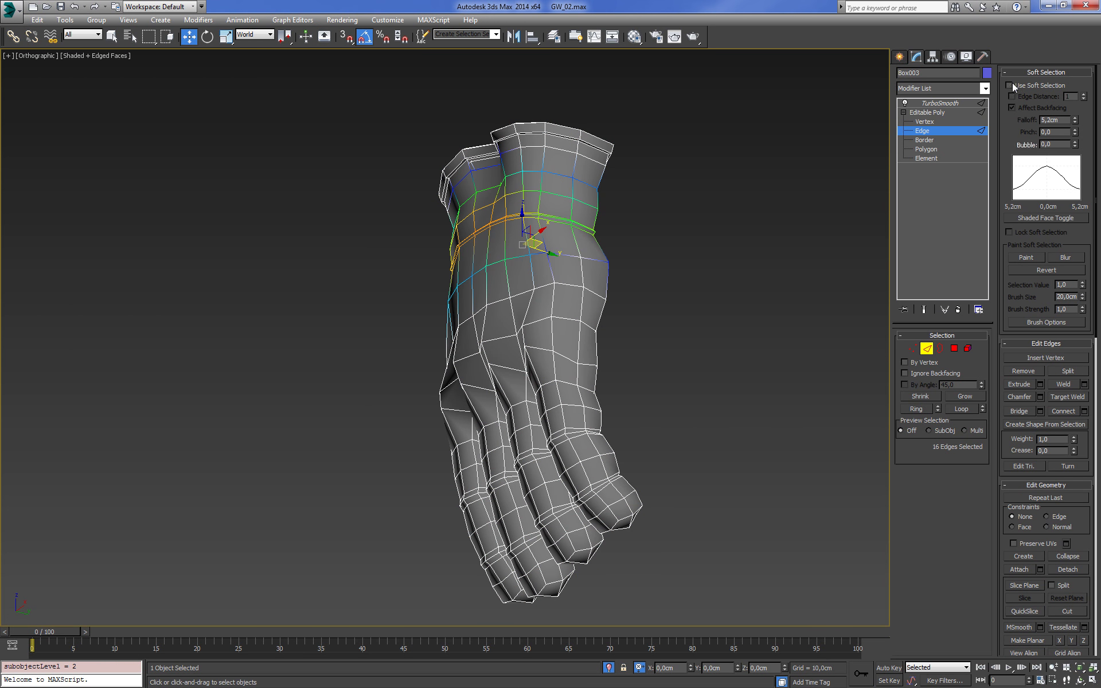
pyautogui.scroll(3, 649, 293)
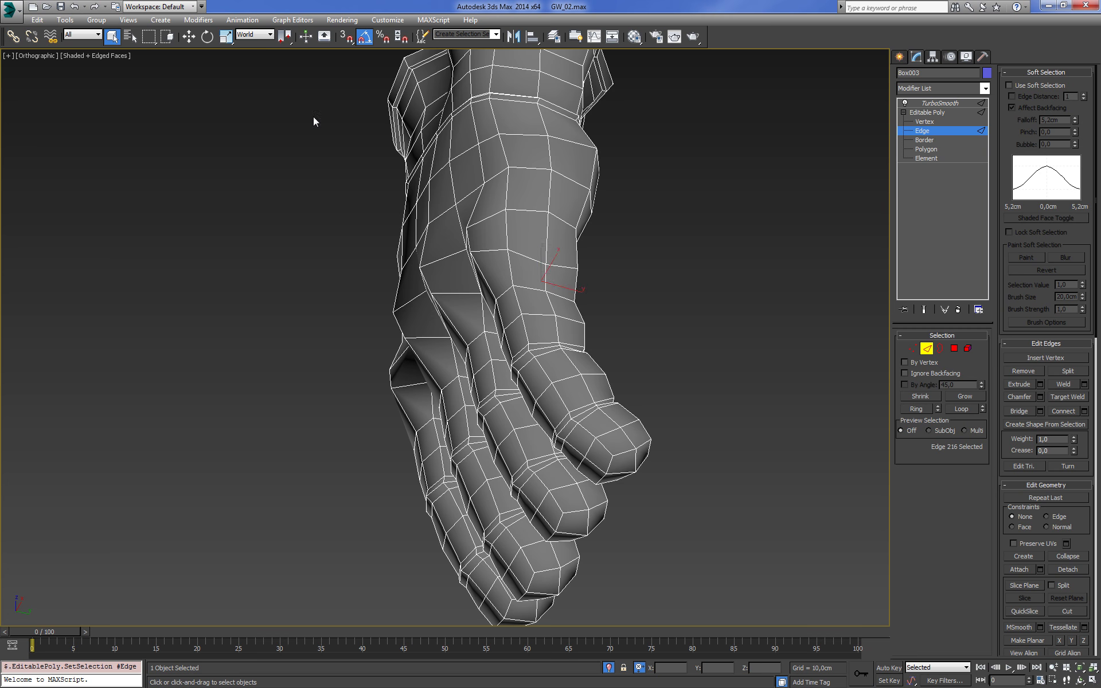
pyautogui.click(548, 228)
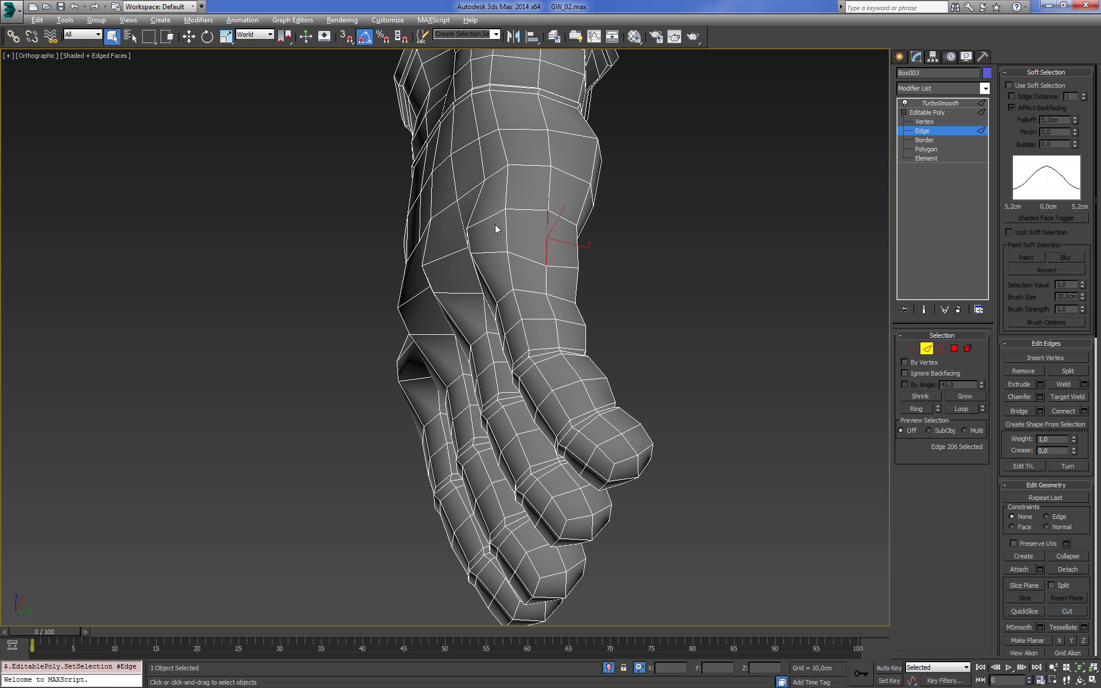
pyautogui.hotkey('alt', 'l')
pyautogui.press('z')
pyautogui.moveTo(496, 229)
pyautogui.keyDown('alt'); pyautogui.mouseDown(button='middle')
pyautogui.moveTo(721, 270)
pyautogui.moveTo(678, 329)
pyautogui.mouseUp(button='middle'); pyautogui.keyUp('alt')
pyautogui.scroll(3, 708, 465)
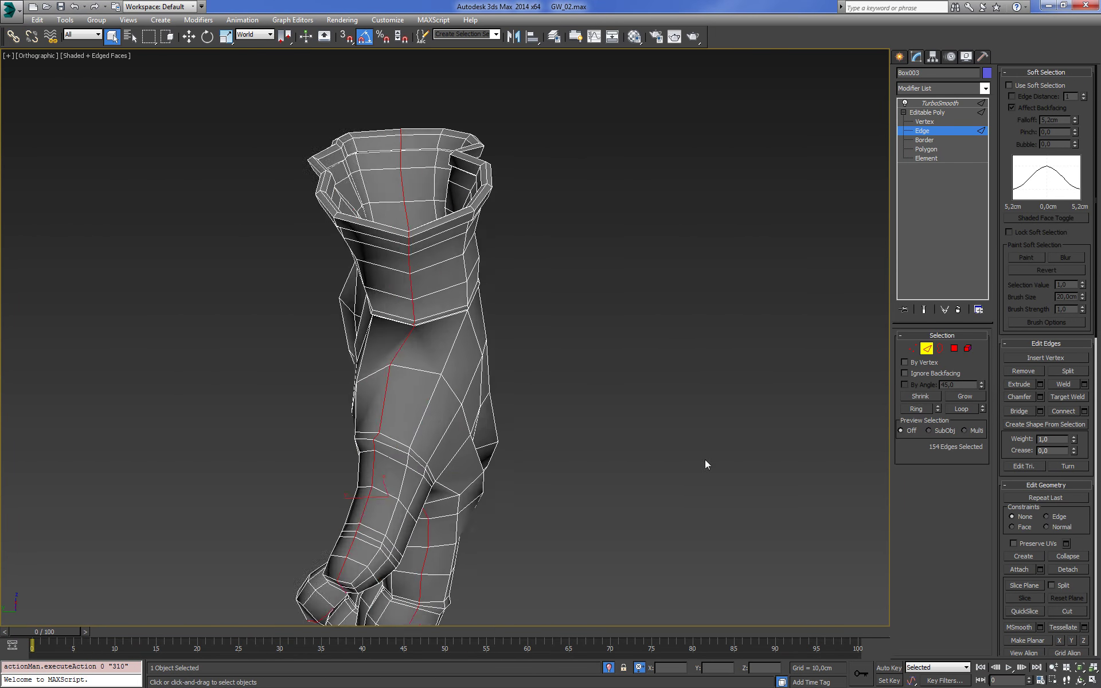
pyautogui.moveTo(707, 464)
pyautogui.keyDown('alt'); pyautogui.mouseDown(button='middle')
pyautogui.moveTo(589, 388)
pyautogui.moveTo(566, 394)
pyautogui.moveTo(578, 376)
pyautogui.moveTo(634, 418)
pyautogui.moveTo(632, 450)
pyautogui.moveTo(617, 420)
pyautogui.moveTo(634, 270)
pyautogui.moveTo(648, 312)
pyautogui.moveTo(745, 224)
pyautogui.moveTo(713, 345)
pyautogui.moveTo(763, 298)
pyautogui.moveTo(764, 308)
pyautogui.mouseUp(button='middle'); pyautogui.keyUp('alt')
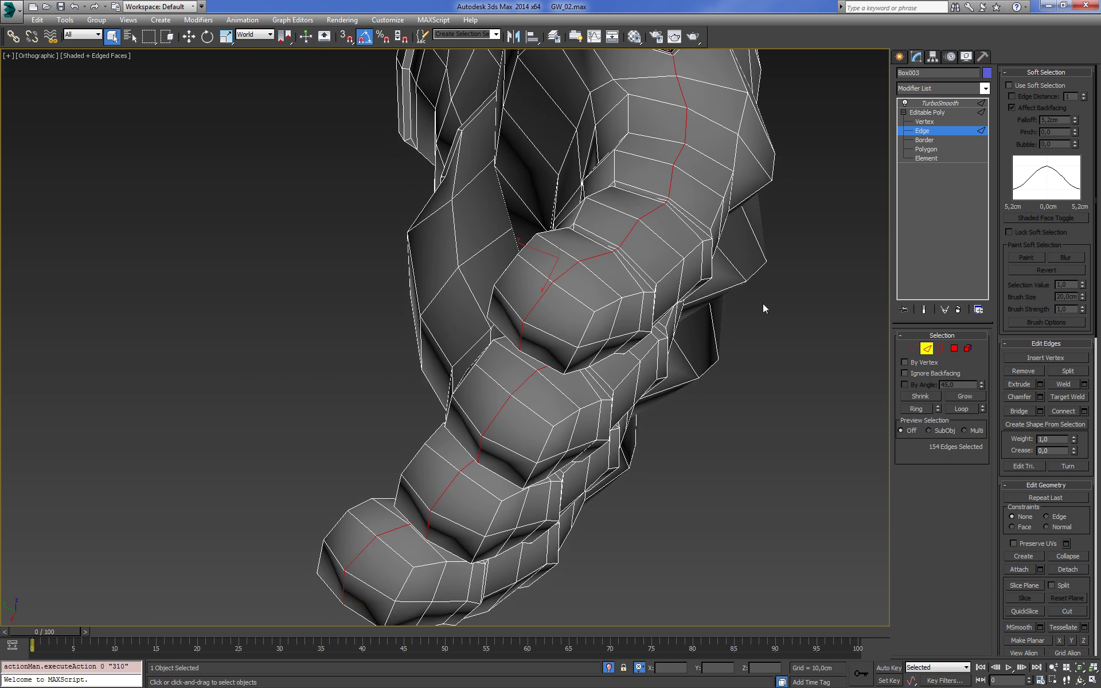
pyautogui.scroll(3, 745, 321)
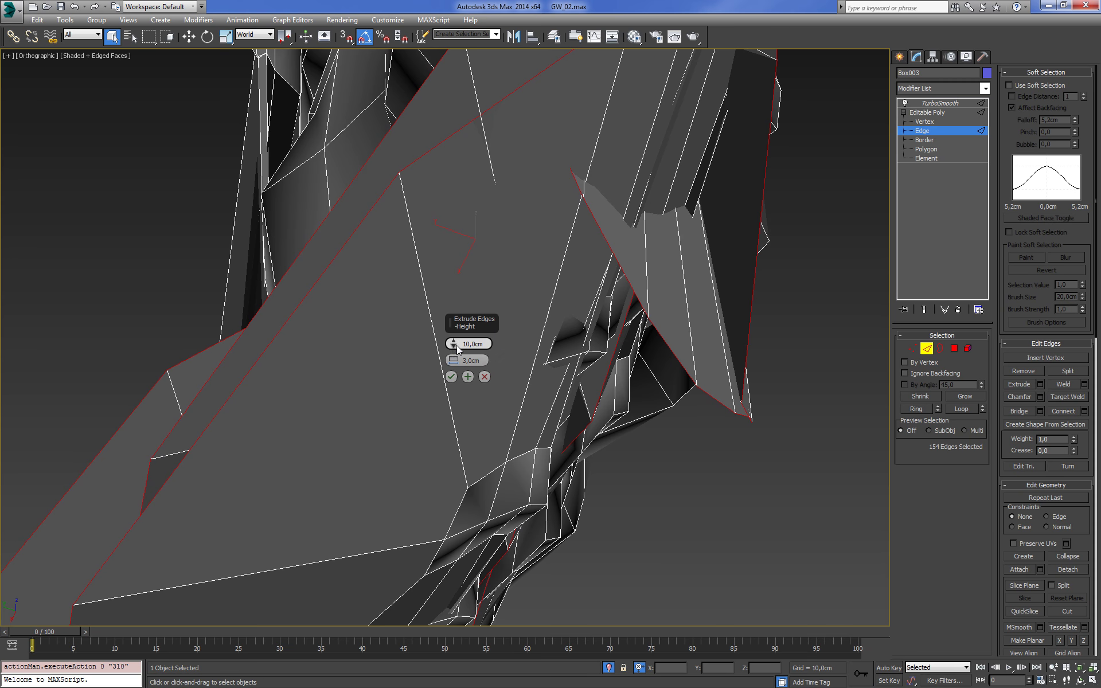
# Extrude the 154 seam edges with Height -0,099cm and Width 0,121cm
pyautogui.rightClick(456, 345)
pyautogui.scroll(3, 481, 343)
pyautogui.scroll(2, 482, 343)
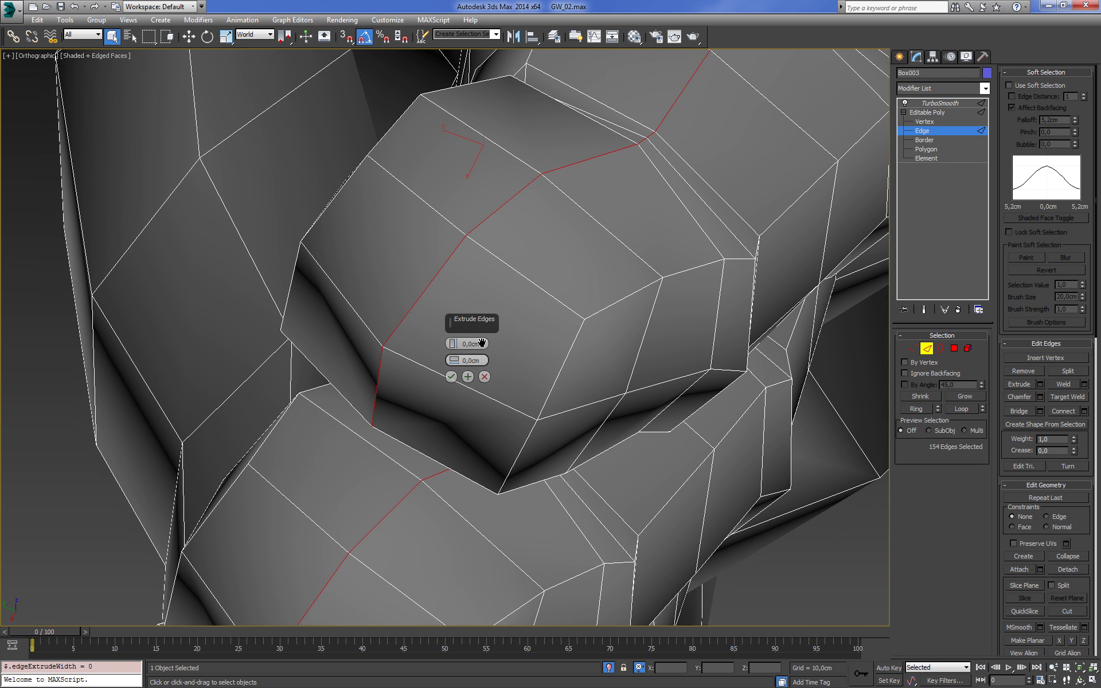
pyautogui.moveTo(481, 343); pyautogui.dragTo(443, 352, button='middle')
pyautogui.moveTo(452, 344)
pyautogui.mouseDown()
pyautogui.moveTo(455, 362)
pyautogui.moveTo(463, 348)
pyautogui.mouseUp()
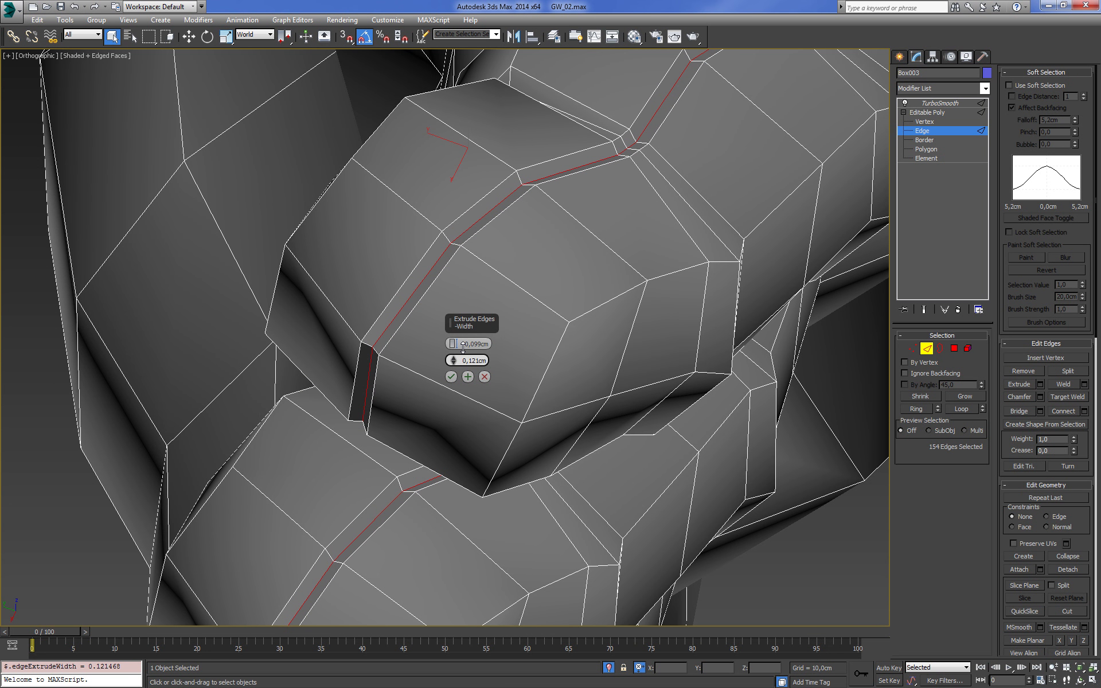
pyautogui.click(451, 376)
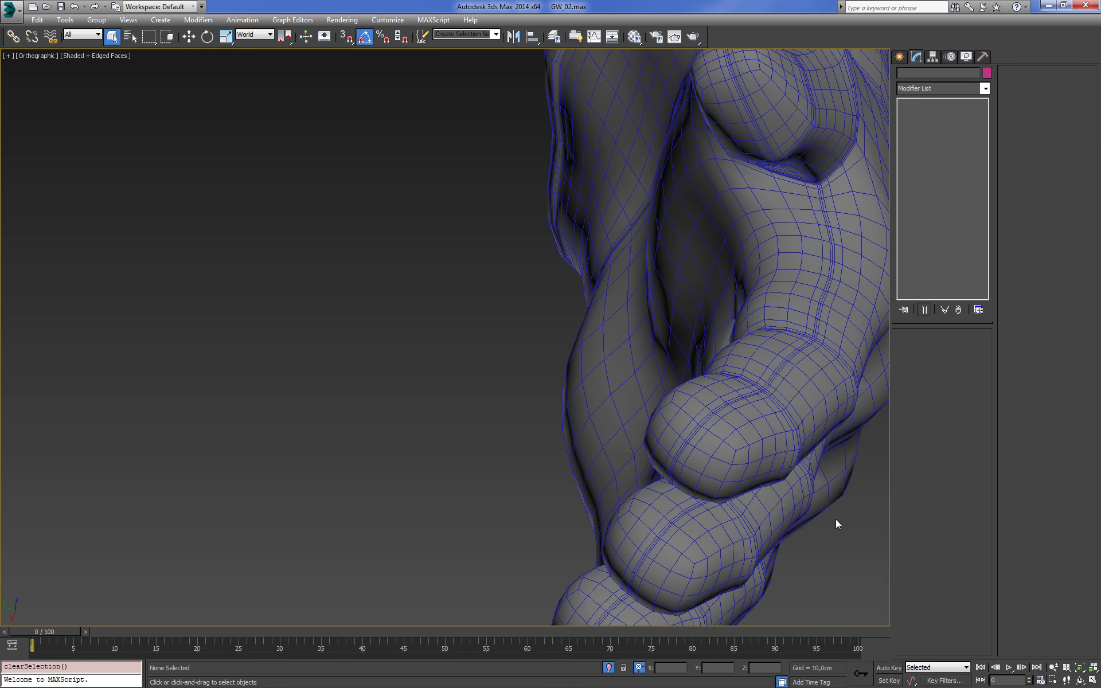
pyautogui.press('F4')
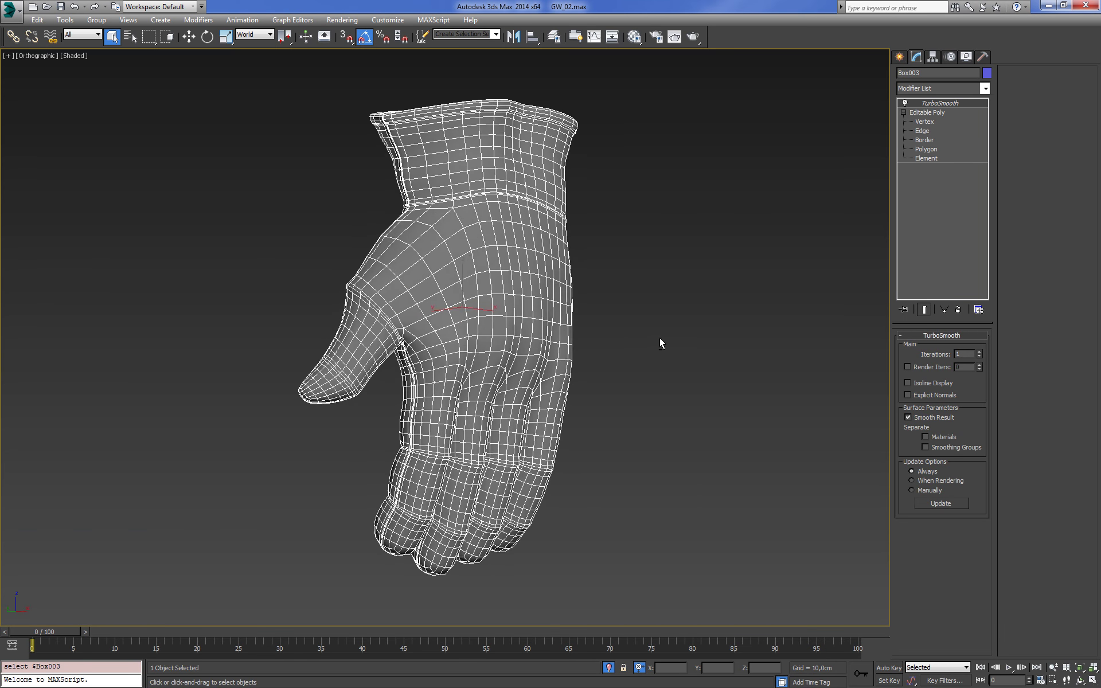
# Reselect the glove at Edge level with Show End Result enabled
pyautogui.keyDown('alt'); pyautogui.moveTo(586, 338); pyautogui.dragTo(699, 336, button='middle'); pyautogui.keyUp('alt')
pyautogui.click(645, 354)
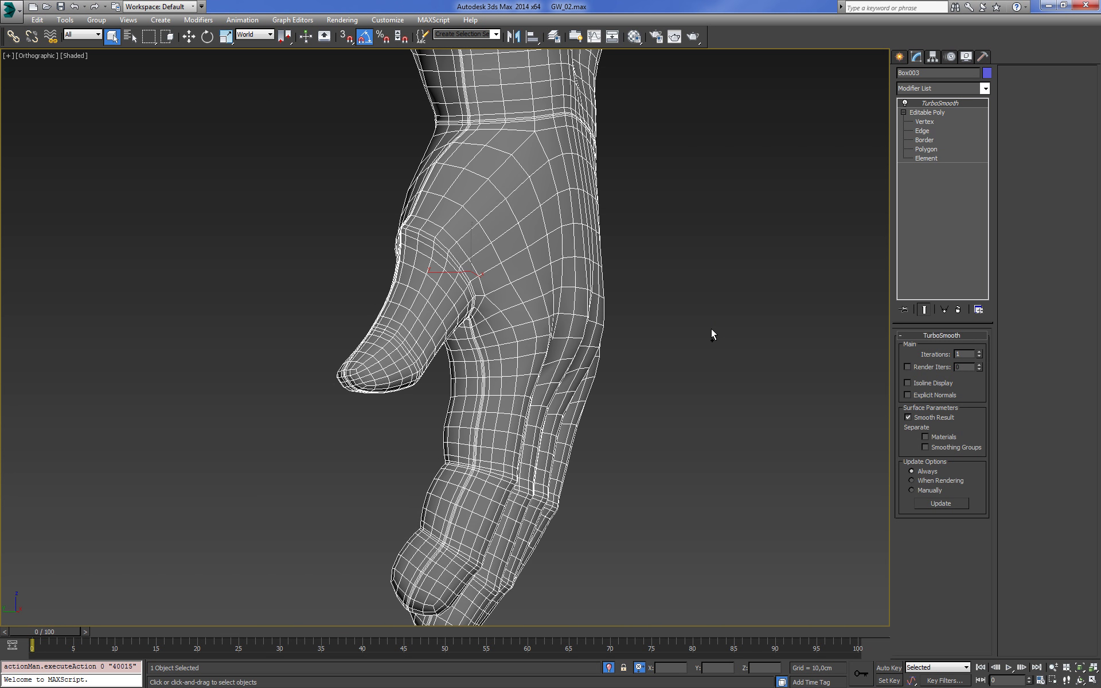
pyautogui.click(711, 329)
pyautogui.hotkey('ctrl', 'z')
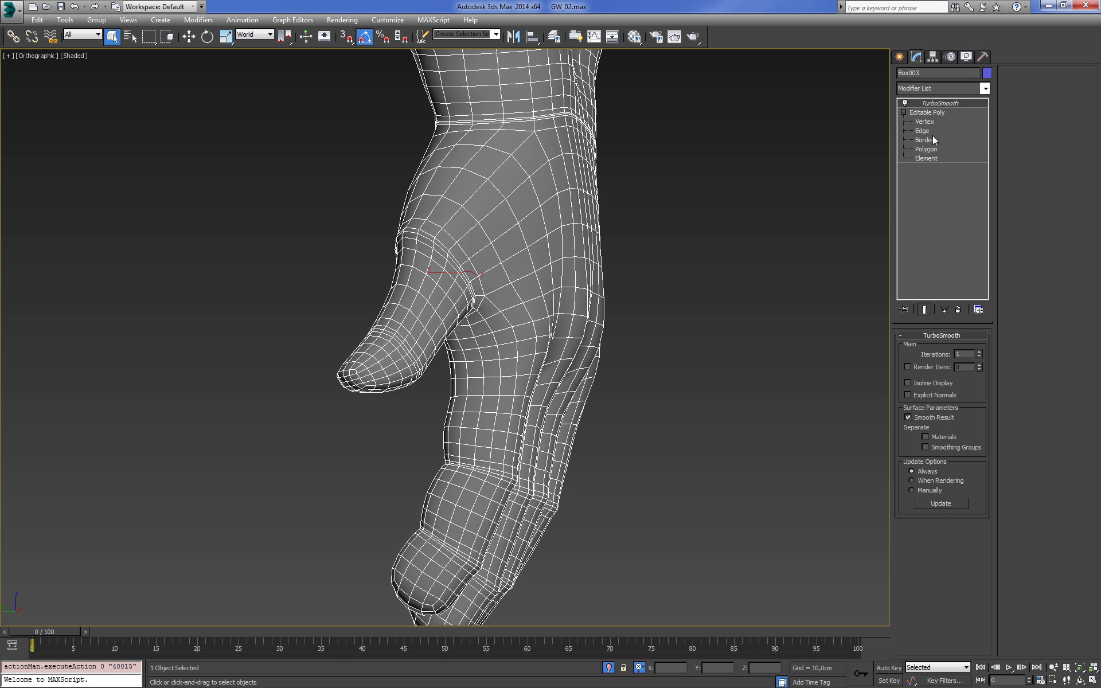
pyautogui.click(924, 131)
pyautogui.click(923, 310)
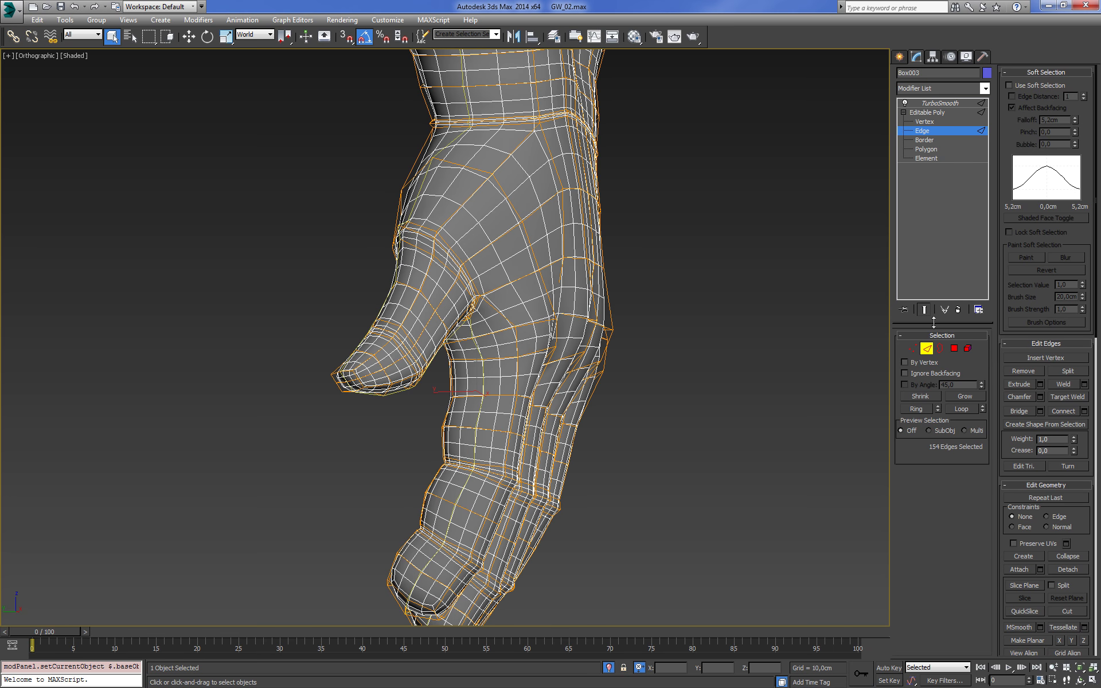
# Re-extrude the seam edges to Height -0,329cm and Width 0,102cm
pyautogui.click(1040, 384)
pyautogui.moveTo(681, 453); pyautogui.dragTo(869, 388, button='middle')
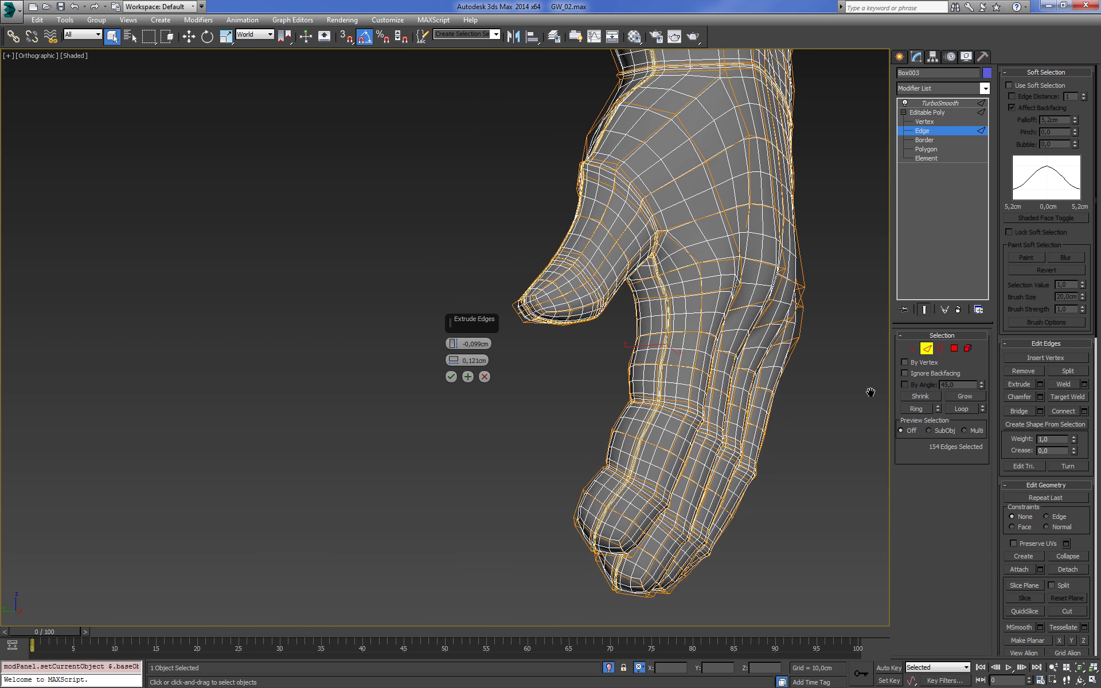
pyautogui.scroll(2, 870, 389)
pyautogui.scroll(2, 613, 405)
pyautogui.keyDown('alt'); pyautogui.moveTo(612, 405); pyautogui.dragTo(608, 373, button='middle'); pyautogui.keyUp('alt')
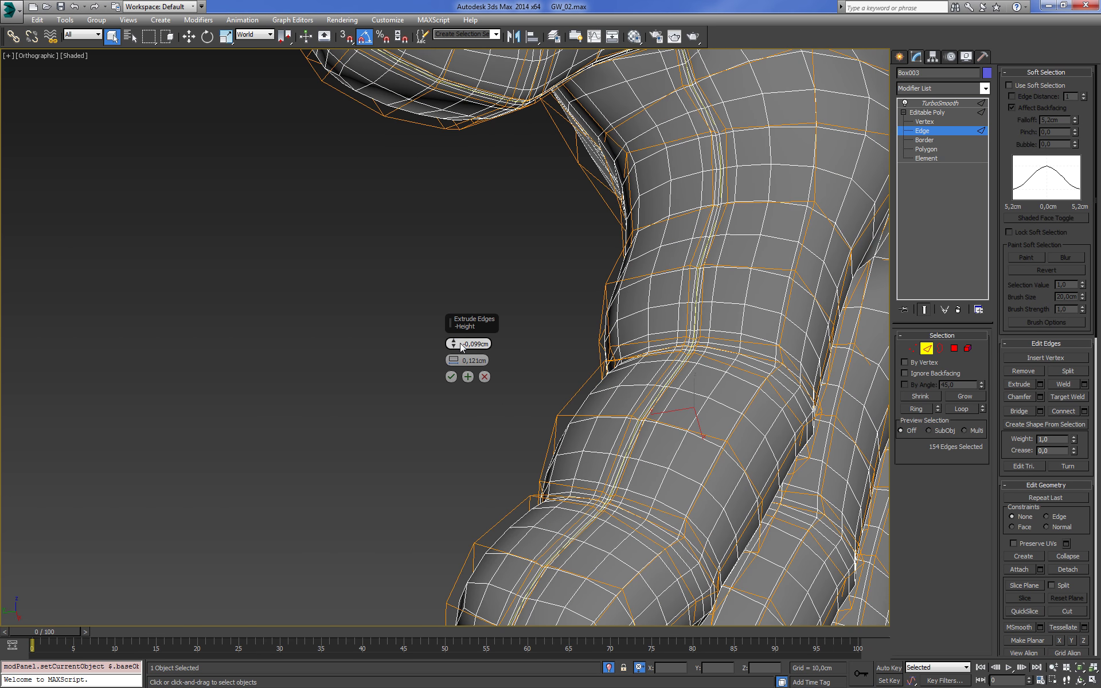
pyautogui.moveTo(455, 344); pyautogui.dragTo(459, 361)
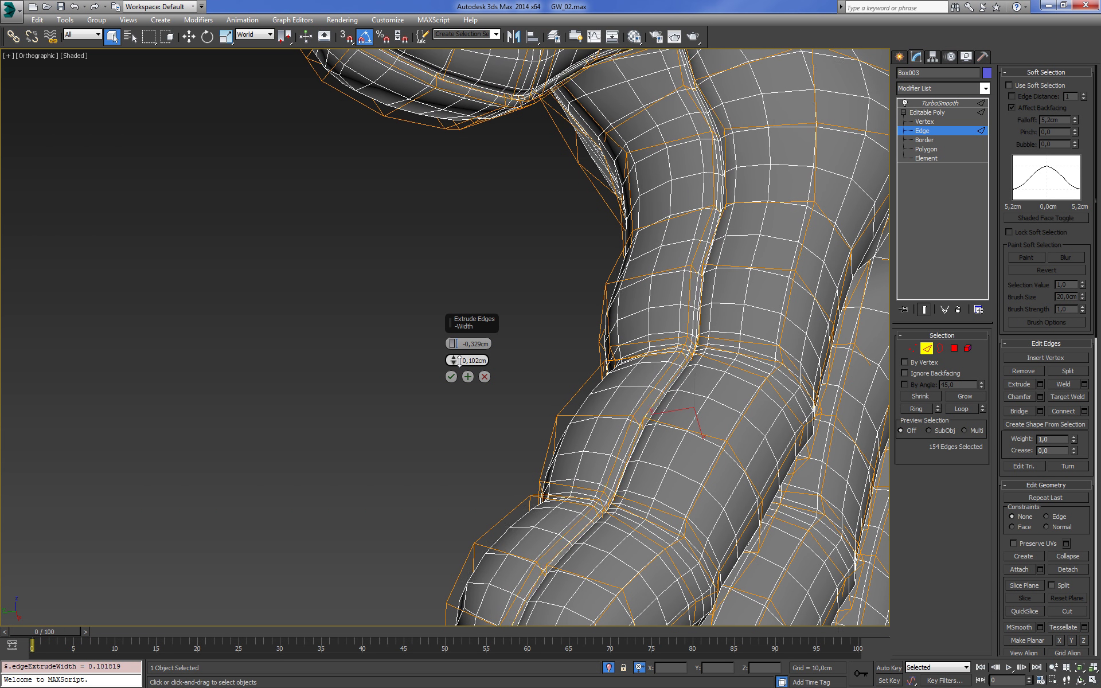
pyautogui.click(452, 377)
pyautogui.click(470, 284)
pyautogui.scroll(-5, 470, 284)
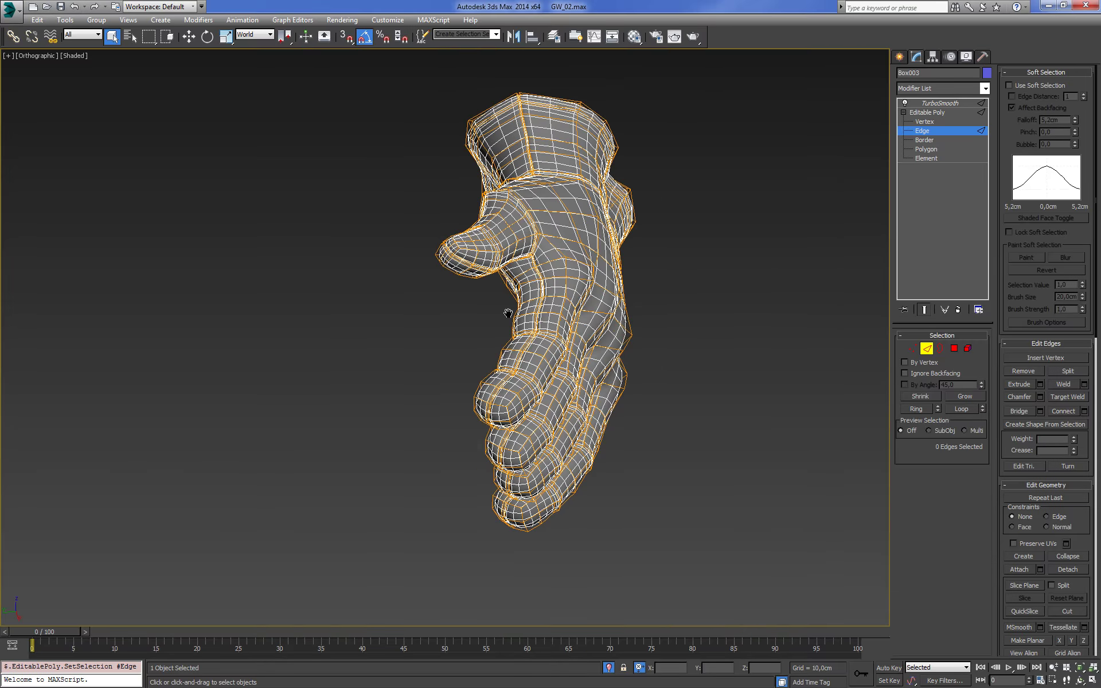
pyautogui.scroll(3, 449, 367)
pyautogui.scroll(3, 616, 363)
pyautogui.scroll(2, 615, 363)
# Select the thumb-tip vertices and move them slightly left in Screen coordinates
pyautogui.scroll(2, 624, 379)
pyautogui.press('F3')
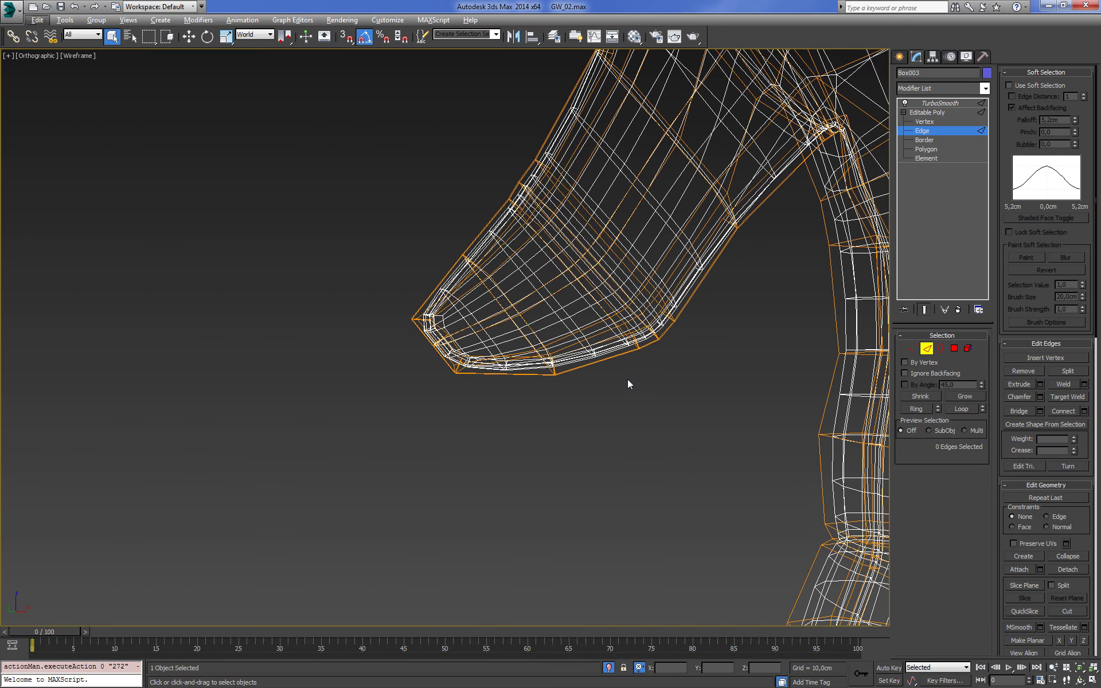
pyautogui.press('1')
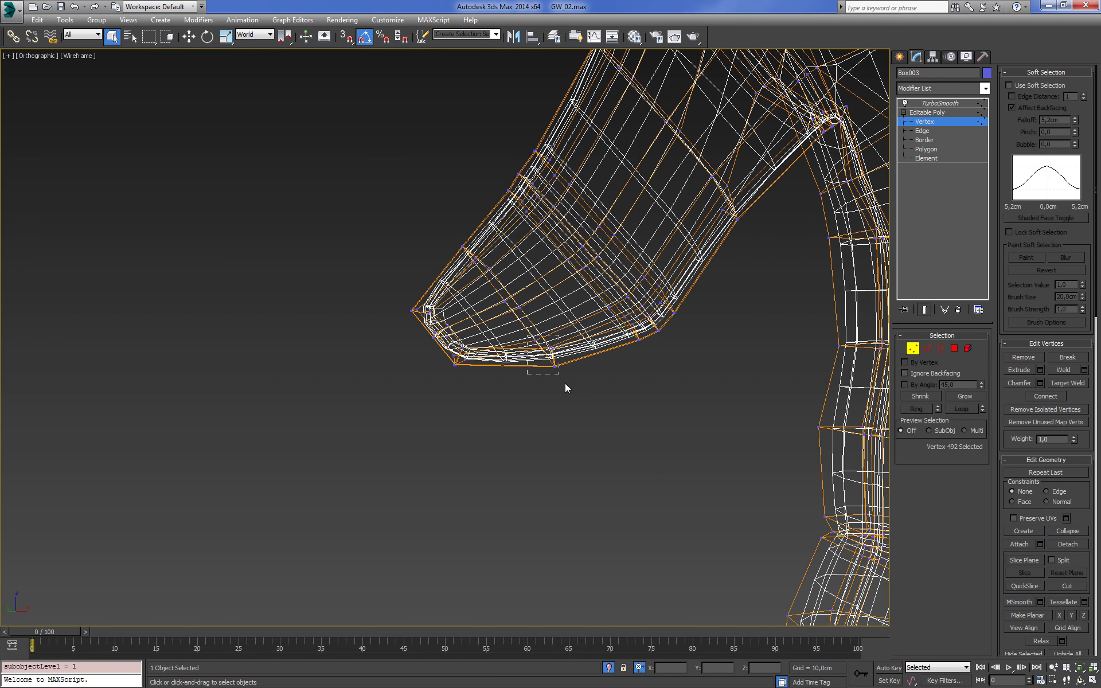
pyautogui.press('w')
pyautogui.moveTo(566, 383)
pyautogui.mouseDown()
pyautogui.moveTo(551, 354)
pyautogui.moveTo(551, 378)
pyautogui.mouseUp()
pyautogui.press('F3')
pyautogui.press('F3')
pyautogui.moveTo(459, 342); pyautogui.dragTo(449, 324)
pyautogui.press('F3')
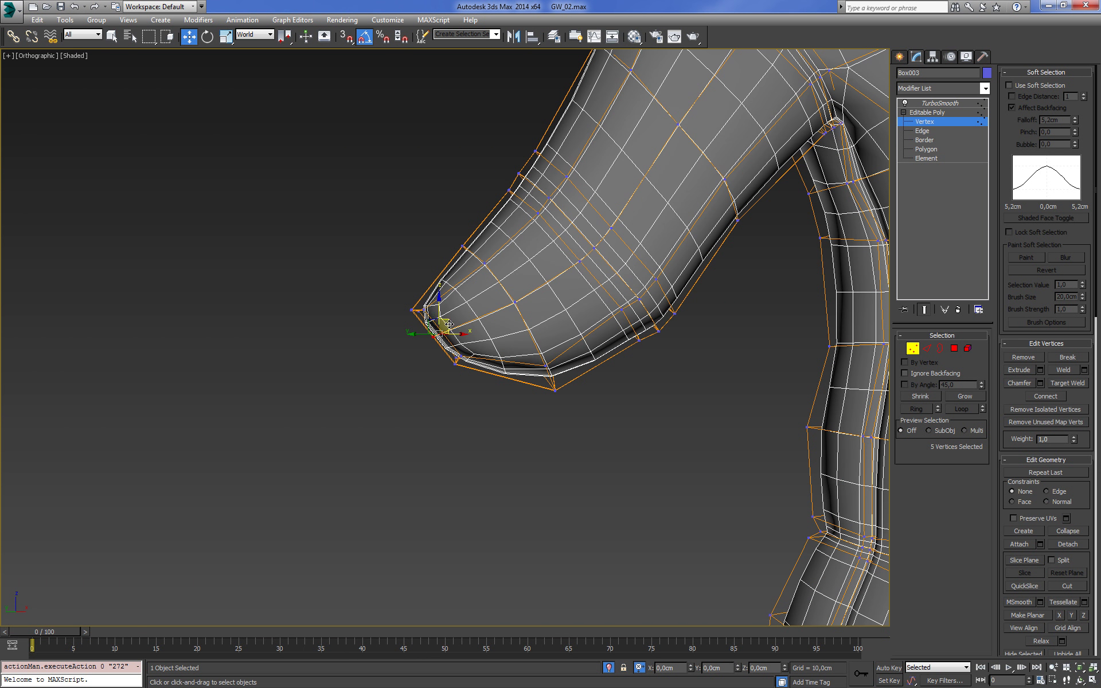
pyautogui.click(252, 35)
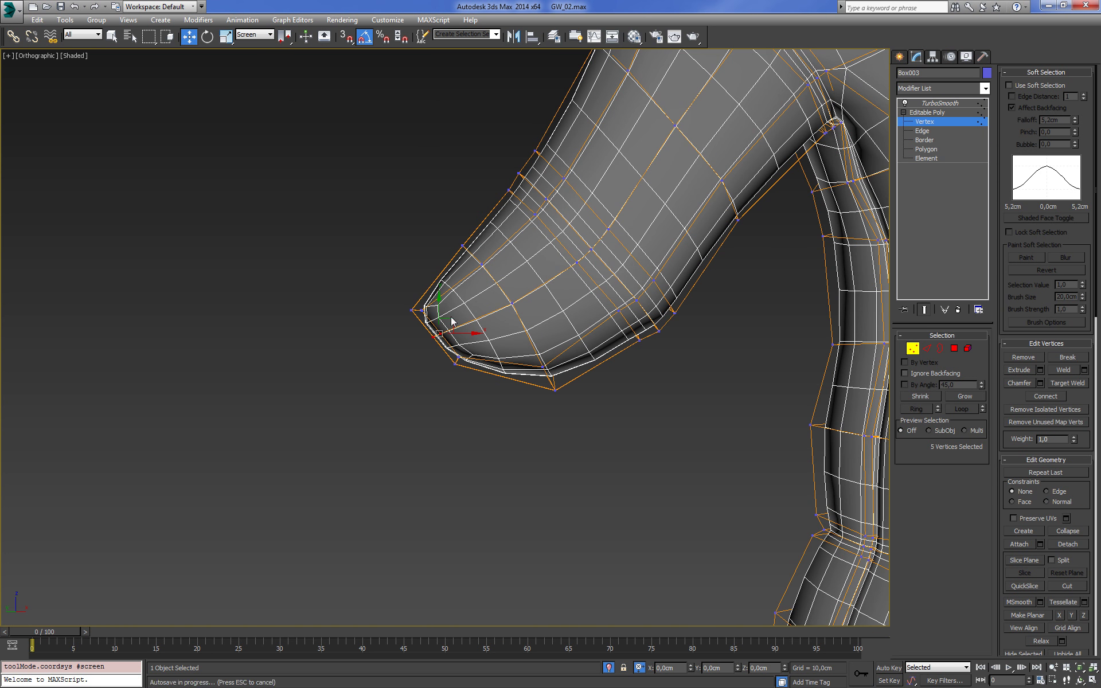
pyautogui.moveTo(451, 322)
pyautogui.mouseDown()
pyautogui.moveTo(443, 325)
pyautogui.moveTo(480, 373)
pyautogui.moveTo(459, 364)
pyautogui.moveTo(619, 457)
pyautogui.mouseUp()
# Select three more thumb-tip vertices and inspect the thumb from the front
pyautogui.press('F3')
pyautogui.press('F3')
pyautogui.press('F3')
pyautogui.press('F3')
pyautogui.scroll(3, 570, 351)
pyautogui.moveTo(498, 247)
pyautogui.mouseDown()
pyautogui.moveTo(515, 200)
pyautogui.moveTo(500, 198)
pyautogui.mouseUp()
pyautogui.press('F3')
pyautogui.press('F3')
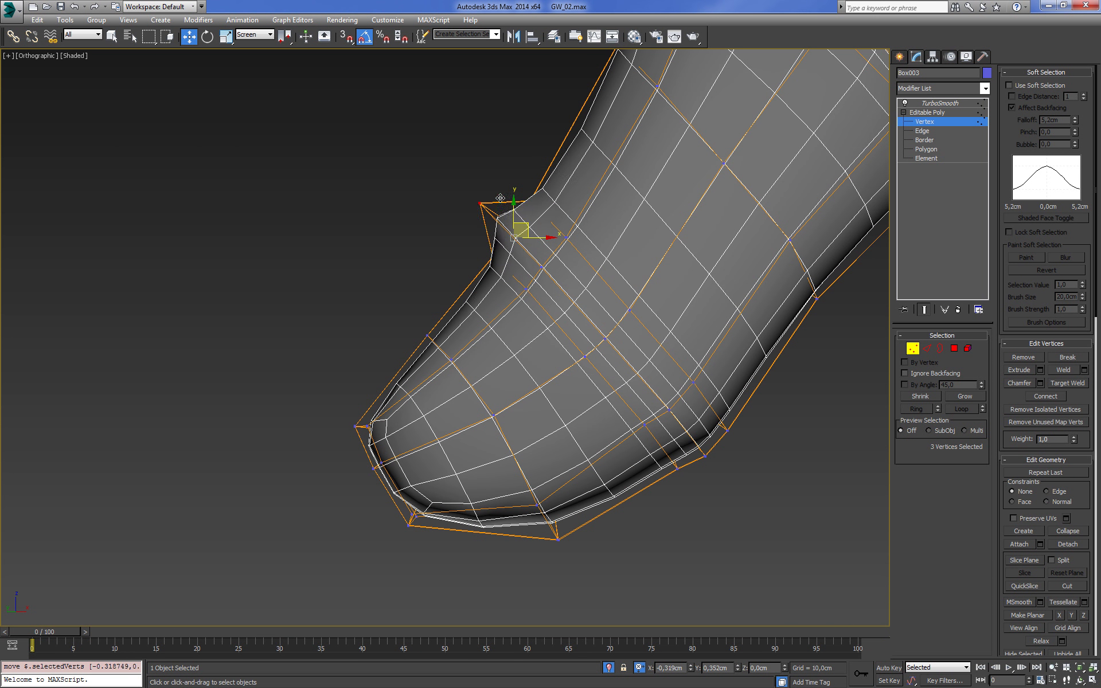
pyautogui.moveTo(497, 201)
pyautogui.keyDown('alt'); pyautogui.mouseDown(button='middle')
pyautogui.moveTo(600, 253)
pyautogui.moveTo(663, 246)
pyautogui.moveTo(712, 261)
pyautogui.moveTo(645, 271)
pyautogui.moveTo(664, 404)
pyautogui.moveTo(651, 397)
pyautogui.moveTo(781, 334)
pyautogui.moveTo(737, 346)
pyautogui.moveTo(696, 332)
pyautogui.moveTo(631, 344)
pyautogui.mouseUp(button='middle'); pyautogui.keyUp('alt')
pyautogui.scroll(-4, 697, 332)
pyautogui.scroll(3, 631, 344)
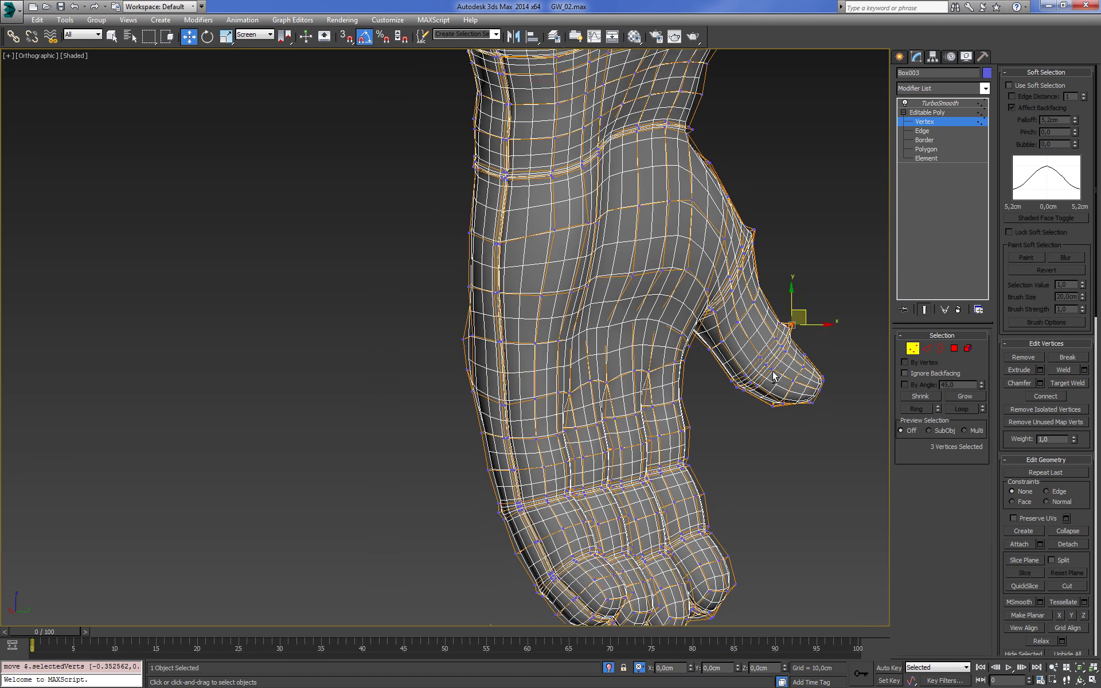
pyautogui.scroll(2, 610, 422)
pyautogui.scroll(2, 610, 421)
# Shift three palm edges about 0,18cm along Y in World coordinates
pyautogui.press('2')
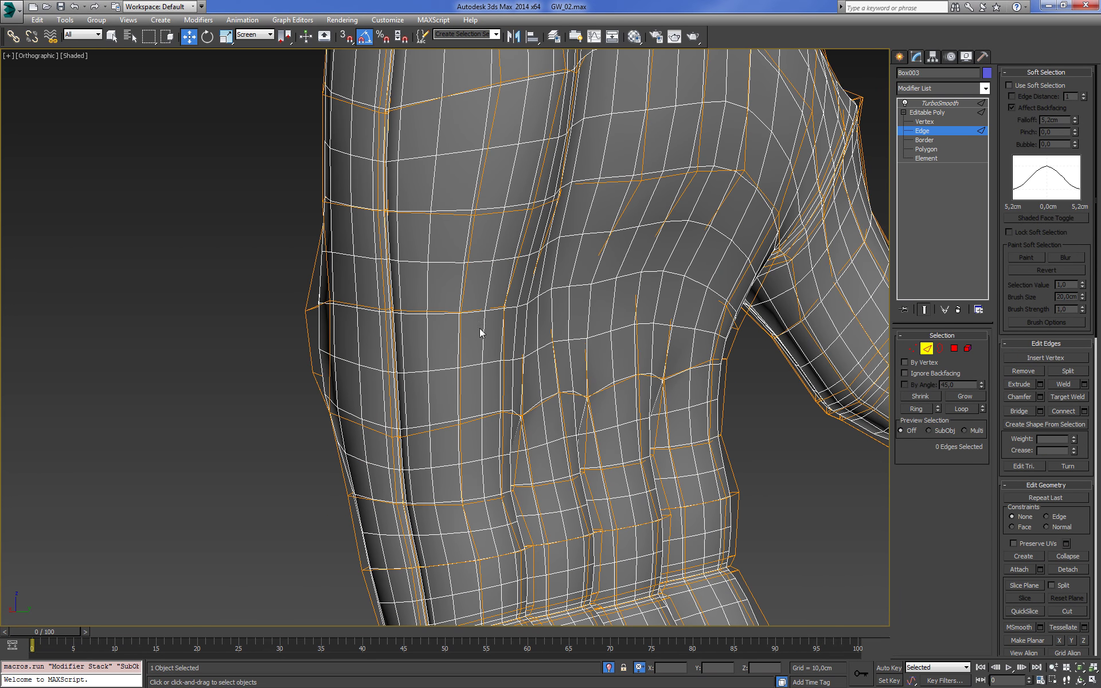
pyautogui.keyDown('alt'); pyautogui.moveTo(580, 294); pyautogui.dragTo(598, 267, button='middle'); pyautogui.keyUp('alt')
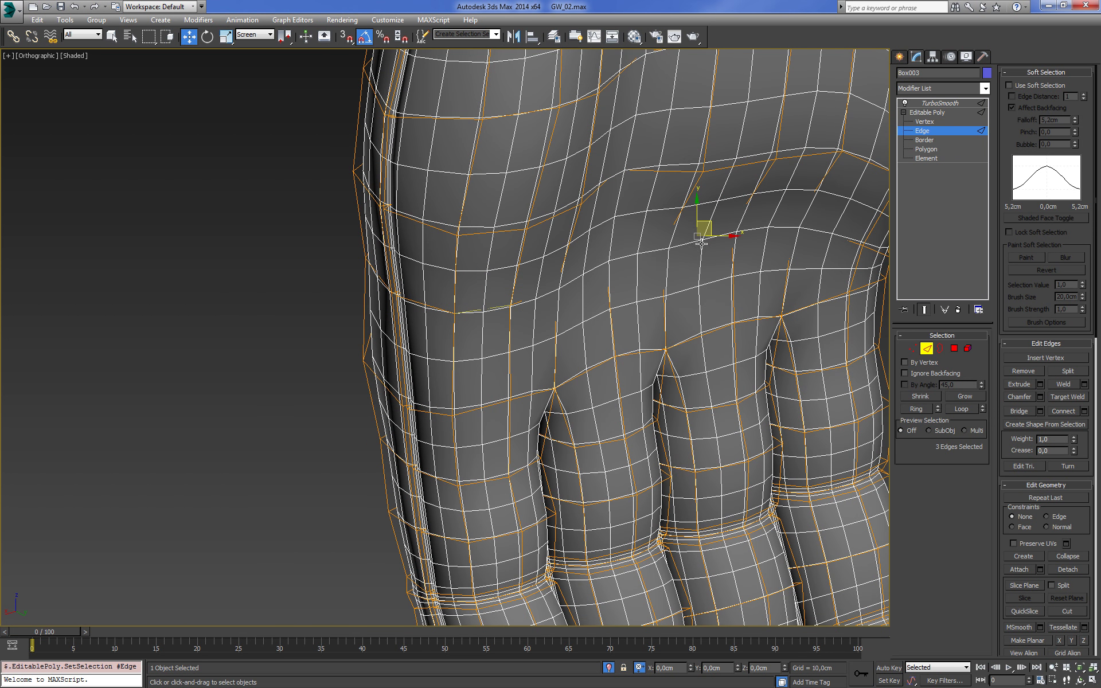
pyautogui.keyDown('alt'); pyautogui.moveTo(701, 243); pyautogui.dragTo(675, 226, button='middle'); pyautogui.keyUp('alt')
pyautogui.click(242, 20)
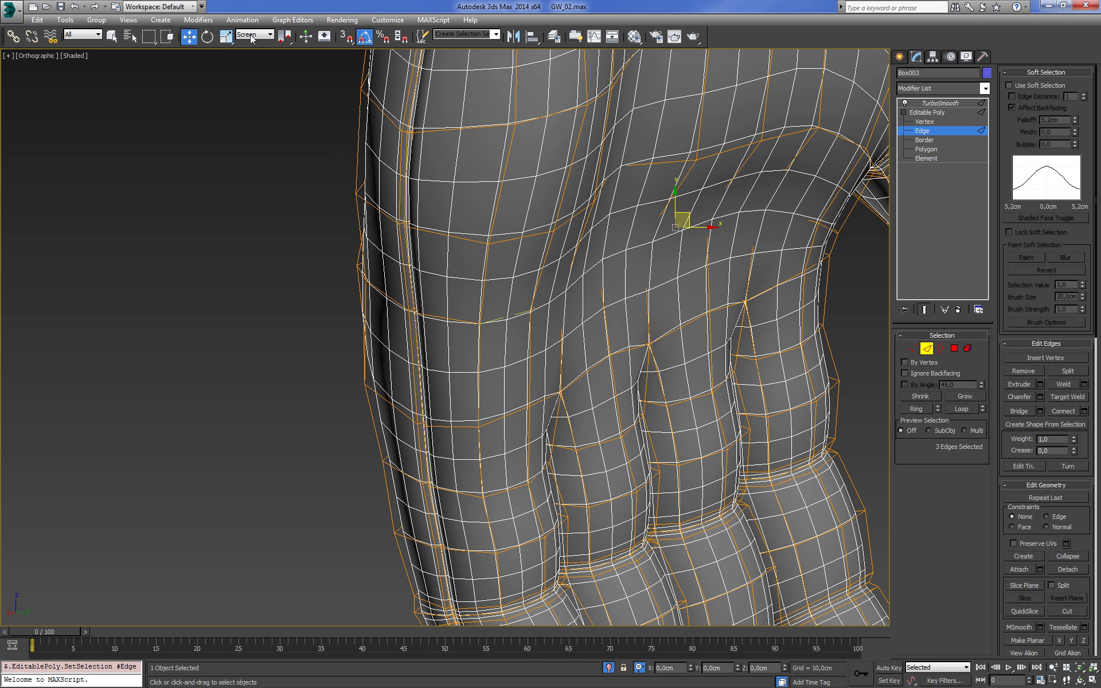
pyautogui.click(248, 34)
pyautogui.click(247, 60)
pyautogui.keyDown('alt'); pyautogui.moveTo(505, 218); pyautogui.dragTo(528, 230, button='middle'); pyautogui.keyUp('alt')
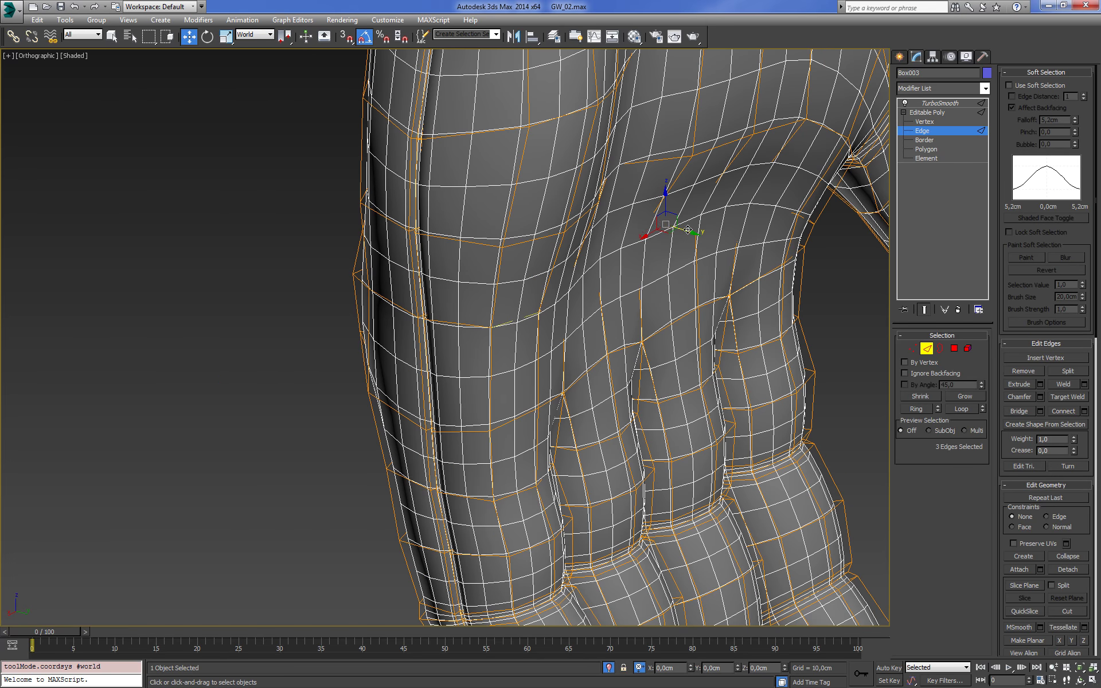
pyautogui.moveTo(687, 229); pyautogui.dragTo(690, 241)
pyautogui.scroll(-5, 722, 236)
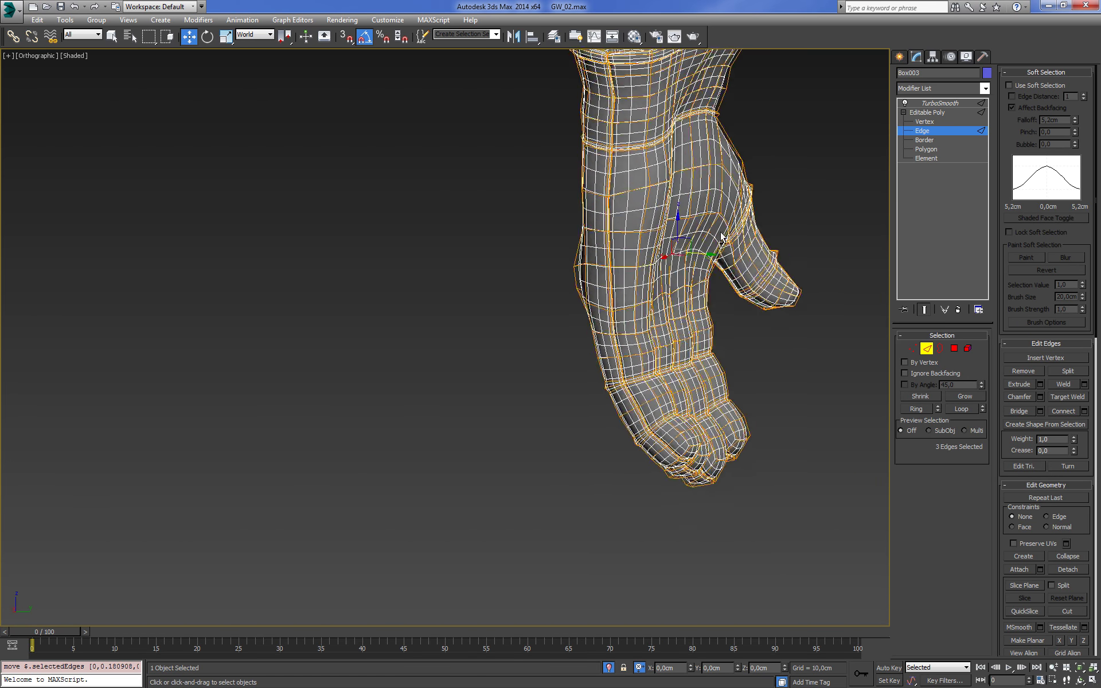
pyautogui.moveTo(744, 229)
pyautogui.keyDown('alt'); pyautogui.mouseDown(button='middle')
pyautogui.moveTo(831, 214)
pyautogui.moveTo(896, 173)
pyautogui.moveTo(905, 221)
pyautogui.moveTo(865, 334)
pyautogui.mouseUp(button='middle'); pyautogui.keyUp('alt')
# Reselect the glove mesh and enter Edge sub-object level
pyautogui.press('2')
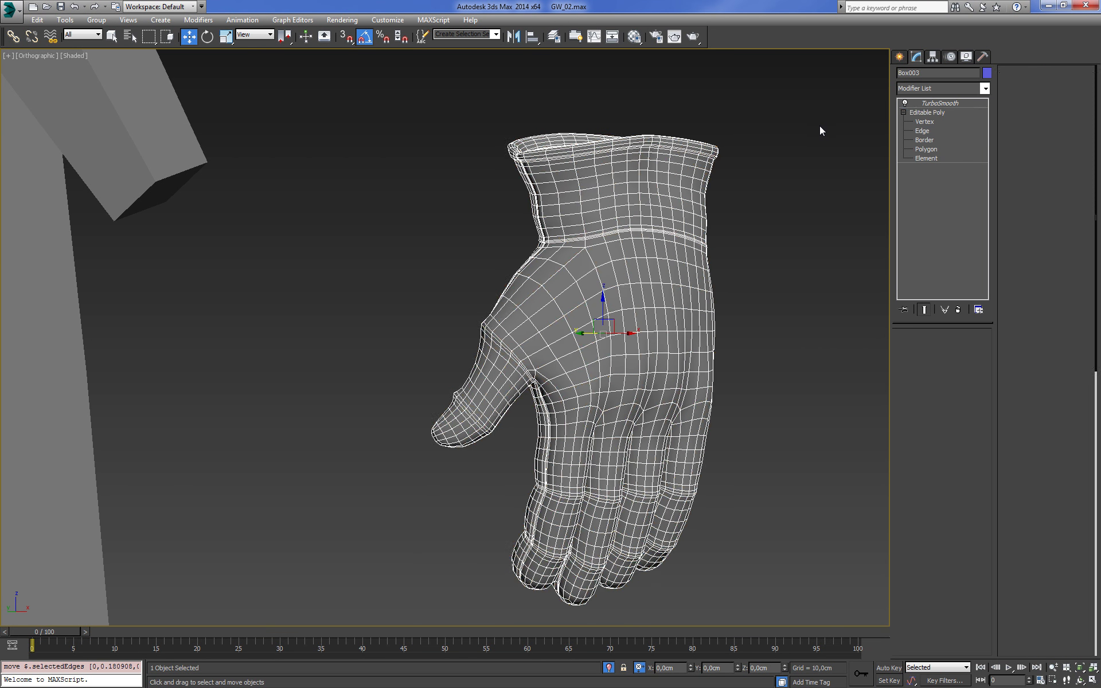
pyautogui.click(730, 156)
pyautogui.click(664, 265)
pyautogui.moveTo(664, 265)
pyautogui.keyDown('alt'); pyautogui.mouseDown(button='middle')
pyautogui.moveTo(763, 278)
pyautogui.moveTo(737, 286)
pyautogui.mouseUp(button='middle'); pyautogui.keyUp('alt')
pyautogui.scroll(3, 716, 269)
pyautogui.scroll(3, 766, 355)
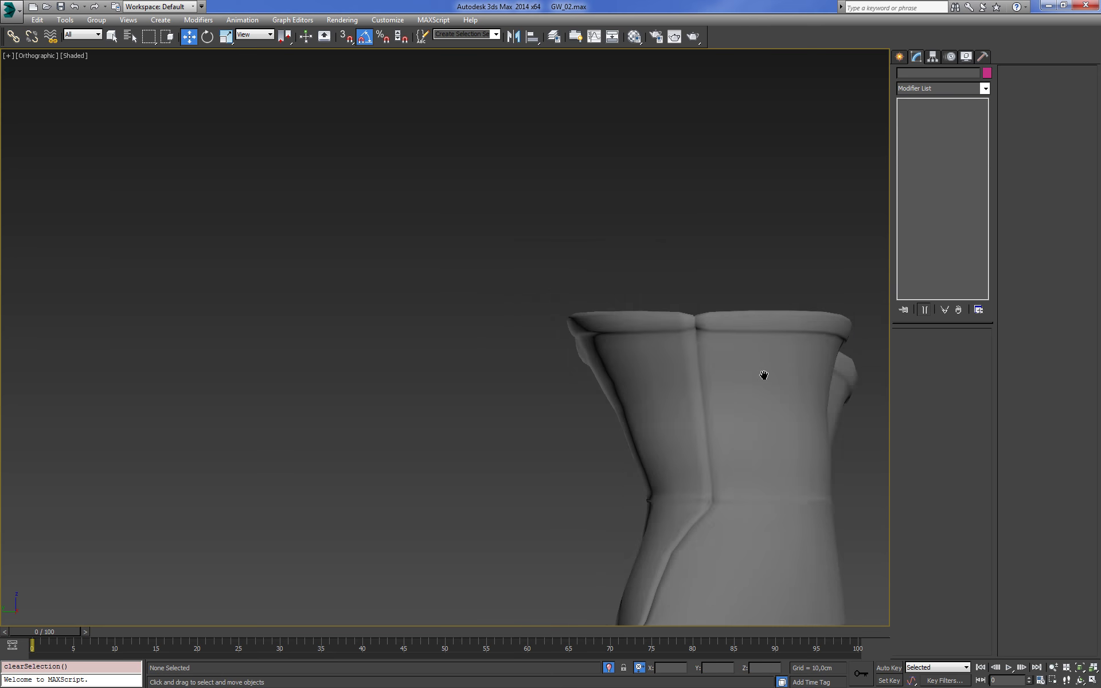
pyautogui.scroll(2, 683, 318)
pyautogui.click(922, 131)
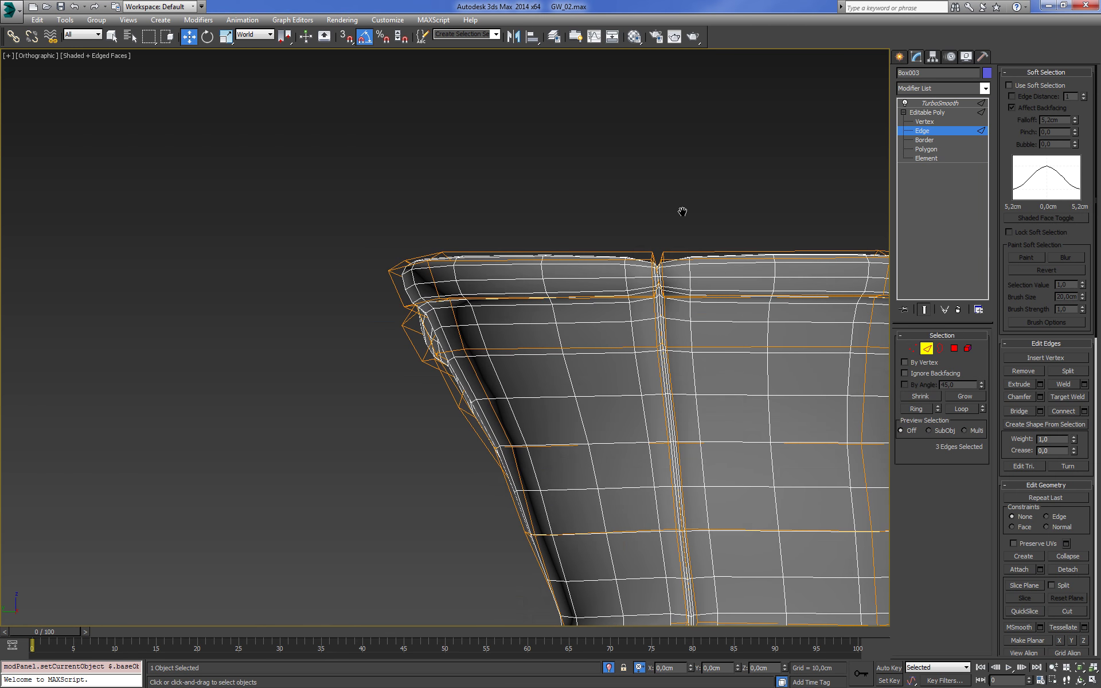
pyautogui.scroll(4, 583, 430)
pyautogui.scroll(1, 597, 406)
# Pick an edge at the cuff notch and restore the 154-edge seam selection
pyautogui.press('F3')
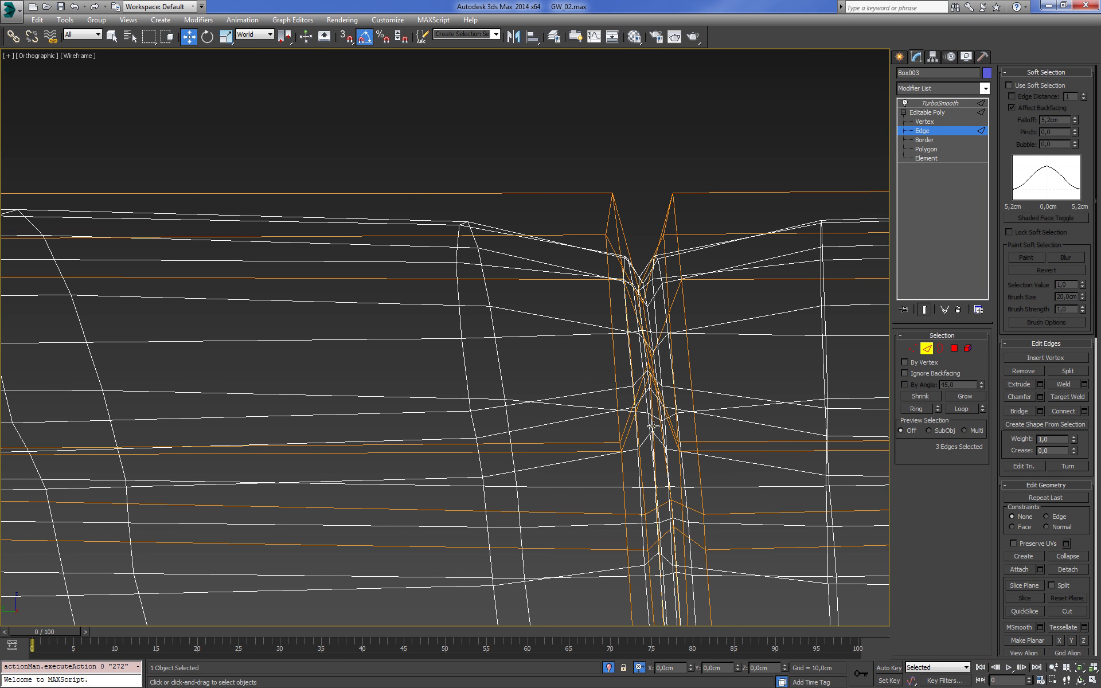
pyautogui.keyDown('alt'); pyautogui.moveTo(653, 427); pyautogui.dragTo(693, 412, button='middle'); pyautogui.keyUp('alt')
pyautogui.press('F3')
pyautogui.scroll(3, 646, 371)
pyautogui.click(628, 377)
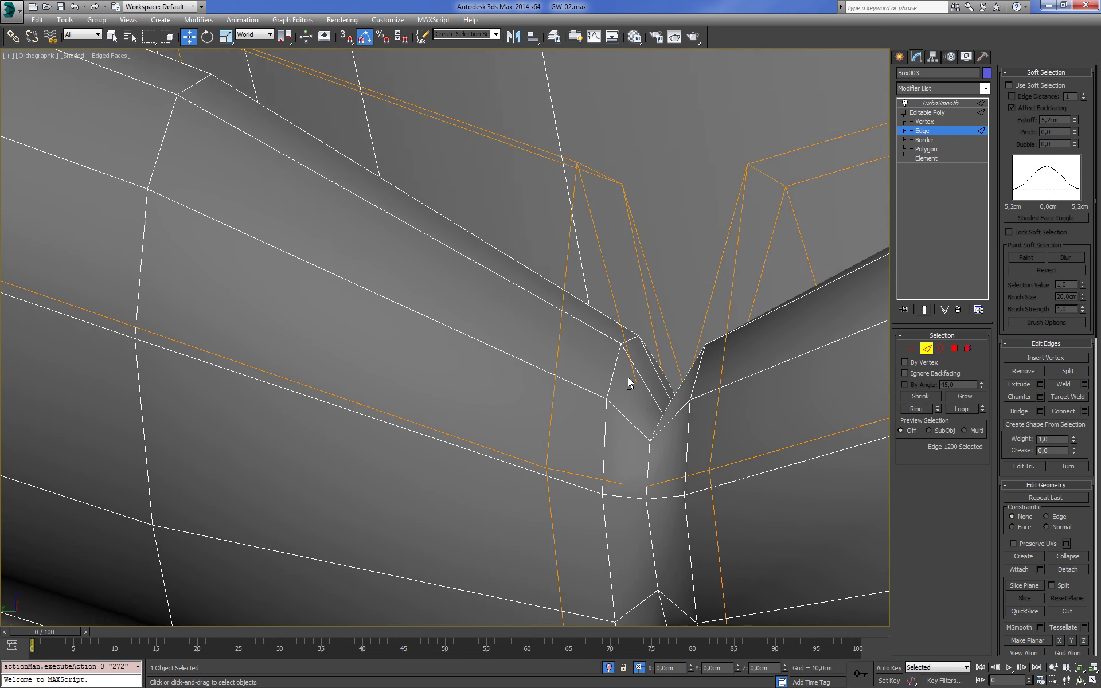
pyautogui.scroll(-2, 628, 377)
pyautogui.press('F3')
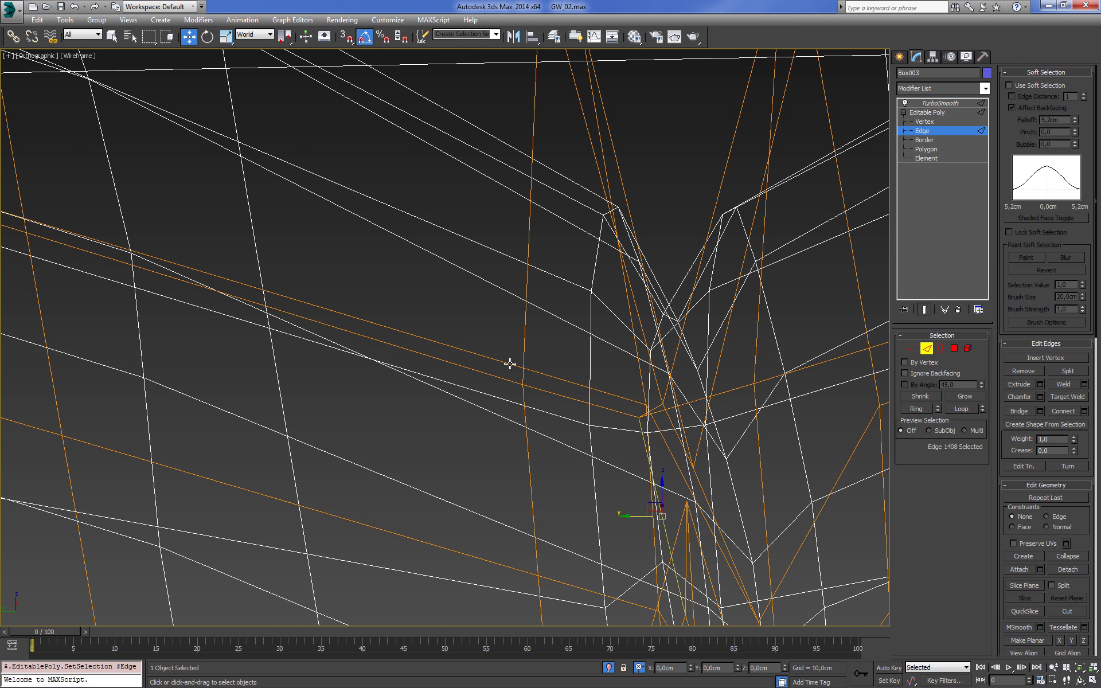
pyautogui.press('z')
pyautogui.press('F3')
pyautogui.moveTo(509, 363)
pyautogui.keyDown('alt'); pyautogui.mouseDown(button='middle')
pyautogui.moveTo(699, 296)
pyautogui.moveTo(699, 322)
pyautogui.mouseUp(button='middle'); pyautogui.keyUp('alt')
pyautogui.scroll(4, 698, 296)
pyautogui.scroll(4, 699, 322)
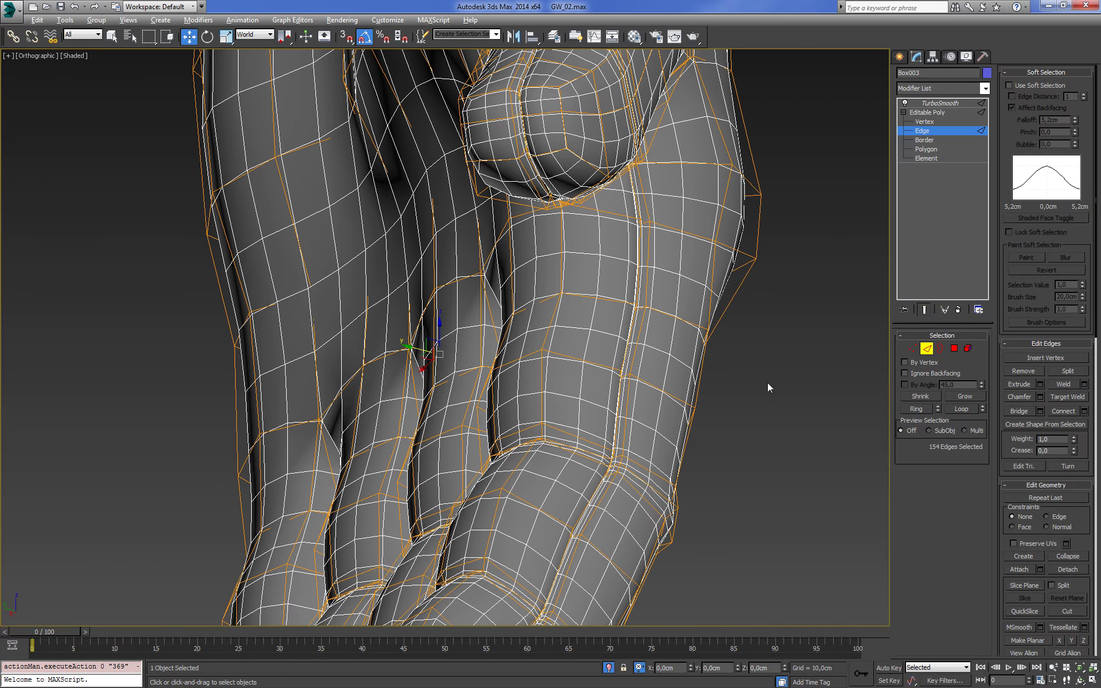
pyautogui.scroll(2, 769, 388)
pyautogui.scroll(-5, 1012, 360)
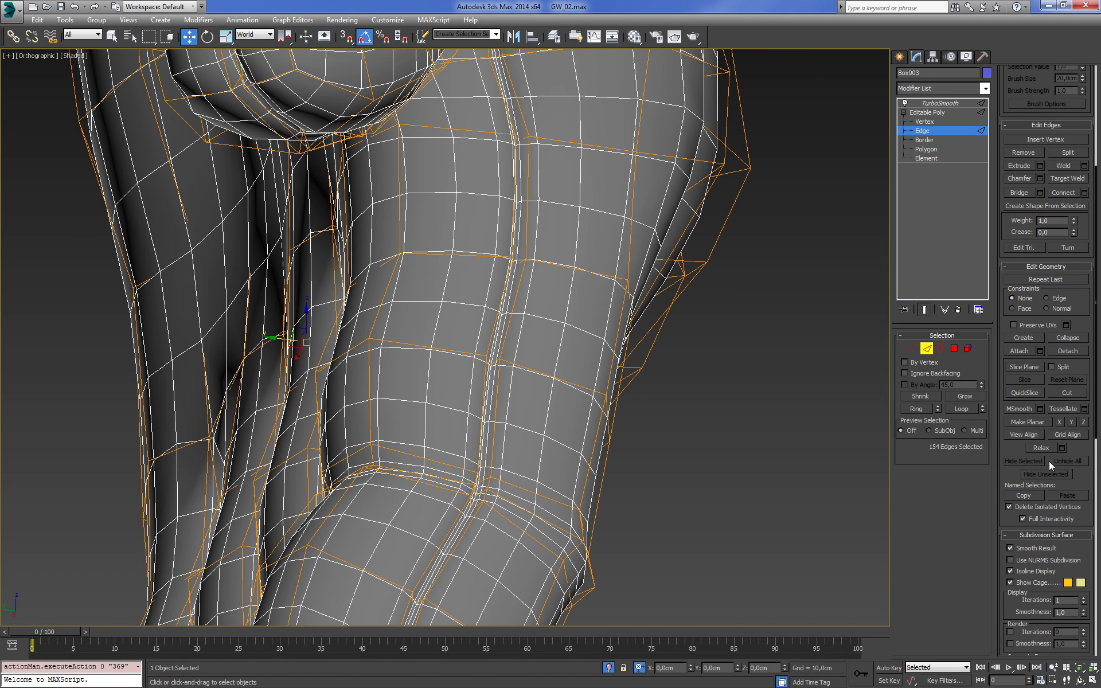
# Relax the 154 seam edges, then exit Edge level and frame the glove
pyautogui.click(1041, 448)
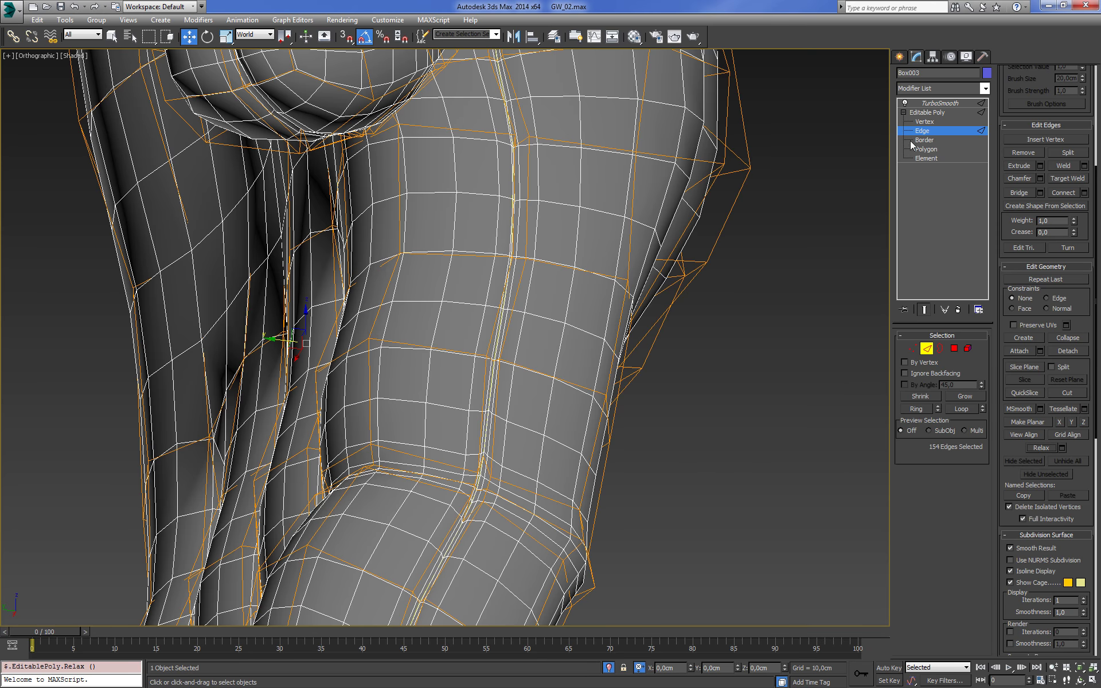
pyautogui.click(935, 113)
pyautogui.click(759, 343)
pyautogui.press('F4')
pyautogui.press('z')
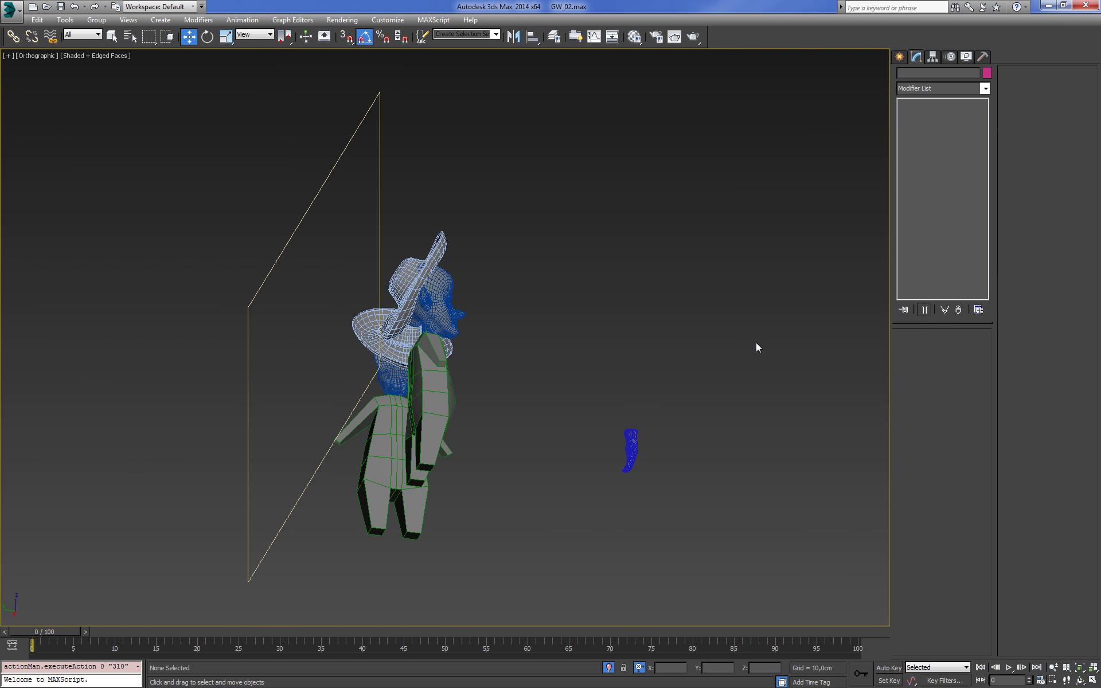
pyautogui.press('F4')
pyautogui.keyDown('alt'); pyautogui.moveTo(665, 347); pyautogui.dragTo(682, 417, button='middle'); pyautogui.keyUp('alt')
pyautogui.click(686, 423)
pyautogui.press('z')
pyautogui.press('F4')
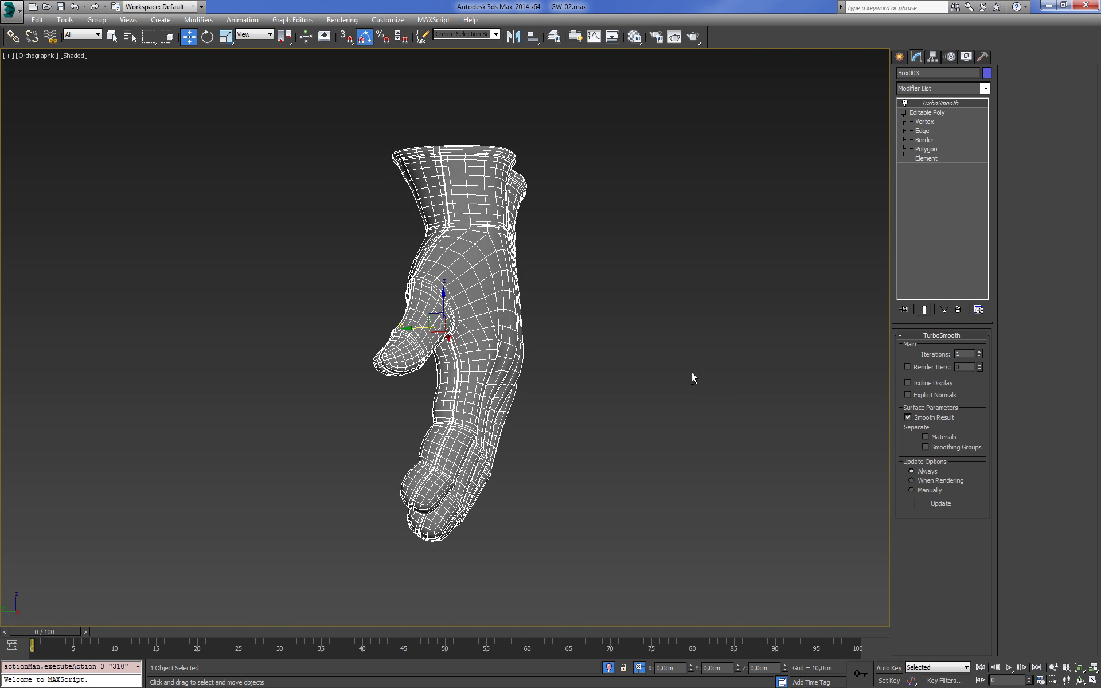
# Reselect the glove mesh and enter its Editable Poly vertex level
pyautogui.keyDown('alt'); pyautogui.moveTo(692, 372); pyautogui.dragTo(340, 407, button='middle'); pyautogui.keyUp('alt')
pyautogui.click(657, 412)
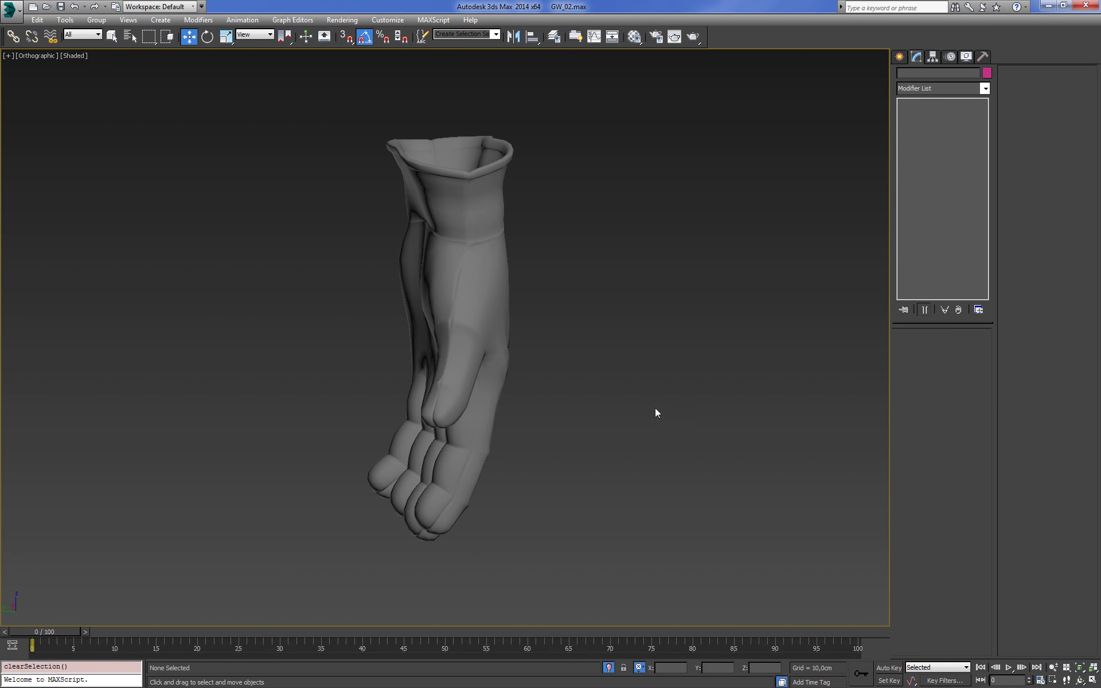
pyautogui.click(464, 297)
pyautogui.scroll(3, 714, 330)
pyautogui.scroll(3, 673, 349)
pyautogui.click(643, 345)
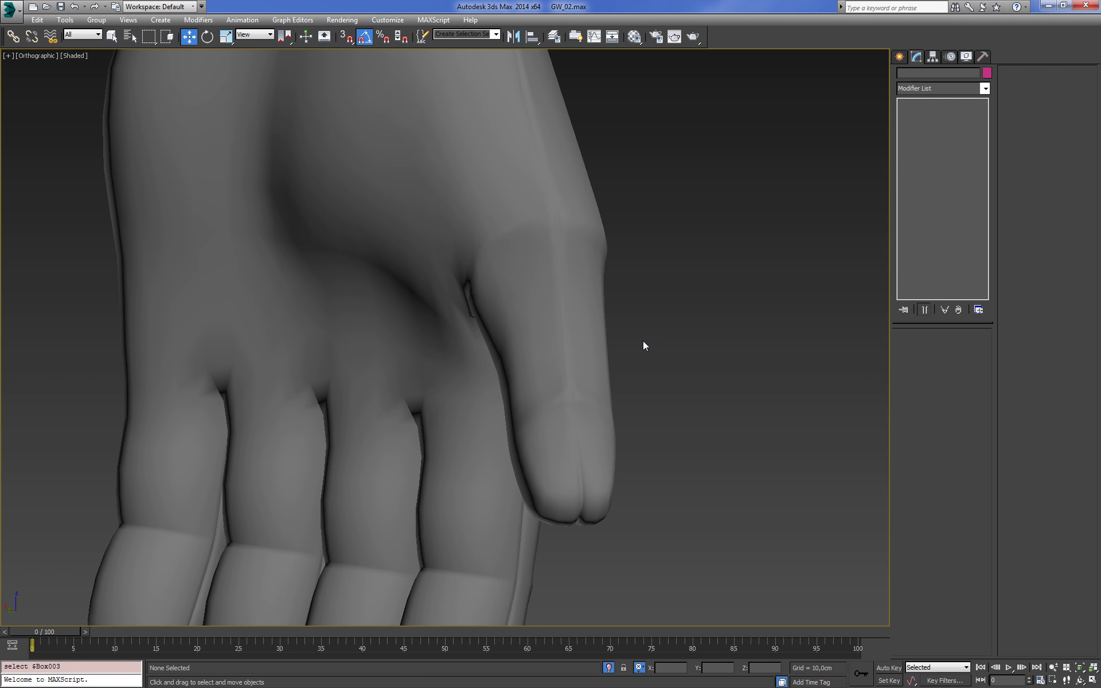
pyautogui.scroll(2, 643, 345)
pyautogui.click(558, 371)
pyautogui.click(924, 122)
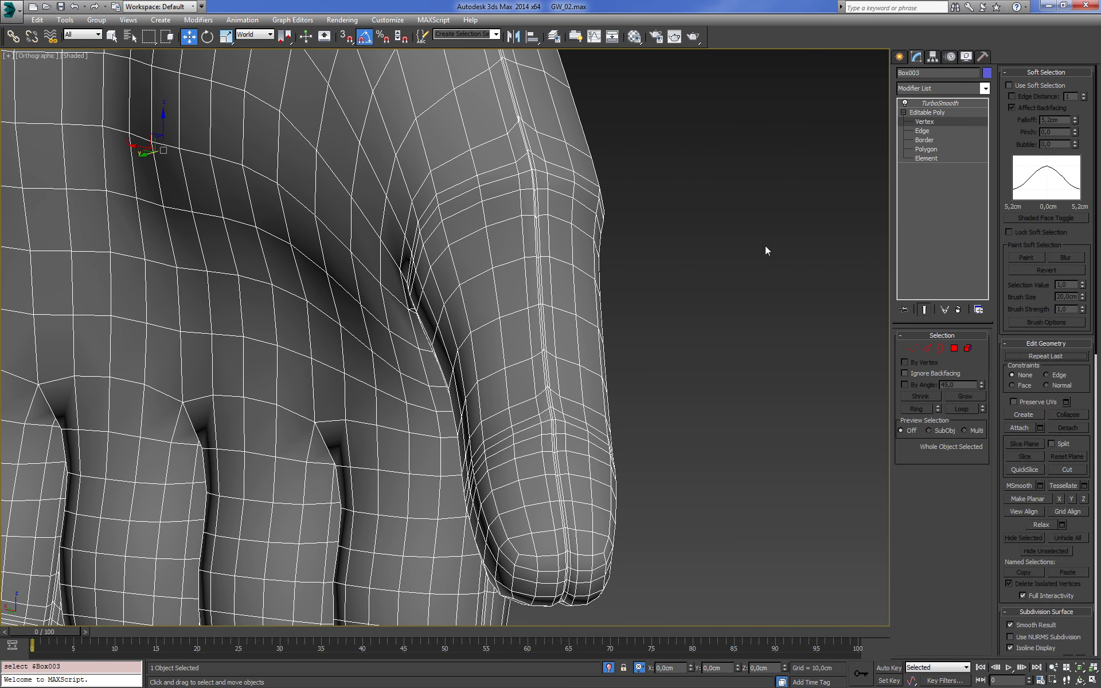
# Inspect the finger seam in wireframe and pick a seam vertex
pyautogui.moveTo(710, 279)
pyautogui.keyDown('alt'); pyautogui.mouseDown(button='middle')
pyautogui.moveTo(697, 297)
pyautogui.moveTo(736, 274)
pyautogui.mouseUp(button='middle'); pyautogui.keyUp('alt')
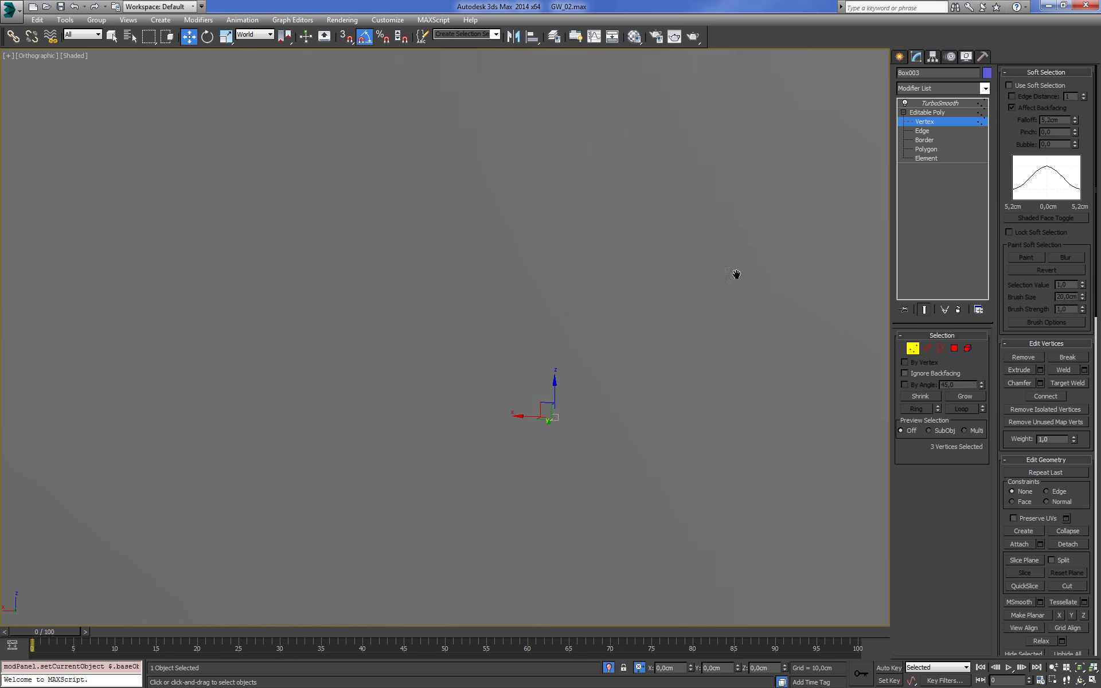
pyautogui.press('F3')
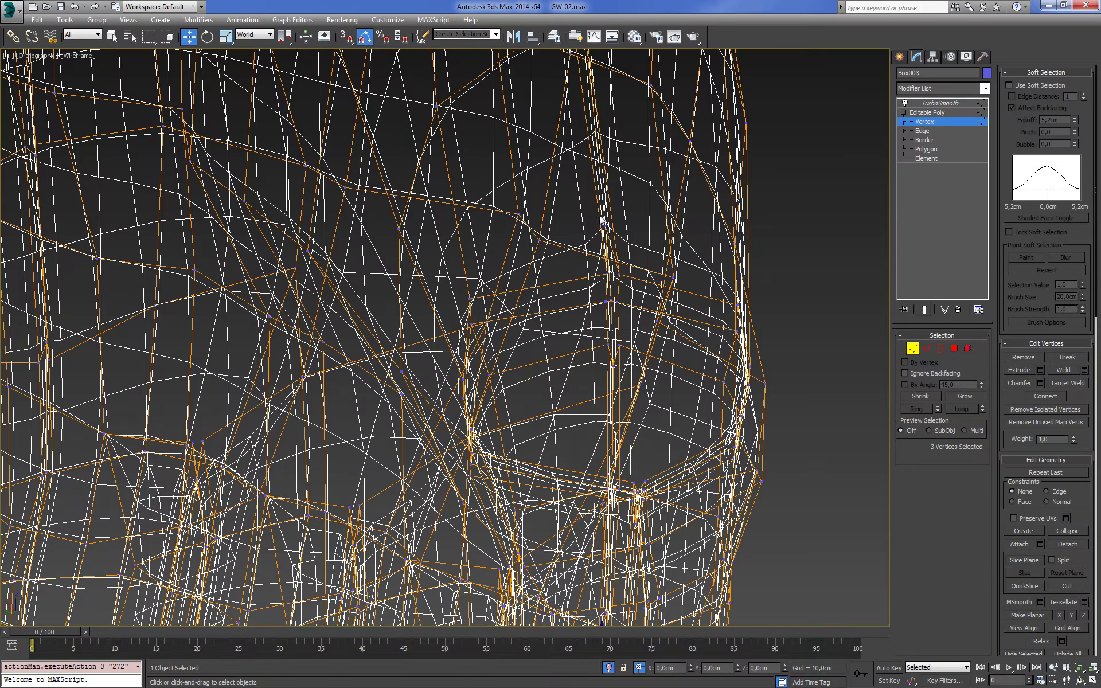
pyautogui.click(603, 223)
pyautogui.press('F3')
pyautogui.scroll(2, 654, 298)
pyautogui.scroll(2, 645, 303)
pyautogui.scroll(2, 639, 287)
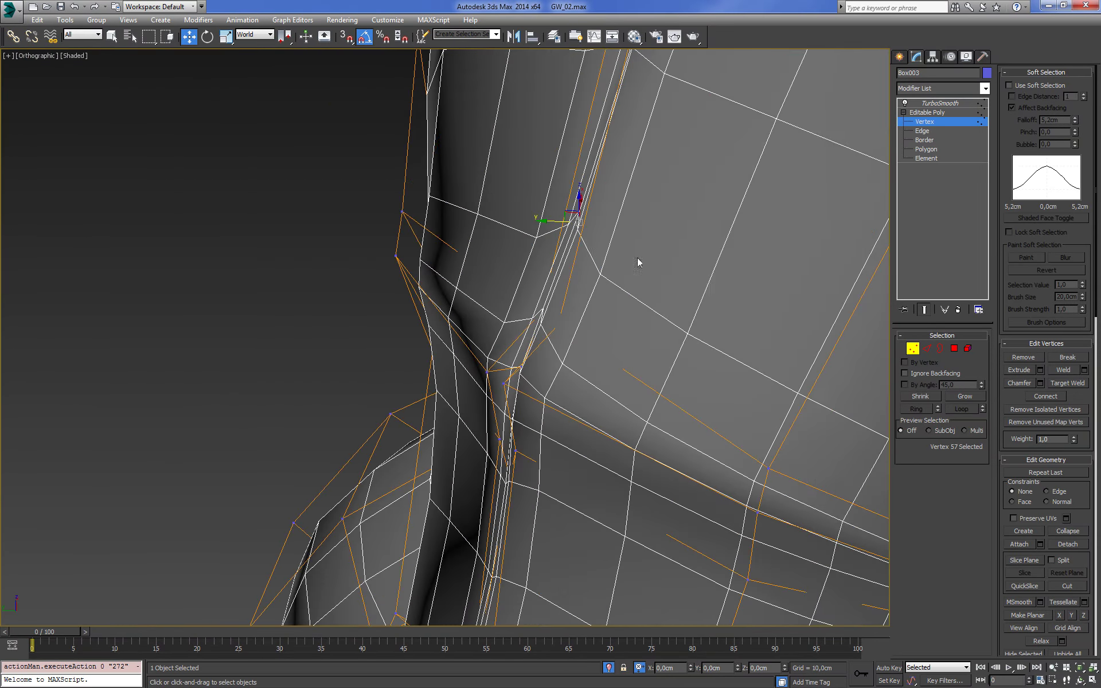
pyautogui.scroll(-4, 638, 262)
pyautogui.keyDown('alt'); pyautogui.moveTo(646, 257); pyautogui.dragTo(680, 256, button='middle'); pyautogui.keyUp('alt')
pyautogui.scroll(1, 679, 256)
pyautogui.scroll(4, 680, 256)
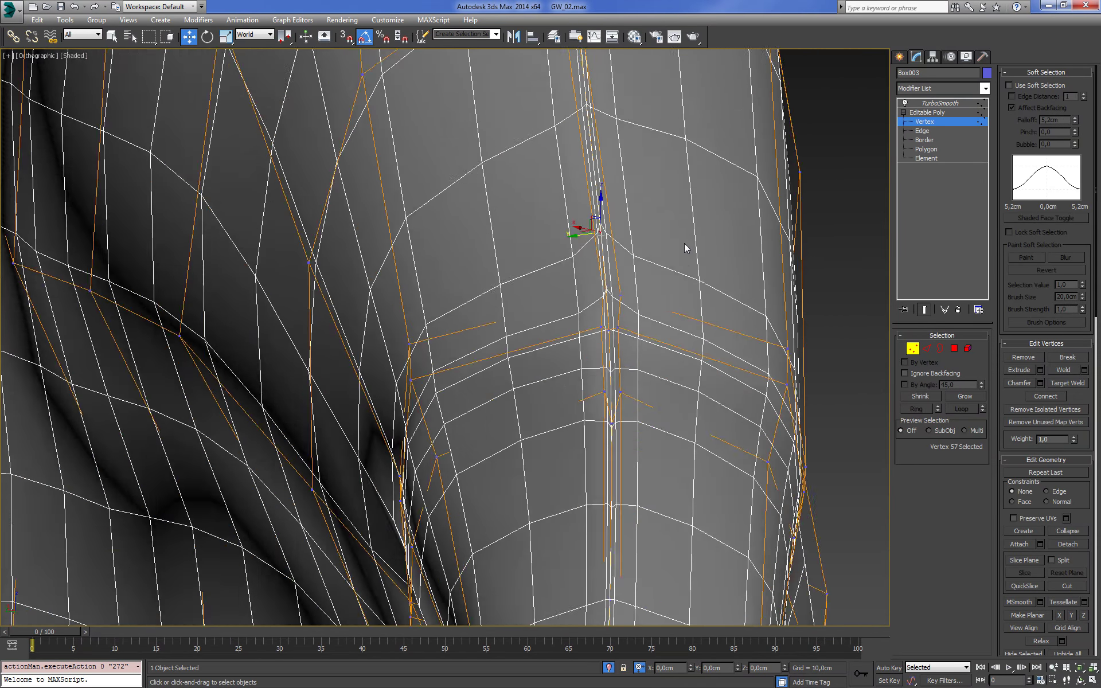
pyautogui.scroll(1, 686, 255)
pyautogui.scroll(1, 707, 300)
pyautogui.scroll(1, 707, 300)
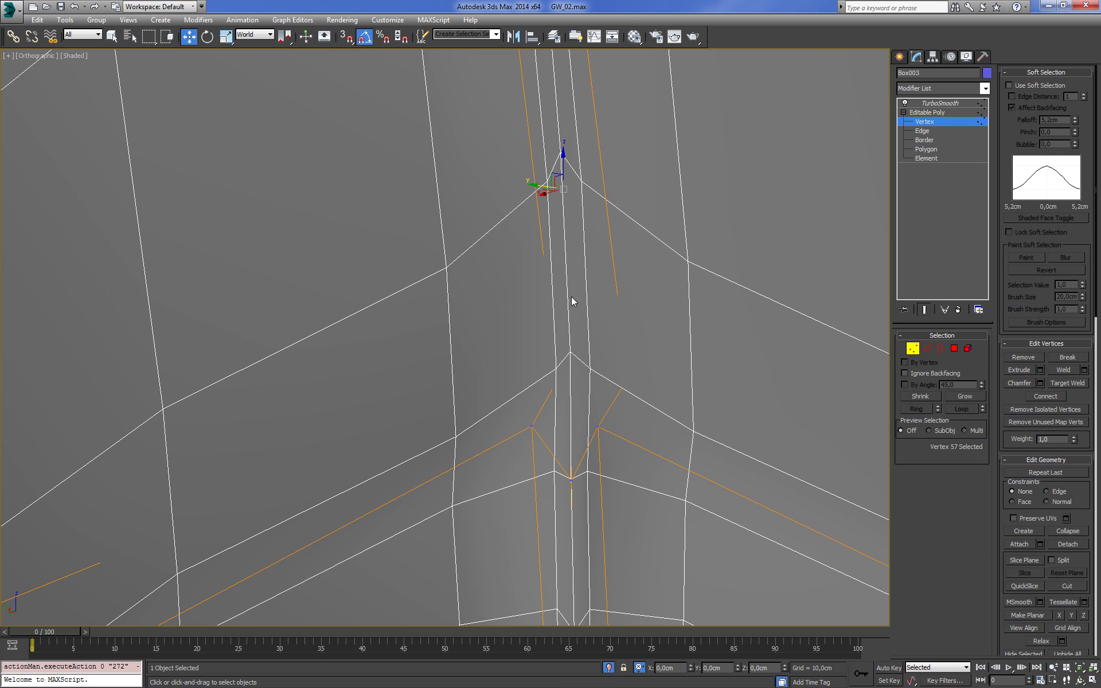
pyautogui.press('F3')
# With Show End Result off, remove and collapse the stray spiky seam edges at edge level
pyautogui.click(926, 348)
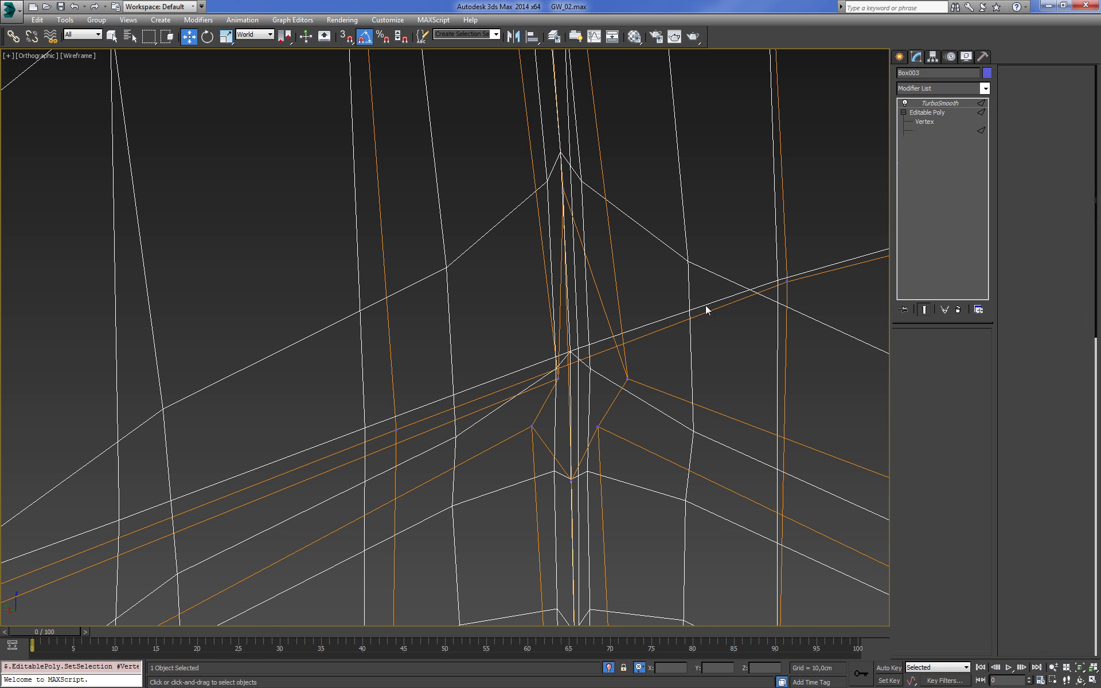
pyautogui.scroll(2, 705, 307)
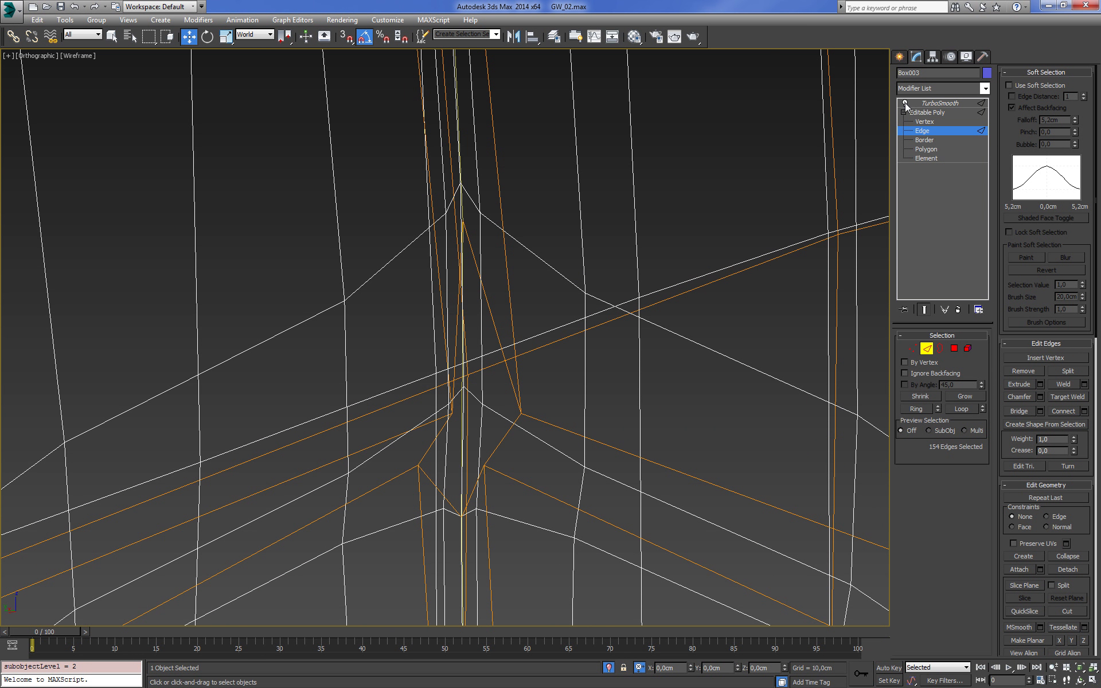
pyautogui.press('F3')
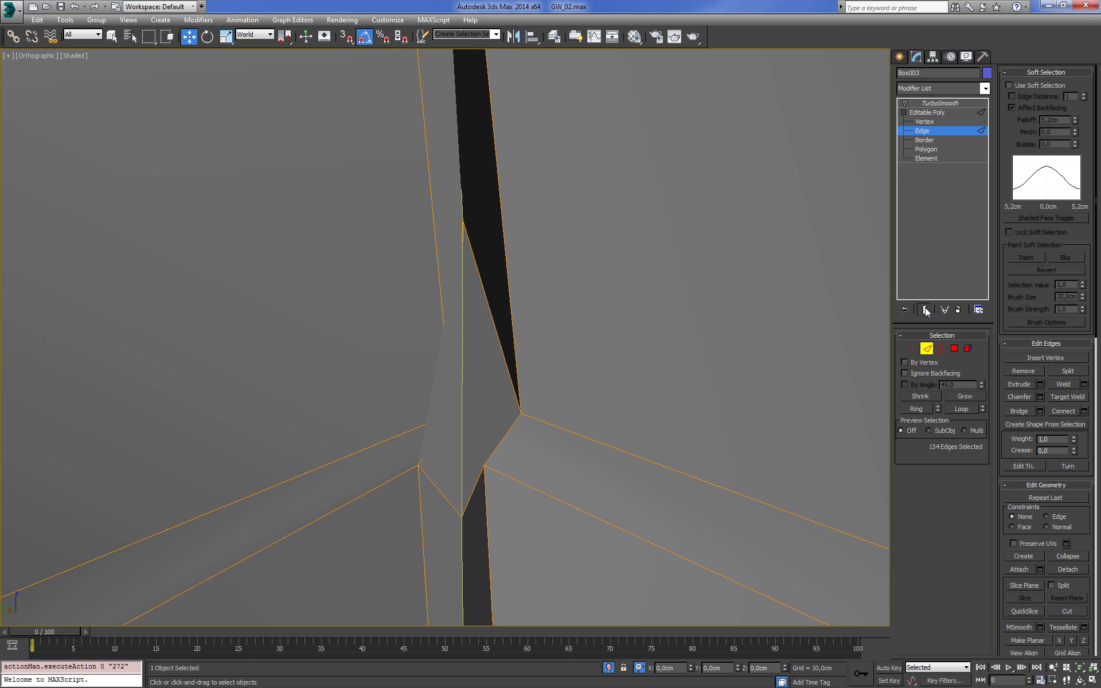
pyautogui.click(924, 307)
pyautogui.press('F3')
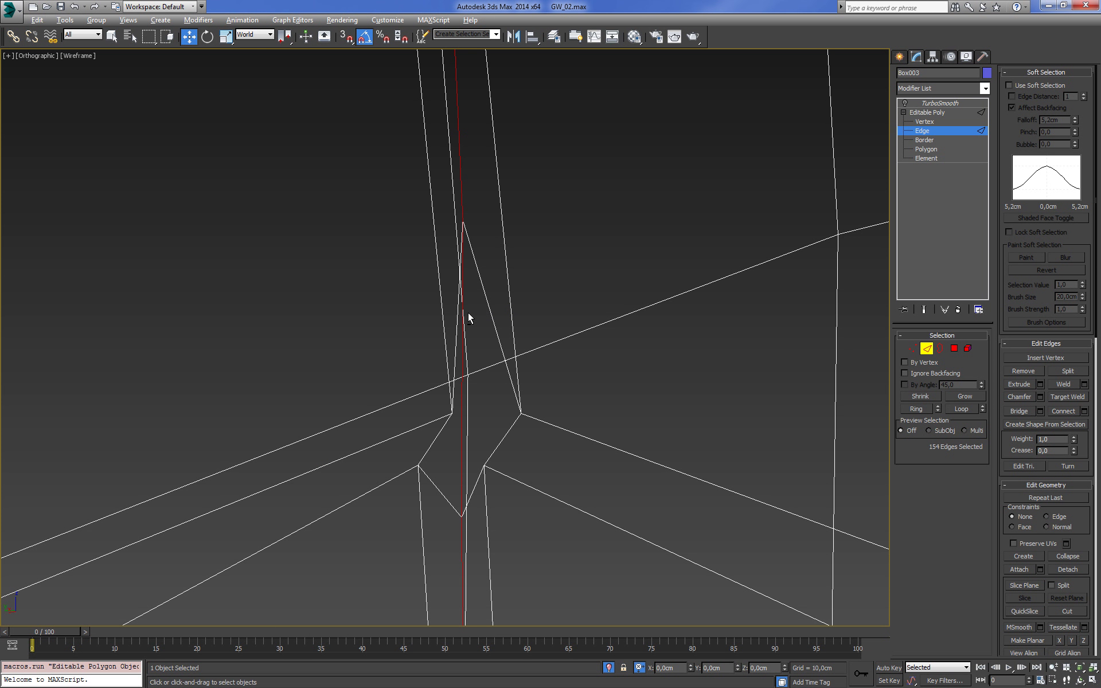
pyautogui.press('BackSpace')
pyautogui.press('F3')
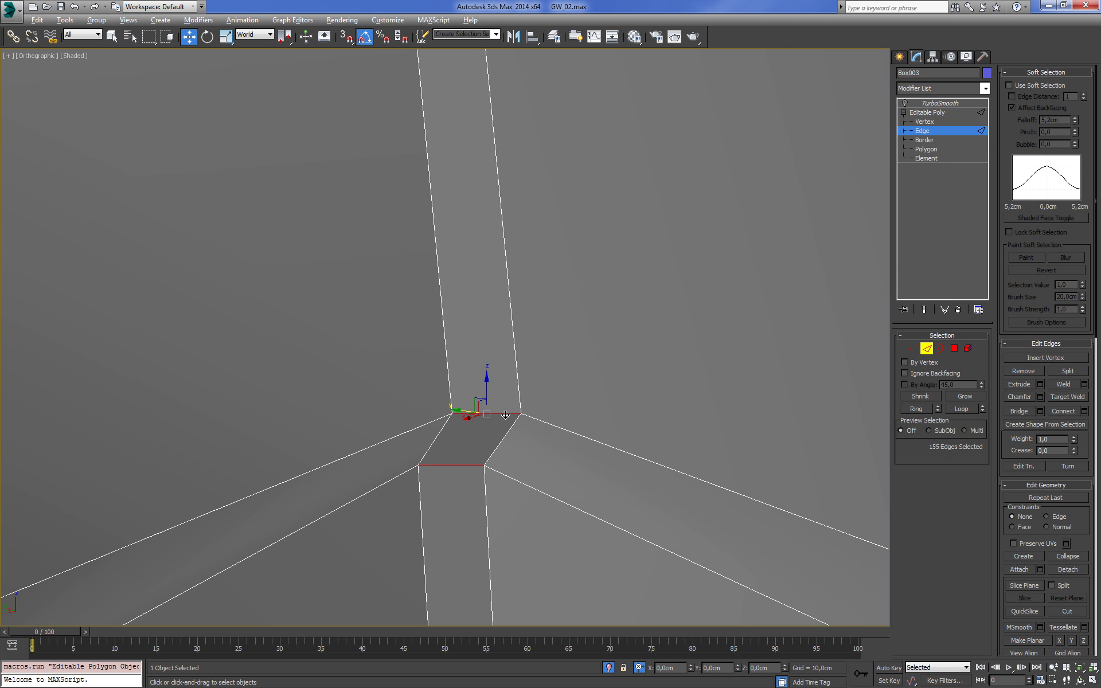
pyautogui.hotkey('ctrl', 'alt', 'c')
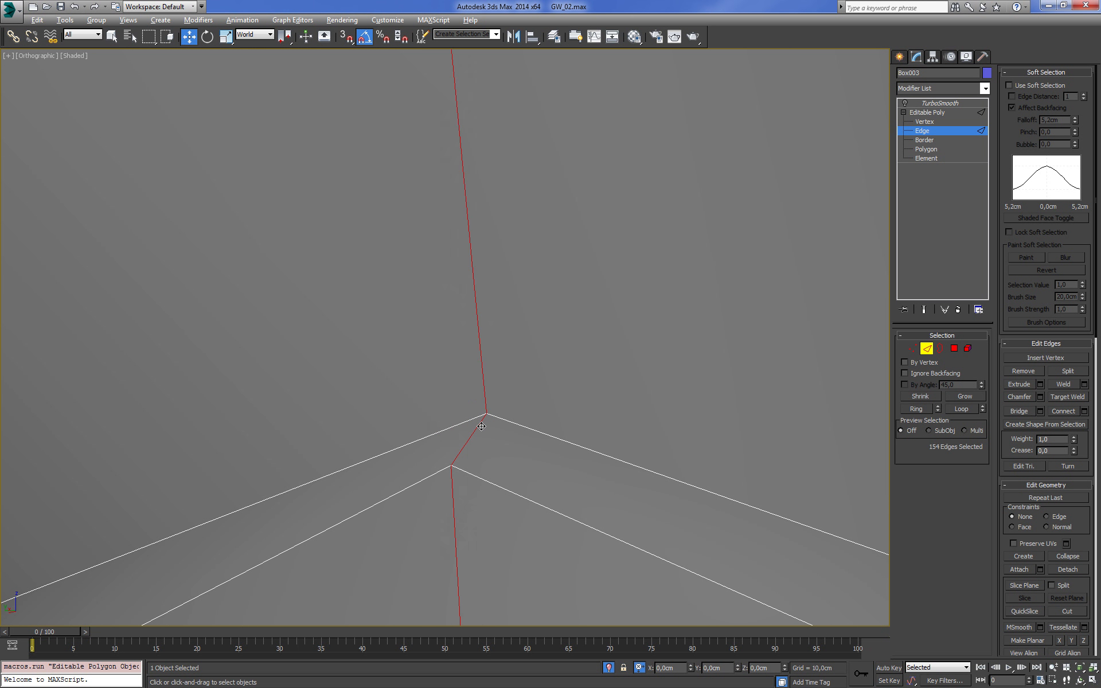
pyautogui.press('z')
pyautogui.keyDown('alt'); pyautogui.moveTo(482, 426); pyautogui.dragTo(657, 424, button='middle'); pyautogui.keyUp('alt')
pyautogui.scroll(3, 695, 345)
# Extrude the seam edges inward with negative height into a 0,082cm-wide recessed groove
pyautogui.scroll(3, 796, 346)
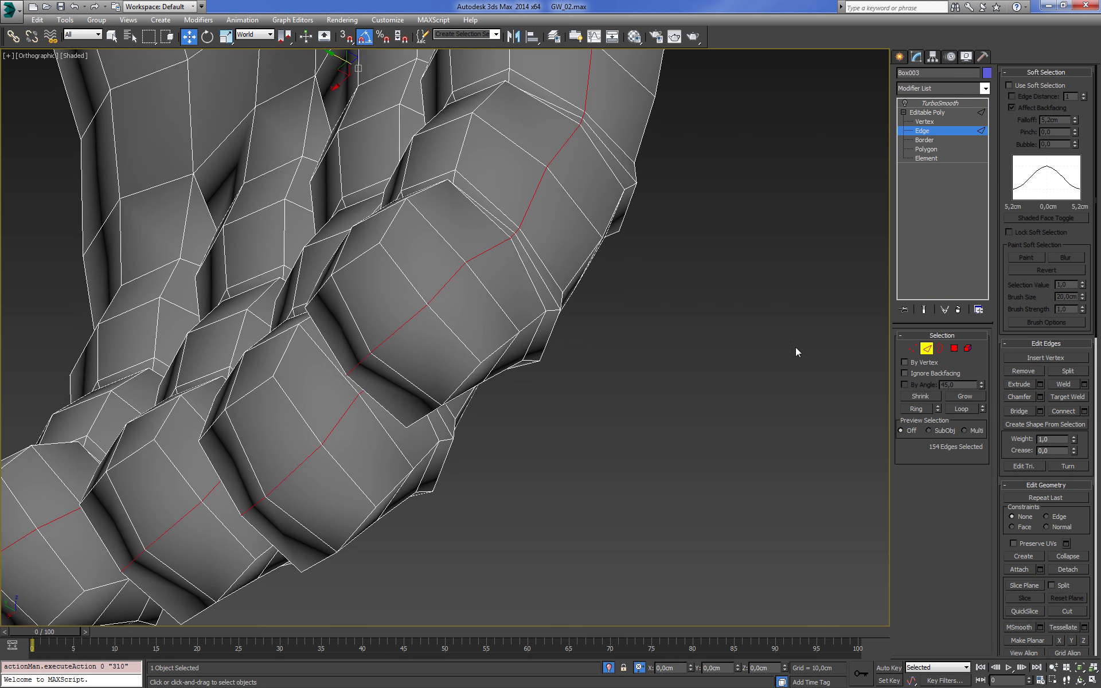
pyautogui.moveTo(796, 346); pyautogui.dragTo(851, 377, button='middle')
pyautogui.click(1038, 384)
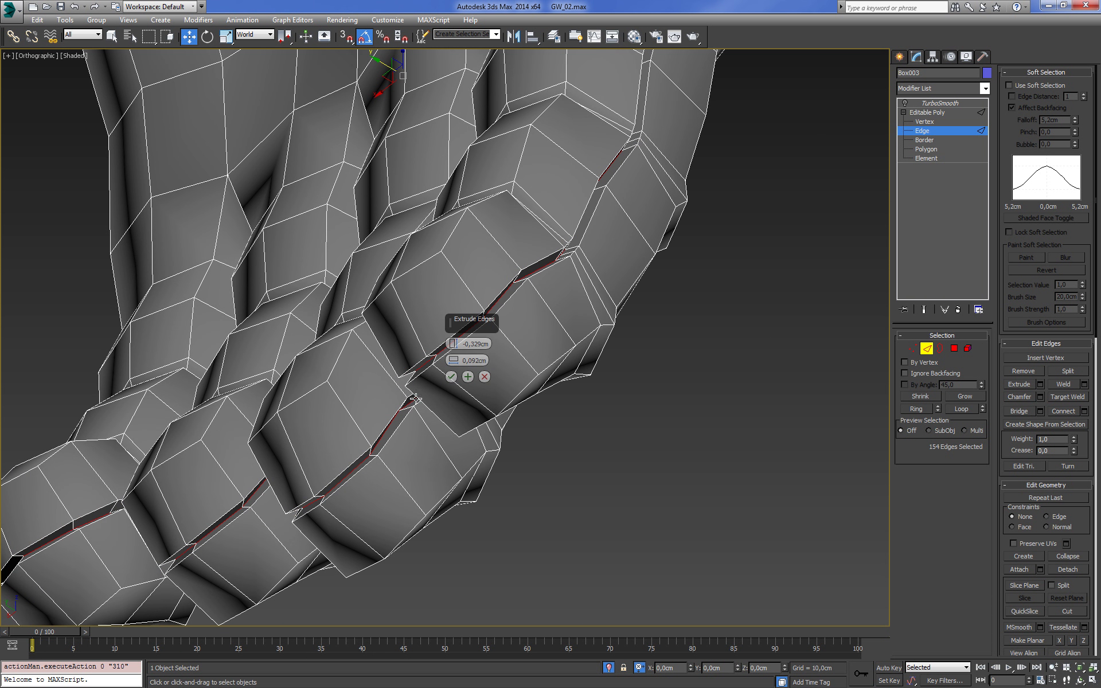
pyautogui.moveTo(455, 363); pyautogui.dragTo(459, 338)
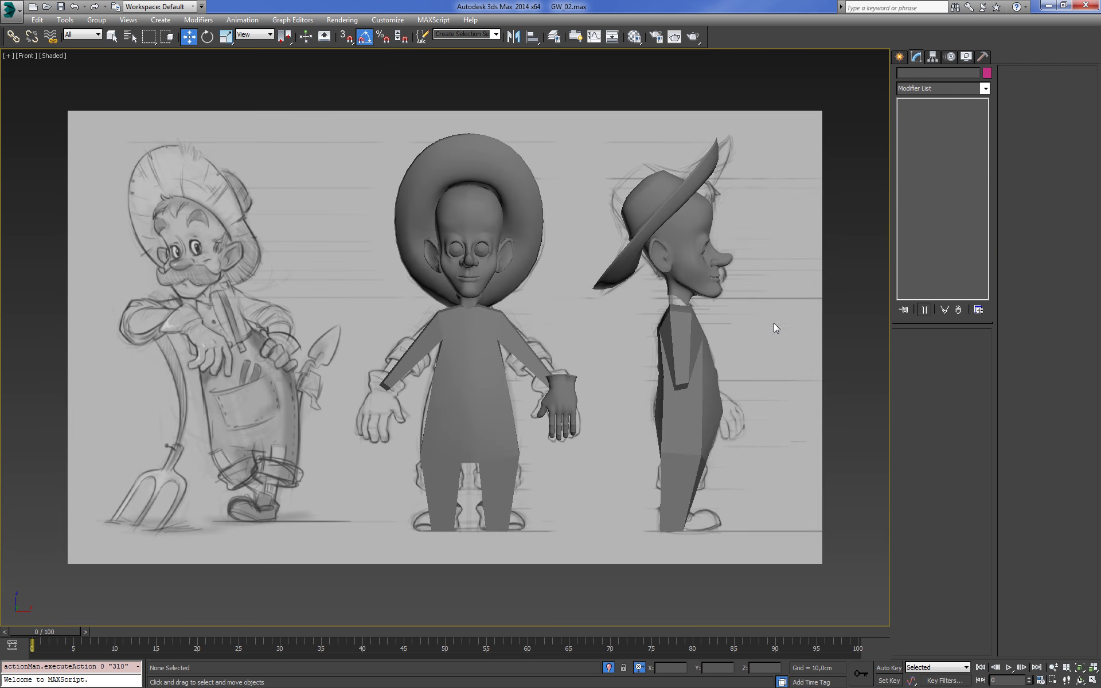
# Rotate the glove 45 degrees, then tilt it -30° about its Local X axis
pyautogui.click(569, 405)
pyautogui.press('z')
pyautogui.scroll(-2, 604, 408)
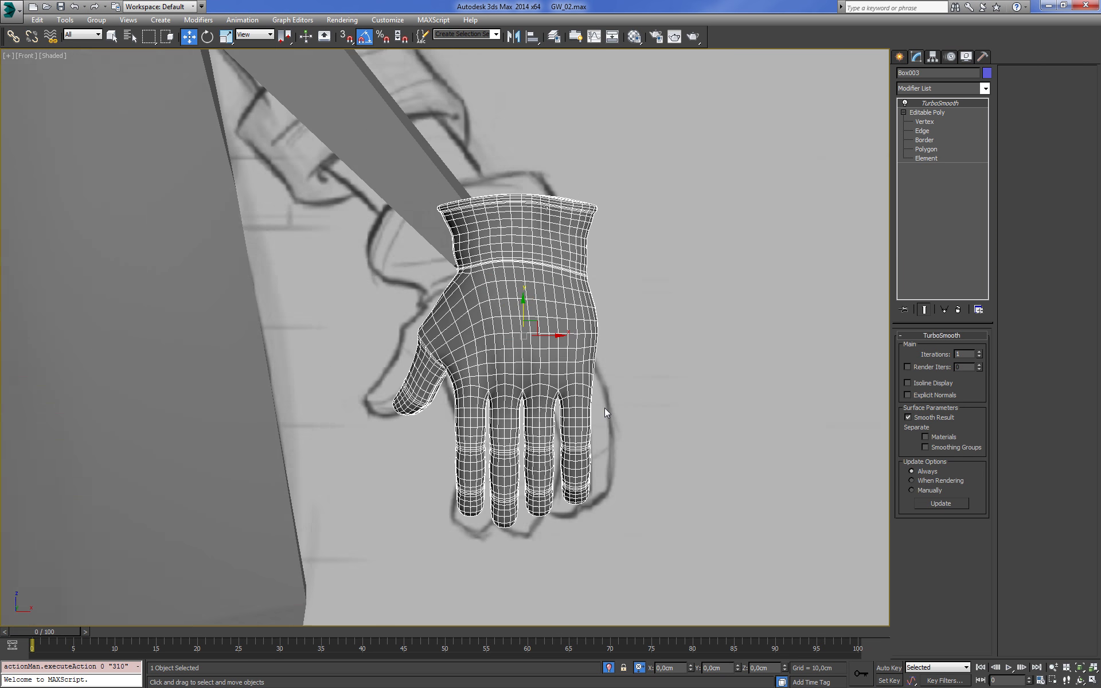
pyautogui.scroll(-2, 605, 407)
pyautogui.press('e')
pyautogui.moveTo(580, 390); pyautogui.dragTo(574, 348)
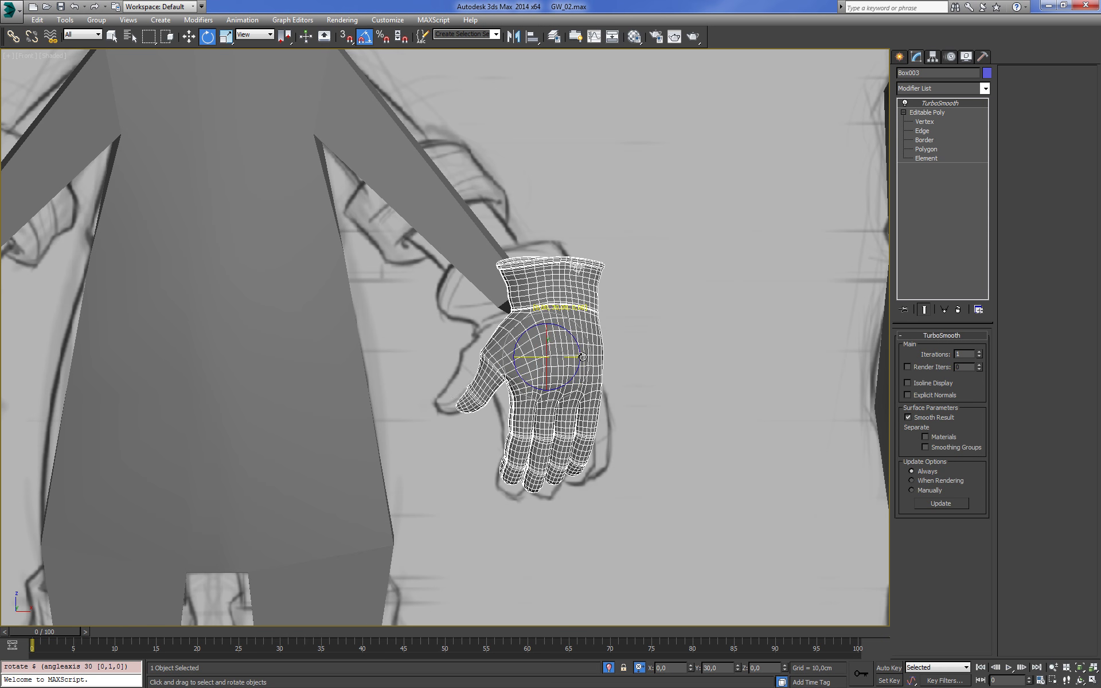
pyautogui.click(254, 35)
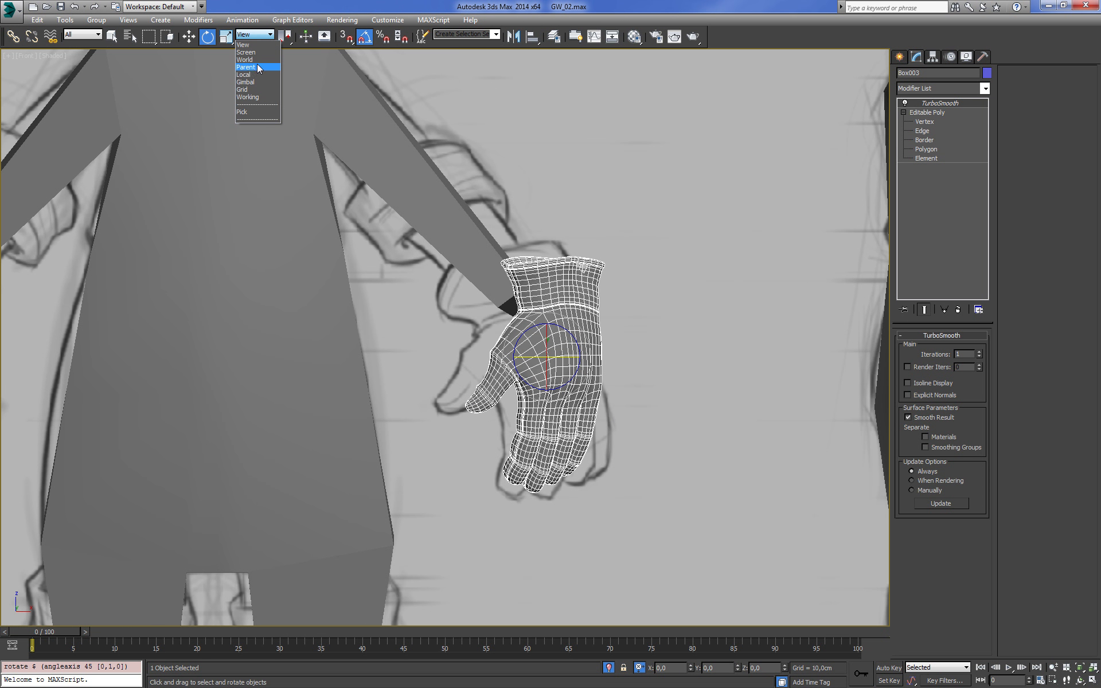
pyautogui.click(255, 75)
pyautogui.moveTo(567, 340)
pyautogui.mouseDown()
pyautogui.moveTo(566, 324)
pyautogui.moveTo(542, 372)
pyautogui.moveTo(552, 348)
pyautogui.moveTo(538, 348)
pyautogui.mouseUp()
# Select the whole glove element and scale it up slightly
pyautogui.press('w')
pyautogui.click(936, 160)
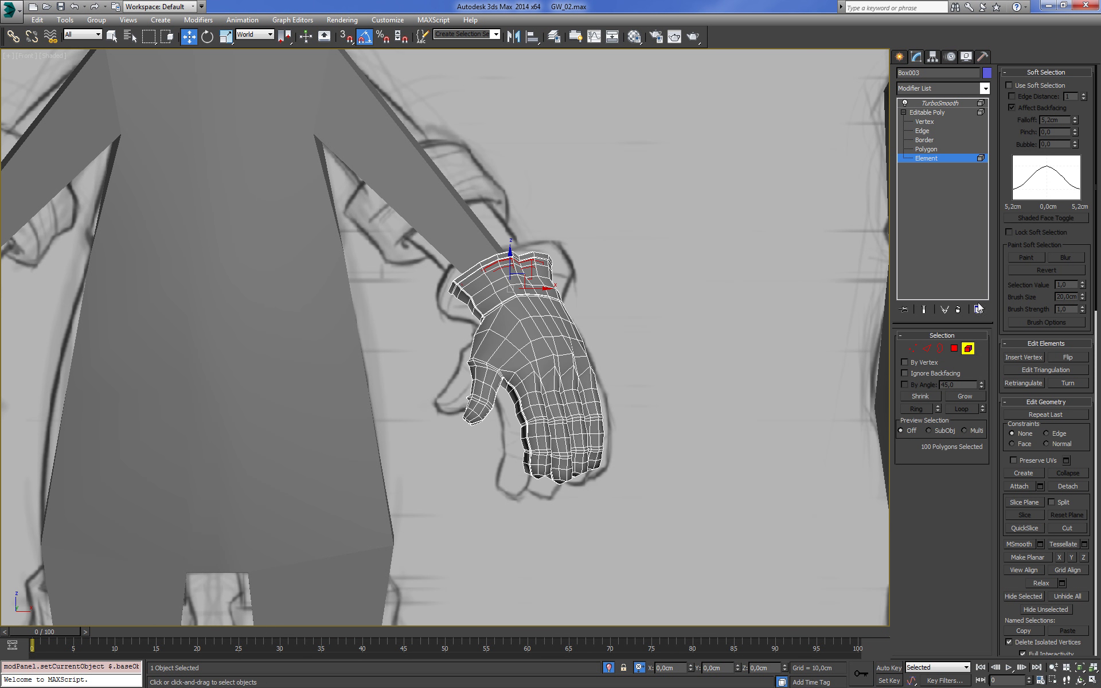
pyautogui.click(565, 391)
pyautogui.press('r')
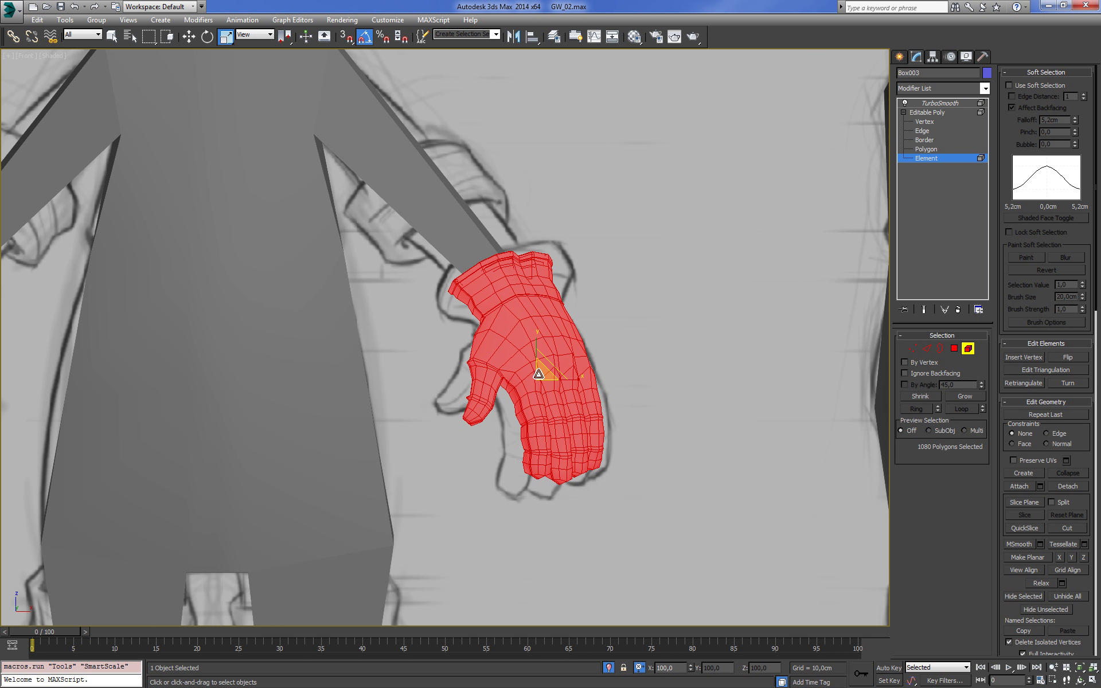
pyautogui.moveTo(539, 373); pyautogui.dragTo(551, 364)
# Rotate the glove in Gimbal coordinates and nudge it left onto the sketched hand
pyautogui.press('e')
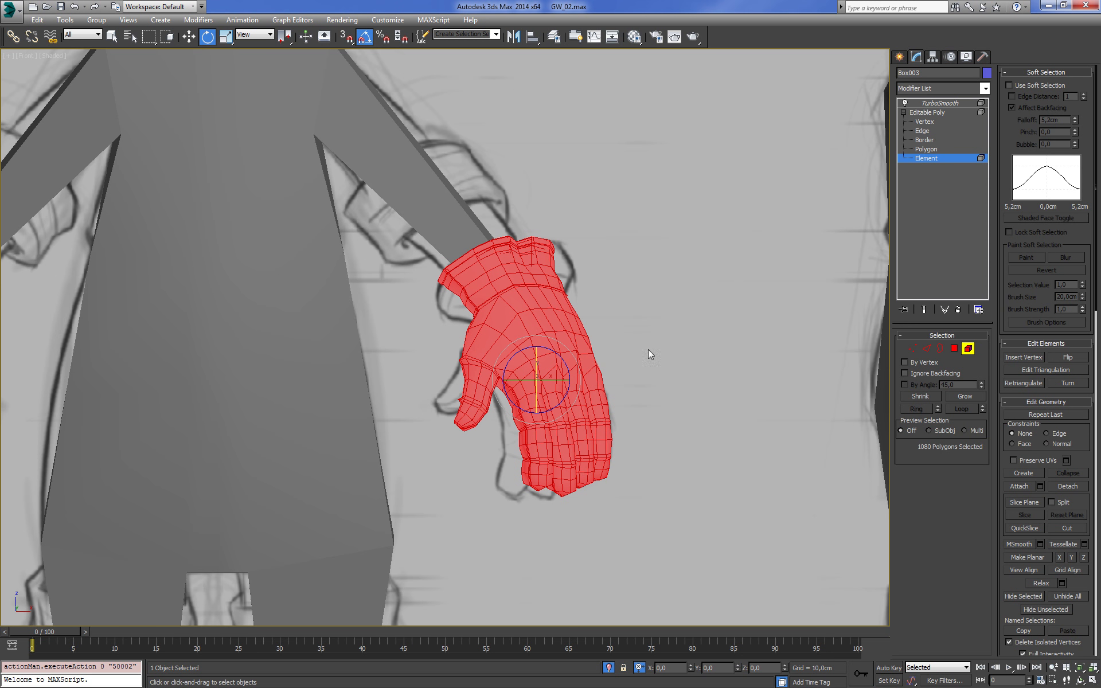
pyautogui.click(262, 36)
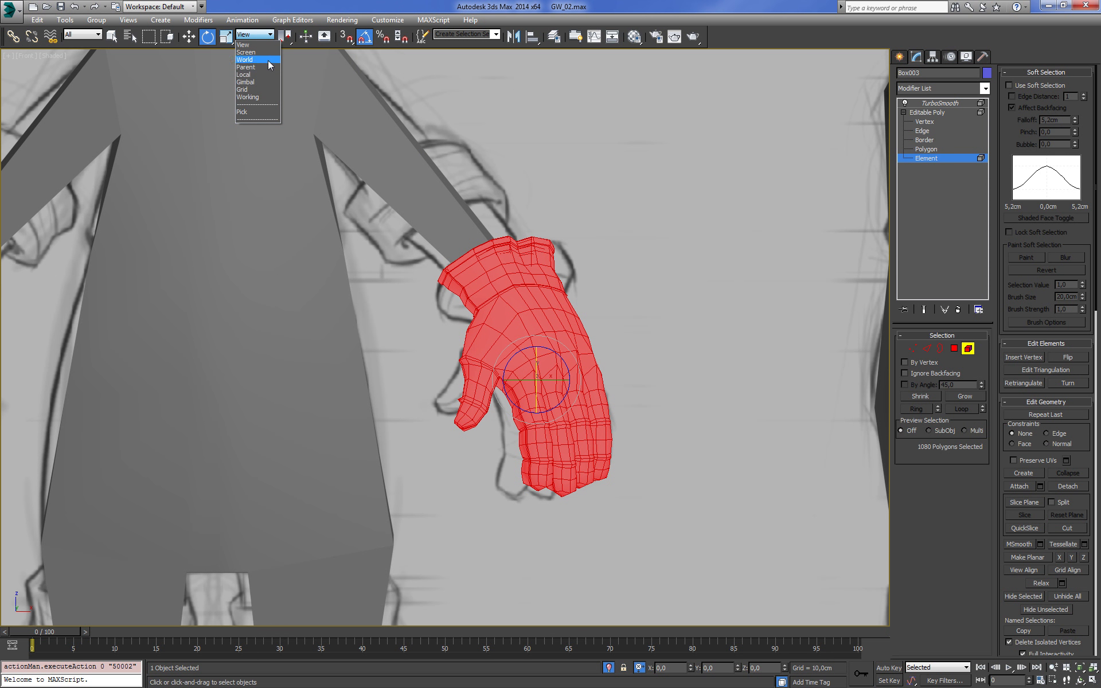
pyautogui.click(259, 81)
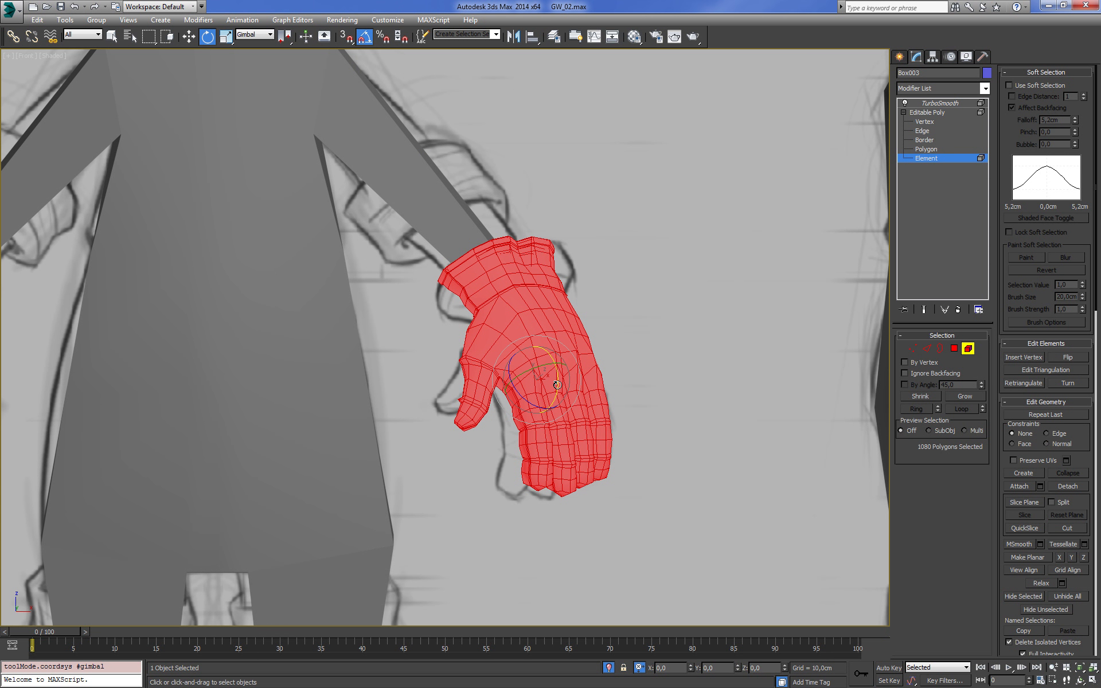
pyautogui.press('w')
pyautogui.moveTo(557, 385); pyautogui.dragTo(541, 367)
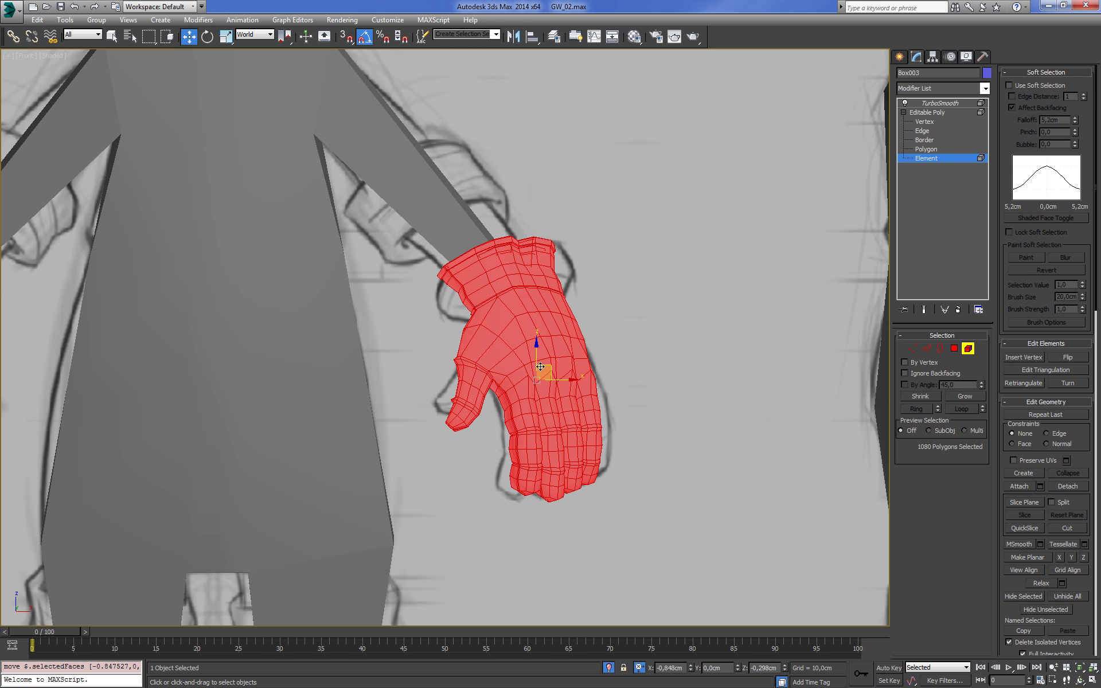
pyautogui.click(710, 377)
pyautogui.press('5')
# Deselect and reselect the glove, zooming to check its fit on the wrist
pyautogui.click(616, 166)
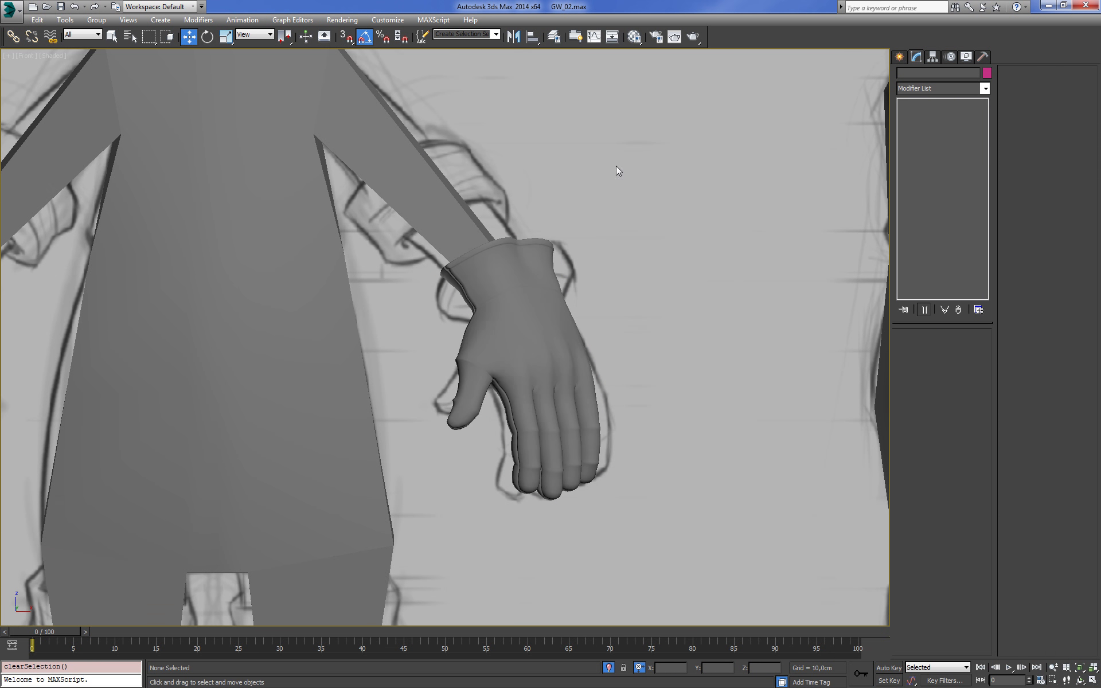
pyautogui.scroll(-8, 672, 225)
pyautogui.scroll(2, 678, 376)
pyautogui.scroll(3, 695, 380)
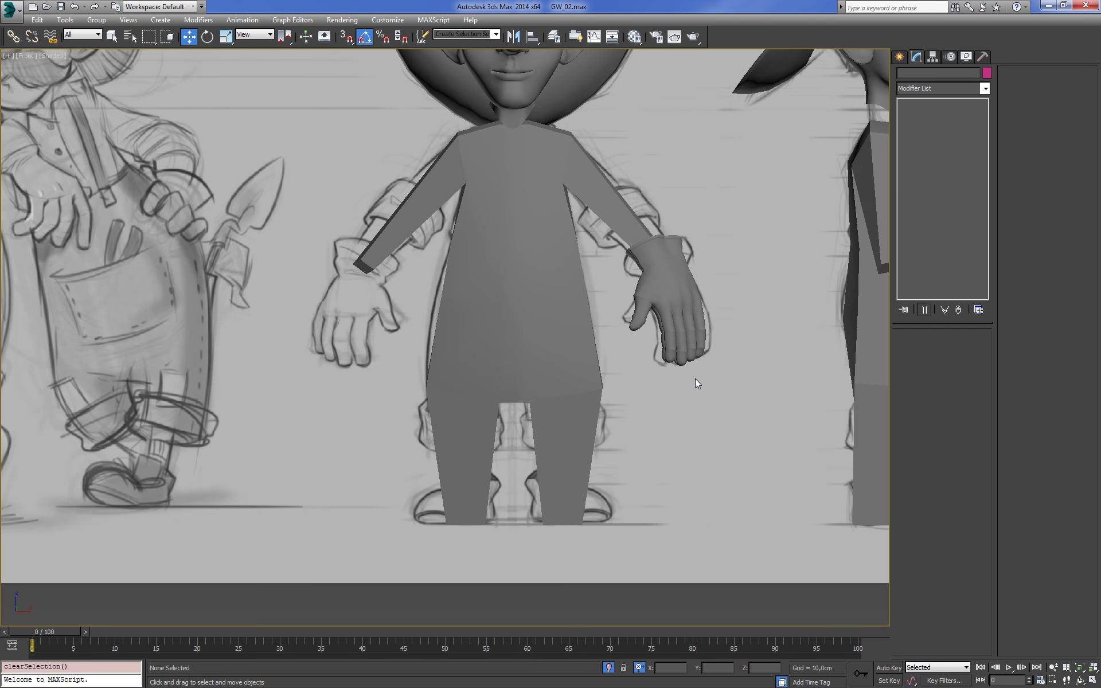
pyautogui.scroll(3, 691, 378)
pyautogui.scroll(2, 681, 308)
pyautogui.click(680, 307)
pyautogui.scroll(-4, 682, 307)
pyautogui.scroll(2, 752, 342)
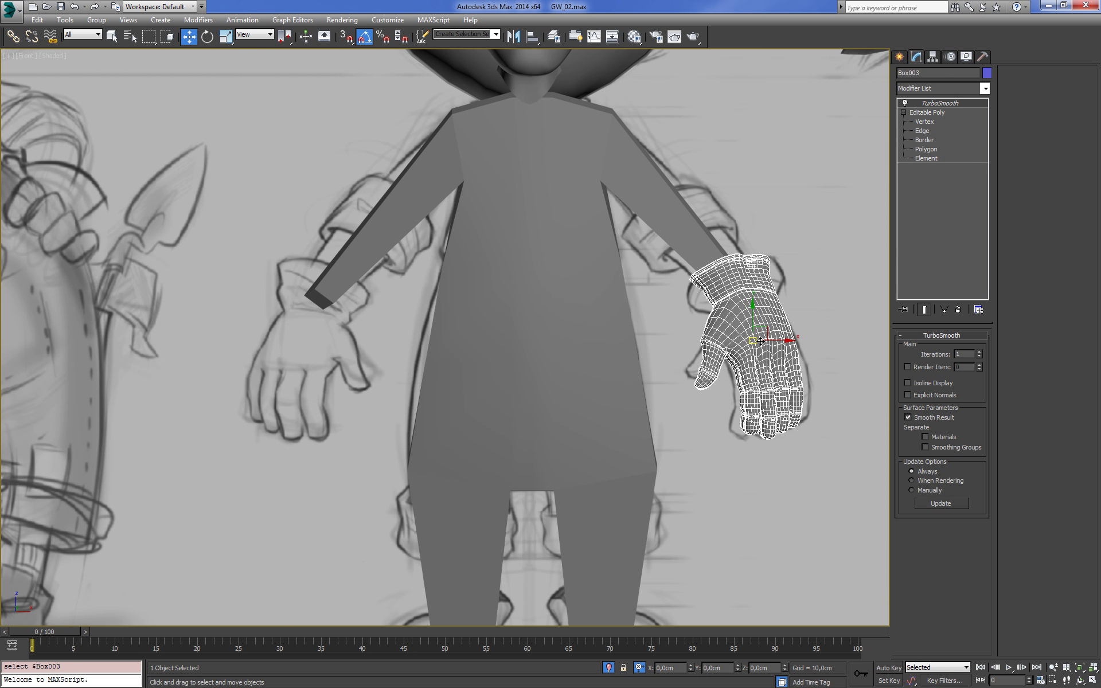
pyautogui.scroll(-4, 656, 305)
pyautogui.scroll(2, 659, 293)
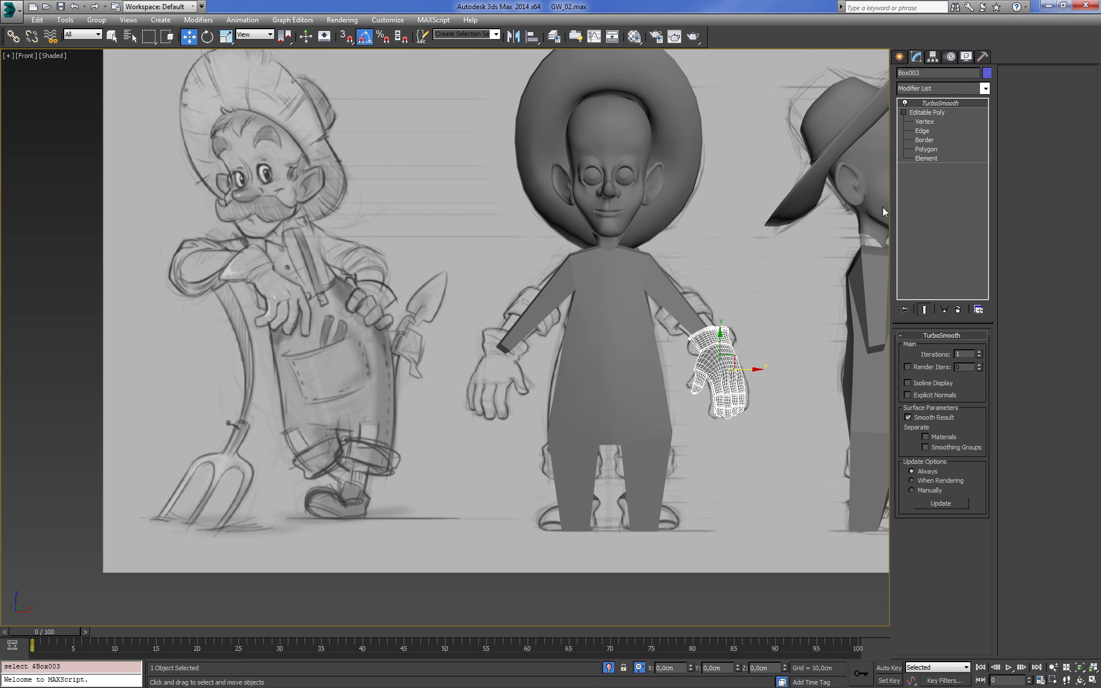
# Add a Symmetry modifier, set reference coordinates to World, then delete the Symmetry modifier
pyautogui.click(984, 89)
pyautogui.scroll(-5, 992, 91)
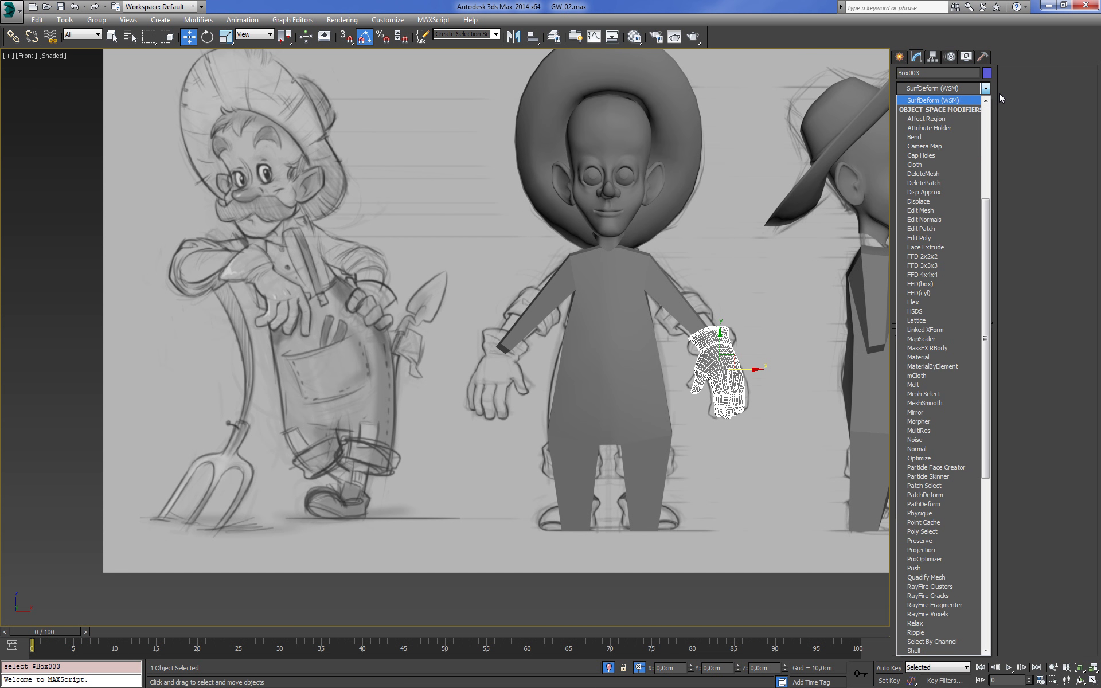
pyautogui.press('s')
pyautogui.press('s')
pyautogui.press('s')
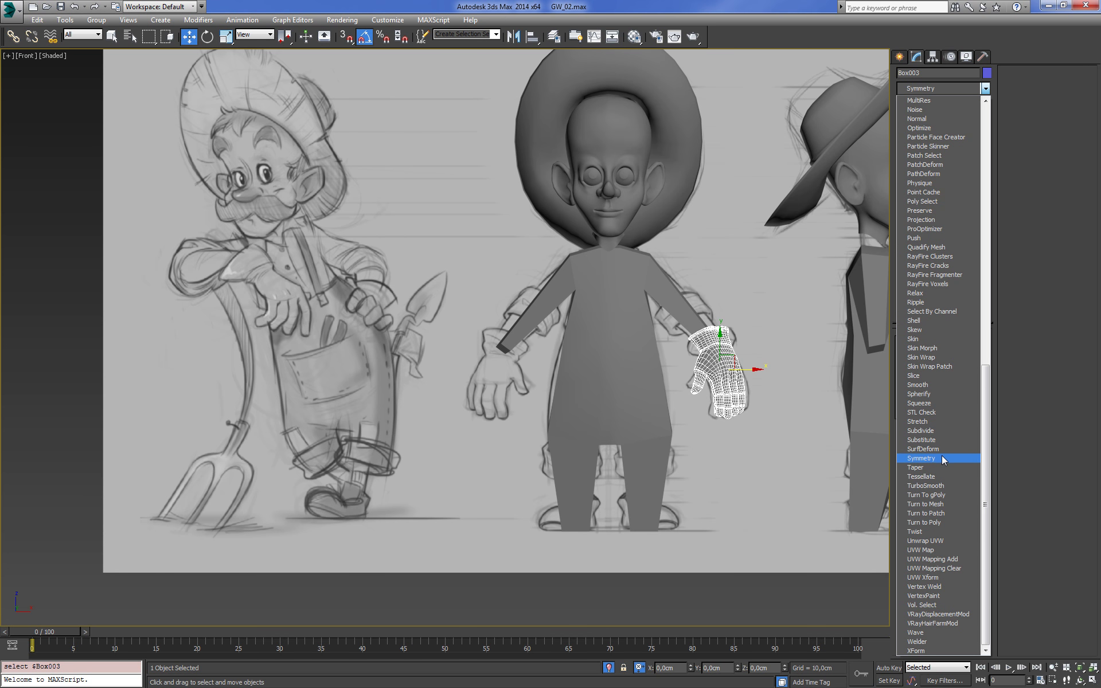
pyautogui.click(942, 457)
pyautogui.click(270, 35)
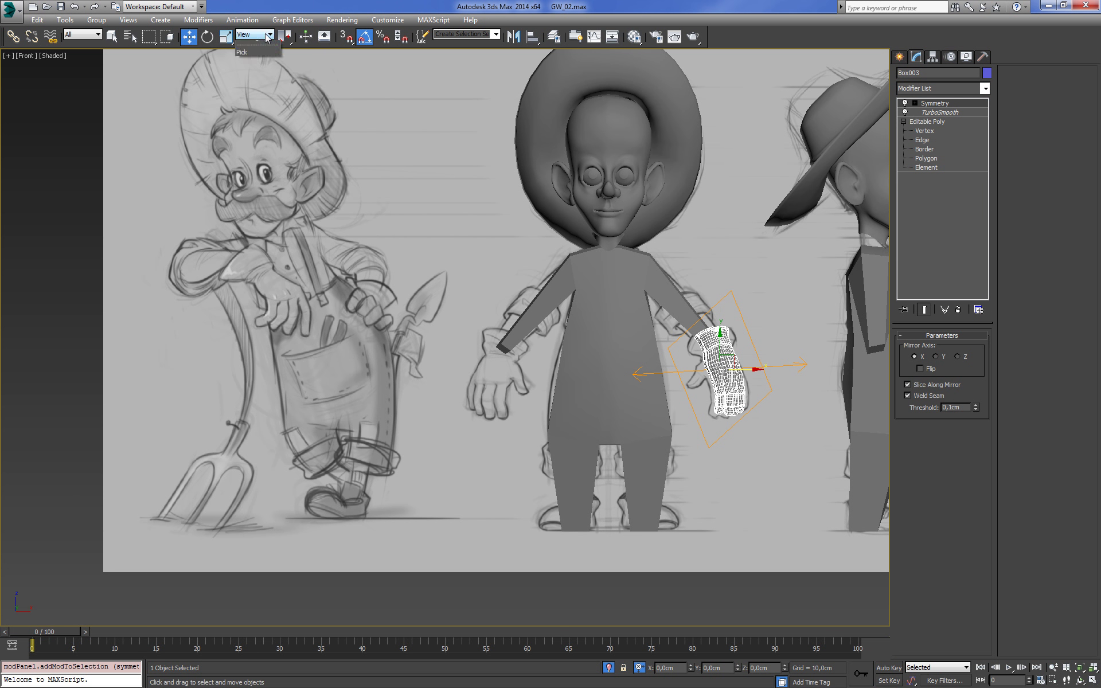
pyautogui.click(263, 60)
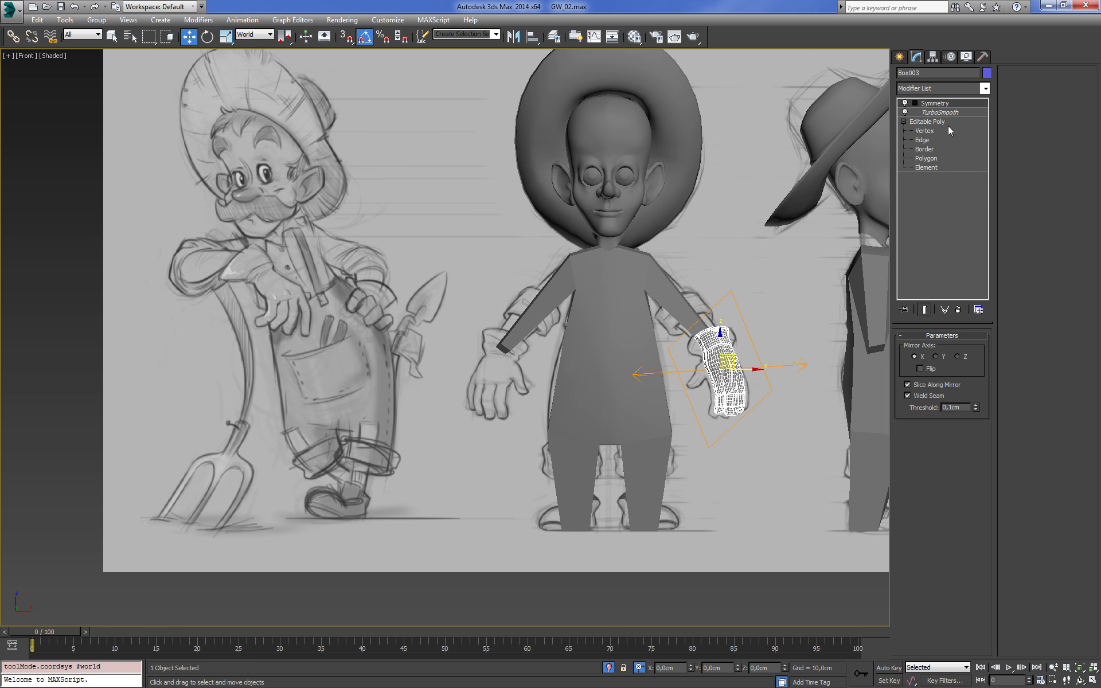
pyautogui.click(958, 310)
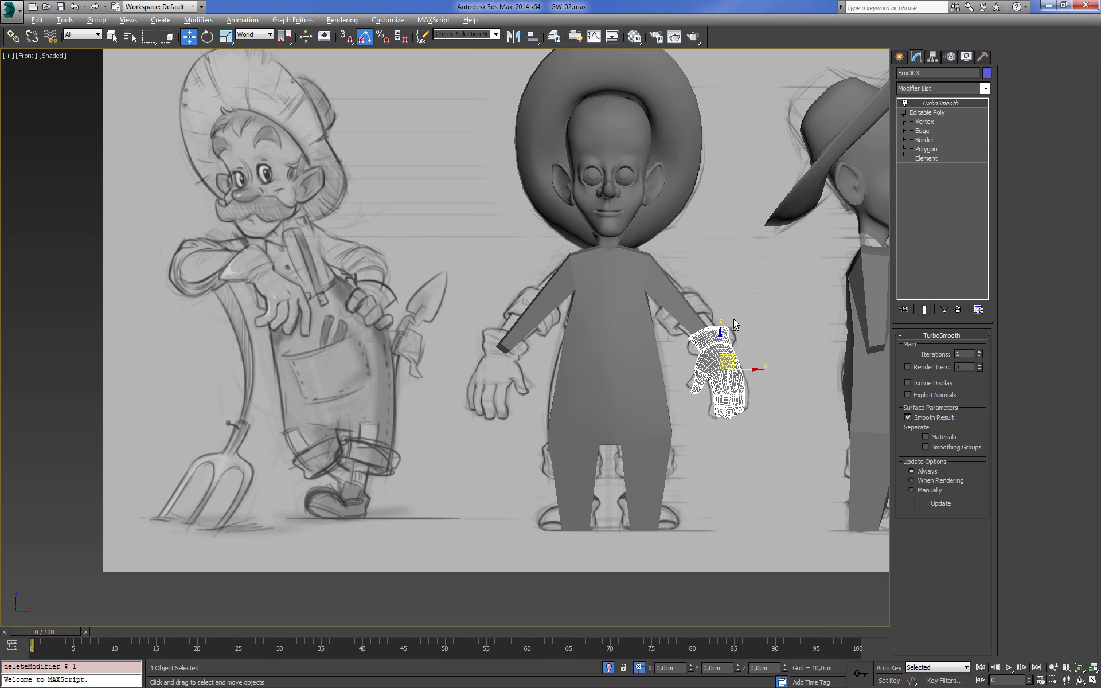
# Frame the glove in Top view and reselect it
pyautogui.press('t')
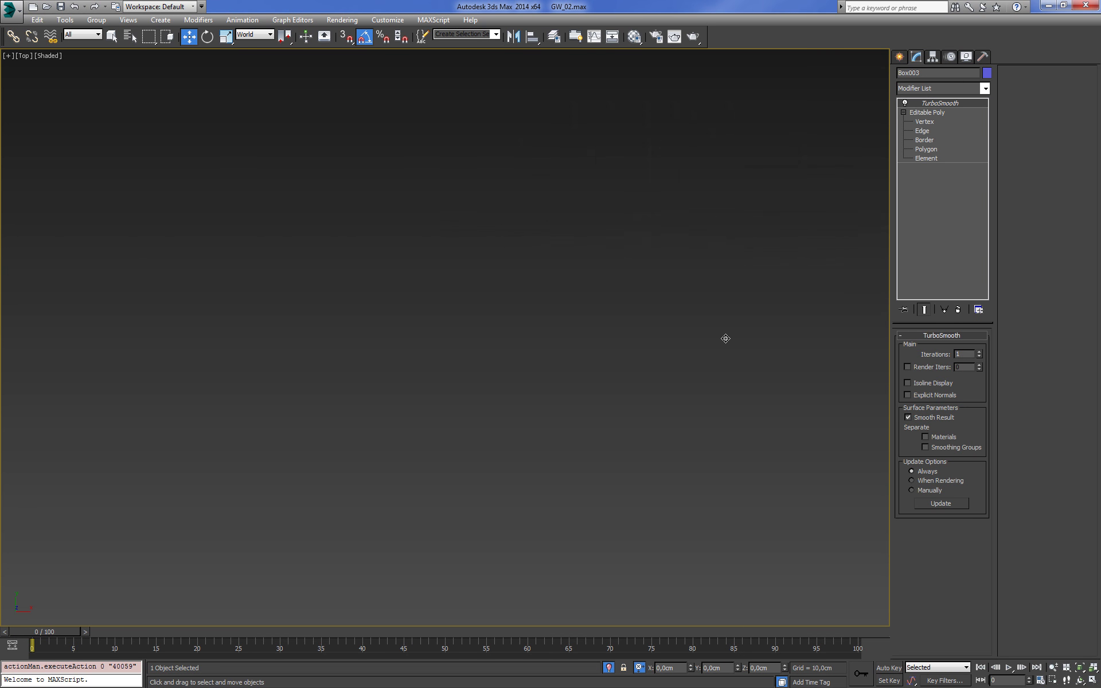
pyautogui.press('z')
pyautogui.scroll(-5, 717, 294)
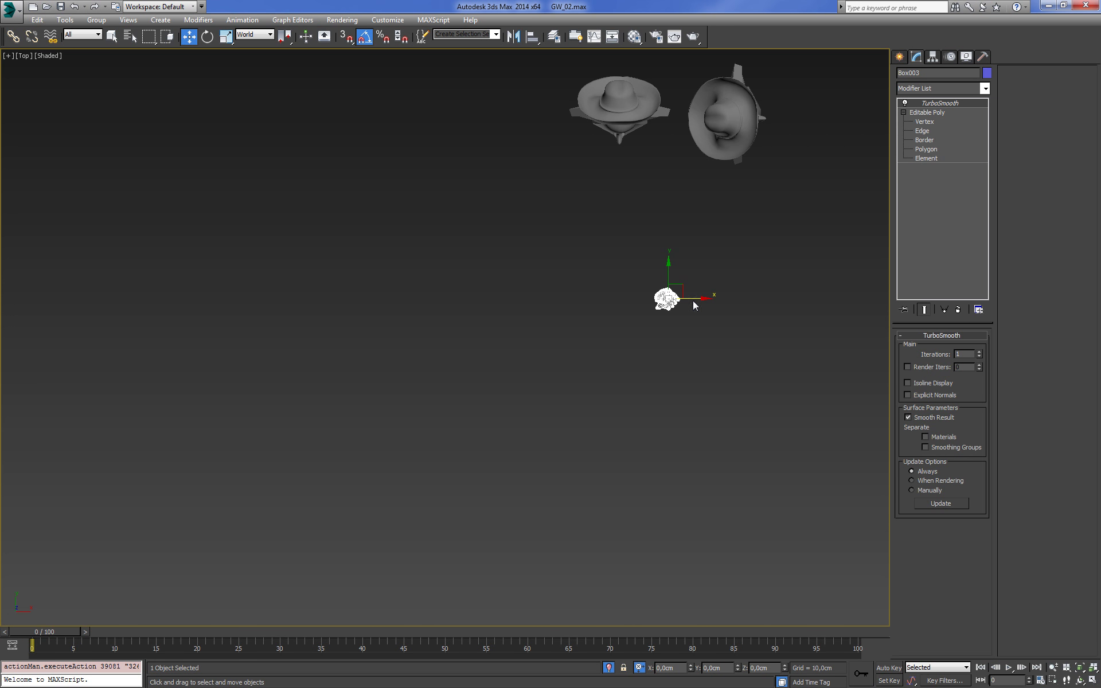
pyautogui.press('x')
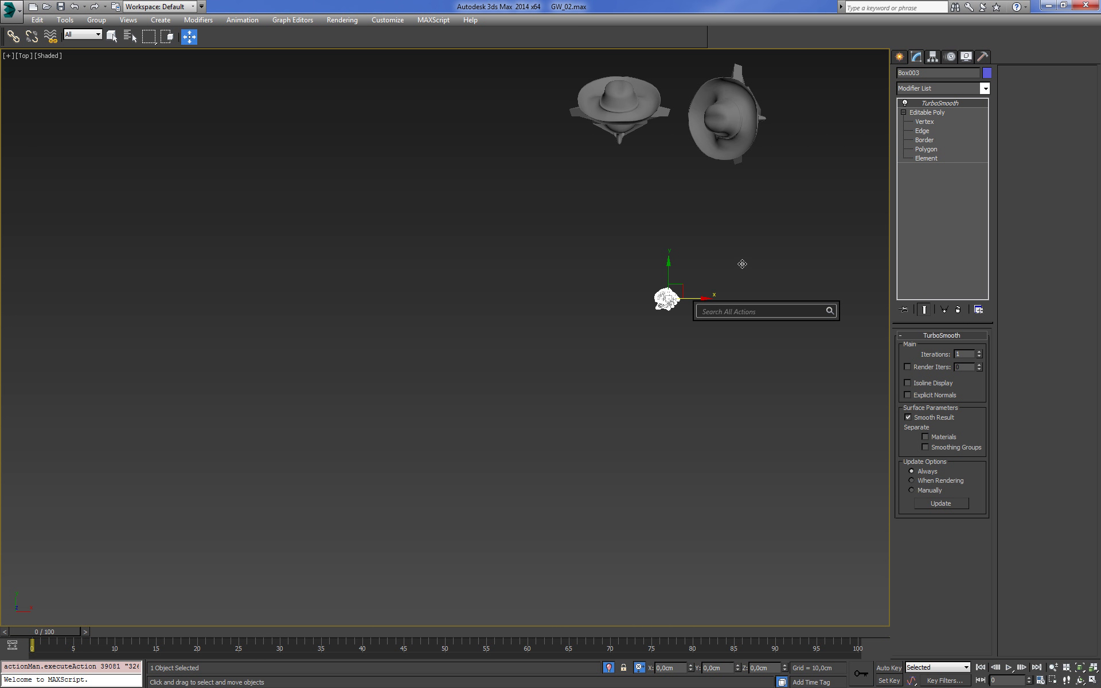
pyautogui.click(742, 264)
pyautogui.click(663, 299)
# In Front view, undo the rotations so the fingers point straight down, at Element level
pyautogui.press('f')
pyautogui.press('z')
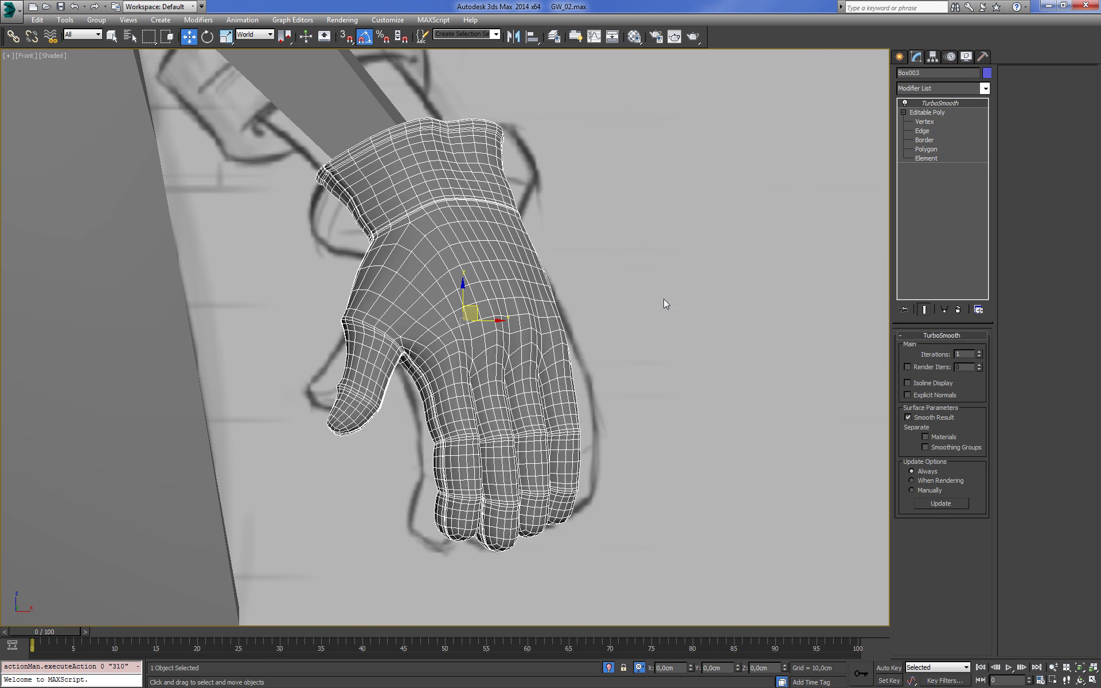
pyautogui.hotkey('shift', 'z')
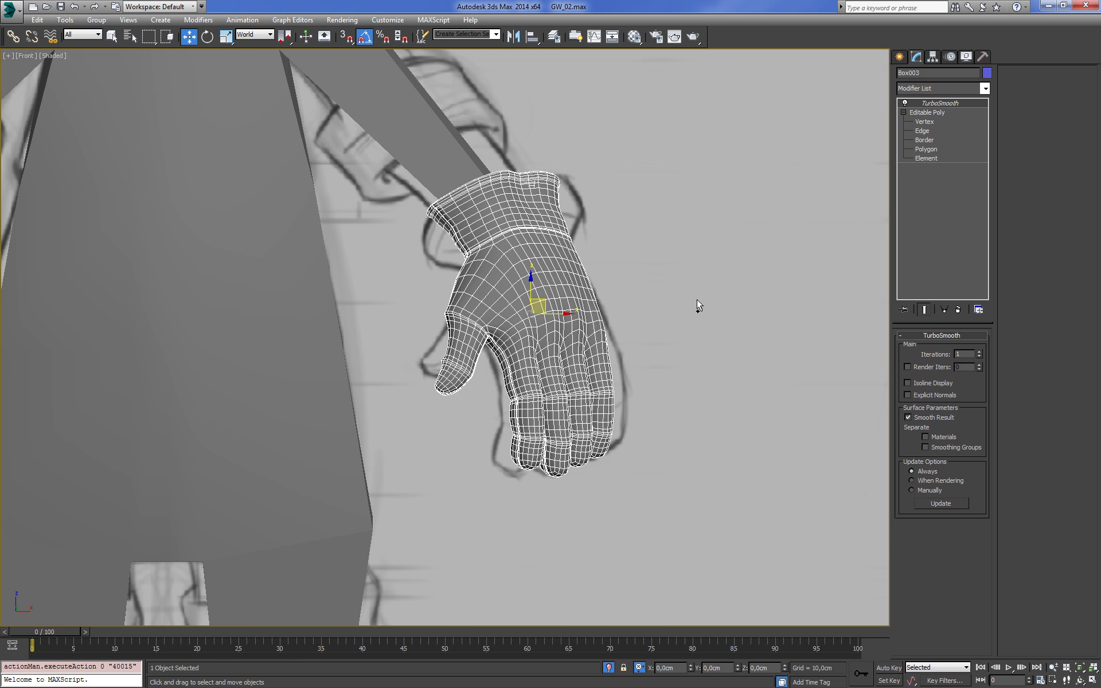
pyautogui.hotkey('ctrl', 'z')
pyautogui.hotkey('ctrl', 'z')
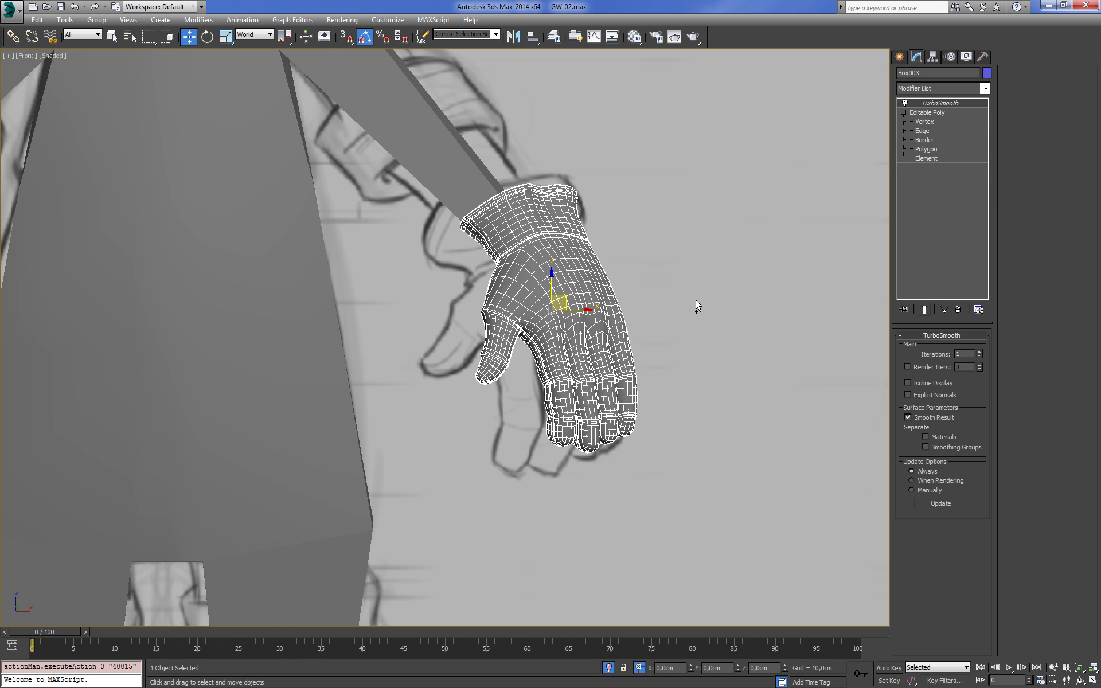
pyautogui.hotkey('ctrl', 'z')
pyautogui.hotkey('ctrl', 'z')
pyautogui.hotkey('ctrl', 'z')
pyautogui.hotkey('shift', 'z')
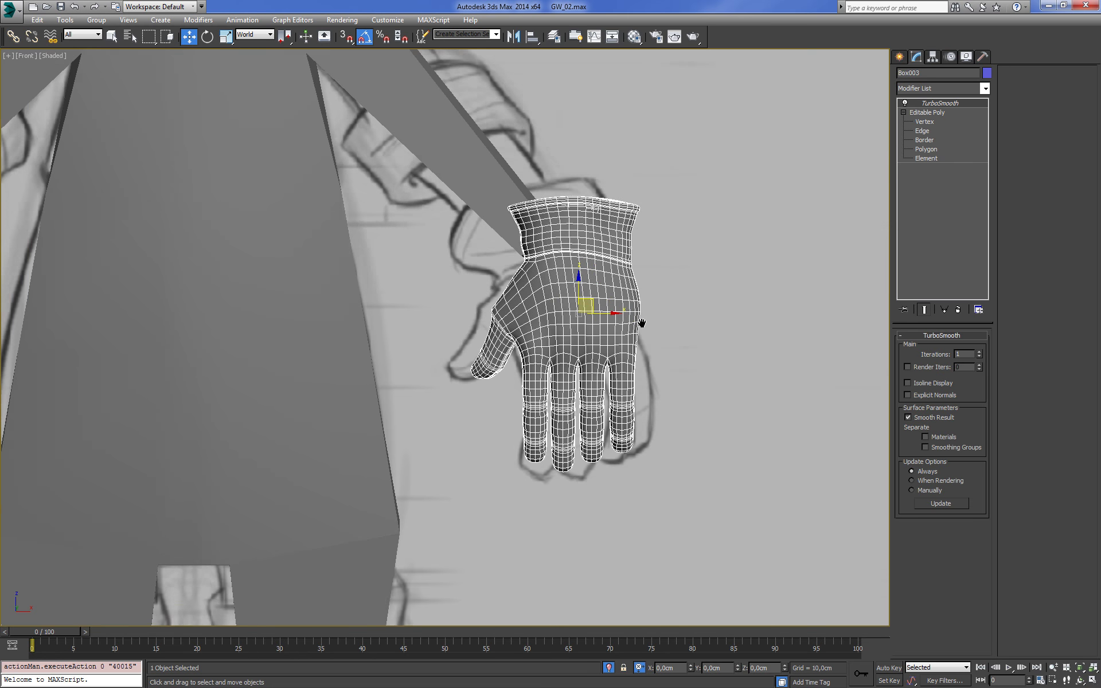
pyautogui.hotkey('shift', 'z')
pyautogui.click(925, 158)
# Tilt the glove element about 15° on Gimbal Z to match the sketch, then shift it slightly left
pyautogui.click(669, 273)
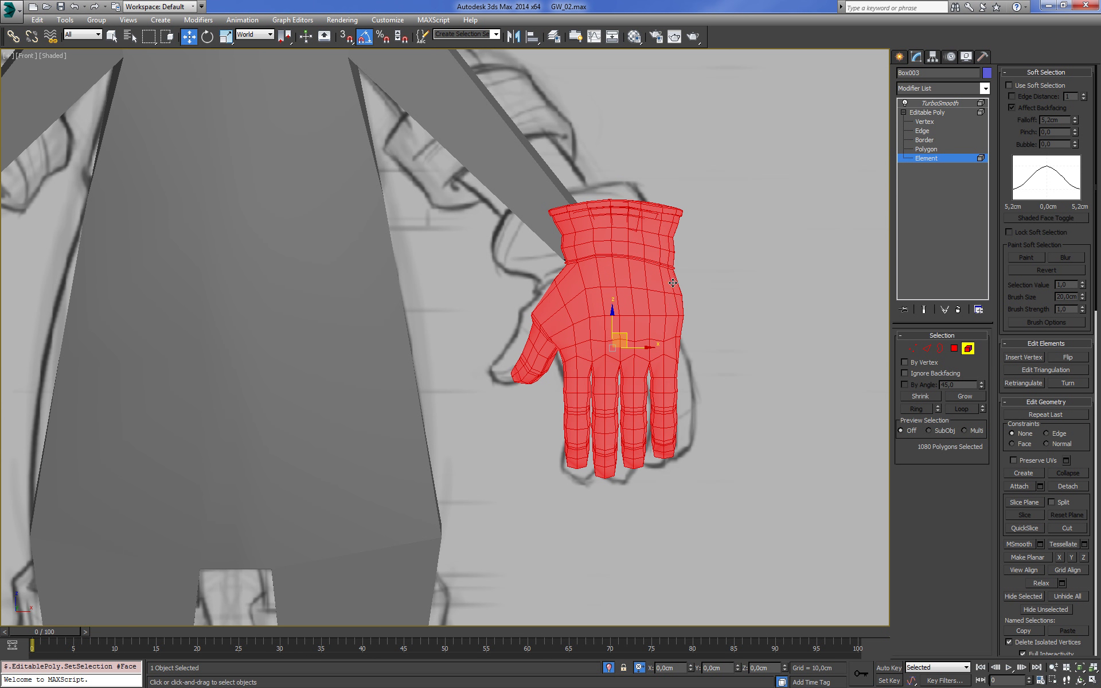
pyautogui.press('e')
pyautogui.moveTo(634, 344); pyautogui.dragTo(636, 335)
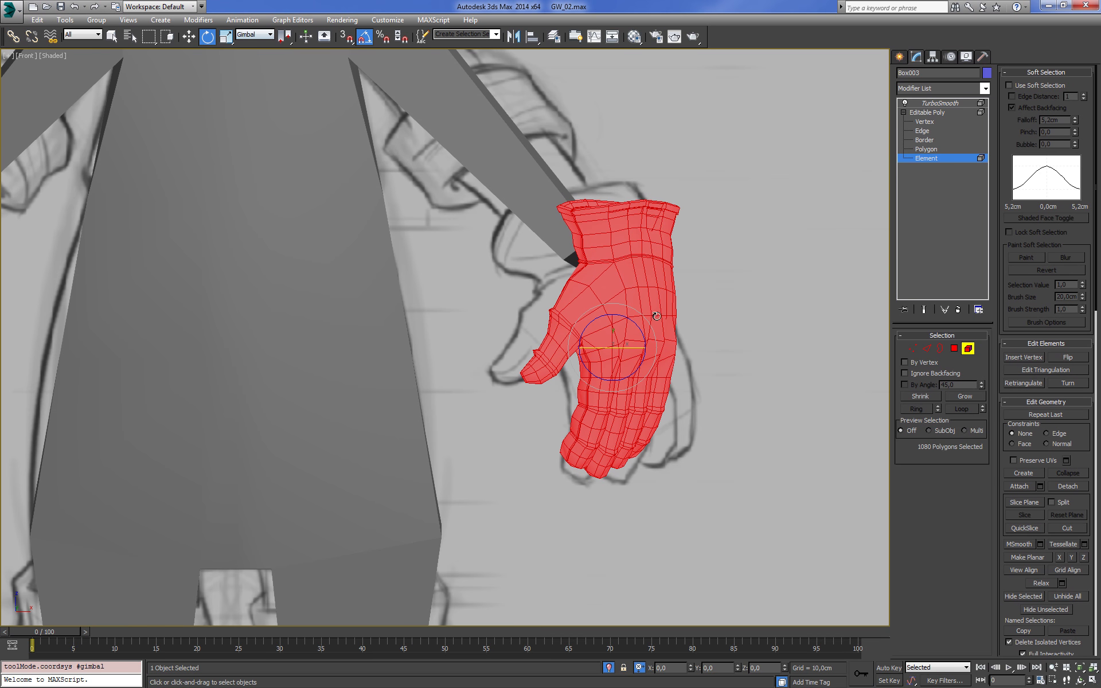
pyautogui.moveTo(641, 335)
pyautogui.mouseDown()
pyautogui.moveTo(640, 326)
pyautogui.moveTo(604, 334)
pyautogui.moveTo(629, 340)
pyautogui.moveTo(593, 339)
pyautogui.mouseUp()
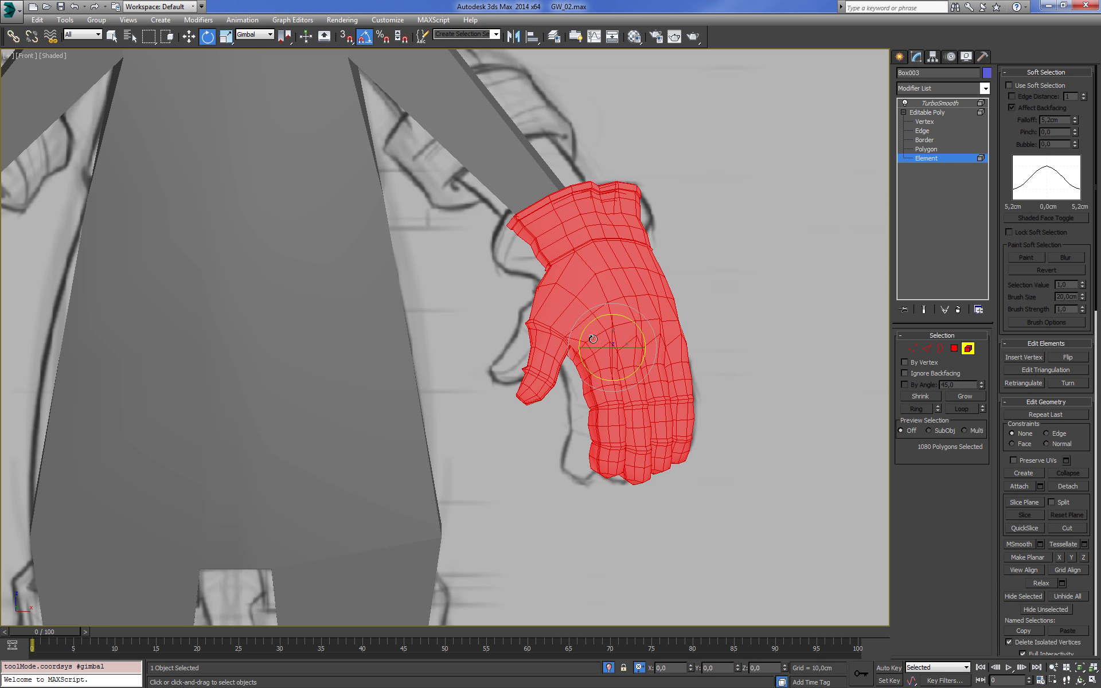
pyautogui.moveTo(588, 328); pyautogui.dragTo(587, 328)
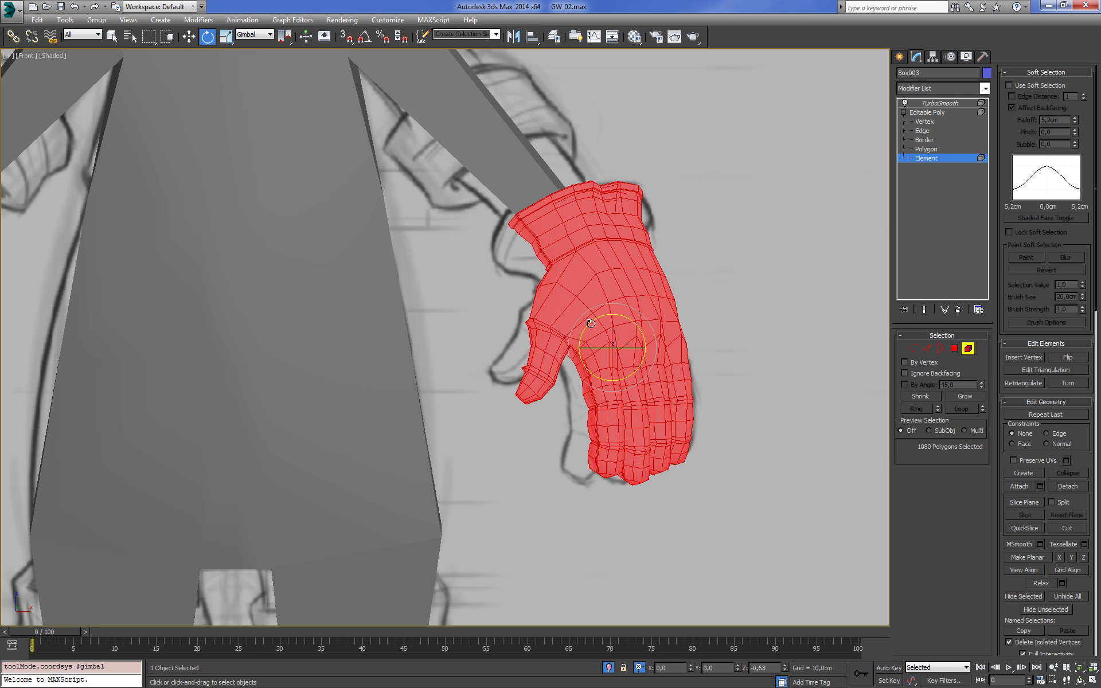
pyautogui.press('w')
pyautogui.moveTo(623, 336); pyautogui.dragTo(606, 335)
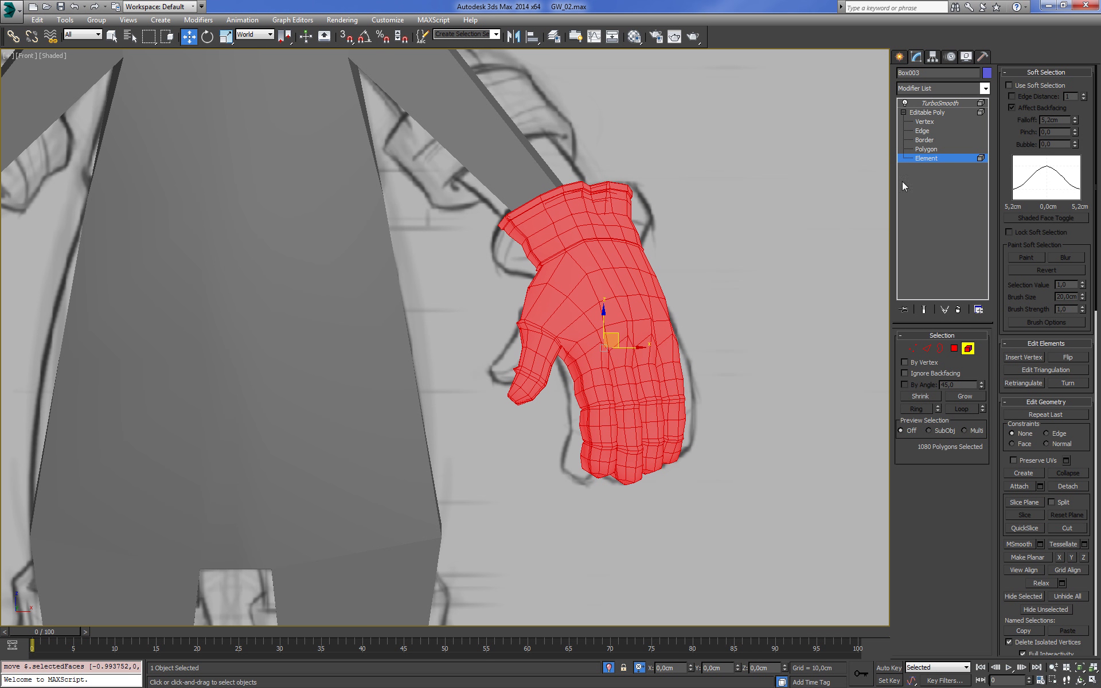
pyautogui.click(935, 113)
pyautogui.click(783, 133)
pyautogui.scroll(-3, 783, 133)
# Add Symmetry beneath TurboSmooth and move its mirror plane to the body centre
pyautogui.click(694, 203)
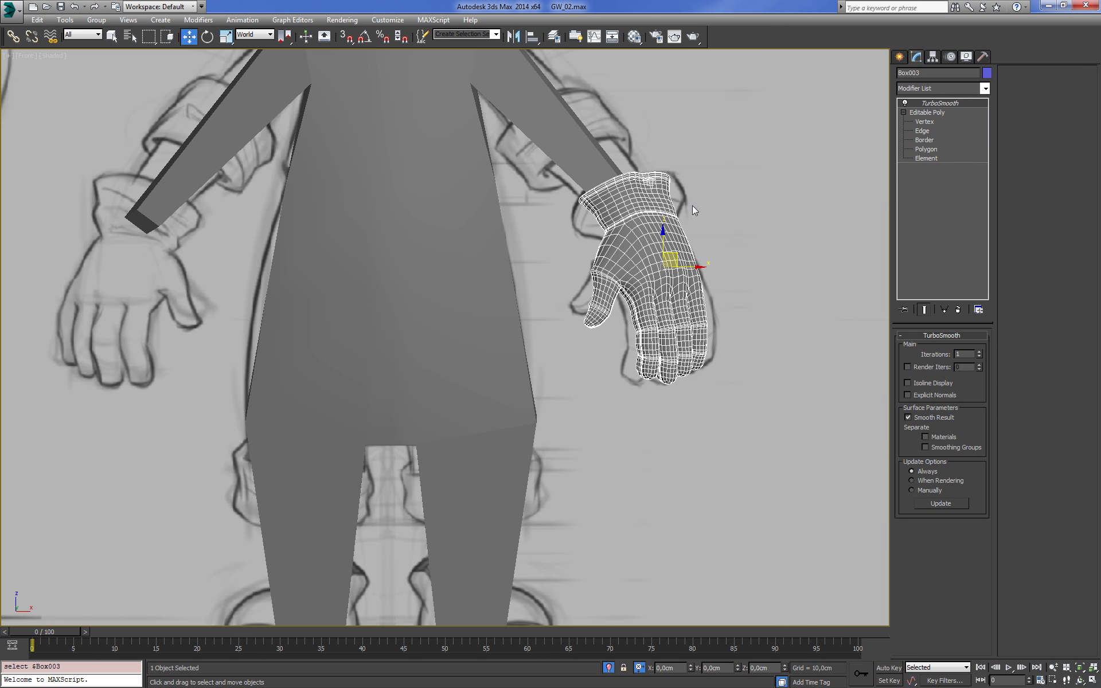
pyautogui.moveTo(693, 206); pyautogui.dragTo(777, 240, button='middle')
pyautogui.click(986, 85)
pyautogui.scroll(-5, 940, 344)
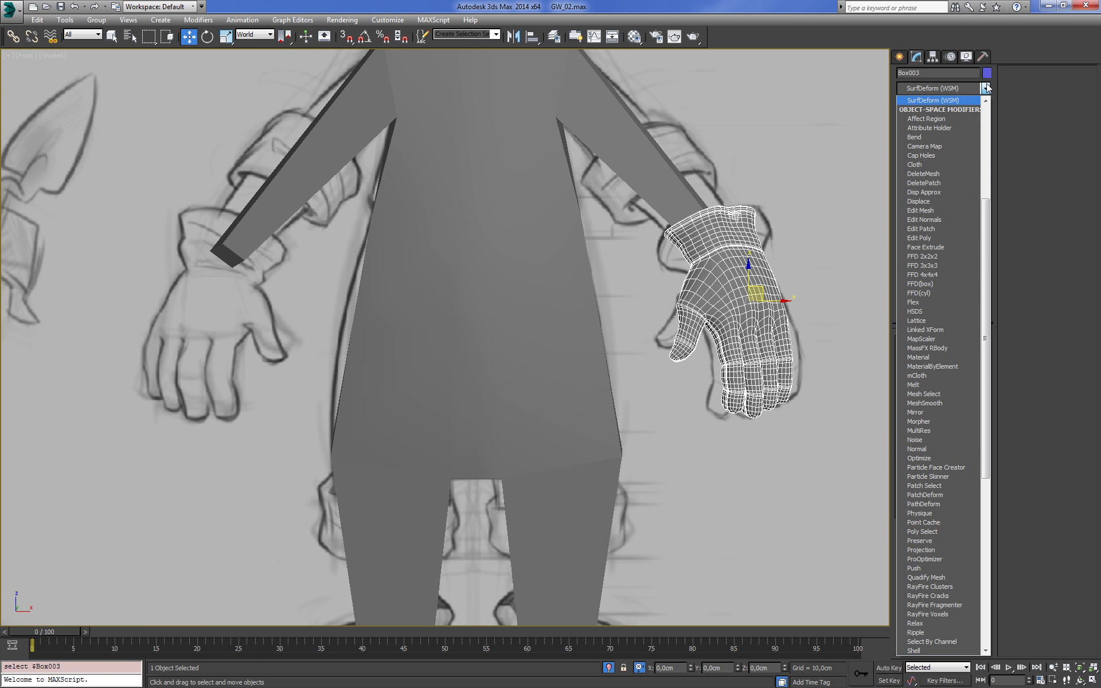
pyautogui.click(923, 458)
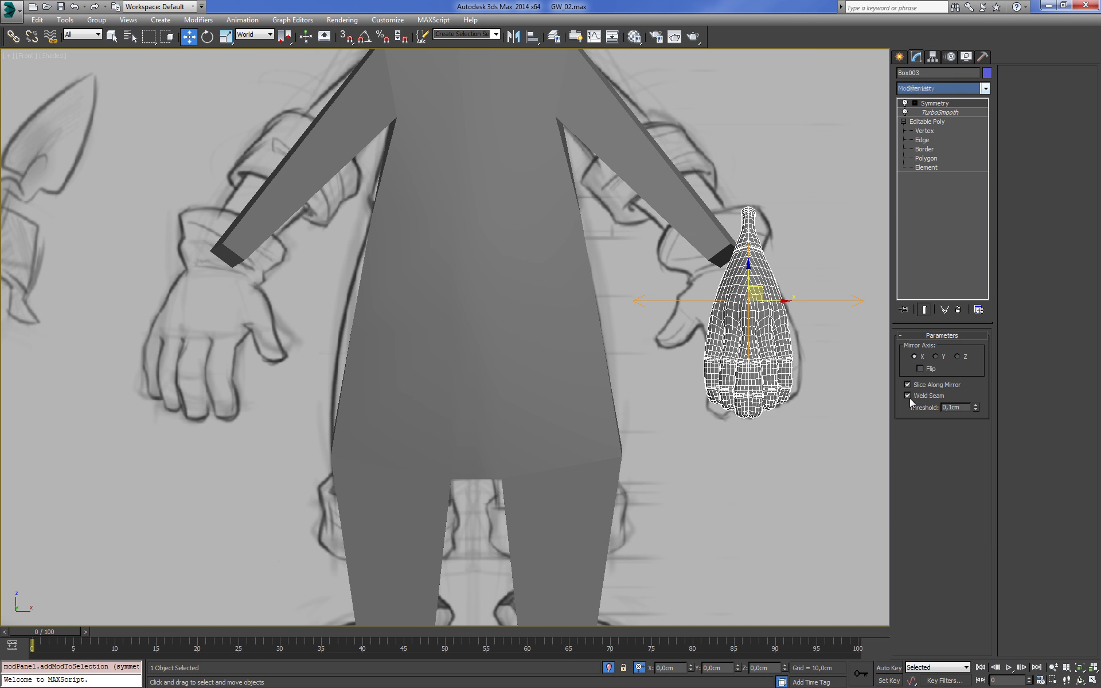
pyautogui.click(915, 103)
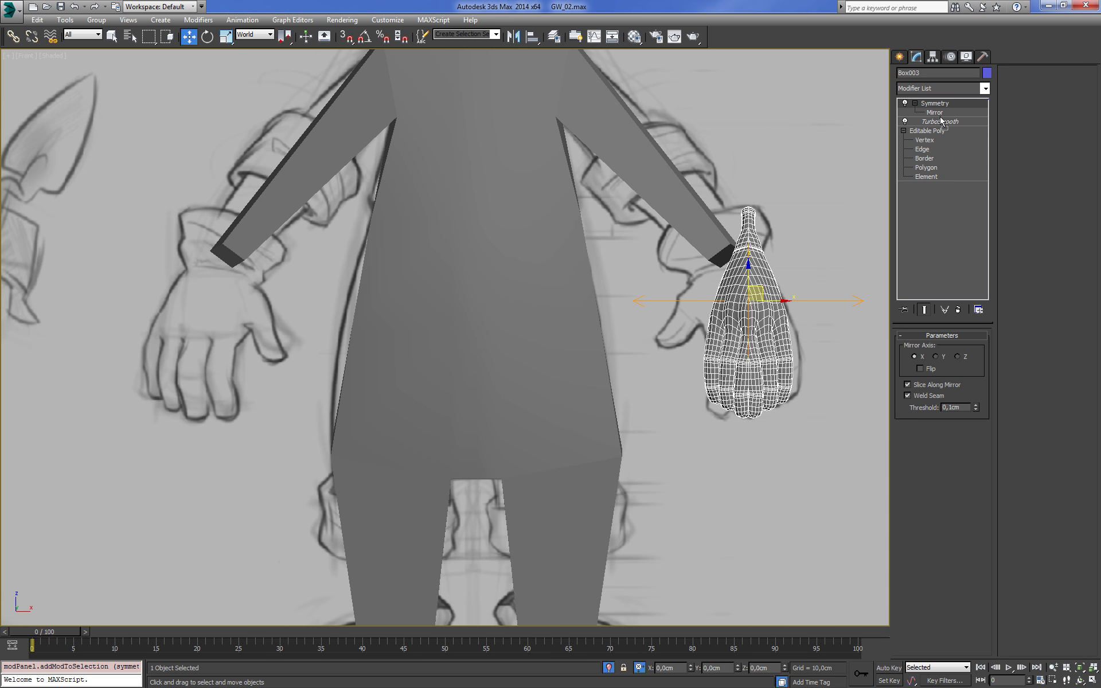
pyautogui.moveTo(940, 121); pyautogui.dragTo(940, 103)
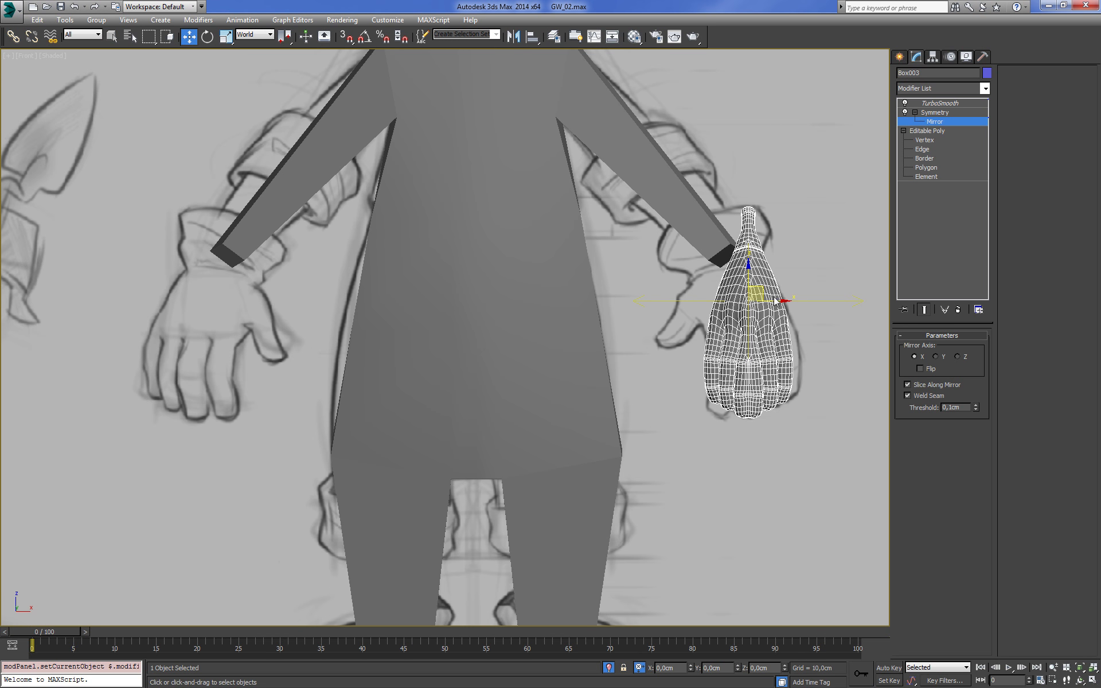
pyautogui.moveTo(776, 300); pyautogui.dragTo(504, 321)
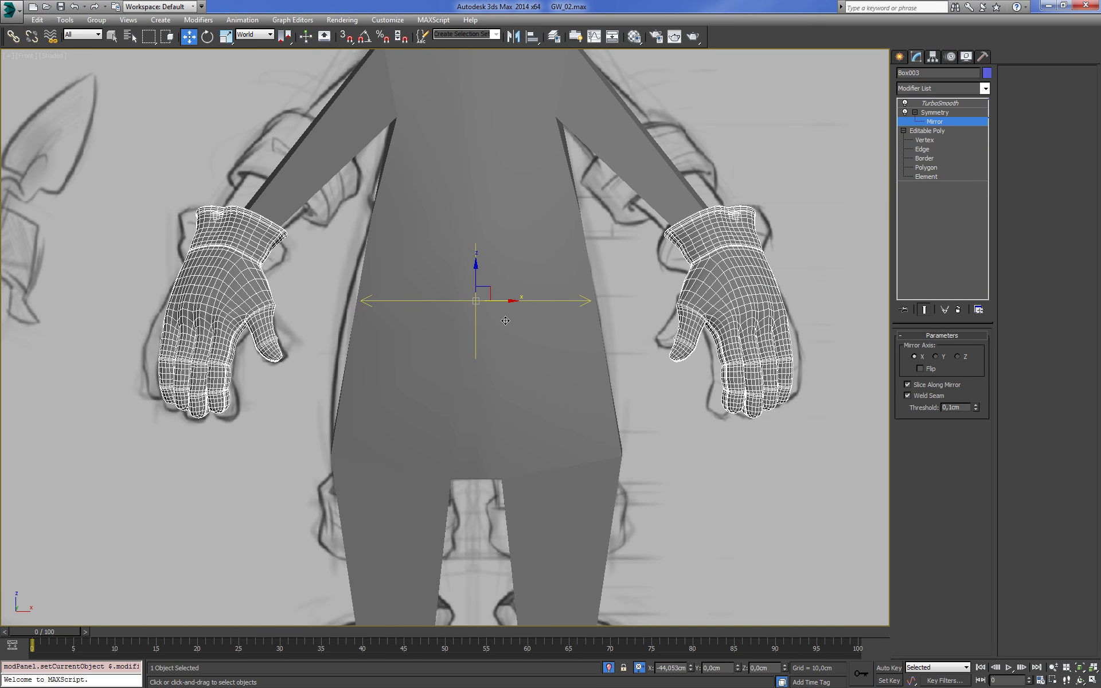
pyautogui.scroll(-3, 595, 260)
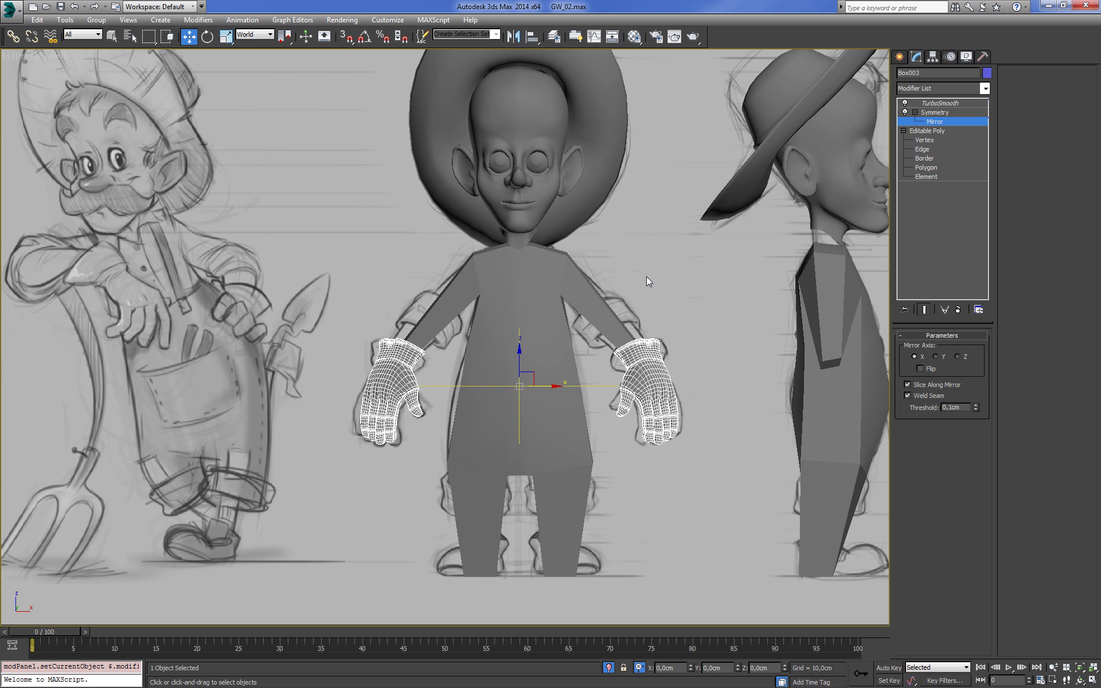
pyautogui.click(940, 121)
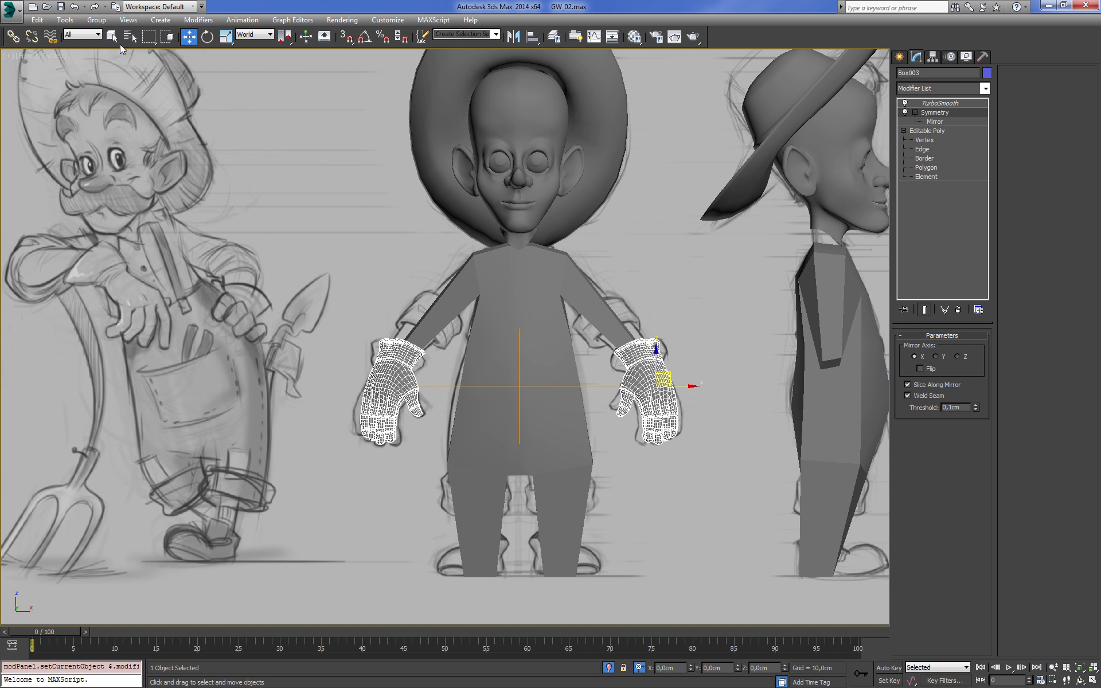
# Clear the selection and select the glove object in plain selection mode
pyautogui.click(117, 40)
pyautogui.click(738, 250)
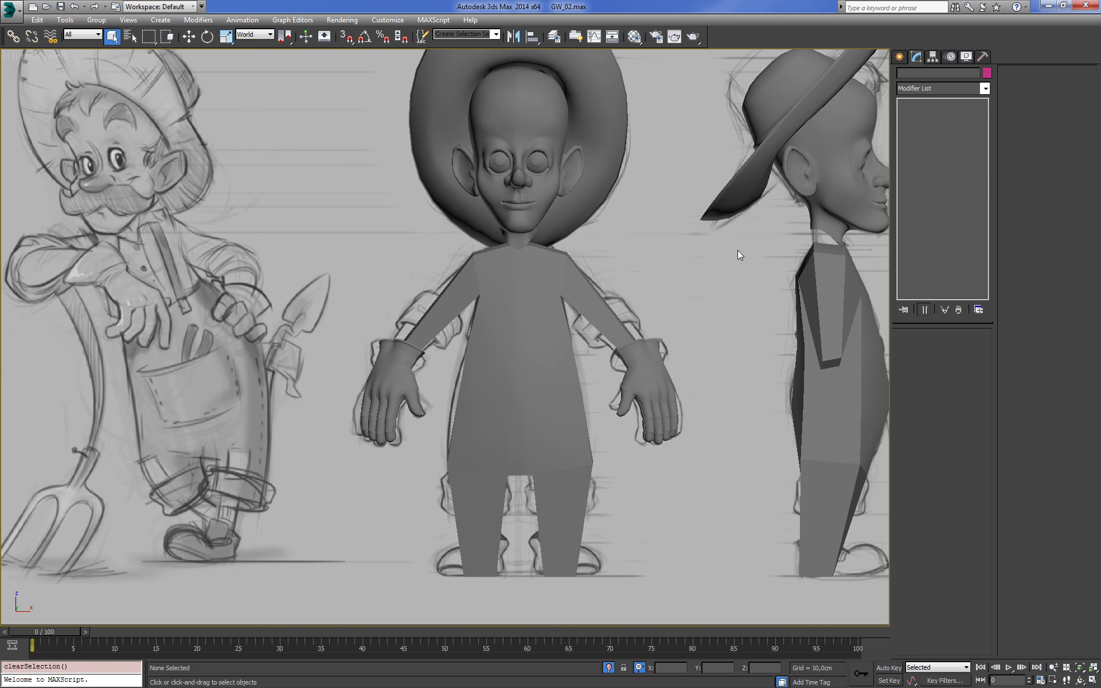
pyautogui.click(652, 367)
pyautogui.scroll(2, 662, 314)
pyautogui.scroll(-4, 686, 284)
pyautogui.scroll(2, 686, 285)
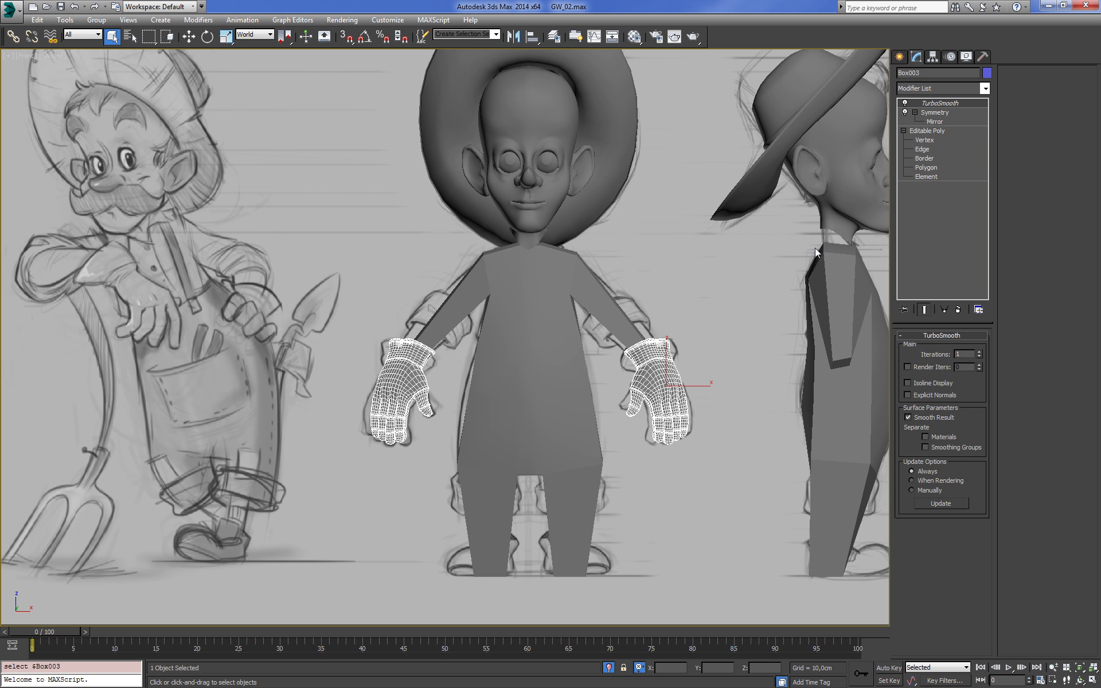
# Rotate the right glove element with Show End Result on, the mirrored glove following
pyautogui.click(926, 176)
pyautogui.click(685, 373)
pyautogui.press('e')
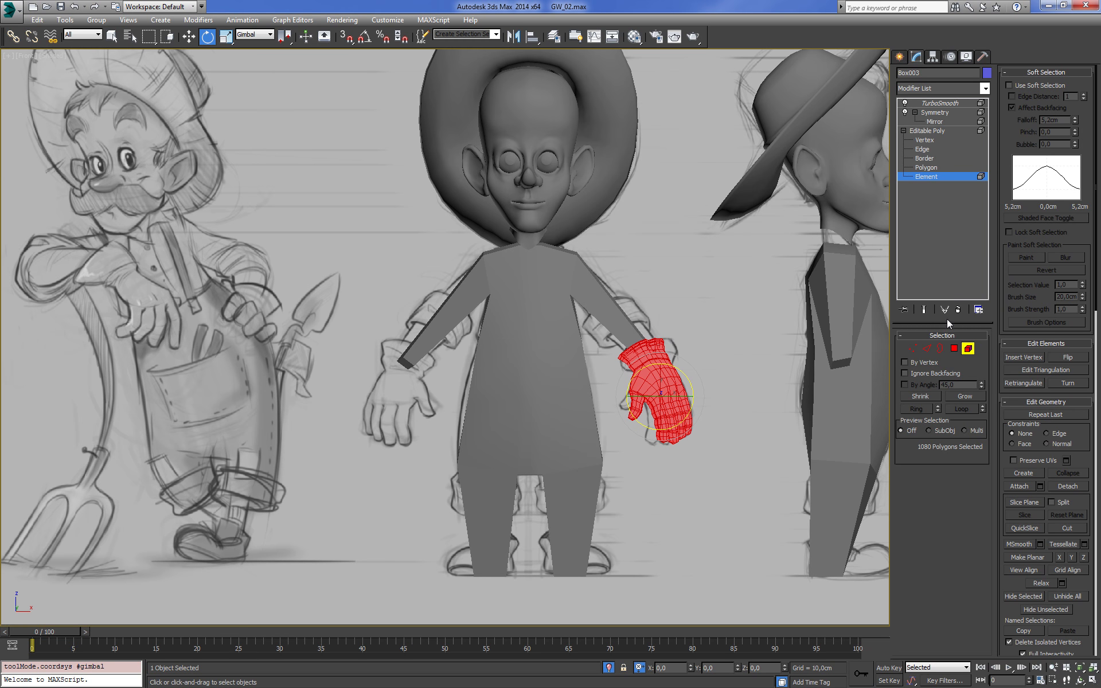
pyautogui.click(923, 309)
pyautogui.keyDown('alt'); pyautogui.moveTo(688, 398); pyautogui.dragTo(693, 507, button='middle'); pyautogui.keyUp('alt')
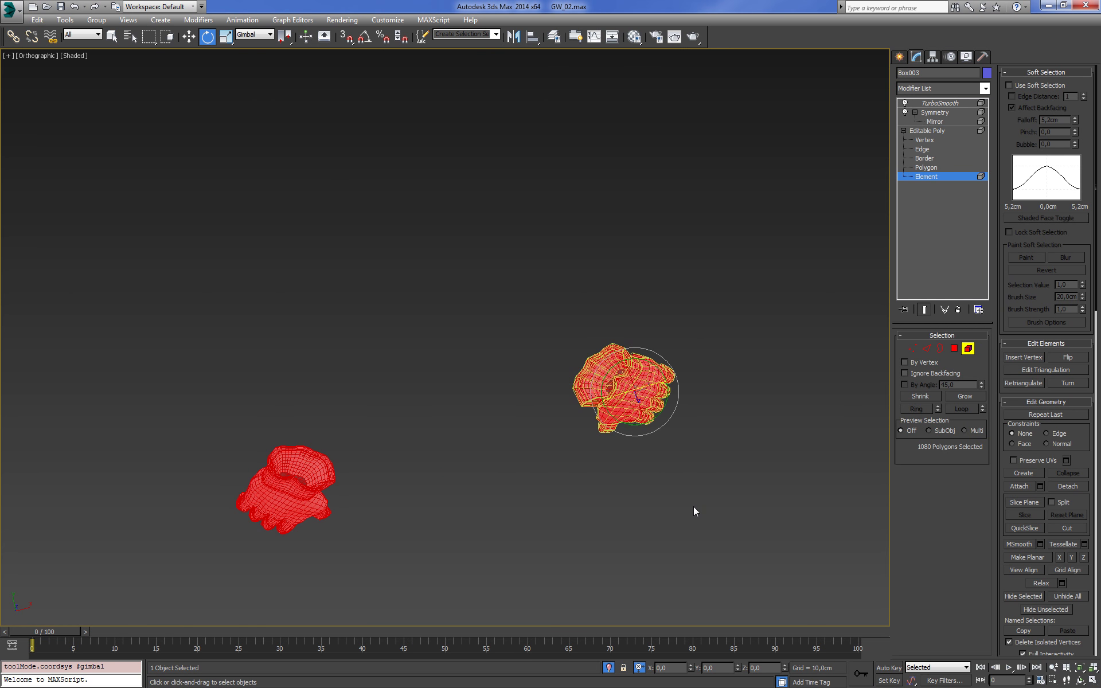
pyautogui.moveTo(622, 379); pyautogui.dragTo(631, 365)
pyautogui.click(929, 131)
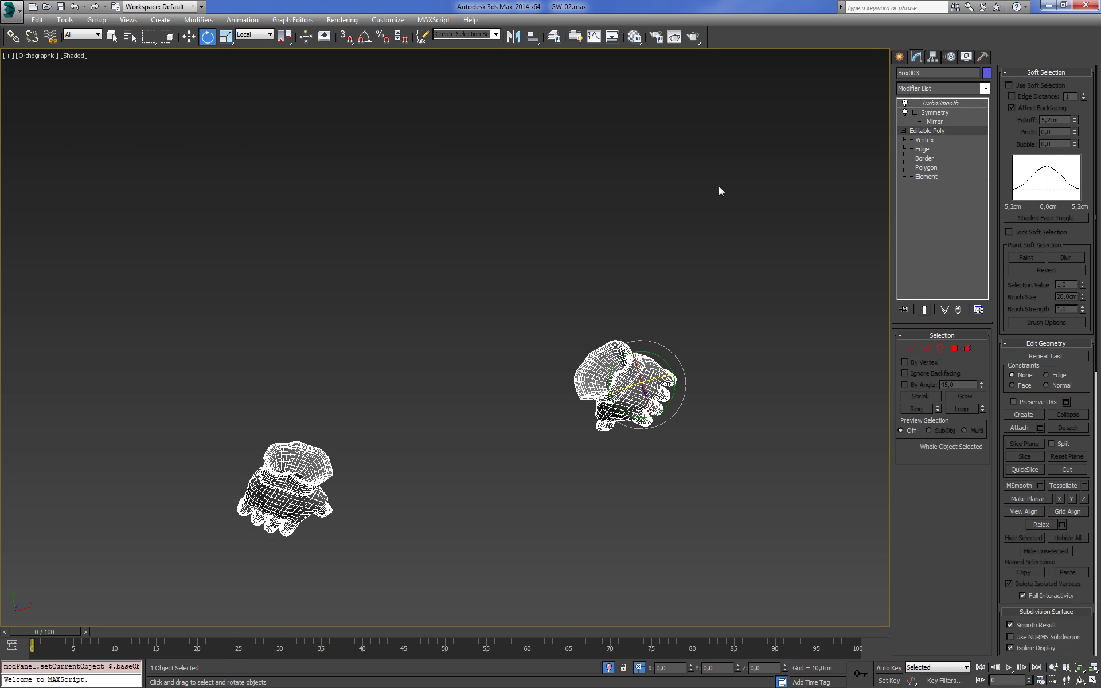
pyautogui.hotkey('alt', 'q')
# In the Top view, move both gloves 147.653 cm along Y and up onto the character's hands
pyautogui.click(598, 388)
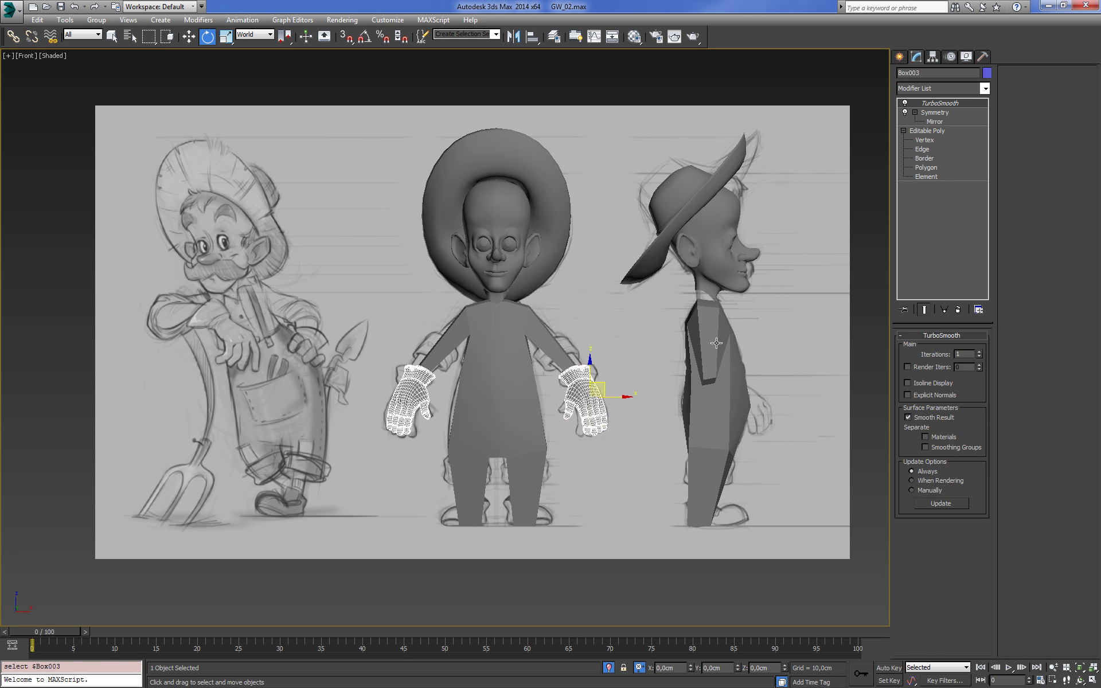
pyautogui.press('t')
pyautogui.press('w')
pyautogui.moveTo(660, 284); pyautogui.dragTo(674, 389, button='middle')
pyautogui.scroll(4, 674, 390)
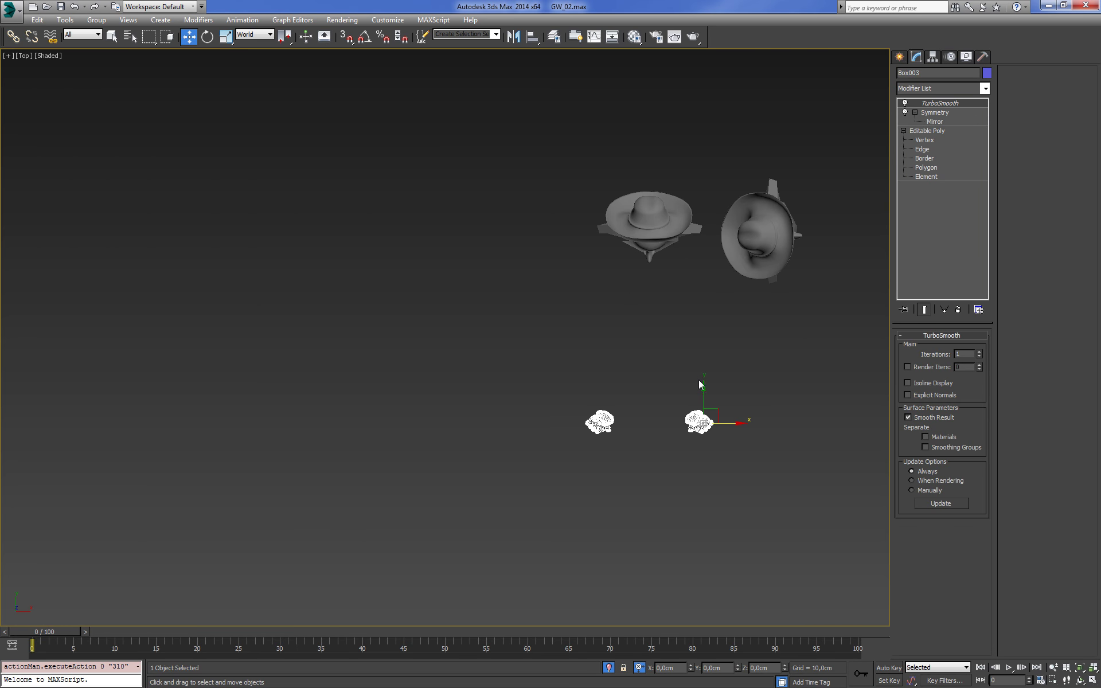
pyautogui.moveTo(699, 381); pyautogui.dragTo(729, 210)
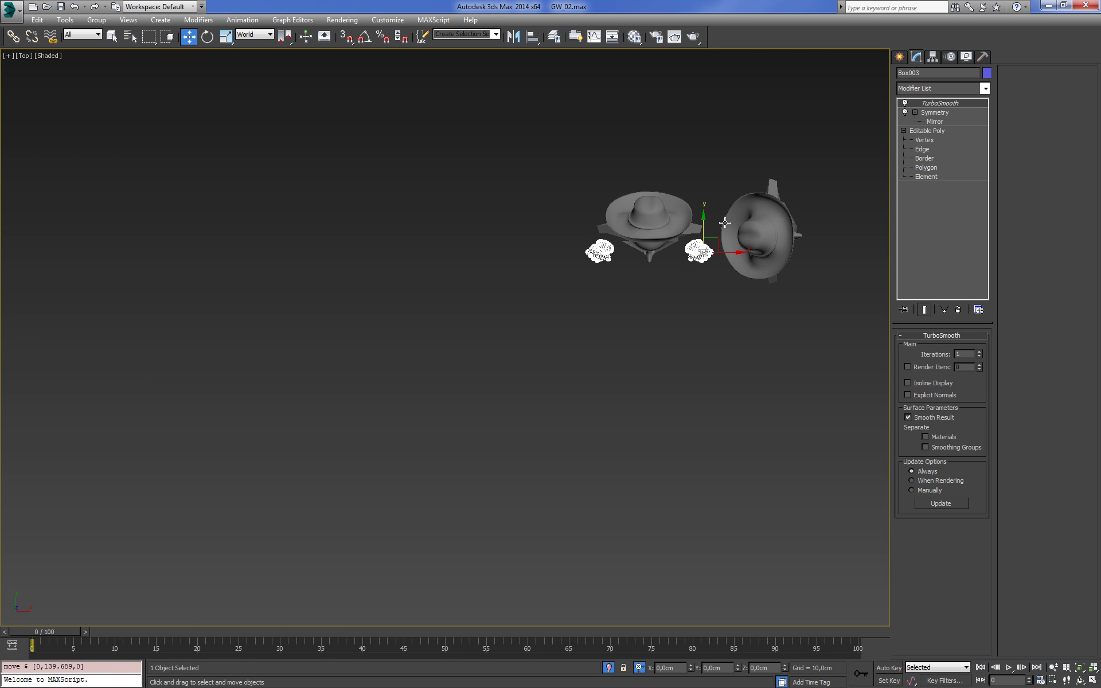
# Switch to the Front view and frame the gloves over the character
pyautogui.press('f')
pyautogui.press('z')
pyautogui.scroll(-3, 744, 311)
pyautogui.scroll(-5, 744, 312)
pyautogui.scroll(2, 688, 319)
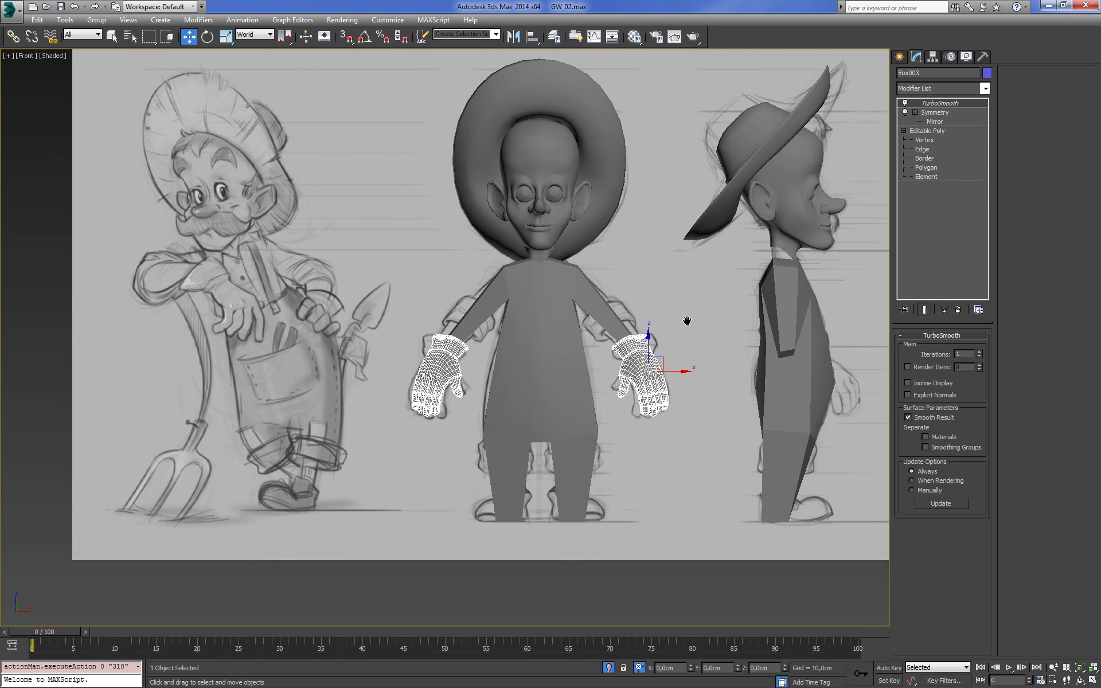
pyautogui.scroll(1, 701, 323)
pyautogui.scroll(3, 701, 322)
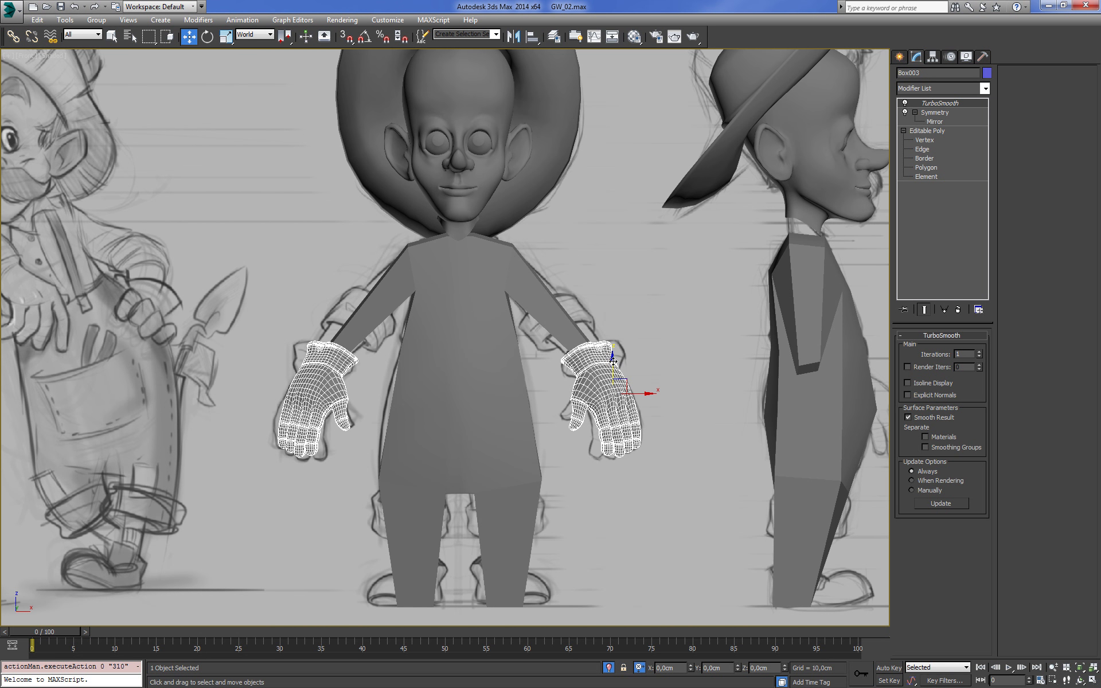
pyautogui.scroll(-5, 613, 361)
# Deselect the gloves and hide the character's body mesh with Hide Selection
pyautogui.click(800, 338)
pyautogui.scroll(8, 600, 287)
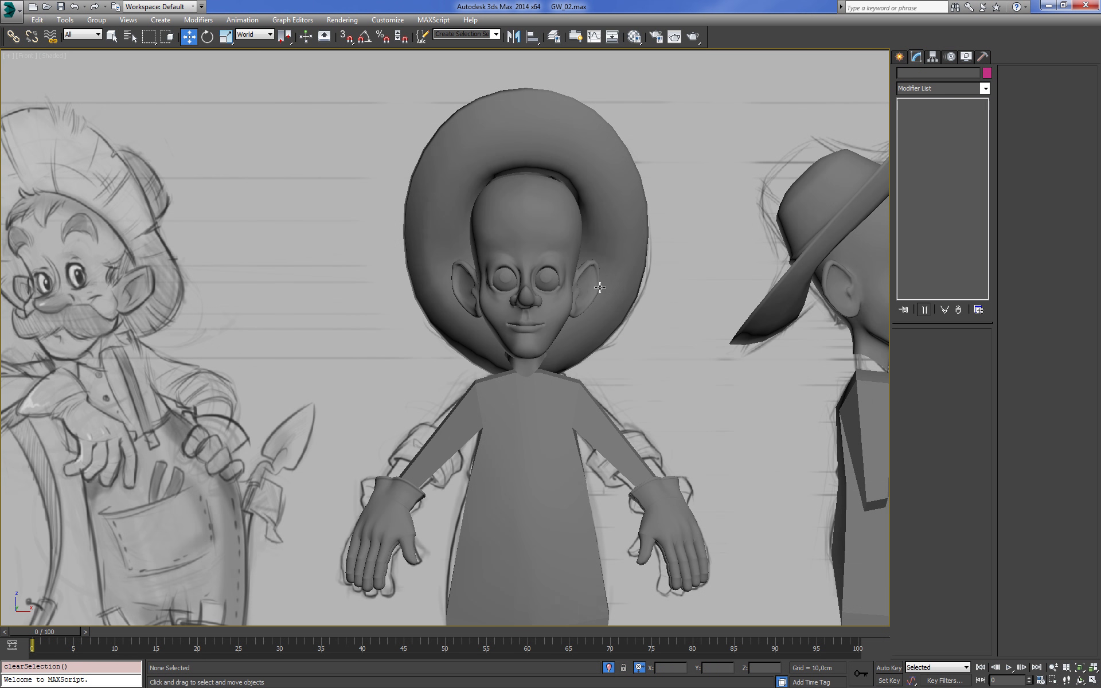
pyautogui.scroll(-2, 600, 288)
pyautogui.click(559, 333)
pyautogui.moveTo(612, 348); pyautogui.dragTo(661, 264, button='middle')
pyautogui.rightClick(651, 267)
pyautogui.click(660, 226)
# Reframe the view on the character's hands and select the right-hand glove
pyautogui.scroll(-2, 663, 250)
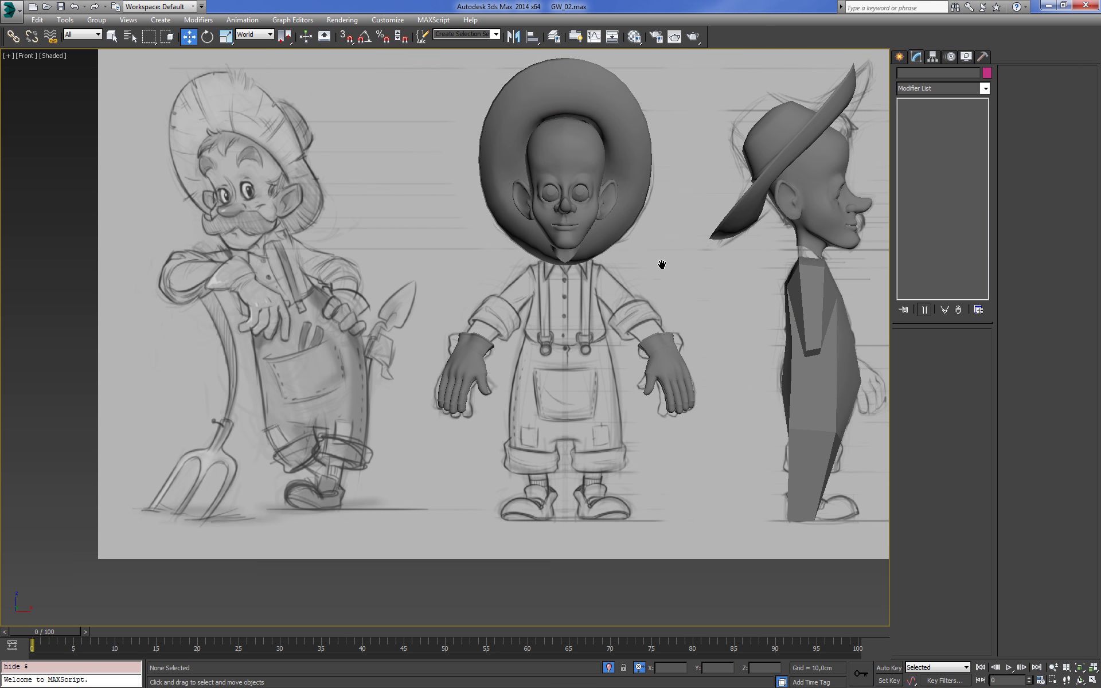
pyautogui.scroll(2, 669, 281)
pyautogui.scroll(2, 671, 291)
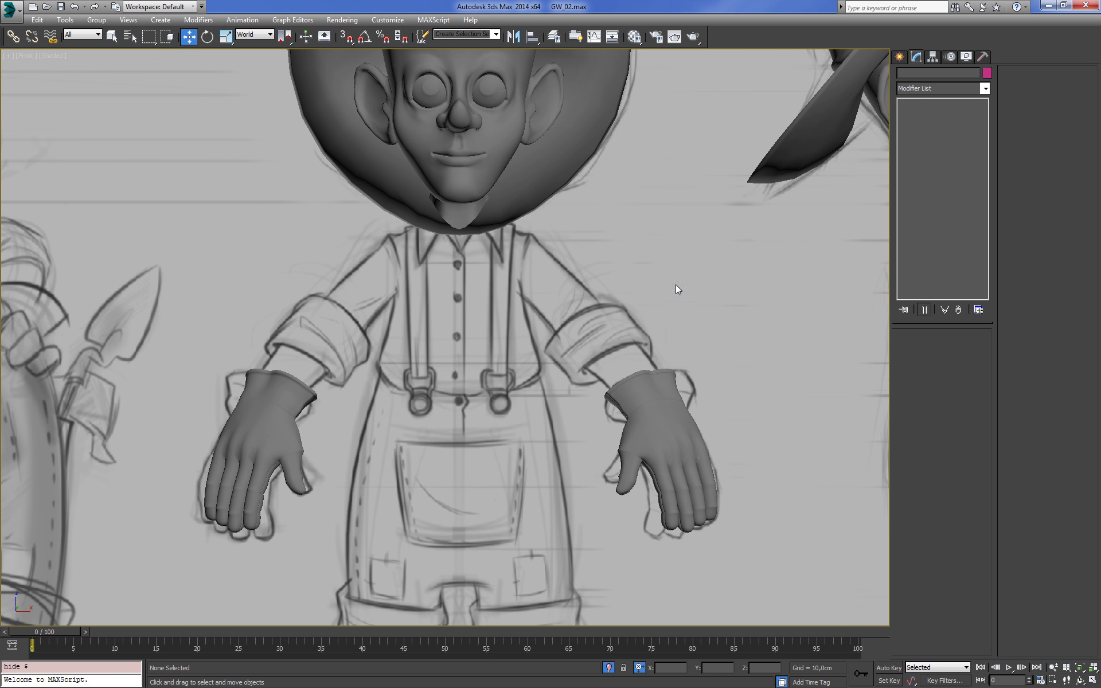
pyautogui.moveTo(610, 337)
pyautogui.mouseDown(button='middle')
pyautogui.moveTo(652, 324)
pyautogui.moveTo(614, 226)
pyautogui.mouseUp(button='middle')
pyautogui.scroll(2, 618, 350)
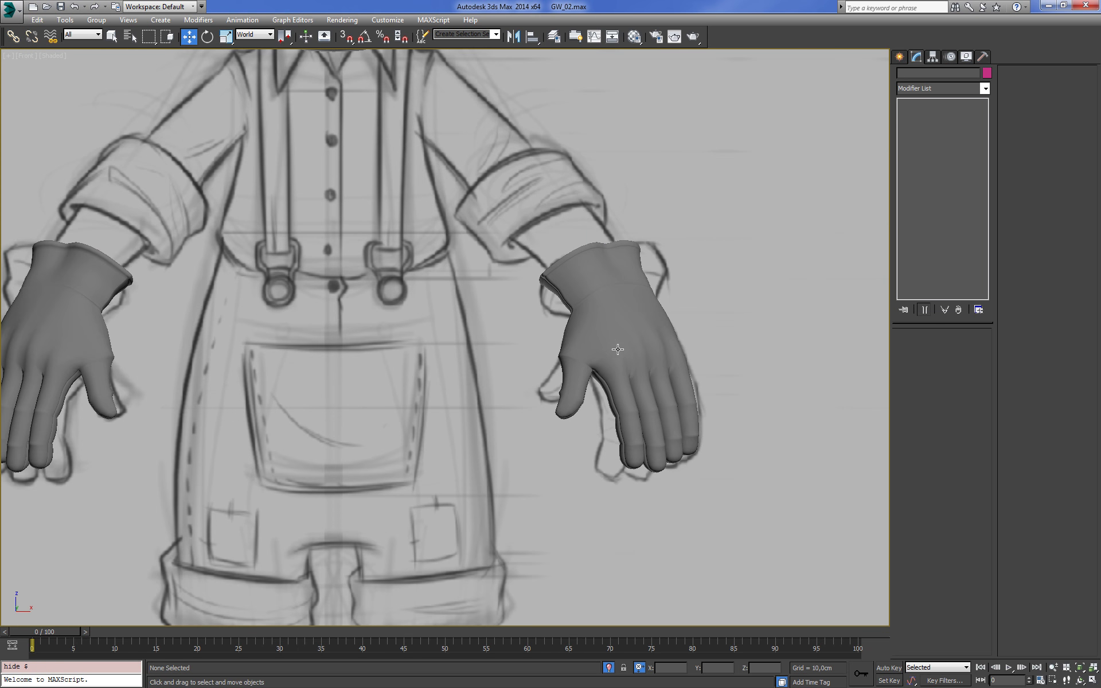
pyautogui.click(652, 379)
# Enter Vertex level on the right glove and show its fingers in wireframe
pyautogui.keyDown('alt'); pyautogui.moveTo(651, 379); pyautogui.dragTo(657, 344, button='middle'); pyautogui.keyUp('alt')
pyautogui.scroll(3, 657, 344)
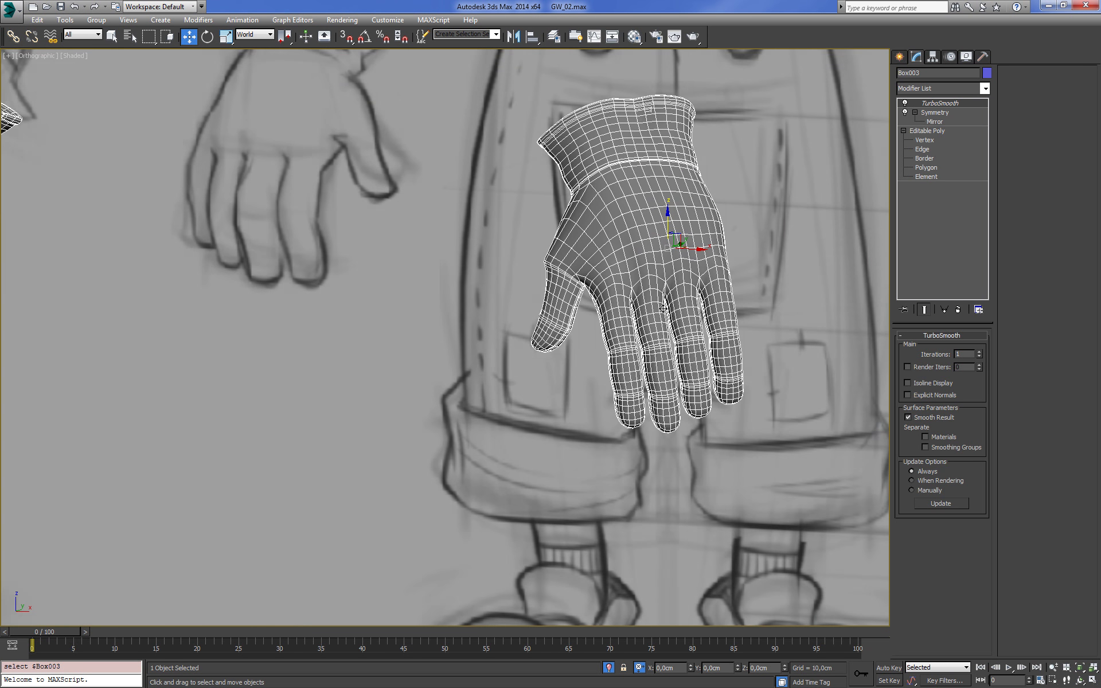
pyautogui.scroll(2, 657, 316)
pyautogui.click(926, 141)
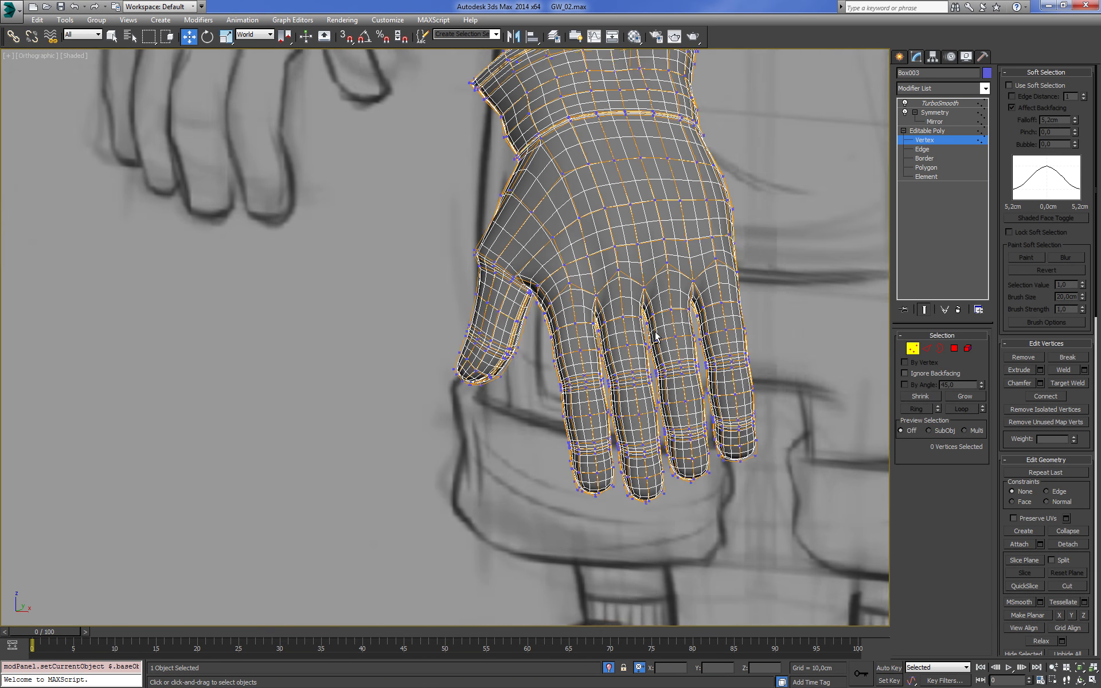
pyautogui.moveTo(649, 390); pyautogui.dragTo(649, 317, button='middle')
pyautogui.scroll(3, 630, 330)
pyautogui.press('F3')
pyautogui.keyDown('alt'); pyautogui.moveTo(568, 441); pyautogui.dragTo(561, 431, button='middle'); pyautogui.keyUp('alt')
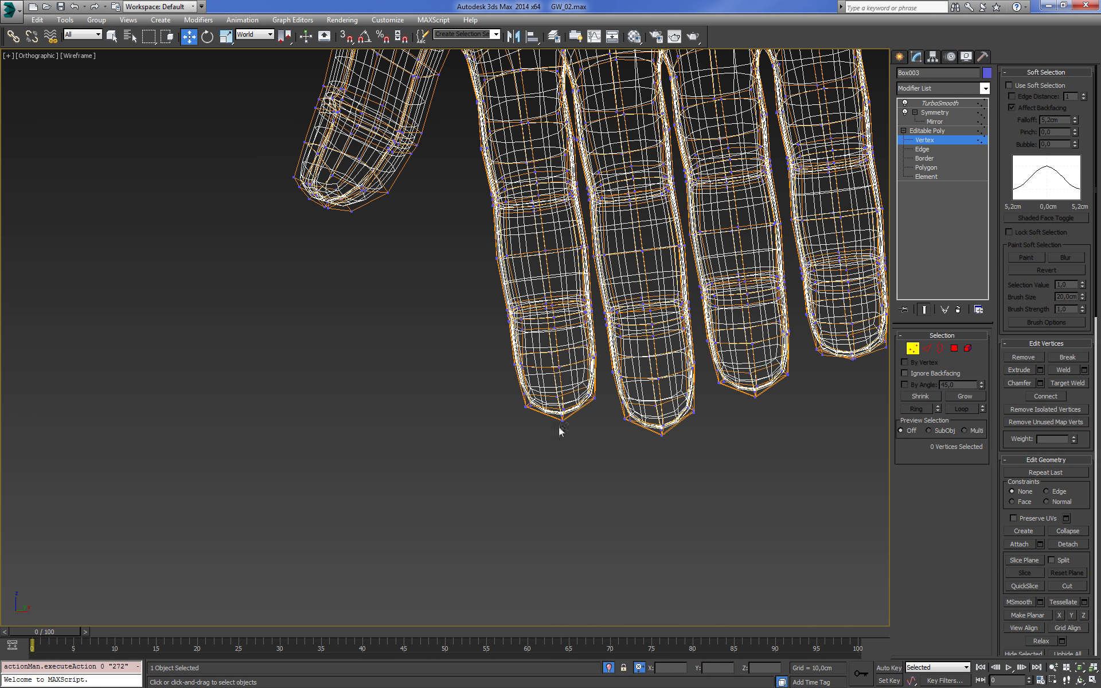
# Select the thumb-side finger's vertices from the tip toward the knuckle: Grow twice, Shrink once, Grow again
pyautogui.moveTo(494, 380); pyautogui.dragTo(600, 442)
pyautogui.press('F3')
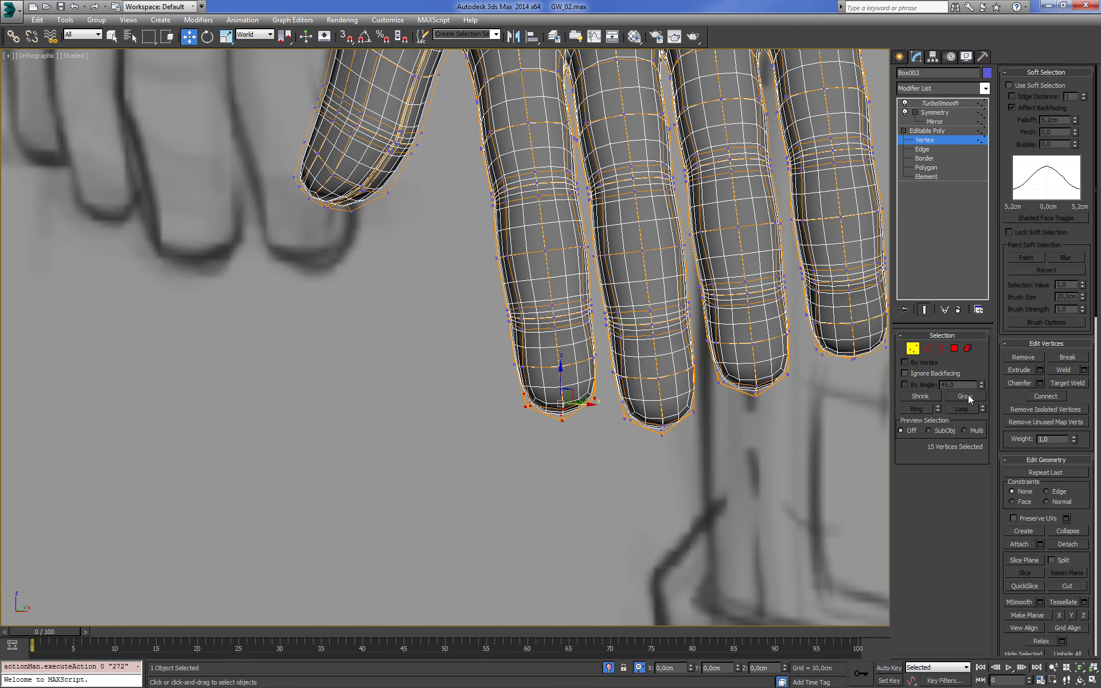
pyautogui.click(966, 396)
pyautogui.click(965, 396)
pyautogui.click(965, 396)
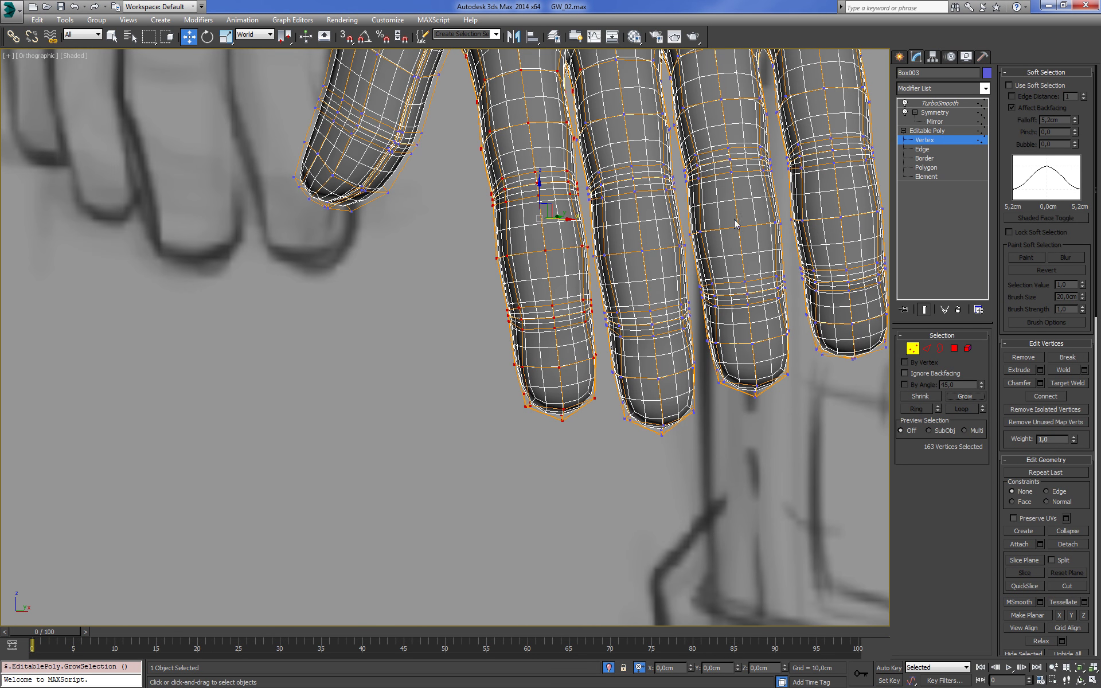
pyautogui.scroll(1, 734, 229)
pyautogui.scroll(1, 725, 301)
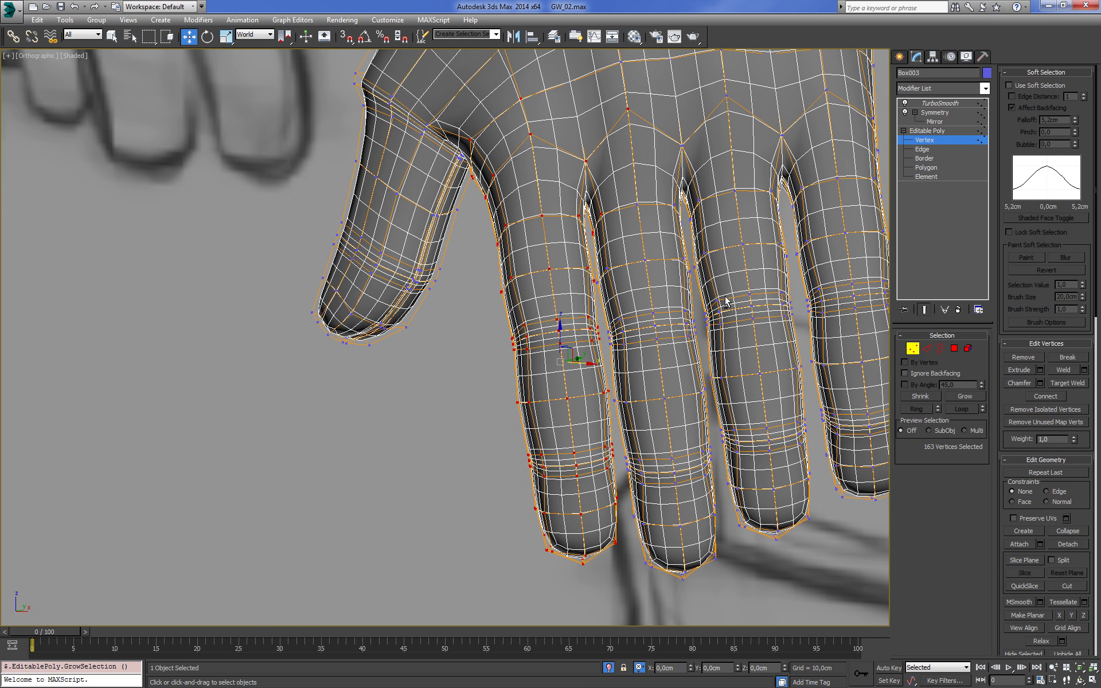
pyautogui.click(938, 391)
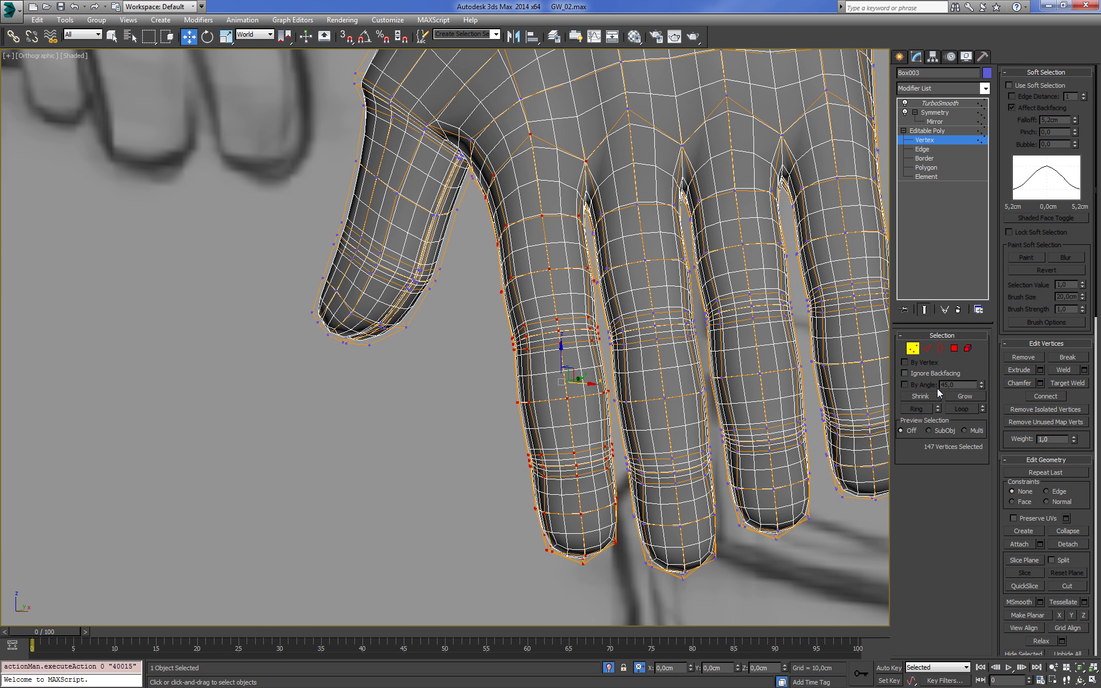
pyautogui.click(970, 396)
pyautogui.click(984, 87)
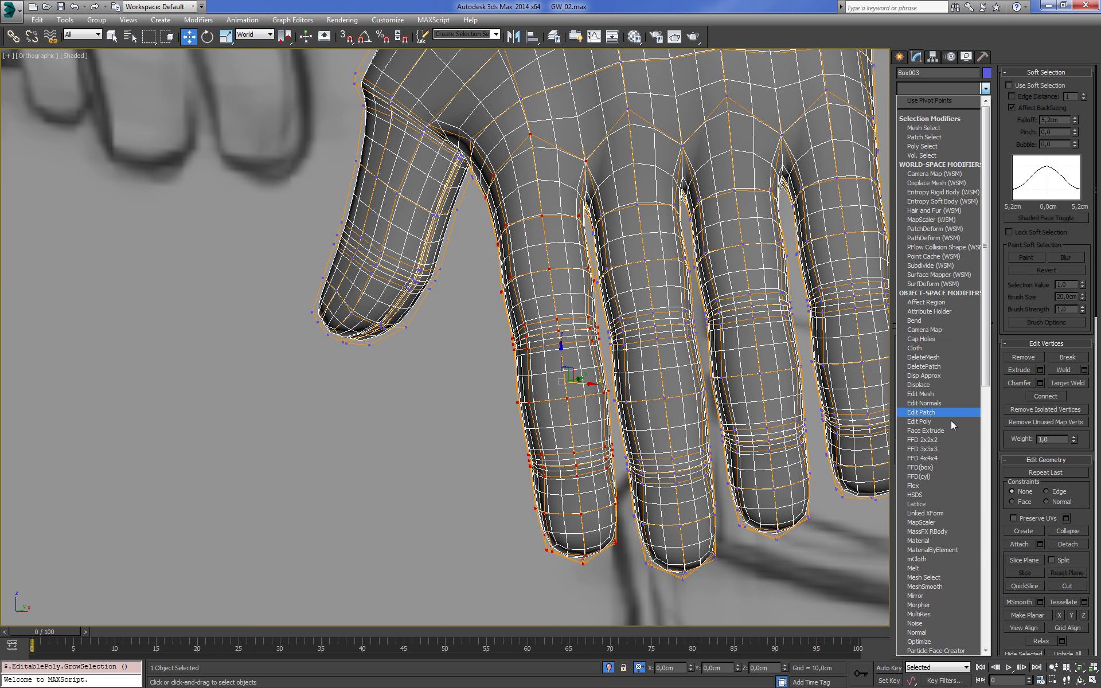
# Add an FFD 3x3x3 to the selected finger and select its bottom control points
pyautogui.click(941, 449)
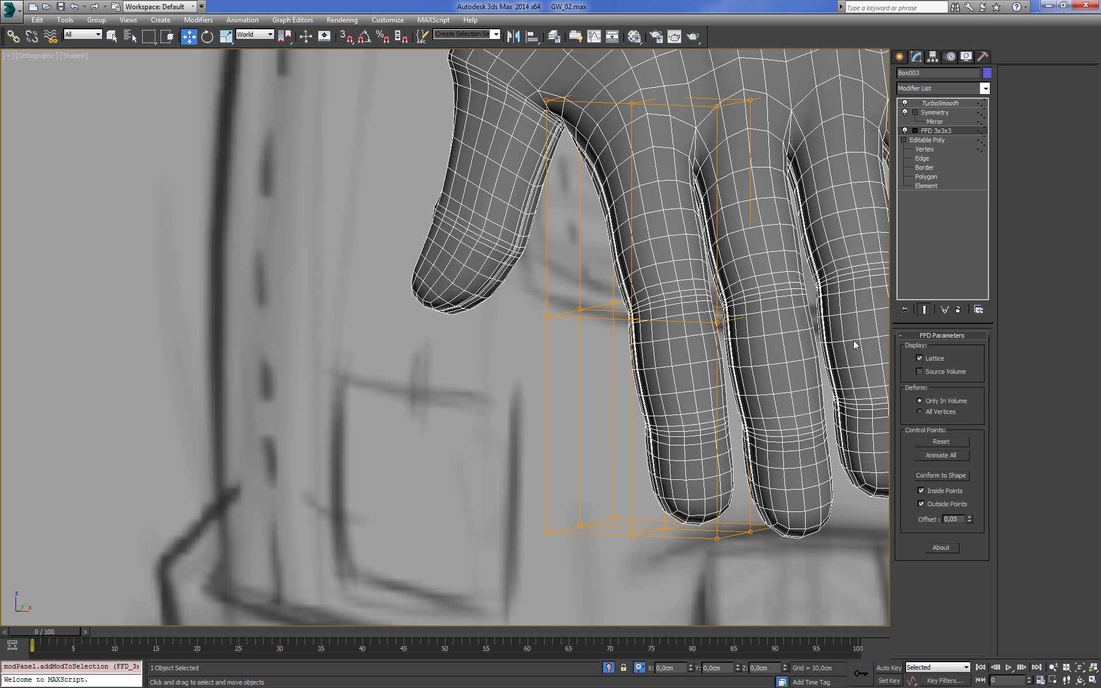
pyautogui.click(914, 130)
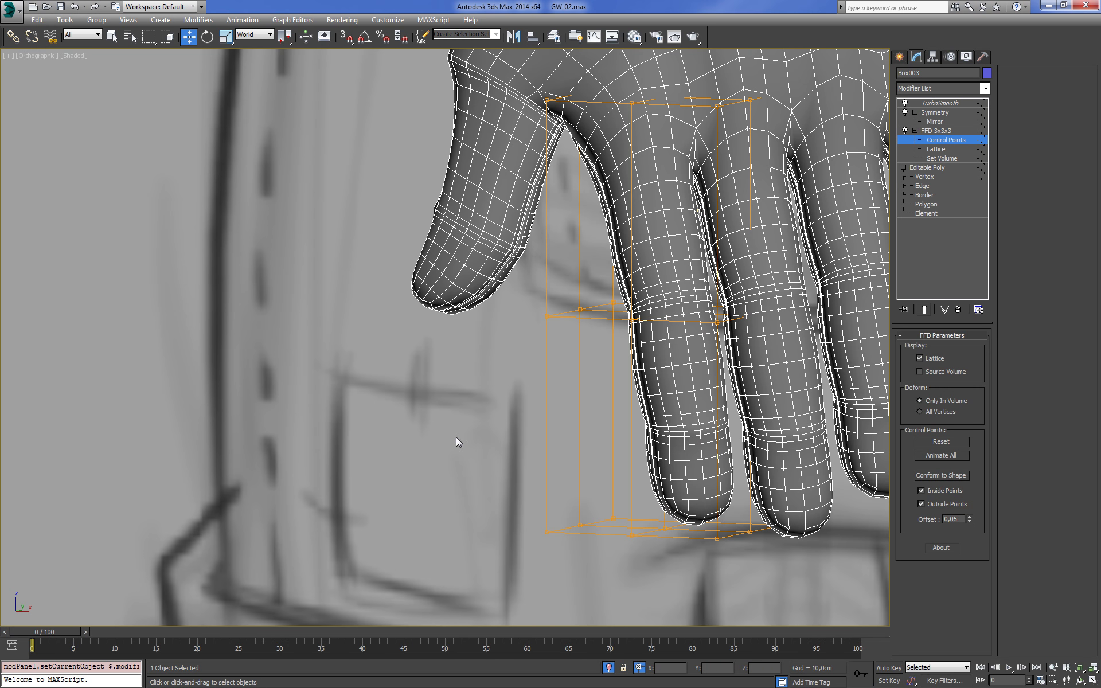
pyautogui.moveTo(848, 611); pyautogui.dragTo(848, 610)
pyautogui.moveTo(848, 610)
pyautogui.keyDown('alt'); pyautogui.mouseDown(button='middle')
pyautogui.moveTo(770, 536)
pyautogui.moveTo(805, 549)
pyautogui.mouseUp(button='middle'); pyautogui.keyUp('alt')
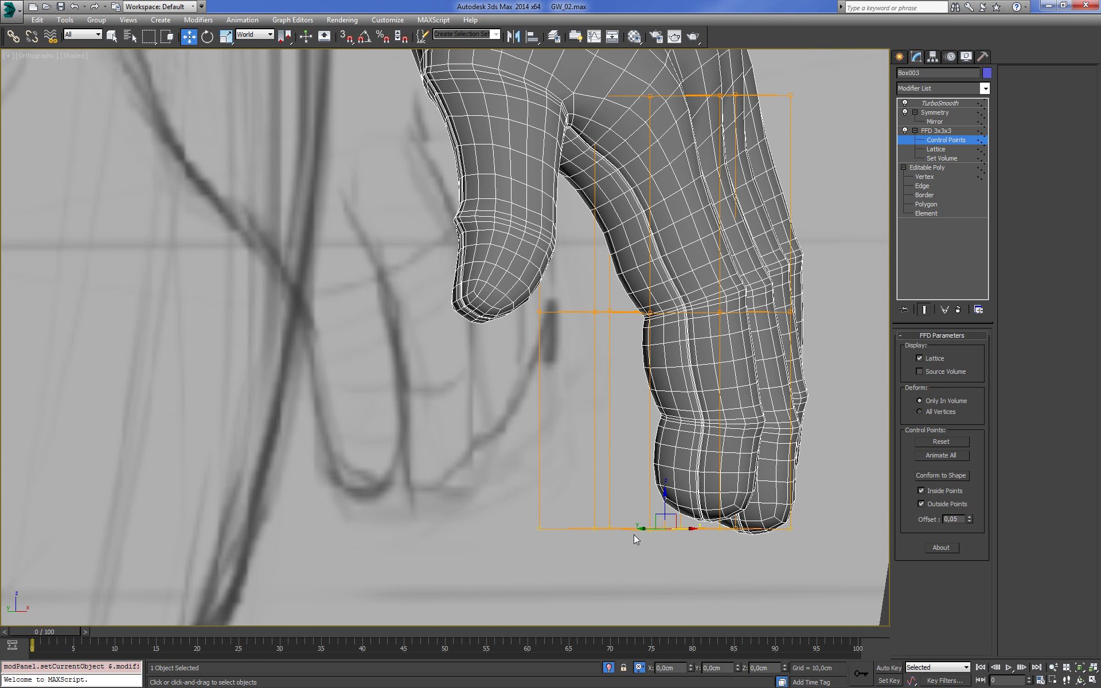
pyautogui.press('f')
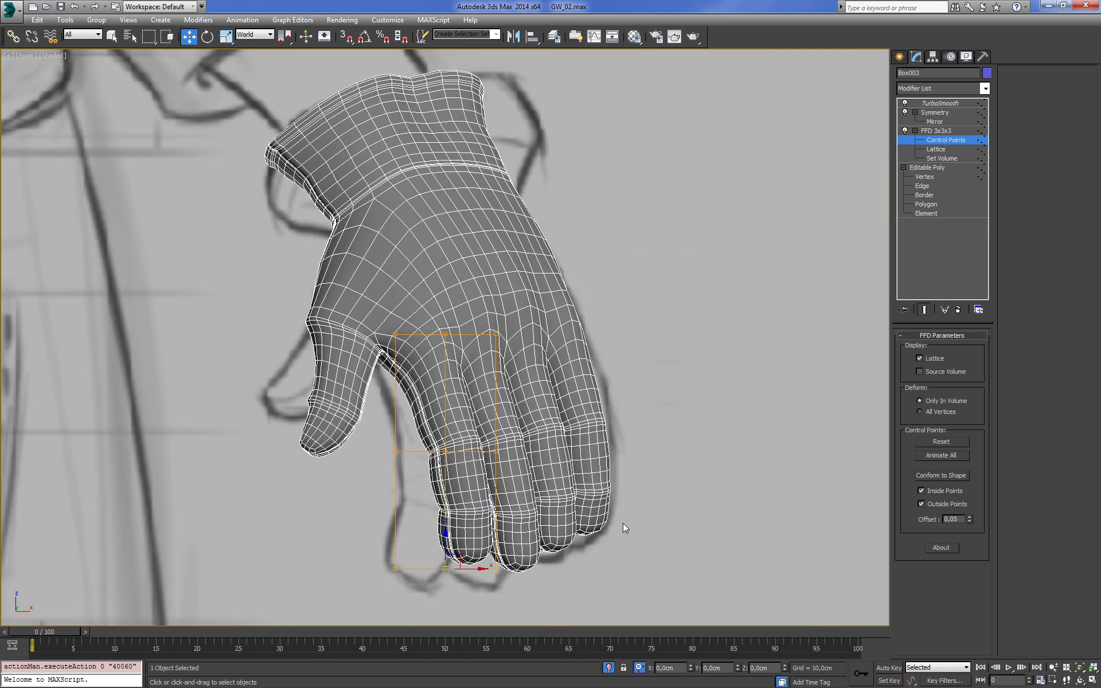
pyautogui.scroll(3, 625, 516)
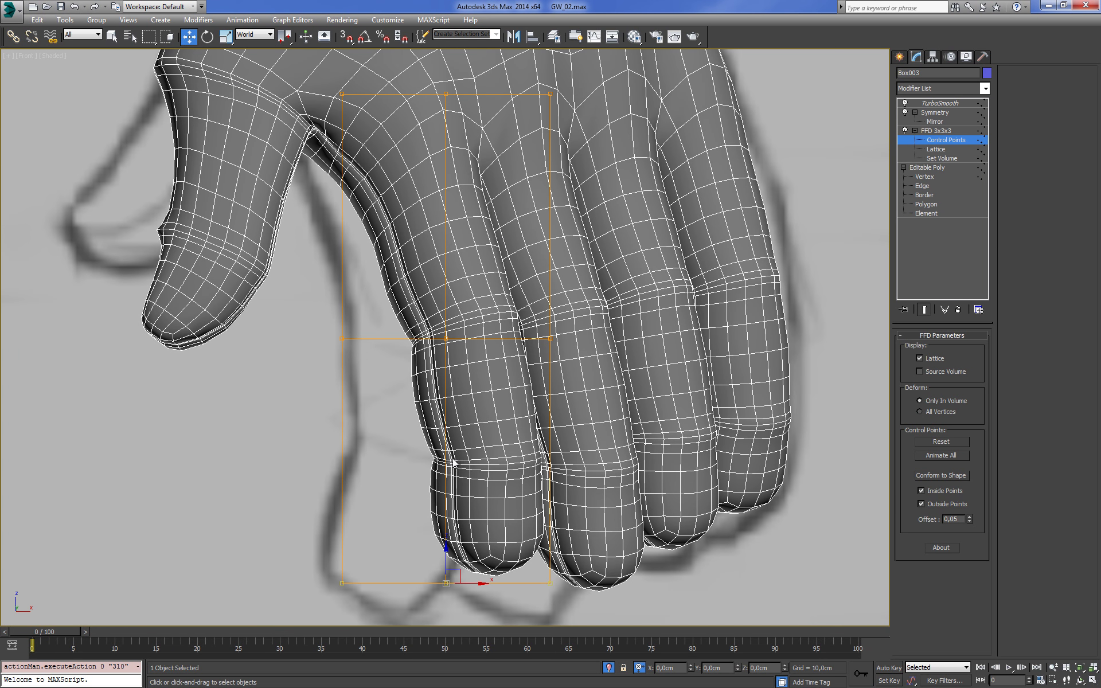
# Move and rotate the bottom lattice points to curl the fingertip
pyautogui.moveTo(454, 566); pyautogui.dragTo(432, 571)
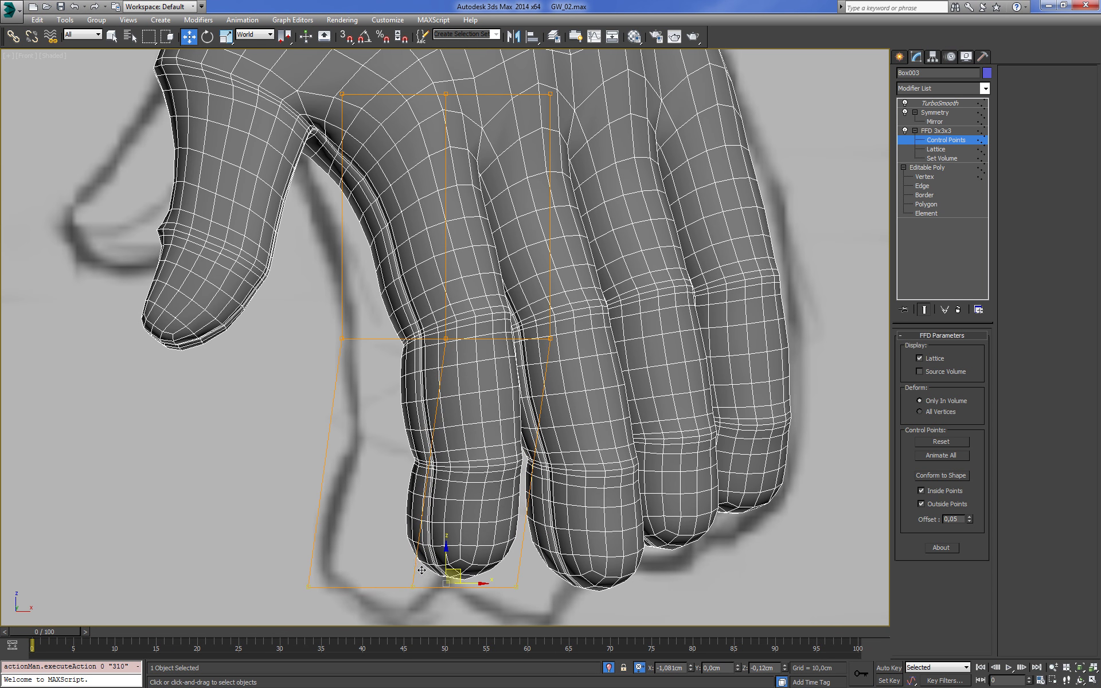
pyautogui.scroll(-5, 432, 571)
pyautogui.scroll(-3, 432, 571)
pyautogui.moveTo(516, 373)
pyautogui.keyDown('alt'); pyautogui.mouseDown(button='middle')
pyautogui.moveTo(611, 307)
pyautogui.moveTo(654, 359)
pyautogui.moveTo(708, 364)
pyautogui.moveTo(614, 400)
pyautogui.moveTo(570, 491)
pyautogui.mouseUp(button='middle'); pyautogui.keyUp('alt')
pyautogui.scroll(3, 654, 358)
pyautogui.press('e')
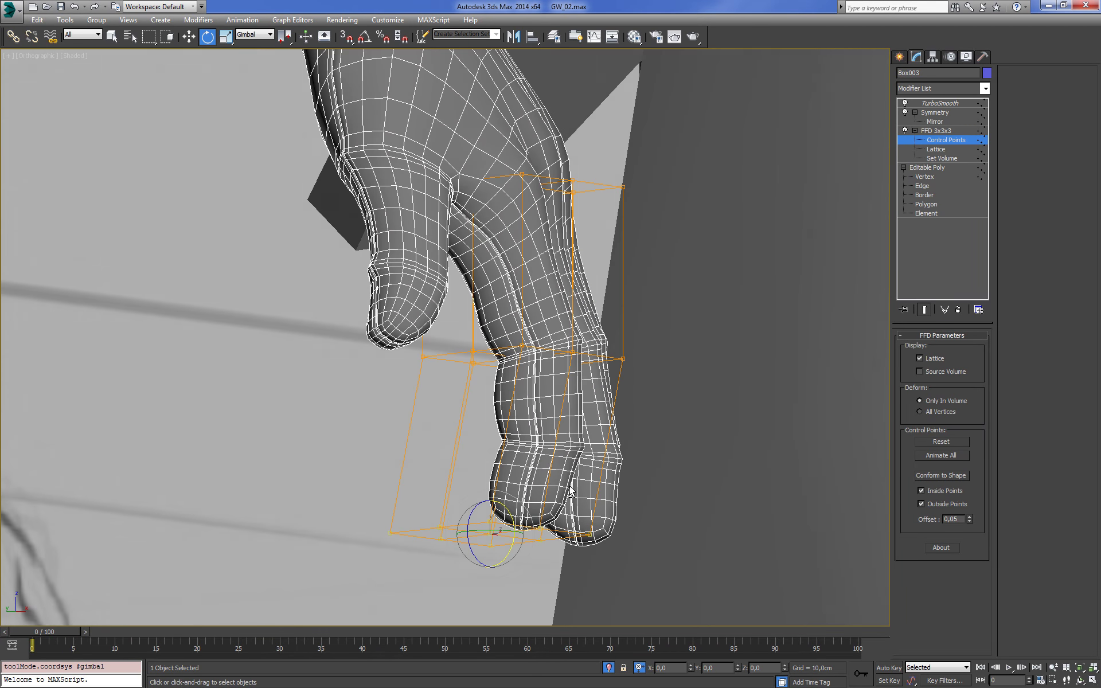
pyautogui.moveTo(533, 514); pyautogui.dragTo(512, 535)
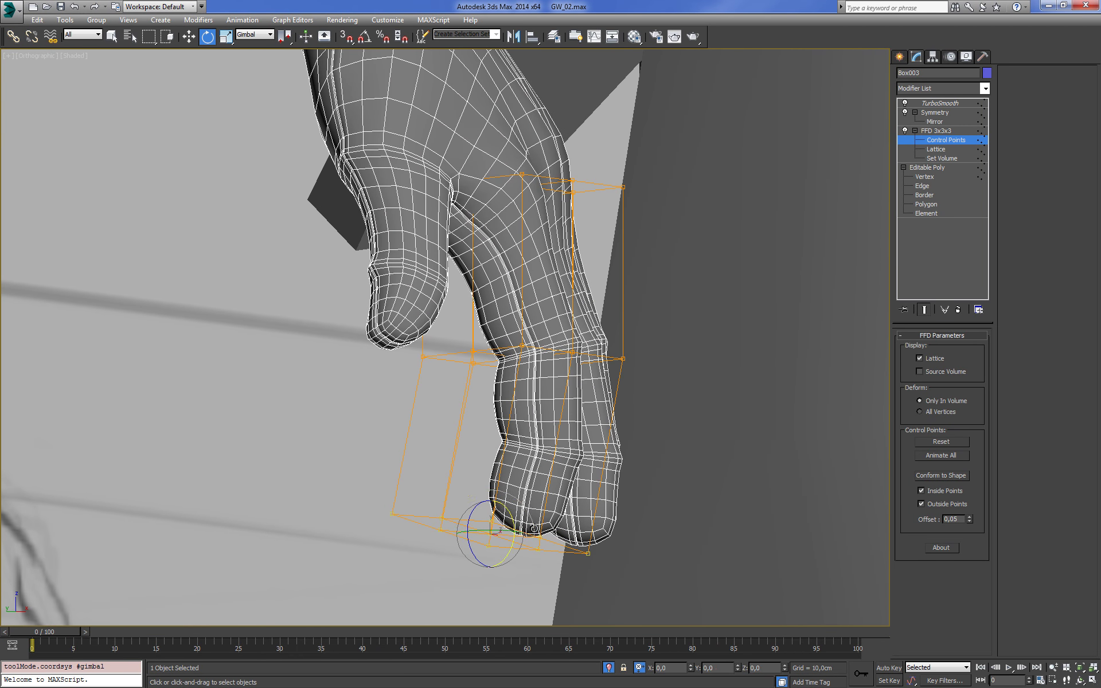
pyautogui.press('w')
pyautogui.moveTo(480, 524); pyautogui.dragTo(487, 530)
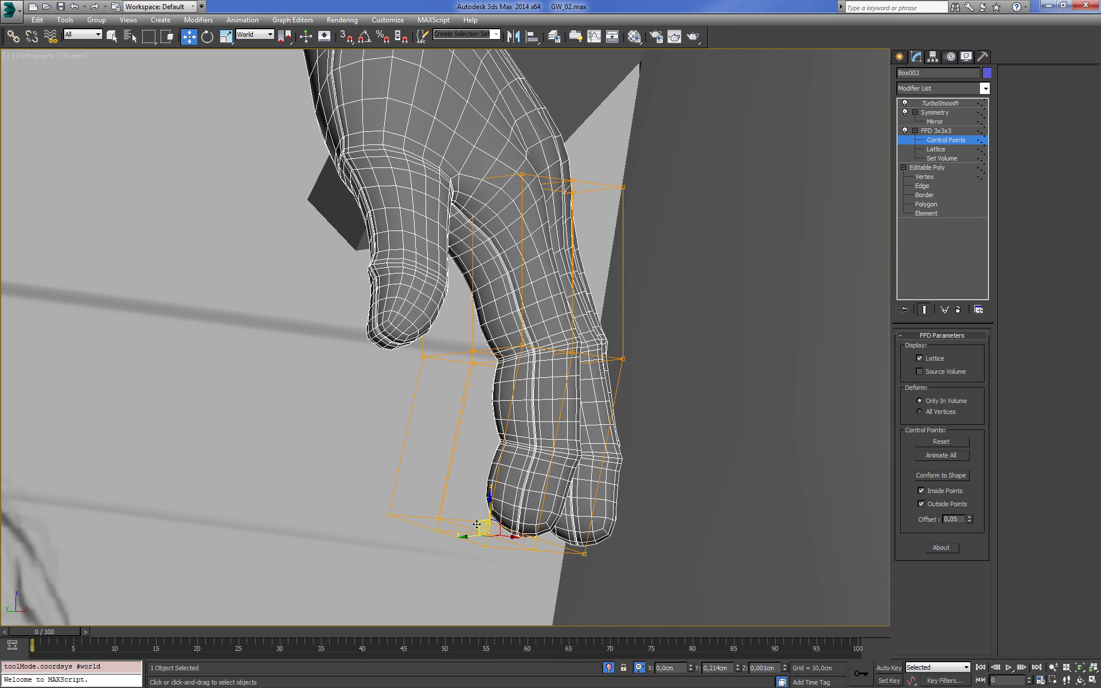
pyautogui.hotkey('shift', 'z')
# Collapse the first finger's FFD into the mesh and return to Vertex level in wireframe
pyautogui.rightClick(936, 135)
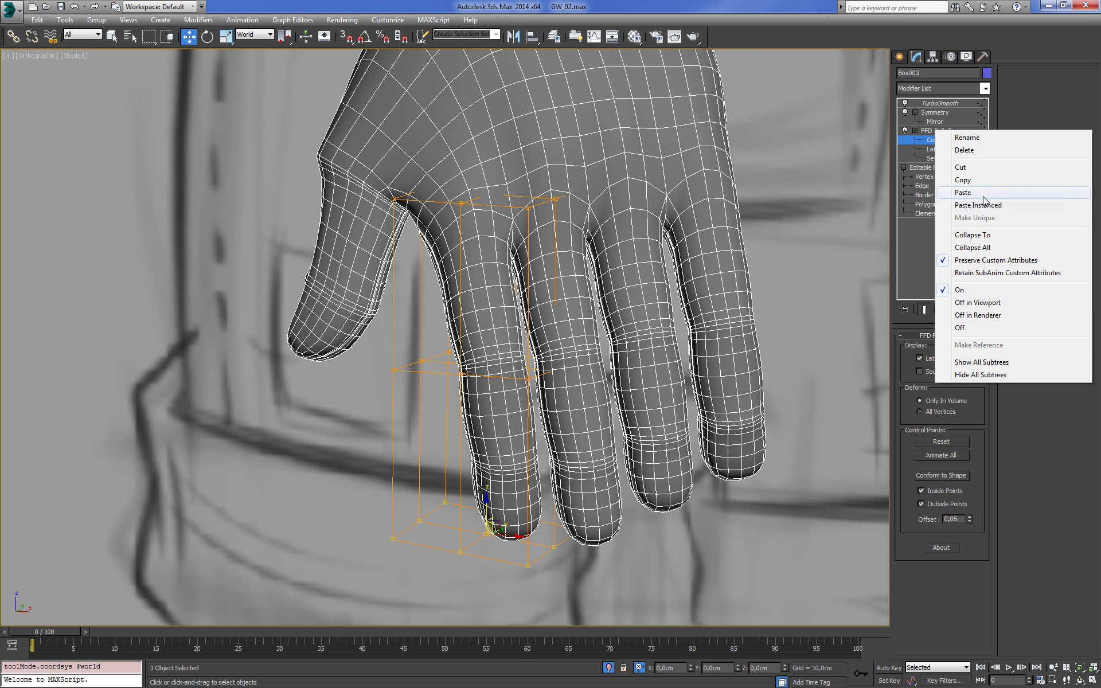
pyautogui.click(955, 236)
pyautogui.click(918, 139)
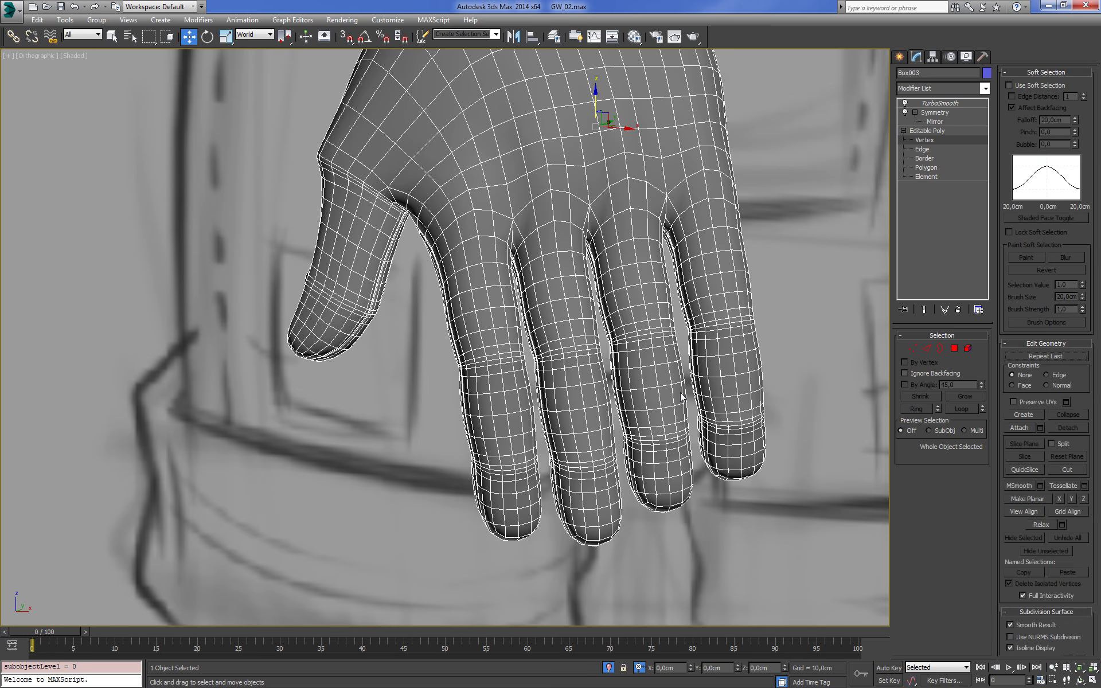
pyautogui.scroll(3, 680, 393)
pyautogui.press('F3')
pyautogui.scroll(5, 643, 450)
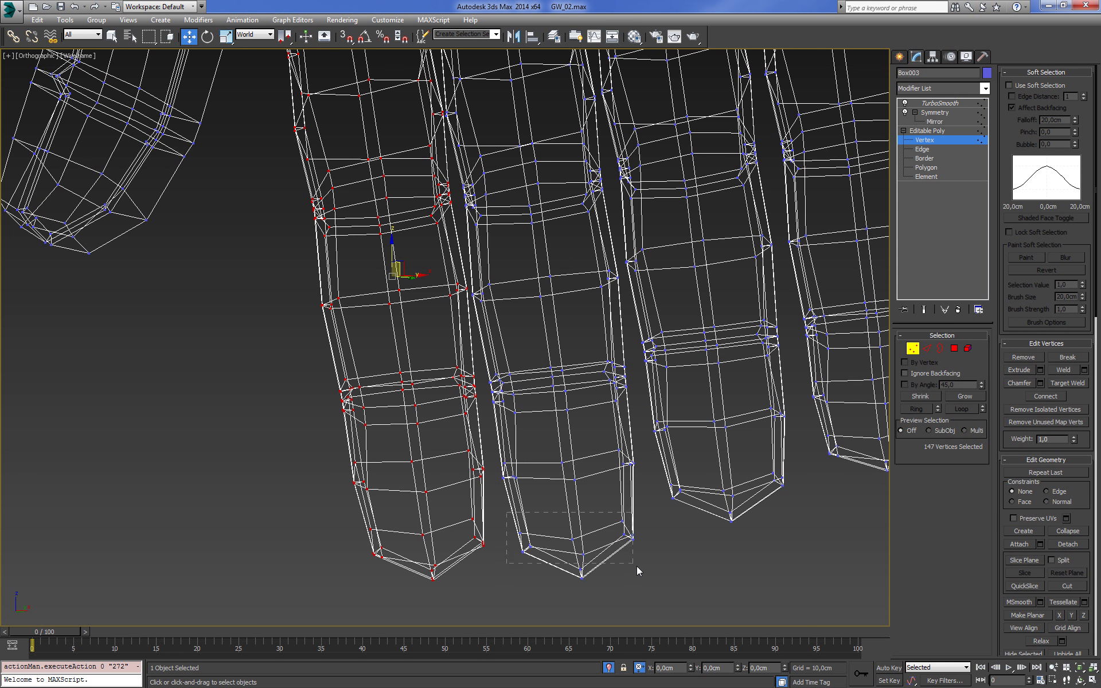
# Select the middle finger's vertices from the tip up to the knuckle
pyautogui.moveTo(507, 512); pyautogui.dragTo(636, 565)
pyautogui.press('F3')
pyautogui.click(964, 395)
pyautogui.click(963, 395)
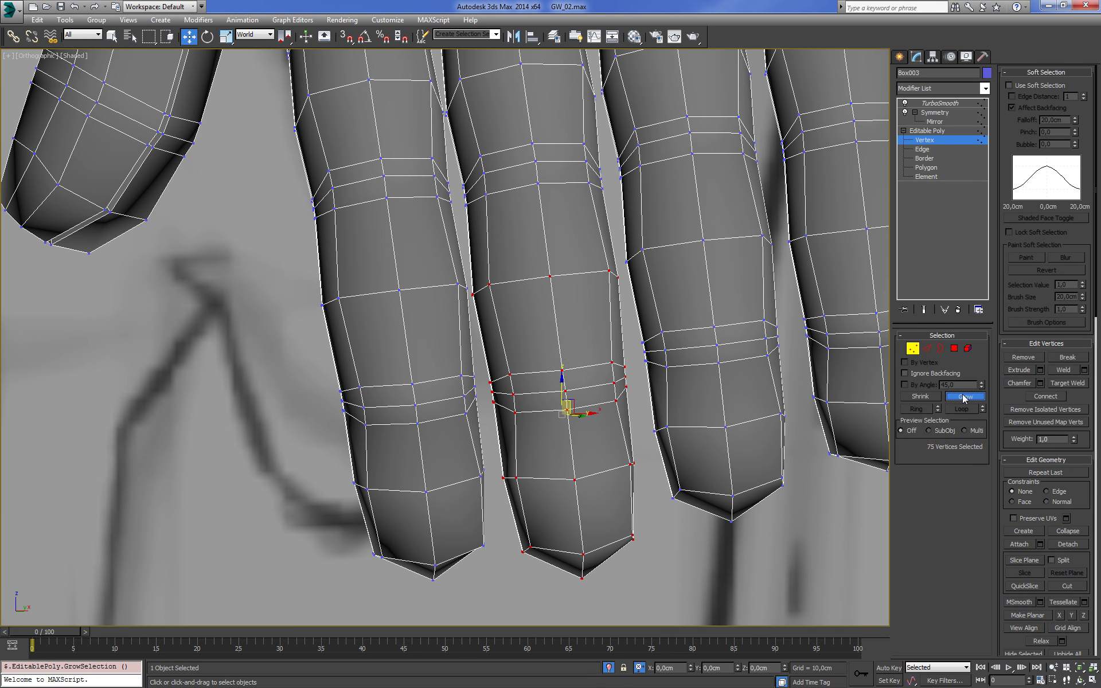
pyautogui.click(963, 396)
pyautogui.scroll(-4, 444, 337)
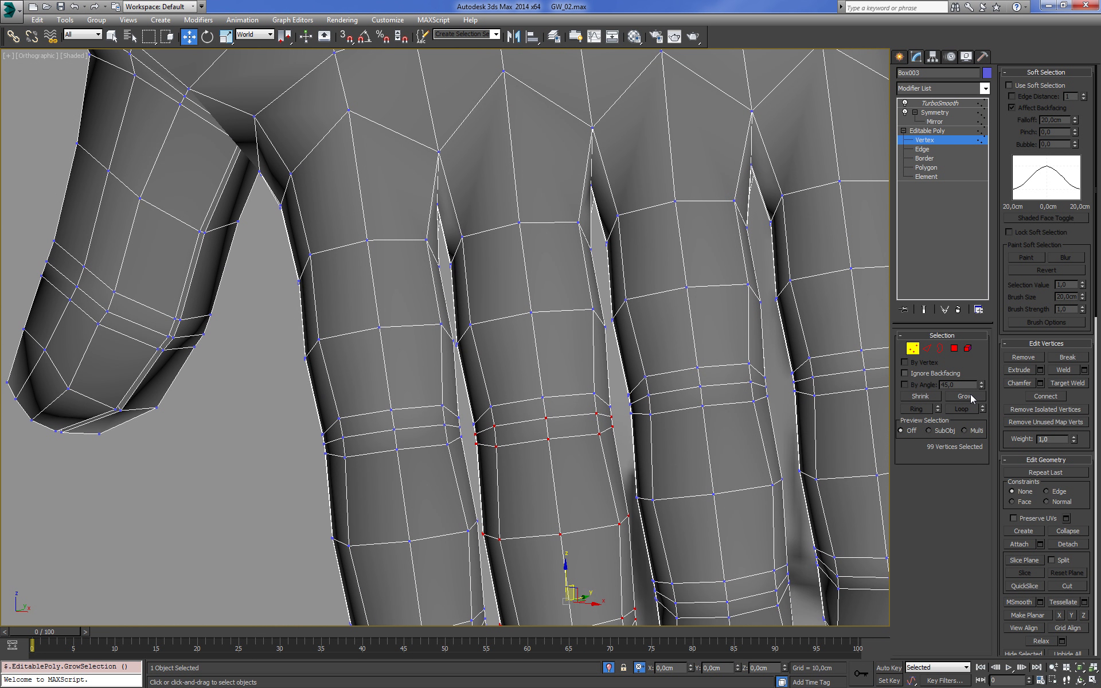
pyautogui.click(970, 395)
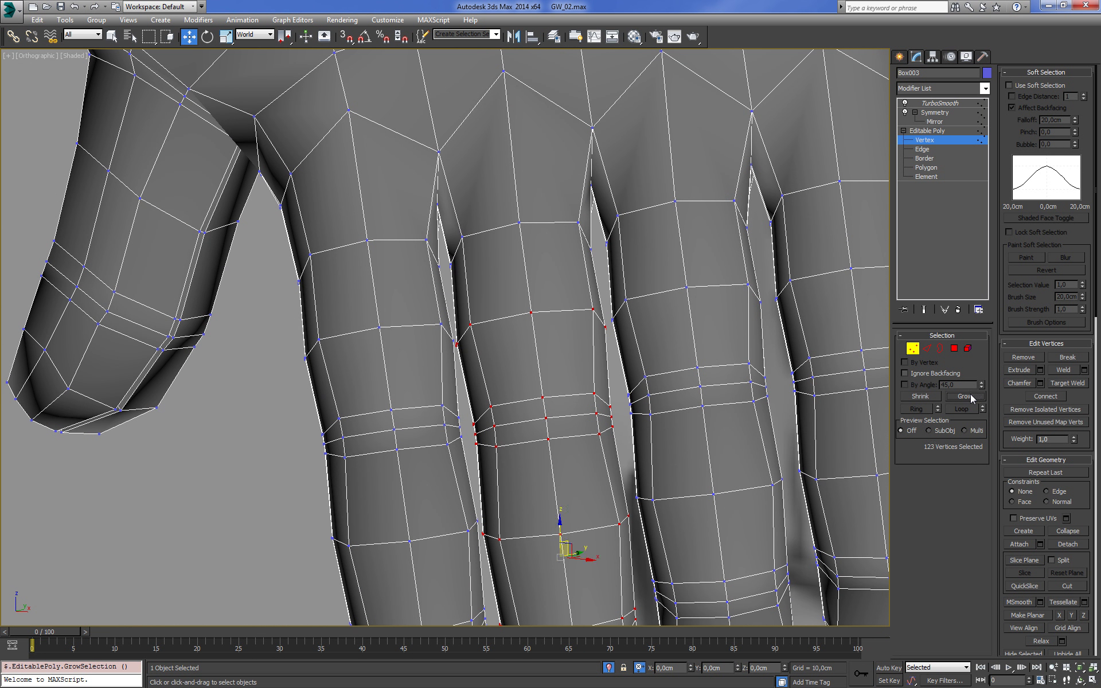
# Add an FFD 3x3x3 to the middle finger and select its bottom control points
pyautogui.click(987, 88)
pyautogui.click(941, 450)
pyautogui.scroll(-5, 573, 344)
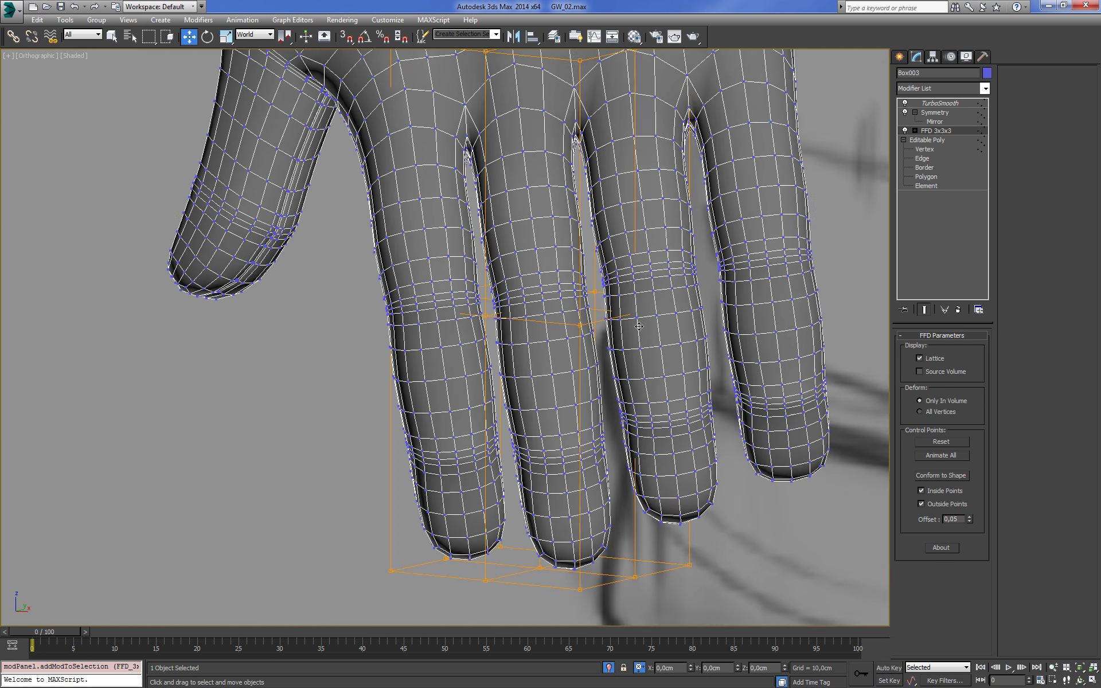
pyautogui.moveTo(401, 402)
pyautogui.mouseDown(button='middle')
pyautogui.moveTo(670, 327)
pyautogui.moveTo(506, 397)
pyautogui.mouseUp(button='middle')
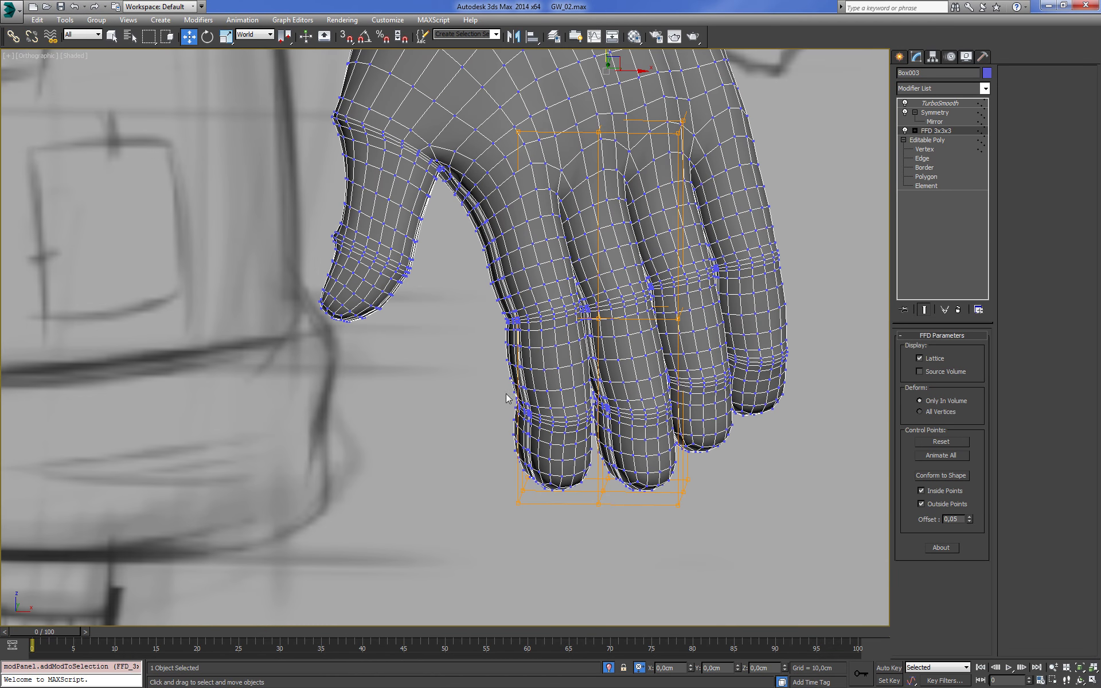
pyautogui.click(915, 131)
pyautogui.click(934, 140)
pyautogui.moveTo(689, 473); pyautogui.dragTo(460, 545)
pyautogui.scroll(-2, 594, 503)
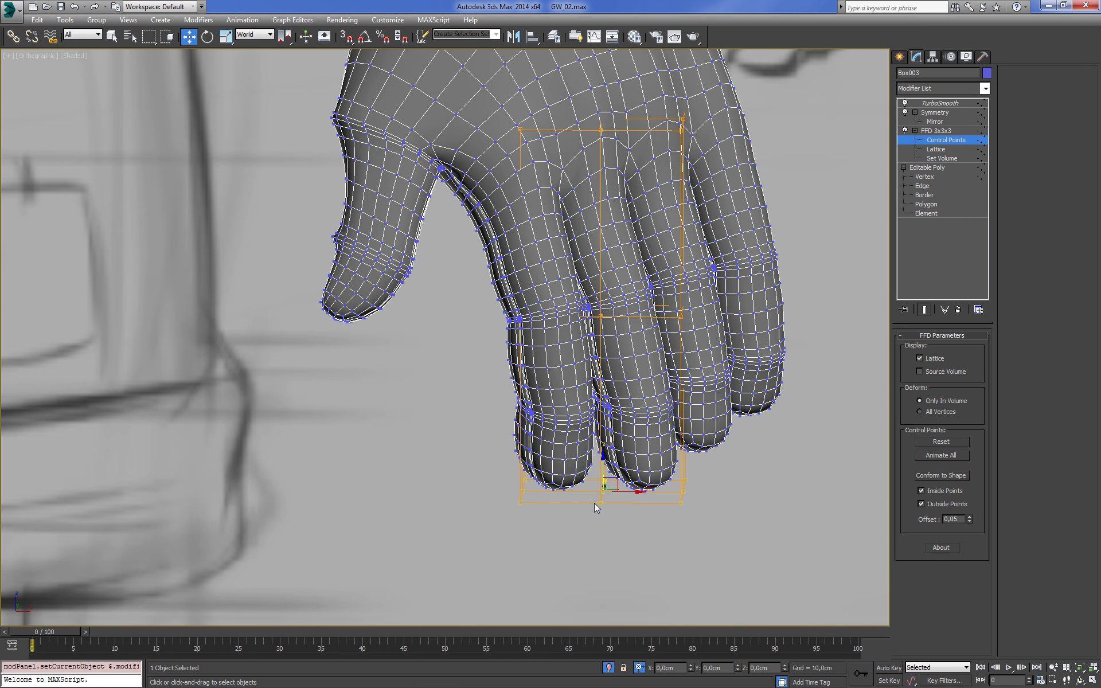
# Rotate and shift the bottom lattice points to bend the middle fingertip
pyautogui.press('e')
pyautogui.scroll(3, 630, 487)
pyautogui.scroll(3, 674, 476)
pyautogui.keyDown('alt'); pyautogui.moveTo(673, 477); pyautogui.dragTo(694, 480, button='middle'); pyautogui.keyUp('alt')
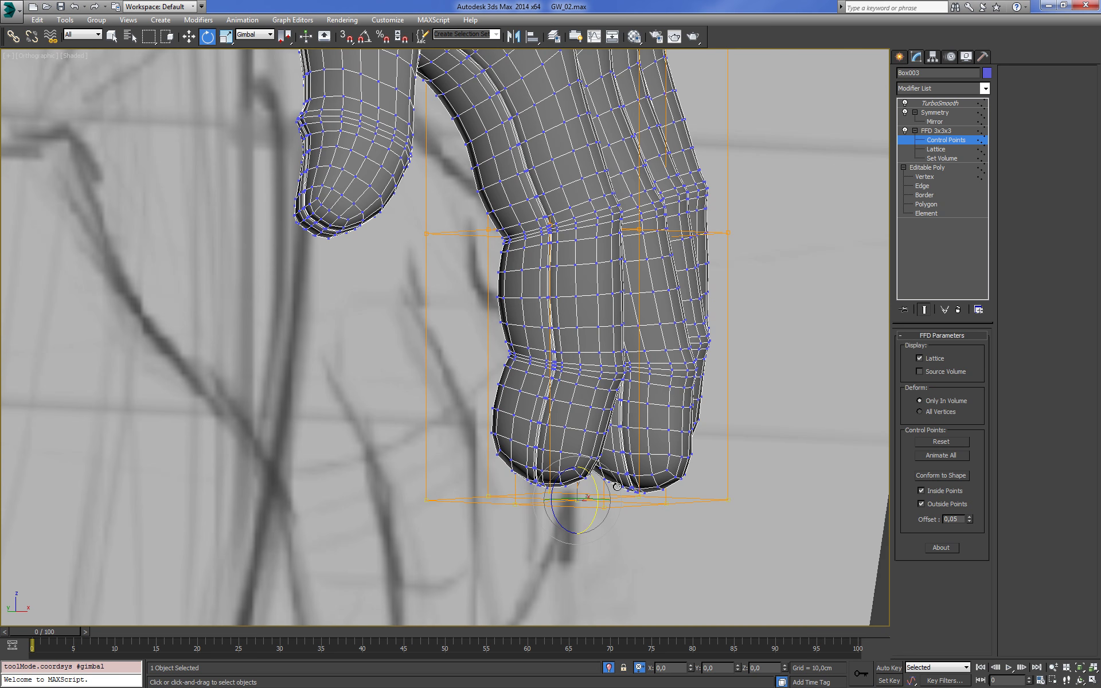
pyautogui.moveTo(617, 486)
pyautogui.mouseDown()
pyautogui.moveTo(608, 508)
pyautogui.moveTo(617, 456)
pyautogui.mouseUp()
pyautogui.press('w')
pyautogui.moveTo(741, 417)
pyautogui.keyDown('alt'); pyautogui.mouseDown(button='middle')
pyautogui.moveTo(635, 437)
pyautogui.moveTo(614, 460)
pyautogui.mouseUp(button='middle'); pyautogui.keyUp('alt')
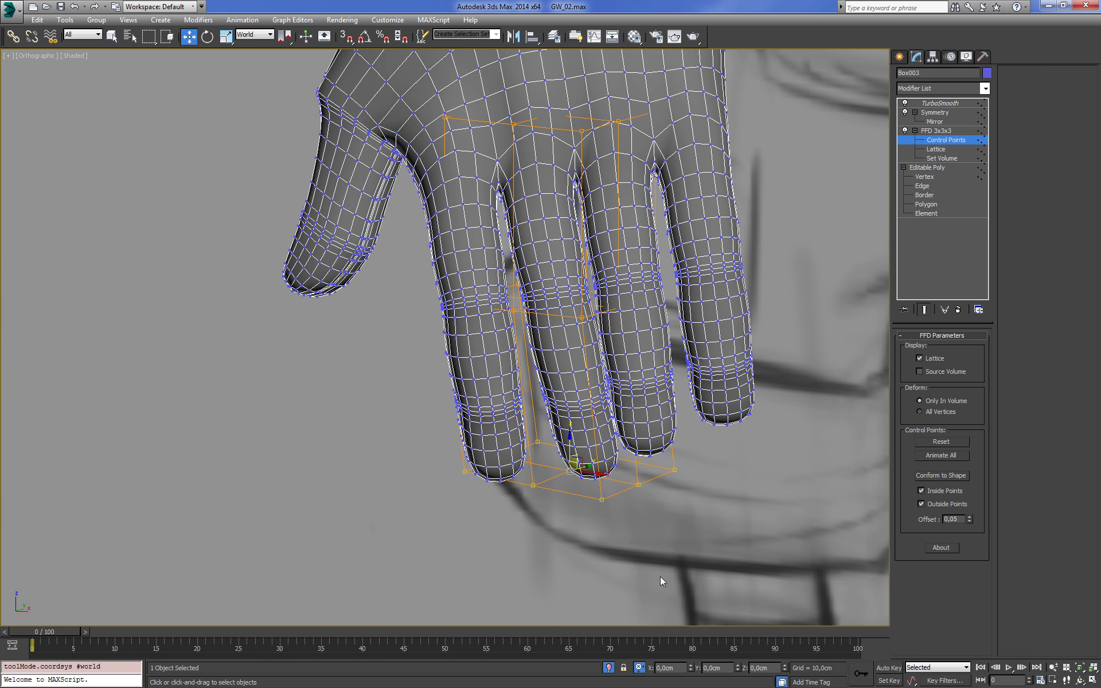
pyautogui.moveTo(583, 473); pyautogui.dragTo(579, 473)
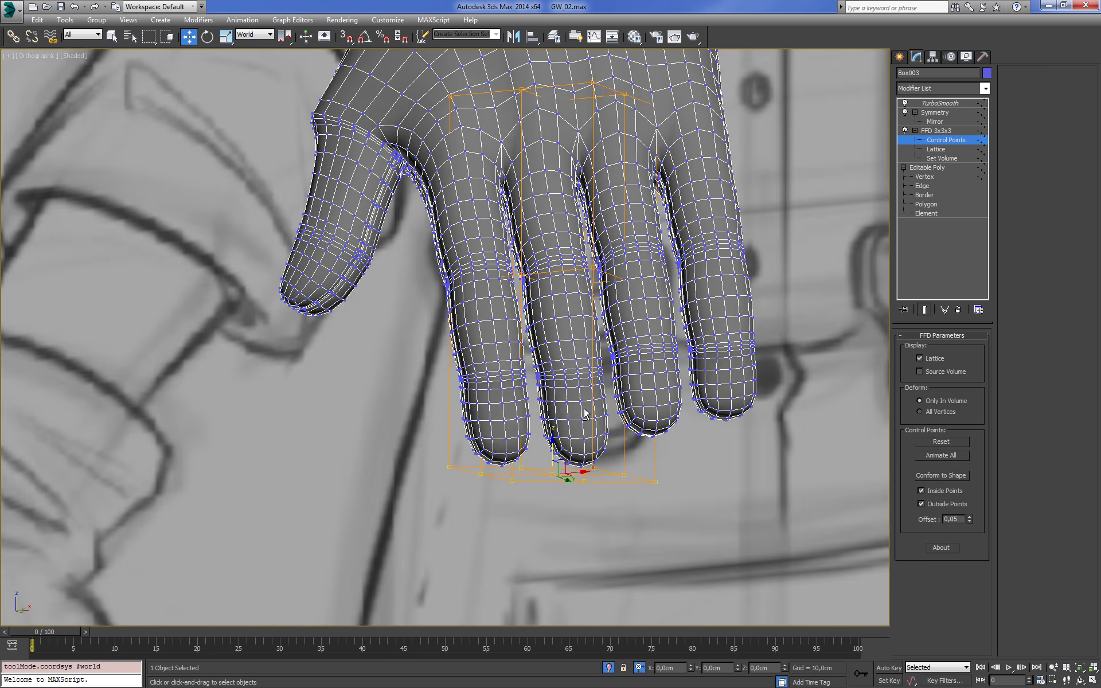
pyautogui.moveTo(552, 433)
pyautogui.keyDown('alt'); pyautogui.mouseDown(button='middle')
pyautogui.moveTo(606, 422)
pyautogui.moveTo(579, 533)
pyautogui.mouseUp(button='middle'); pyautogui.keyUp('alt')
pyautogui.hotkey('shift', 'z')
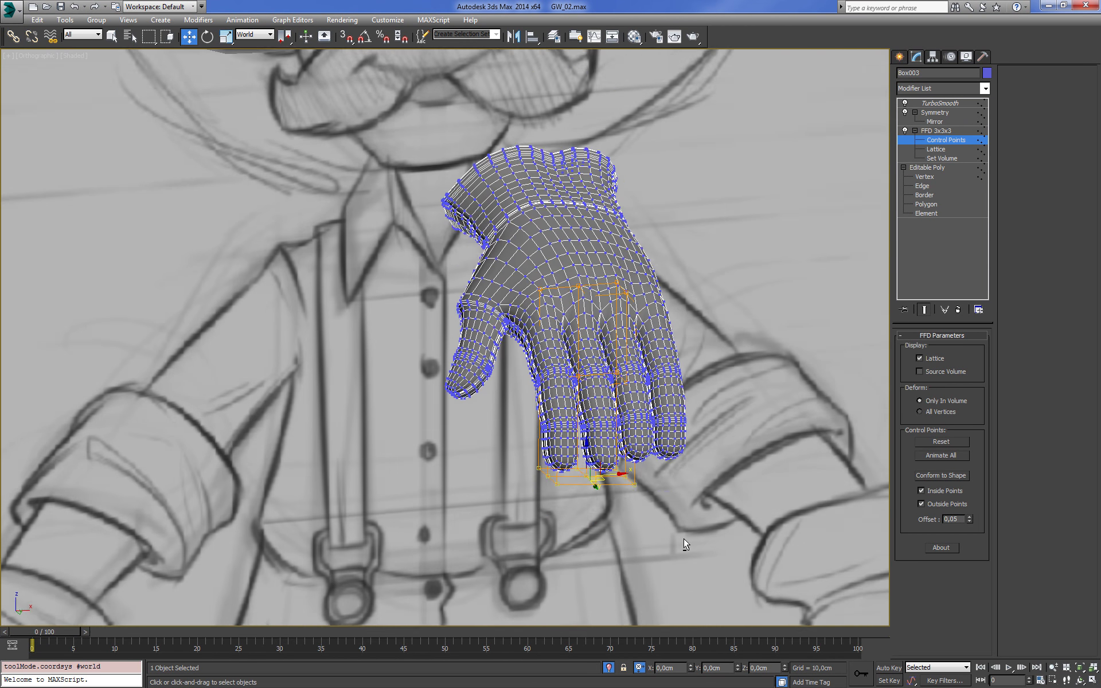
# Switch to Screen coordinates and move the fingertip lattice points down and left
pyautogui.scroll(3, 685, 536)
pyautogui.press('f')
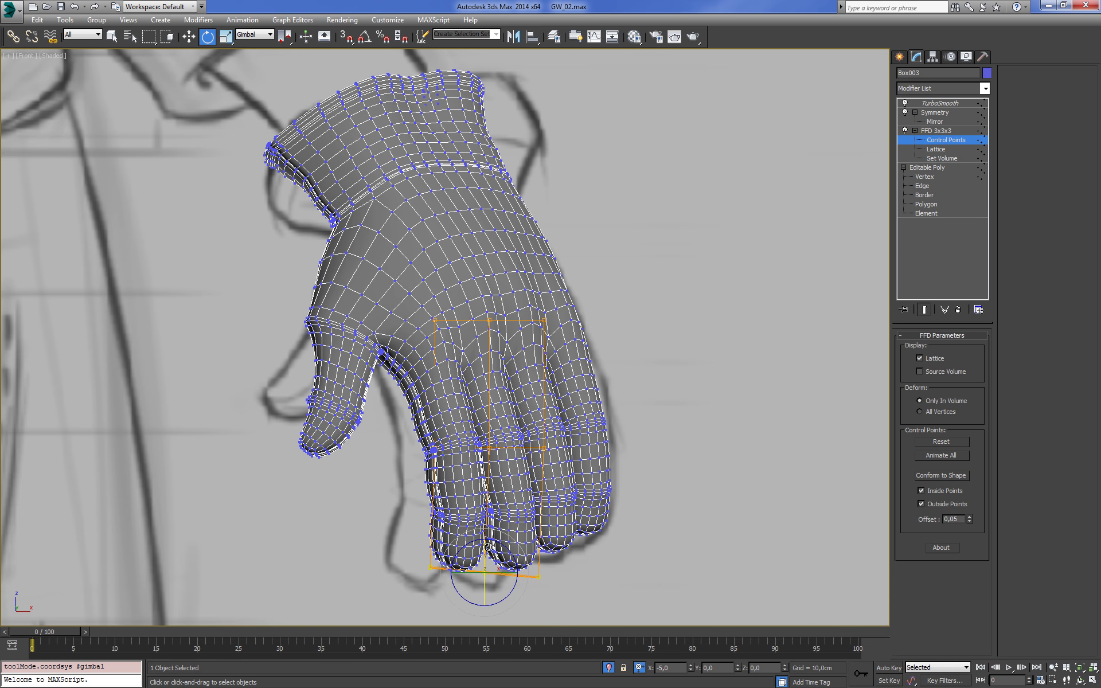
pyautogui.keyDown('alt'); pyautogui.moveTo(600, 532); pyautogui.dragTo(591, 528, button='middle'); pyautogui.keyUp('alt')
pyautogui.scroll(3, 591, 529)
pyautogui.scroll(2, 644, 437)
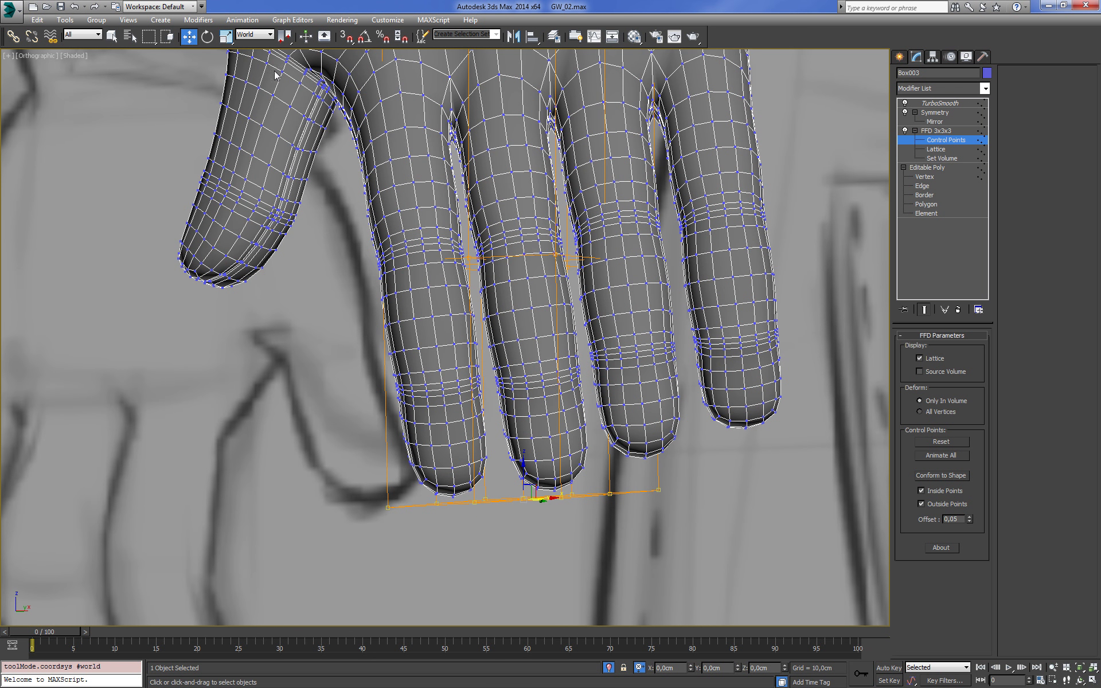
pyautogui.click(253, 34)
pyautogui.click(246, 53)
pyautogui.moveTo(535, 483); pyautogui.dragTo(532, 491)
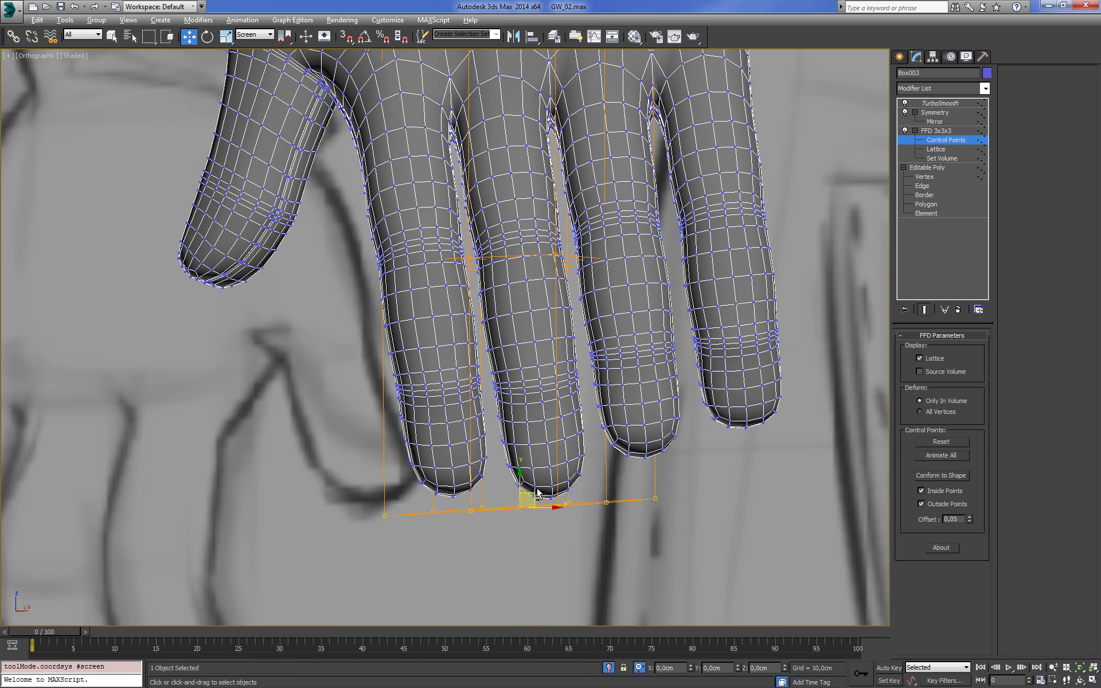
# Rotate and nudge the bottom lattice points to curl the fingertip further
pyautogui.keyDown('alt'); pyautogui.moveTo(538, 493); pyautogui.dragTo(637, 450, button='middle'); pyautogui.keyUp('alt')
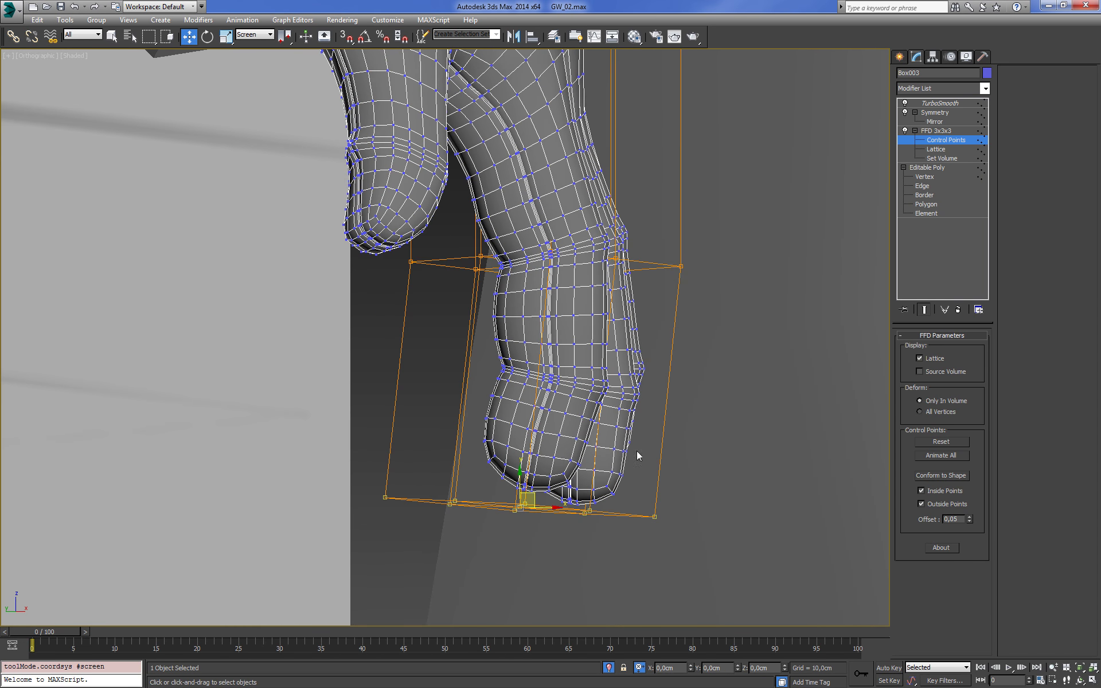
pyautogui.click(253, 41)
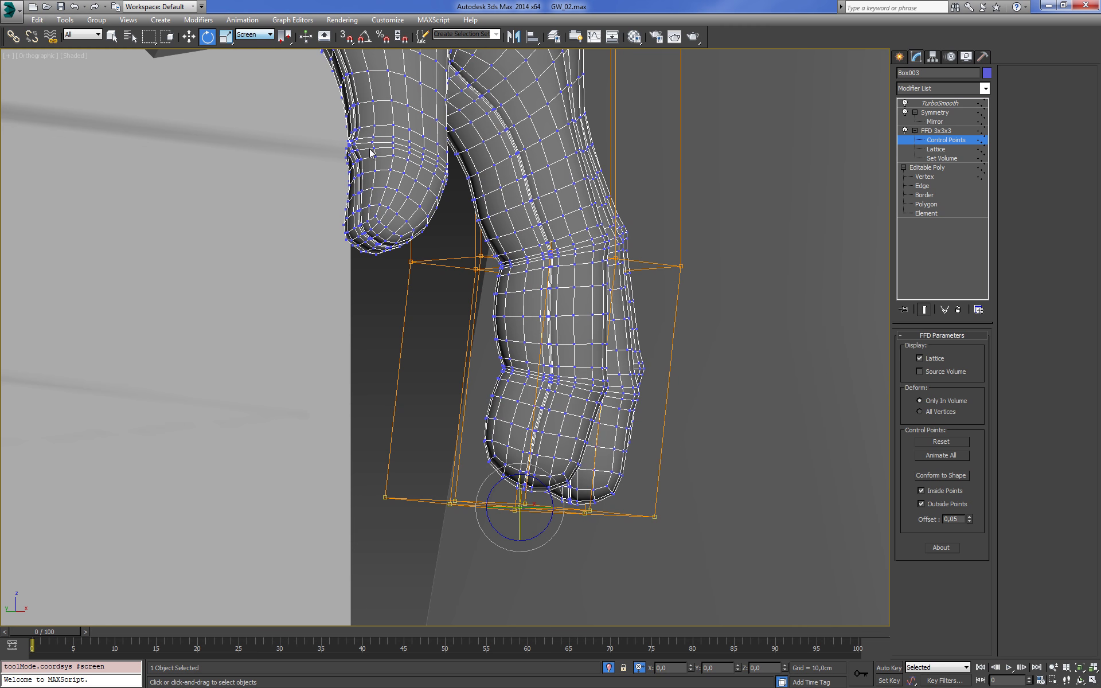
pyautogui.moveTo(557, 491); pyautogui.dragTo(561, 503)
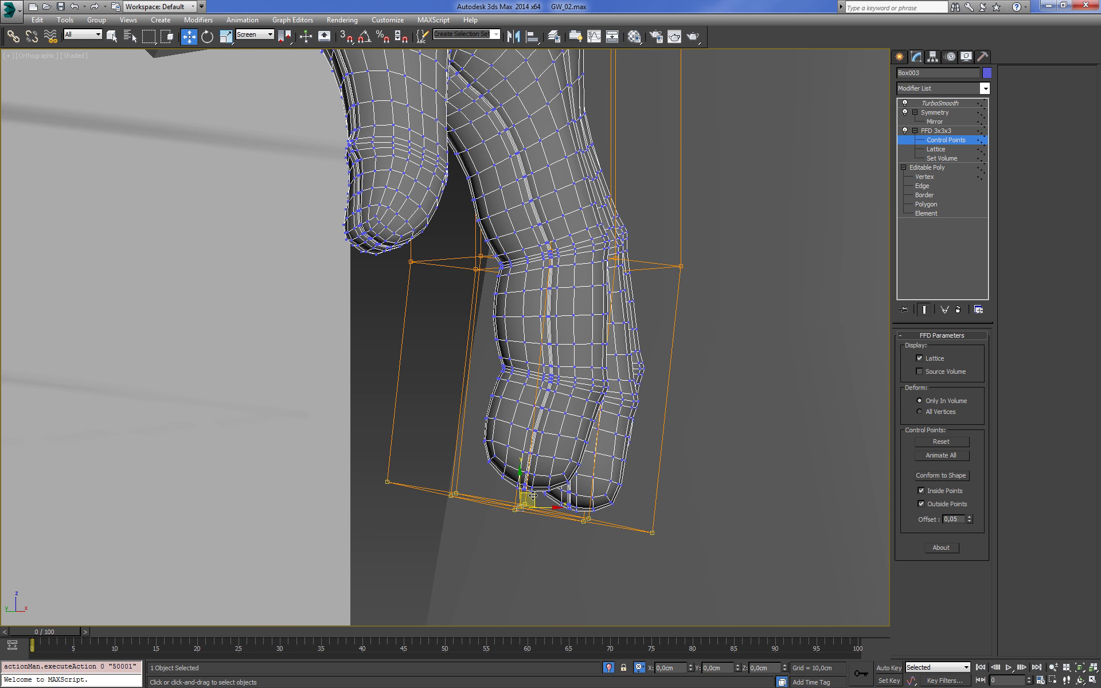
pyautogui.moveTo(533, 495)
pyautogui.keyDown('alt'); pyautogui.mouseDown(button='middle')
pyautogui.moveTo(633, 421)
pyautogui.moveTo(621, 437)
pyautogui.moveTo(569, 446)
pyautogui.moveTo(590, 442)
pyautogui.moveTo(659, 382)
pyautogui.moveTo(587, 438)
pyautogui.moveTo(689, 498)
pyautogui.moveTo(671, 442)
pyautogui.moveTo(727, 394)
pyautogui.moveTo(783, 382)
pyautogui.moveTo(794, 364)
pyautogui.moveTo(688, 390)
pyautogui.mouseUp(button='middle'); pyautogui.keyUp('alt')
pyautogui.scroll(5, 567, 403)
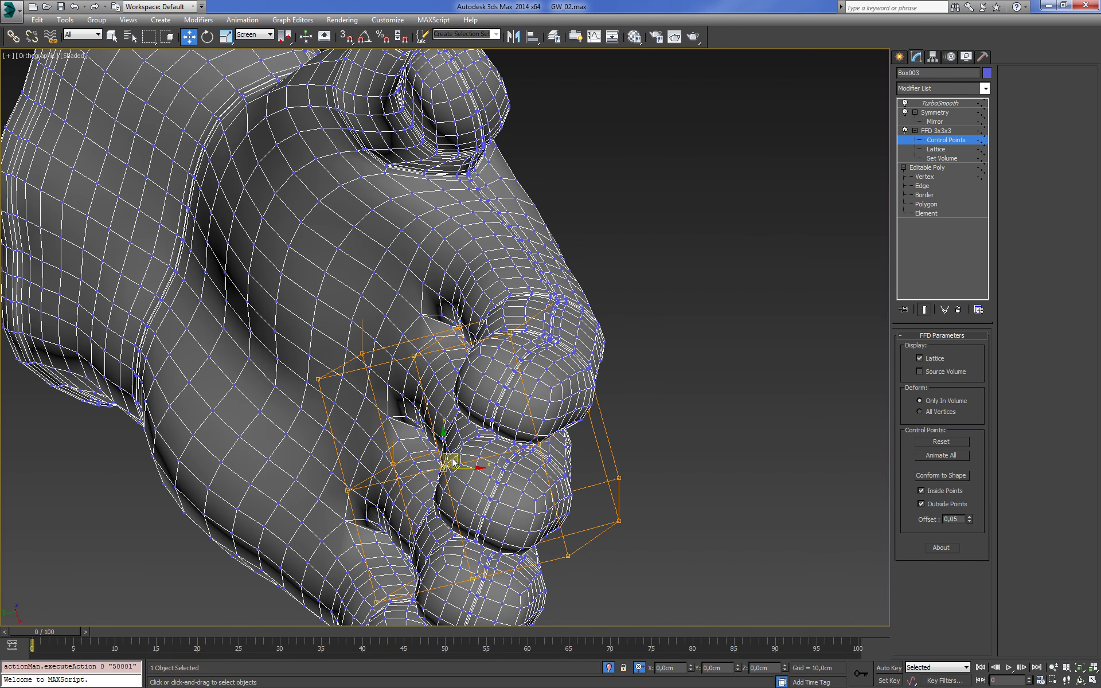
pyautogui.moveTo(453, 462); pyautogui.dragTo(412, 450)
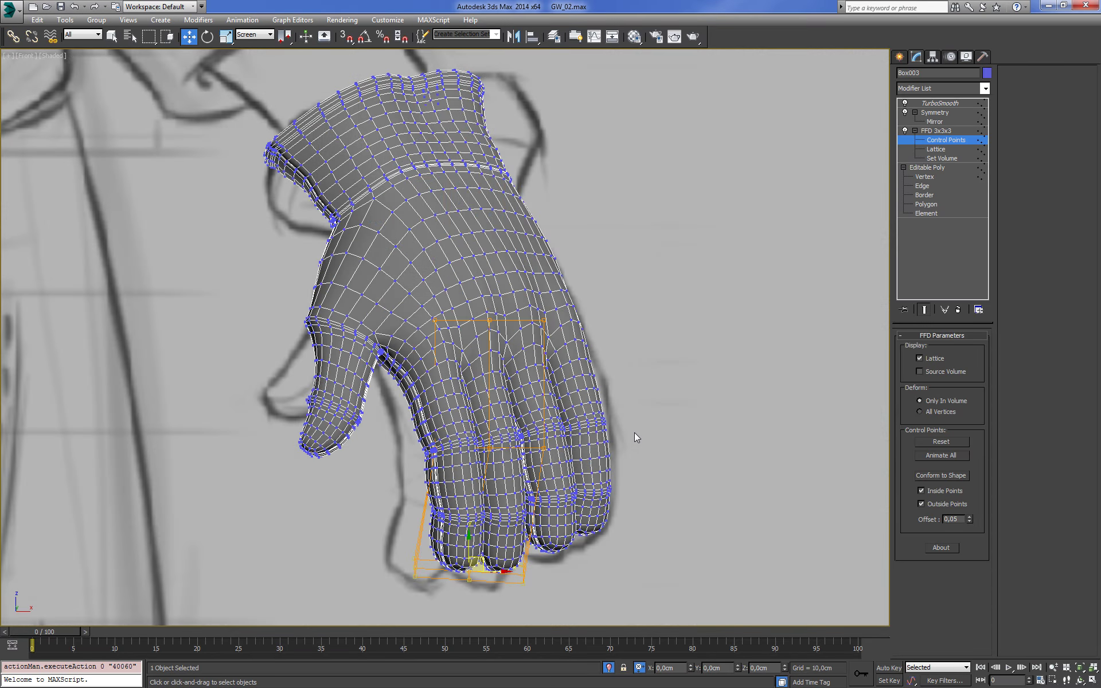
pyautogui.press('z')
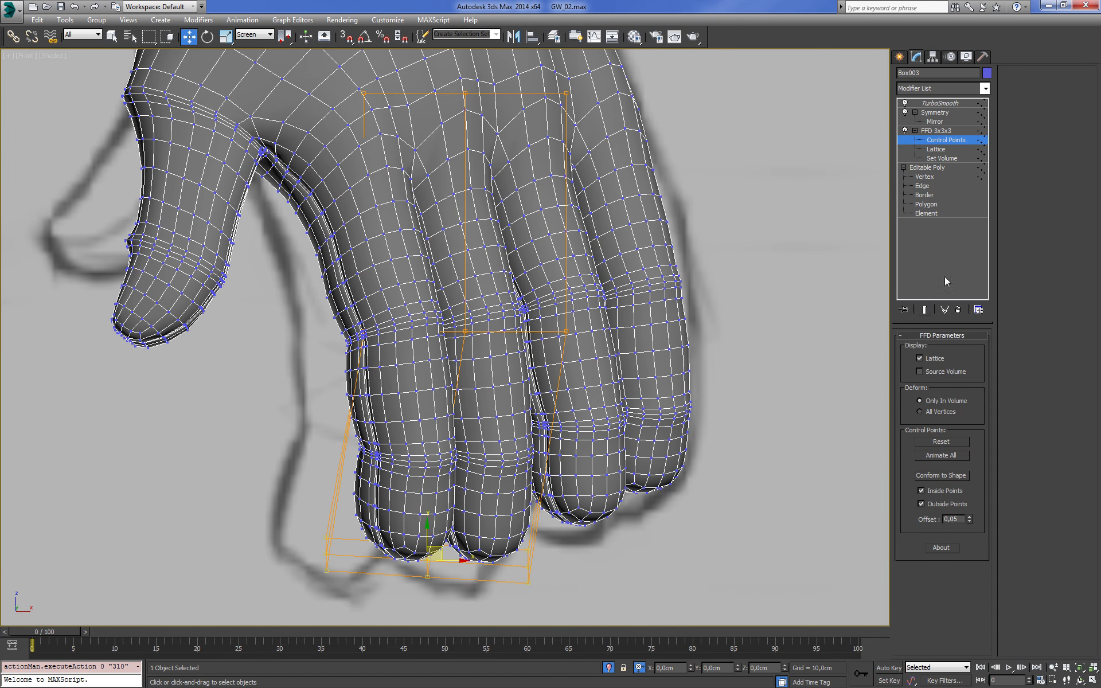
pyautogui.rightClick(949, 141)
# Collapse the middle finger's FFD into the Editable Poly and return to Vertex level in wireframe
pyautogui.click(993, 238)
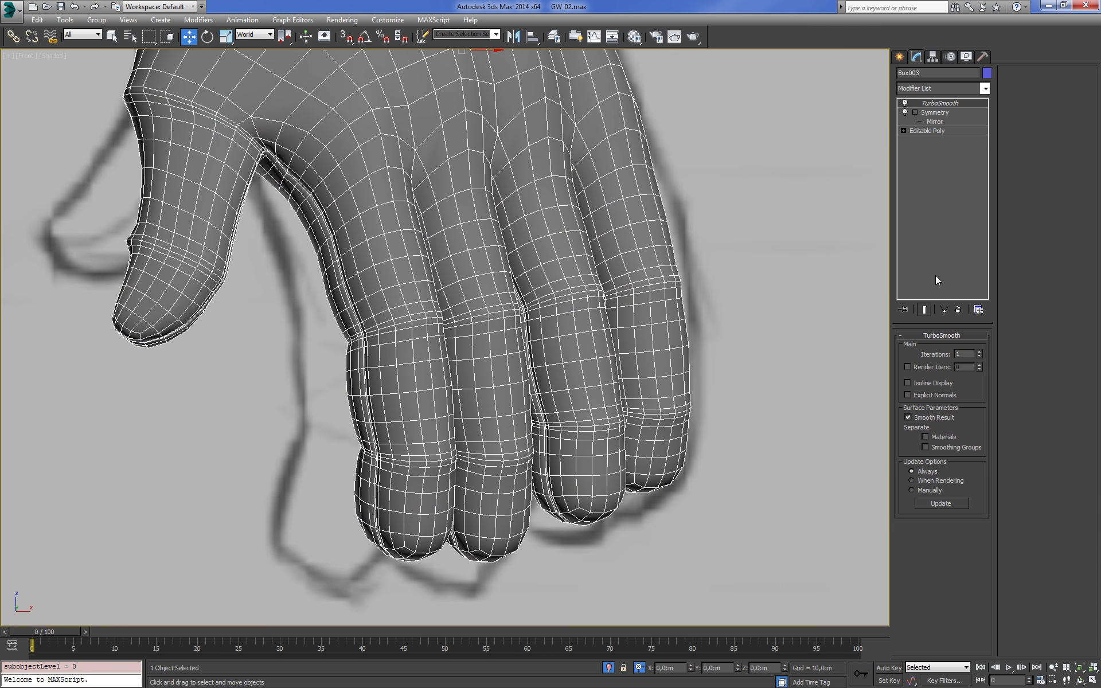
pyautogui.click(924, 140)
pyautogui.keyDown('alt'); pyautogui.moveTo(737, 457); pyautogui.dragTo(595, 396, button='middle'); pyautogui.keyUp('alt')
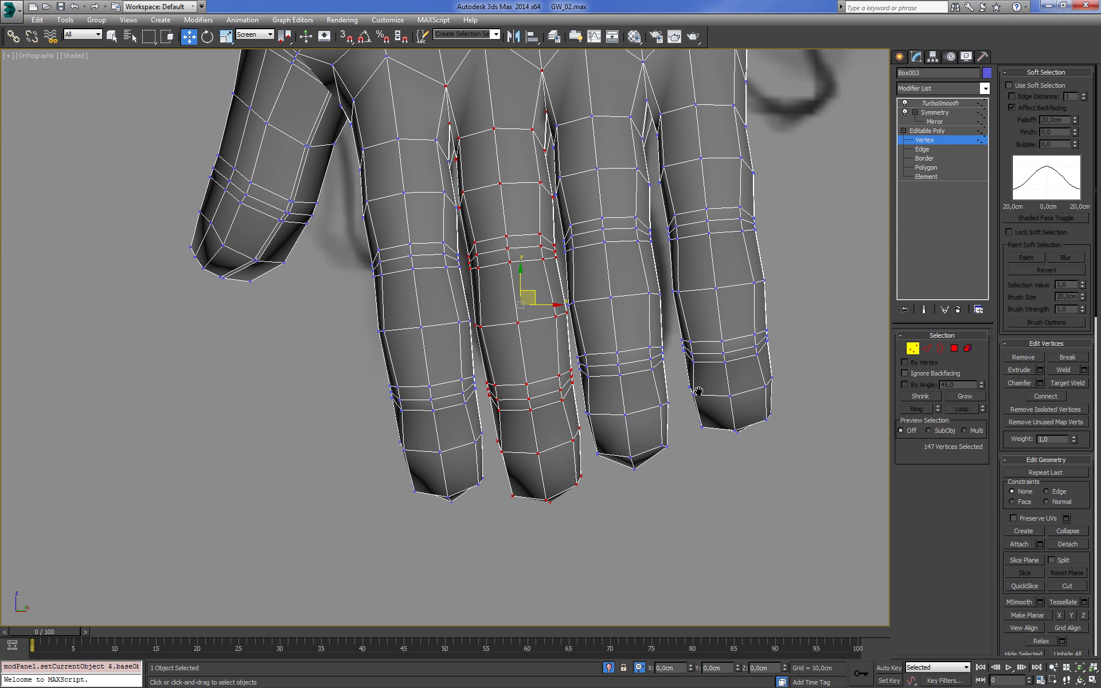
pyautogui.press('F3')
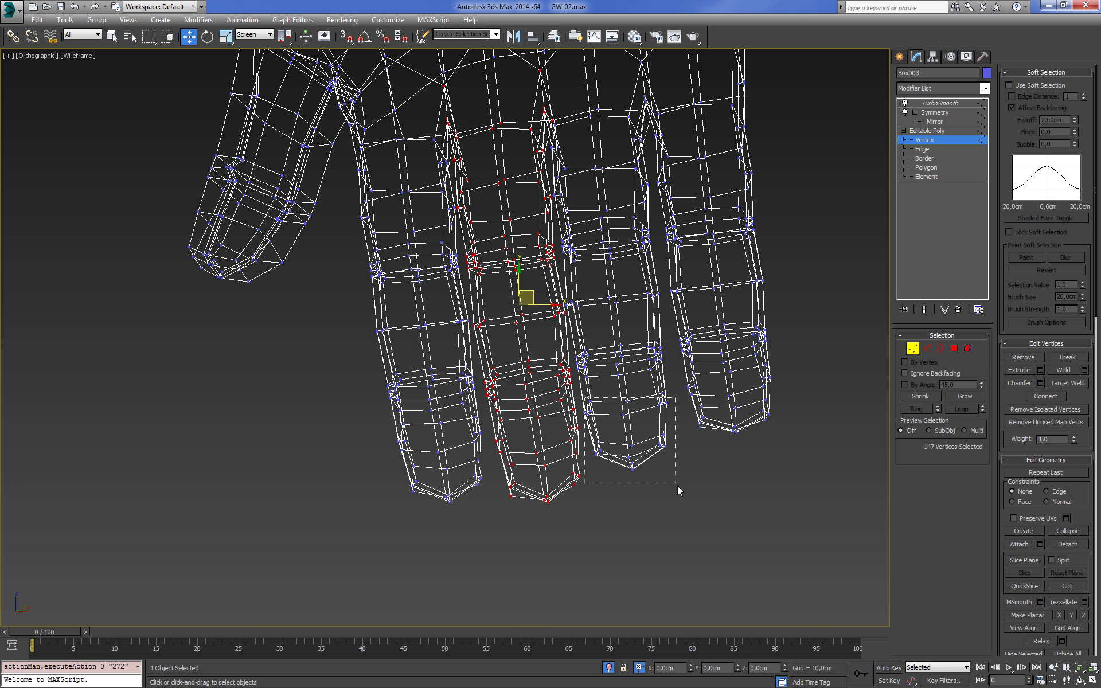
# Select the outer finger's tip vertices, grow the selection, and add an FFD 3x3x3
pyautogui.keyDown('alt'); pyautogui.moveTo(682, 485); pyautogui.dragTo(572, 392, button='middle'); pyautogui.keyUp('alt')
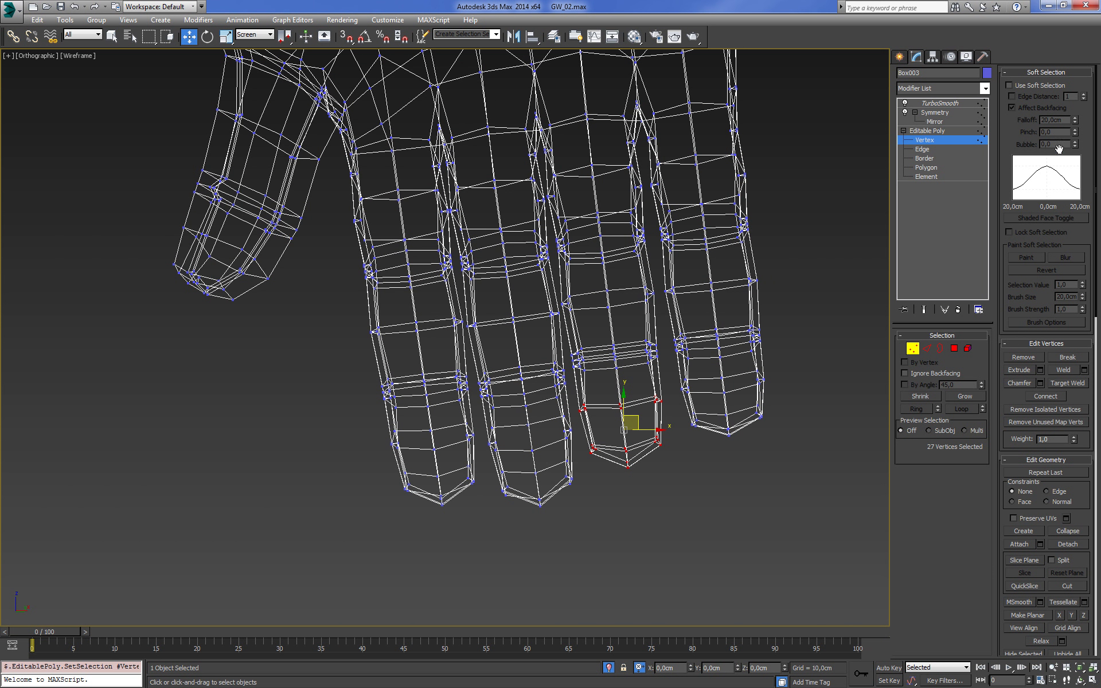
pyautogui.click(965, 400)
pyautogui.keyDown('alt'); pyautogui.moveTo(815, 413); pyautogui.dragTo(762, 356, button='middle'); pyautogui.keyUp('alt')
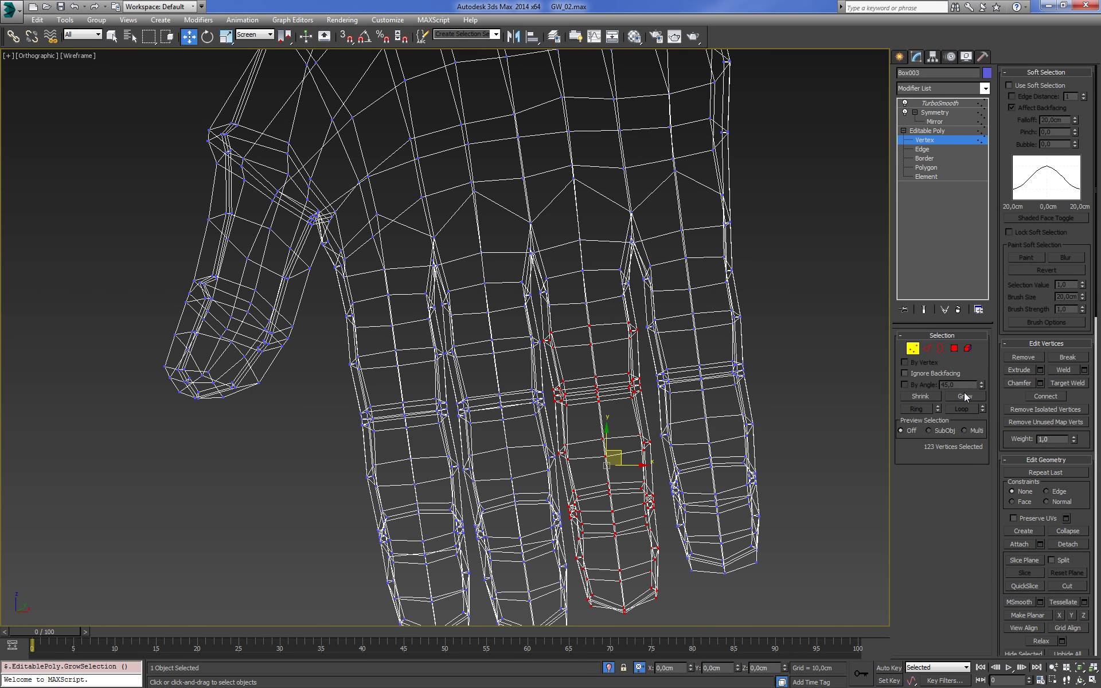
pyautogui.press('F3')
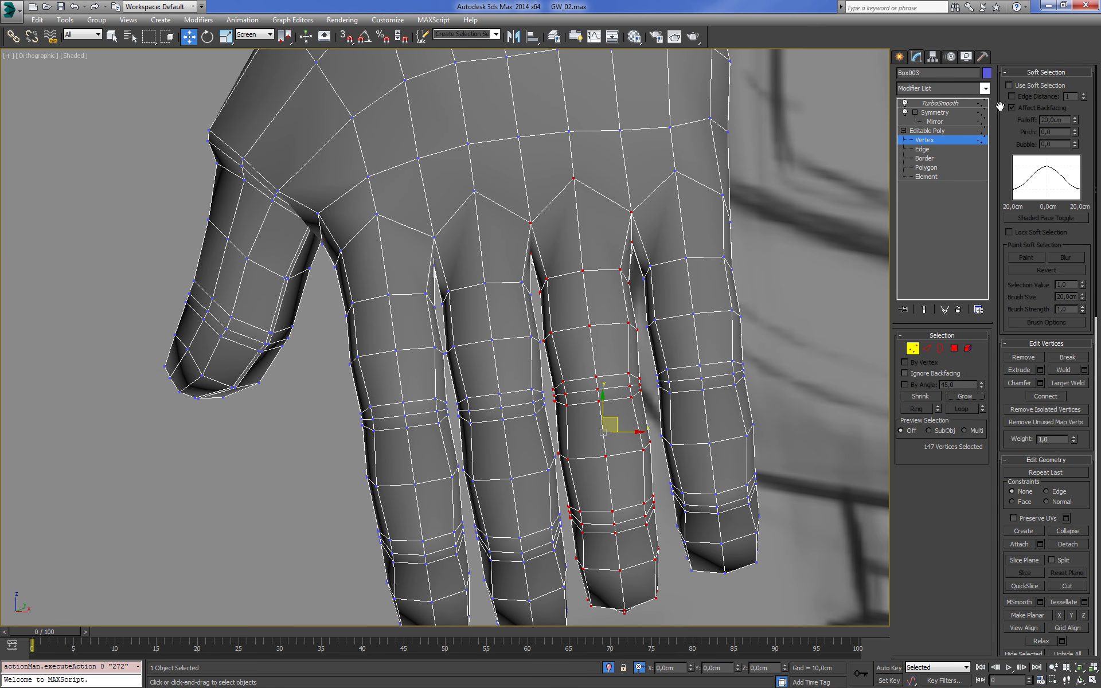
pyautogui.click(984, 88)
pyautogui.click(949, 449)
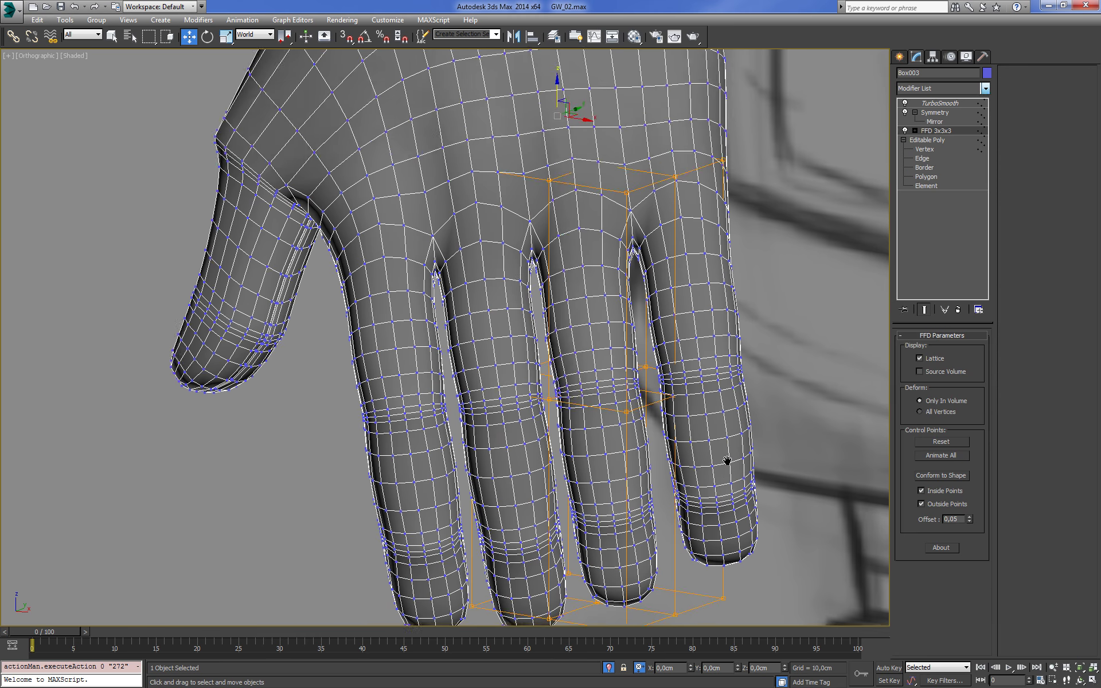
# Select the lattice's bottom points and move them down and left to bend the fingertip
pyautogui.moveTo(447, 417); pyautogui.dragTo(721, 539)
pyautogui.keyDown('alt'); pyautogui.moveTo(777, 569); pyautogui.dragTo(693, 331, button='middle'); pyautogui.keyUp('alt')
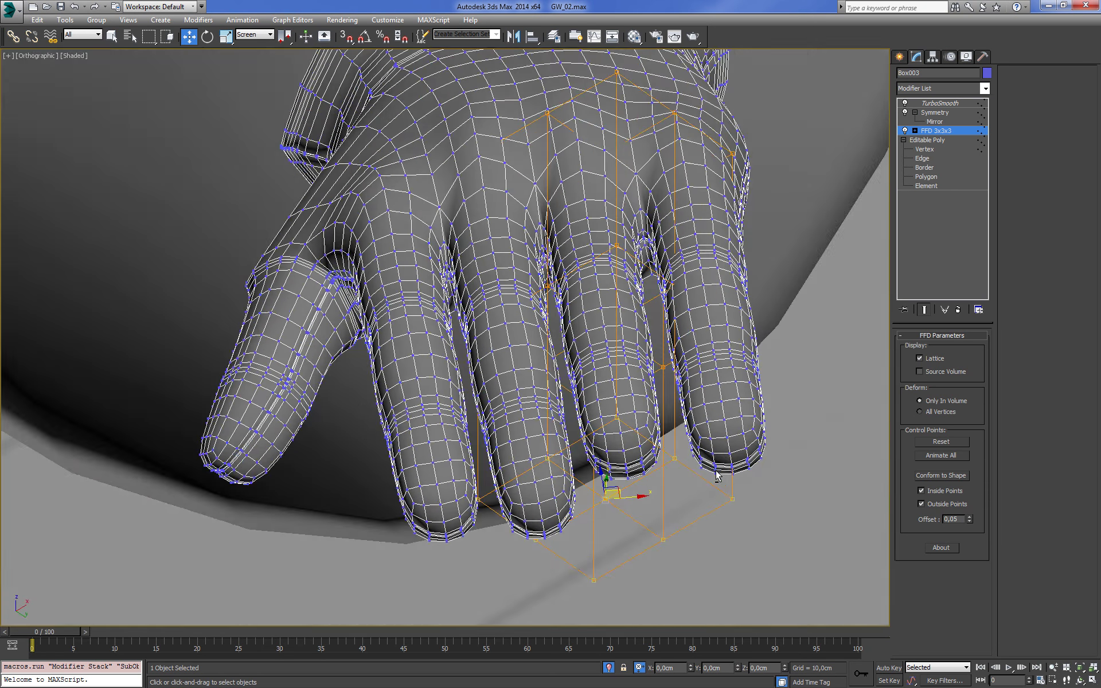
pyautogui.moveTo(617, 391); pyautogui.dragTo(632, 457)
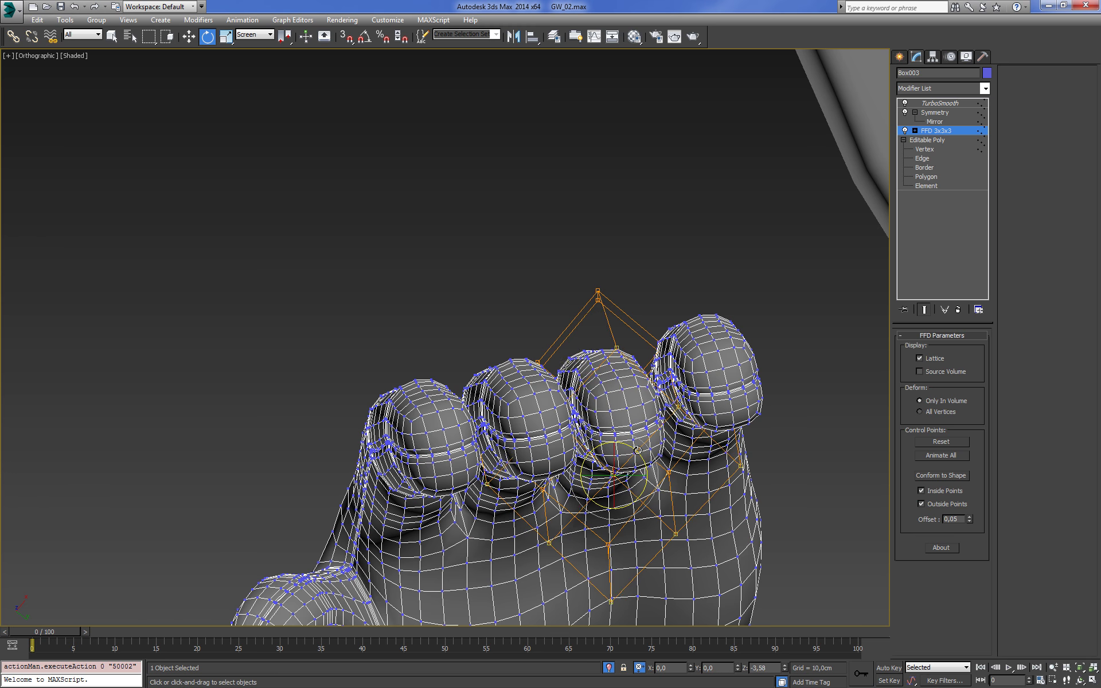
pyautogui.moveTo(634, 449)
pyautogui.keyDown('alt'); pyautogui.mouseDown(button='middle')
pyautogui.moveTo(762, 502)
pyautogui.moveTo(655, 473)
pyautogui.mouseUp(button='middle'); pyautogui.keyUp('alt')
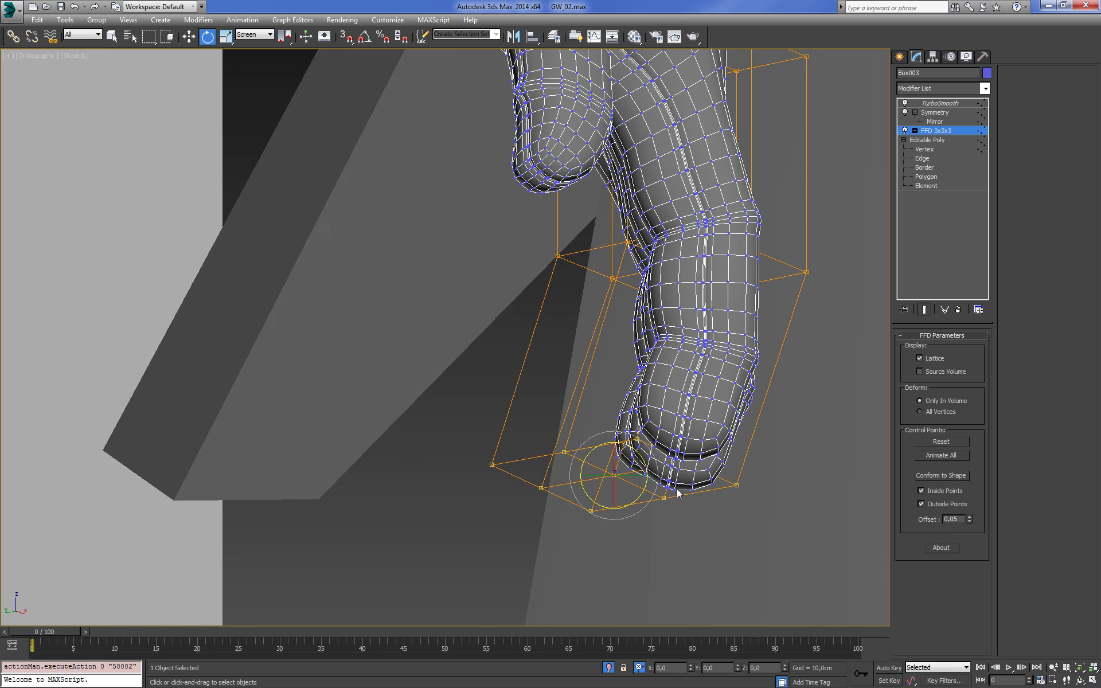
pyautogui.moveTo(623, 464); pyautogui.dragTo(599, 463)
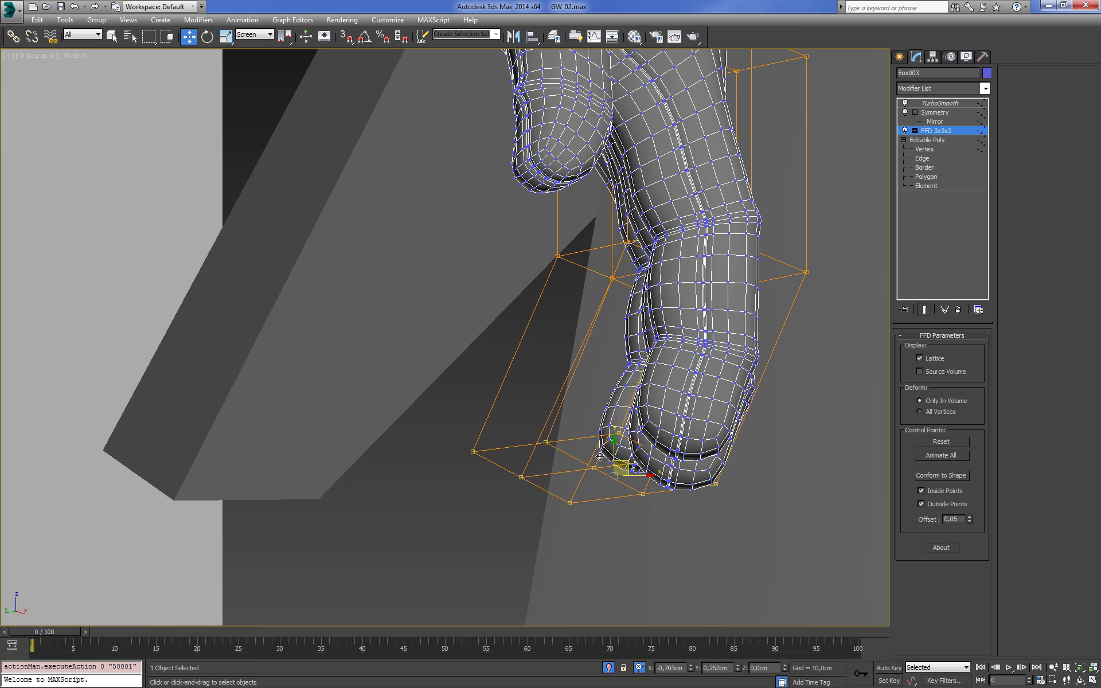
# Orbit and zoom around the hand, checking the finger curl in Front view against the sketch
pyautogui.press('f')
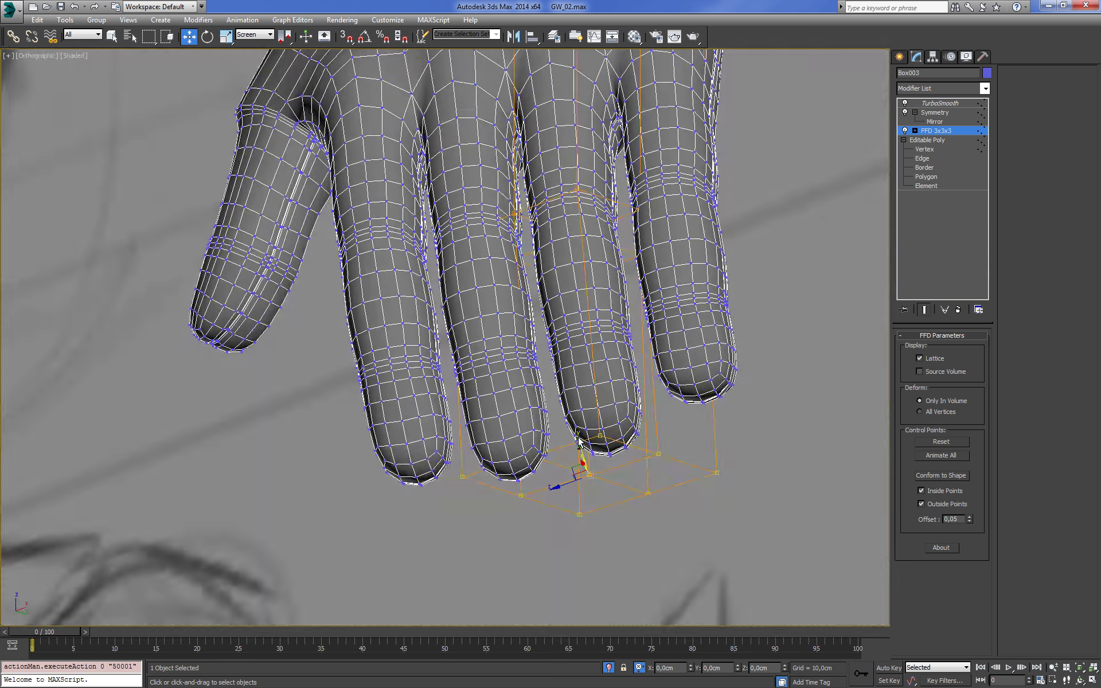
pyautogui.keyDown('alt'); pyautogui.moveTo(573, 464); pyautogui.dragTo(536, 460, button='middle'); pyautogui.keyUp('alt')
pyautogui.press('f')
pyautogui.scroll(-2, 614, 463)
pyautogui.scroll(3, 613, 463)
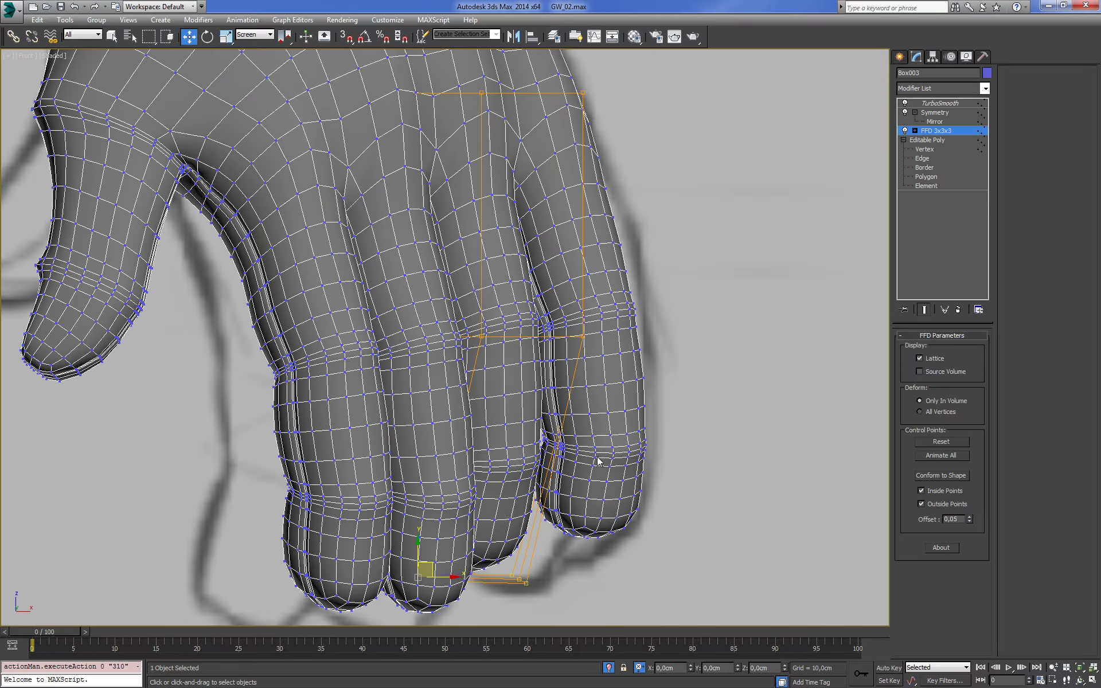
pyautogui.keyDown('alt'); pyautogui.moveTo(435, 563); pyautogui.dragTo(507, 472, button='middle'); pyautogui.keyUp('alt')
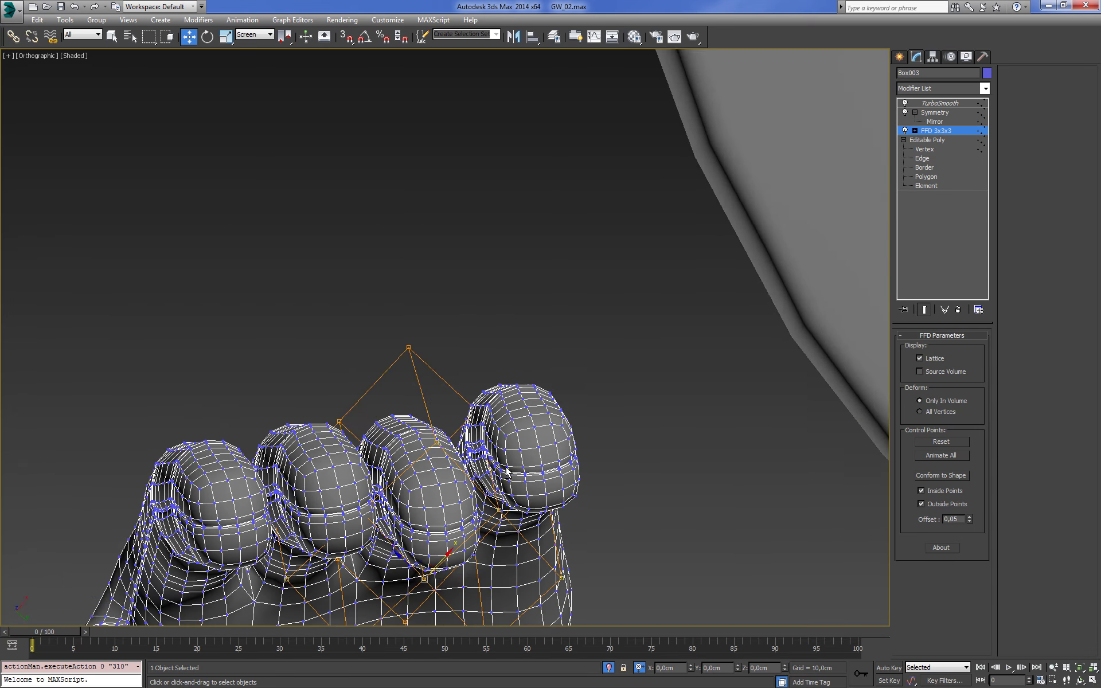
pyautogui.keyDown('alt'); pyautogui.moveTo(439, 563); pyautogui.dragTo(464, 533, button='middle'); pyautogui.keyUp('alt')
pyautogui.press('f')
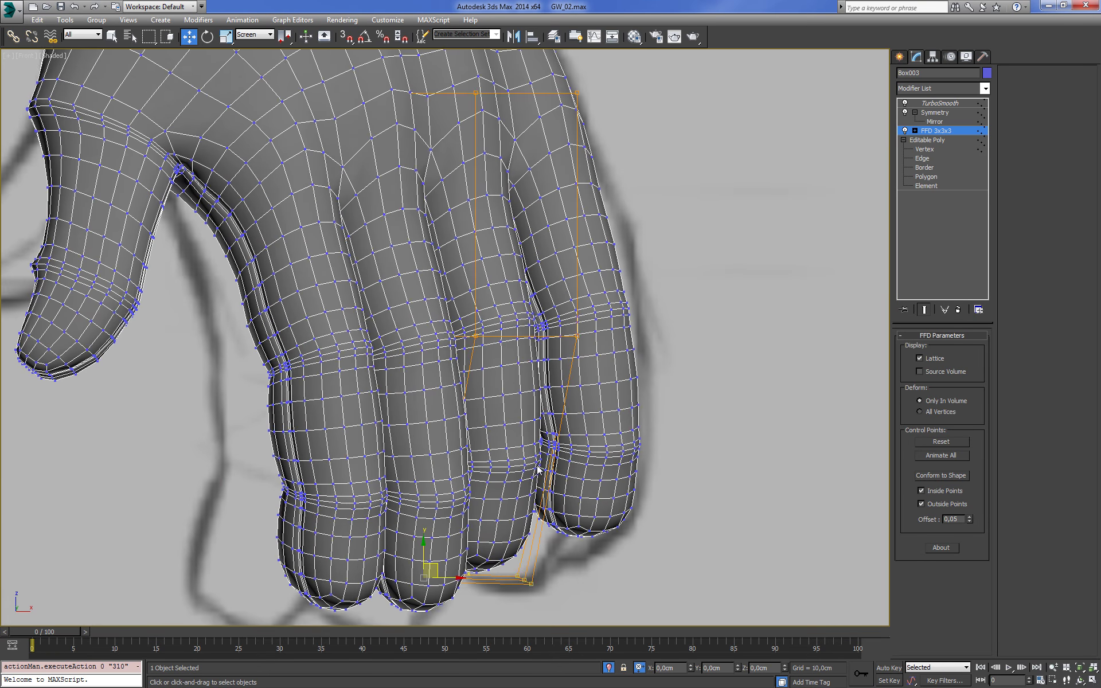
pyautogui.scroll(-2, 596, 450)
pyautogui.moveTo(596, 450); pyautogui.dragTo(700, 480, button='middle')
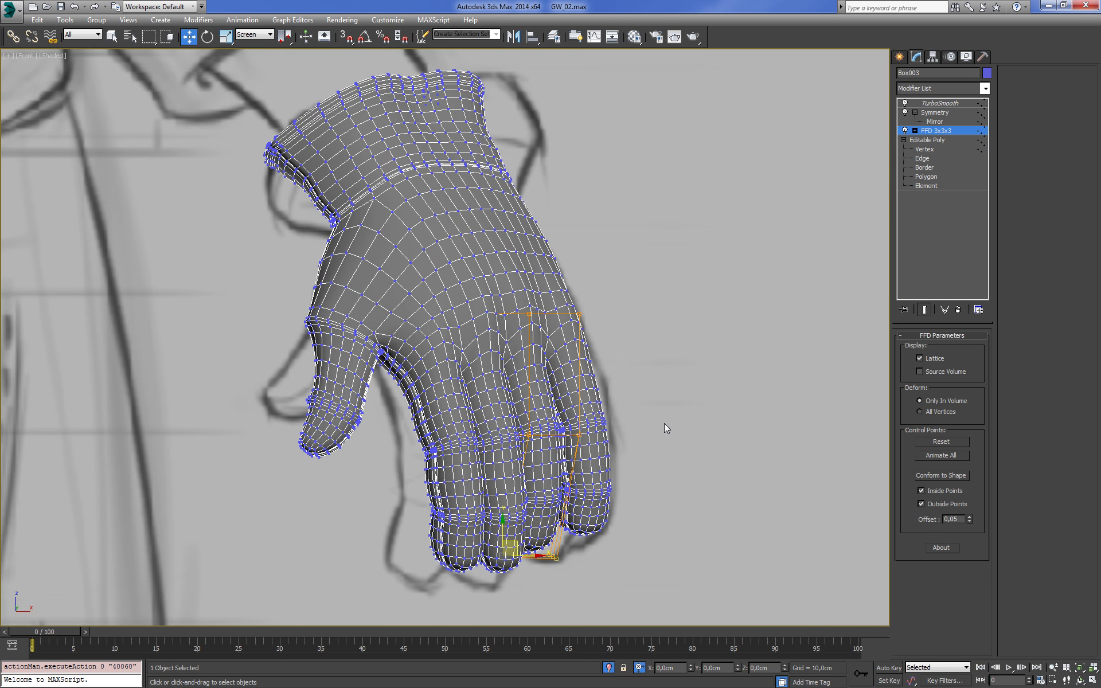
pyautogui.scroll(-2, 642, 433)
pyautogui.keyDown('alt'); pyautogui.moveTo(642, 434); pyautogui.dragTo(580, 361, button='middle'); pyautogui.keyUp('alt')
pyautogui.scroll(2, 579, 361)
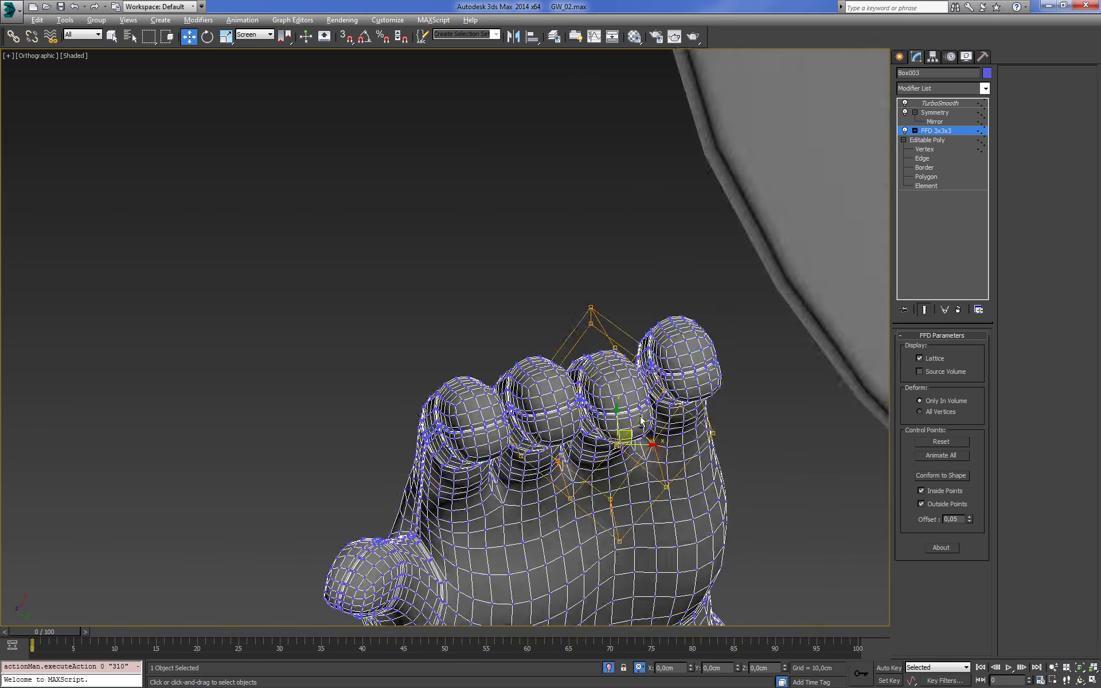
pyautogui.scroll(2, 670, 378)
pyautogui.moveTo(671, 378)
pyautogui.keyDown('alt'); pyautogui.mouseDown(button='middle')
pyautogui.moveTo(622, 360)
pyautogui.moveTo(752, 429)
pyautogui.mouseUp(button='middle'); pyautogui.keyUp('alt')
pyautogui.scroll(-2, 637, 367)
pyautogui.scroll(2, 785, 508)
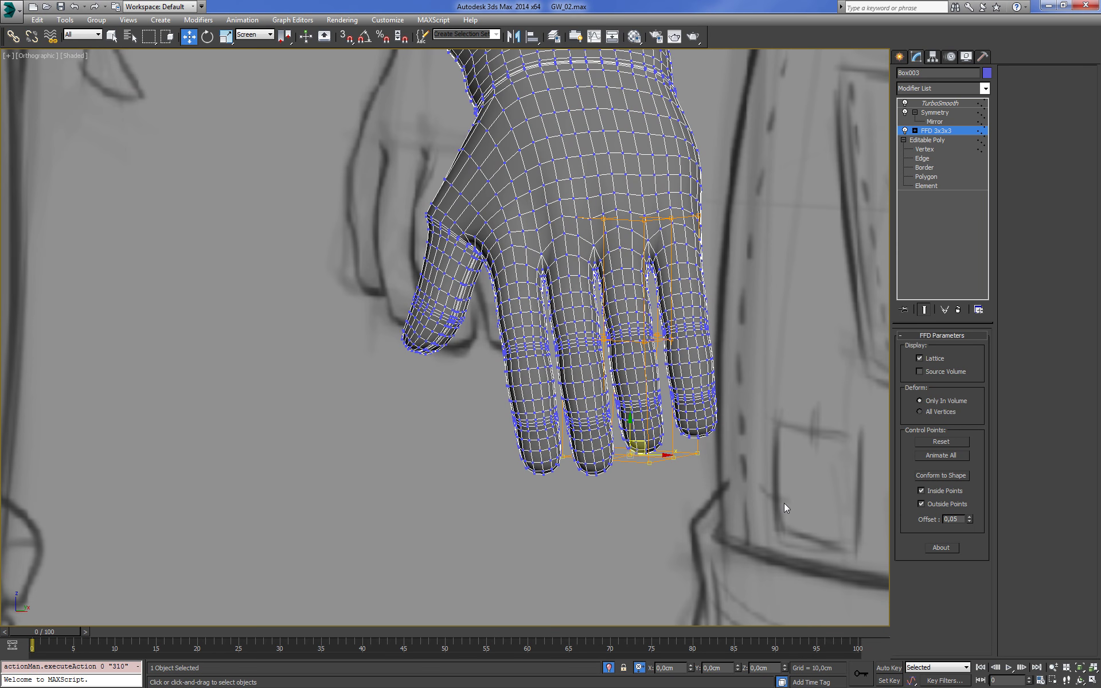
# Collapse the first finger's FFD 3x3x3 bend into the glove mesh and enter Vertex level
pyautogui.rightClick(935, 131)
pyautogui.click(964, 234)
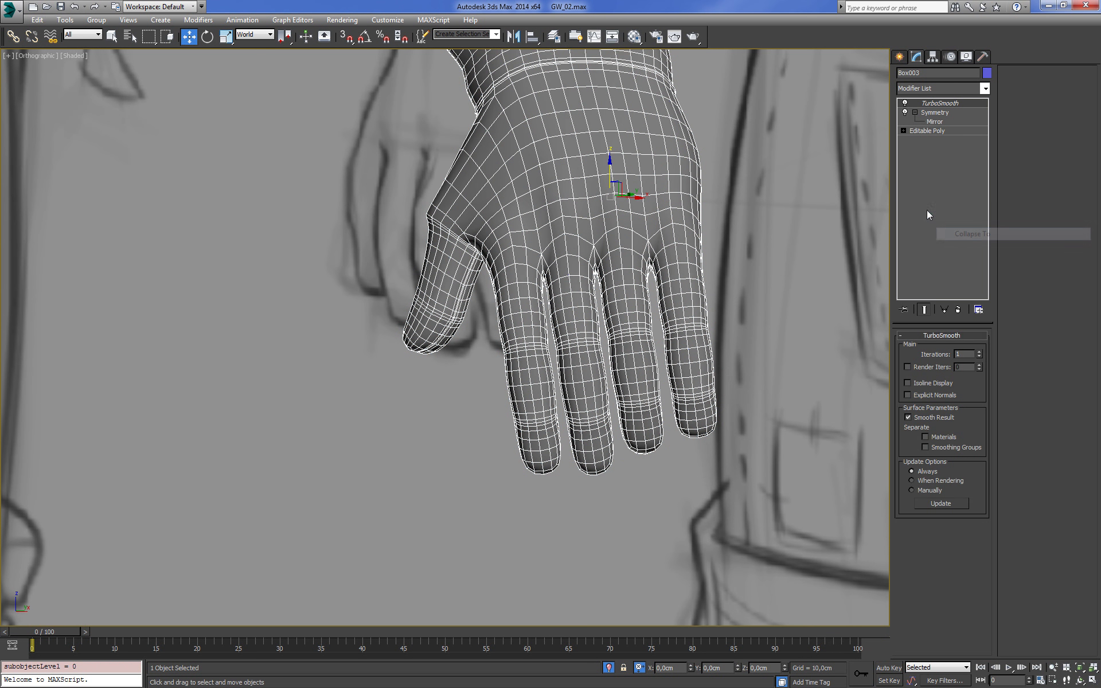
pyautogui.click(903, 131)
pyautogui.click(935, 140)
# Select the next finger's vertices in wireframe and grow the selection along the finger
pyautogui.scroll(3, 734, 401)
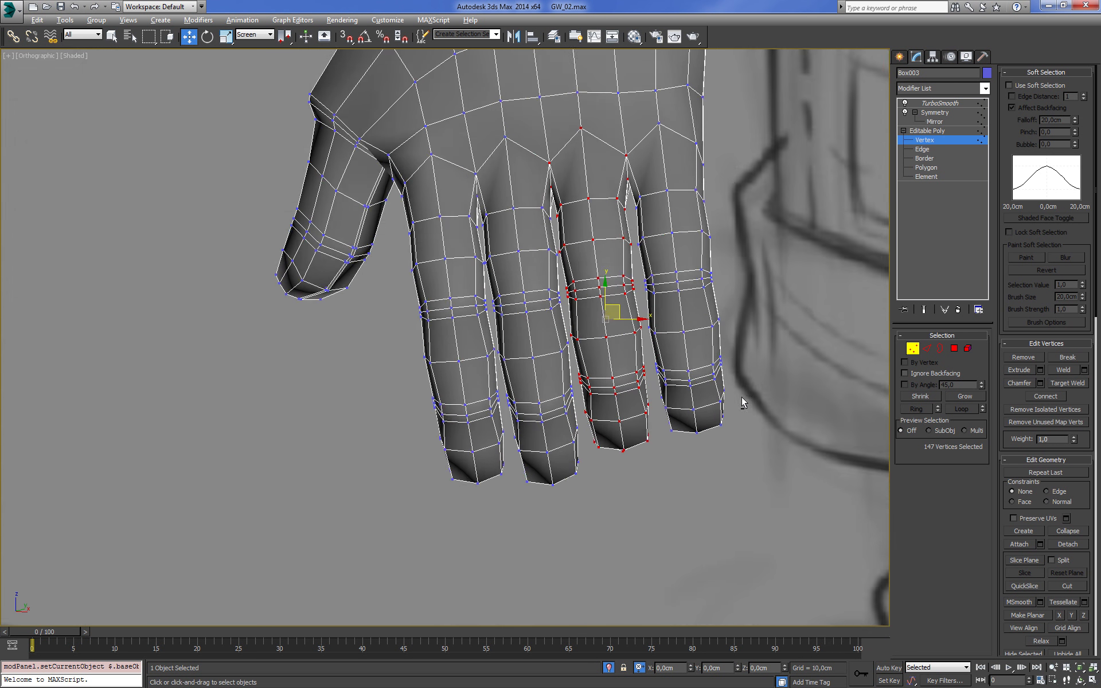
pyautogui.moveTo(741, 397); pyautogui.dragTo(744, 390, button='middle')
pyautogui.scroll(2, 744, 390)
pyautogui.press('F3')
pyautogui.moveTo(767, 327); pyautogui.dragTo(630, 426)
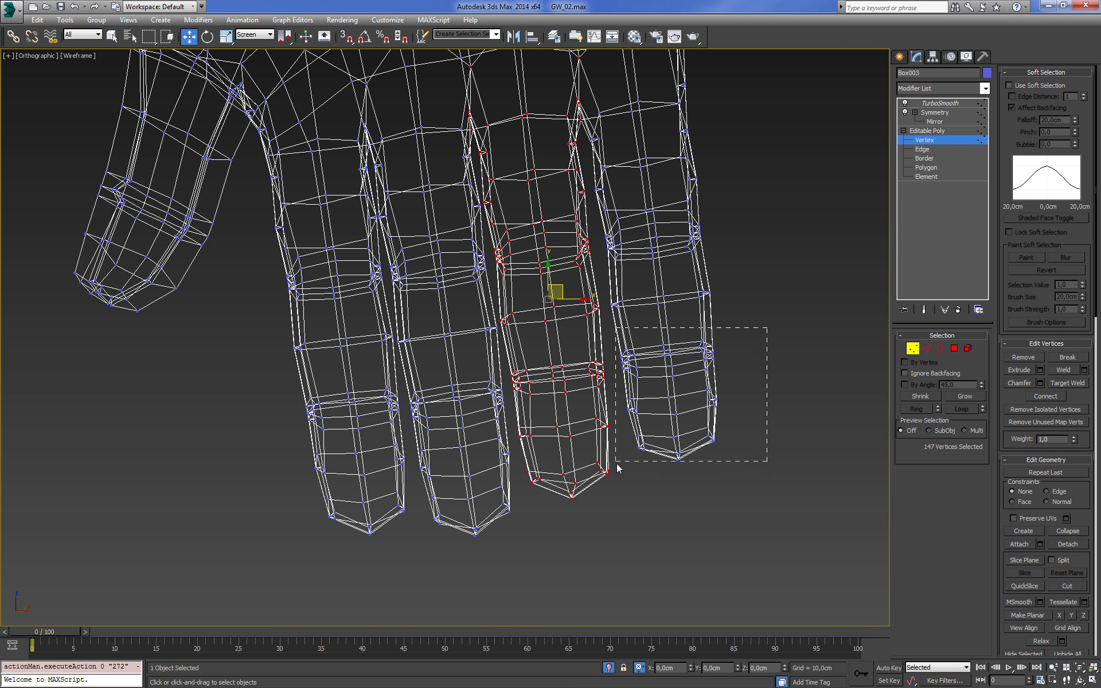
pyautogui.click(964, 397)
pyautogui.scroll(-2, 748, 330)
pyautogui.press('F3')
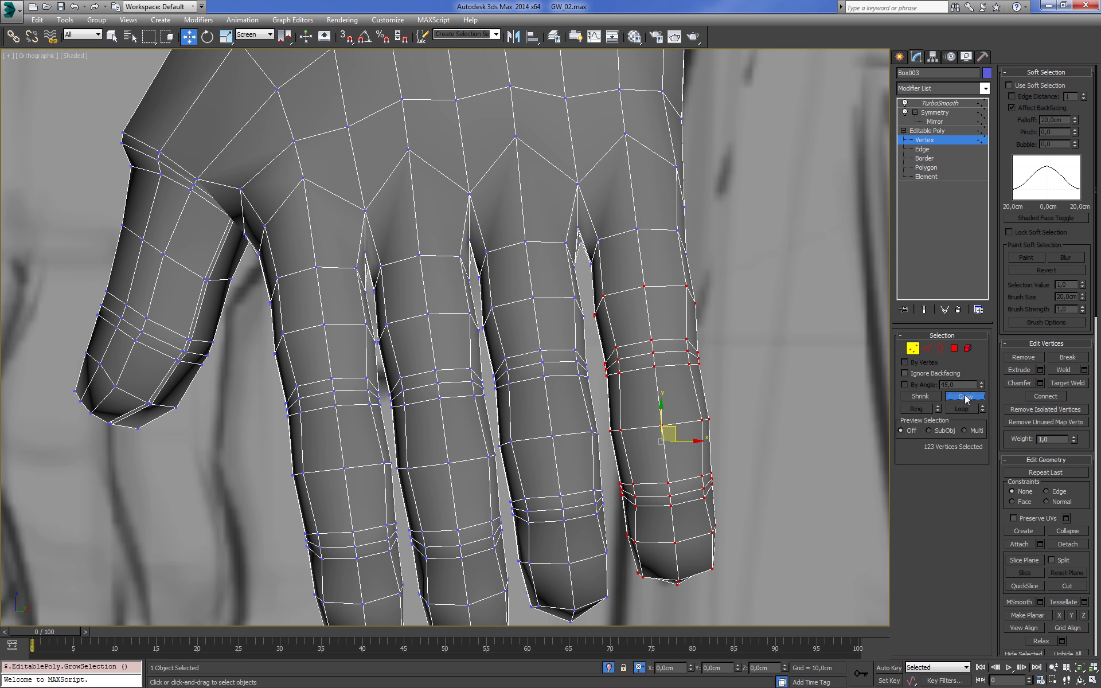
# Add an FFD 3x3x3 lattice to the finger and move its control points to bend the tip down
pyautogui.click(984, 91)
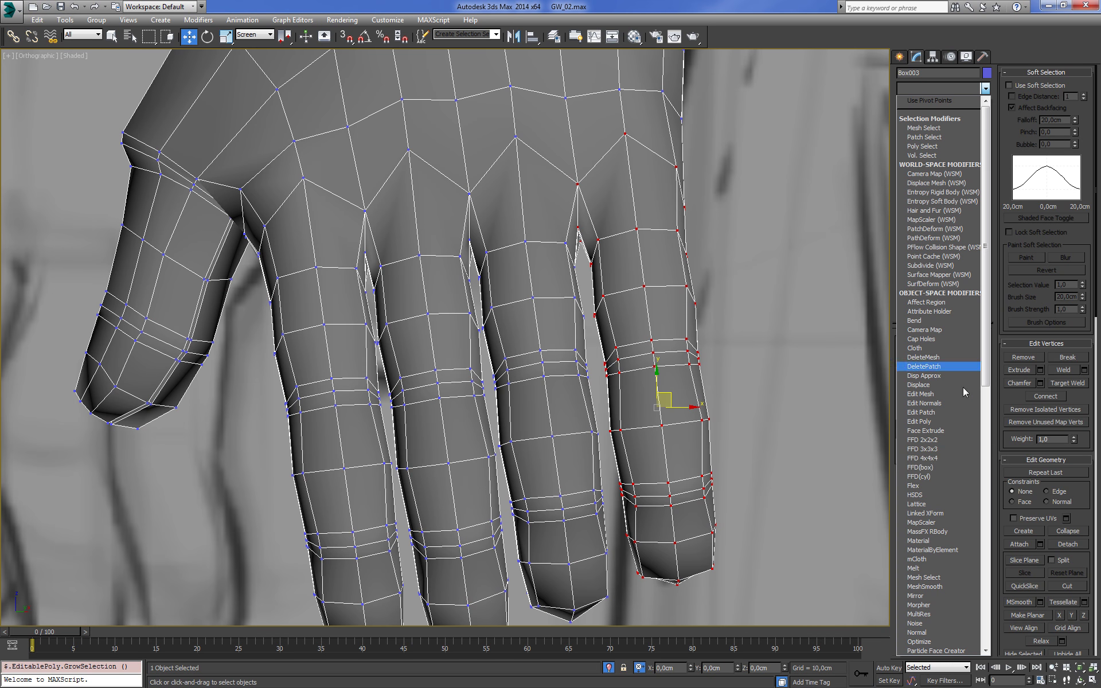
pyautogui.click(952, 449)
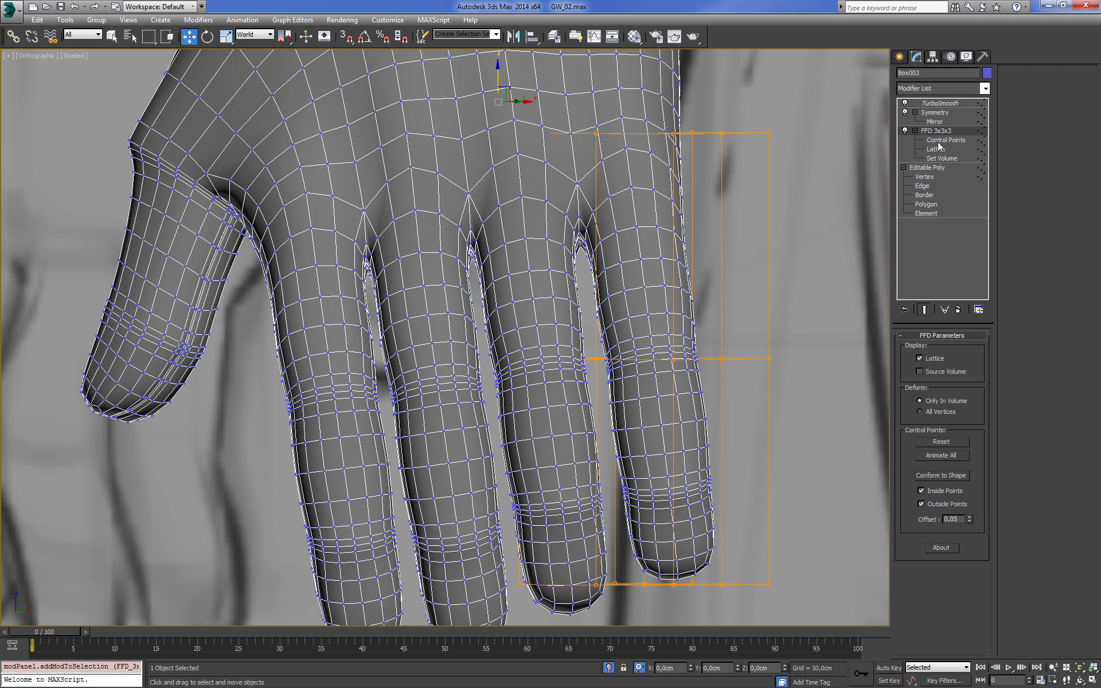
pyautogui.click(941, 141)
pyautogui.scroll(2, 753, 383)
pyautogui.scroll(1, 803, 354)
pyautogui.press('F3')
pyautogui.keyDown('alt'); pyautogui.moveTo(553, 546); pyautogui.dragTo(622, 382, button='middle'); pyautogui.keyUp('alt')
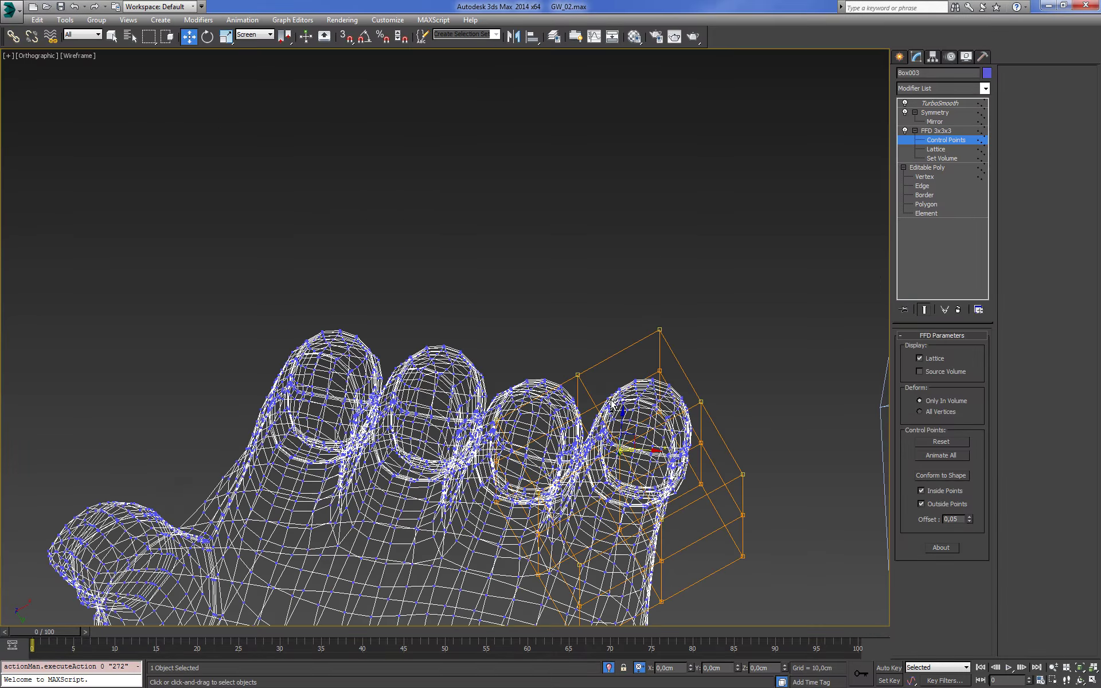
pyautogui.press('F3')
pyautogui.moveTo(613, 371)
pyautogui.mouseDown()
pyautogui.moveTo(615, 416)
pyautogui.moveTo(626, 403)
pyautogui.mouseUp()
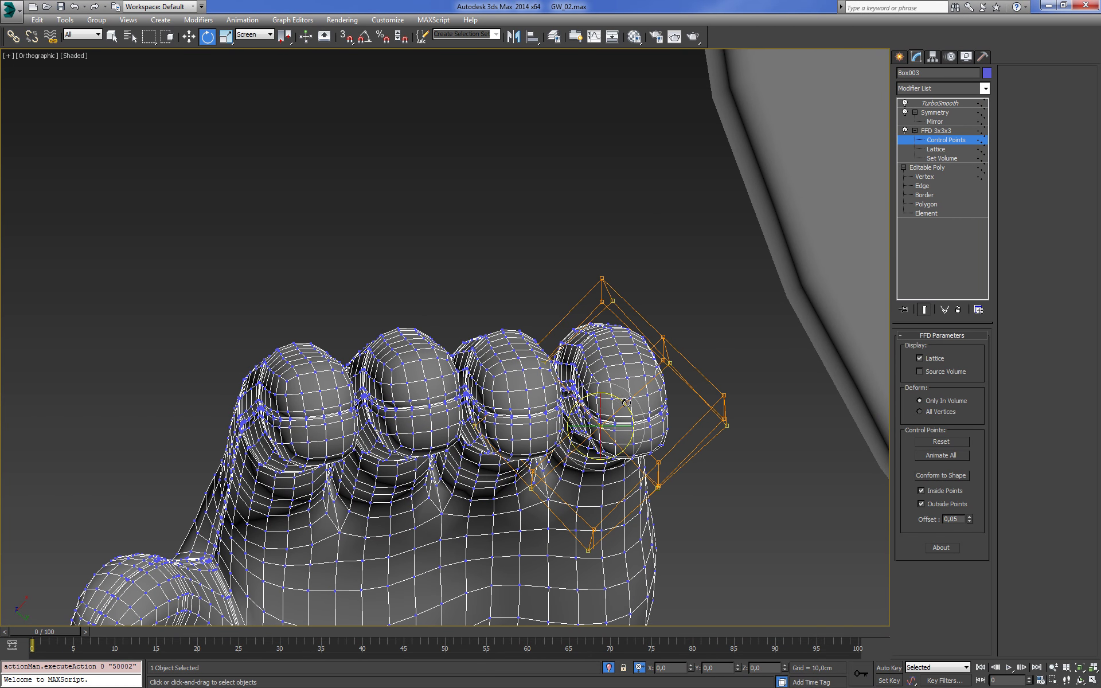
# Orbit around the fist to check the ring fingertip's curl against the neighbouring fingers
pyautogui.moveTo(614, 416)
pyautogui.keyDown('alt'); pyautogui.mouseDown(button='middle')
pyautogui.moveTo(690, 540)
pyautogui.moveTo(686, 494)
pyautogui.mouseUp(button='middle'); pyautogui.keyUp('alt')
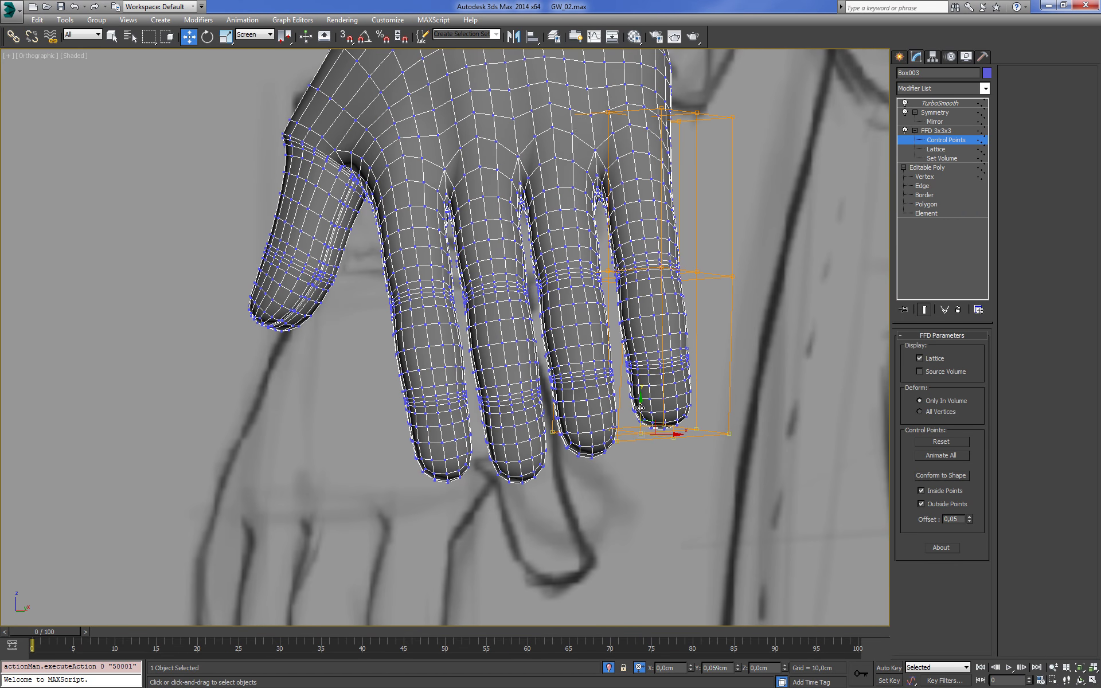
pyautogui.scroll(-5, 640, 407)
pyautogui.moveTo(640, 407)
pyautogui.keyDown('alt'); pyautogui.mouseDown(button='middle')
pyautogui.moveTo(692, 414)
pyautogui.moveTo(722, 341)
pyautogui.moveTo(633, 356)
pyautogui.mouseUp(button='middle'); pyautogui.keyUp('alt')
pyautogui.press('F3')
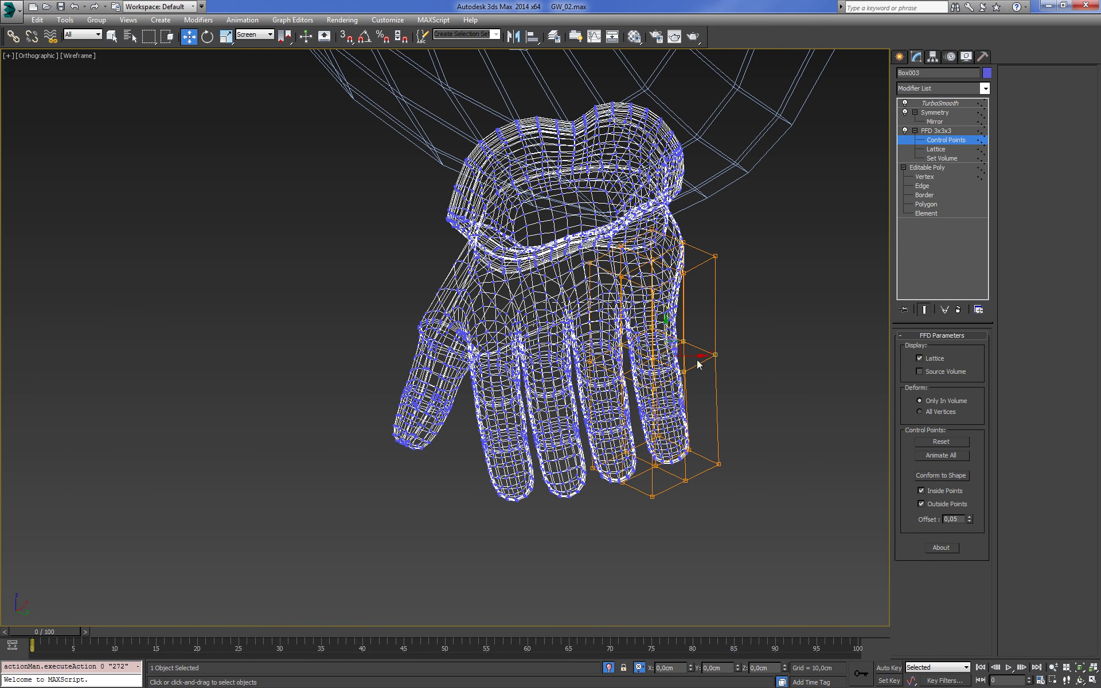
pyautogui.press('F3')
pyautogui.moveTo(744, 394)
pyautogui.keyDown('alt'); pyautogui.mouseDown(button='middle')
pyautogui.moveTo(662, 372)
pyautogui.moveTo(609, 435)
pyautogui.moveTo(615, 399)
pyautogui.mouseUp(button='middle'); pyautogui.keyUp('alt')
pyautogui.scroll(3, 662, 373)
pyautogui.scroll(-3, 642, 395)
pyautogui.press('F3')
pyautogui.press('F3')
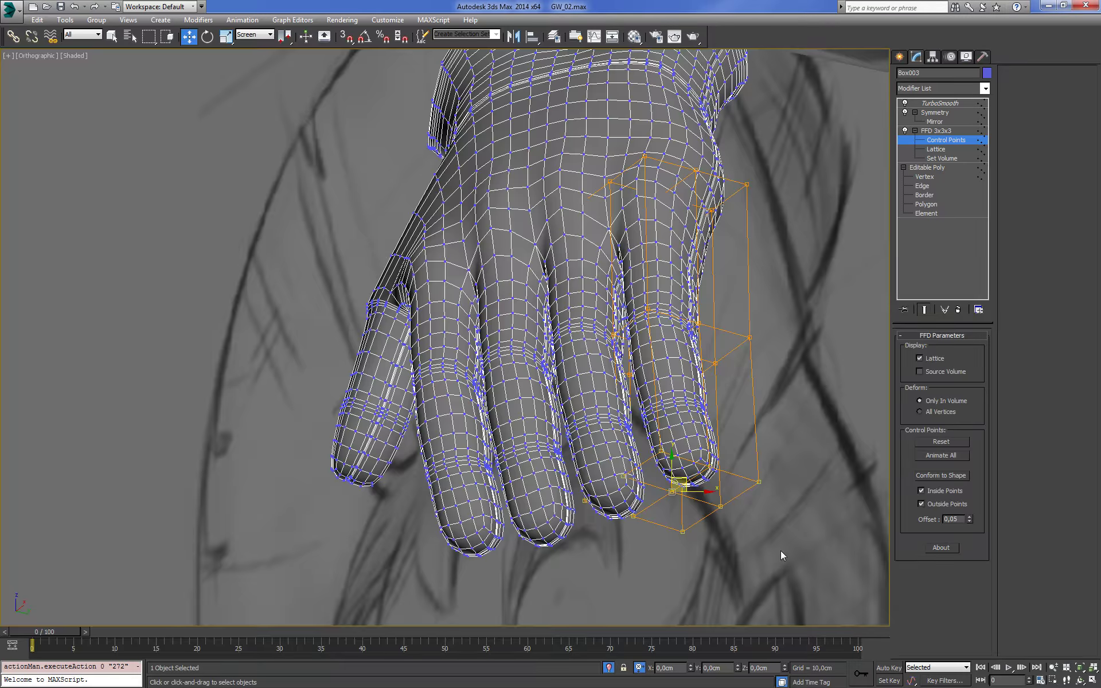
pyautogui.keyDown('alt'); pyautogui.moveTo(781, 551); pyautogui.dragTo(758, 480, button='middle'); pyautogui.keyUp('alt')
# Return to the front view to compare the curled fingers with the reference sketch
pyautogui.press('f')
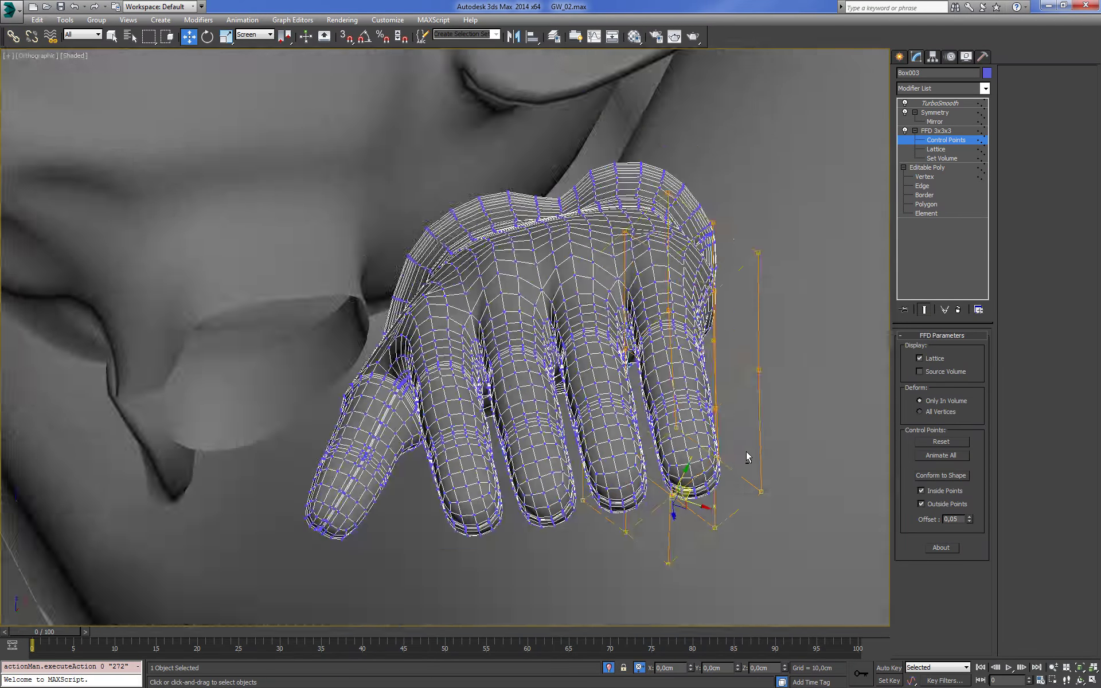
pyautogui.scroll(3, 745, 500)
pyautogui.scroll(2, 745, 500)
pyautogui.scroll(-5, 639, 435)
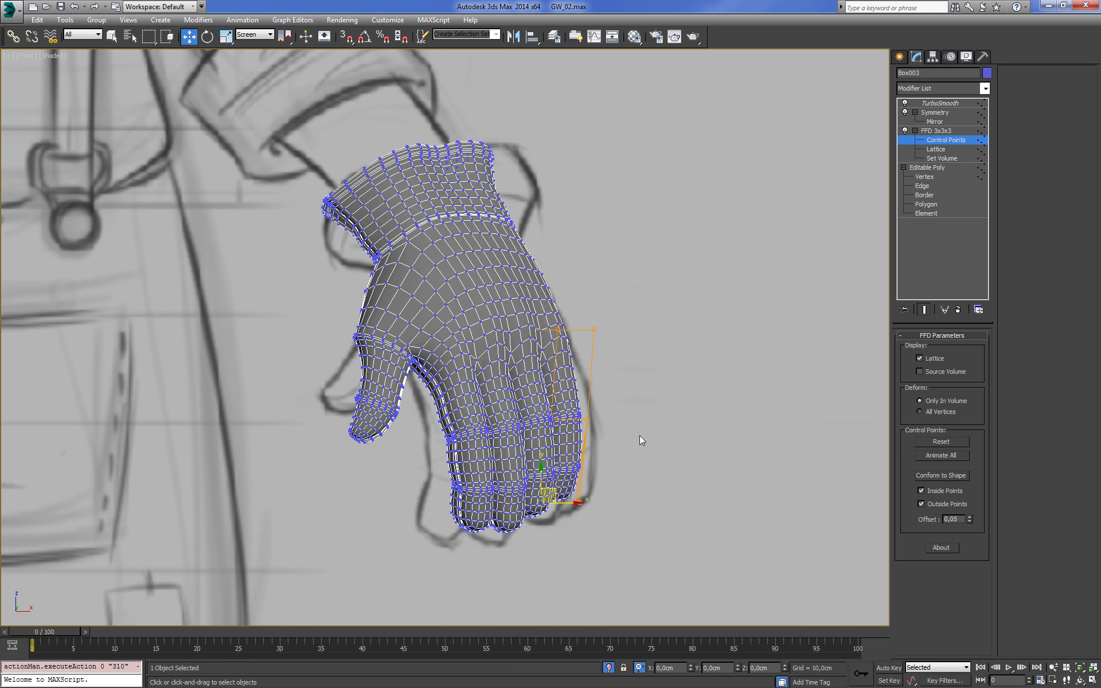
pyautogui.rightClick(940, 134)
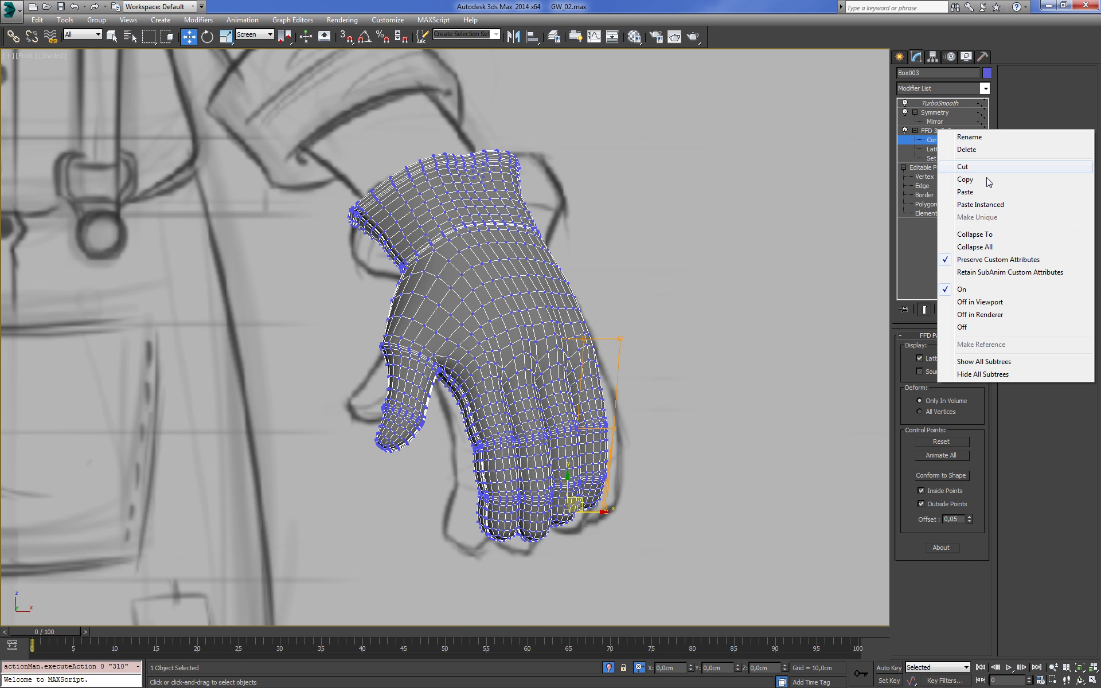
# Bake the ring finger's FFD bend into the Editable Poly and clear the glove selection
pyautogui.click(988, 235)
pyautogui.click(618, 277)
pyautogui.scroll(-3, 659, 278)
pyautogui.moveTo(603, 295)
pyautogui.mouseDown(button='middle')
pyautogui.moveTo(702, 327)
pyautogui.moveTo(683, 349)
pyautogui.moveTo(764, 427)
pyautogui.moveTo(752, 463)
pyautogui.mouseUp(button='middle')
pyautogui.click(702, 327)
pyautogui.press('f')
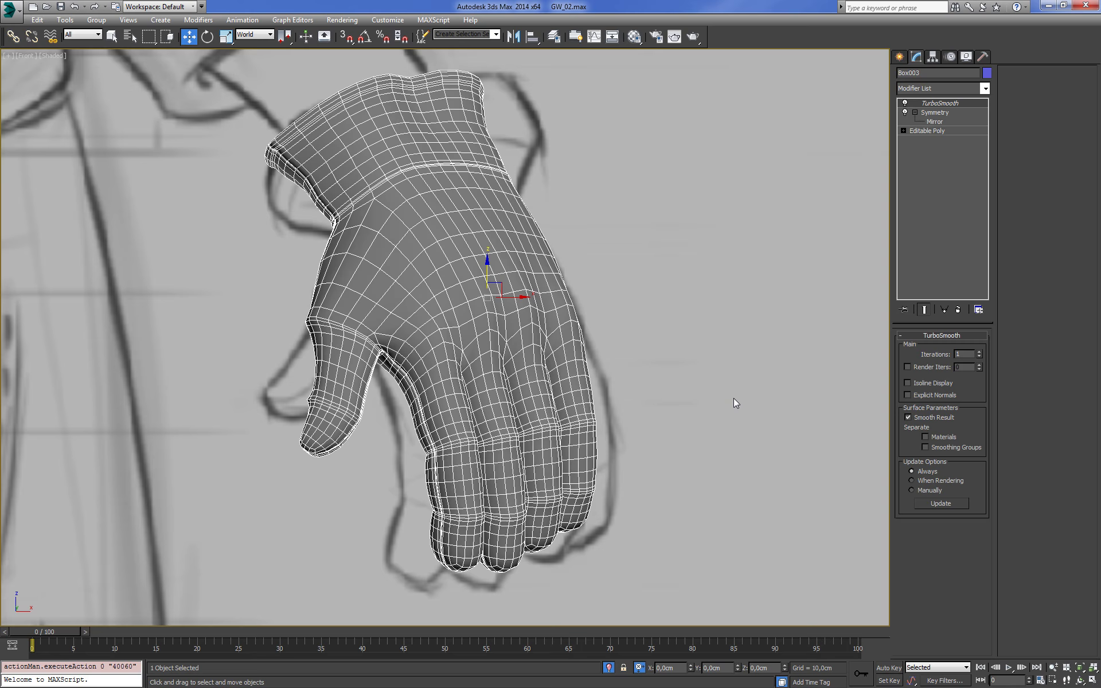
pyautogui.hotkey('shift', 'z')
pyautogui.click(641, 287)
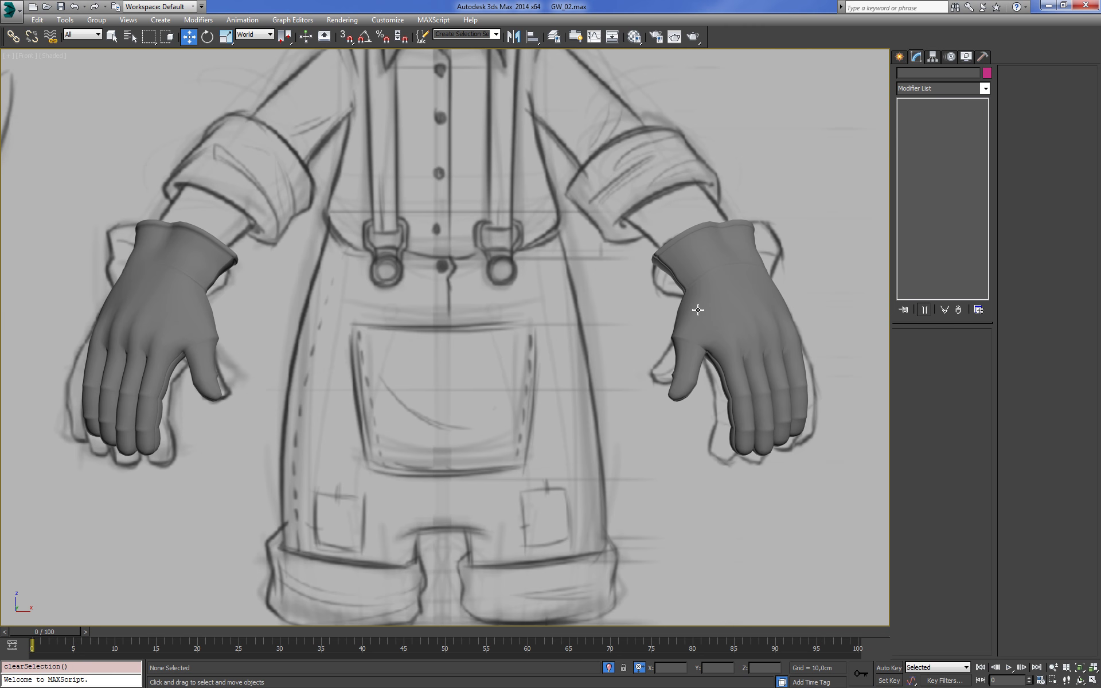
# Zoom and pan the Front viewport to centre both gloved hands over the character sheet
pyautogui.scroll(-4, 688, 321)
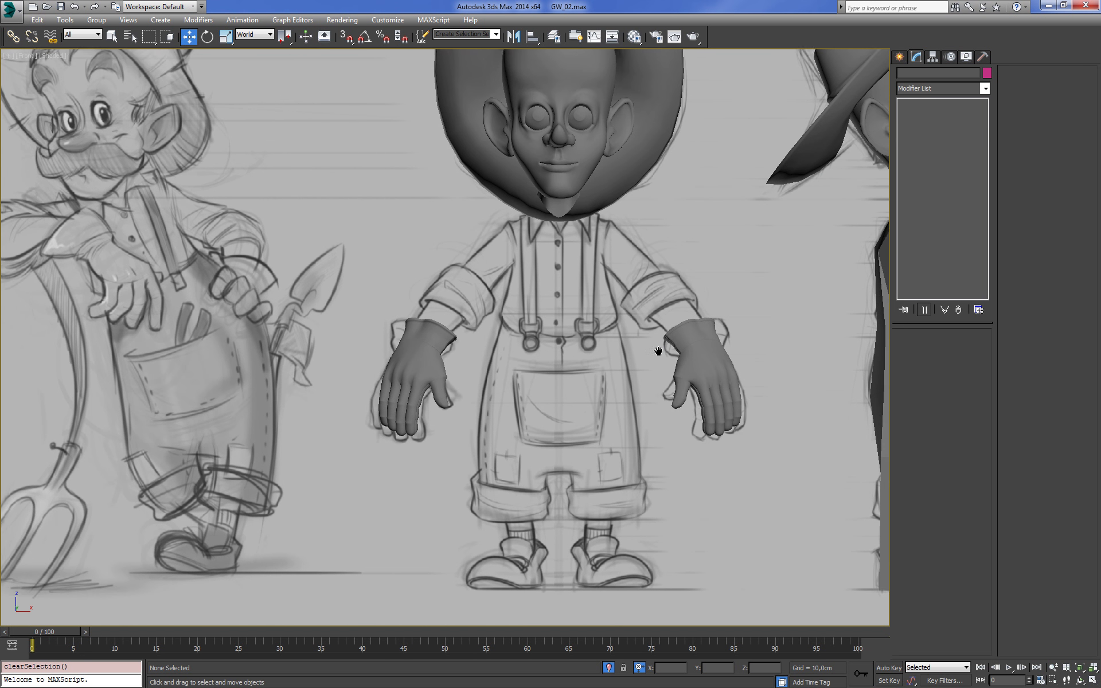
pyautogui.scroll(2, 649, 364)
pyautogui.scroll(2, 641, 355)
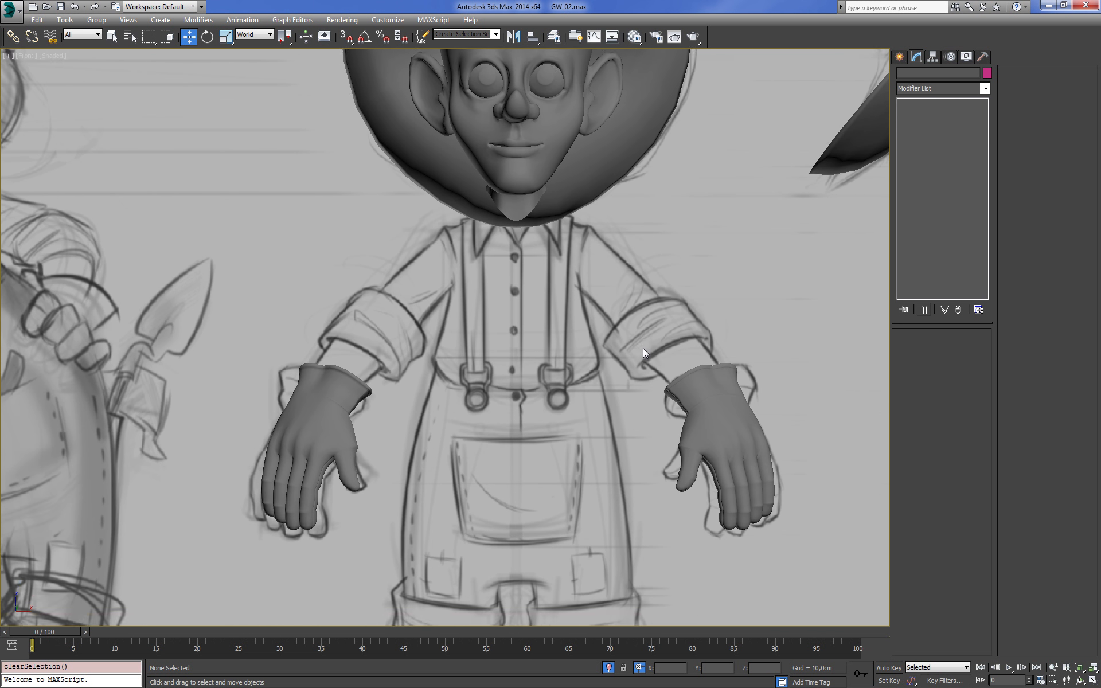
pyautogui.scroll(-4, 628, 349)
pyautogui.scroll(-1, 631, 338)
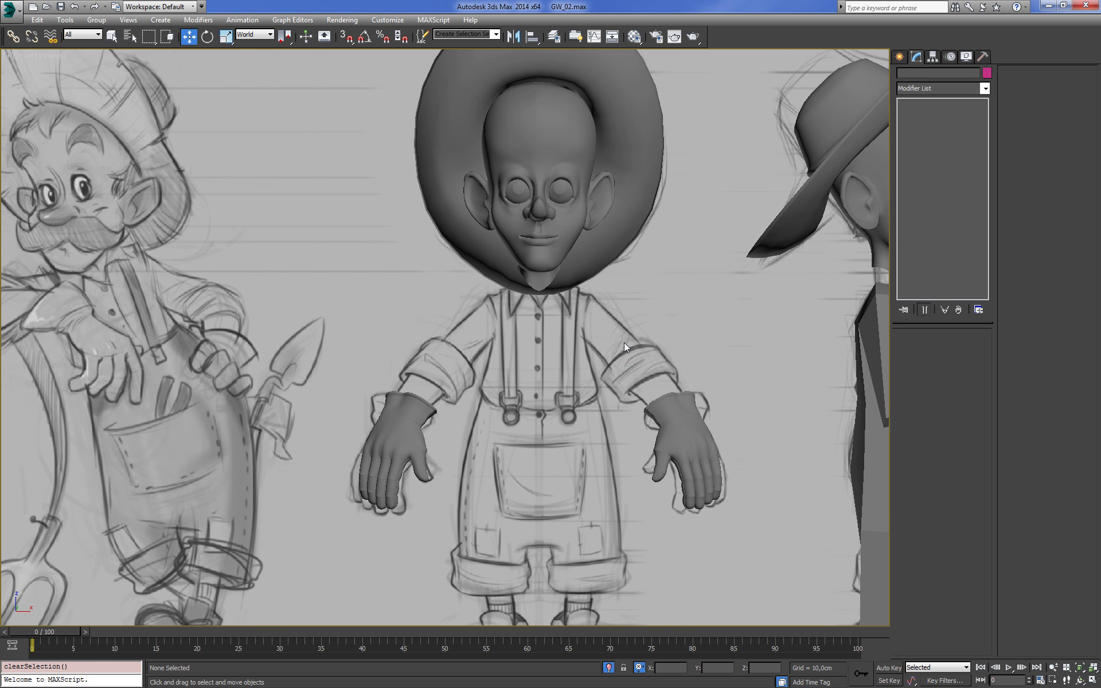
pyautogui.scroll(-2, 634, 336)
pyautogui.moveTo(634, 336)
pyautogui.mouseDown(button='middle')
pyautogui.moveTo(589, 355)
pyautogui.moveTo(597, 361)
pyautogui.mouseUp(button='middle')
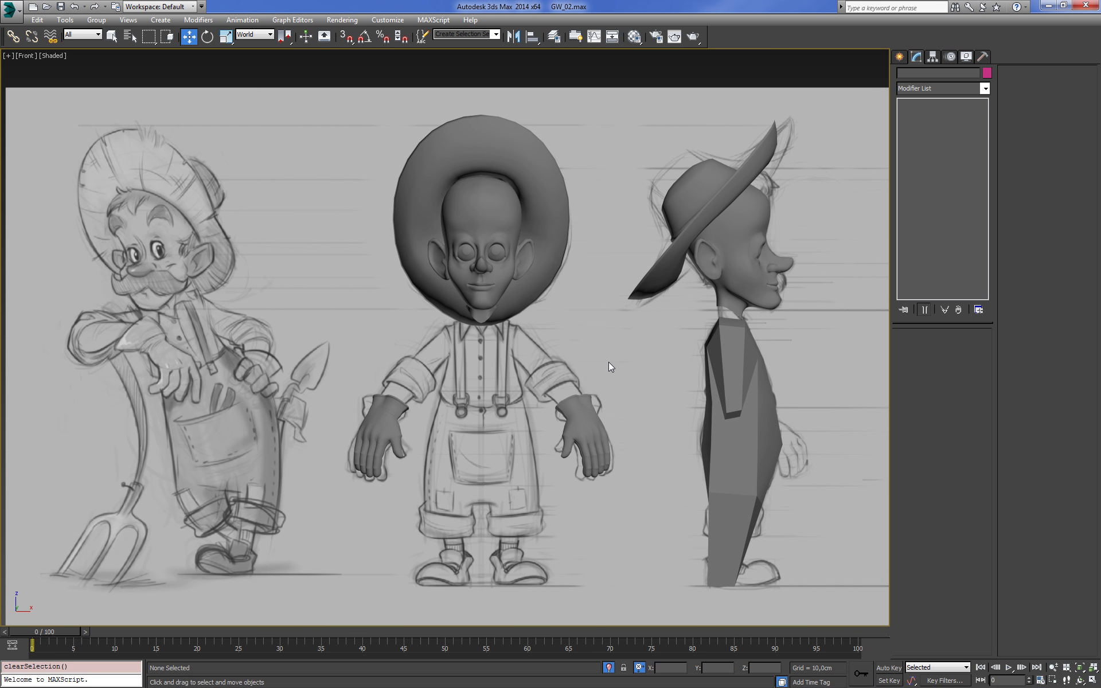
pyautogui.moveTo(608, 363); pyautogui.dragTo(604, 360, button='middle')
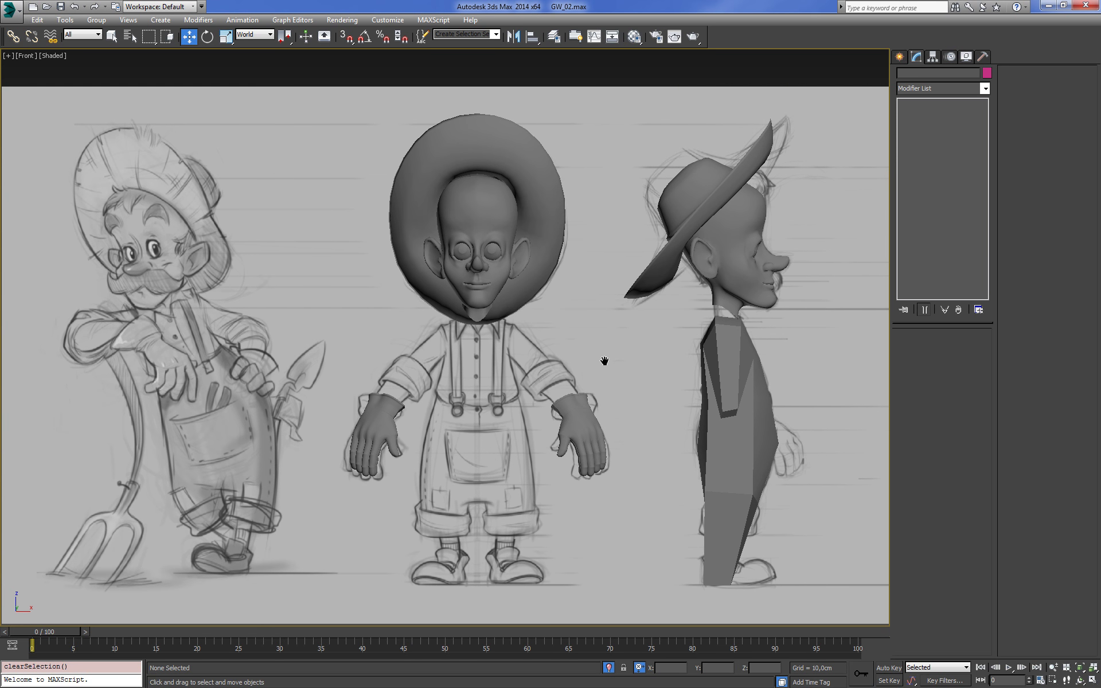